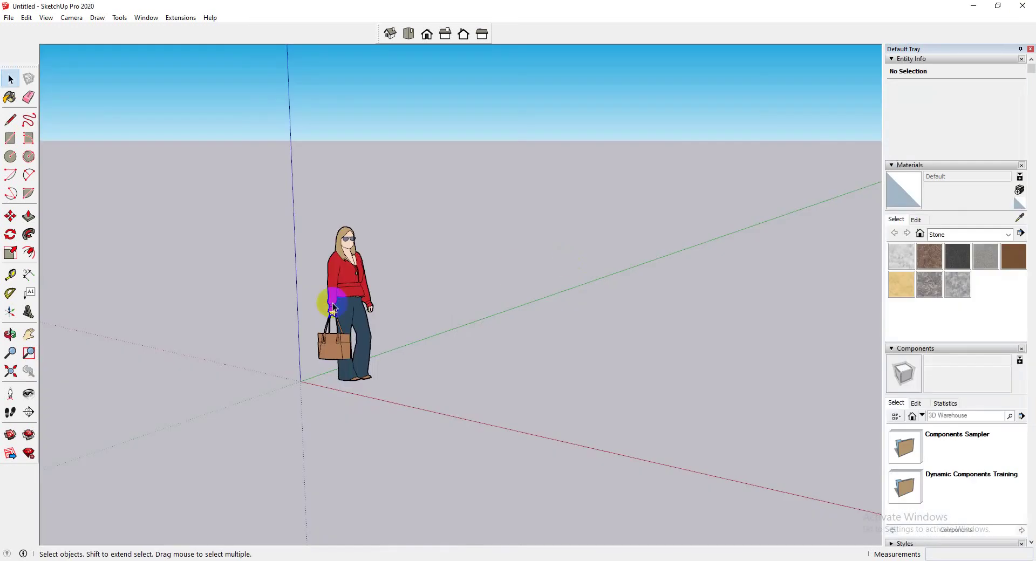
Erase the default human figure from the model.
right_click(335, 296)
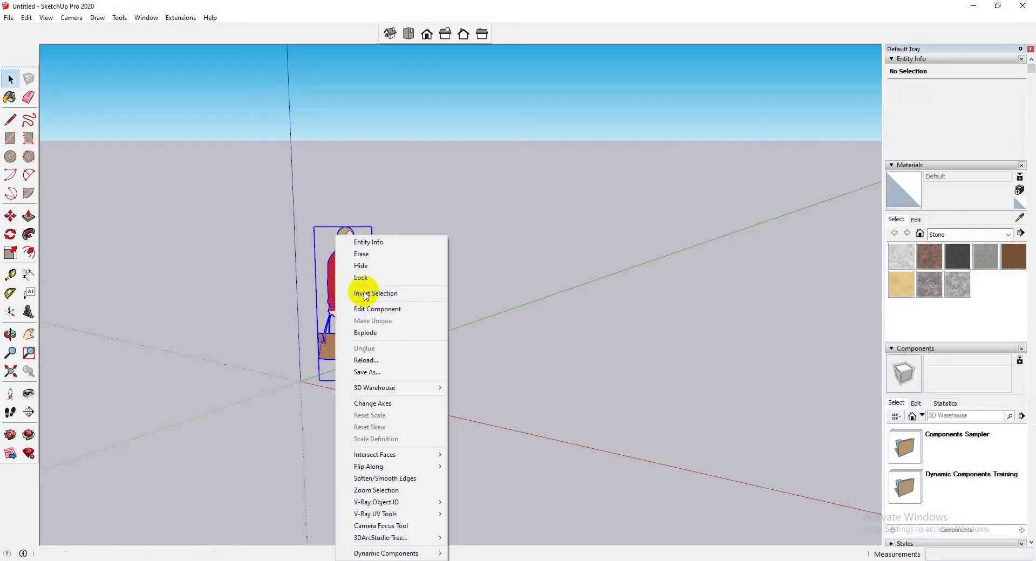
click(379, 256)
mouse_move(251, 223)
middle_down()
mouse_move(254, 252)
mouse_move(225, 349)
middle_up()
scroll(231, 347, down, 3)
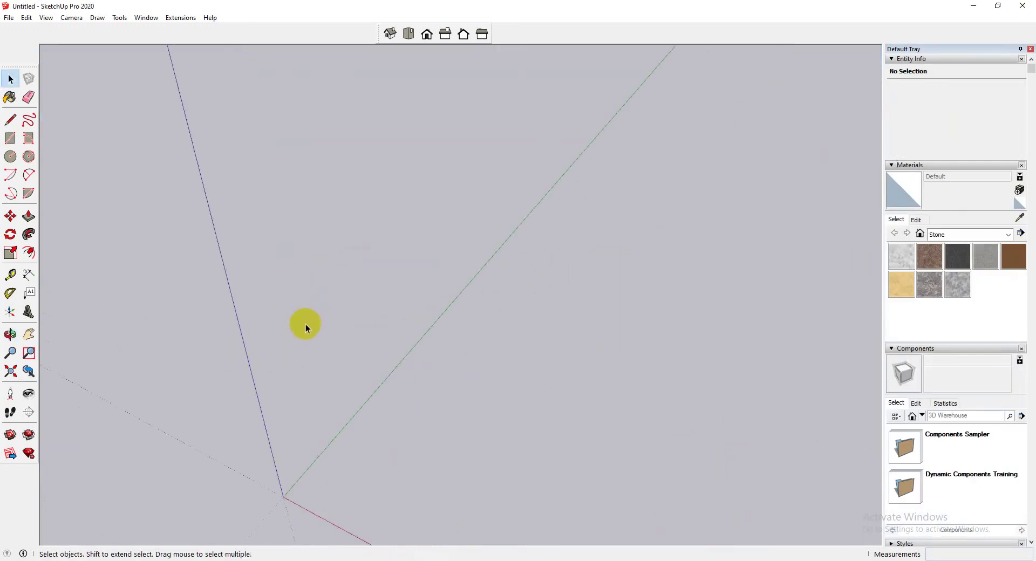
scroll(305, 324, down, 3)
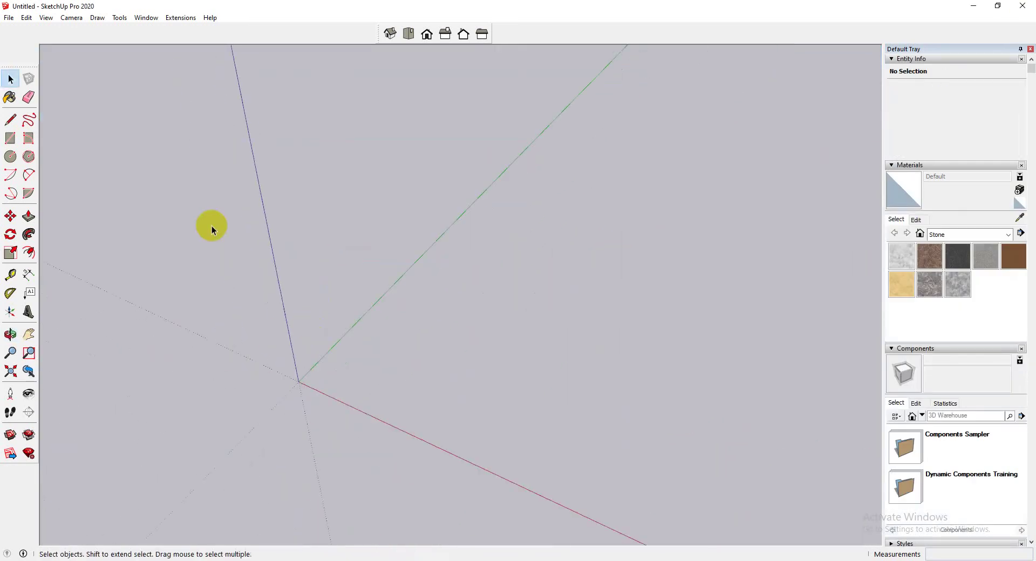
click(10, 18)
click(86, 184)
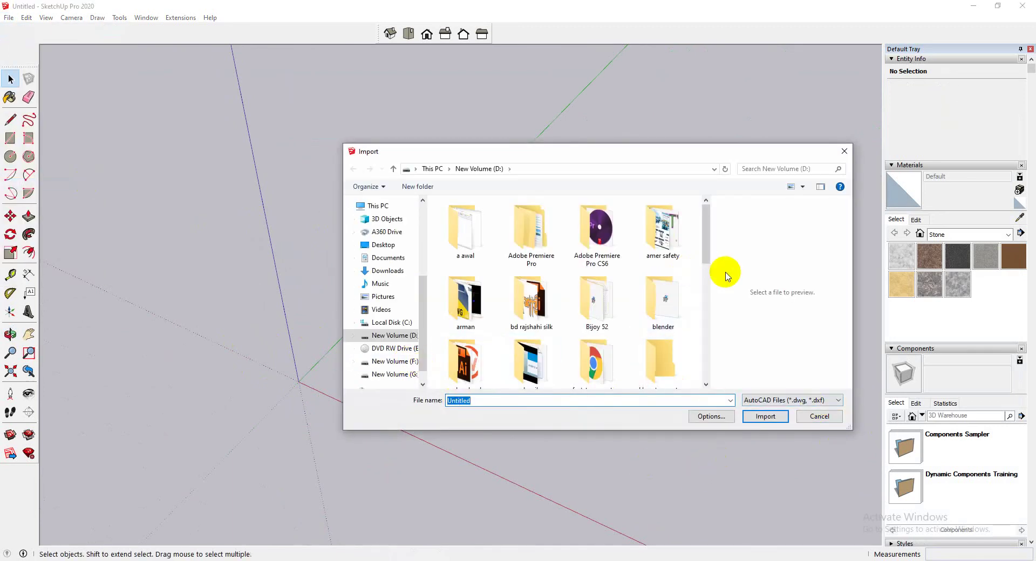
click(793, 400)
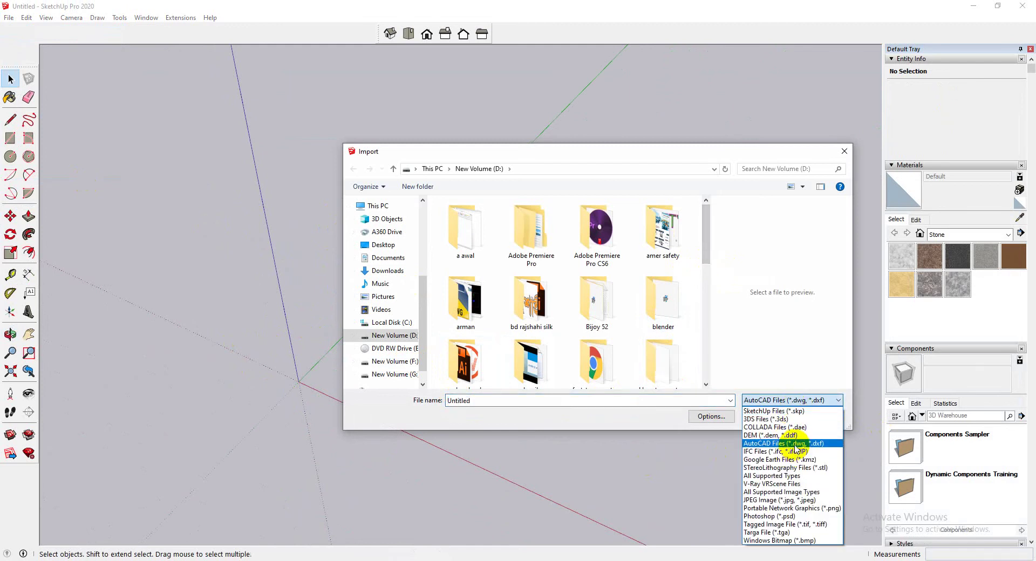
click(755, 420)
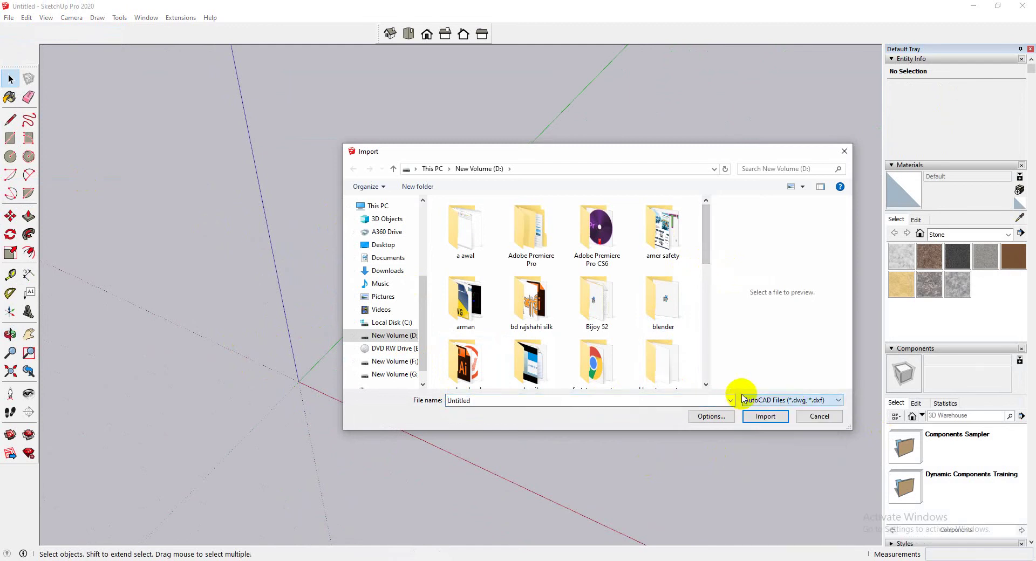
click(812, 417)
Import the floor plan a.dwg from drive D using the AutoCAD Files (*.dwg, *.dxf) type and dismiss the import report.
click(9, 17)
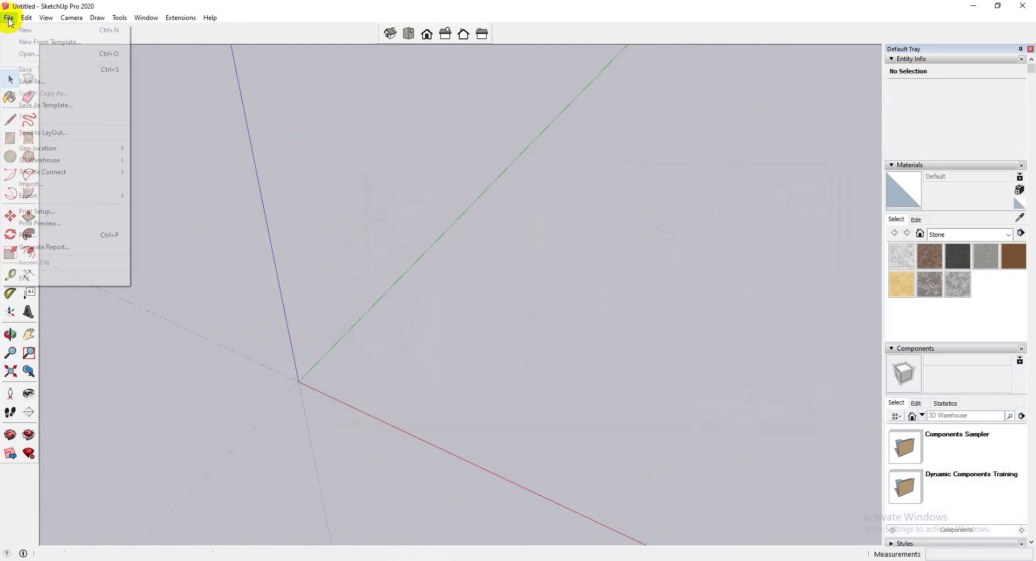
click(41, 182)
click(812, 400)
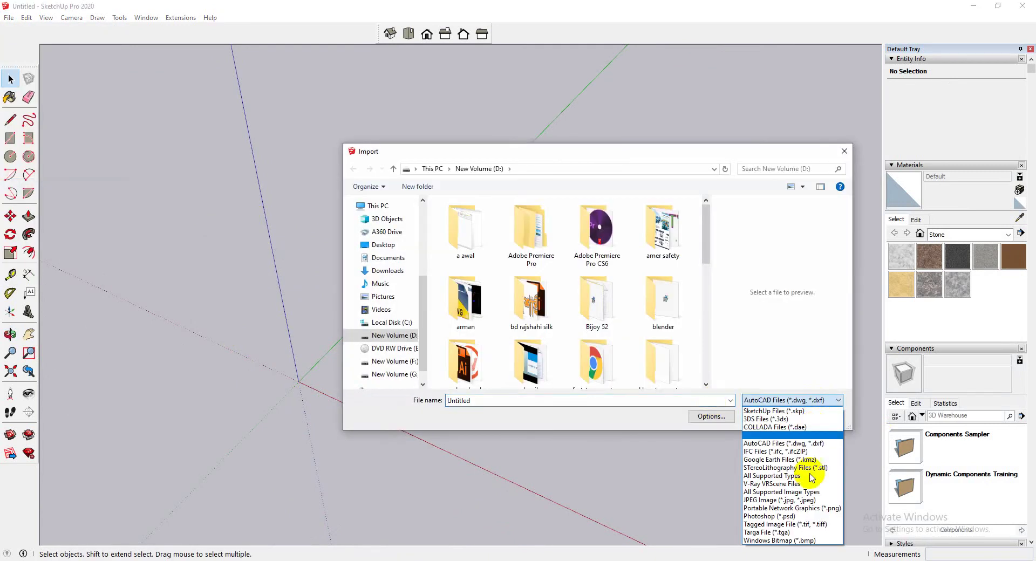
click(792, 443)
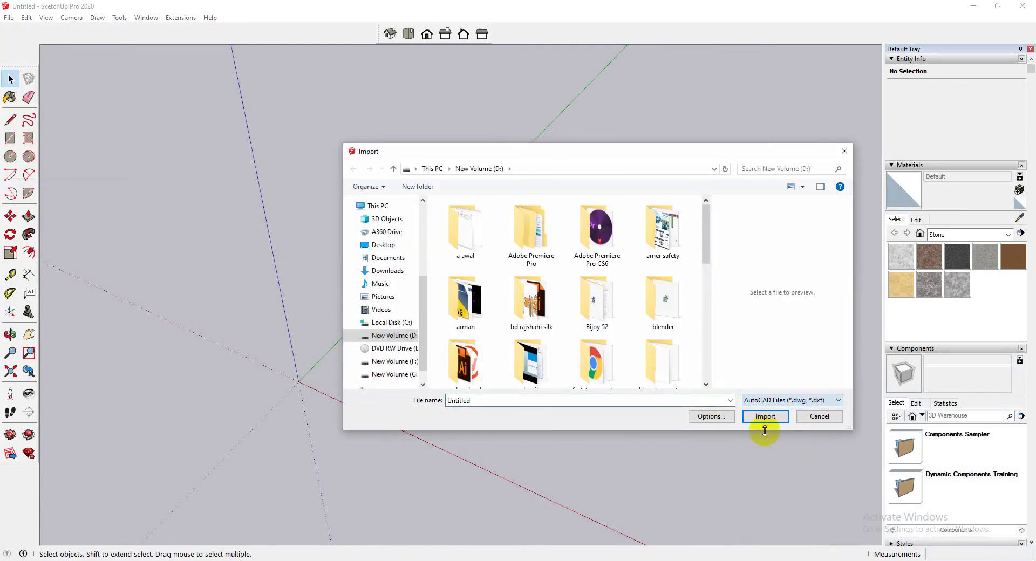
drag(708, 240, 705, 363)
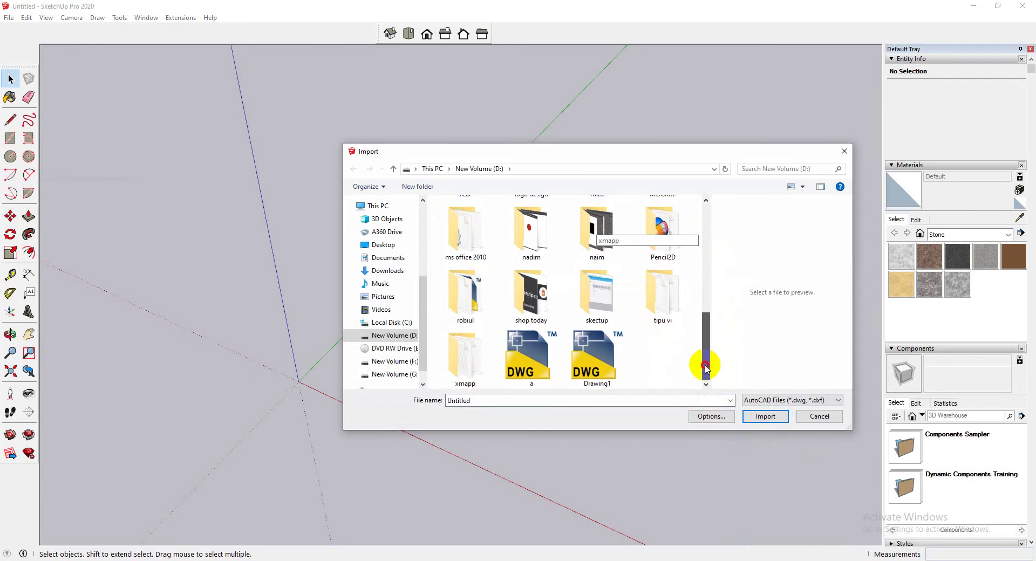
click(511, 368)
double_click(511, 368)
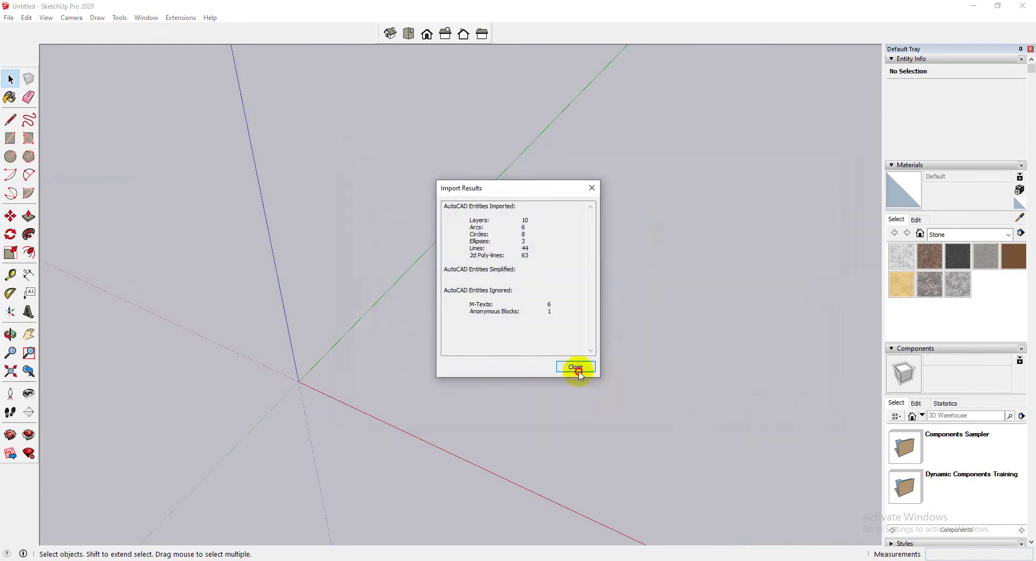
click(576, 367)
Select the imported floor plan component and lock it.
scroll(316, 284, down, 6)
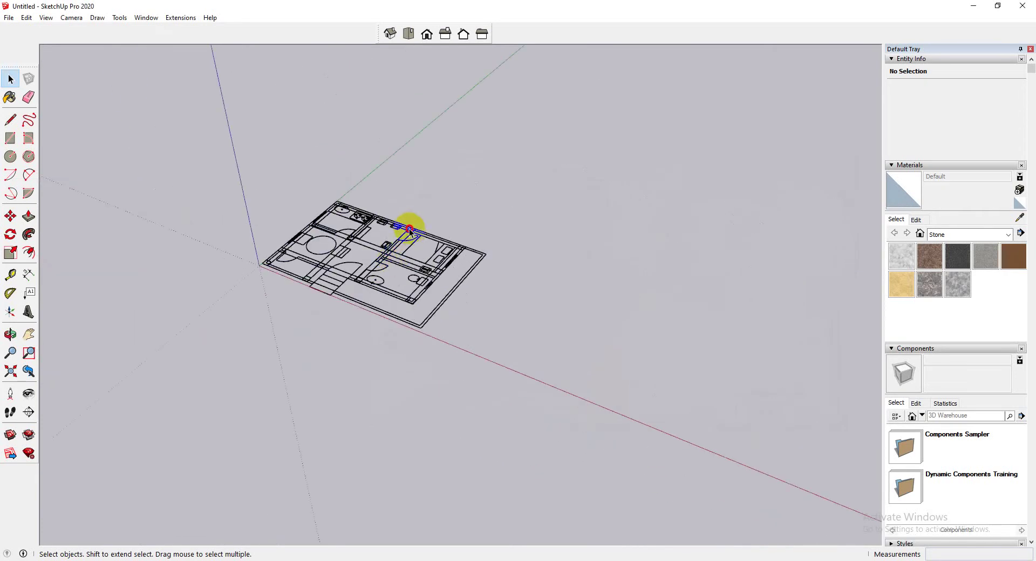
click(409, 229)
click(26, 18)
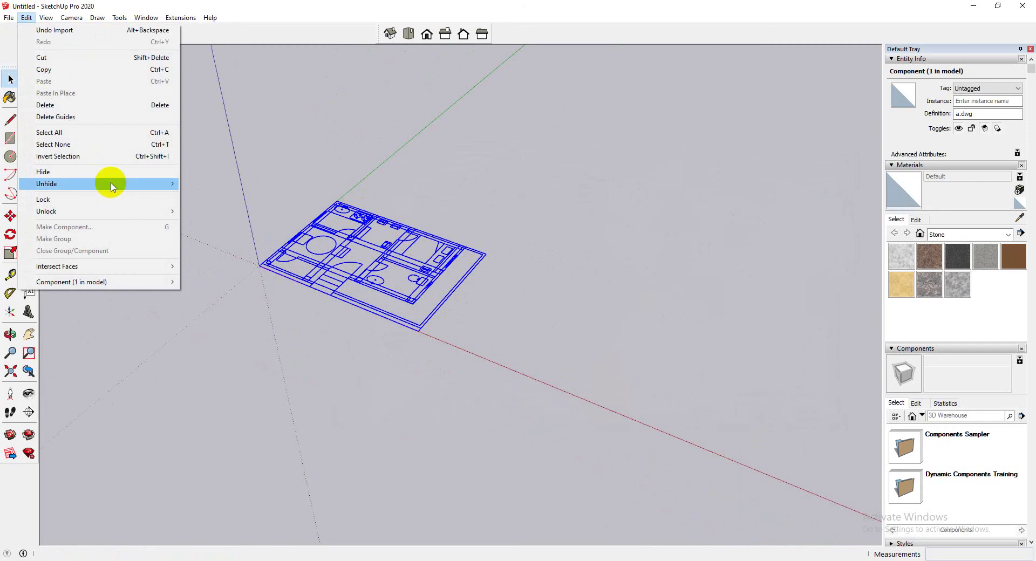
click(116, 199)
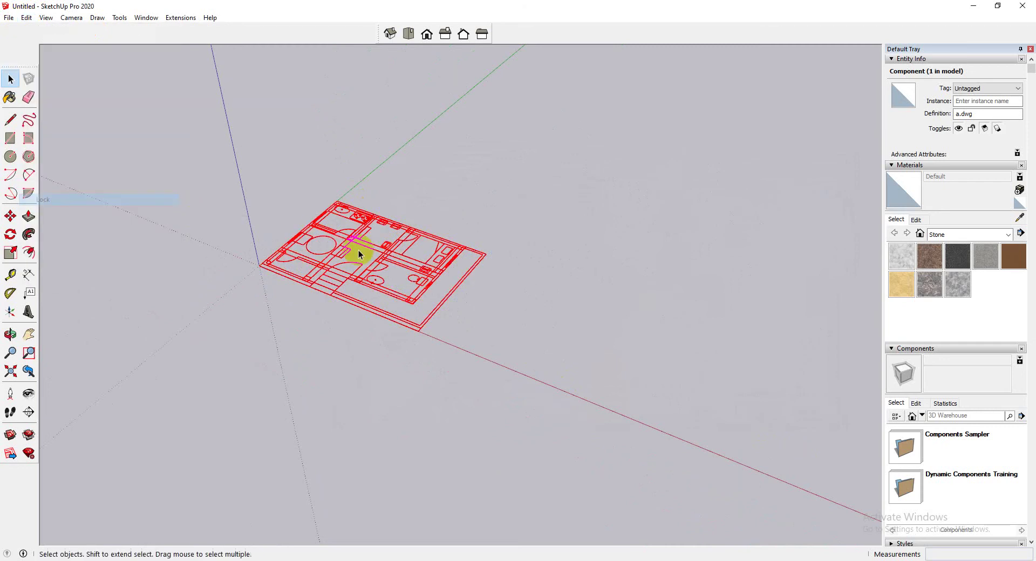
Trace the square column beside the plan's corner at the origin with a rectangle.
middle_drag(363, 252, 296, 300)
scroll(351, 323, up, 6)
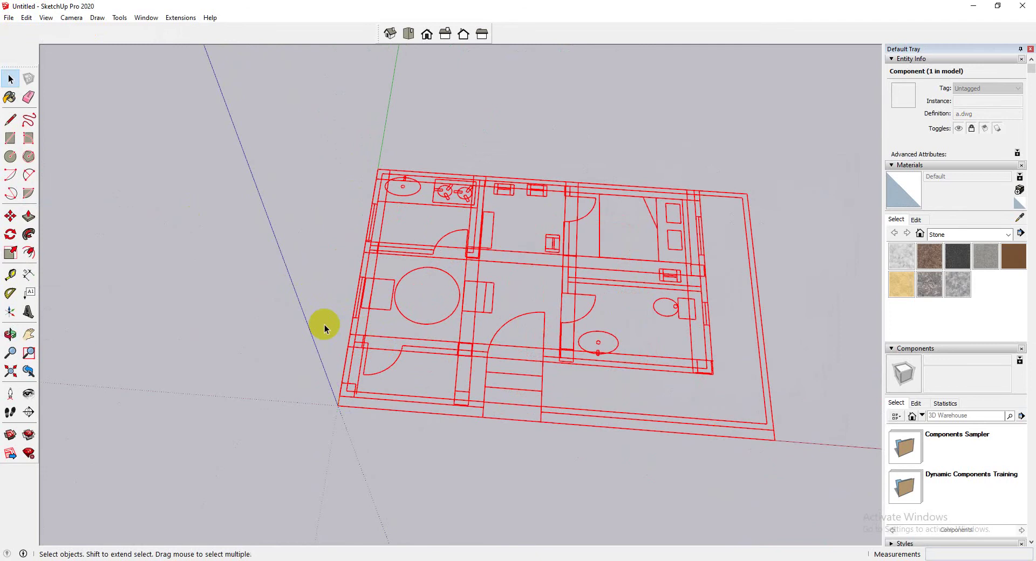
scroll(324, 328, up, 5)
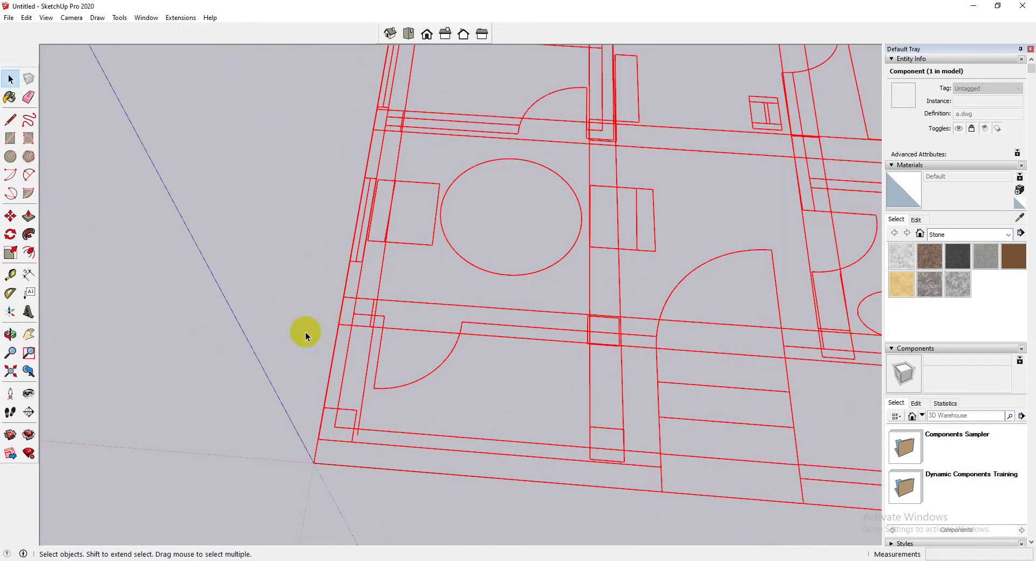
scroll(315, 341, down, 3)
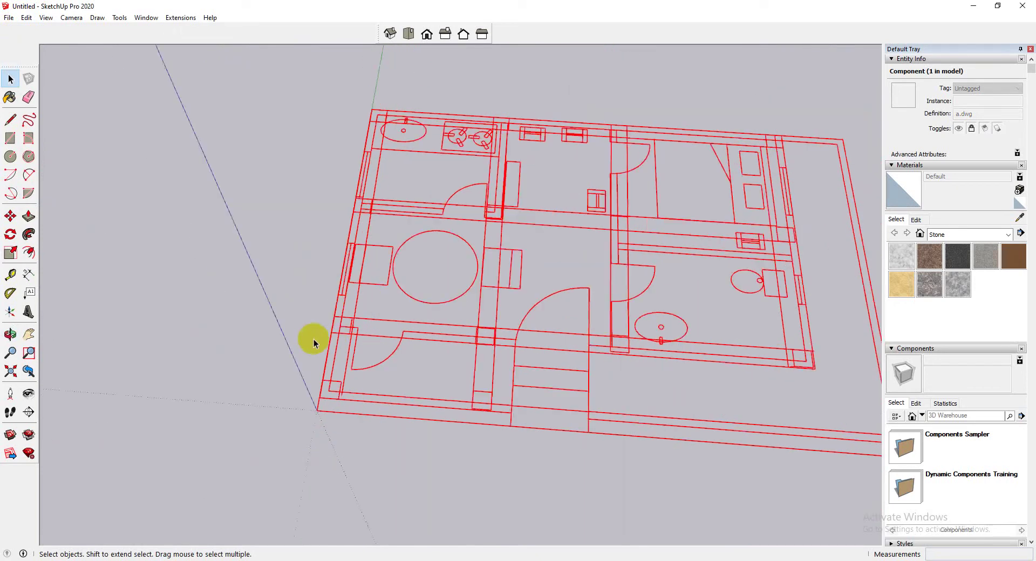
scroll(315, 342, up, 1)
middle_drag(328, 399, 365, 434)
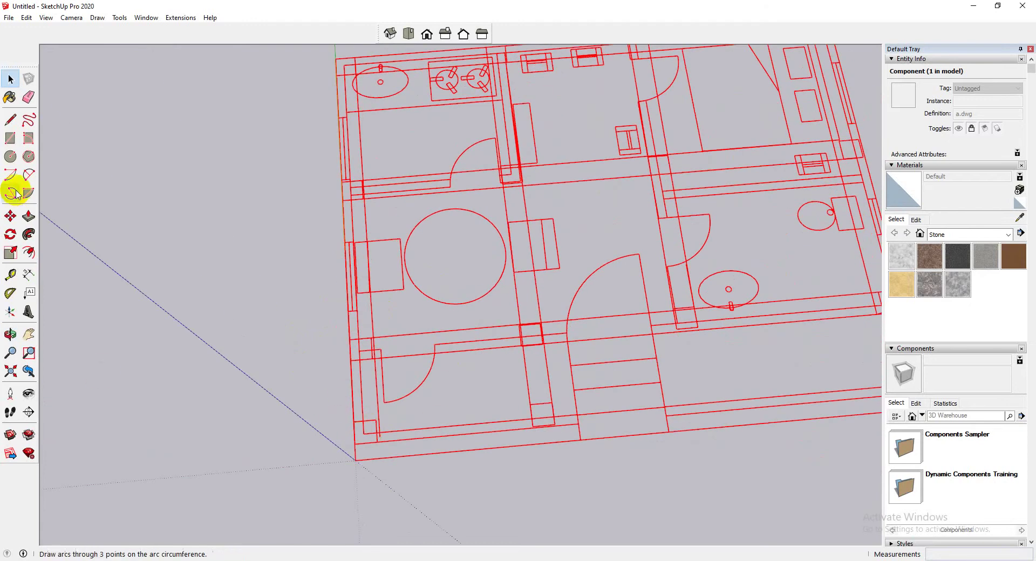
click(10, 138)
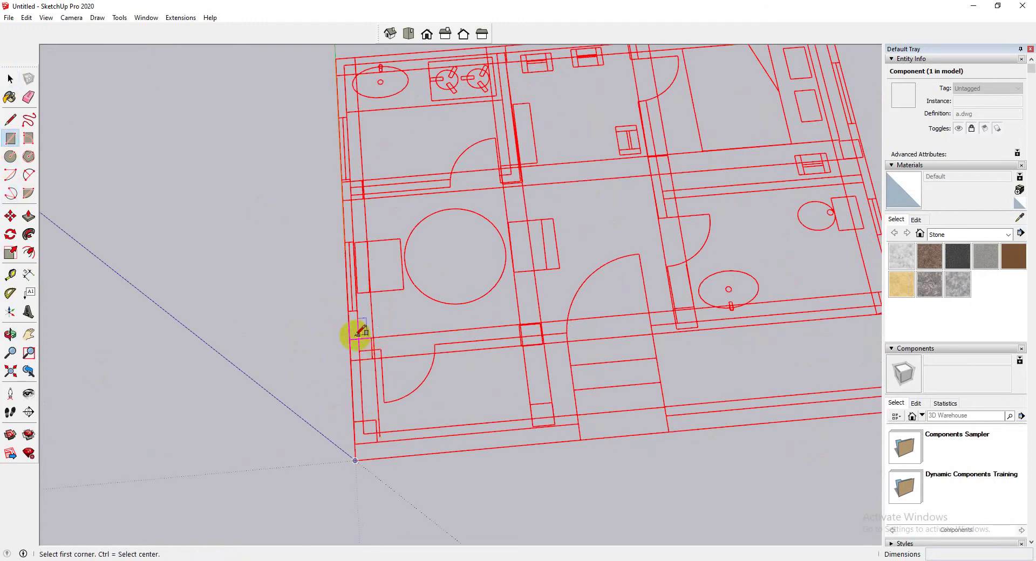
scroll(348, 335, up, 2)
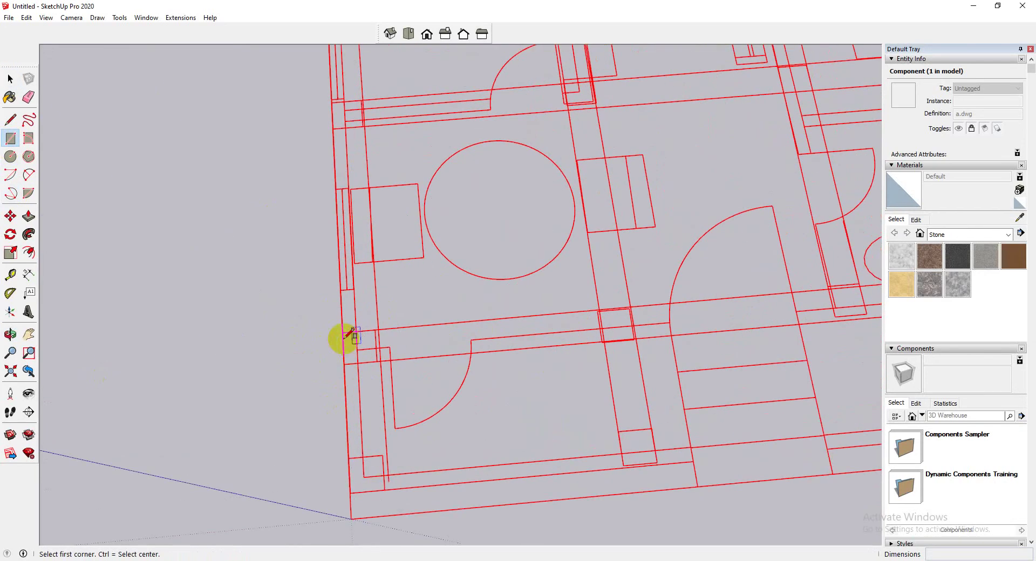
click(348, 458)
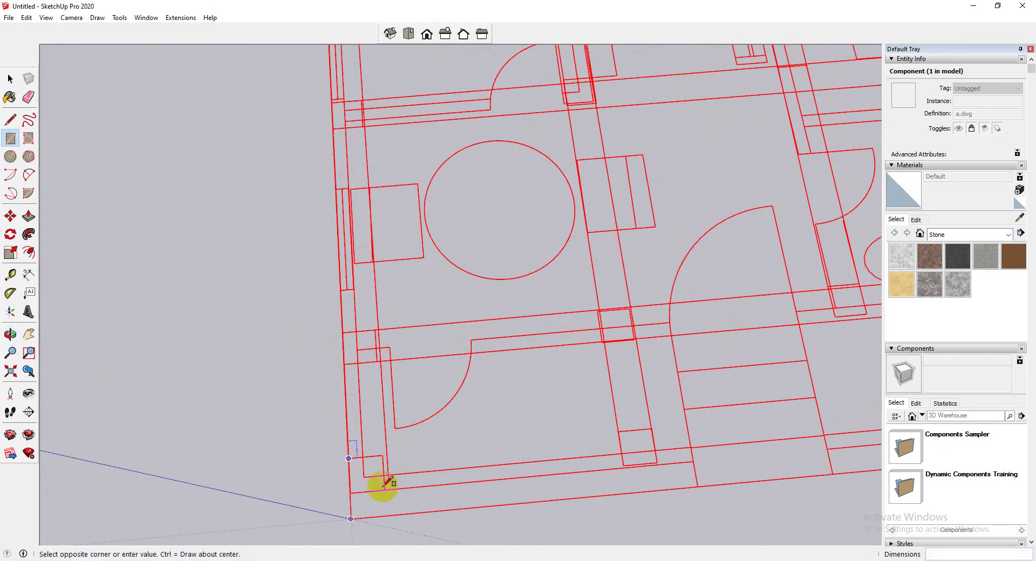
click(384, 489)
Draw an 18' 7" by 5" wall rectangle along the green axis and a 1' by 1' column square at the plan's far corner.
click(349, 458)
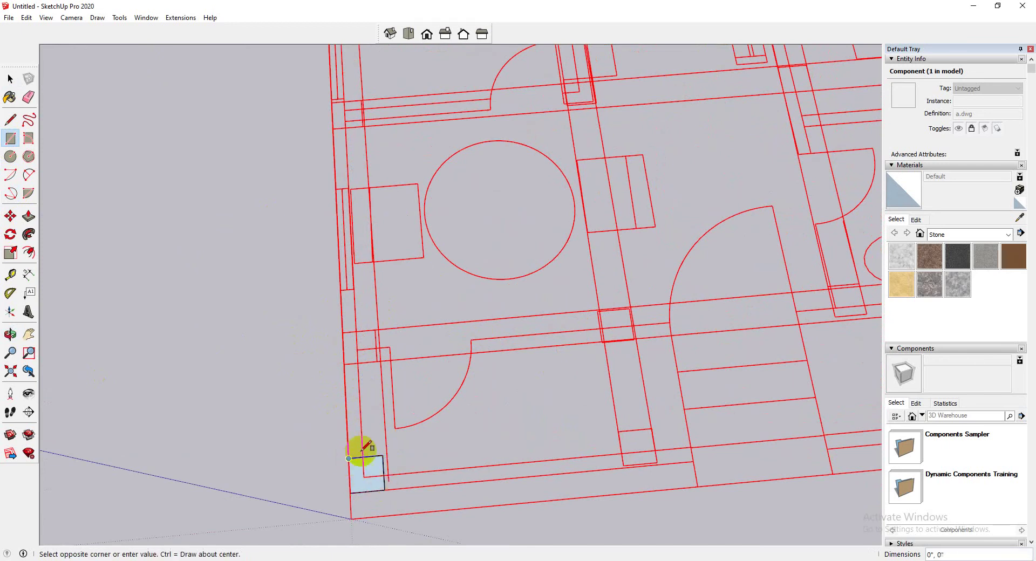
scroll(381, 202, down, 4)
scroll(388, 213, up, 5)
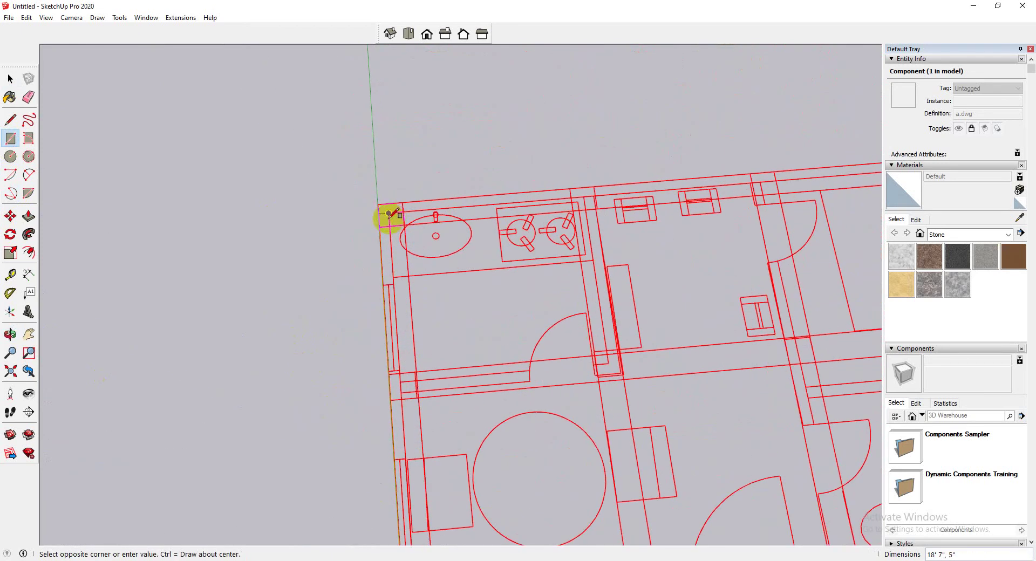
click(383, 212)
click(377, 205)
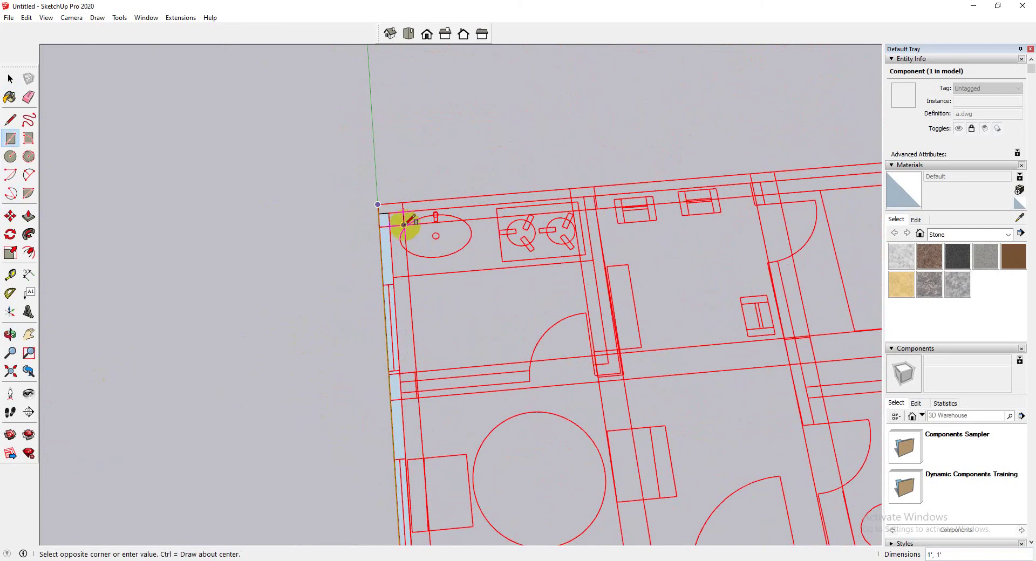
click(403, 224)
Draw a 28' 7" by 5" rectangle along the plan's rear outer wall, from the far corner column to the boundary corner.
click(402, 201)
scroll(400, 215, down, 5)
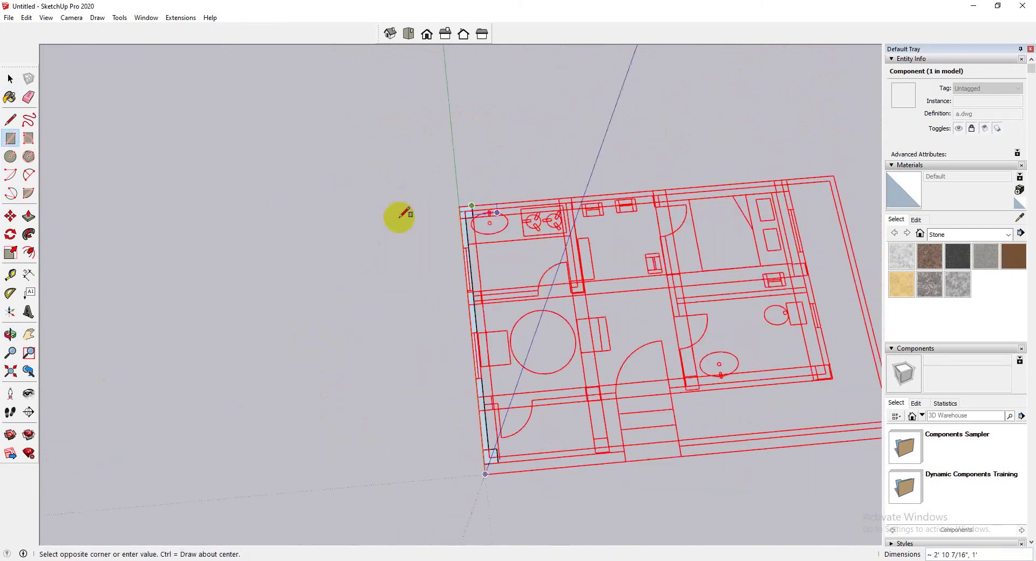
scroll(593, 226, up, 3)
scroll(594, 225, up, 3)
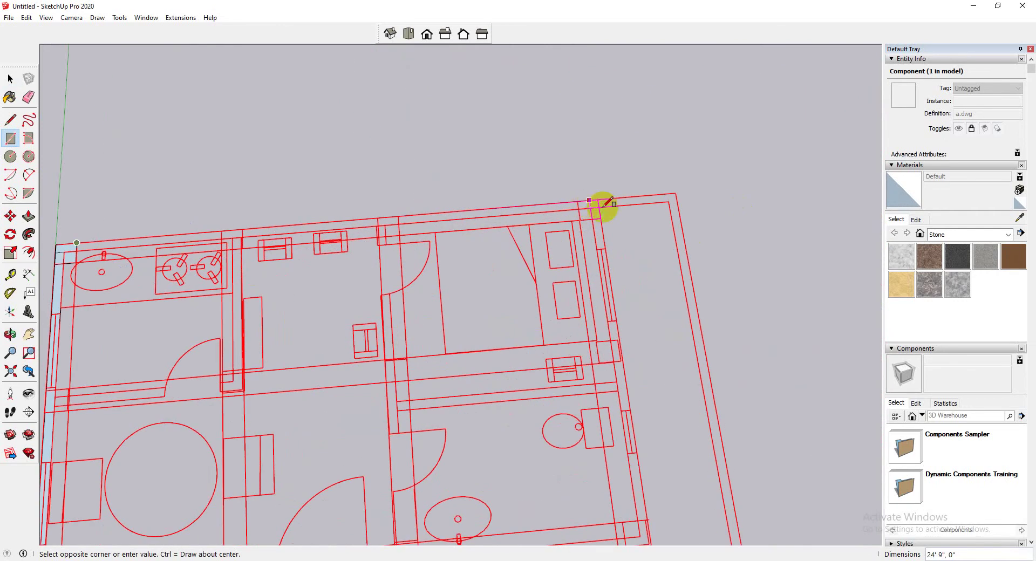
click(669, 202)
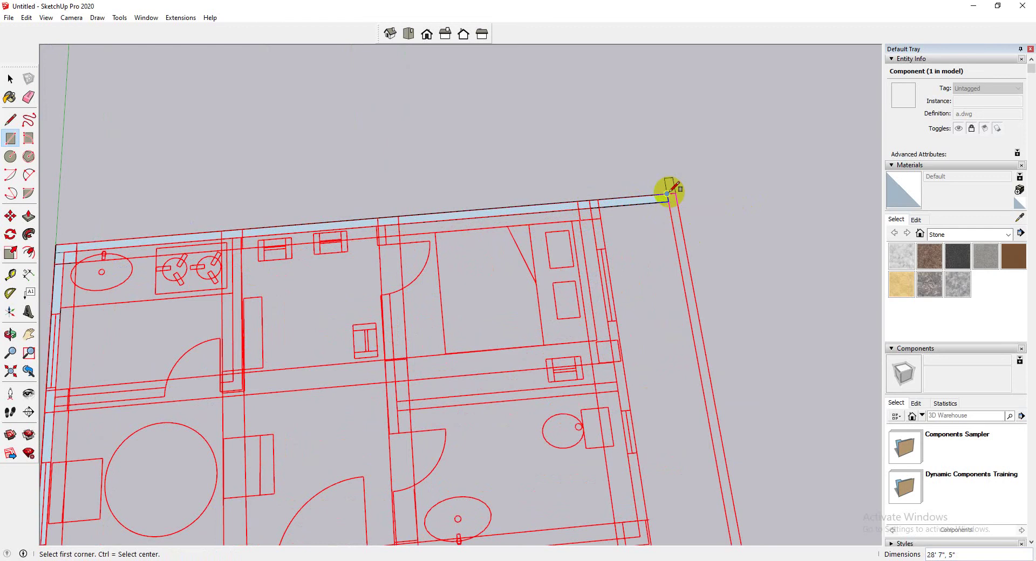
Trace the boundary walls with rectangles: 20' by 5" on the side opposite the green axis and 15' 6" by 5" along the front to the stairs.
click(668, 194)
scroll(670, 205, down, 3)
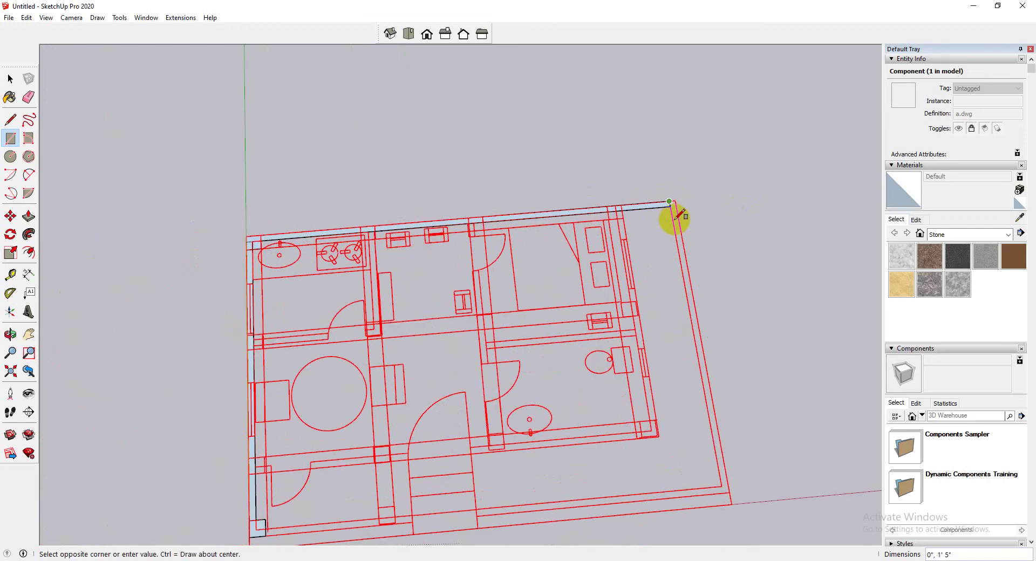
click(730, 492)
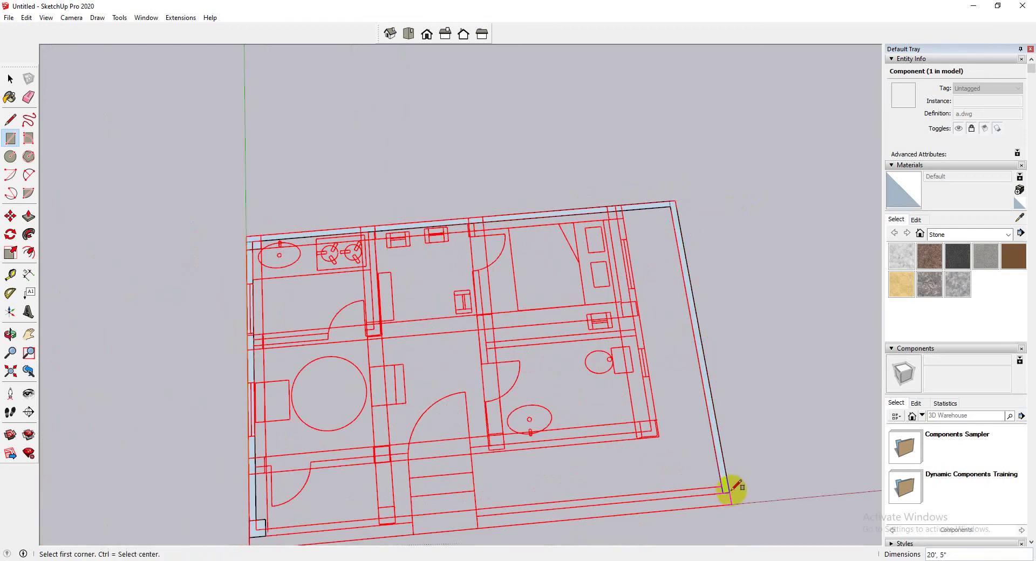
click(722, 485)
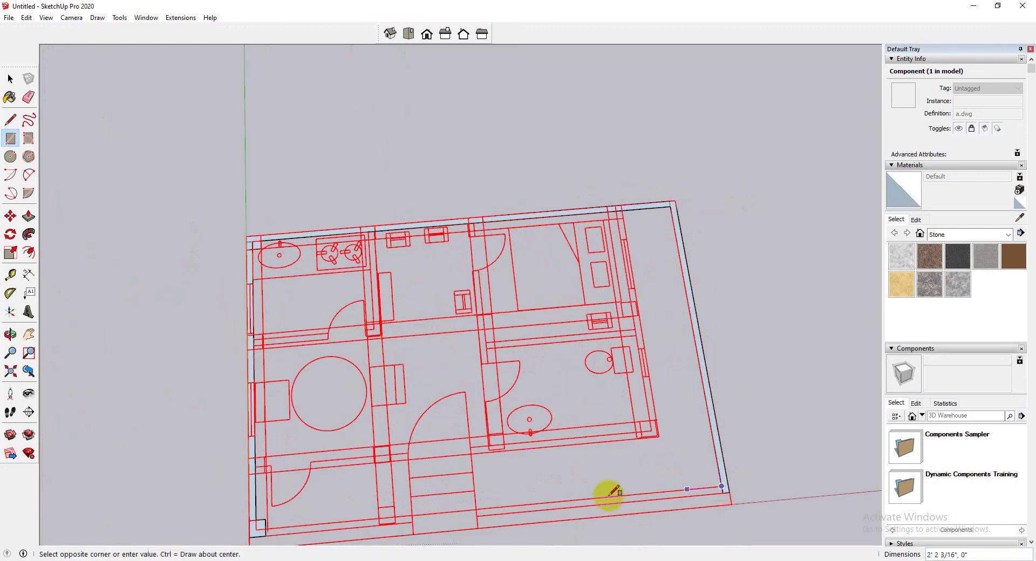
click(478, 516)
Draw a rectangle about 15' 8" by 4" along the house's outer wall behind the bedroom and bathroom, ending at the corner column.
scroll(677, 388, up, 2)
scroll(658, 323, up, 2)
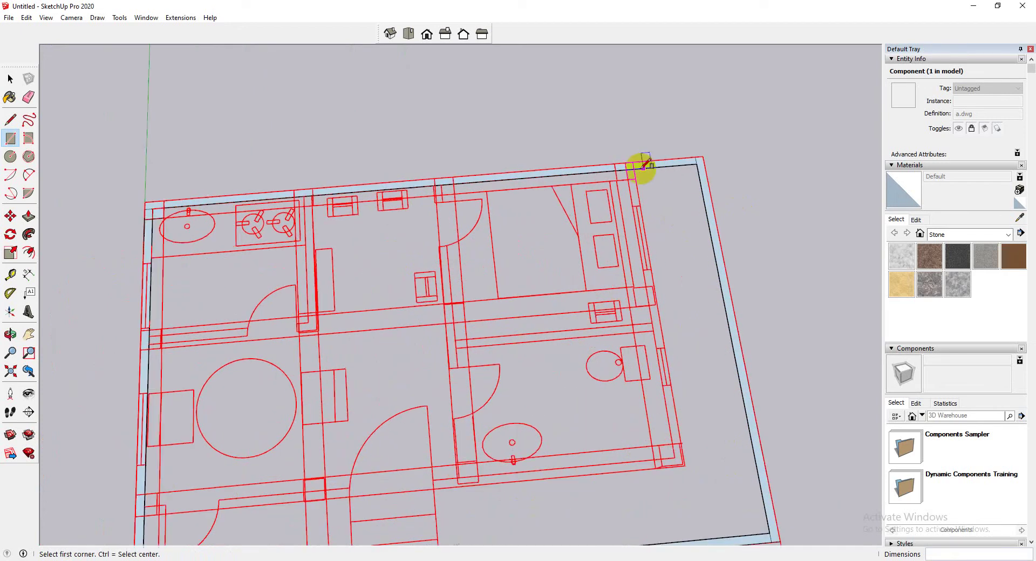
scroll(642, 167, up, 1)
click(623, 170)
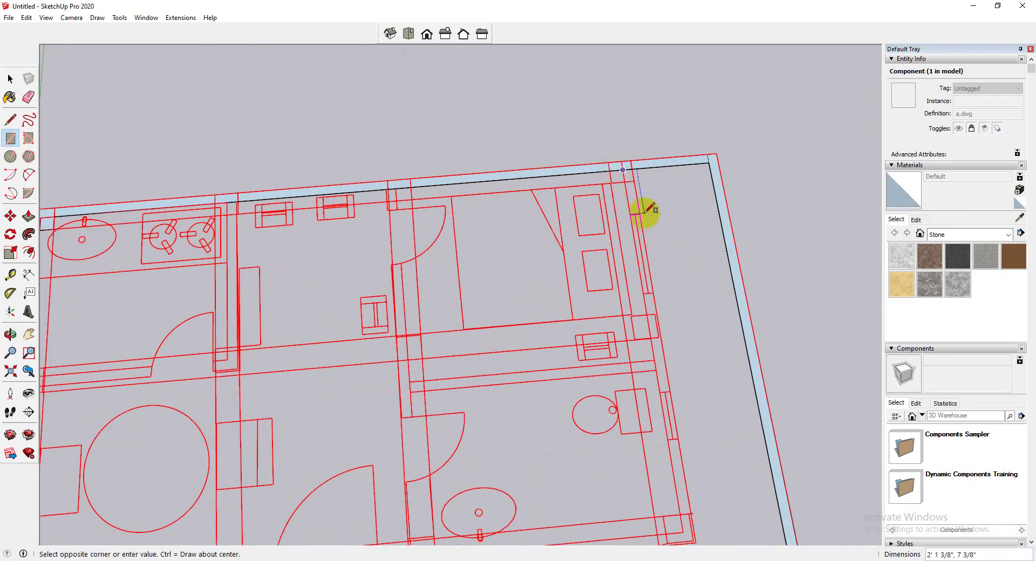
scroll(640, 212, down, 4)
scroll(693, 365, up, 3)
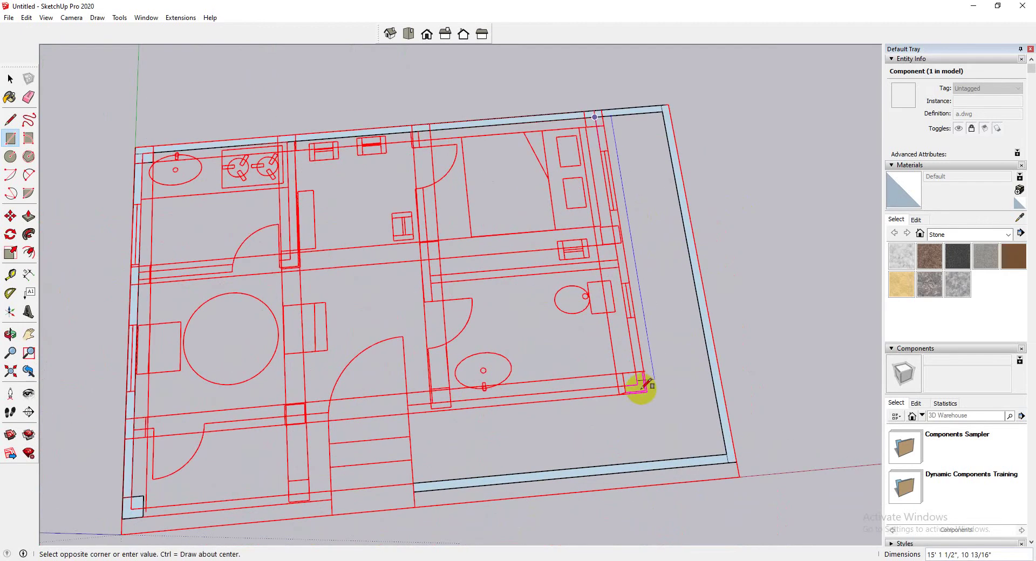
click(645, 389)
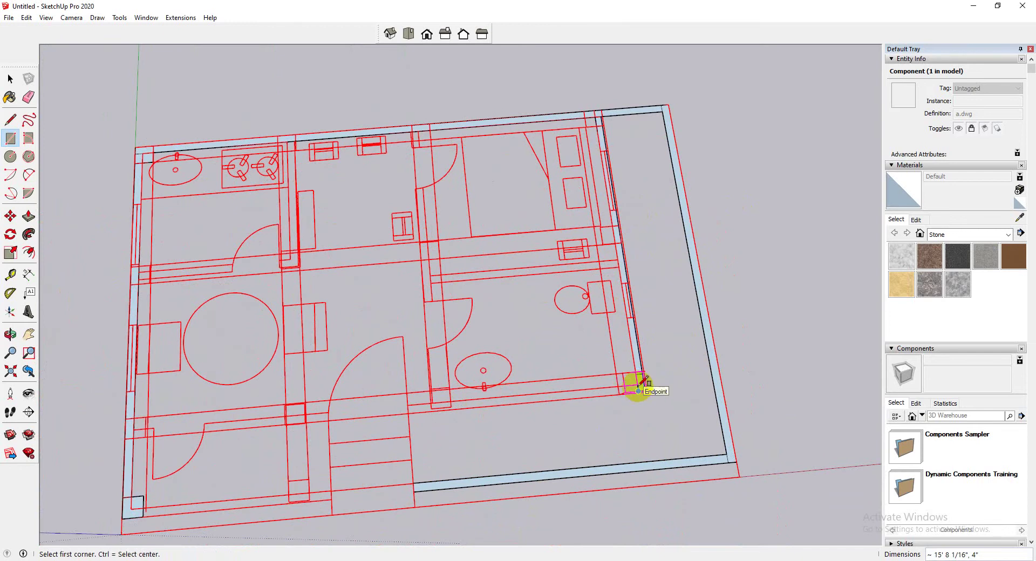
Draw a rectangle about 11' 3" by 5" along the bathroom's front wall, from the corner column to the stairs.
click(638, 383)
scroll(413, 409, up, 2)
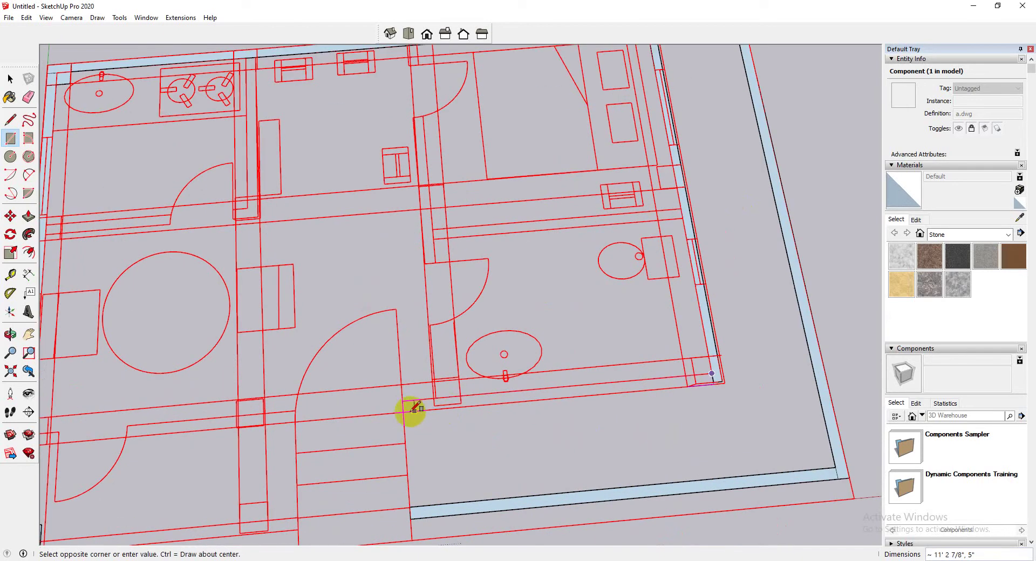
click(403, 412)
scroll(381, 397, down, 3)
scroll(386, 378, up, 2)
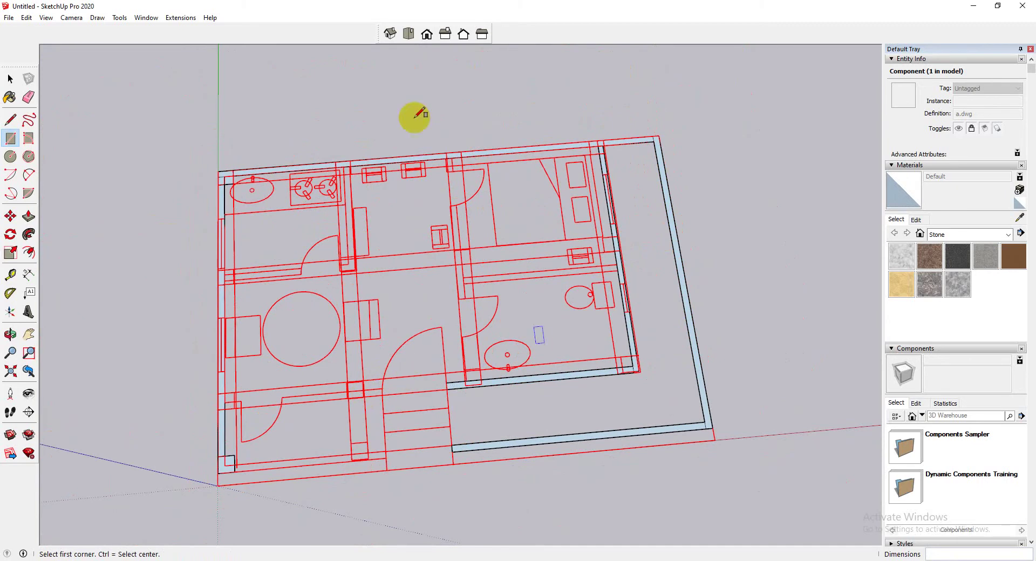
Trace the bedroom and bathroom partitions with 5" thick rectangles: 10' and 5' 4" along the hall side, and 10' between the two rooms.
click(445, 158)
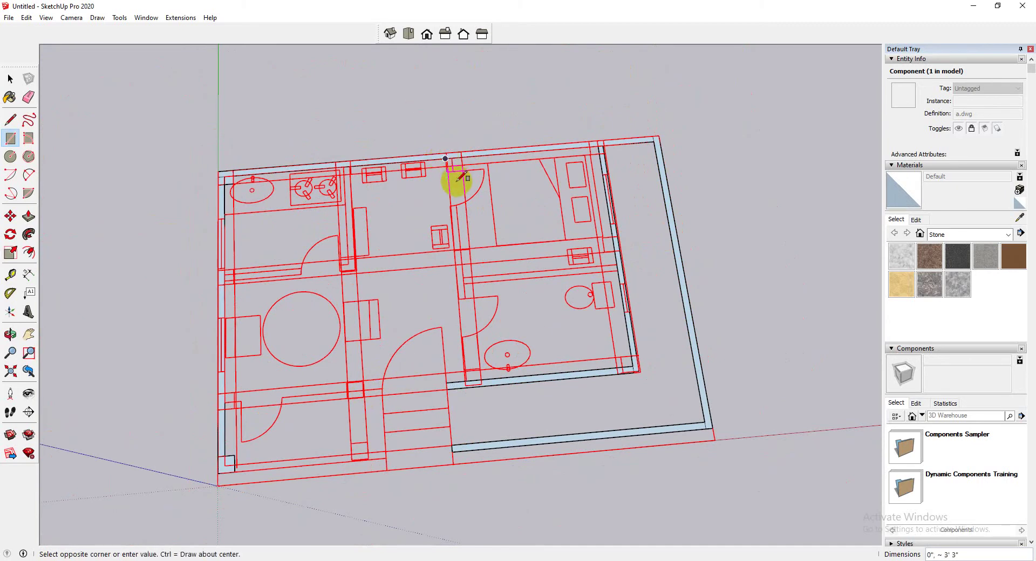
click(463, 297)
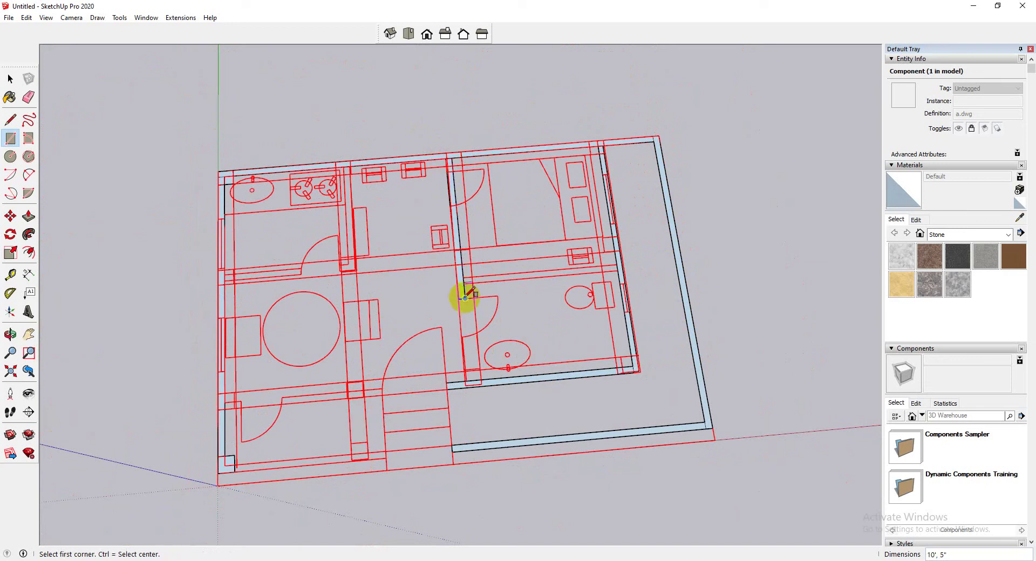
click(464, 297)
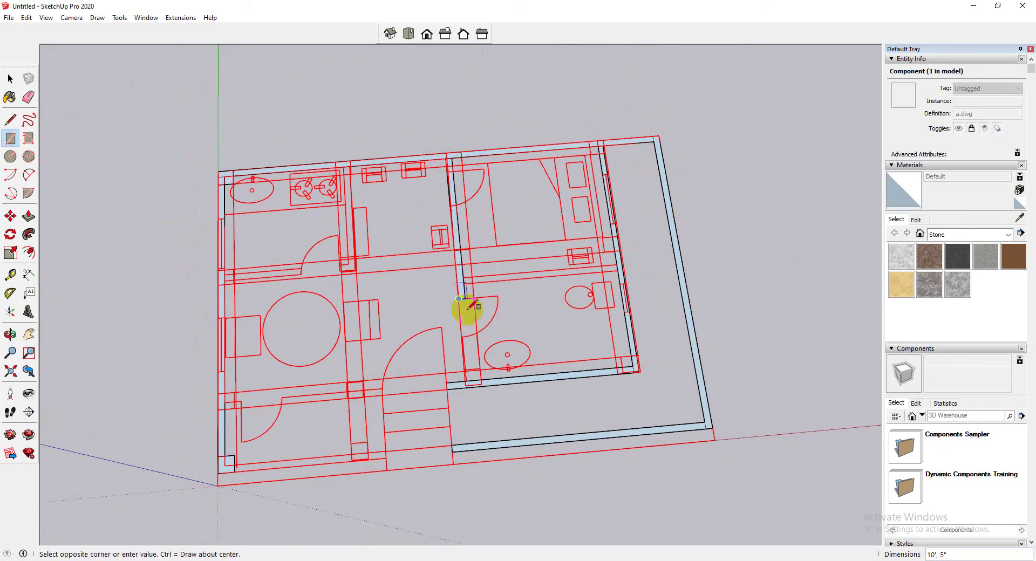
click(474, 381)
scroll(463, 277, up, 1)
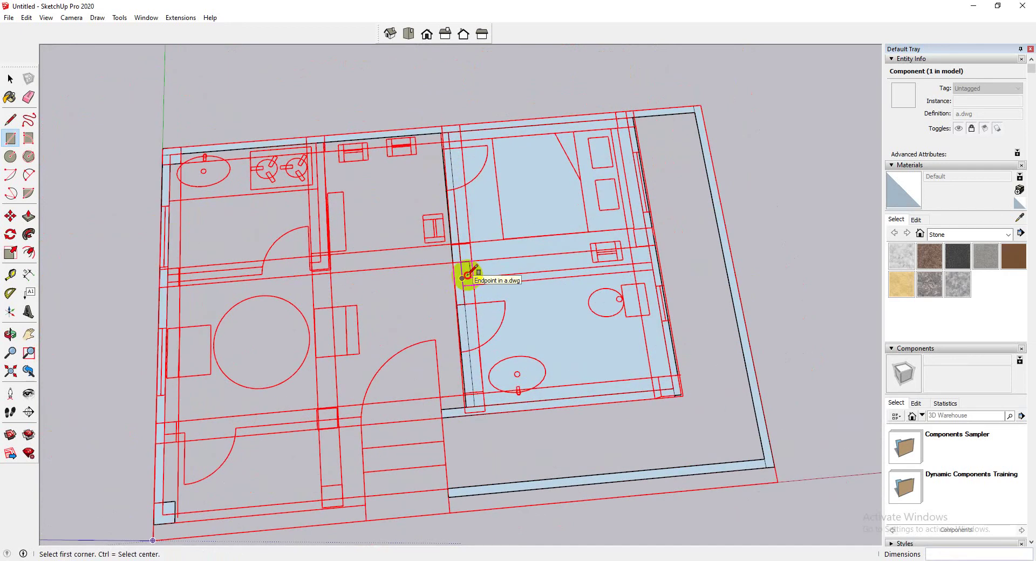
click(462, 278)
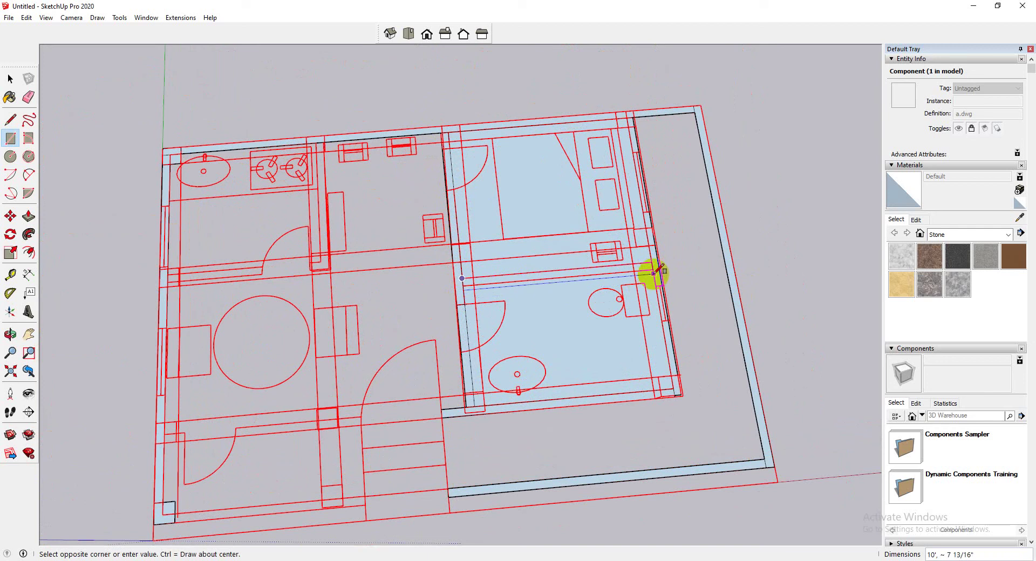
click(653, 270)
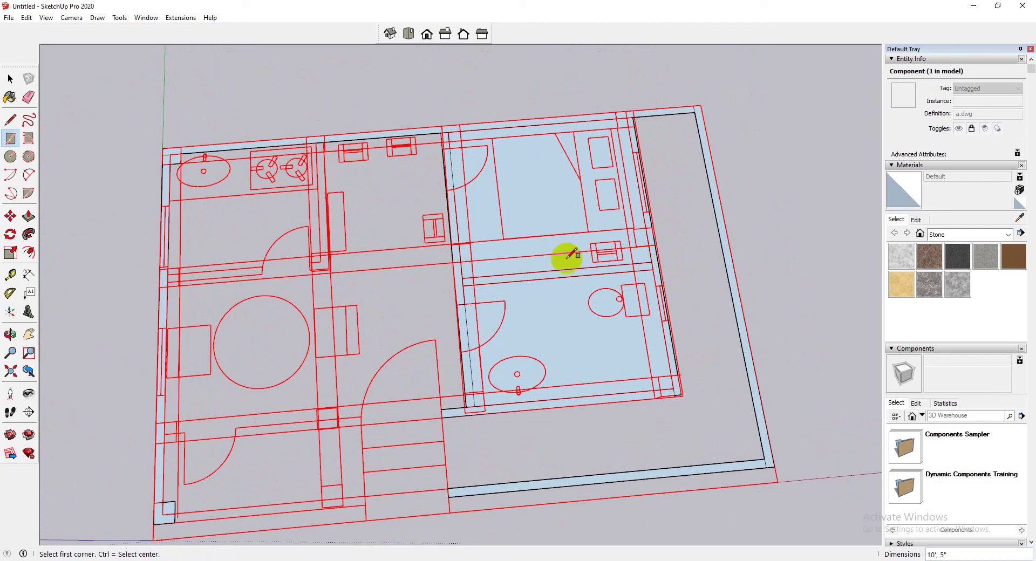
Draw a 4' 11" by 5" rectangle along the kitchen's front wall, from the outer wall to the door opening.
scroll(167, 276, up, 1)
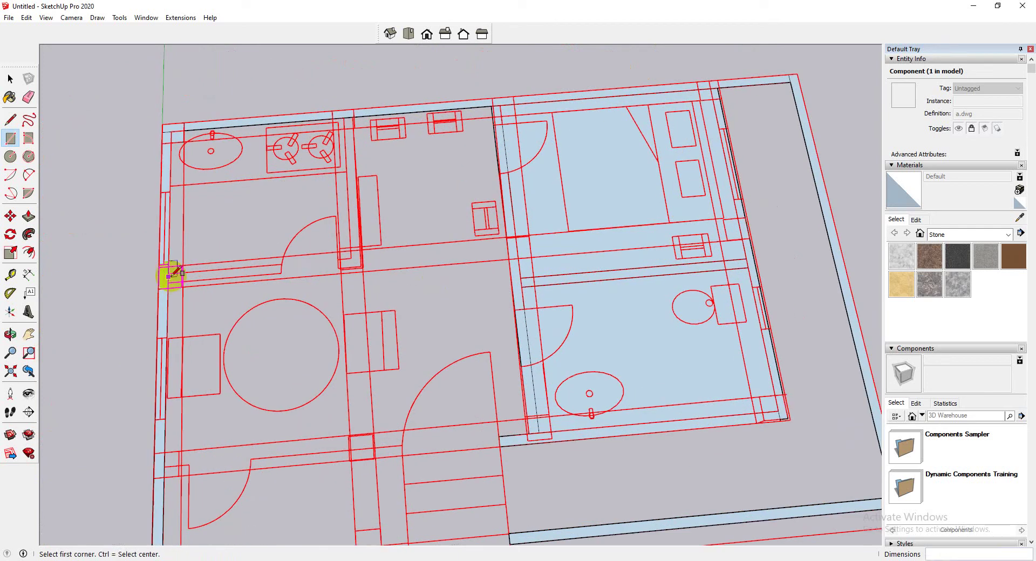
click(168, 274)
click(281, 271)
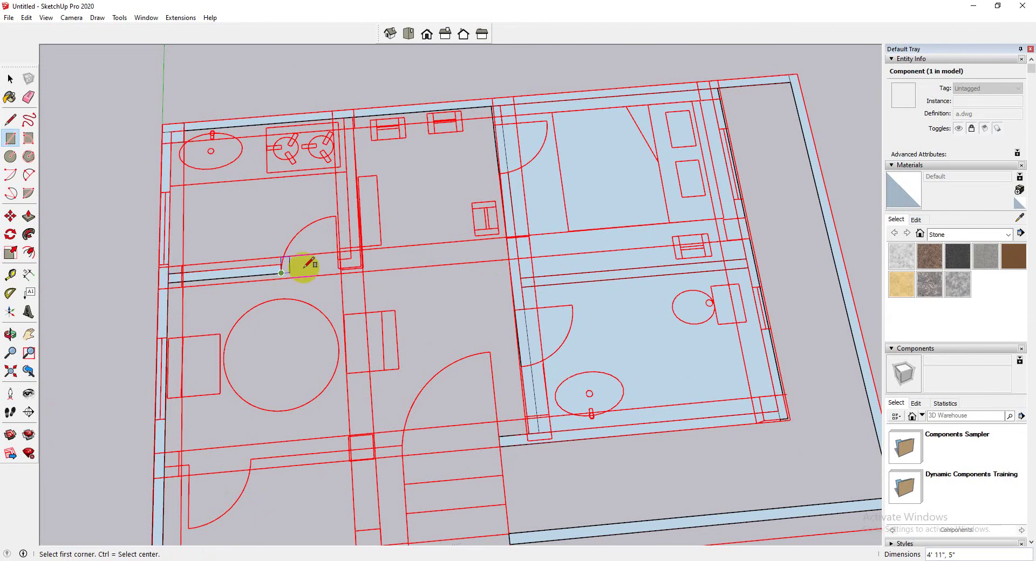
Draw a 1' 1 1/8" by about 5 7/8" rectangle beside the kitchen door and a rectangle along the kitchen's inner side wall.
click(338, 260)
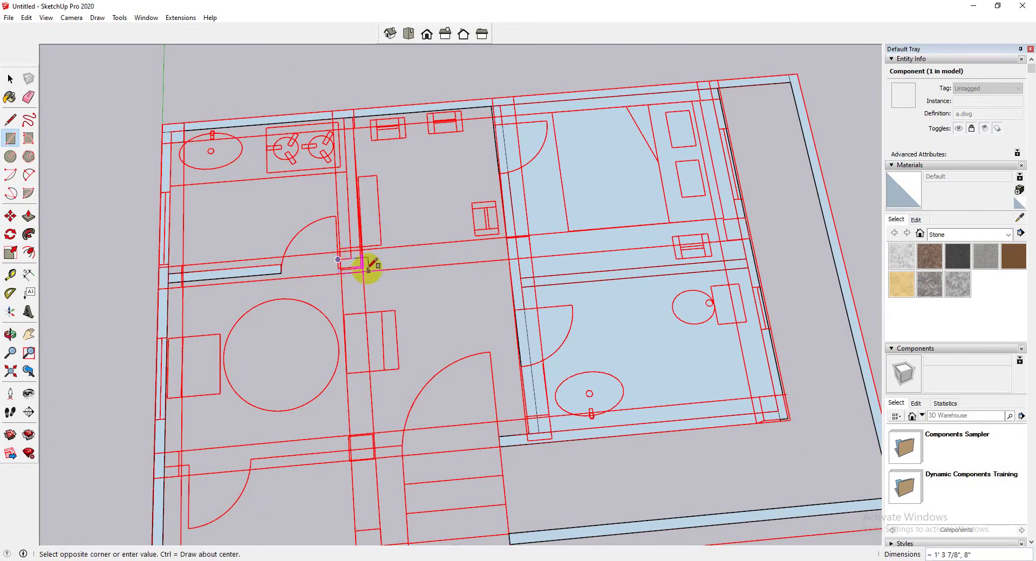
click(362, 266)
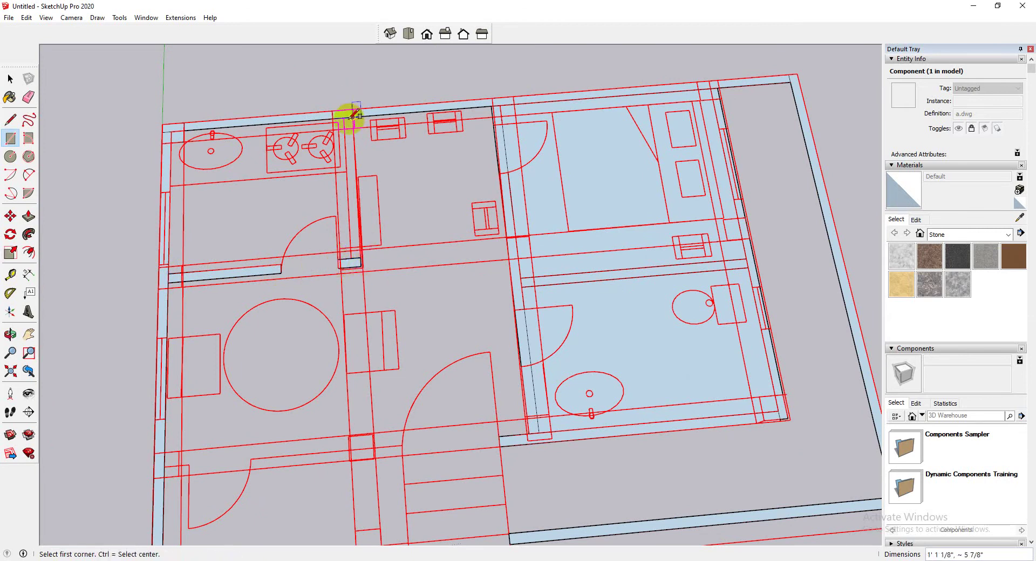
click(343, 117)
click(361, 257)
scroll(377, 243, down, 3)
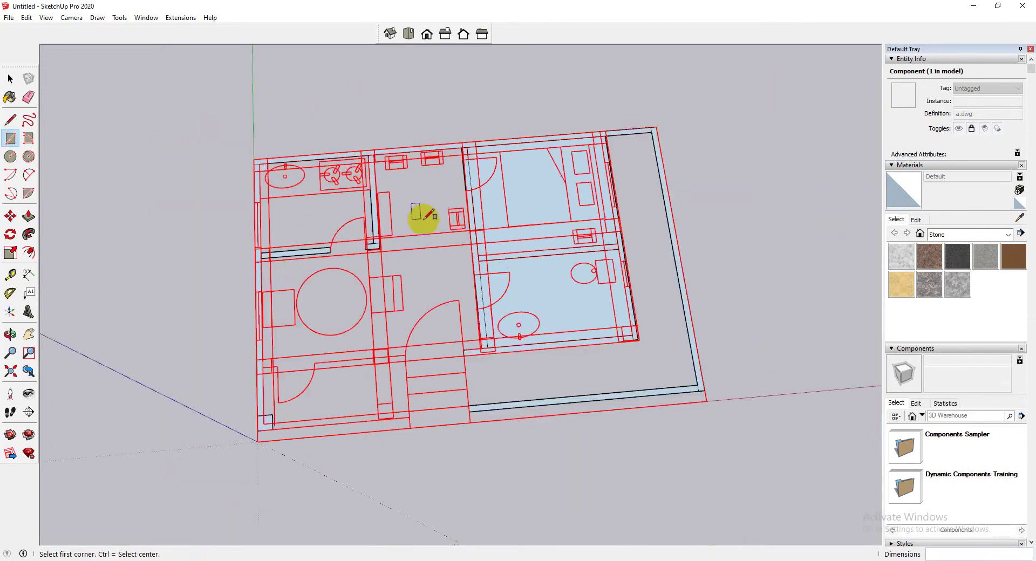
Trace the small front room's rear wall from its door across the 1' column, and its inner side wall at 4' 2 1/4" by 4 7/8".
scroll(319, 345, up, 5)
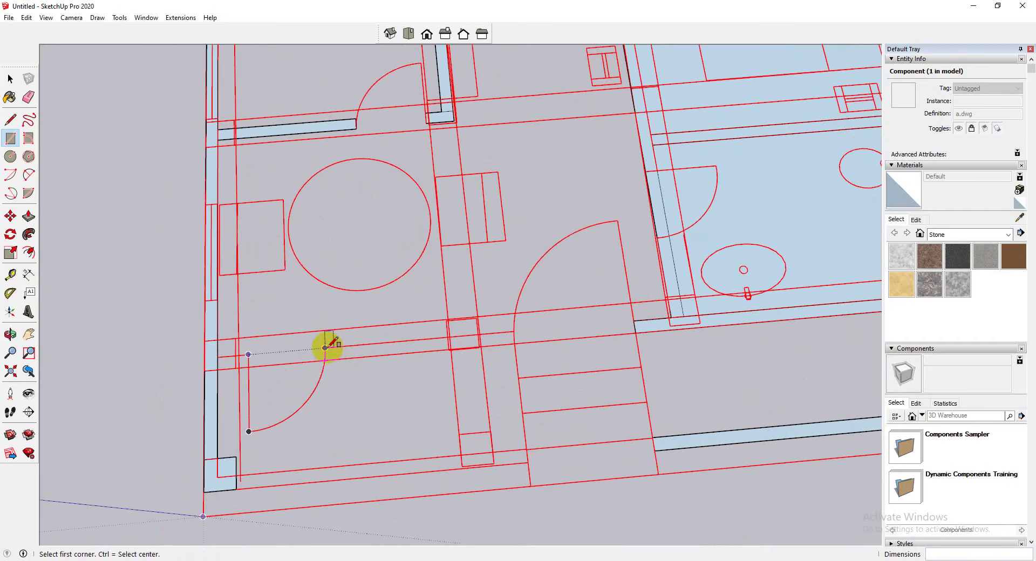
click(325, 348)
click(448, 351)
scroll(455, 315, down, 2)
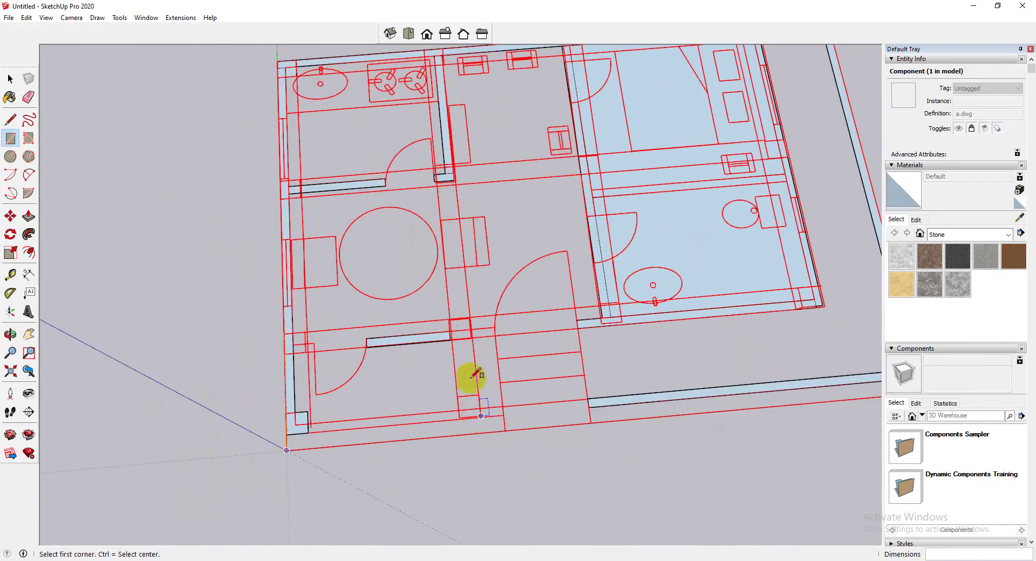
click(450, 331)
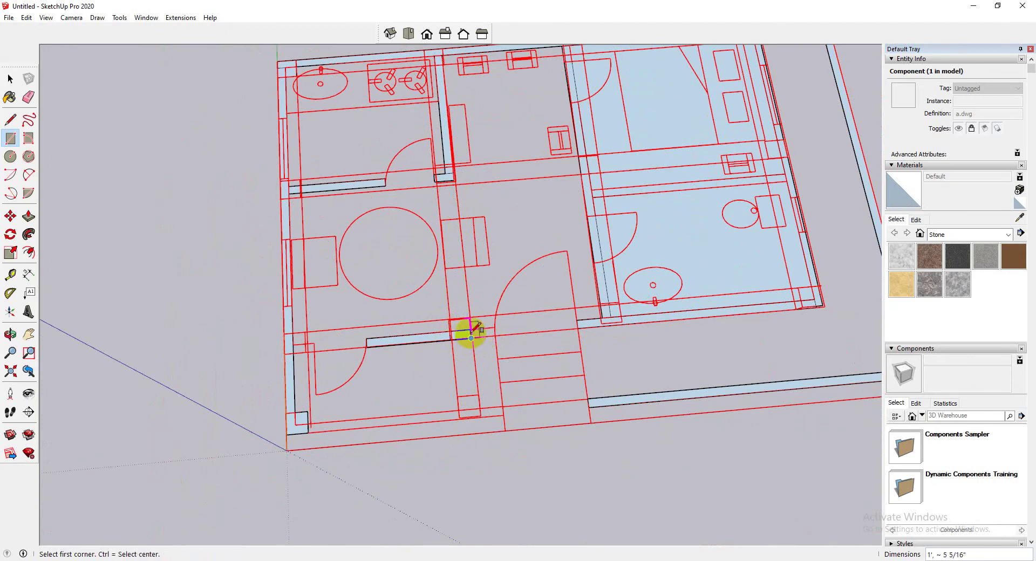
click(470, 329)
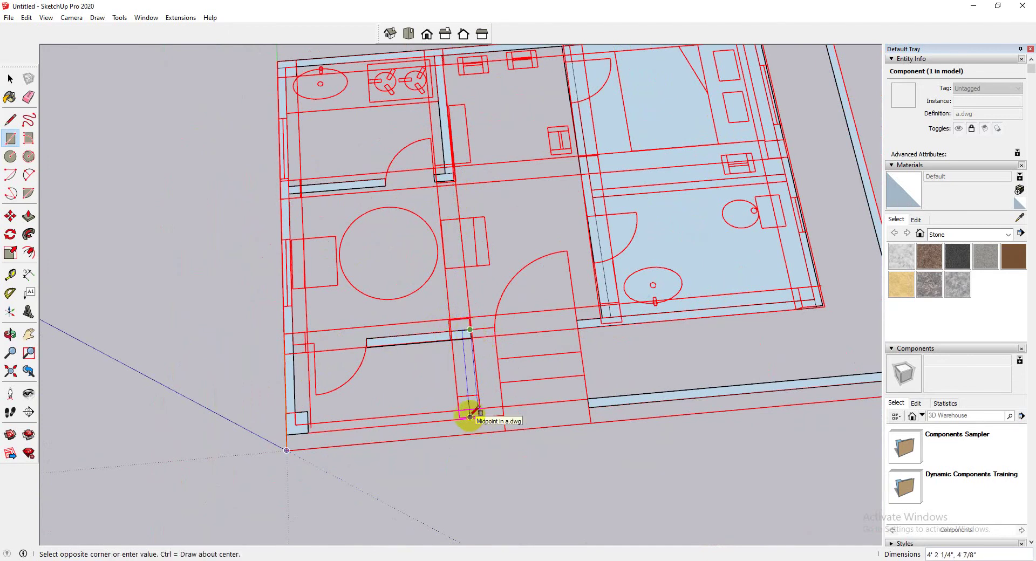
click(470, 417)
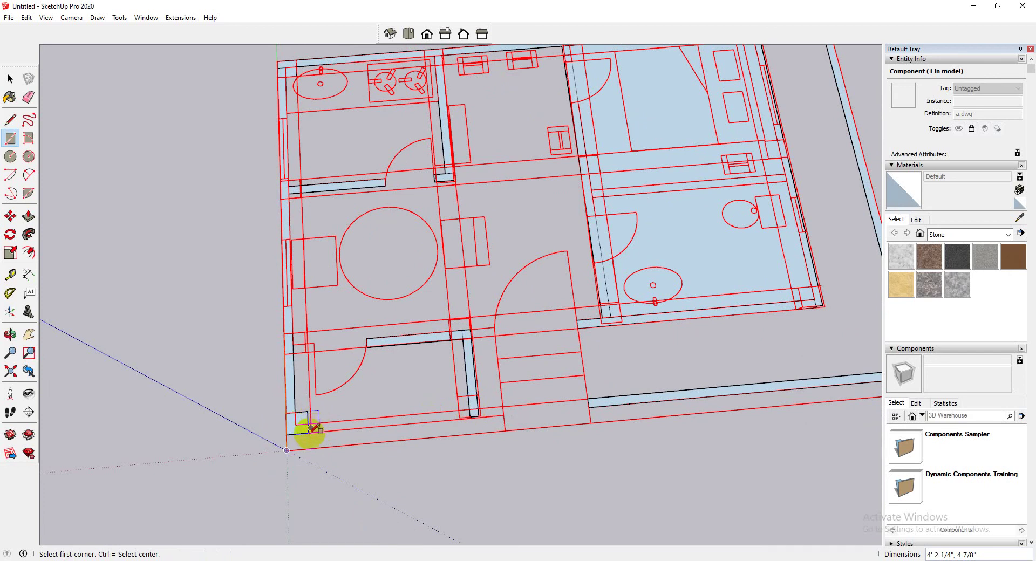
Draw a 7' 11 1/8" by 5" rectangle along the small room's front wall and a 1' by 1' column square at its inner end.
scroll(475, 410, up, 3)
click(476, 413)
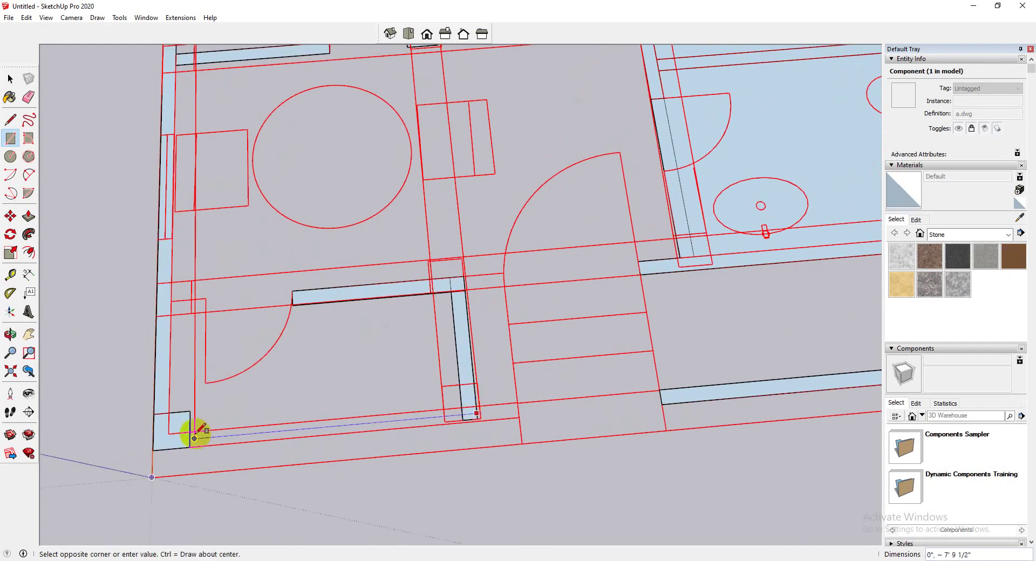
click(11, 141)
click(189, 447)
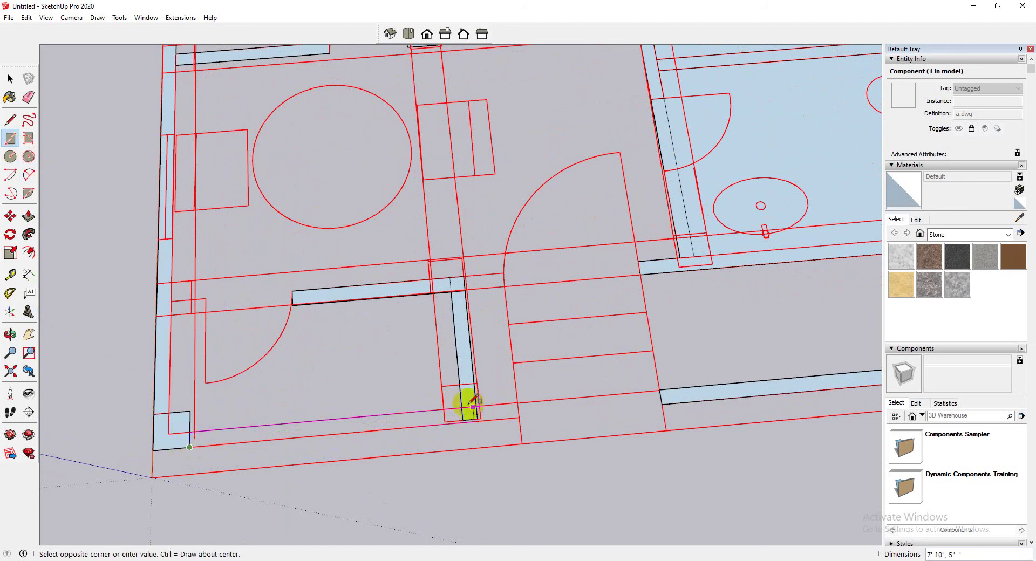
click(477, 408)
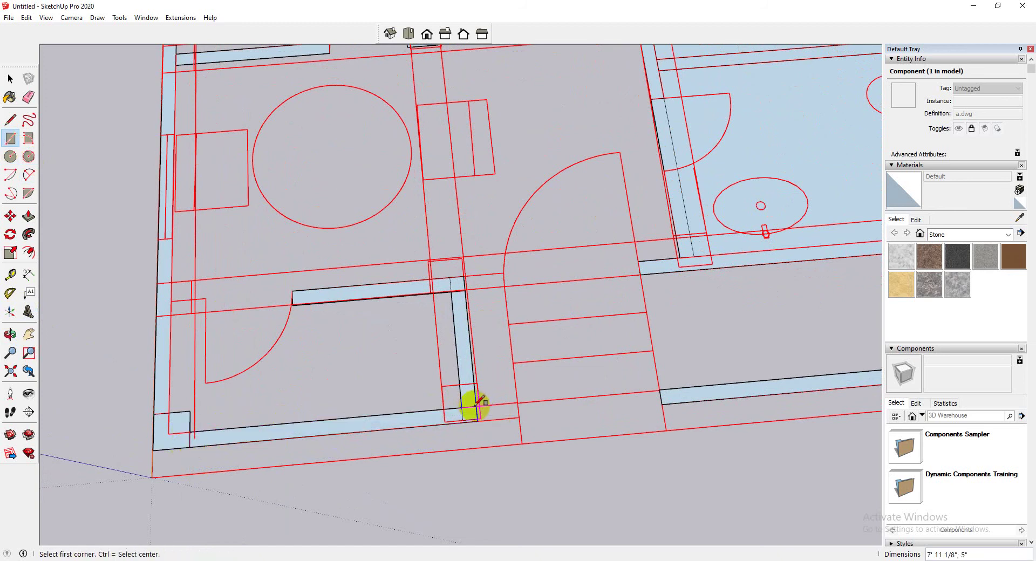
click(441, 386)
click(481, 417)
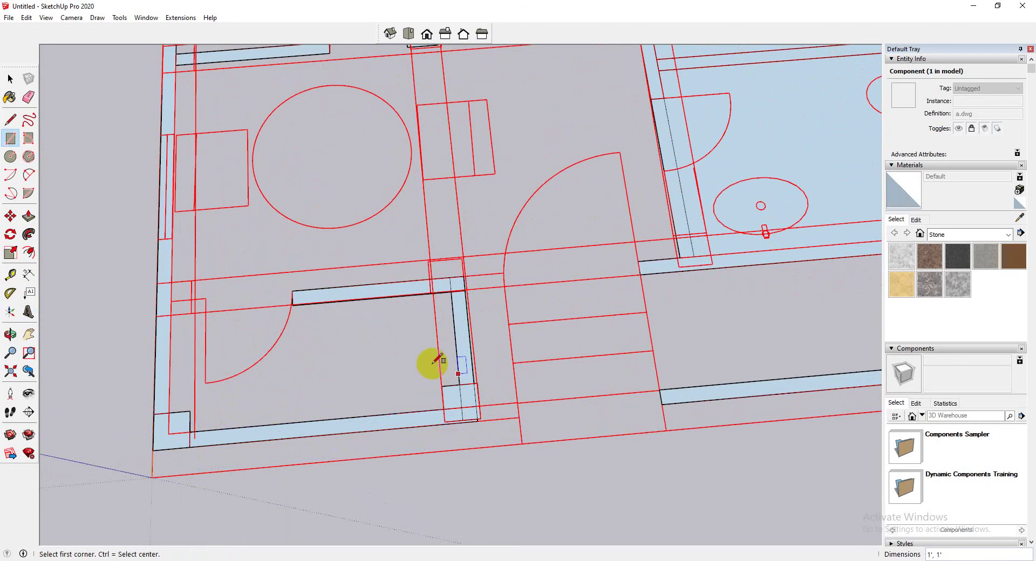
Draw a 1' 1 7/8" by 5" wall rectangle up to the main door and a 1' by 5" one beside the small room's door.
middle_drag(431, 363, 420, 363)
scroll(428, 379, down, 2)
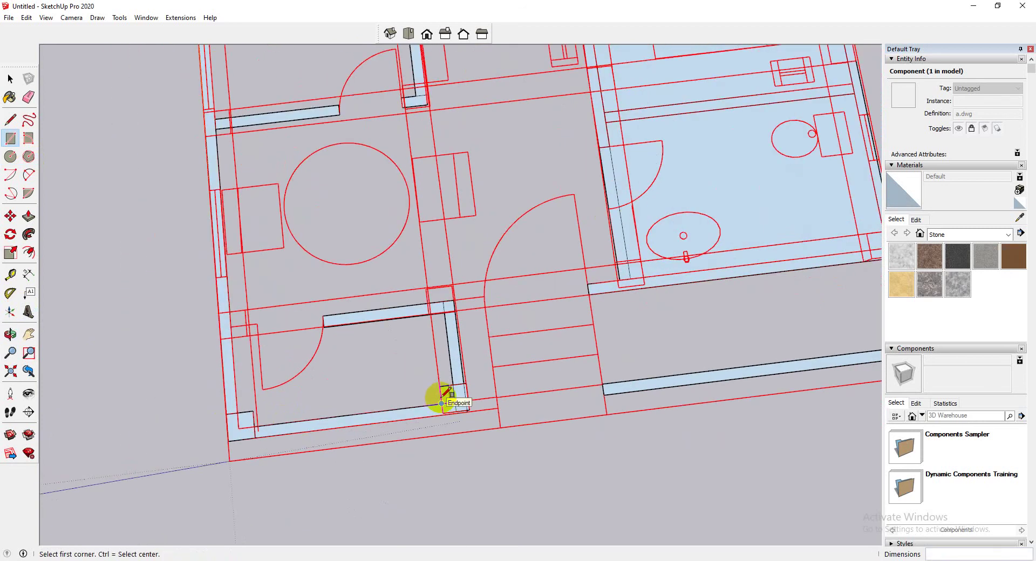
scroll(479, 291, up, 2)
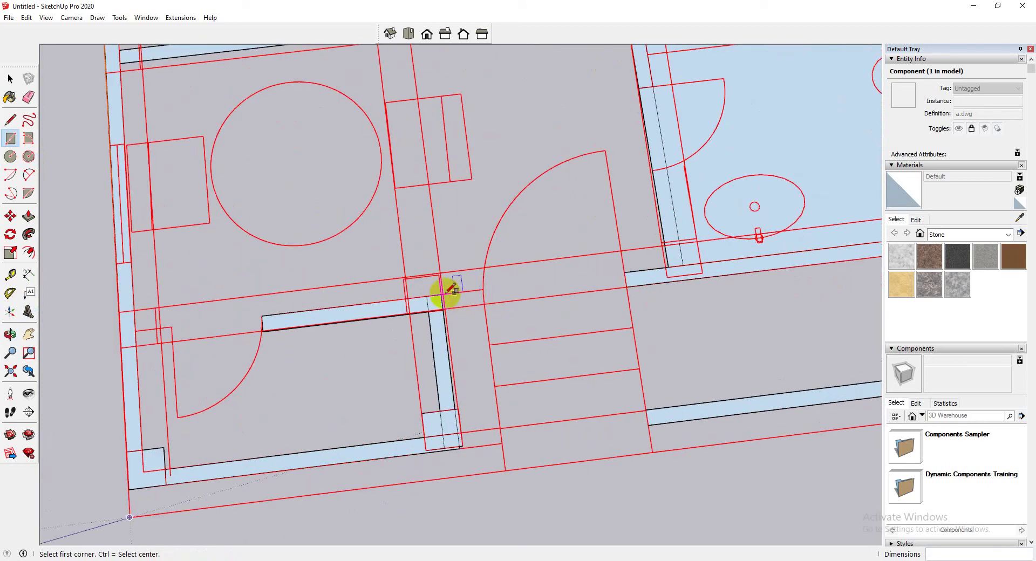
click(484, 304)
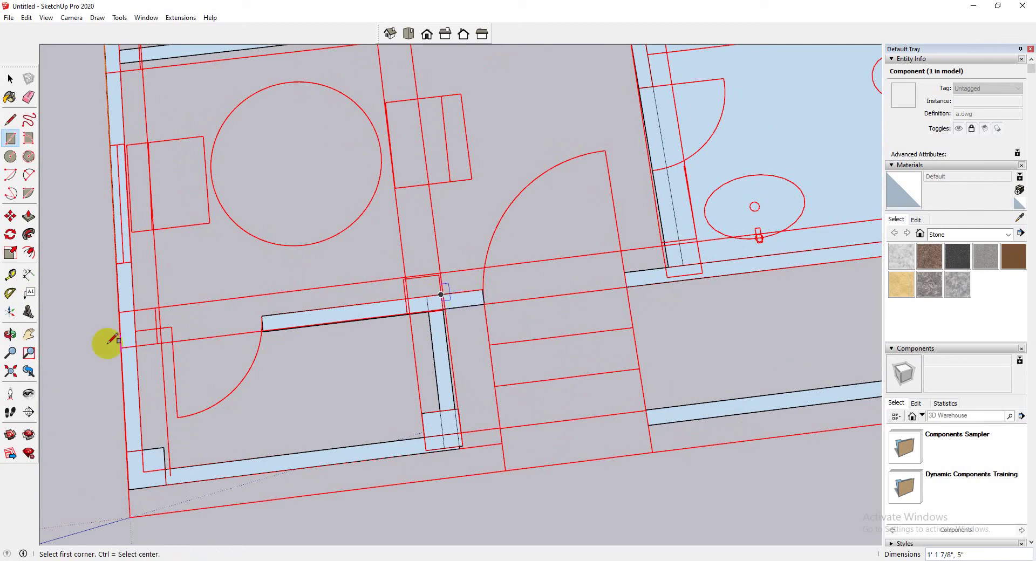
click(135, 331)
click(172, 341)
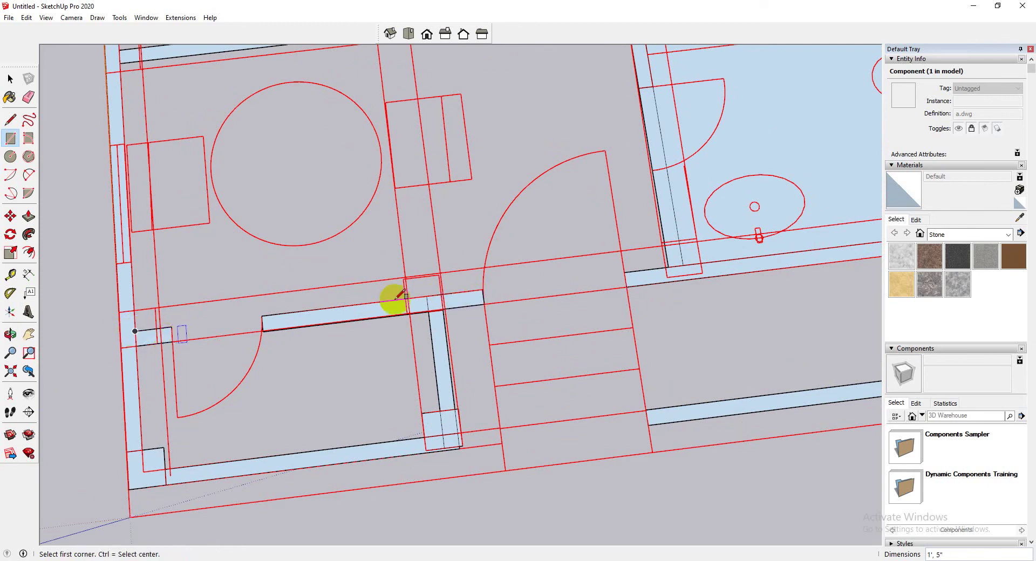
scroll(705, 323, down, 5)
scroll(497, 266, up, 5)
scroll(564, 201, down, 4)
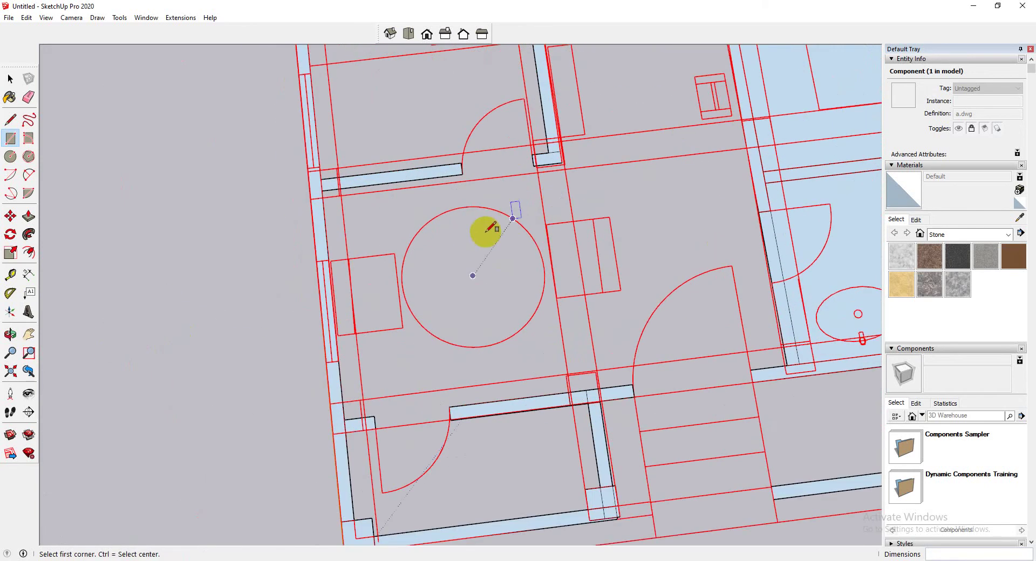
middle_drag(486, 250, 504, 296)
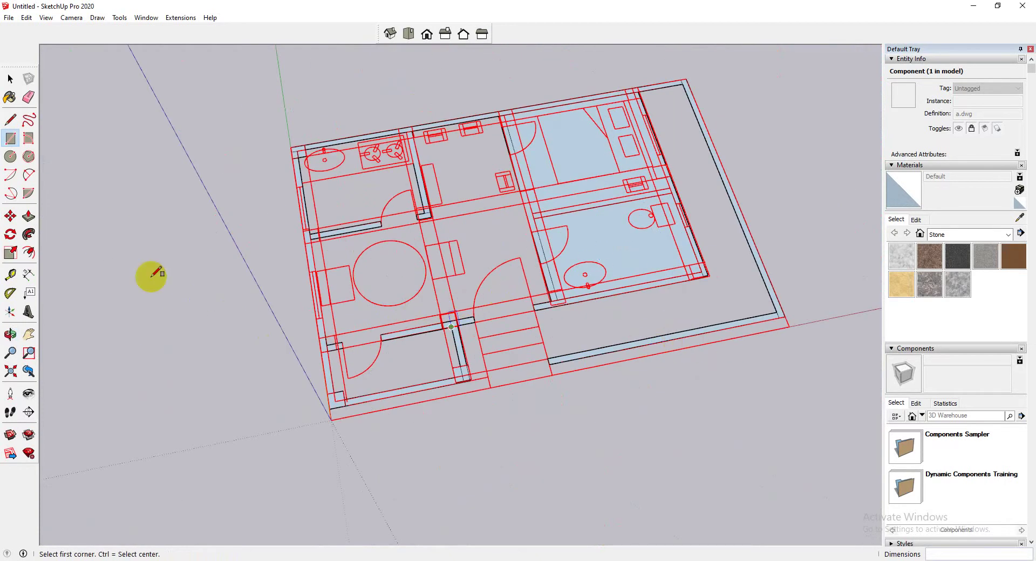
scroll(472, 185, down, 1)
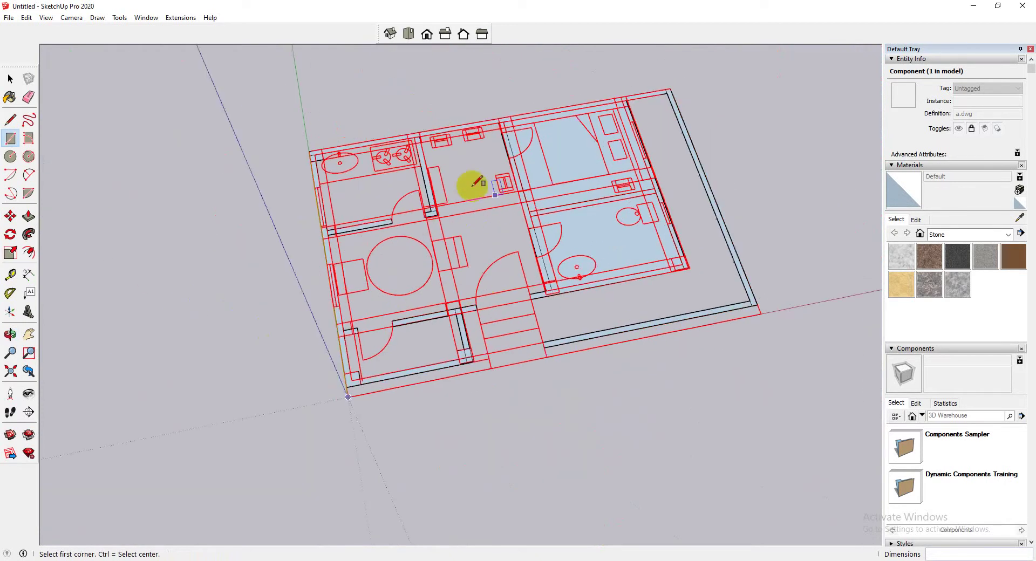
scroll(313, 326, up, 2)
scroll(303, 326, up, 3)
scroll(367, 285, down, 3)
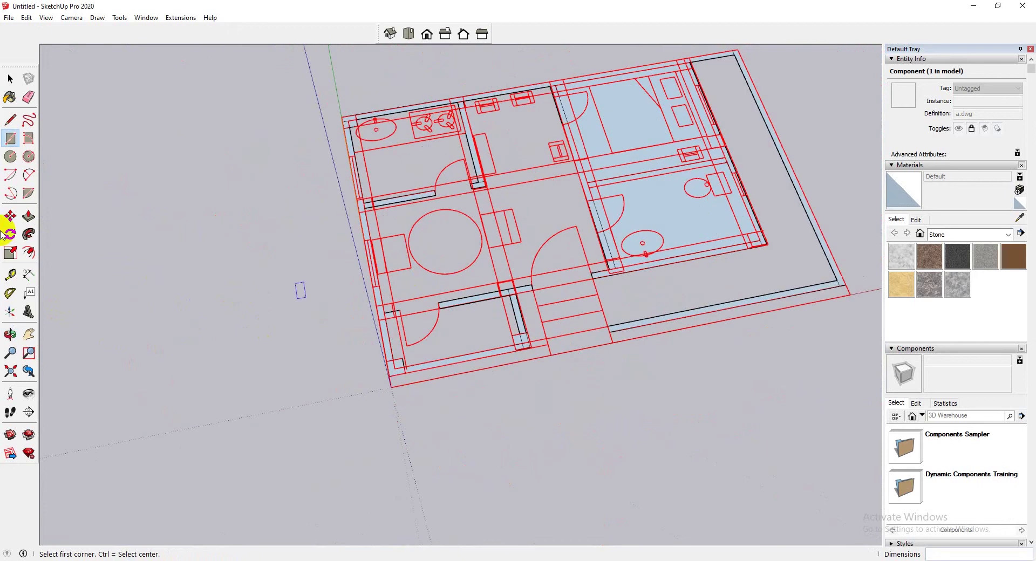
Push/Pull the outer wall face along the green axis up to a height of 9.5'.
click(29, 215)
scroll(386, 241, up, 2)
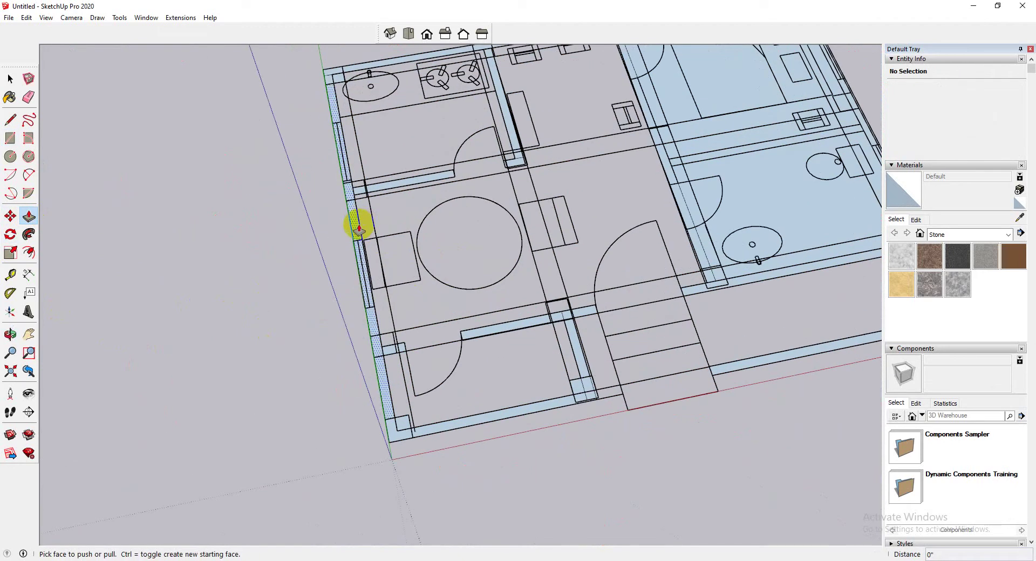
drag(358, 224, 328, 149)
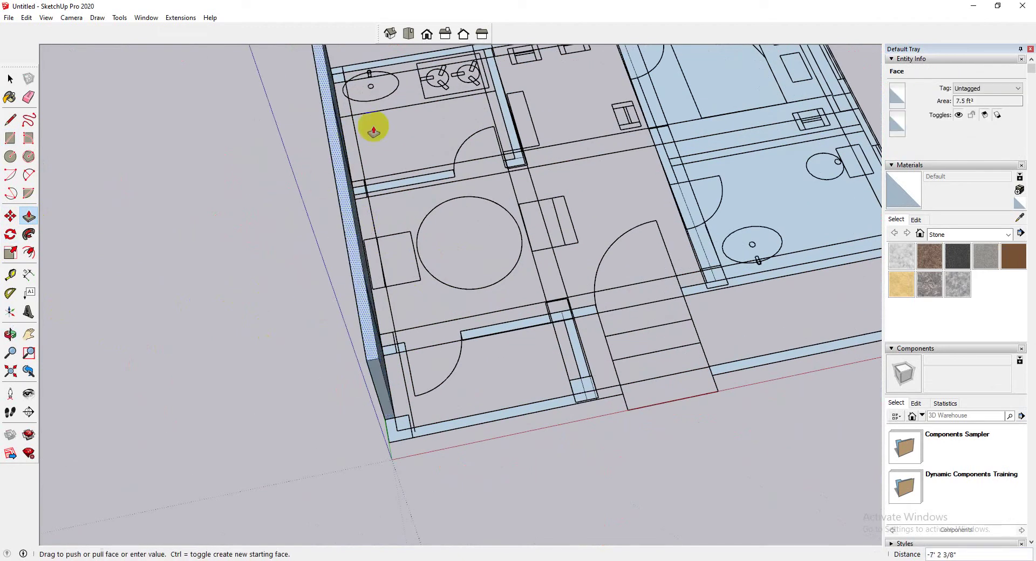
scroll(372, 133, down, 2)
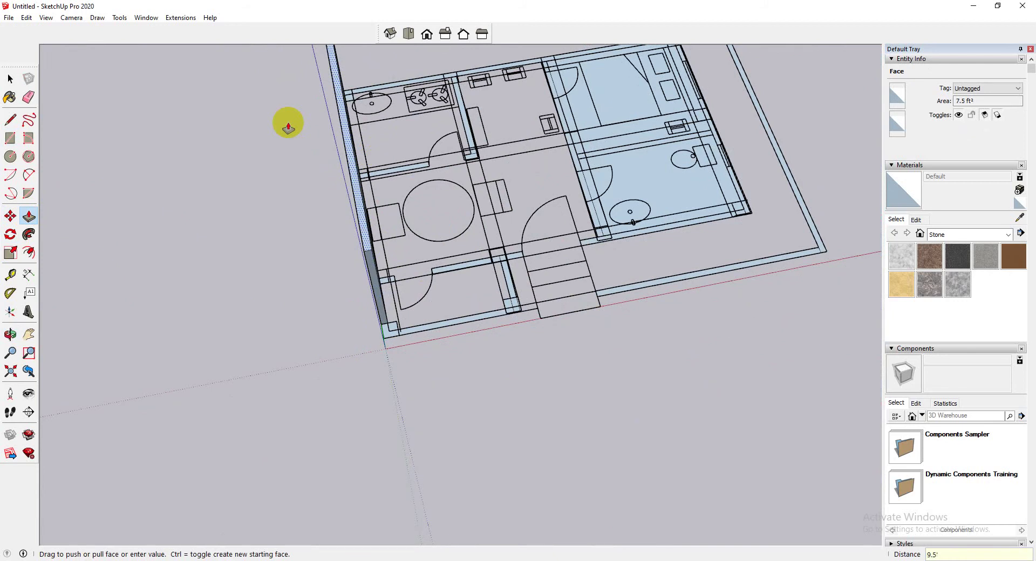
key(Return)
scroll(404, 266, down, 4)
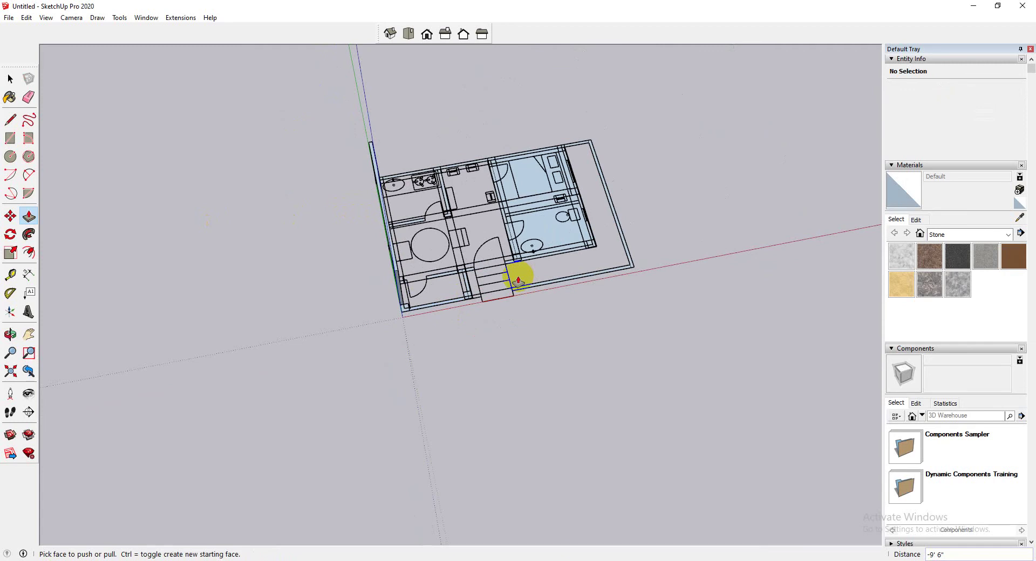
scroll(534, 249, up, 10)
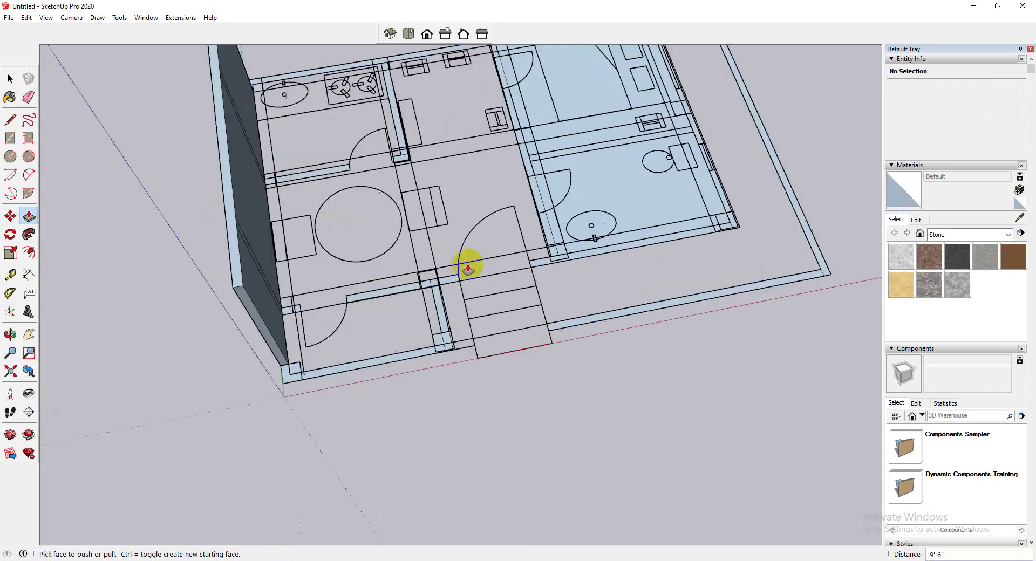
Push/Pull the small front room's front wall and the faces of its inner corner column up to 9.5'.
scroll(393, 272, down, 10)
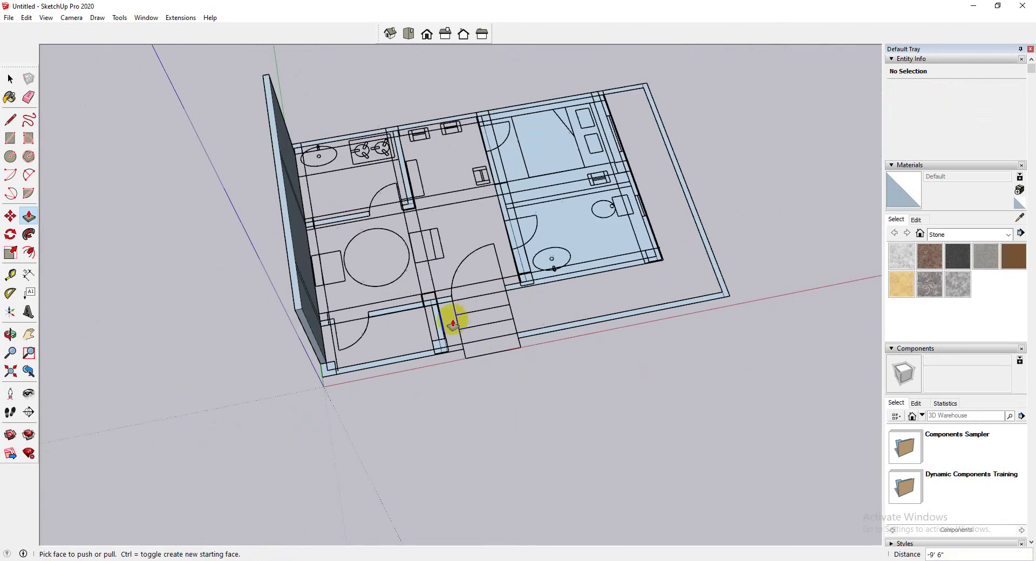
drag(328, 373, 448, 342)
middle_drag(413, 376, 410, 493)
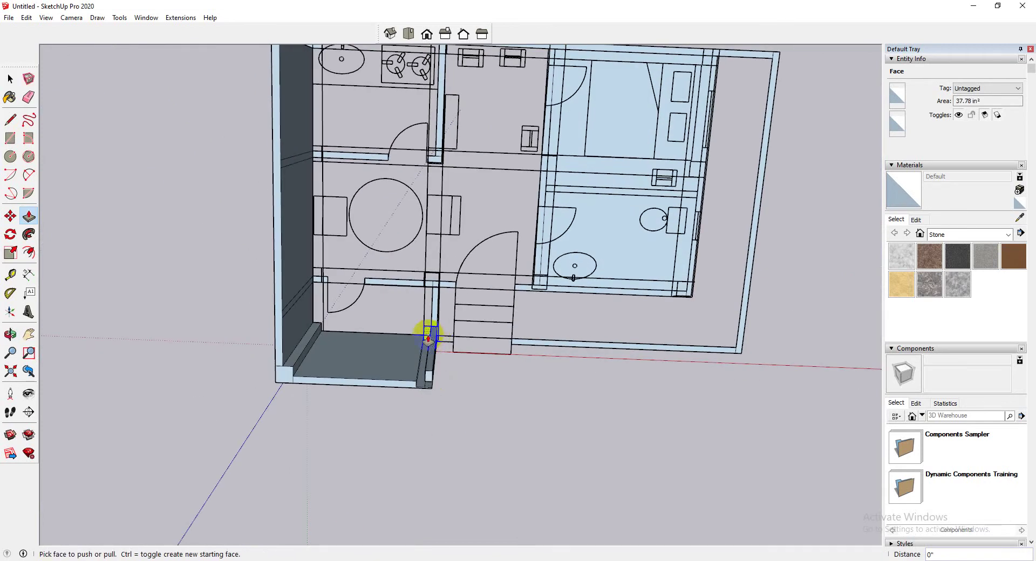
scroll(430, 365, up, 6)
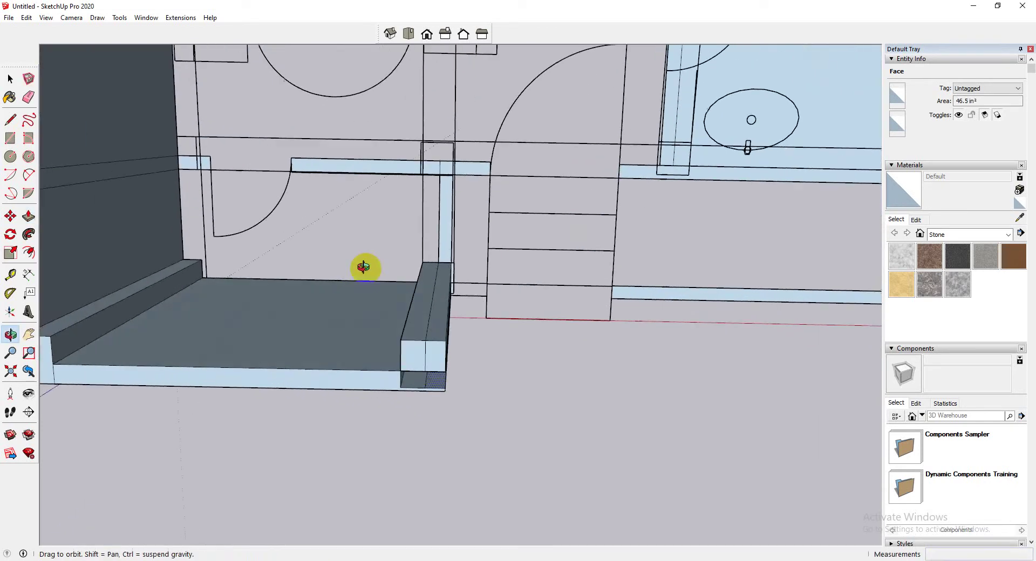
middle_drag(457, 274, 423, 315)
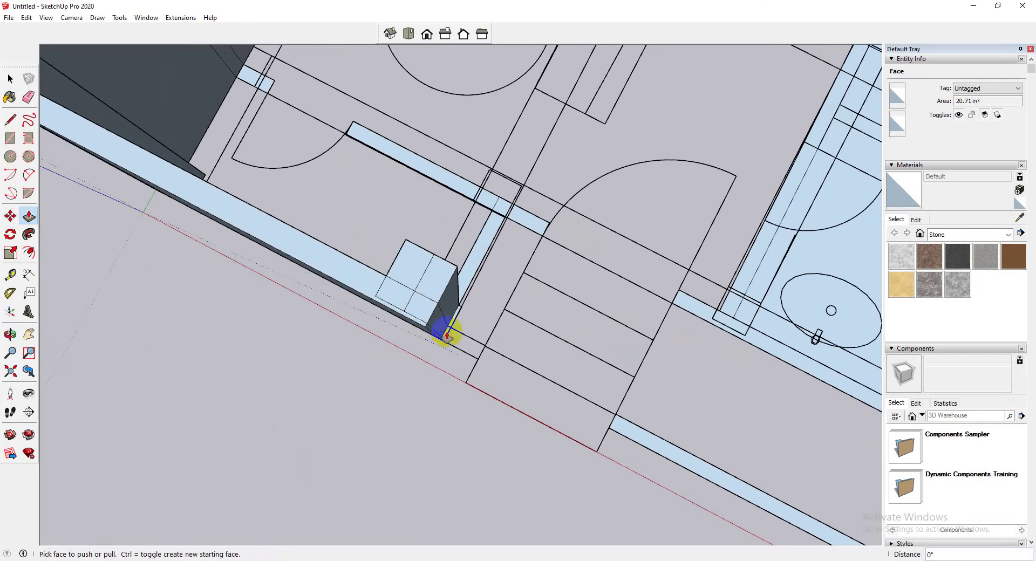
double_click(449, 327)
Raise the small room's inner side wall, its rear wall and the short wall beside the main door to 9.5'.
double_click(493, 241)
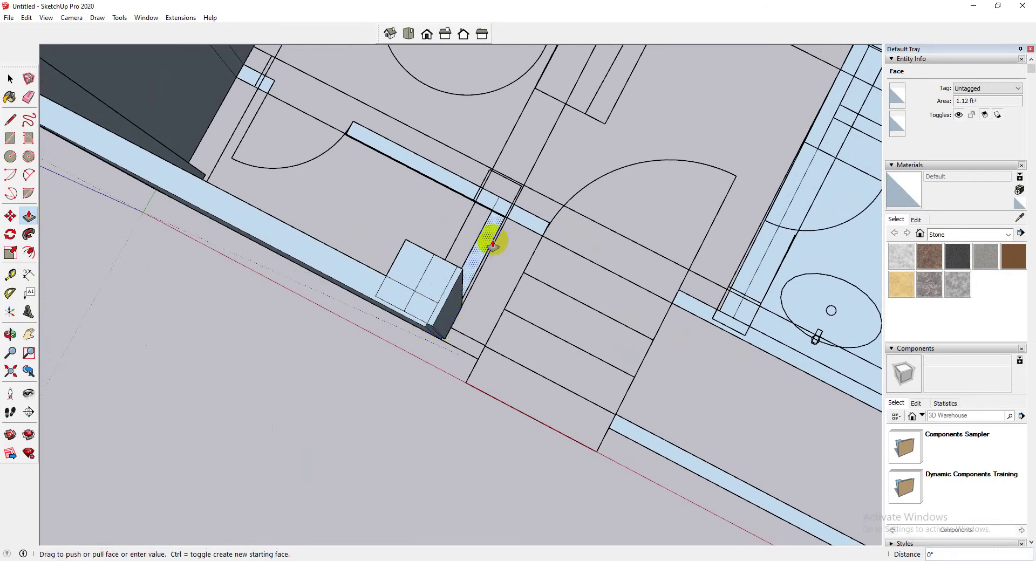
double_click(413, 175)
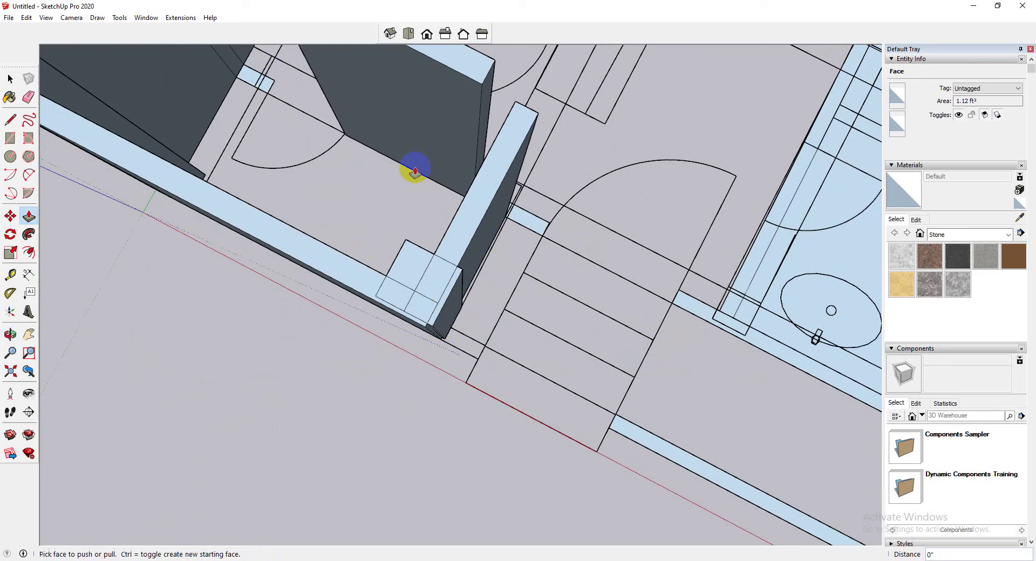
double_click(533, 232)
Raise the column at the small room's rear inner corner to wall height and extend its side face about 5 1/2" to the plan outline.
middle_drag(538, 243, 81, 227)
scroll(81, 227, down, 1)
middle_drag(551, 309, 504, 303)
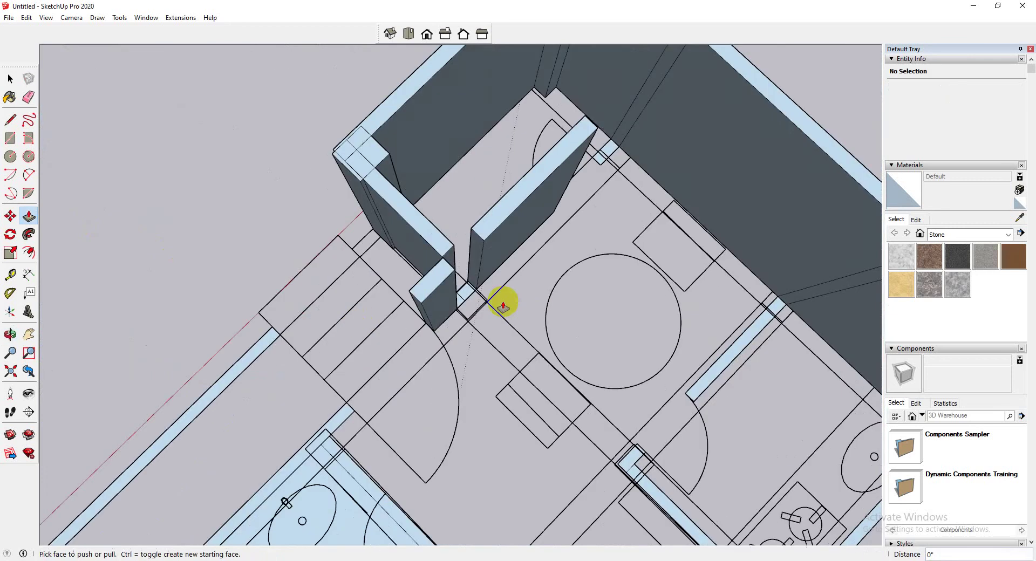
double_click(464, 294)
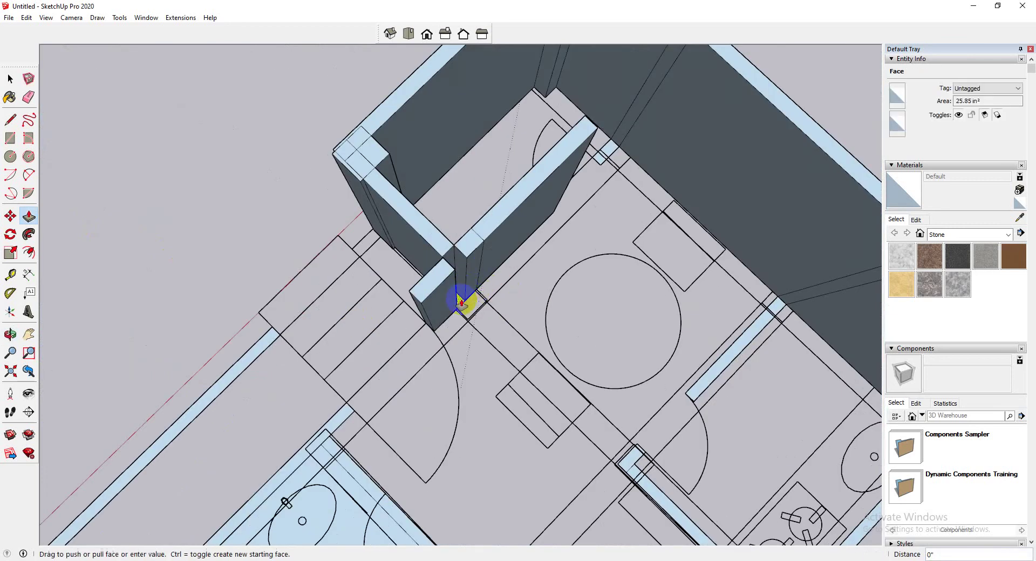
click(474, 289)
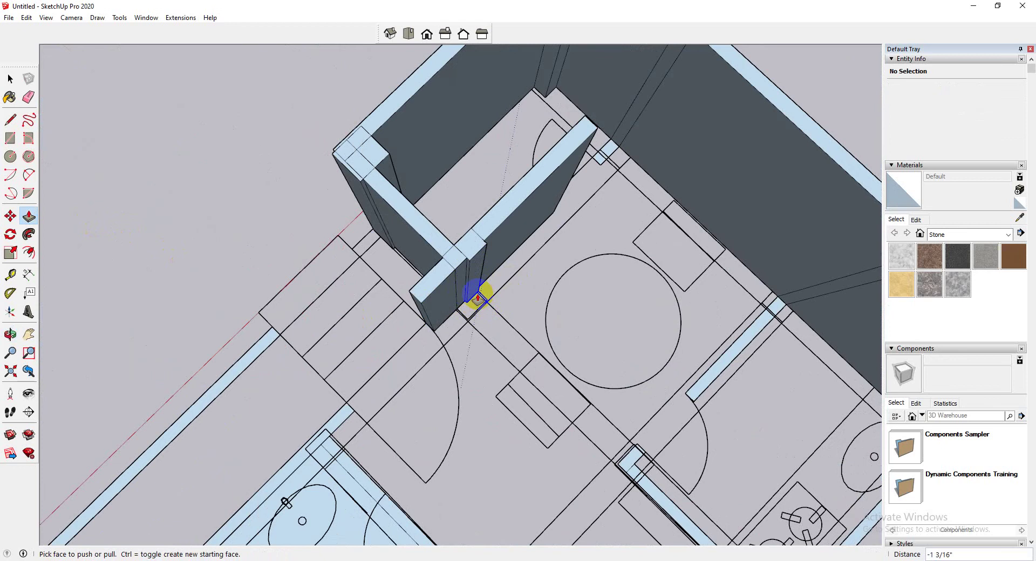
scroll(484, 294, up, 2)
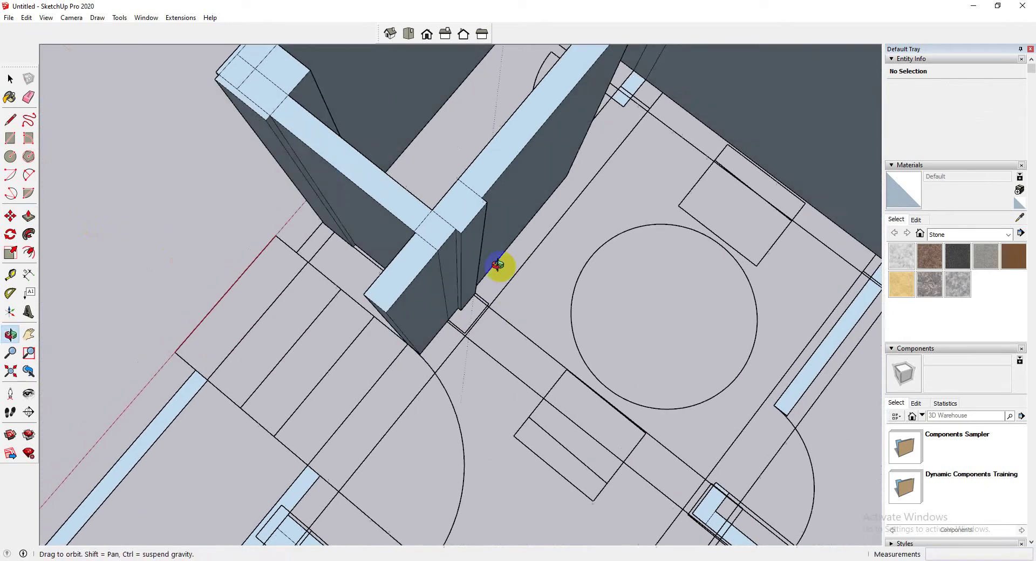
drag(474, 308, 481, 332)
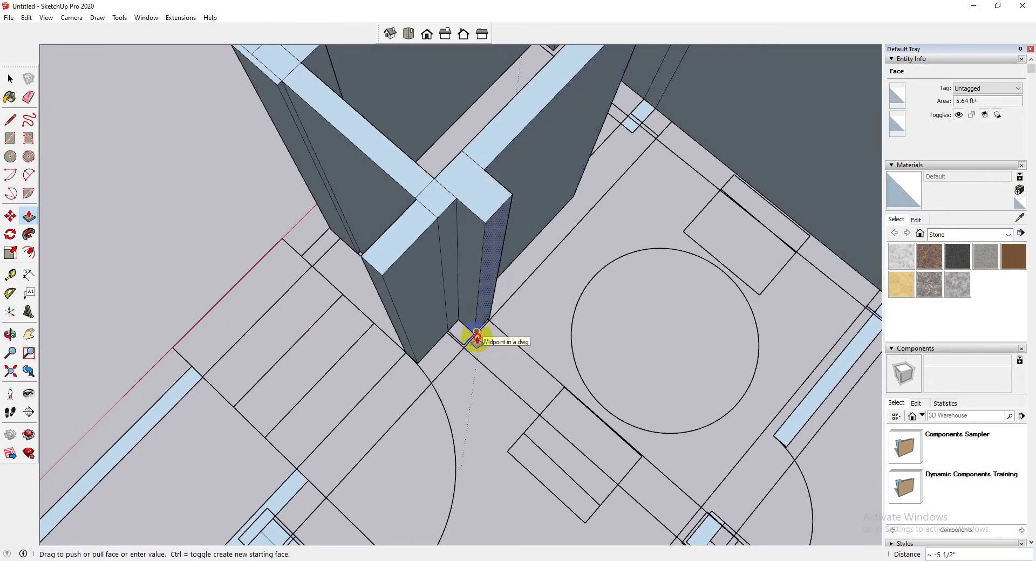
scroll(476, 337, down, 3)
click(474, 338)
mouse_move(474, 338)
middle_down()
mouse_move(500, 347)
mouse_move(476, 335)
middle_up()
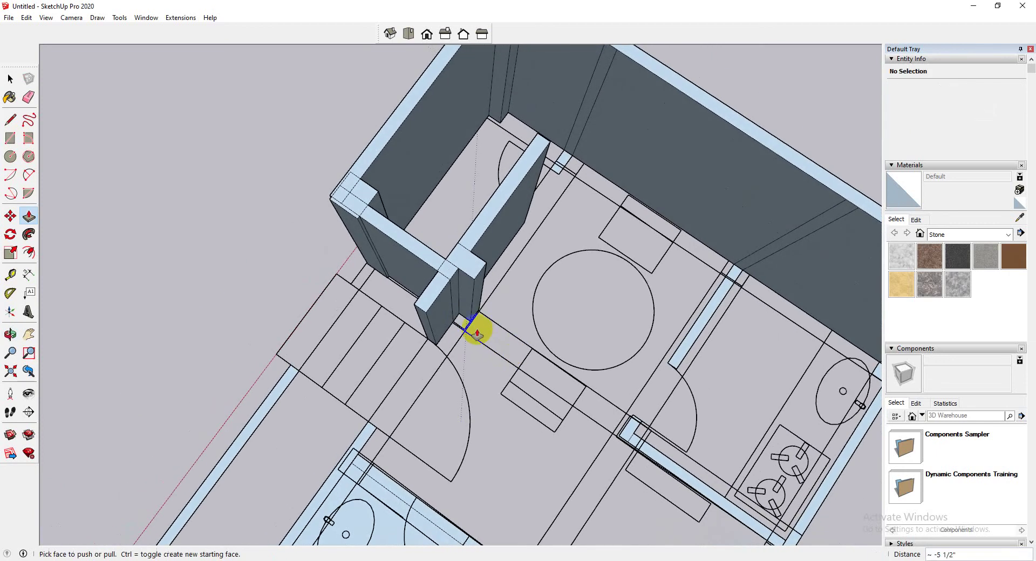
Raise the short wall piece beside the small room's door to wall height and extend its face about 7 1/16" to form the column.
drag(463, 319, 456, 328)
drag(563, 167, 564, 190)
scroll(516, 231, down, 3)
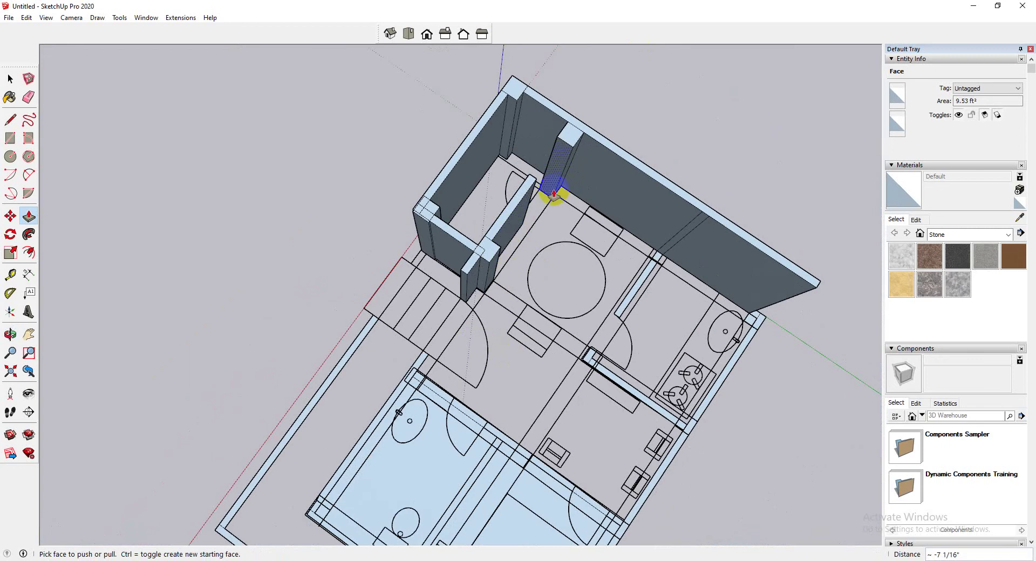
Raise the kitchen's two partition walls on either side of its door to 9.5'.
scroll(622, 279, up, 4)
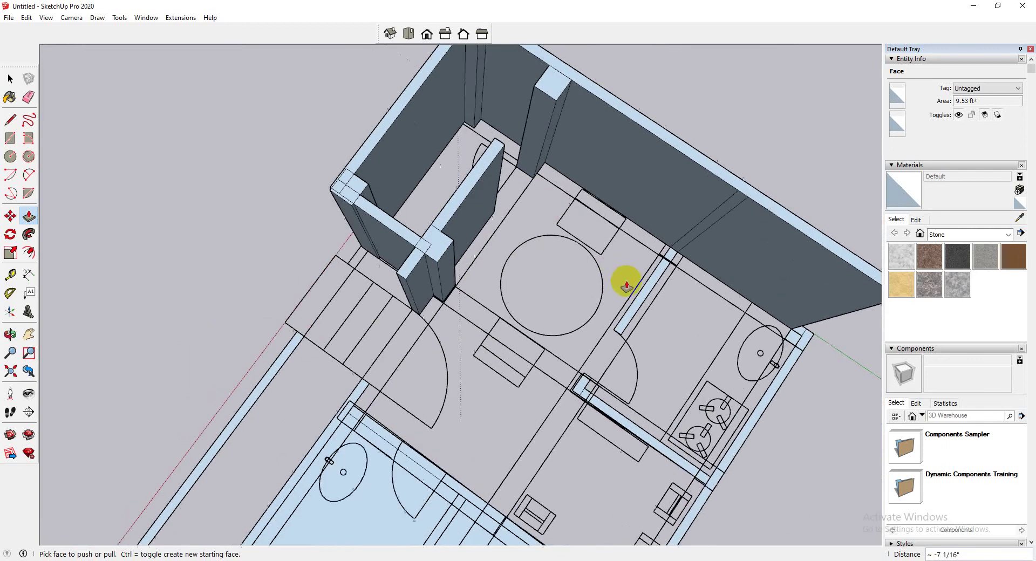
mouse_move(639, 316)
mouse_down()
mouse_move(597, 346)
mouse_move(633, 328)
mouse_up()
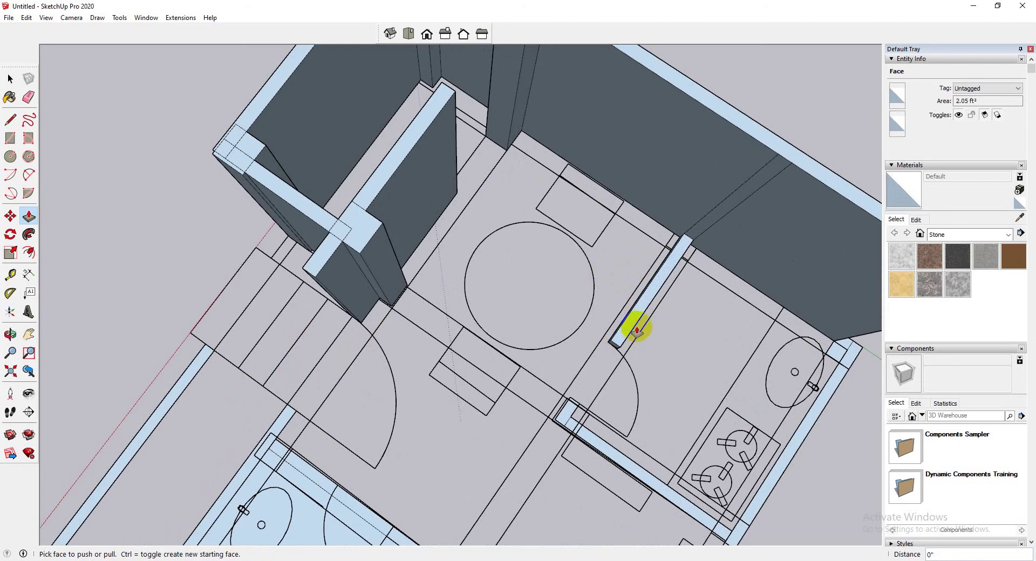
middle_drag(634, 329, 952, 203)
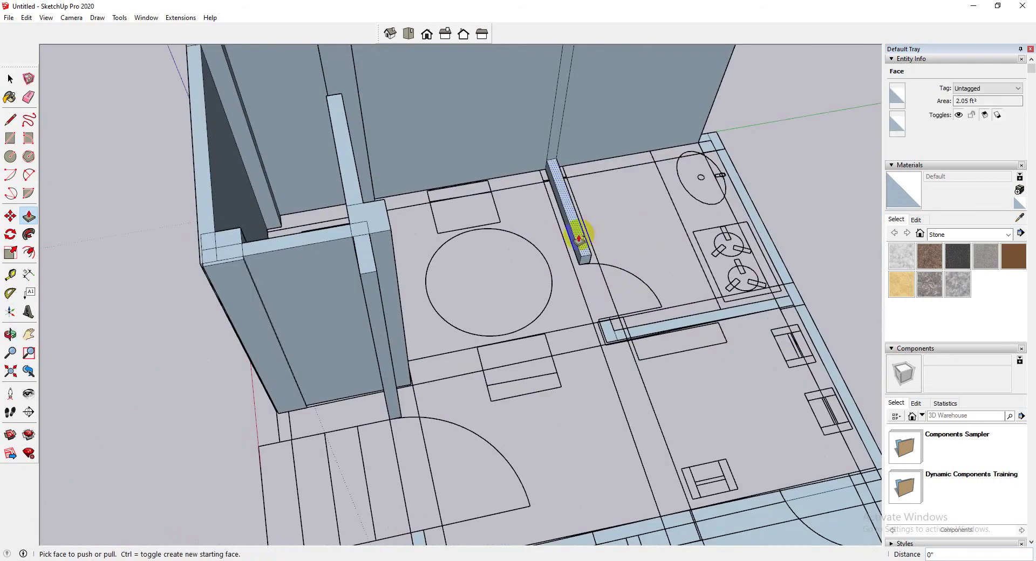
key(ctrl+z)
drag(571, 240, 599, 151)
scroll(592, 162, down, 4)
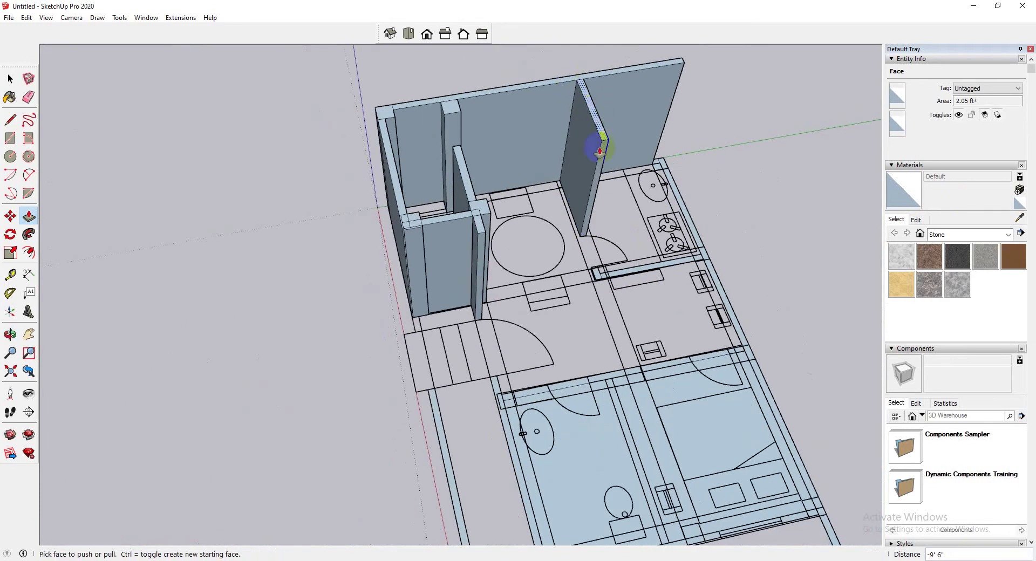
double_click(643, 269)
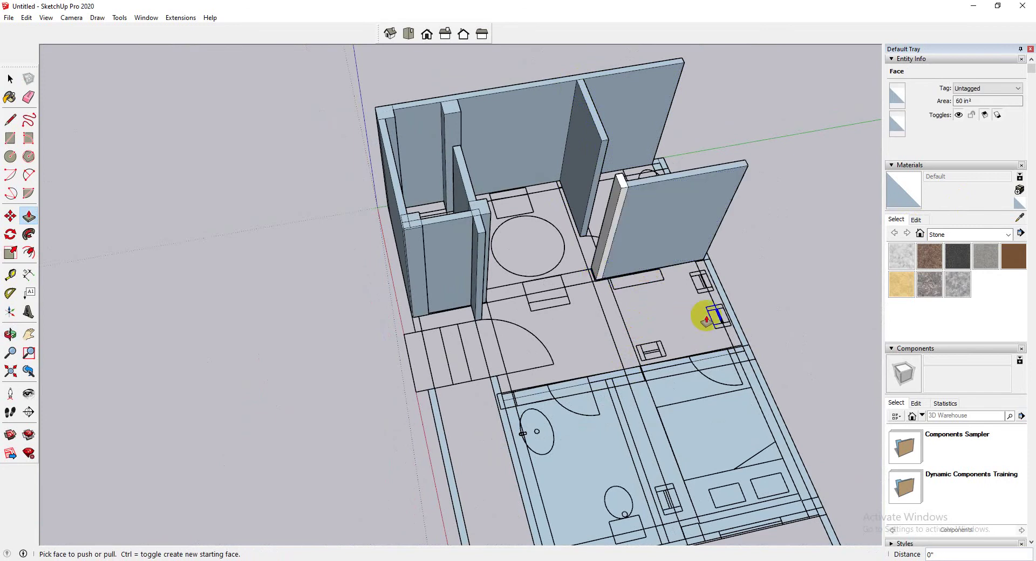
Raise the long outer wall behind the kitchen to 9.5' and fill the outer corner column up to the same height.
middle_drag(723, 308, 498, 451)
double_click(499, 445)
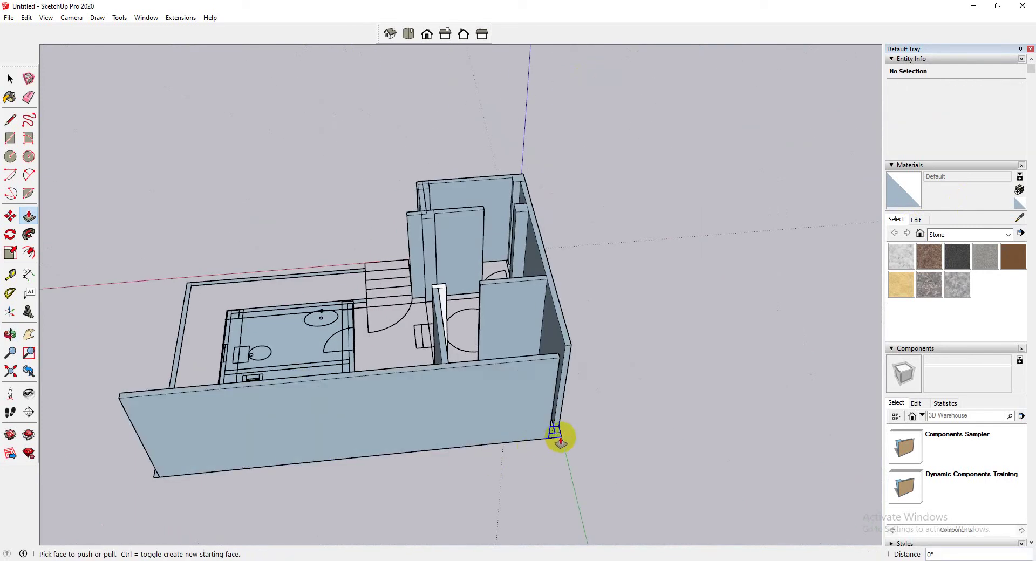
middle_drag(547, 429, 578, 481)
scroll(613, 376, up, 1)
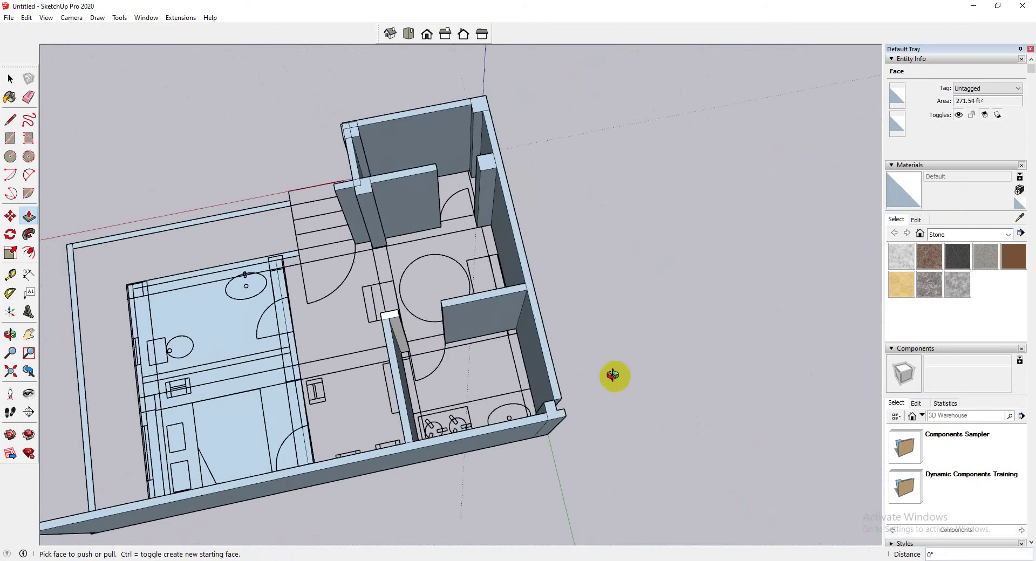
middle_drag(613, 376, 480, 407)
scroll(488, 446, up, 2)
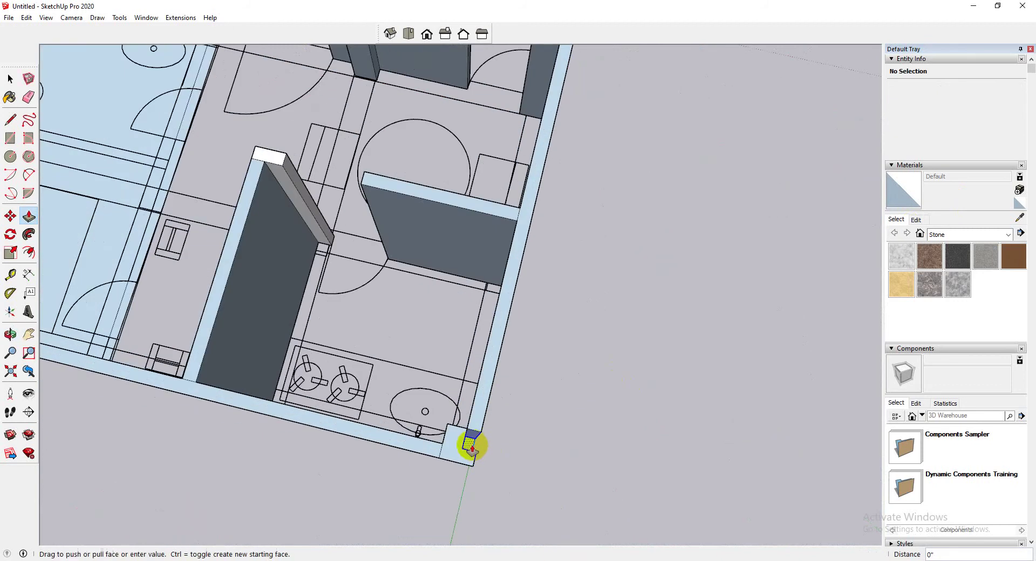
click(470, 445)
Extend the side face at the free end of the kitchen's partition wall about 6 1/8" to form the column.
scroll(308, 277, down, 3)
scroll(347, 274, up, 6)
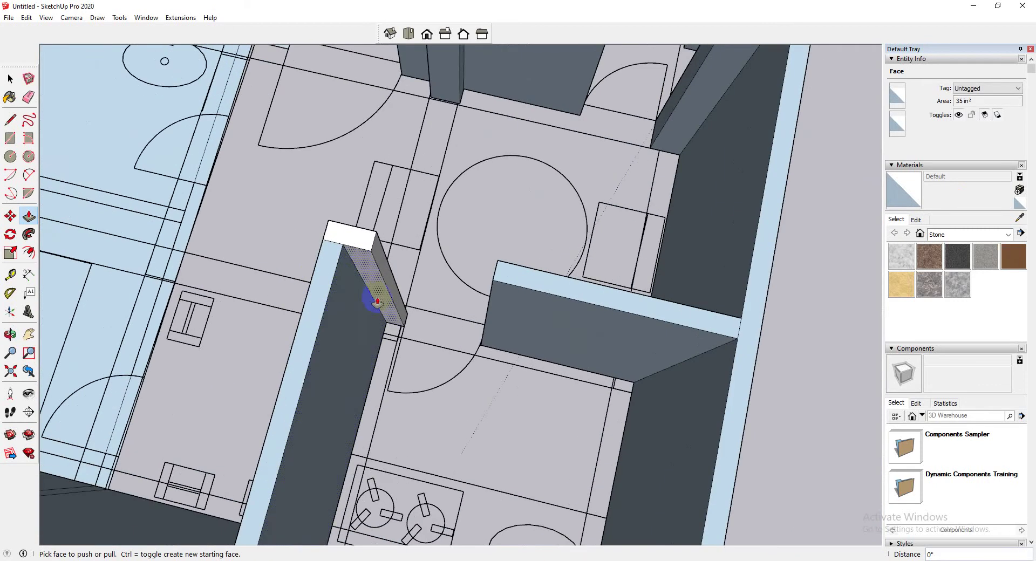
click(377, 303)
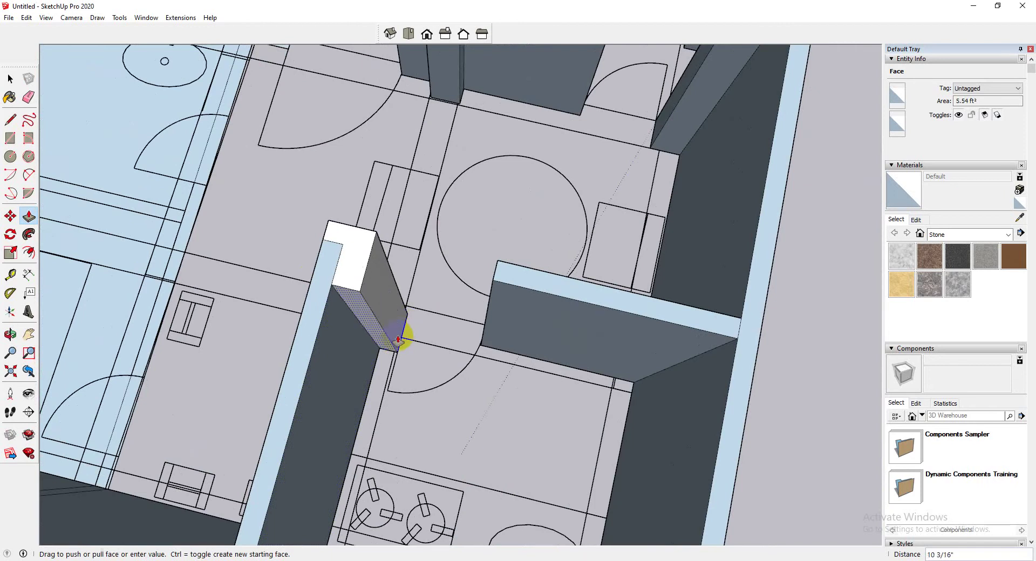
click(394, 341)
Raise the partition between bathroom and bedroom and the bedroom's inner wall to 9.5', matching the top of the kitchen wall.
scroll(615, 340, down, 6)
scroll(259, 286, up, 2)
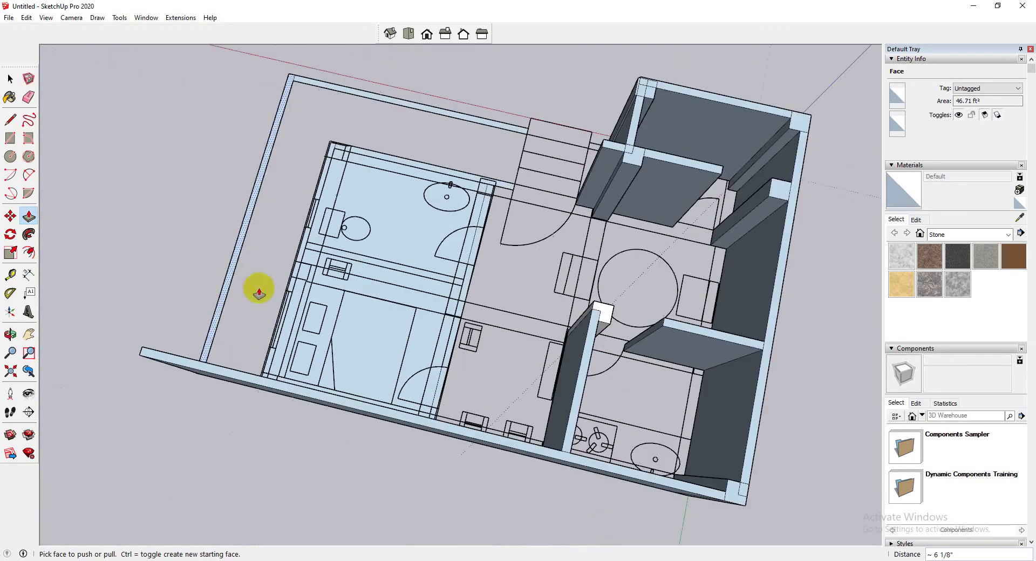
scroll(469, 286, up, 3)
click(470, 273)
click(478, 287)
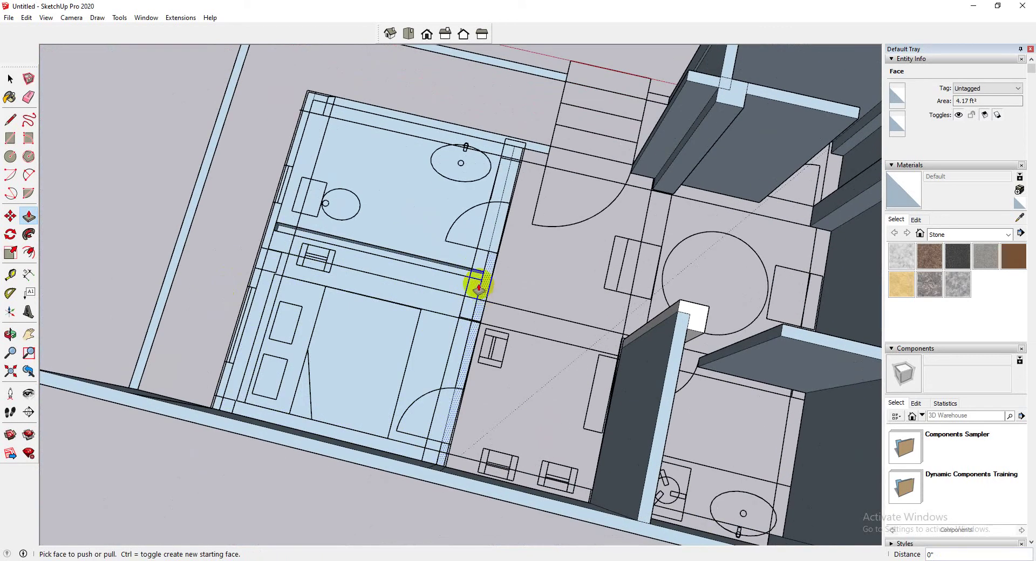
click(462, 273)
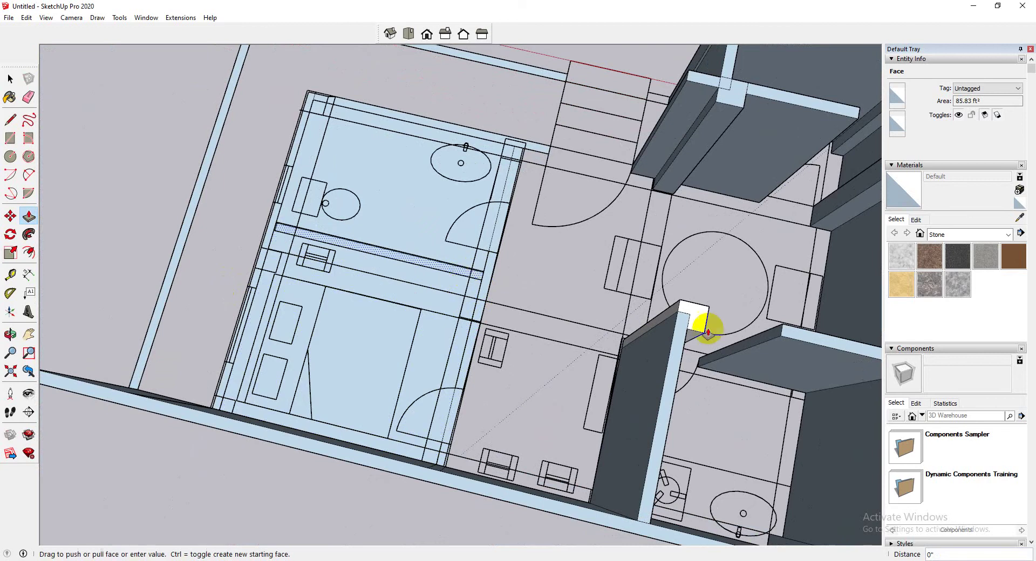
click(686, 320)
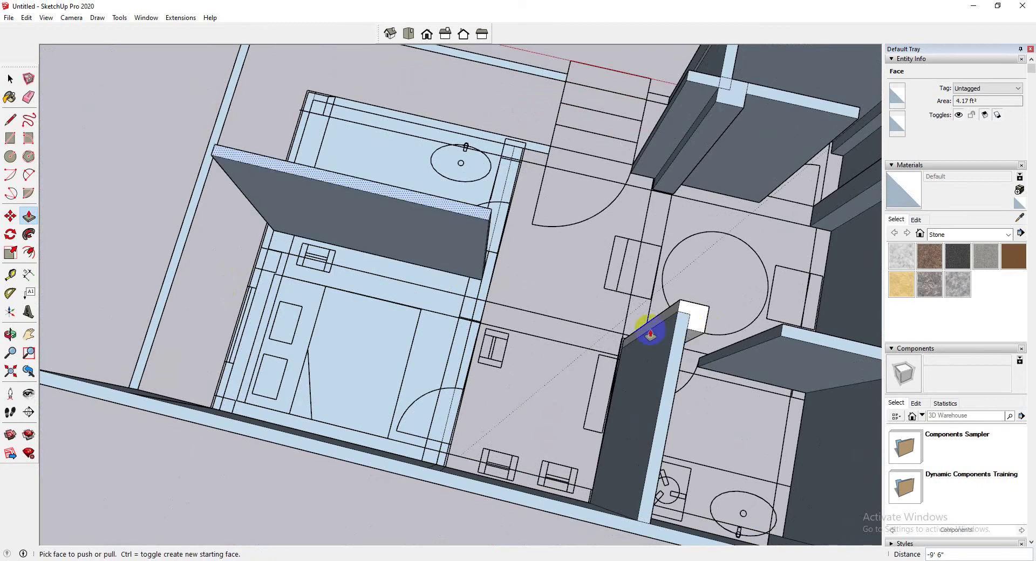
click(479, 291)
click(680, 339)
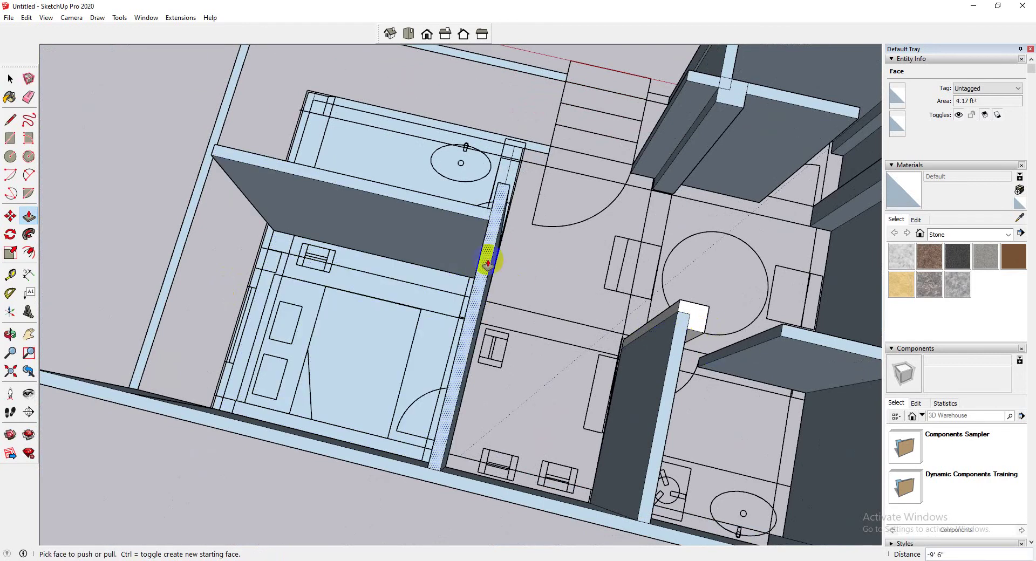
Raise the remaining inner wall strip along the bathroom's door side to 9.5', level with the kitchen column's top.
middle_drag(494, 266, 31, 201)
scroll(530, 310, up, 2)
middle_drag(507, 308, 28, 239)
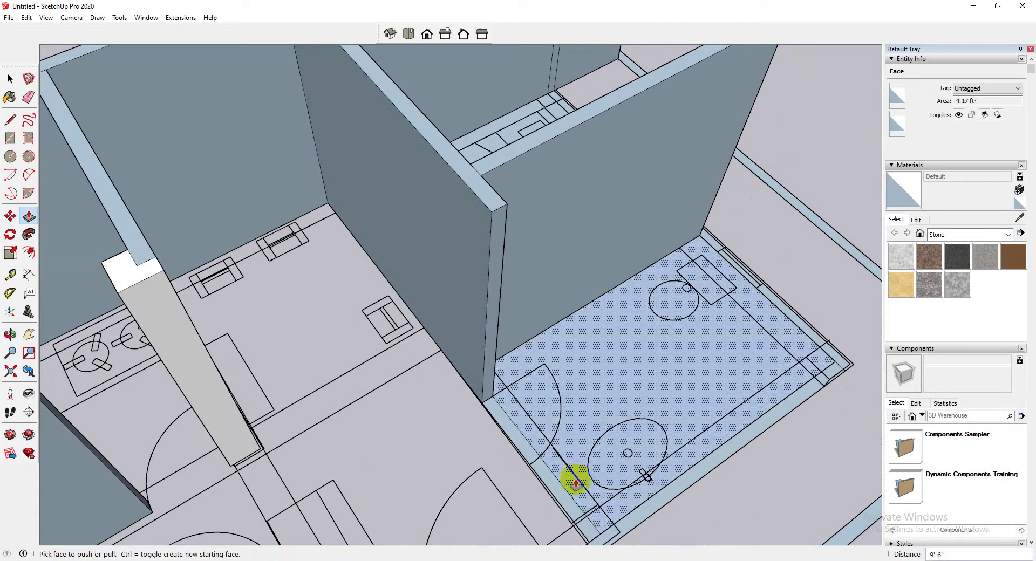
click(546, 488)
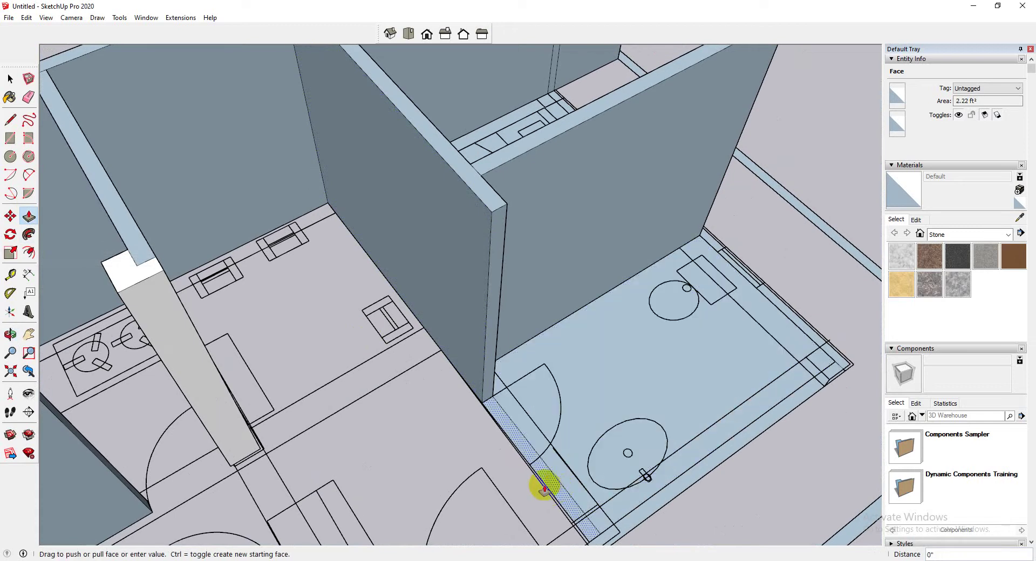
click(152, 282)
Push/Pull the bathroom's front outer wall strip up to 9.5', level with the adjoining inner wall.
middle_drag(147, 276, 606, 486)
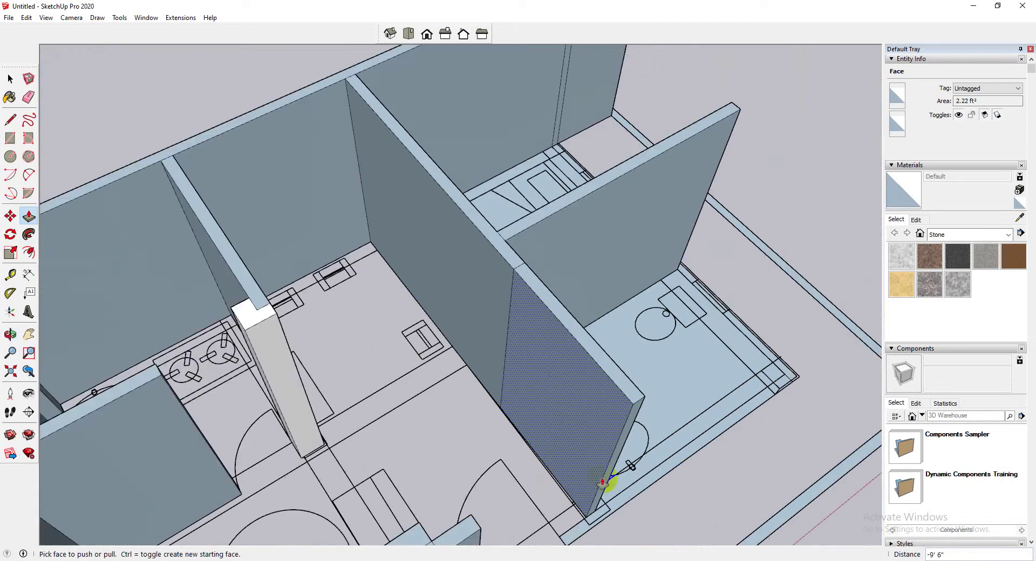
click(604, 512)
click(625, 423)
middle_drag(629, 389, 685, 397)
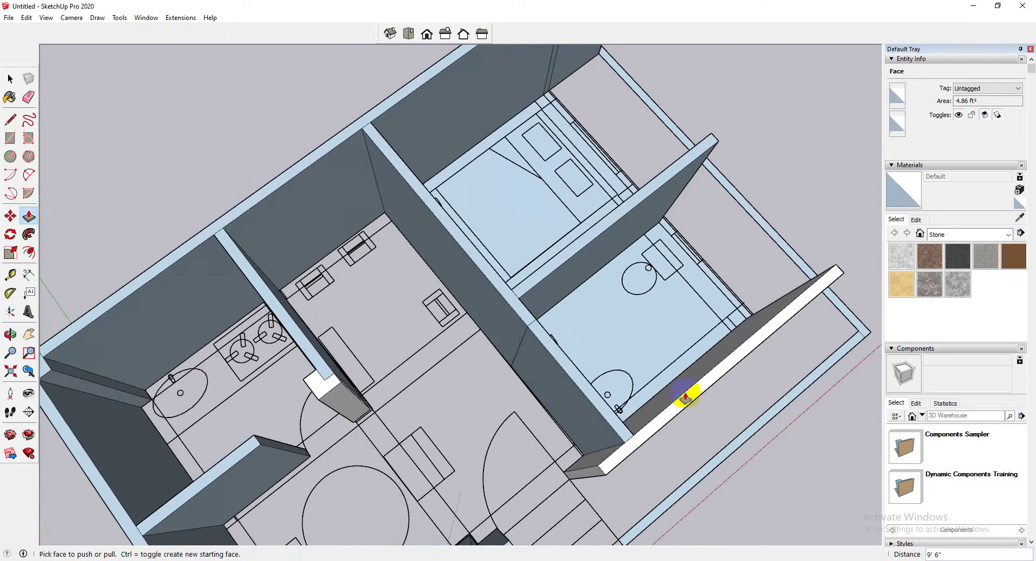
Draw an 8 5/8" by 6" rectangle in the bathroom's front corner by the washbasin and raise it to 9.5' as a column.
scroll(686, 398, up, 4)
middle_drag(612, 416, 375, 344)
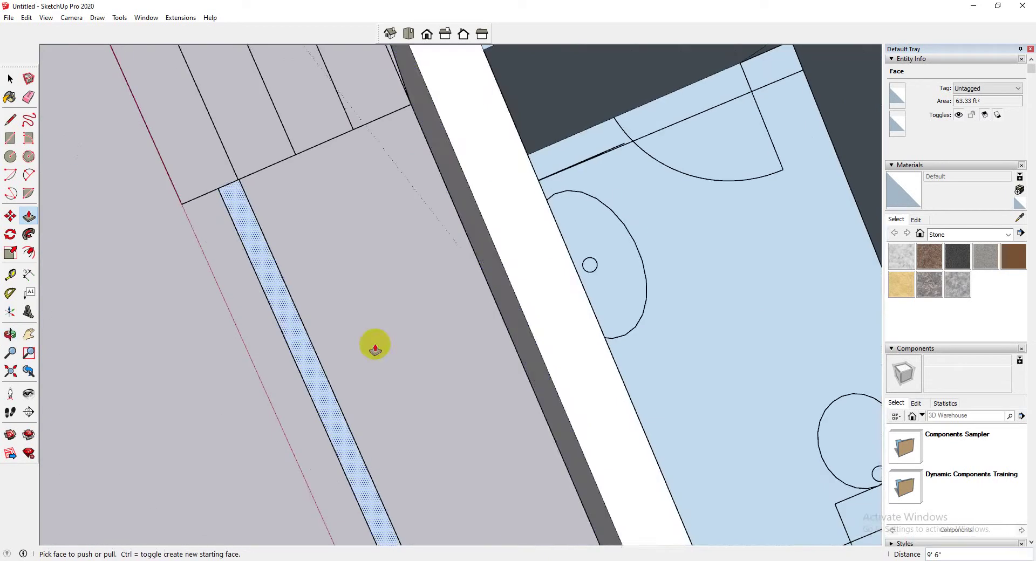
scroll(375, 348, down, 5)
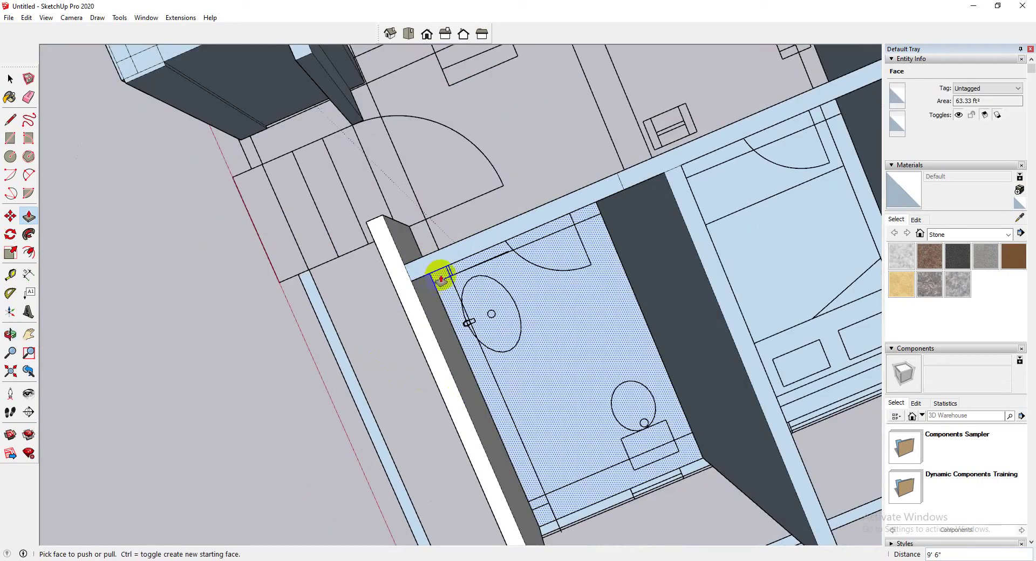
scroll(441, 279, up, 6)
click(10, 122)
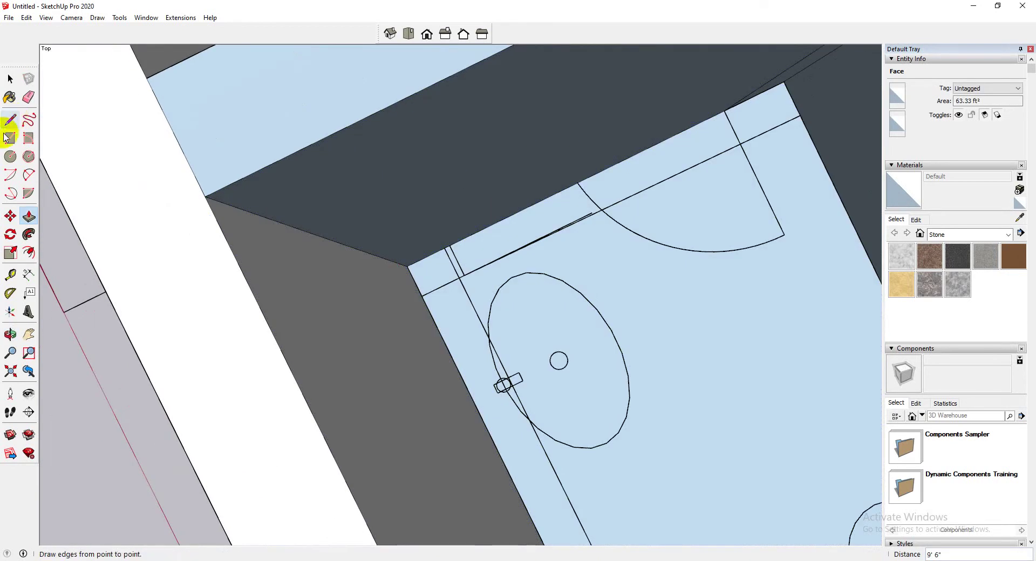
click(9, 137)
click(449, 246)
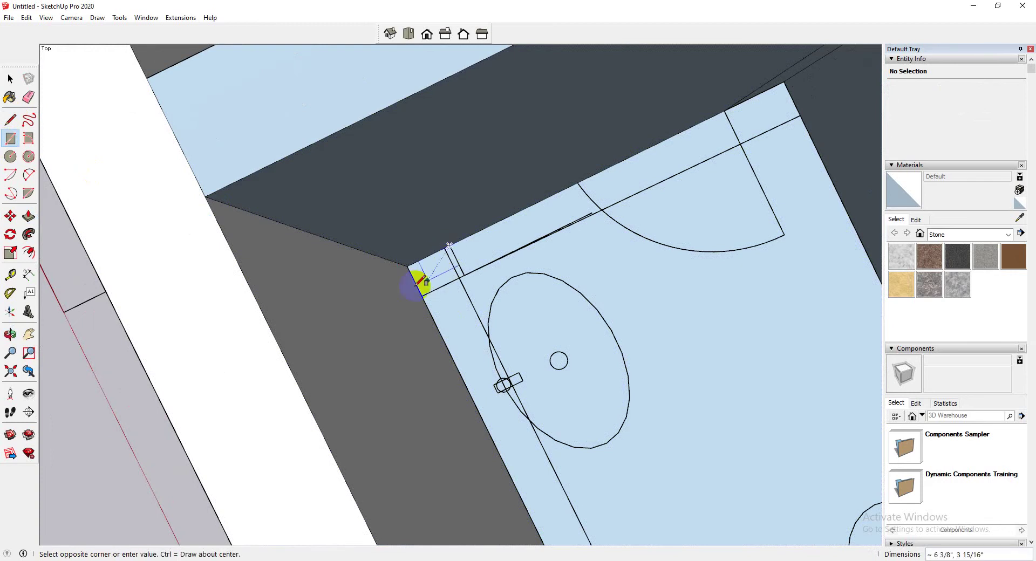
click(29, 216)
click(436, 288)
click(244, 217)
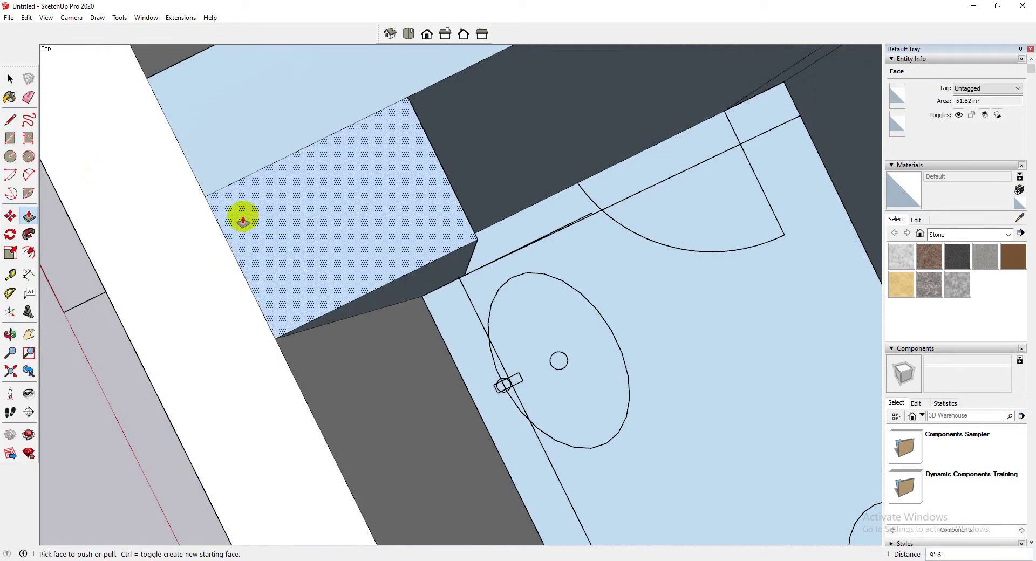
Raise the outer wall strip behind the bathroom and bedroom to 9.5', level with the partition's top.
scroll(248, 233, down, 5)
scroll(469, 419, down, 3)
scroll(430, 419, up, 2)
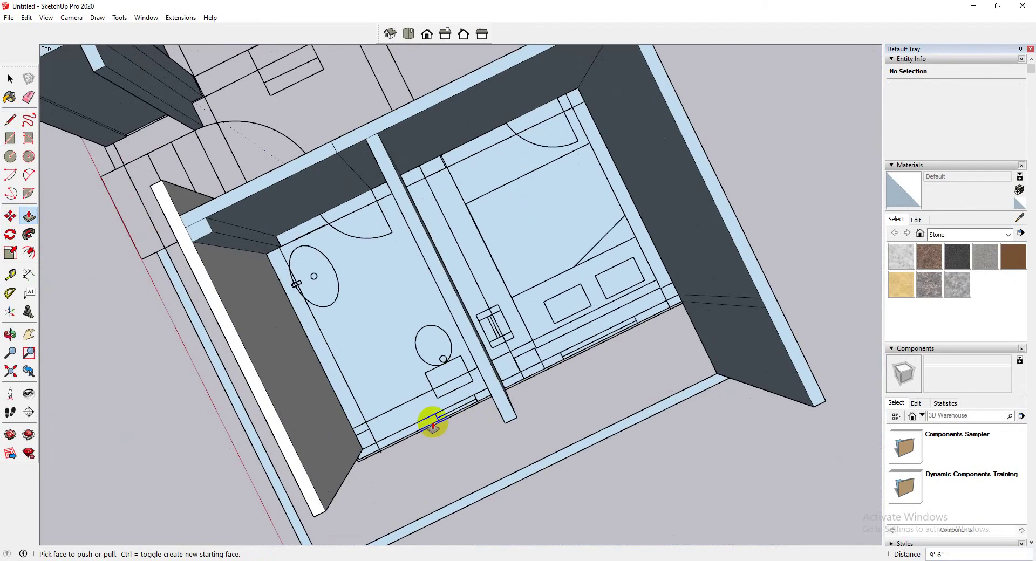
click(417, 428)
scroll(417, 429, down, 5)
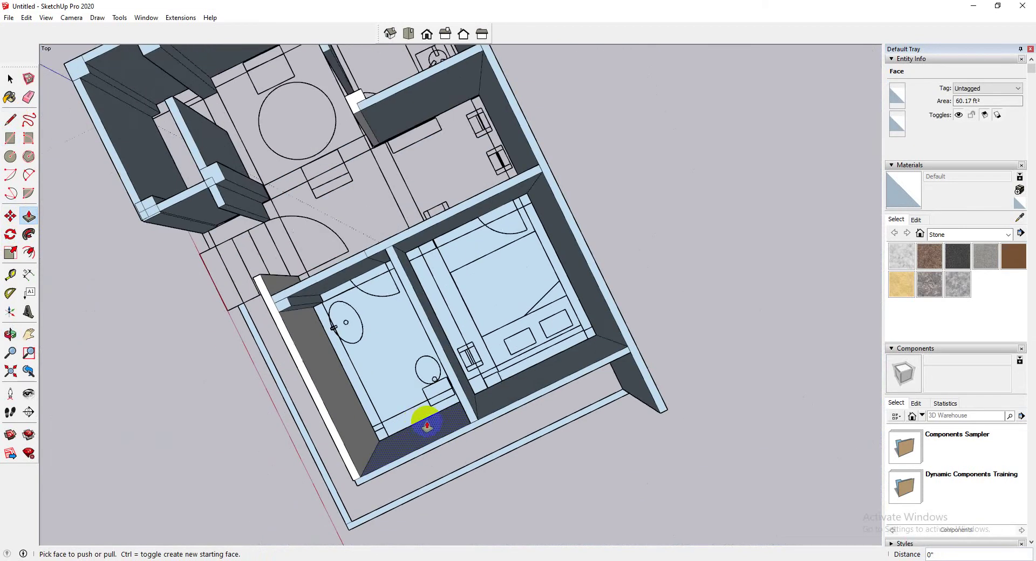
Draw rectangles over the floor strip beside the entrance steps, about 3' 5" by 1' 1 7/8" and 1' 3/4" by 5".
middle_drag(423, 421, 745, 297)
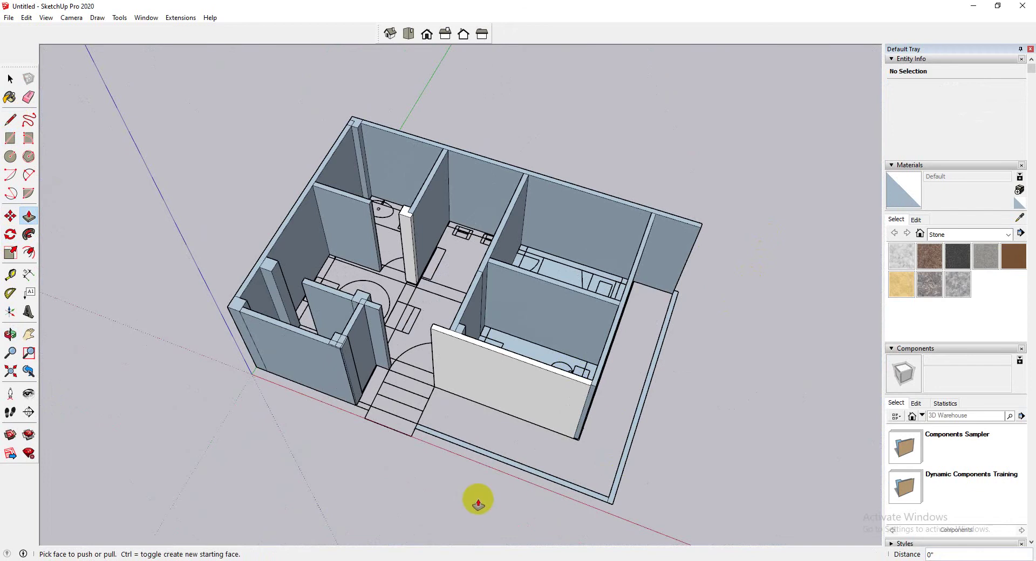
scroll(479, 499, up, 2)
middle_drag(526, 460, 603, 451)
scroll(489, 397, down, 1)
scroll(491, 398, down, 2)
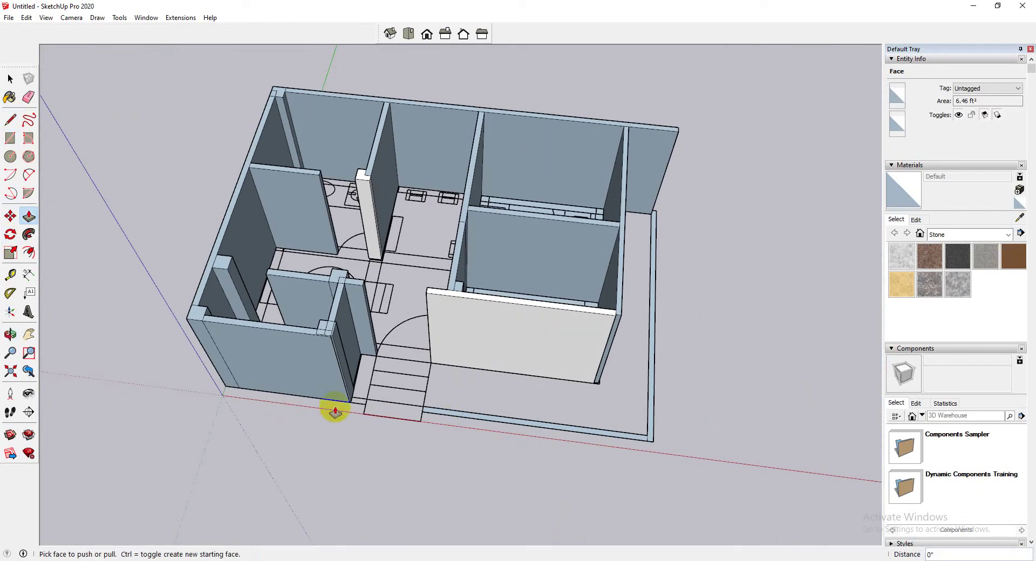
click(10, 137)
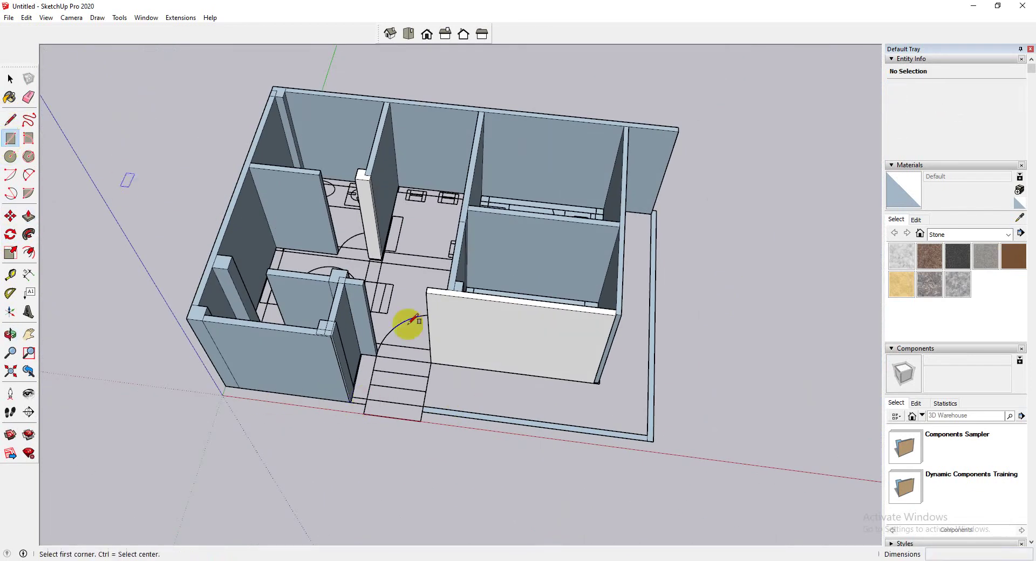
click(361, 354)
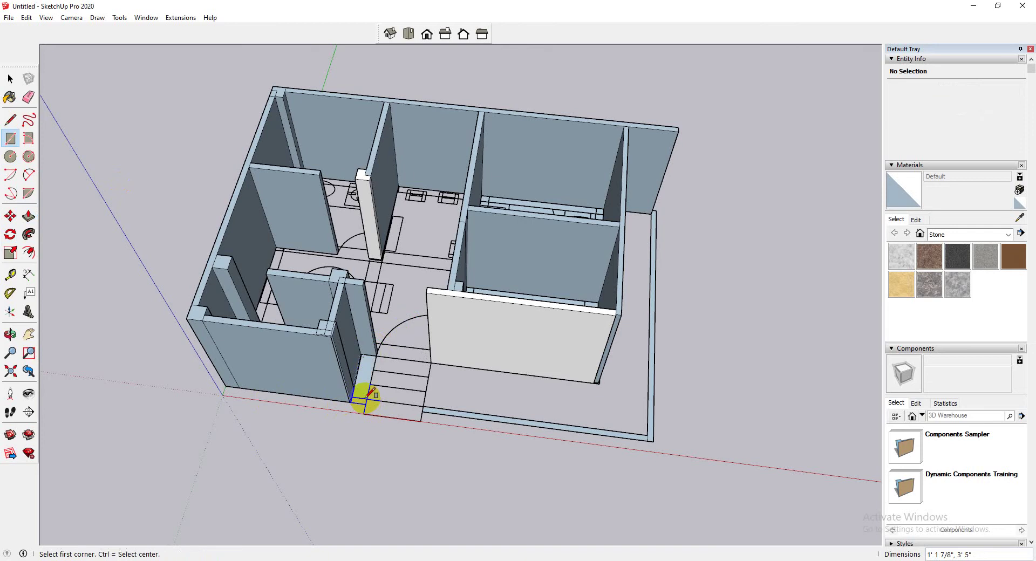
scroll(365, 402, up, 2)
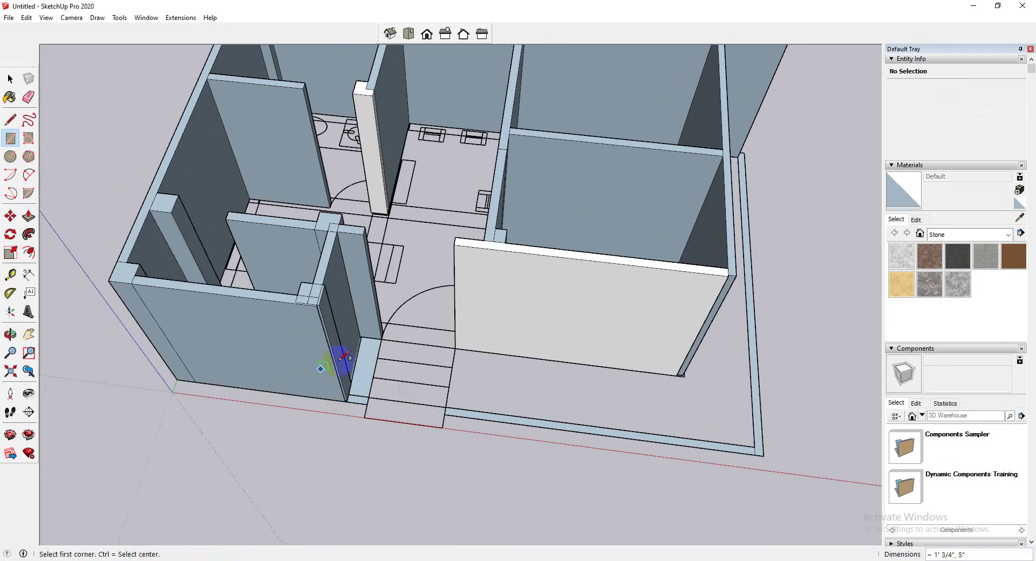
middle_drag(344, 357, 377, 398)
Draw a 1' by about 7 7/8" rectangle in the bathroom's rear outer corner and raise it to 9.5' as a column.
scroll(439, 410, down, 6)
middle_drag(451, 387, 236, 320)
scroll(407, 324, up, 4)
middle_drag(407, 325, 423, 538)
scroll(463, 436, up, 2)
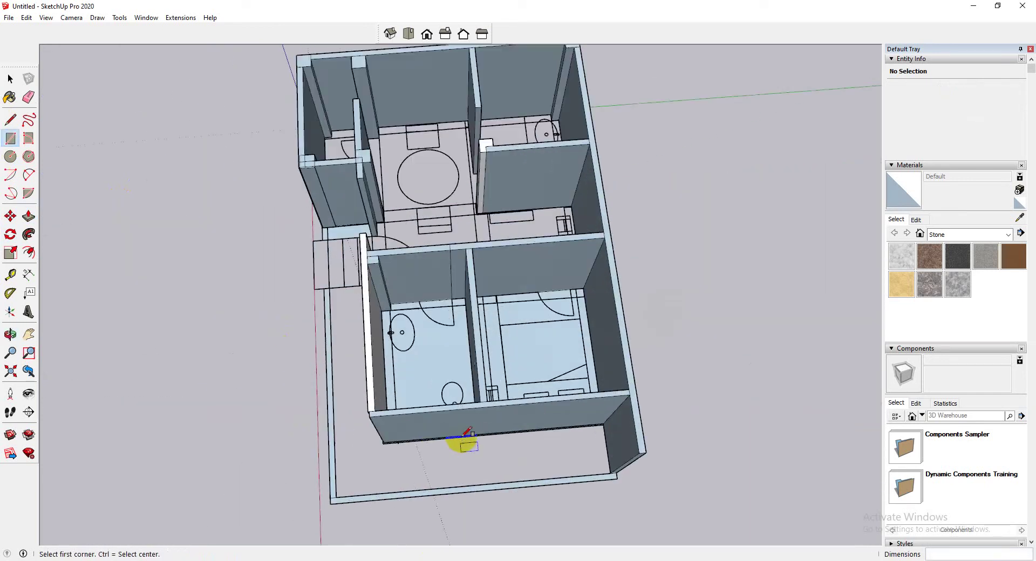
middle_drag(463, 436, 475, 510)
scroll(497, 446, up, 2)
middle_drag(523, 394, 469, 478)
scroll(464, 491, up, 3)
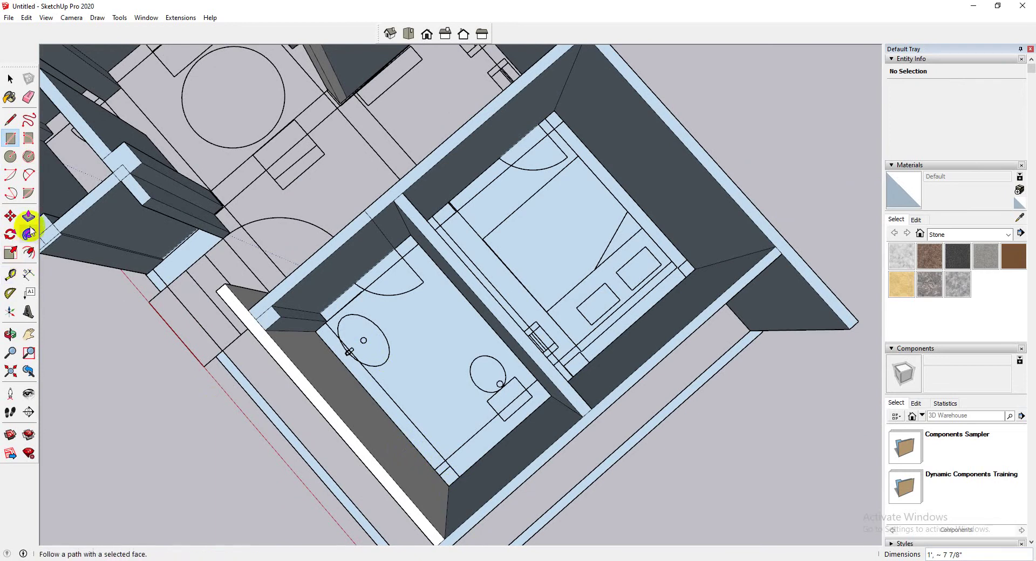
click(29, 216)
click(453, 478)
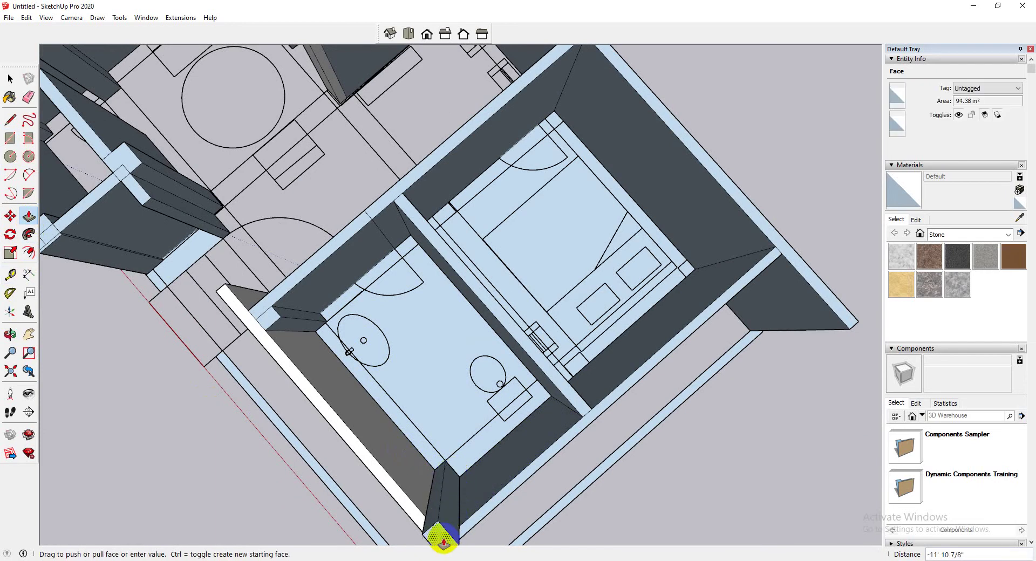
click(417, 513)
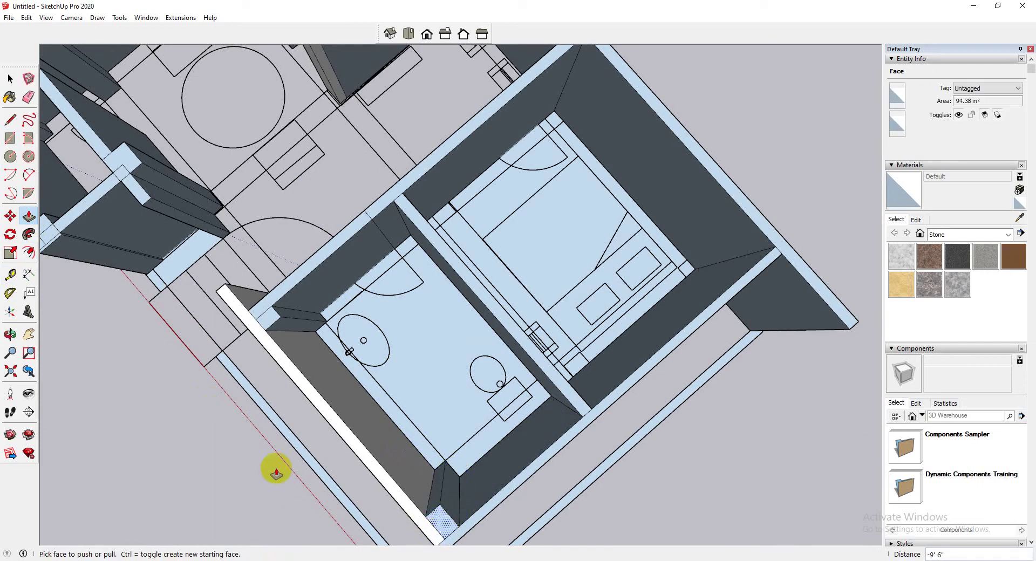
Divide the wall behind bathroom and bedroom into bands at 2.5' and 7' below its top, using Push/Pull with new starting faces.
scroll(219, 438, down, 3)
middle_drag(407, 459, 367, 243)
click(395, 383)
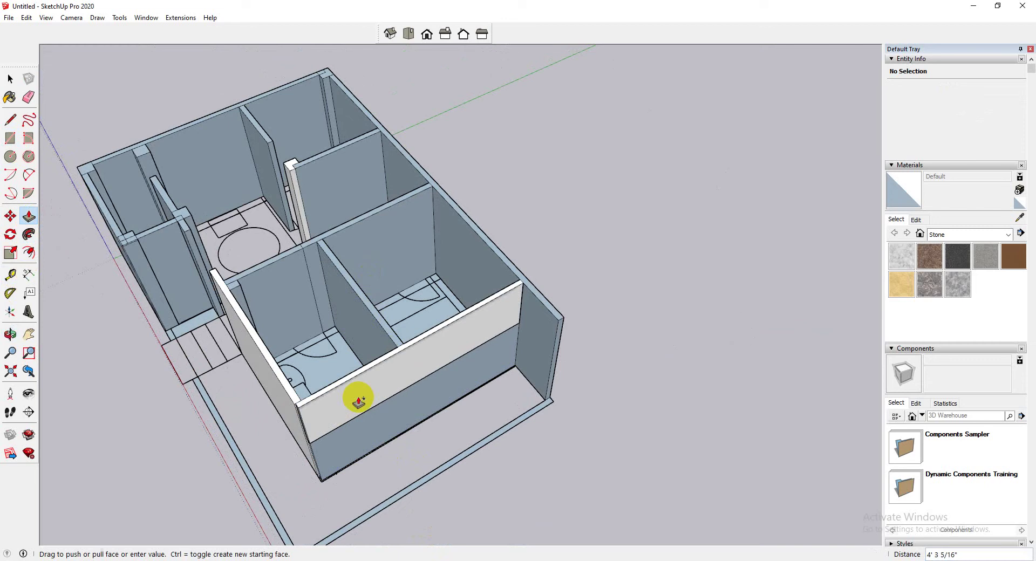
click(358, 401)
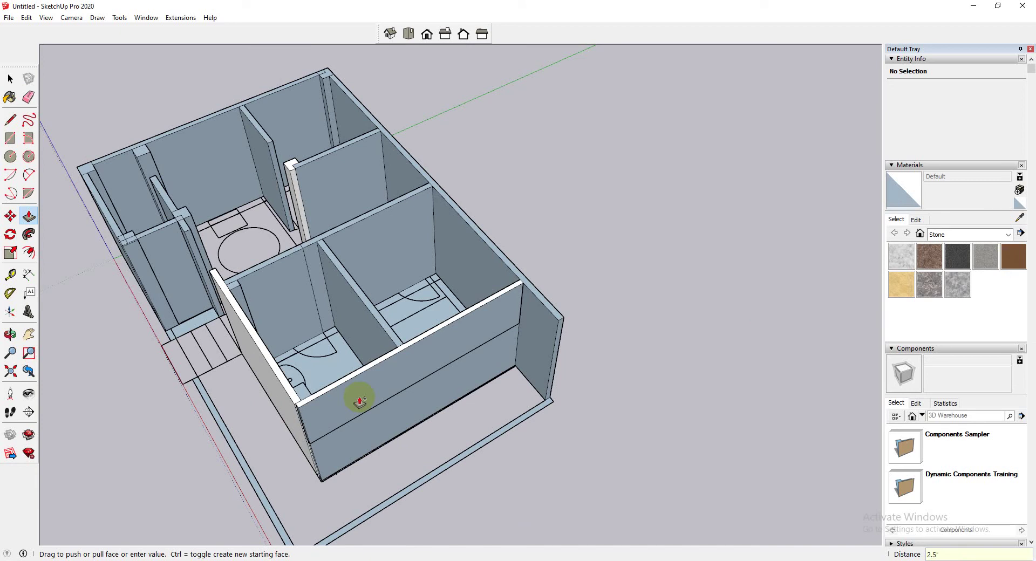
key(Return)
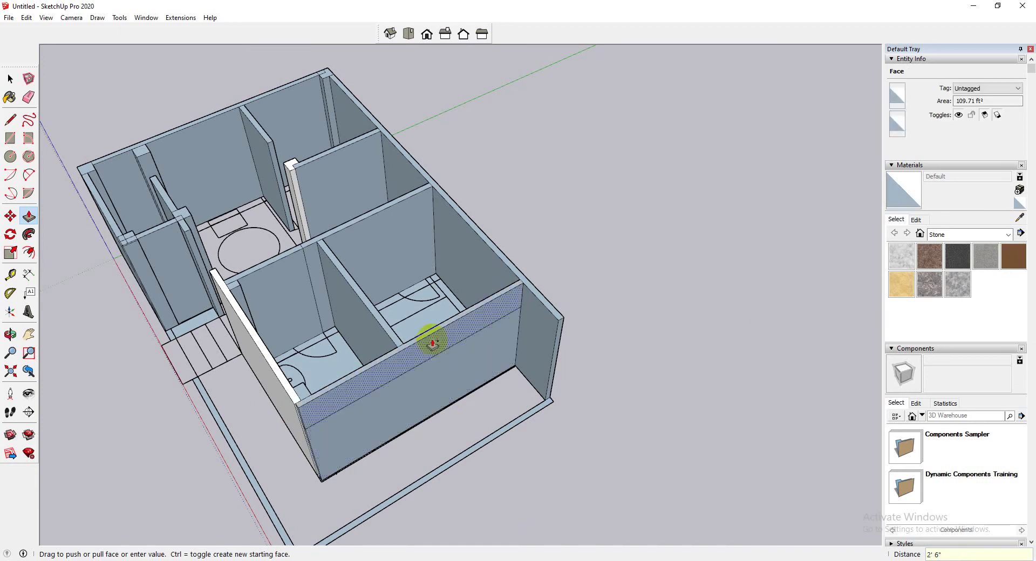
drag(434, 338, 445, 396)
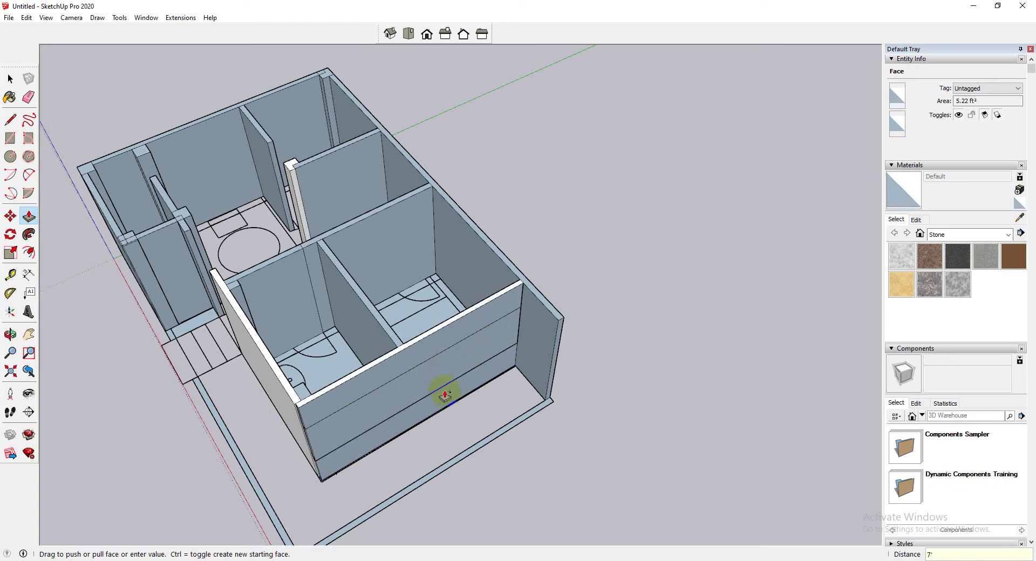
key(Return)
Examine the banded wall behind the bathroom and bedroom from inside, outside and above.
key(o)
scroll(452, 427, up, 3)
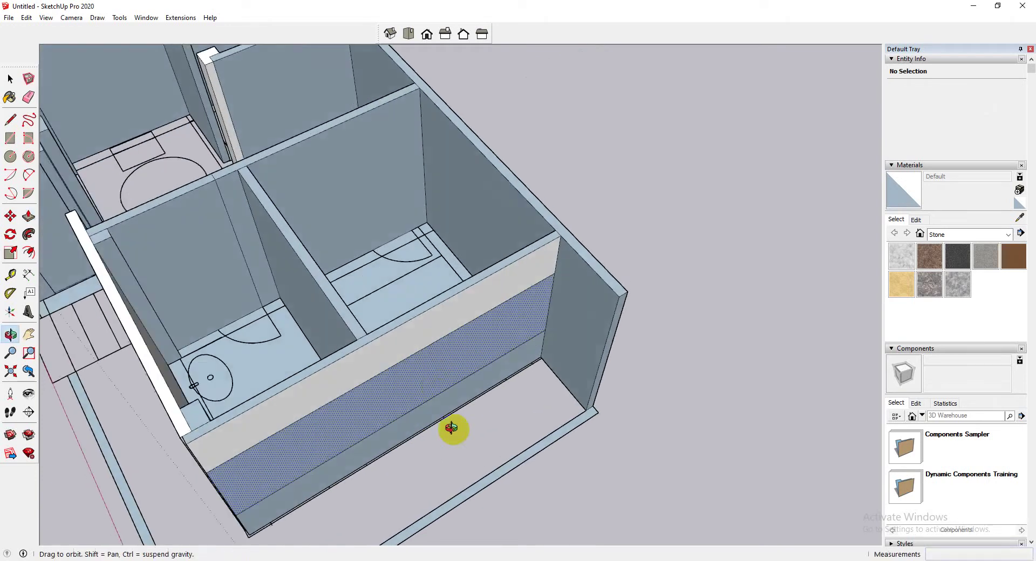
drag(452, 428, 418, 372)
key(p)
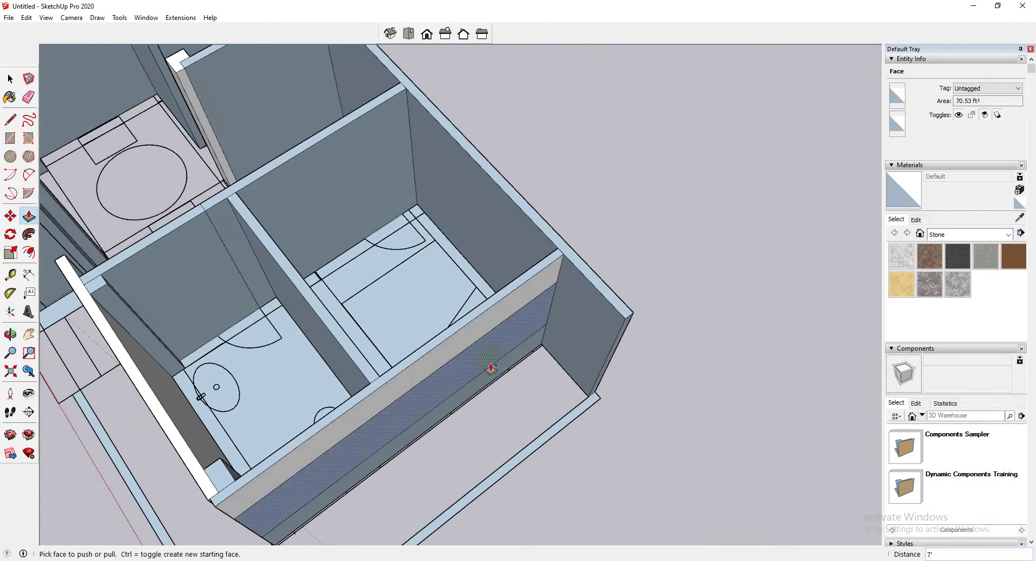
scroll(490, 368, down, 7)
scroll(413, 380, up, 3)
middle_drag(432, 394, 547, 376)
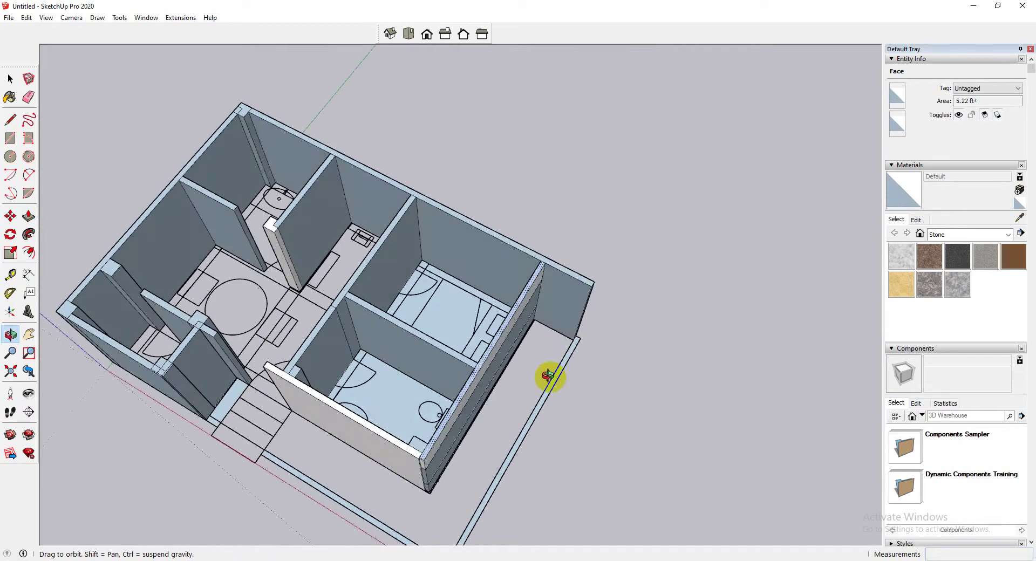
drag(548, 375, 352, 328)
key(p)
scroll(347, 328, up, 6)
key(o)
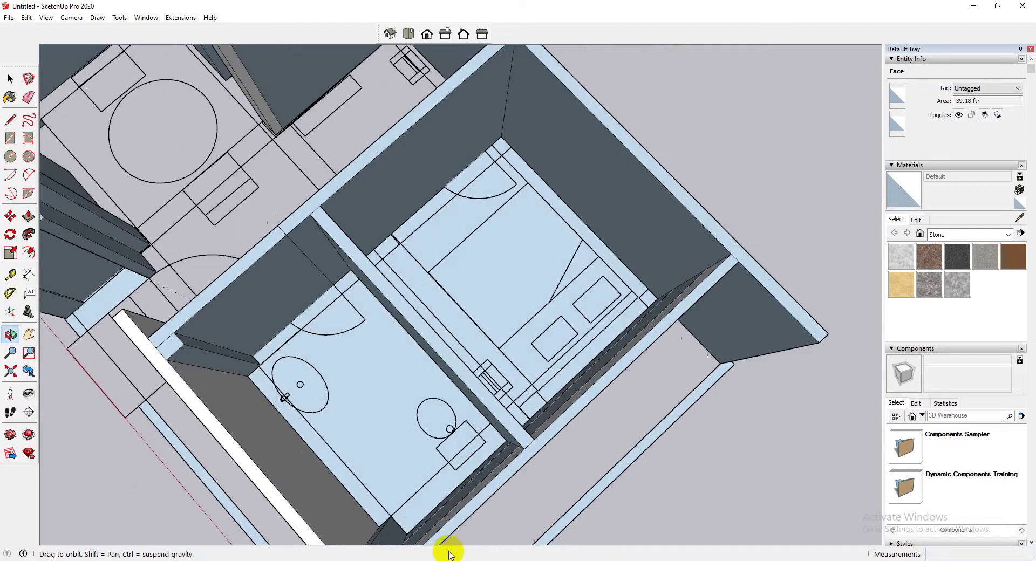
middle_drag(574, 466, 377, 226)
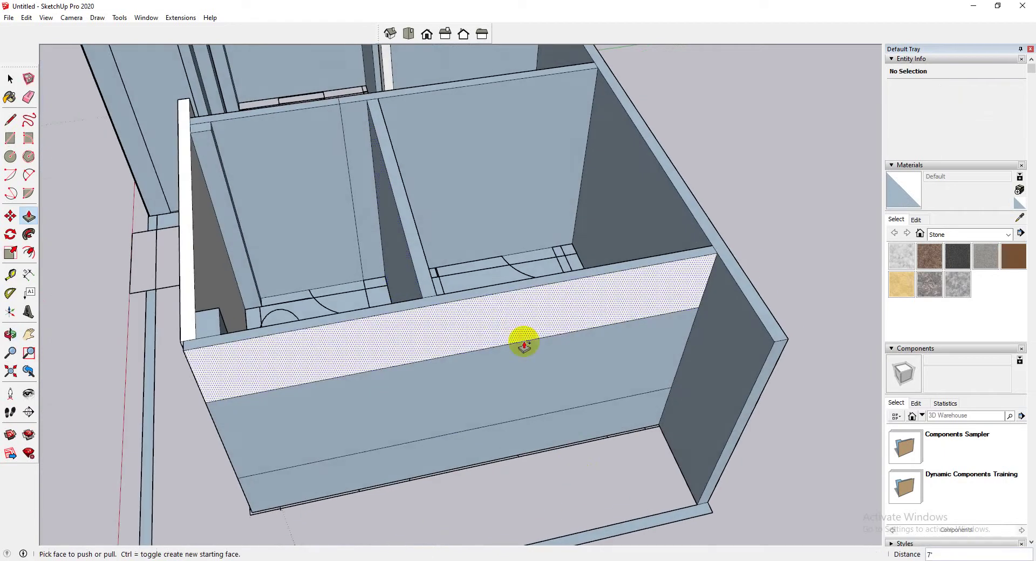
scroll(581, 390, down, 3)
scroll(580, 389, up, 3)
middle_drag(529, 372, 555, 472)
middle_drag(525, 424, 526, 331)
scroll(543, 451, down, 2)
middle_drag(525, 455, 492, 369)
scroll(534, 376, down, 5)
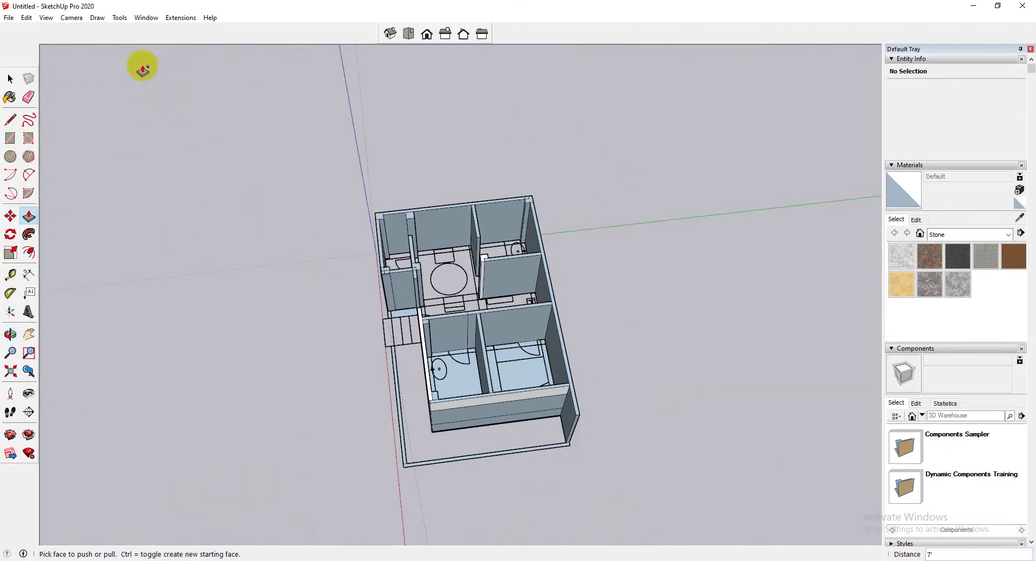
Switch the model's face style to X-ray.
click(46, 17)
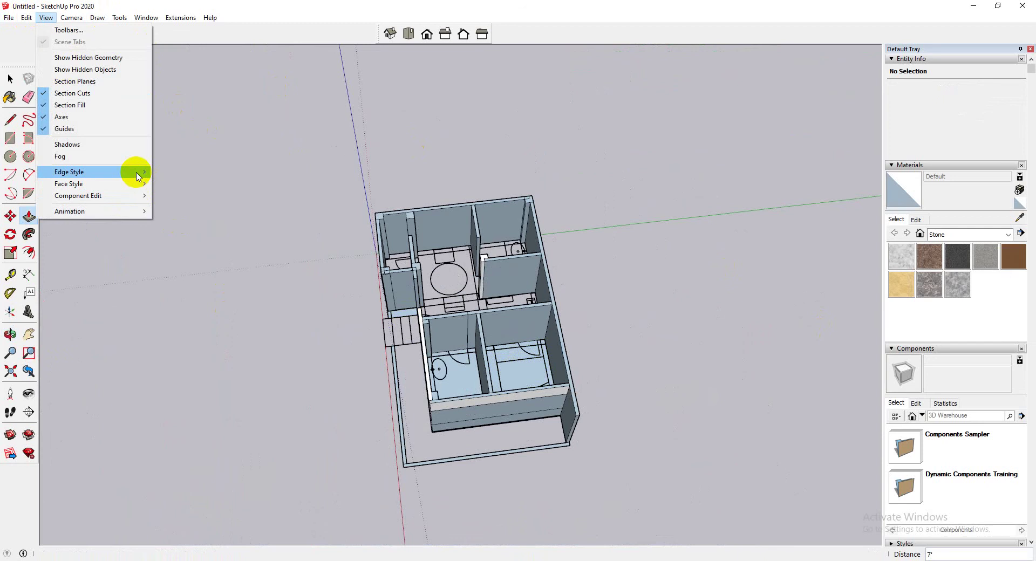
mouse_move(108, 185)
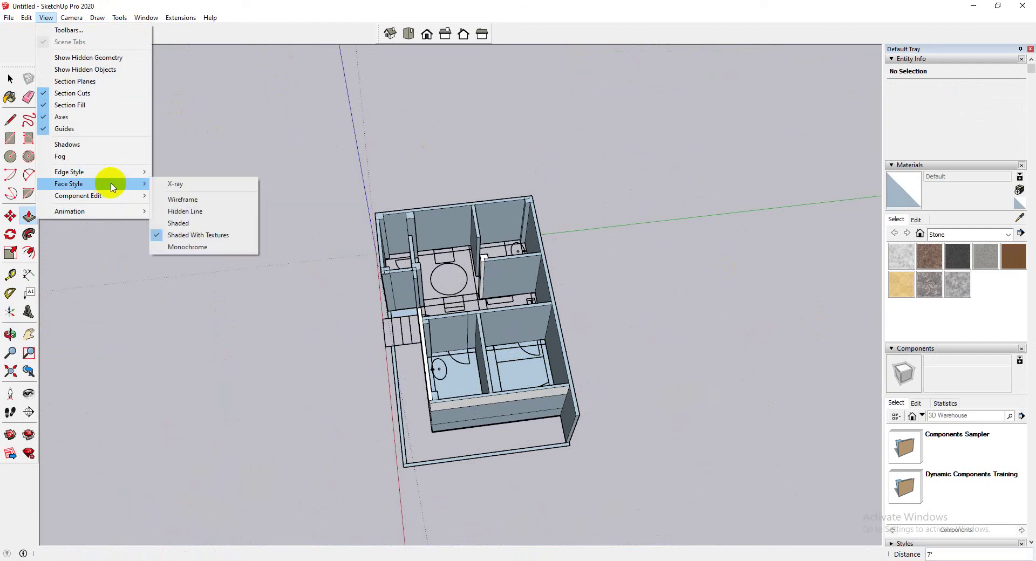
click(211, 184)
scroll(502, 426, up, 6)
scroll(540, 405, down, 4)
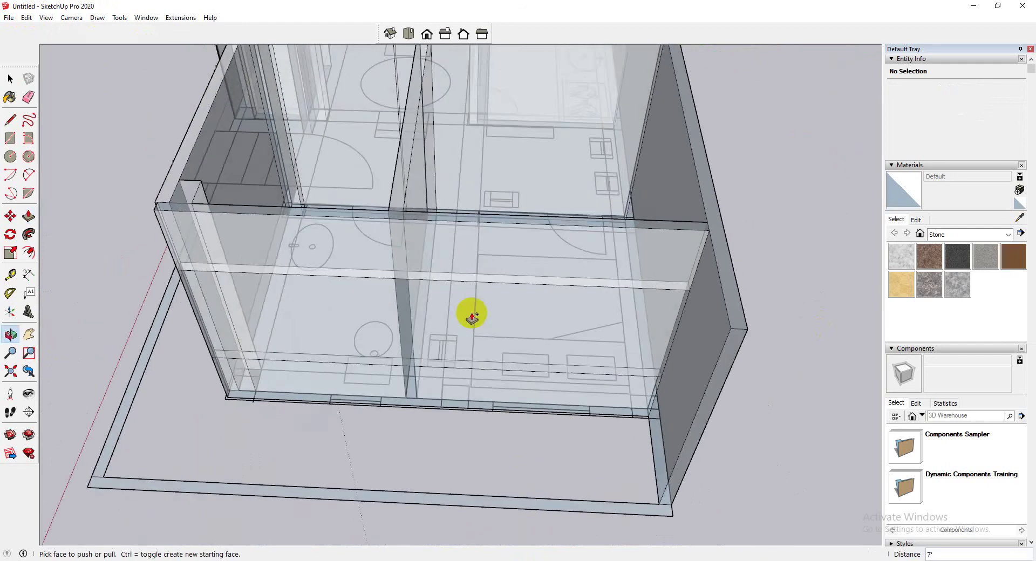
Draw vertical lines from both ends of the bedroom window's floor-plan mark up to the line 2.5' below the wall's top.
middle_drag(472, 315, 528, 393)
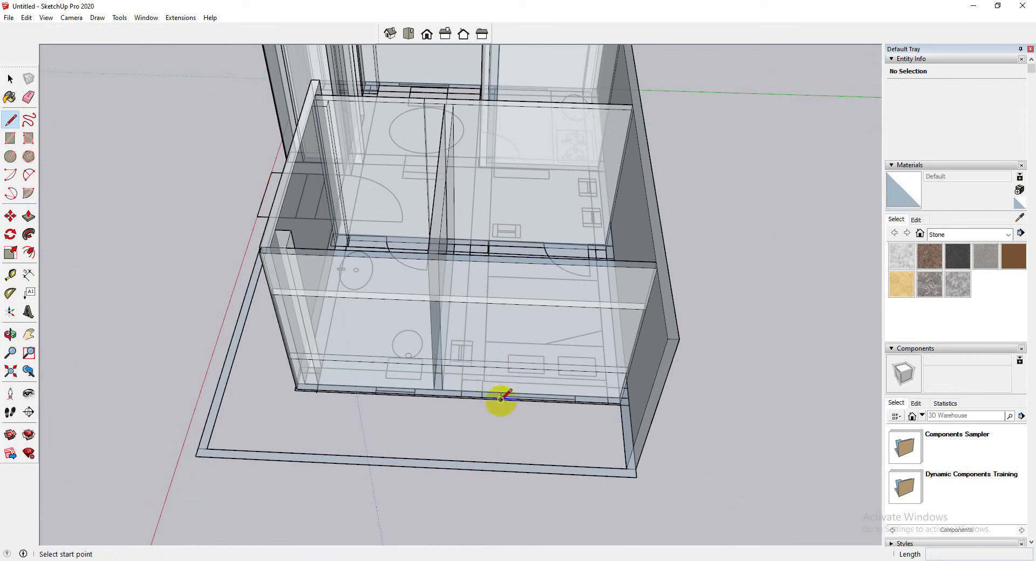
click(501, 398)
click(507, 305)
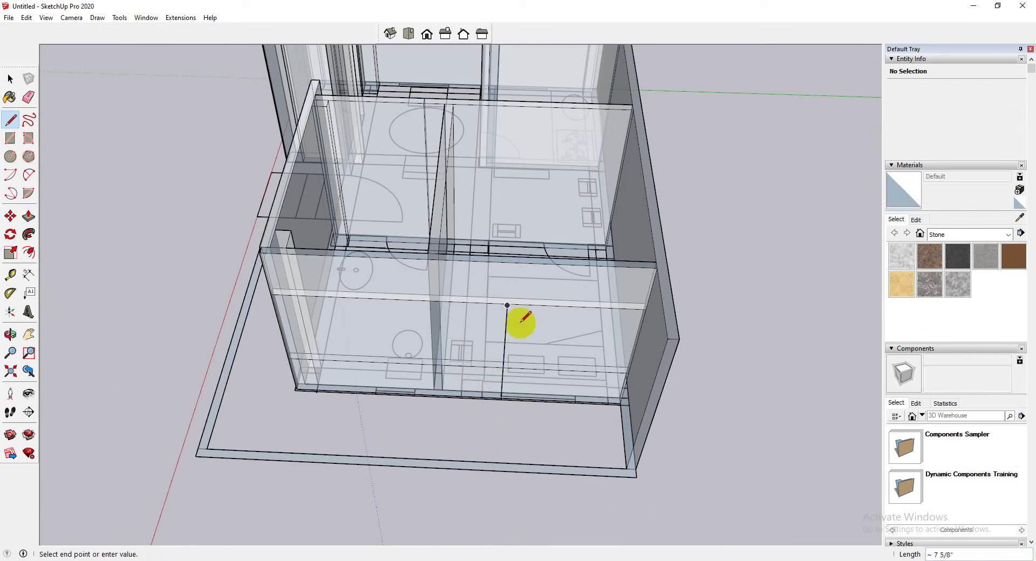
click(11, 119)
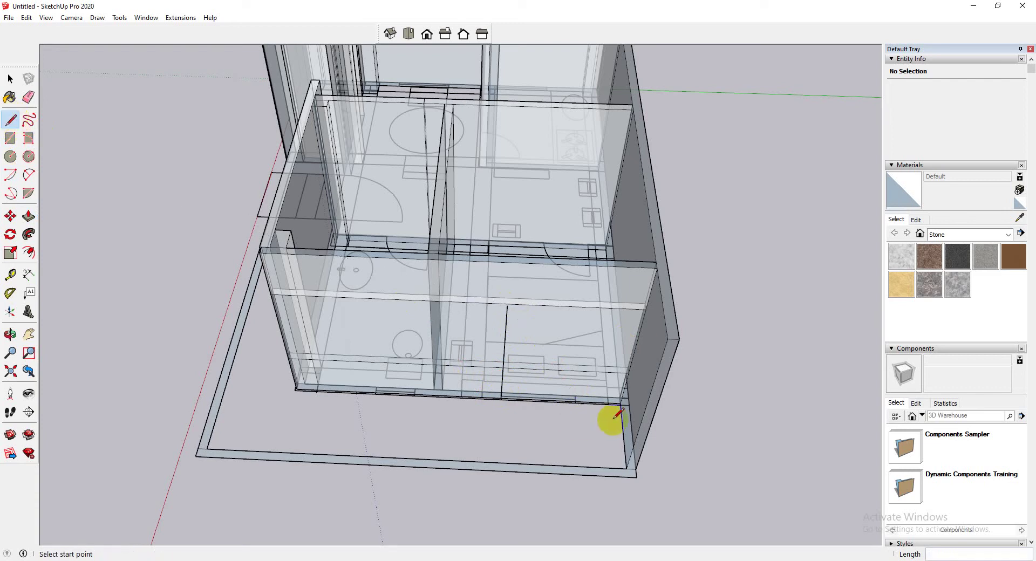
click(575, 403)
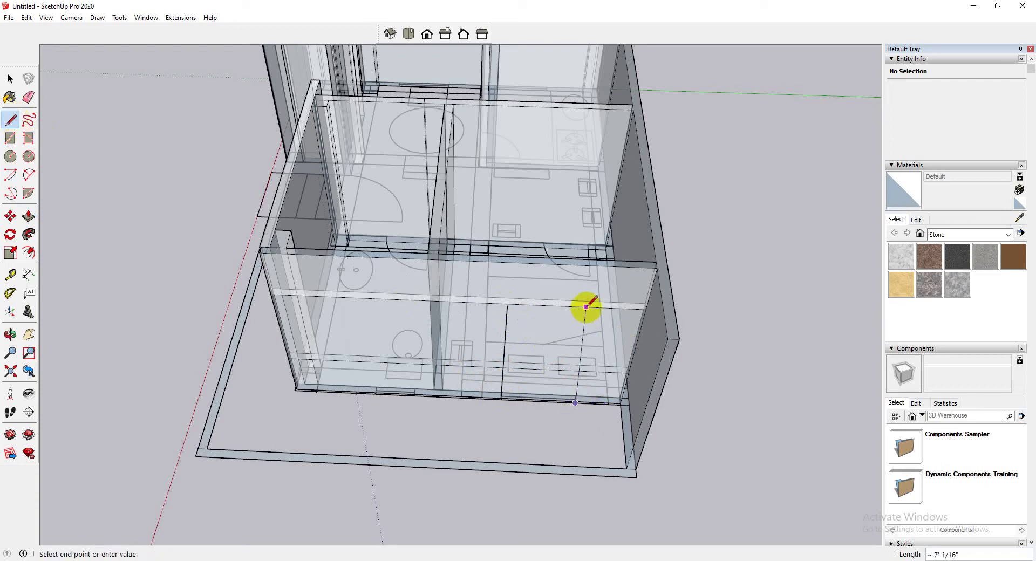
scroll(591, 312, down, 5)
Divide the long side wall beside the bedroom into bands at 2.5' and 7' below its top, using Push/Pull with new starting faces.
middle_drag(423, 346, 11, 231)
click(29, 215)
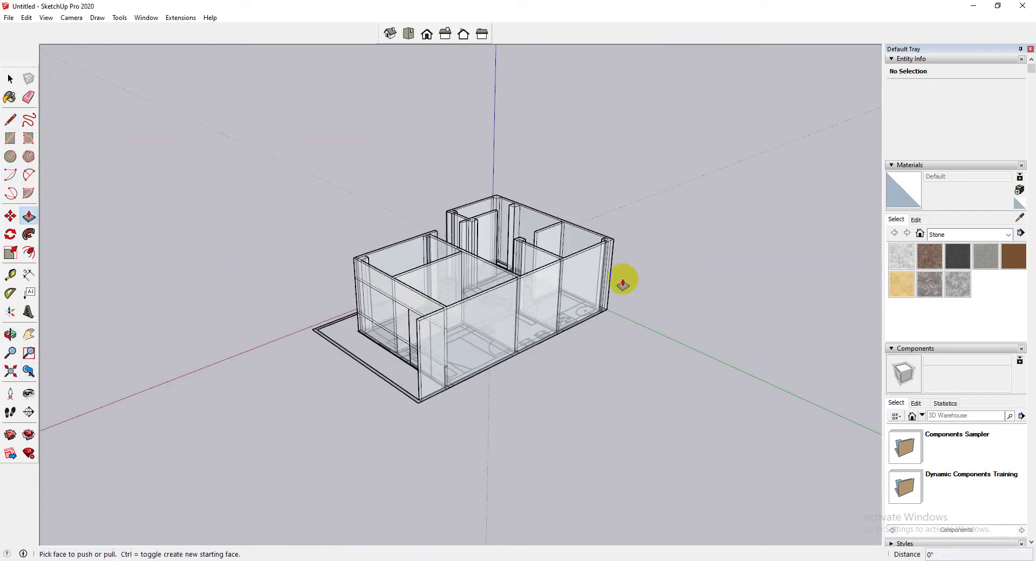
click(475, 298)
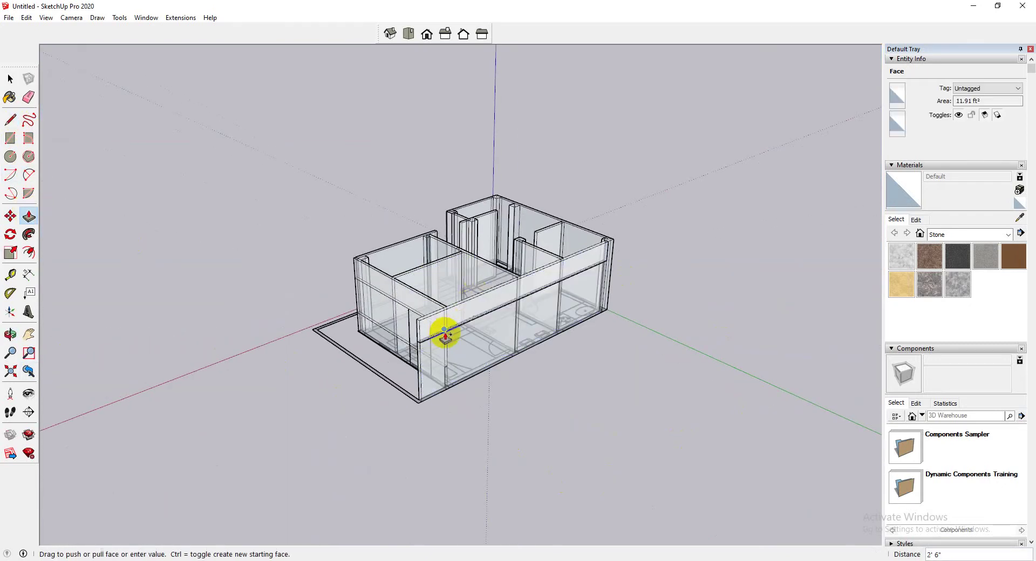
click(444, 338)
click(470, 296)
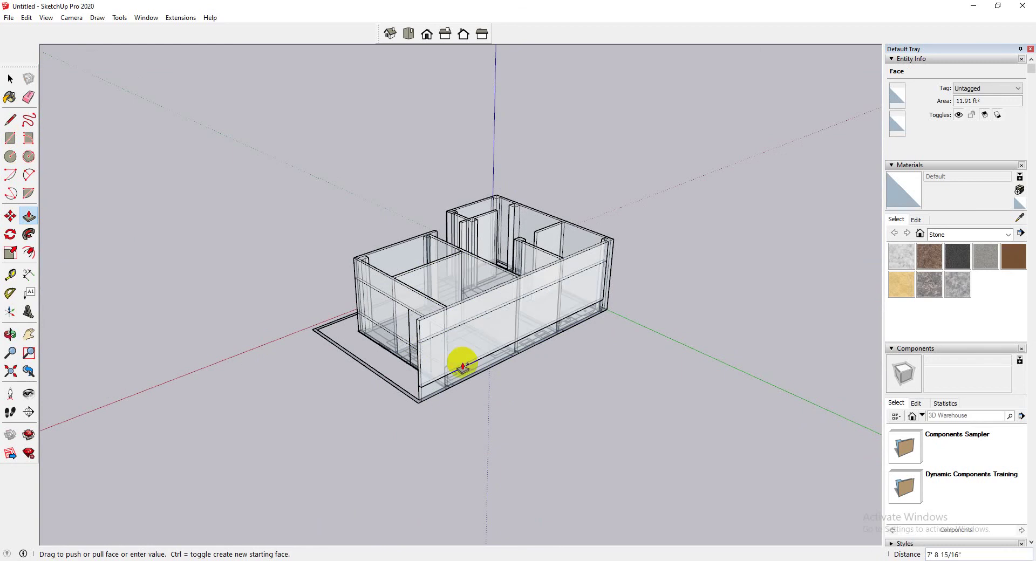
click(444, 369)
Divide the end wall behind kitchen and dining area into bands at 2.5' and 7' below its top, using Push/Pull with new starting faces.
middle_drag(443, 369, 127, 261)
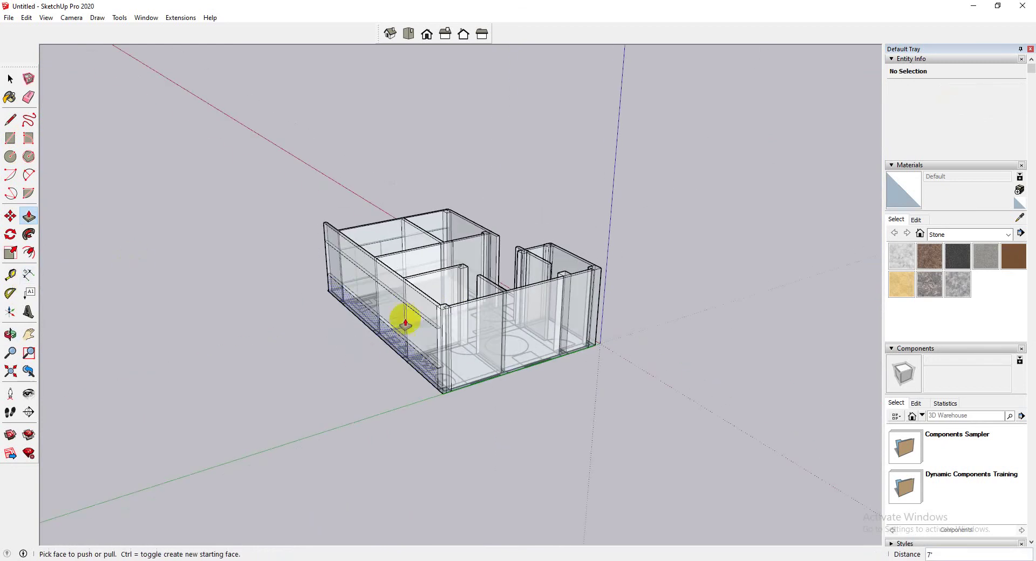
click(471, 304)
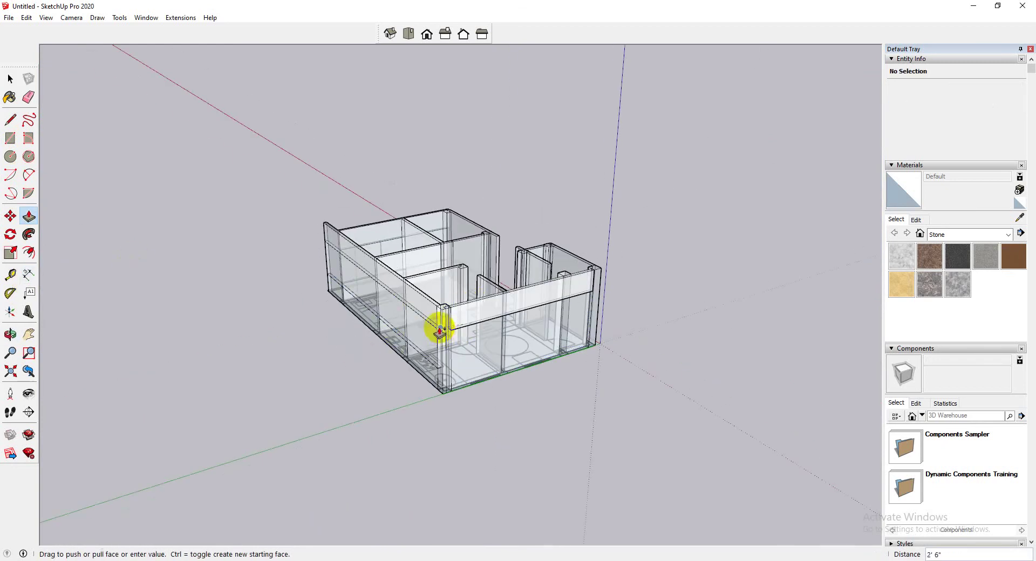
click(500, 304)
click(471, 327)
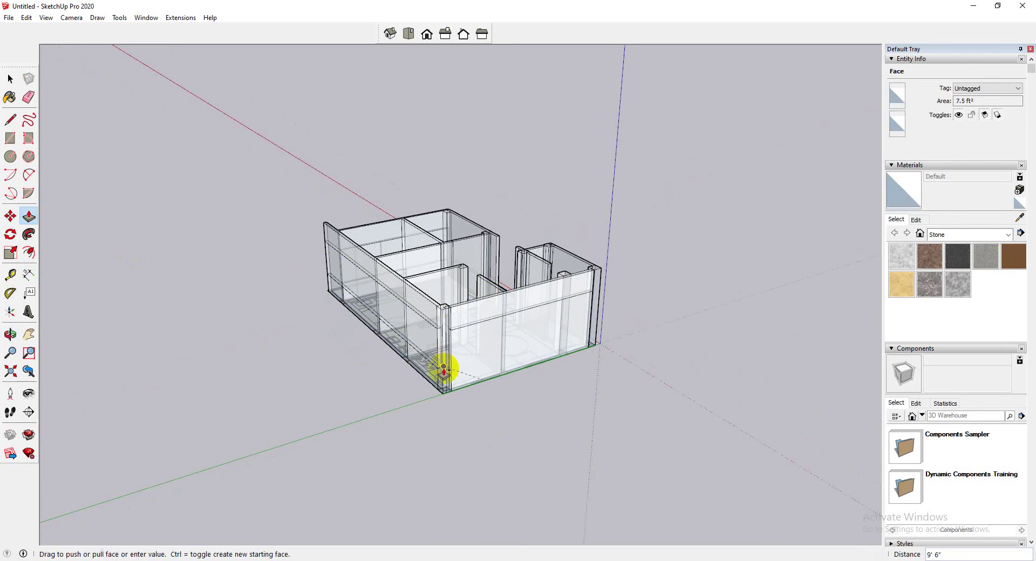
middle_drag(433, 353, 698, 326)
Examine the banded outer walls and the floor plan's window marks from above and from several sides.
scroll(524, 384, up, 2)
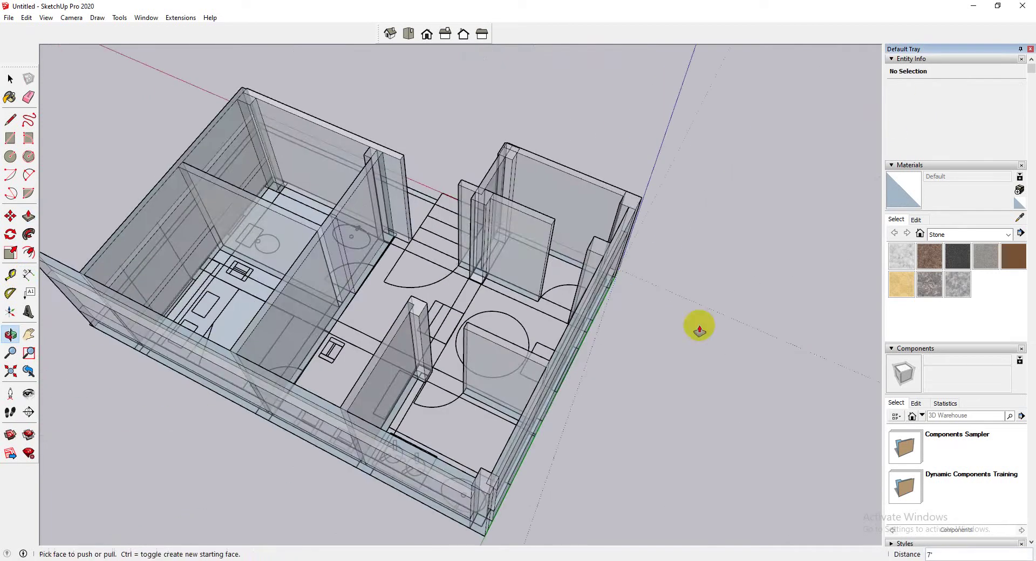
scroll(508, 261, up, 5)
middle_drag(508, 261, 612, 374)
scroll(640, 237, down, 3)
scroll(554, 277, down, 3)
drag(616, 252, 383, 516)
key(p)
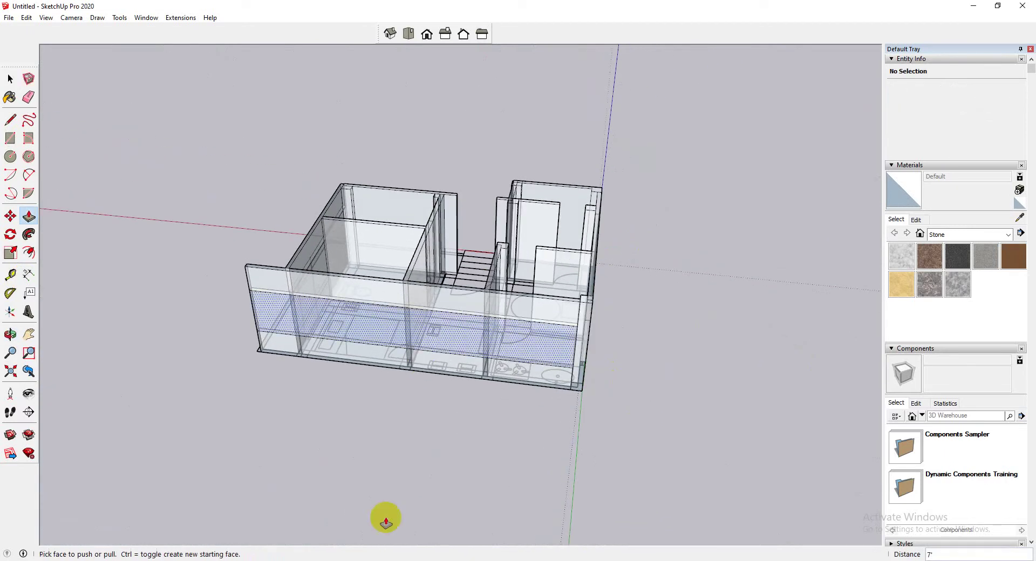
scroll(313, 337, up, 3)
middle_drag(318, 345, 437, 286)
scroll(432, 286, up, 3)
scroll(388, 297, up, 2)
scroll(544, 394, down, 5)
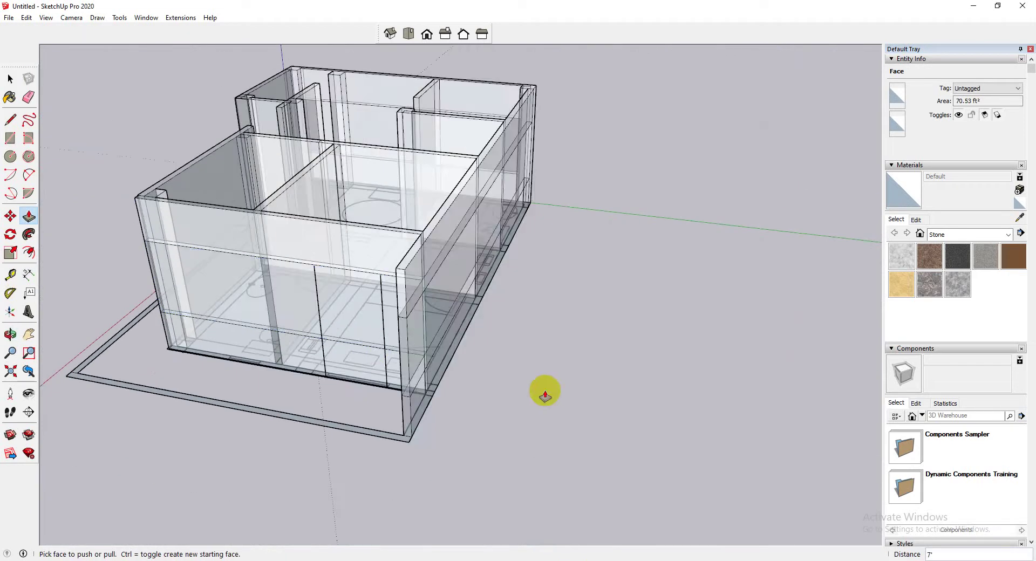
middle_drag(543, 393, 301, 324)
scroll(308, 293, up, 3)
scroll(245, 264, up, 2)
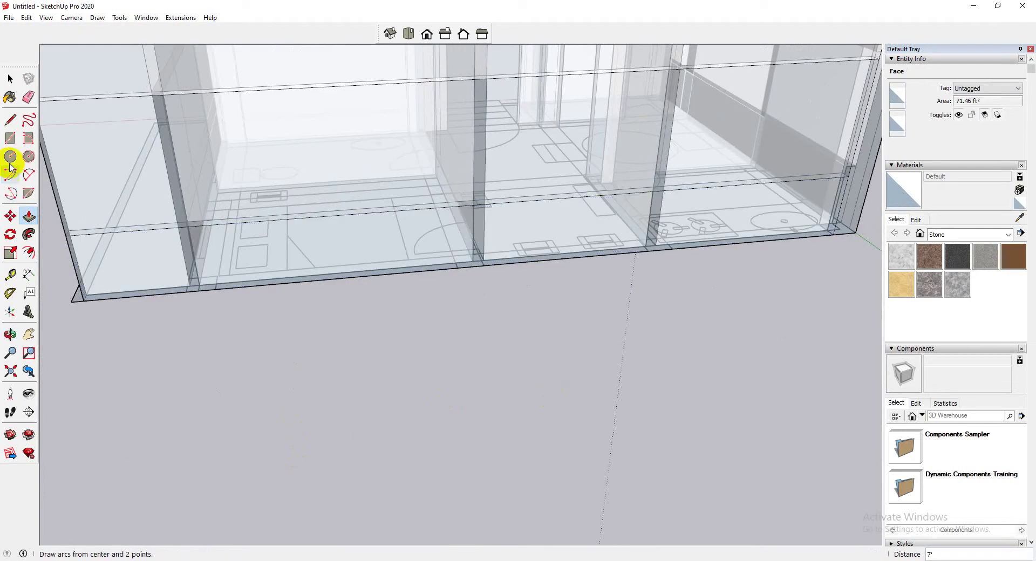
Mark out a 4' wide window on the long side wall's bedroom section with vertical lines between the base and the upper band line.
click(10, 120)
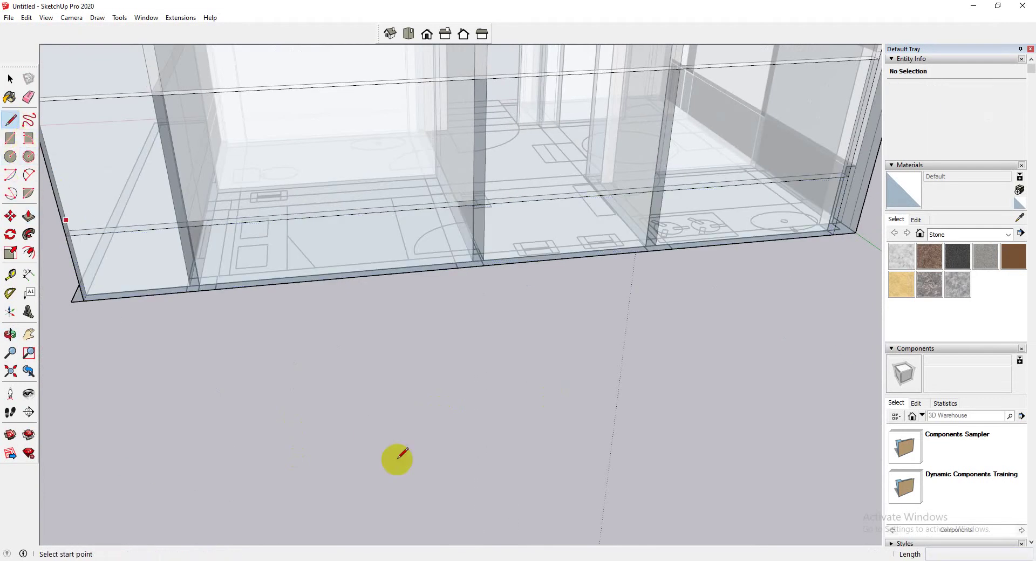
middle_drag(579, 558, 281, 218)
click(29, 216)
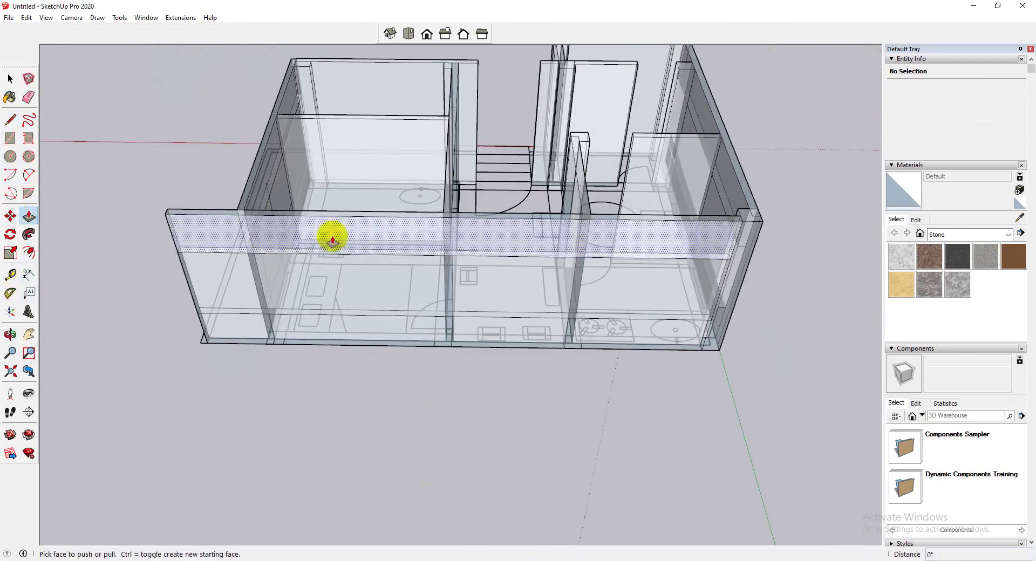
click(339, 236)
middle_drag(398, 270, 421, 76)
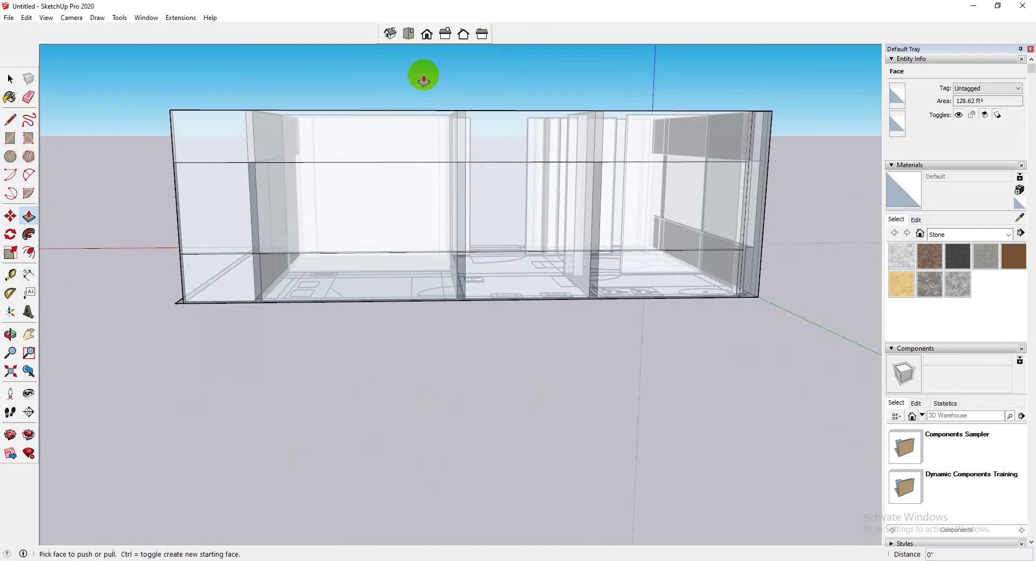
click(10, 119)
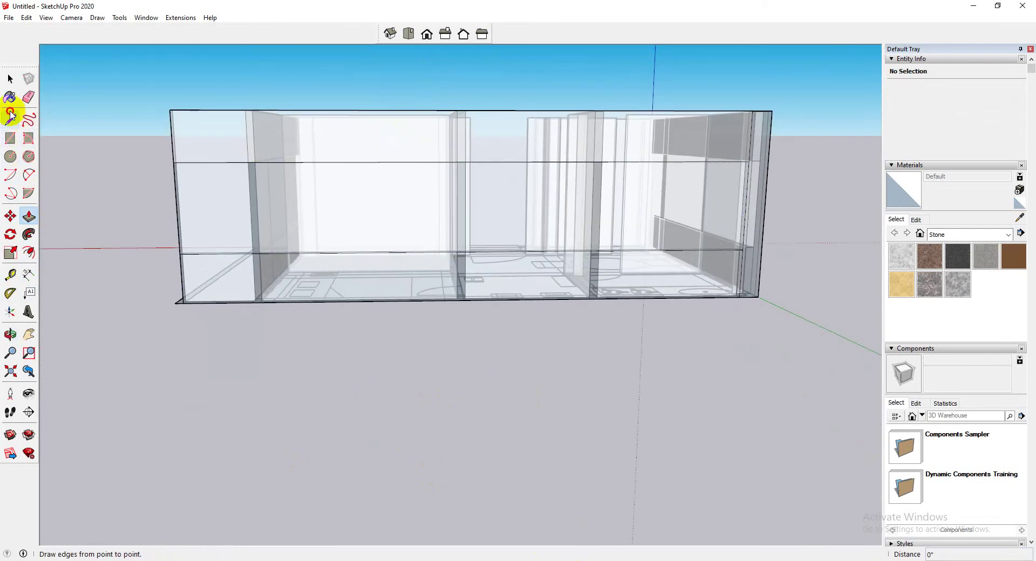
click(331, 300)
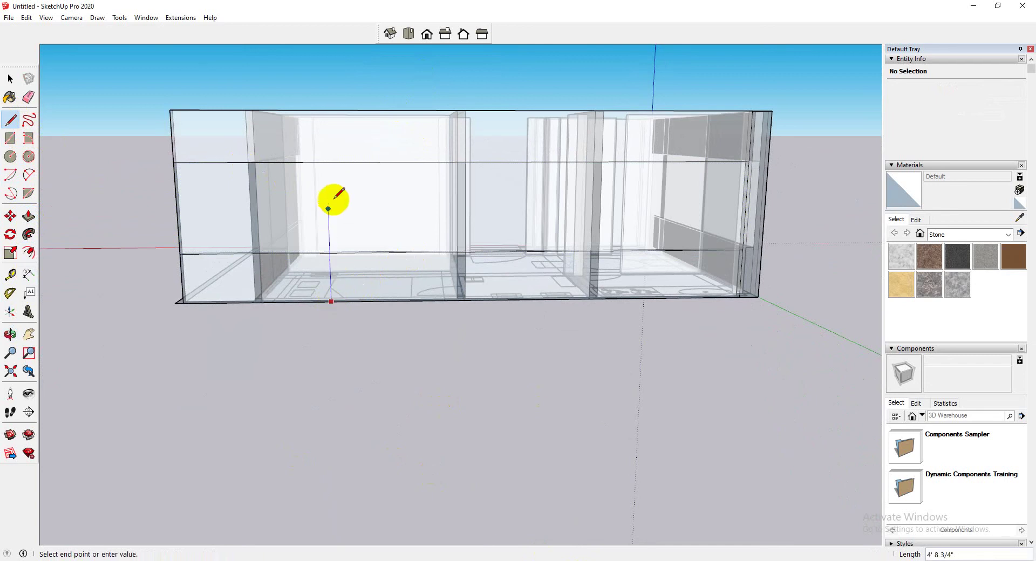
click(327, 162)
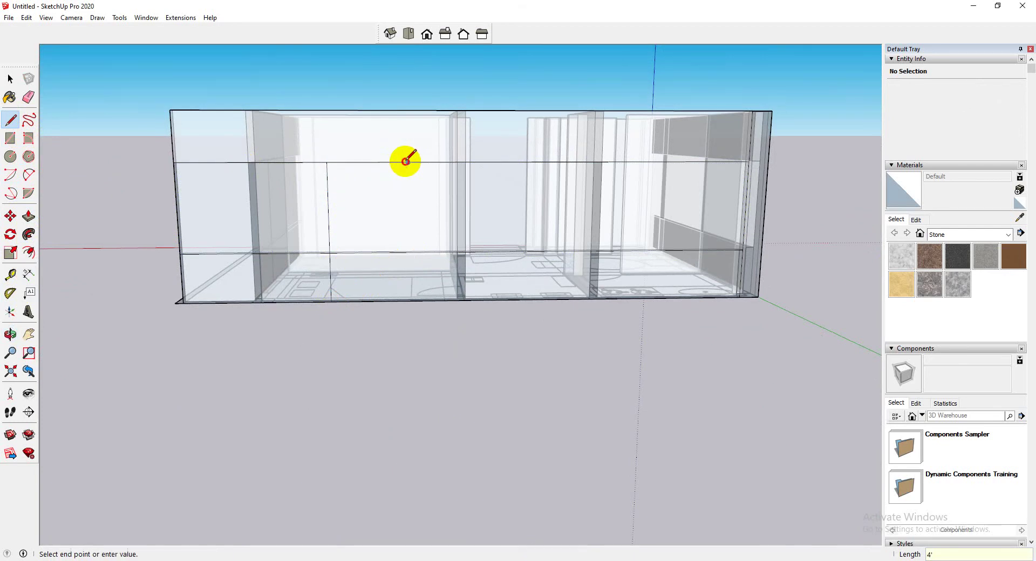
click(407, 162)
click(410, 298)
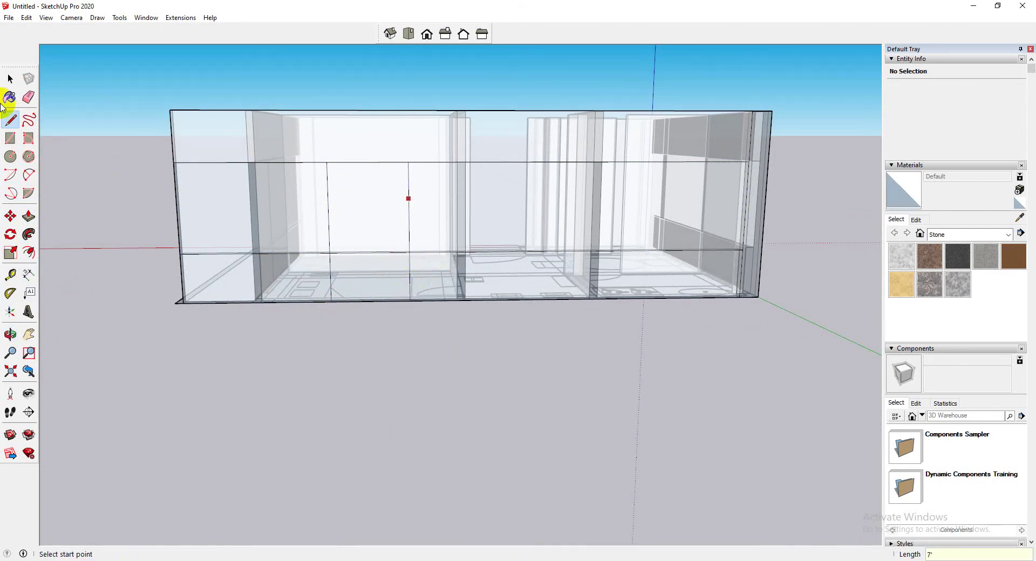
Copy the window face about 8' along the long wall's lower band line to the living area, and switch X-ray off.
click(9, 81)
click(355, 203)
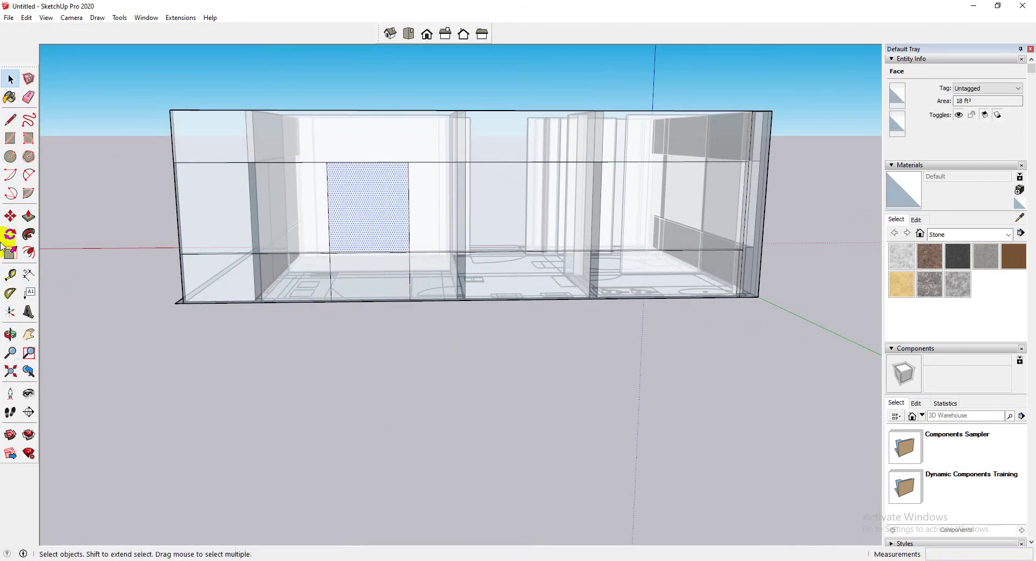
click(11, 216)
click(330, 252)
key(ctrl)
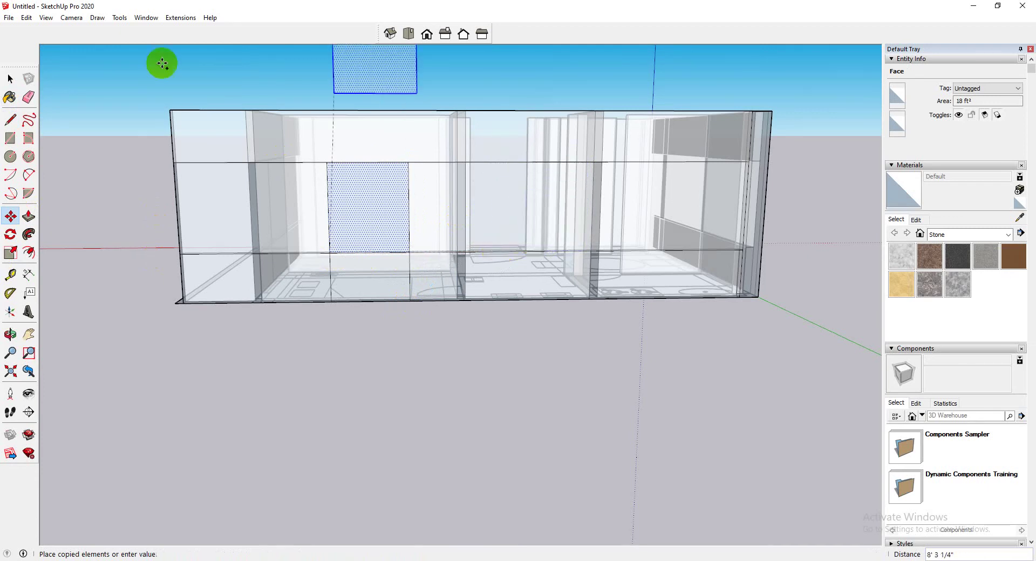
click(48, 18)
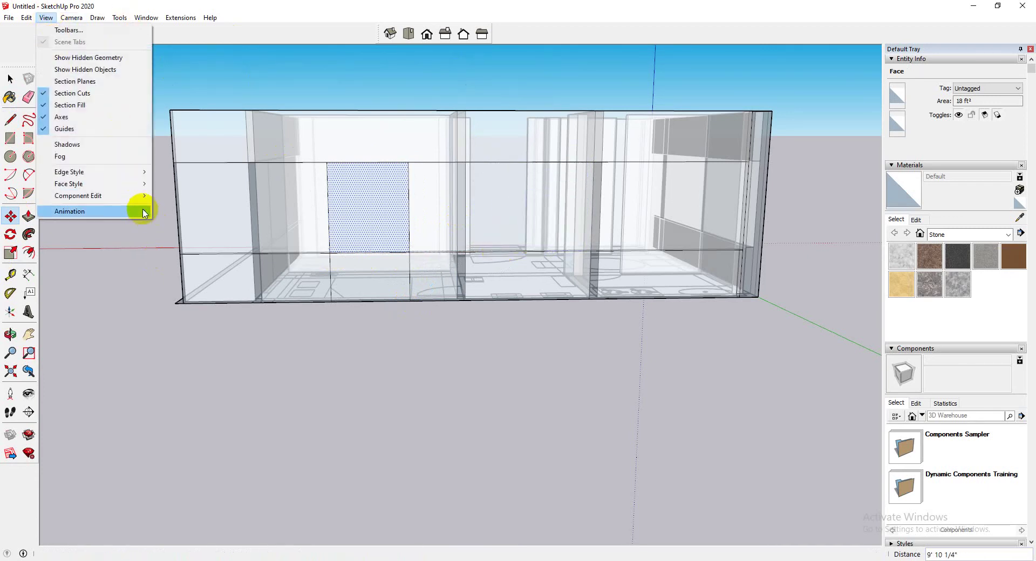
mouse_move(139, 171)
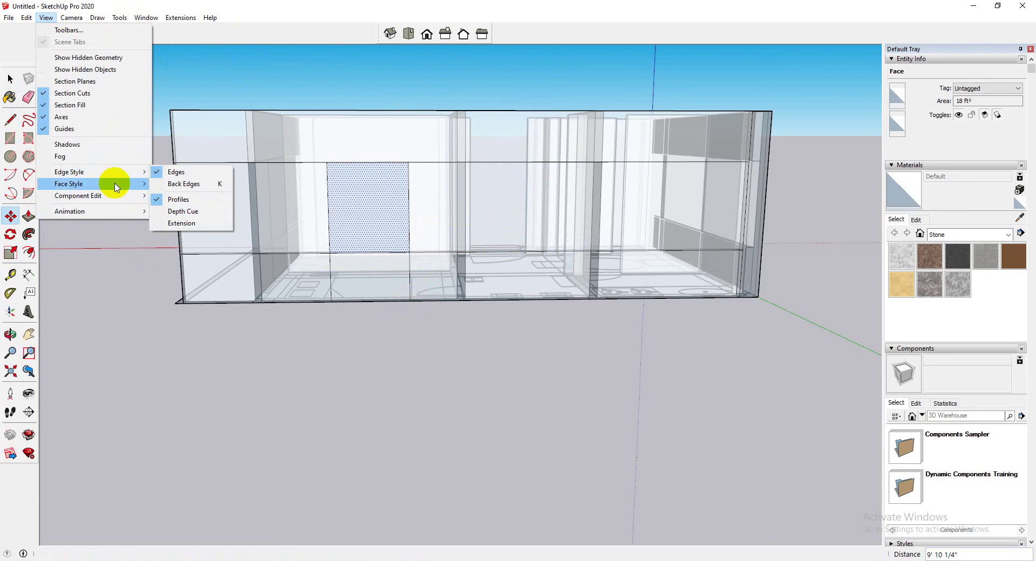
click(174, 186)
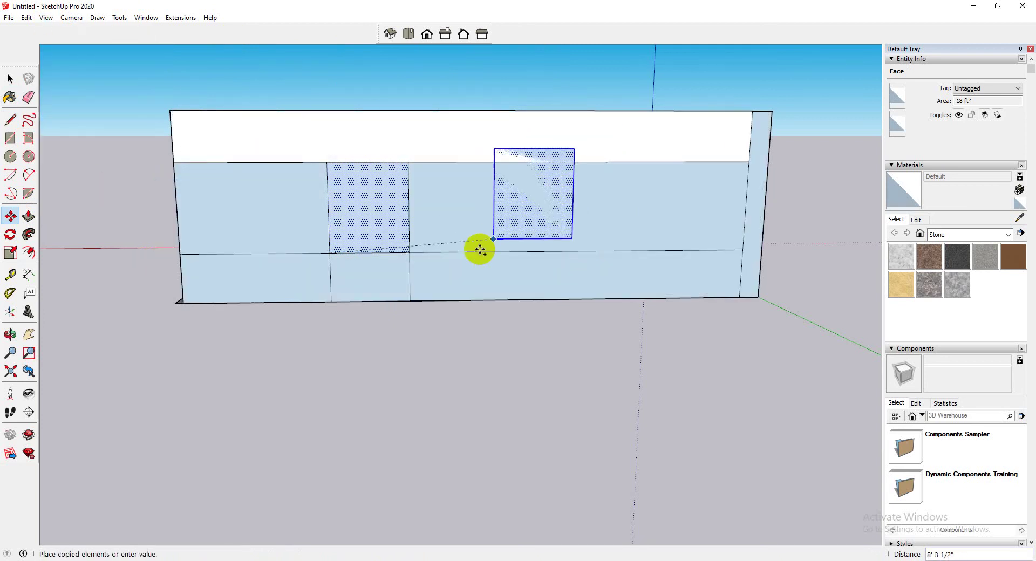
middle_drag(464, 249, 448, 485)
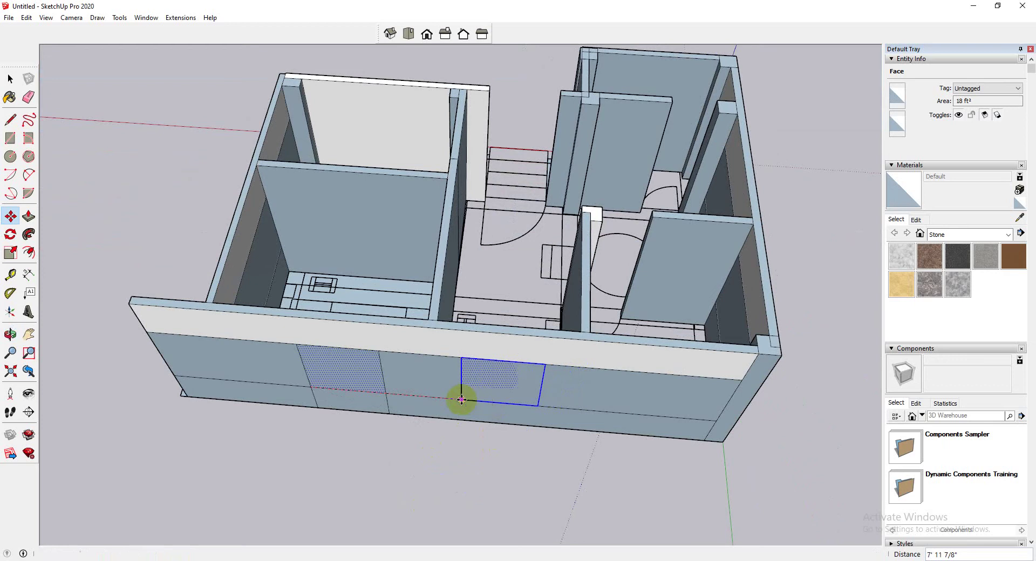
click(462, 399)
middle_drag(513, 351, 503, 387)
click(523, 382)
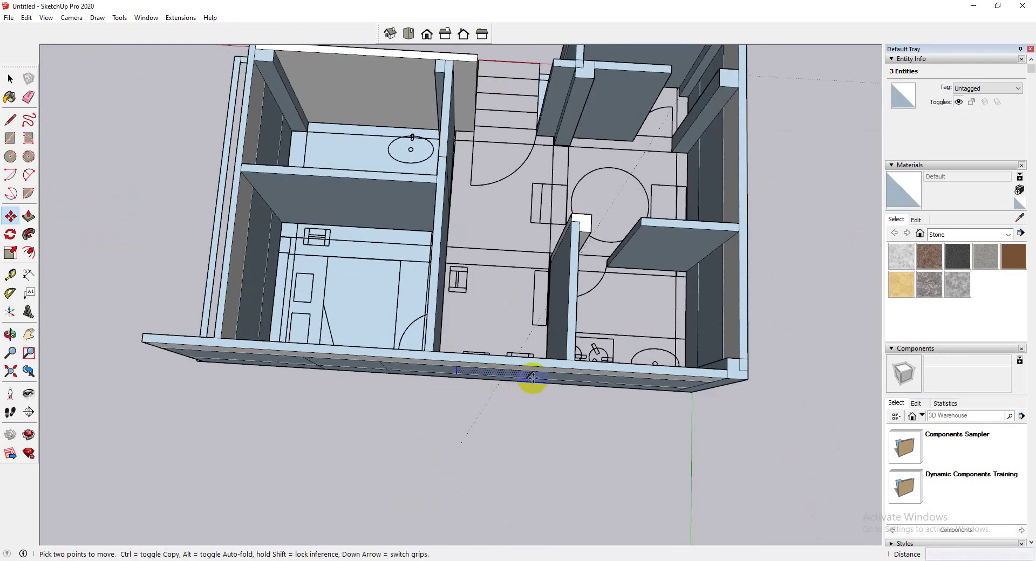
key(ctrl)
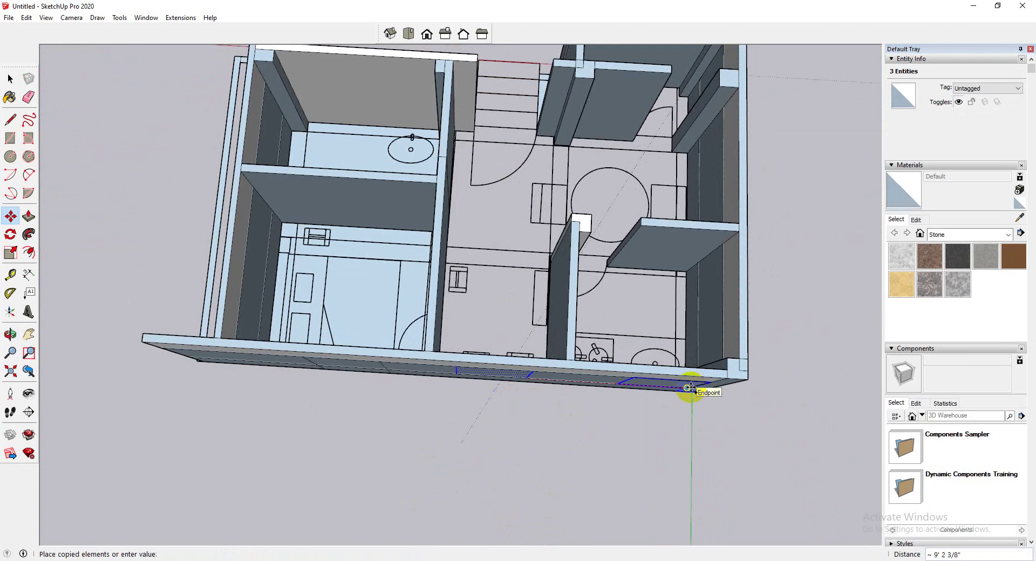
scroll(698, 386, up, 1)
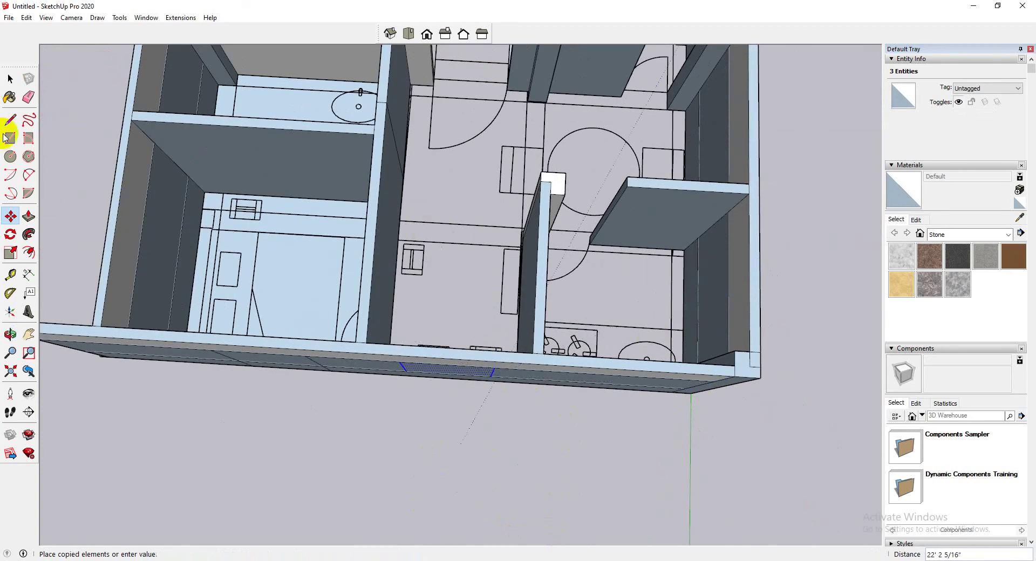
click(9, 78)
Draw a 7' vertical line on the kitchen's end wall between the upper band line and the wall's base.
middle_drag(631, 284, 378, 313)
click(9, 119)
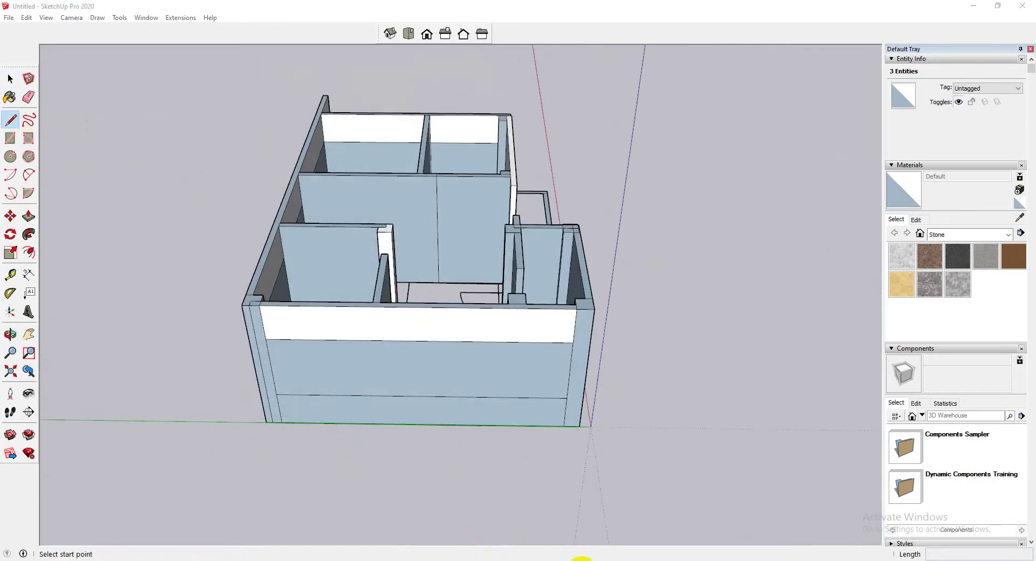
middle_drag(402, 362, 313, 361)
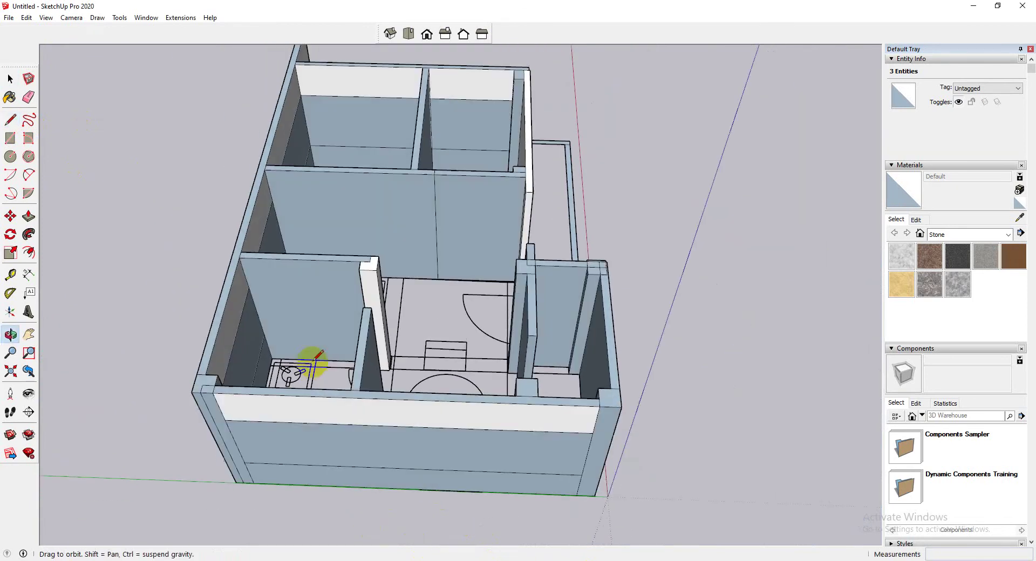
click(338, 424)
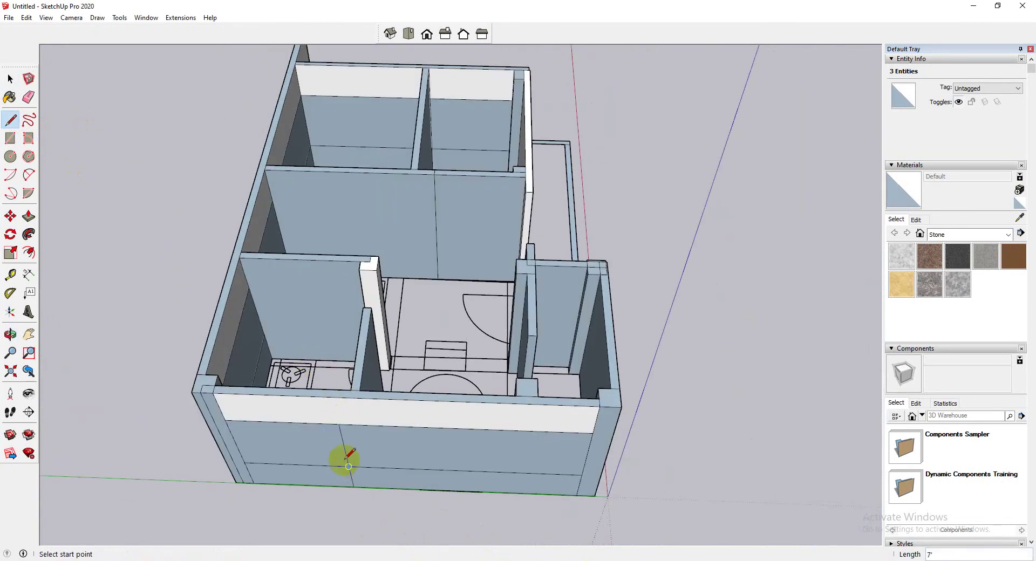
middle_drag(348, 466, 386, 529)
Switch the face style back to X-ray to reveal the kitchen wall's window marks.
scroll(379, 491, up, 3)
mouse_move(378, 491)
middle_down()
mouse_move(384, 515)
mouse_move(387, 497)
middle_up()
scroll(431, 382, down, 2)
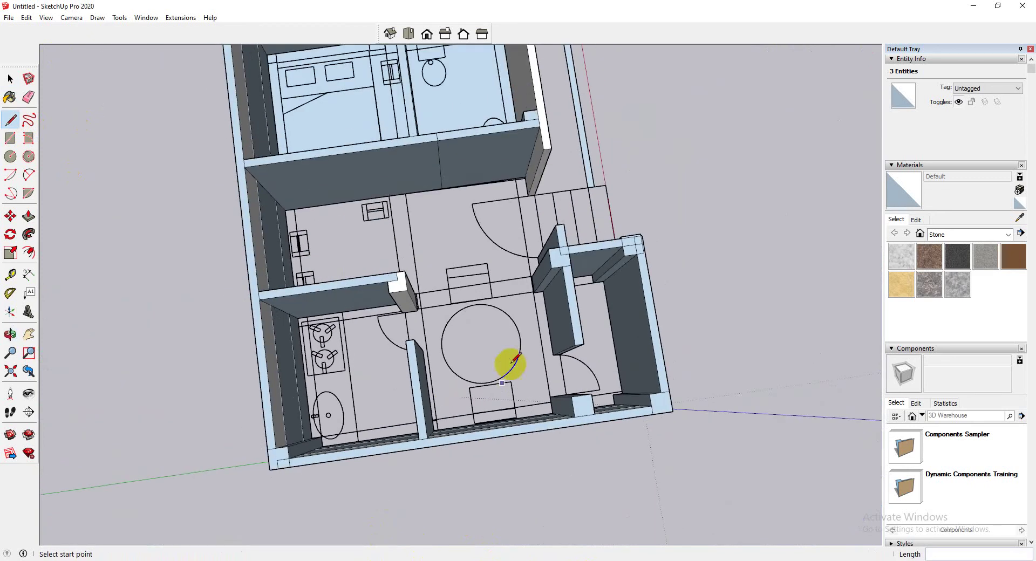
click(46, 18)
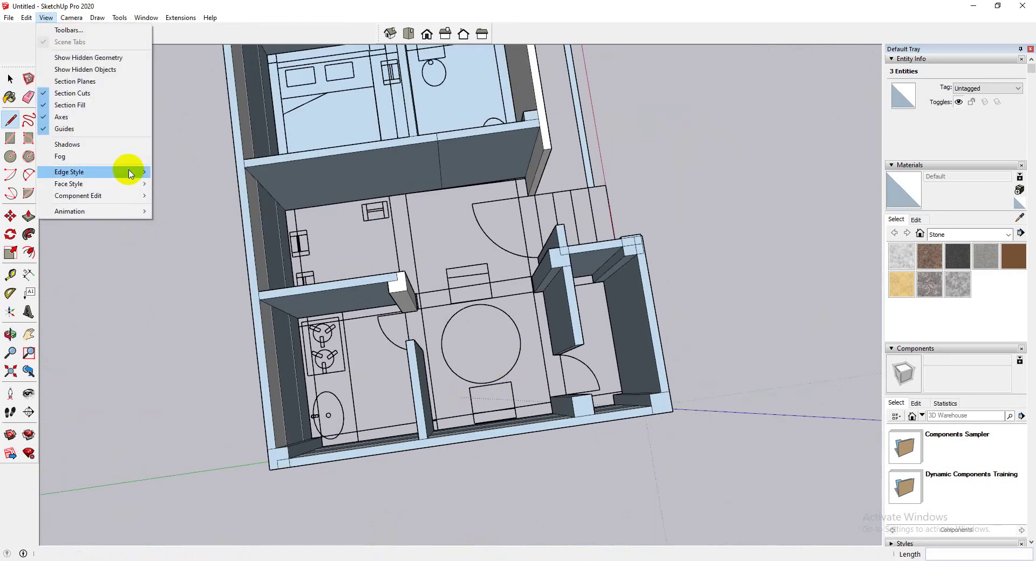
mouse_move(131, 172)
click(171, 186)
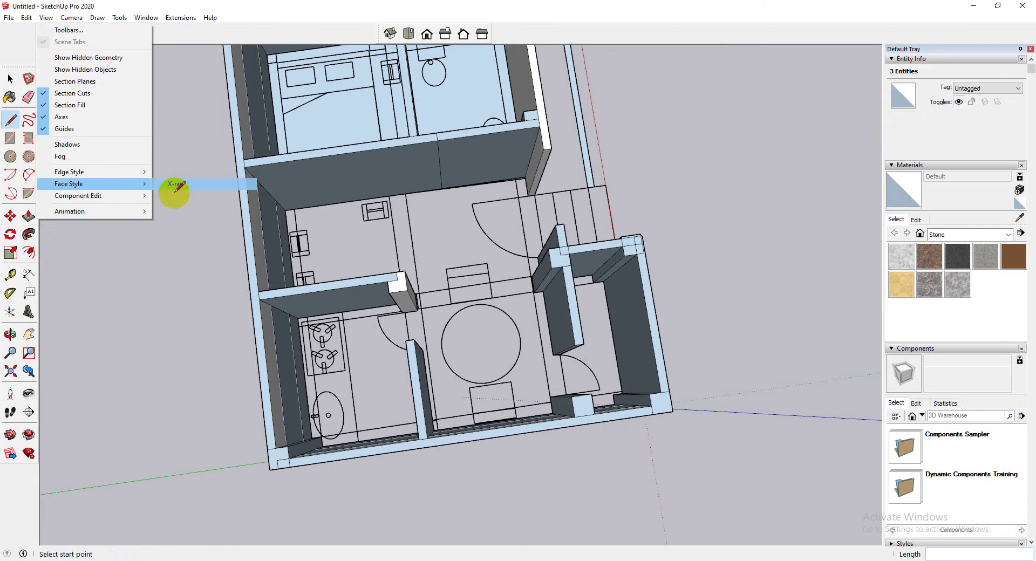
Draw two 7' vertical lines on the kitchen's end wall, from both window edges at the base up to the upper band line.
scroll(403, 433, up, 5)
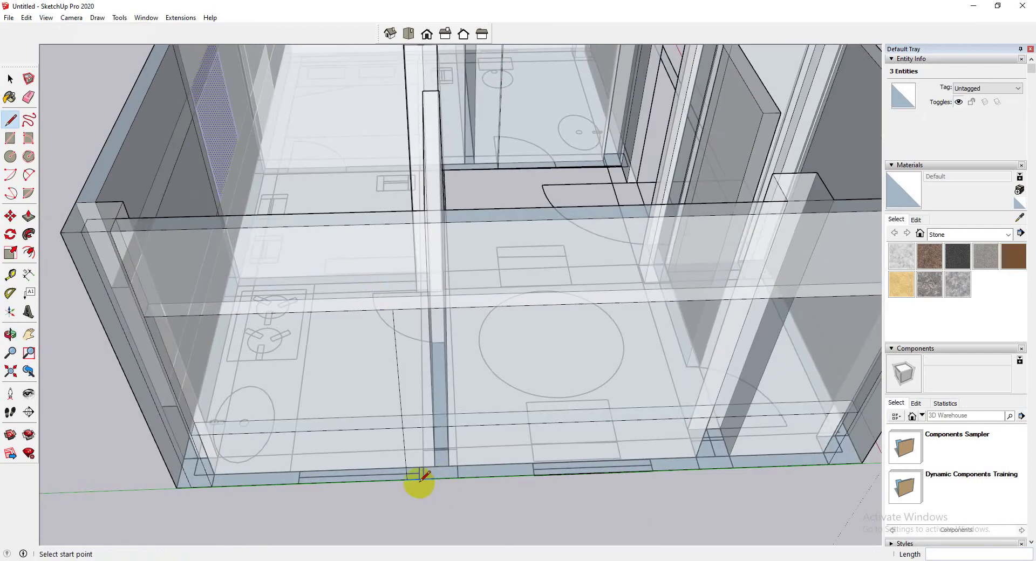
click(419, 478)
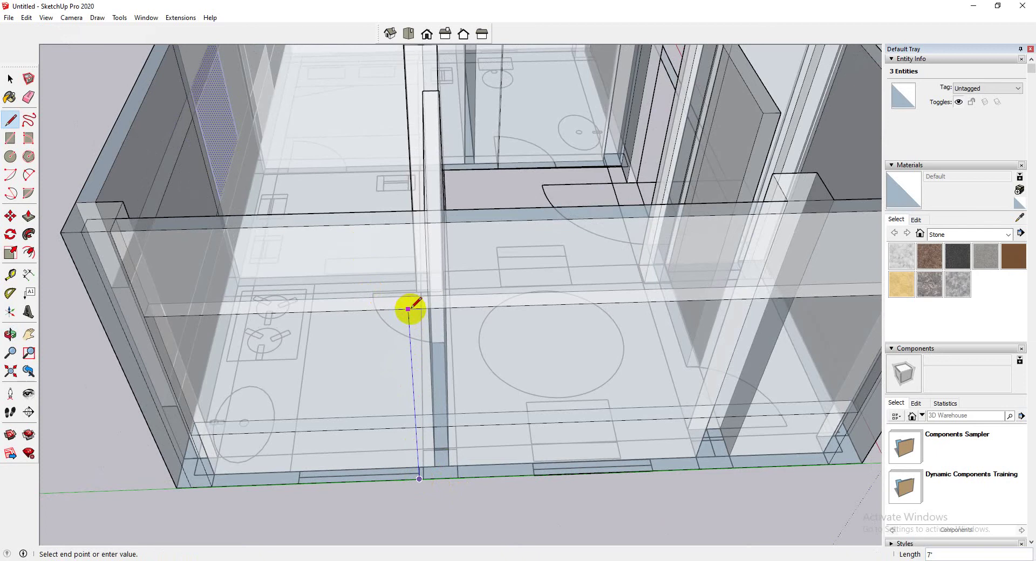
click(410, 309)
click(298, 484)
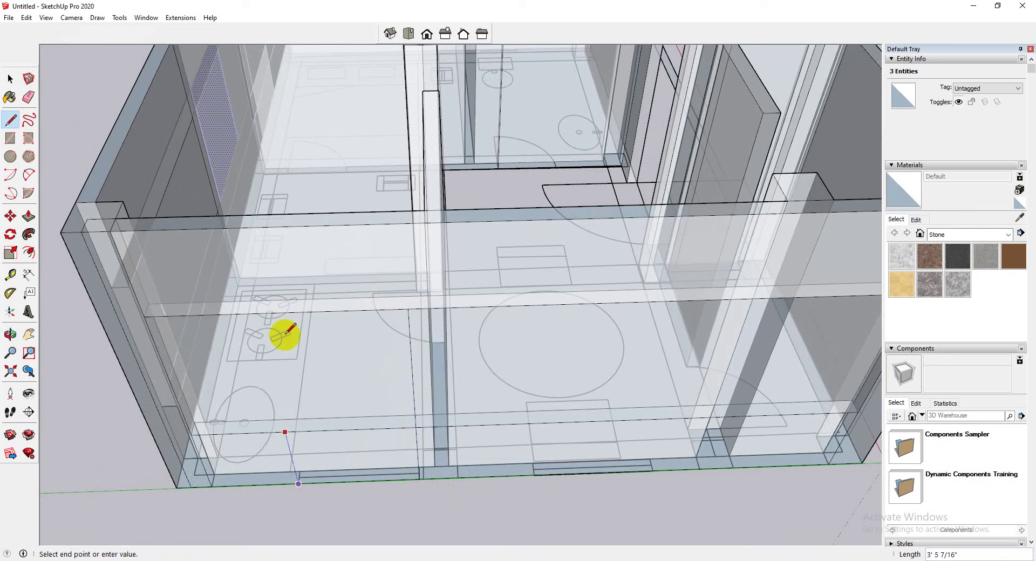
click(261, 309)
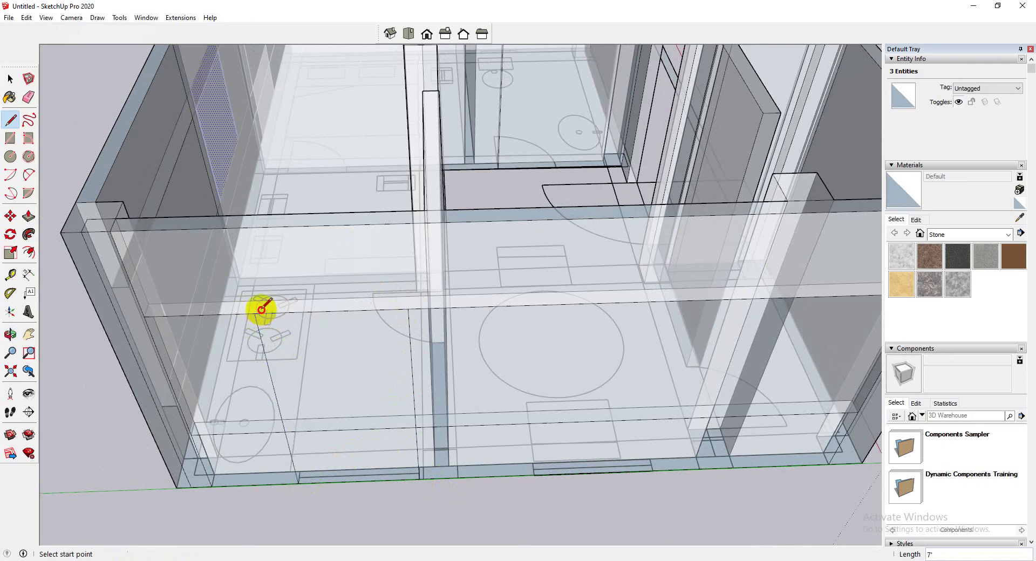
Draw vertical lines from both edges of the dining area's window at the end wall's base up to the upper band line.
middle_drag(312, 328, 330, 261)
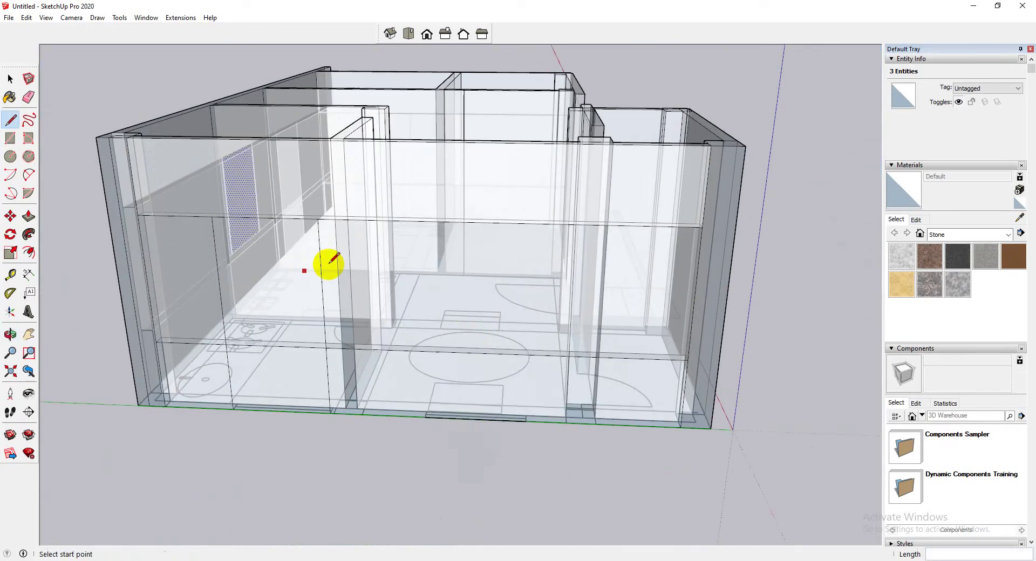
click(425, 417)
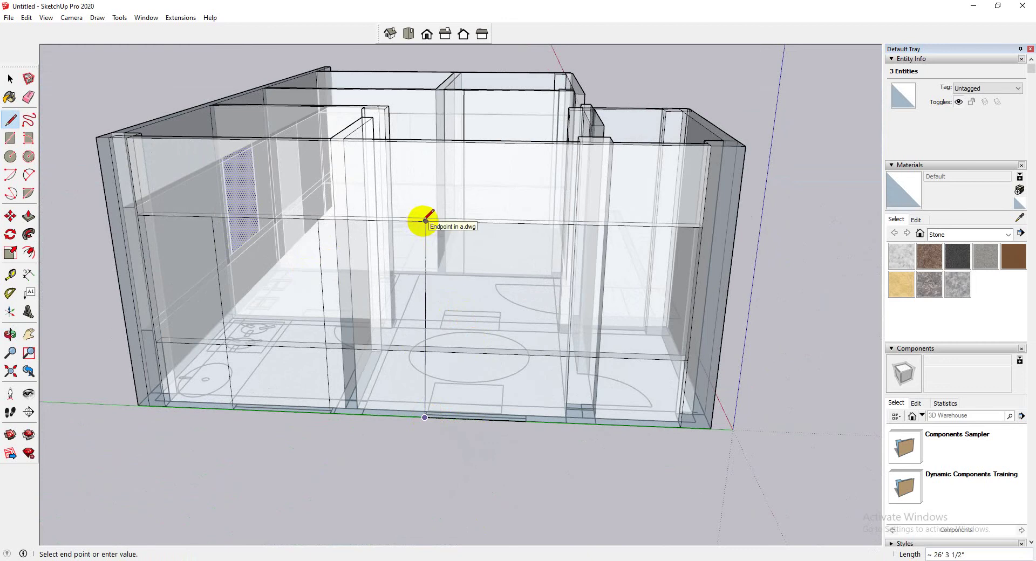
click(421, 220)
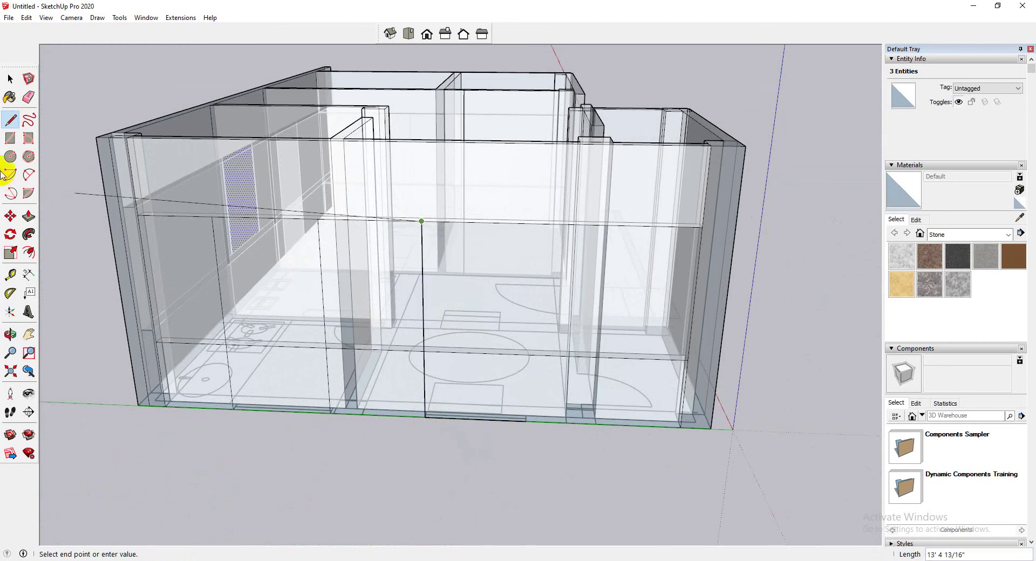
click(11, 119)
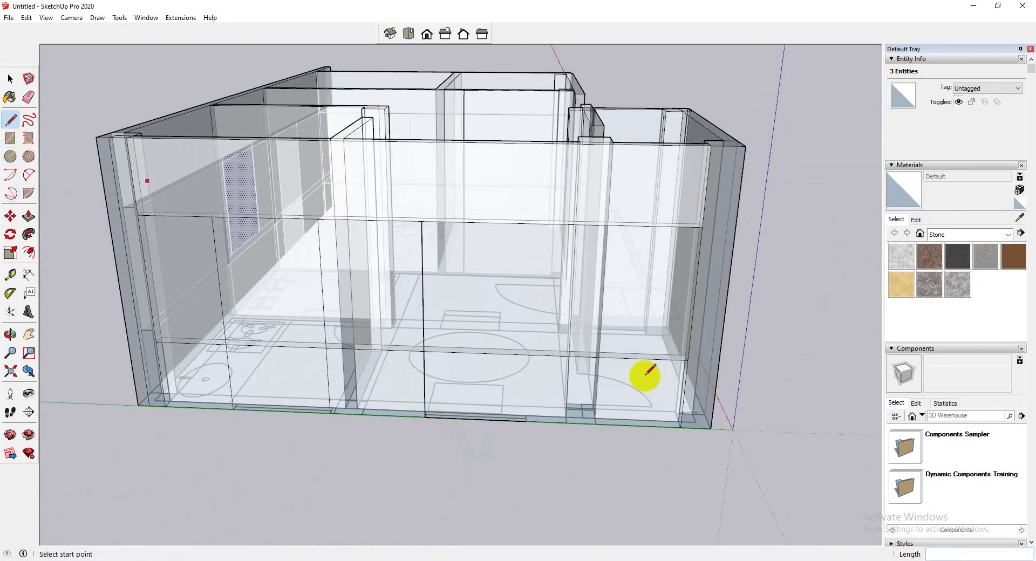
click(526, 421)
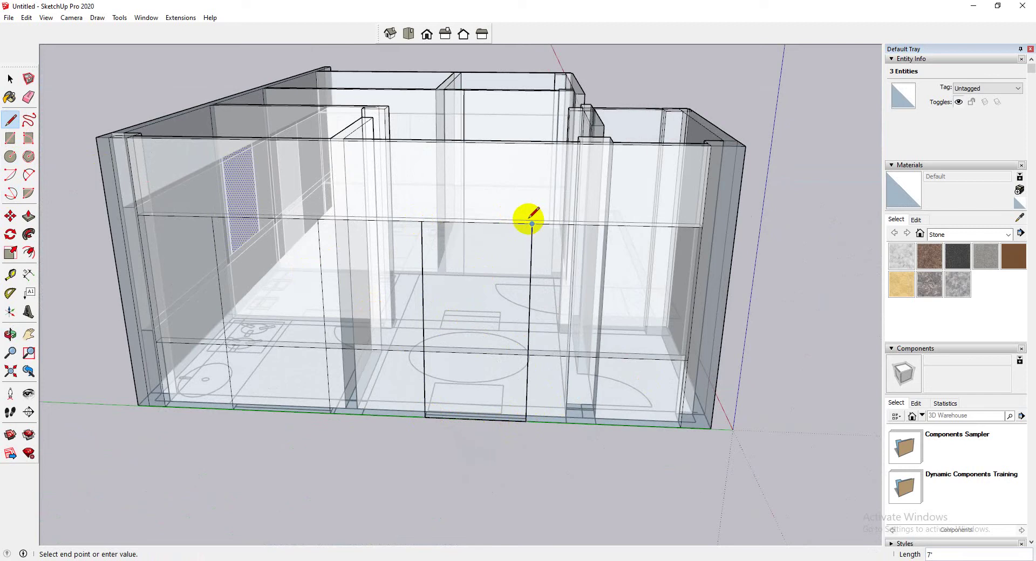
scroll(474, 254, down, 3)
middle_drag(474, 254, 495, 419)
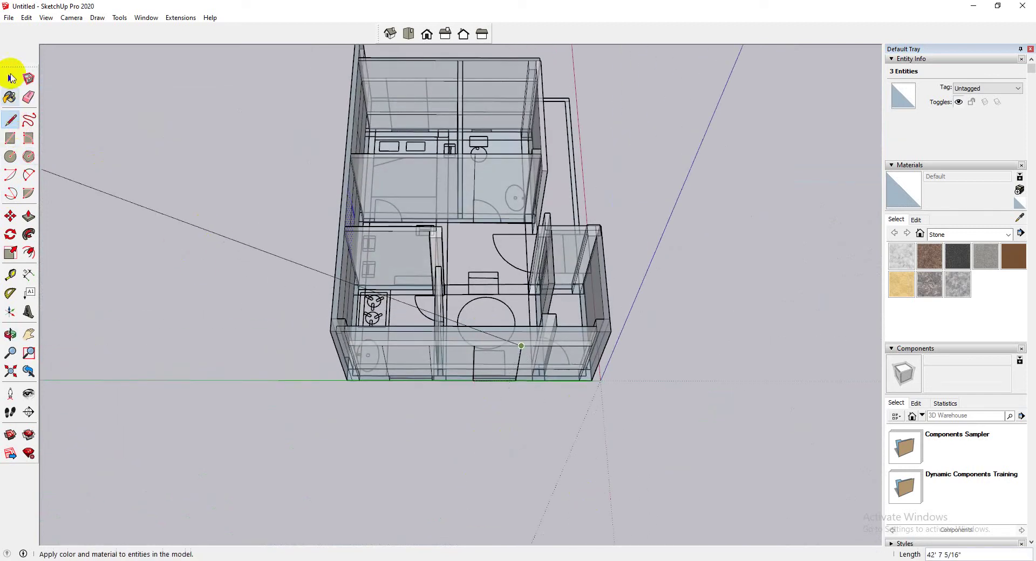
click(11, 78)
scroll(499, 314, up, 3)
middle_drag(497, 342, 591, 203)
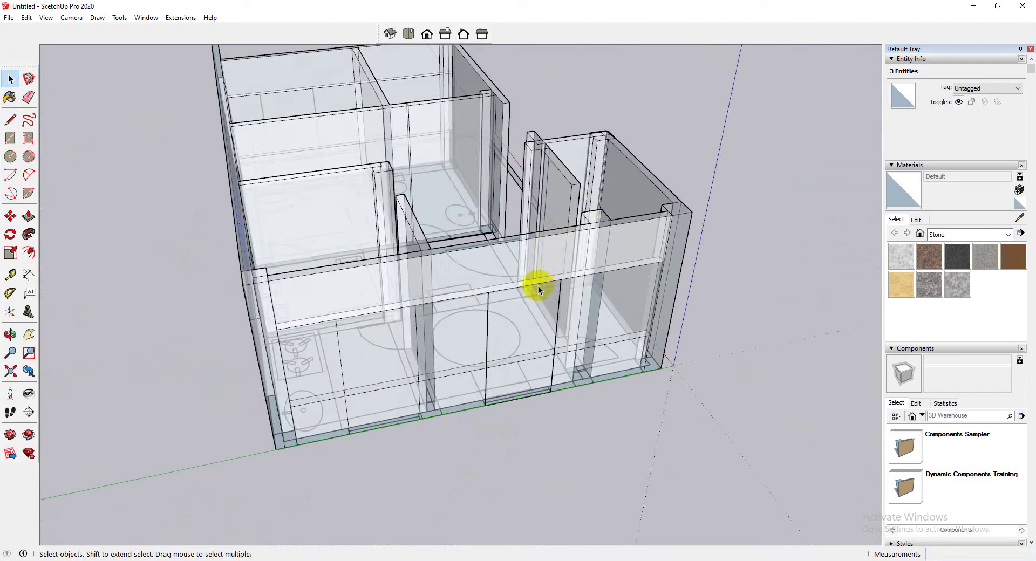
scroll(440, 327, down, 5)
click(440, 330)
scroll(471, 315, down, 3)
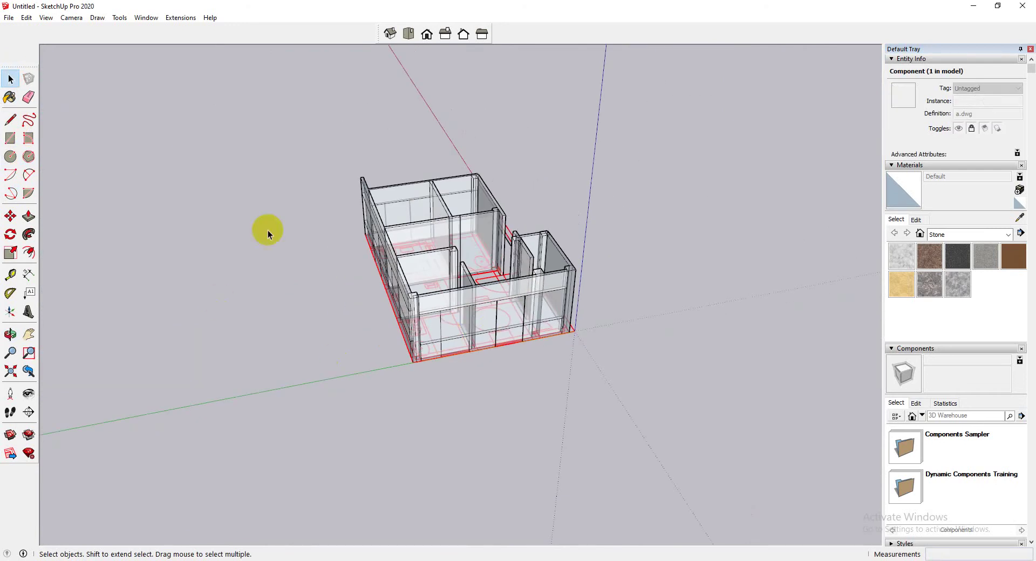
click(45, 17)
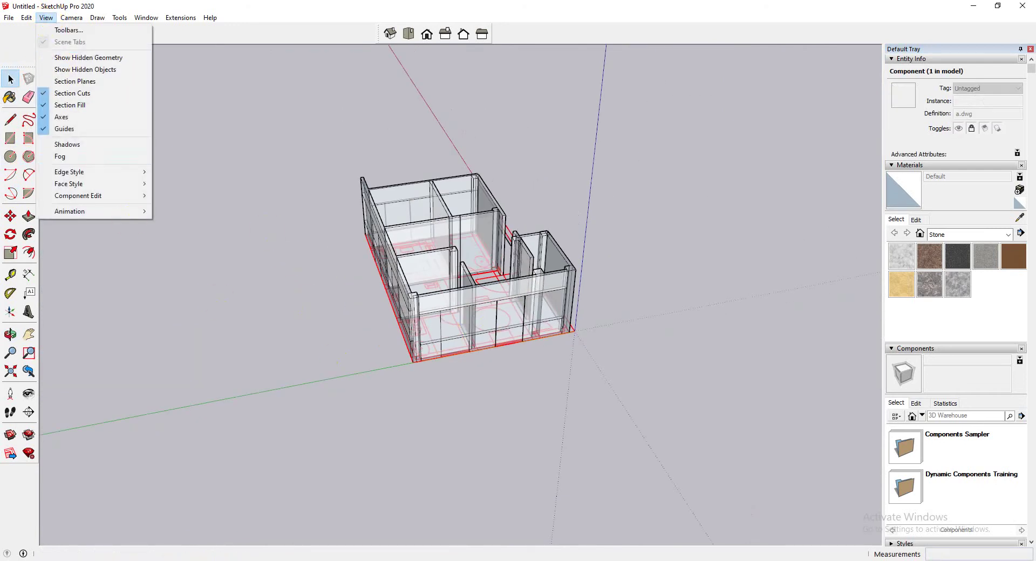
click(501, 344)
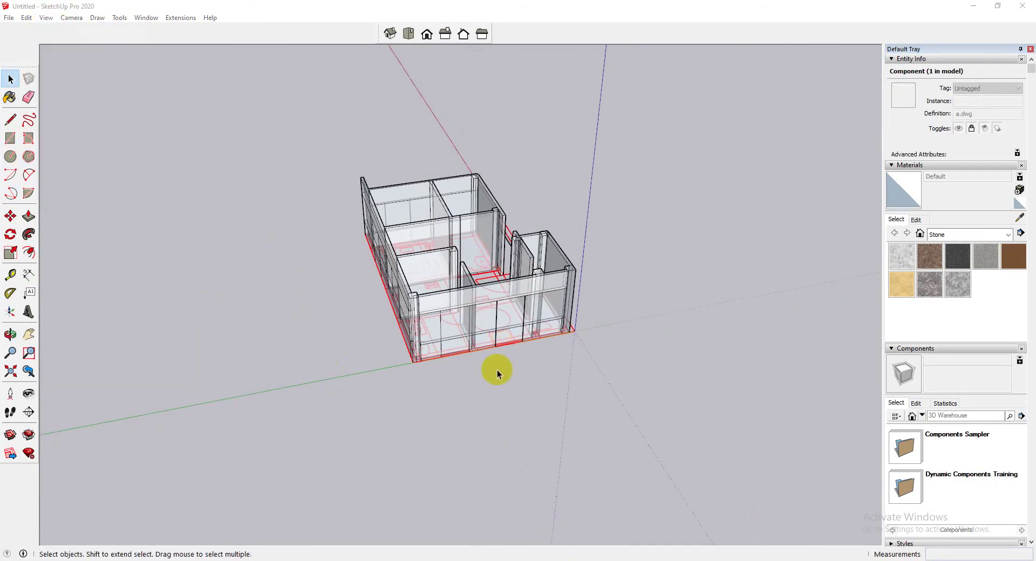
Turn off the X-ray face style so the end wall displays with solid faces.
click(499, 319)
scroll(511, 342, up, 2)
middle_drag(511, 342, 475, 326)
click(34, 30)
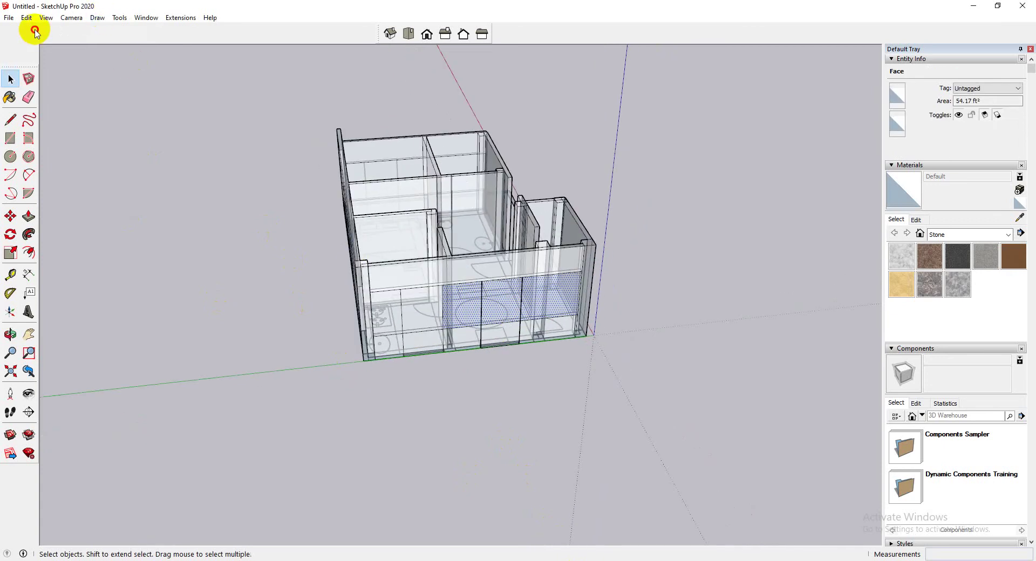
click(44, 21)
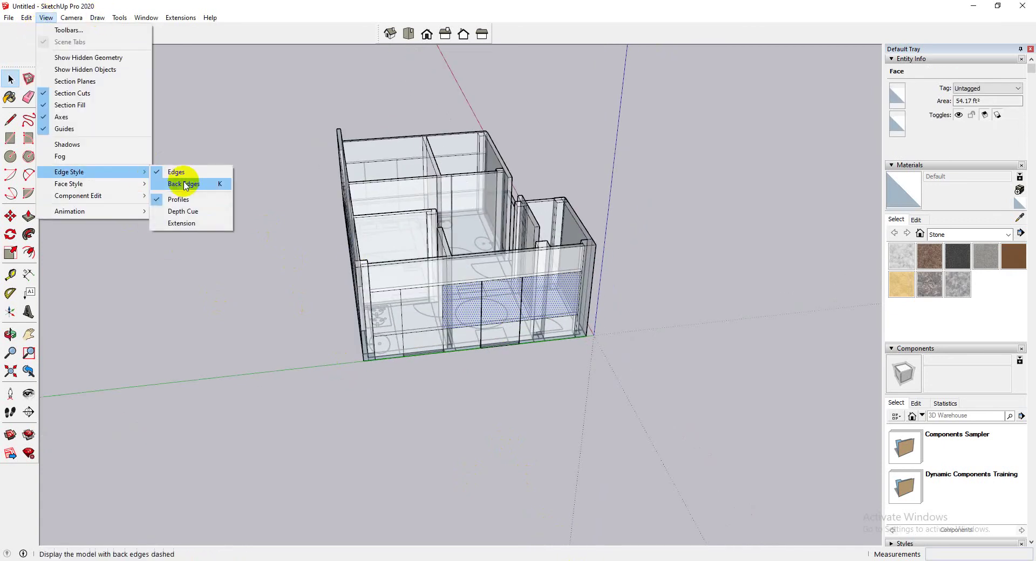
mouse_move(139, 184)
click(175, 183)
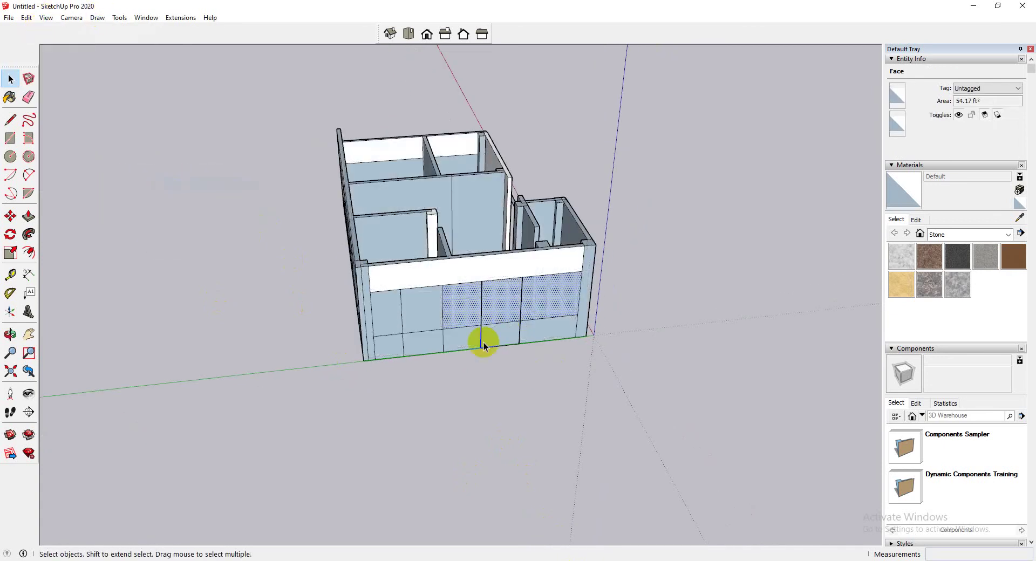
Draw a rectangle about 4' 6" by 3' 5 13/16" between the dining window's vertical lines and the two band lines to form its own face.
scroll(509, 301, up, 1)
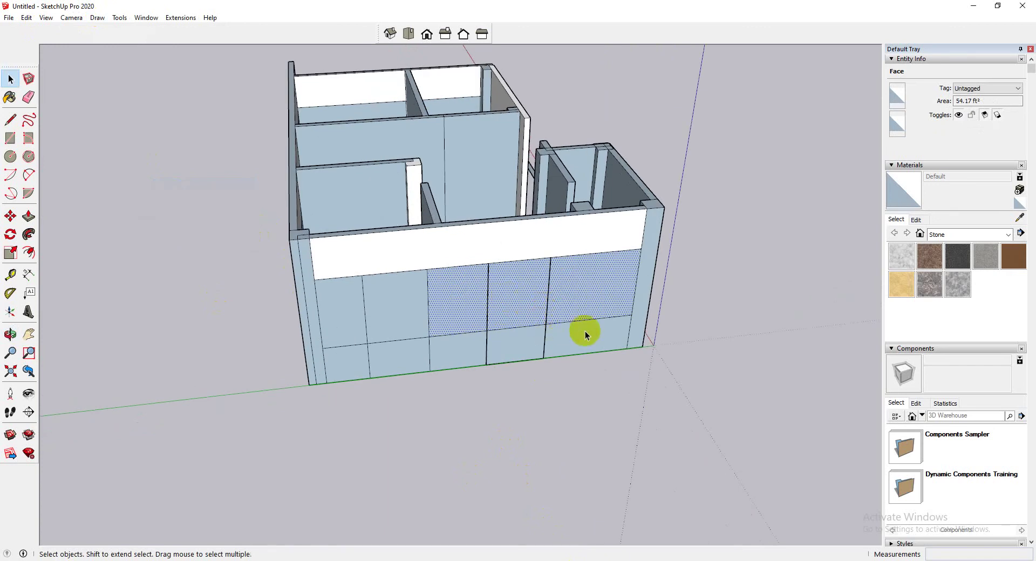
middle_drag(526, 400, 493, 475)
click(380, 324)
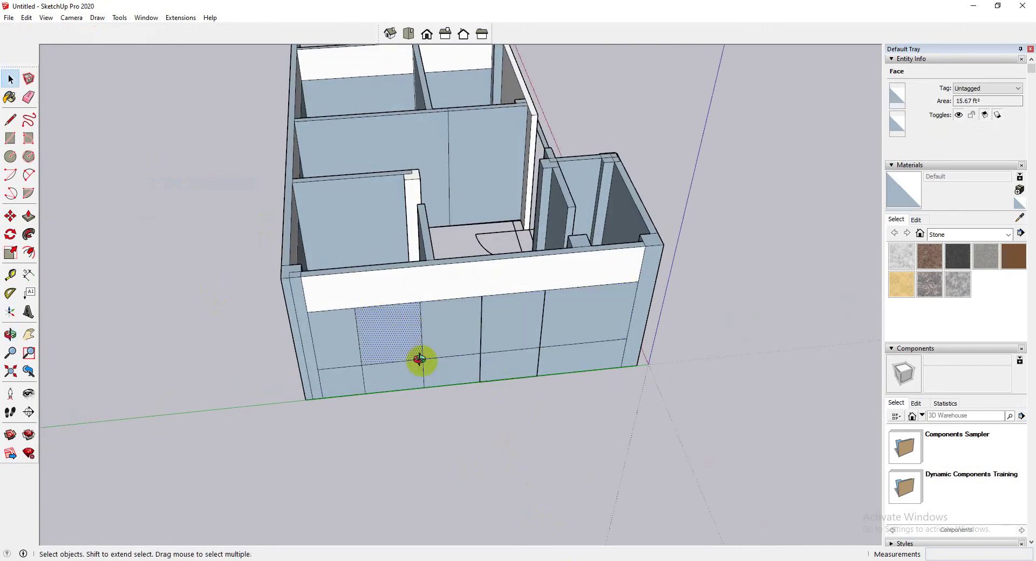
middle_drag(419, 359, 520, 353)
click(520, 354)
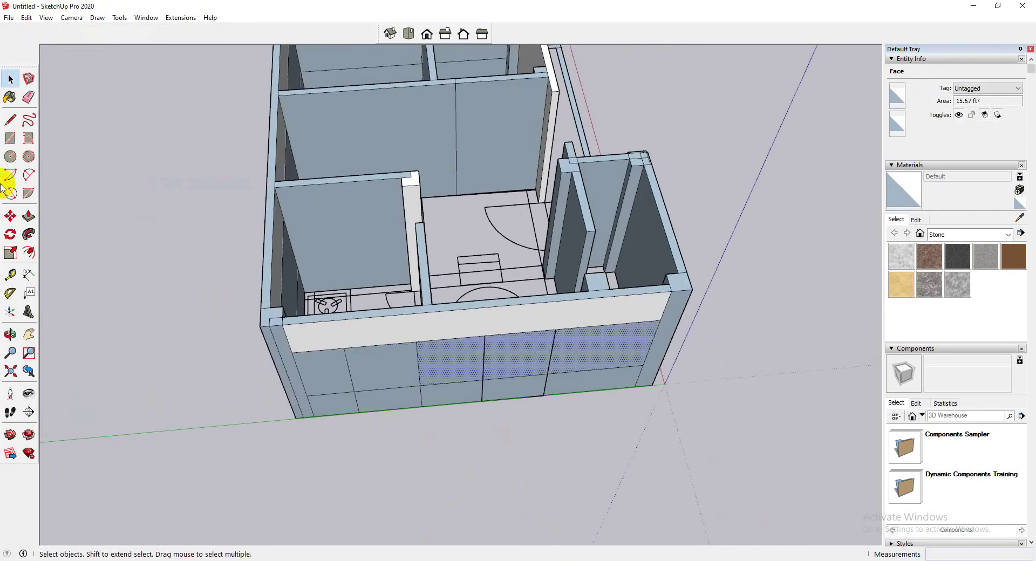
click(10, 137)
click(485, 335)
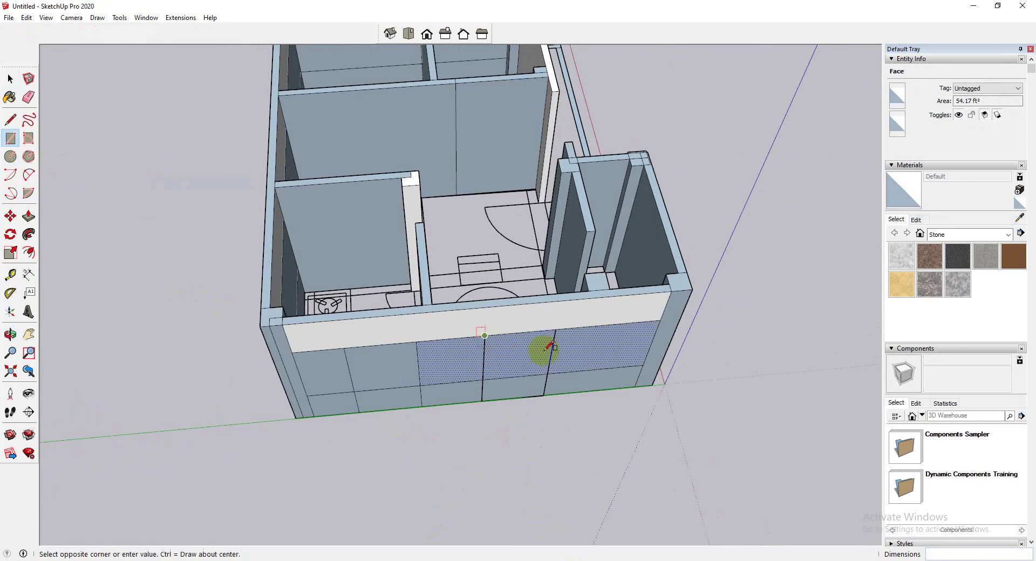
click(555, 372)
Select all of the connected house geometry and paint it with Color D01 from the Colors materials.
click(10, 97)
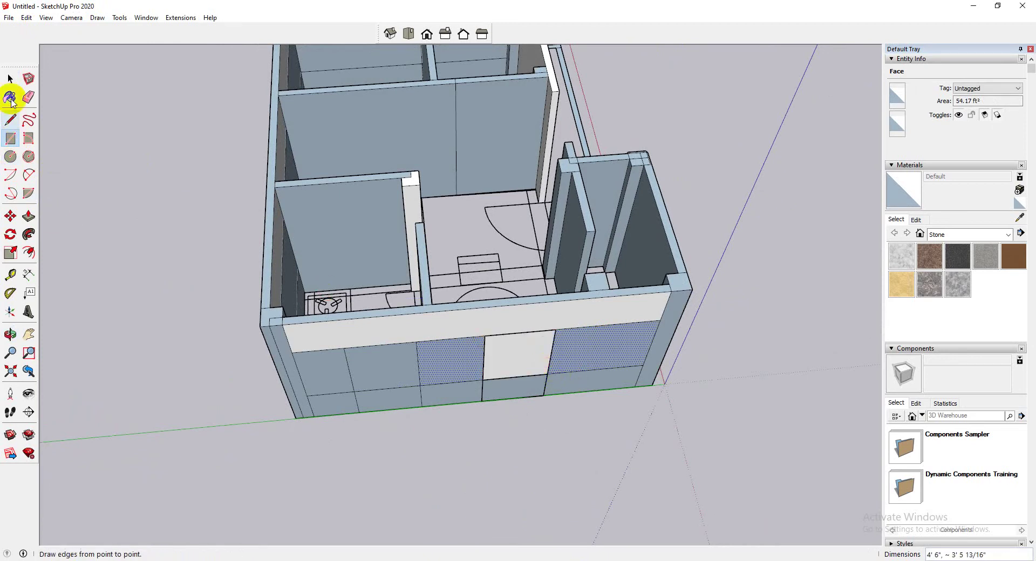
mouse_move(733, 254)
middle_down()
mouse_move(671, 81)
mouse_move(789, 116)
middle_up()
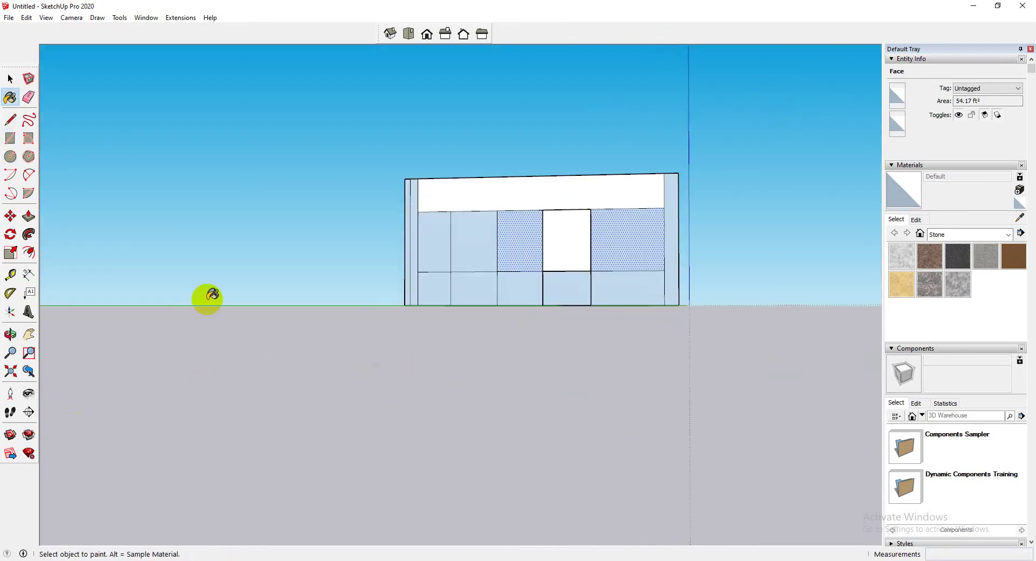
click(9, 79)
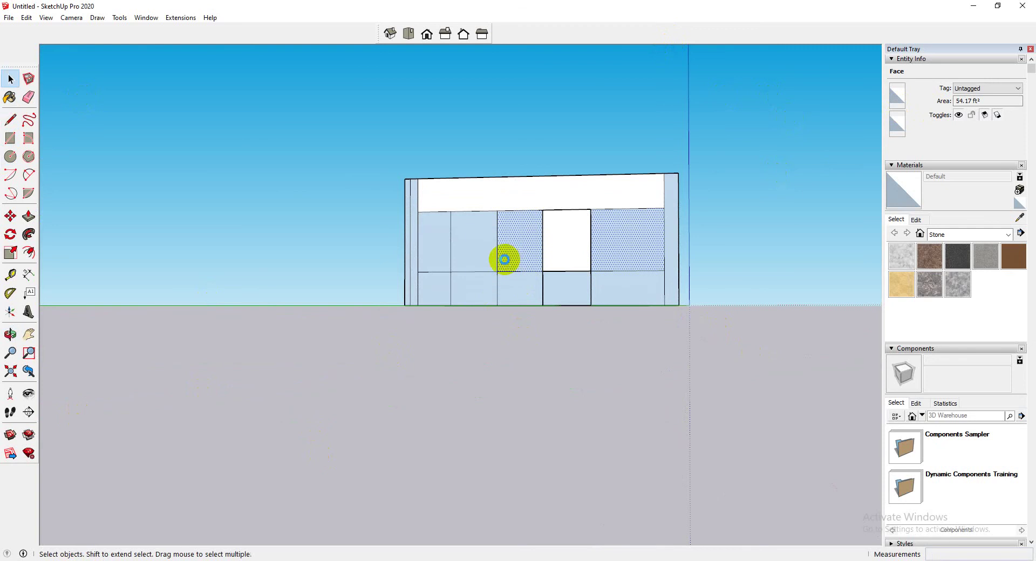
triple_click(491, 264)
click(990, 234)
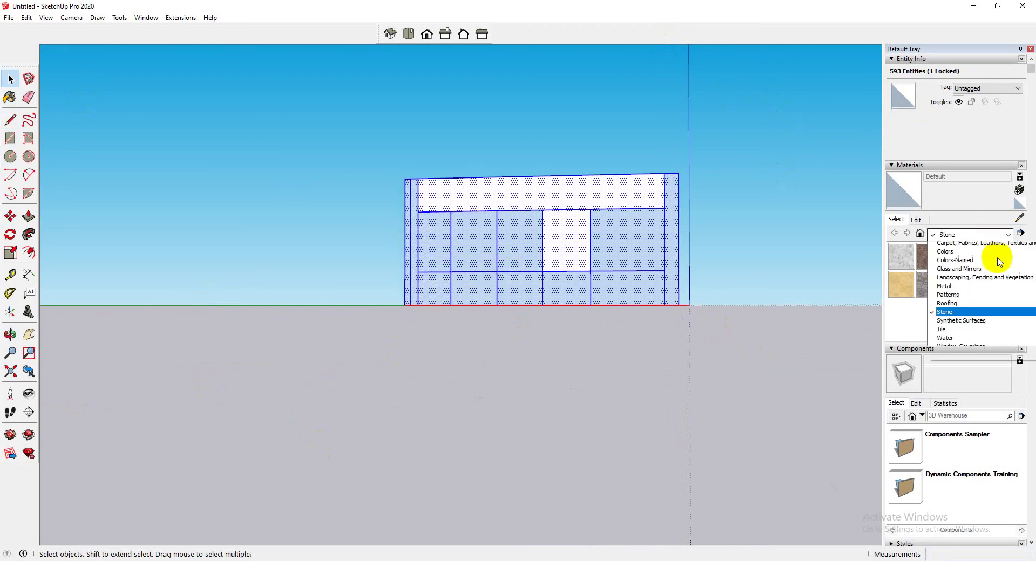
click(955, 272)
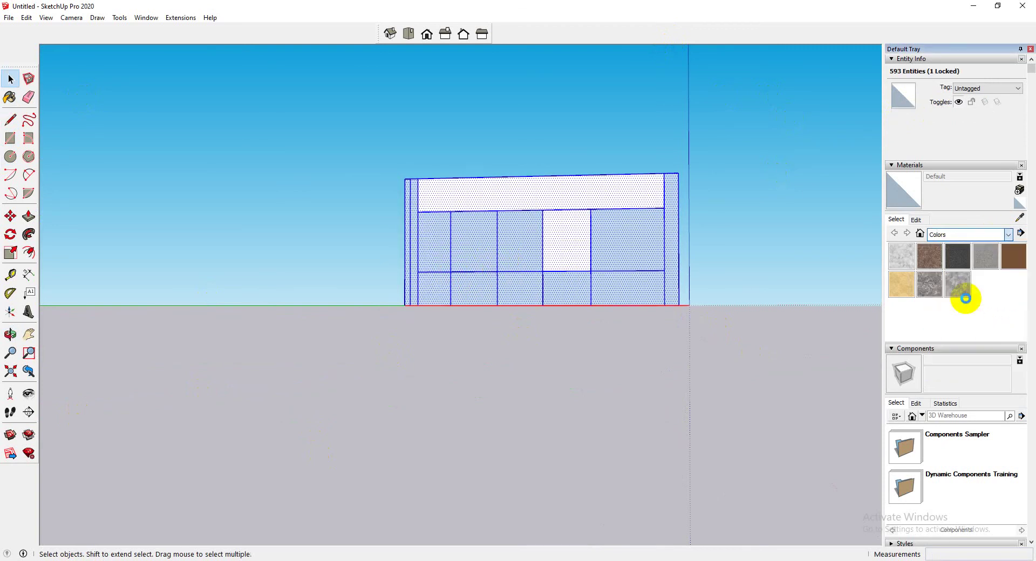
click(1019, 216)
click(580, 185)
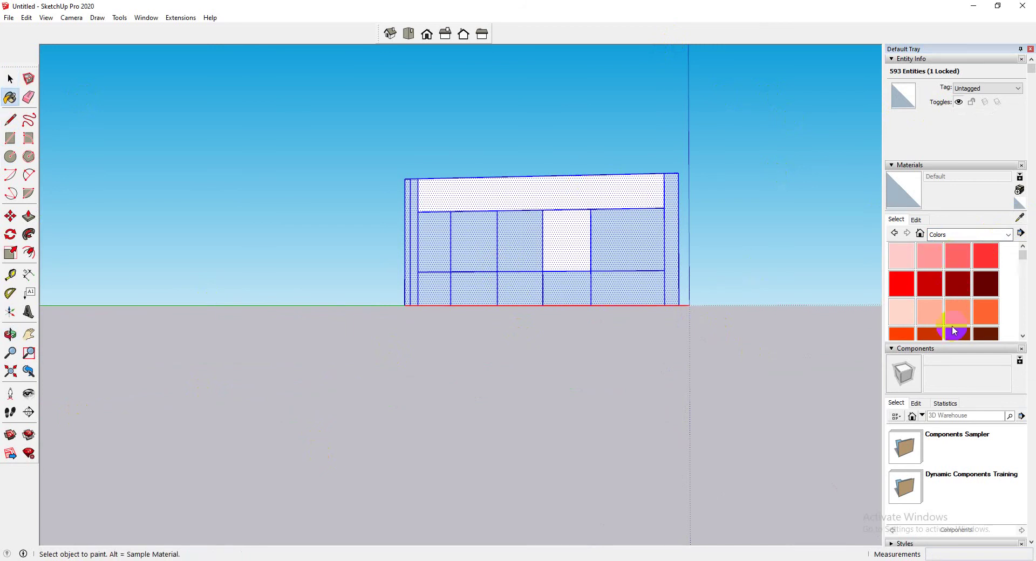
scroll(925, 314, down, 2)
scroll(906, 302, down, 2)
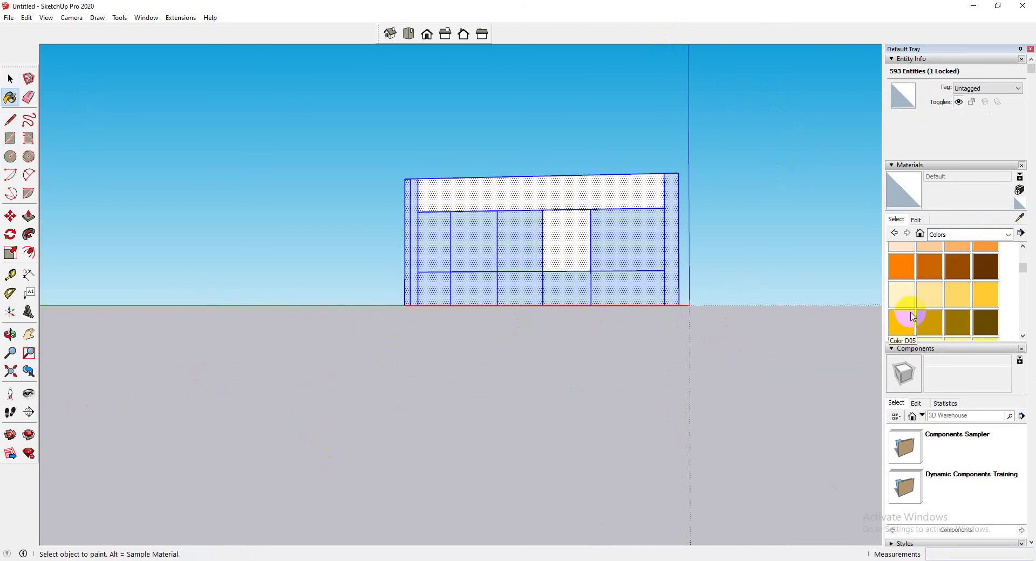
click(902, 296)
click(641, 253)
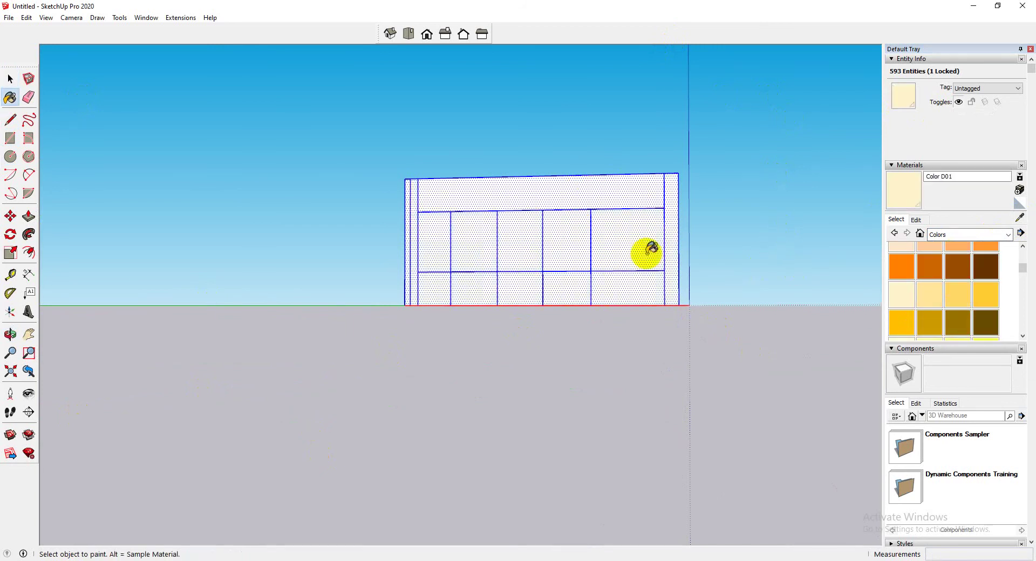
Switch Color D01's colour picker to RGB and set the material to R 255, G 242, B 240.
click(916, 220)
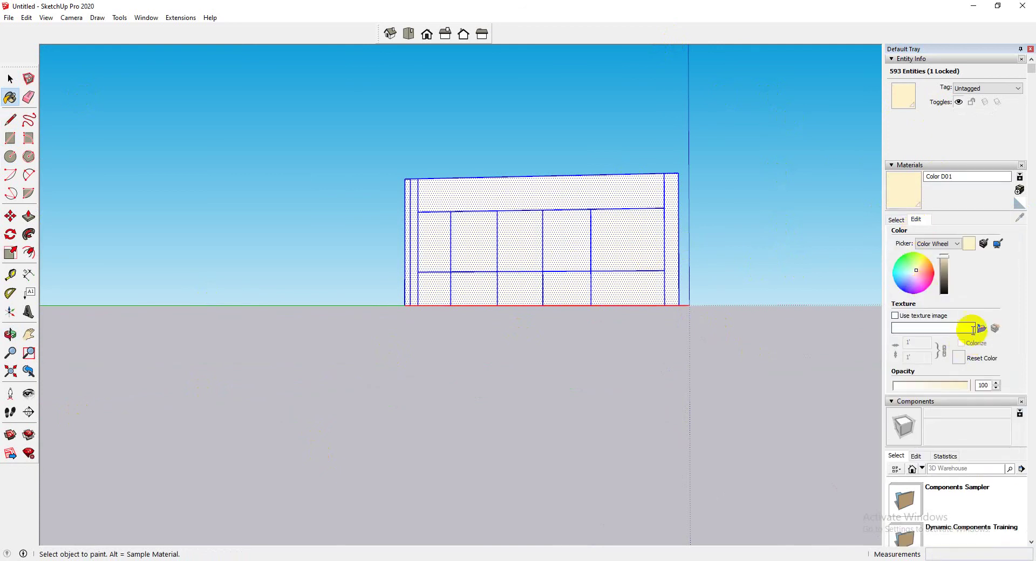
click(939, 243)
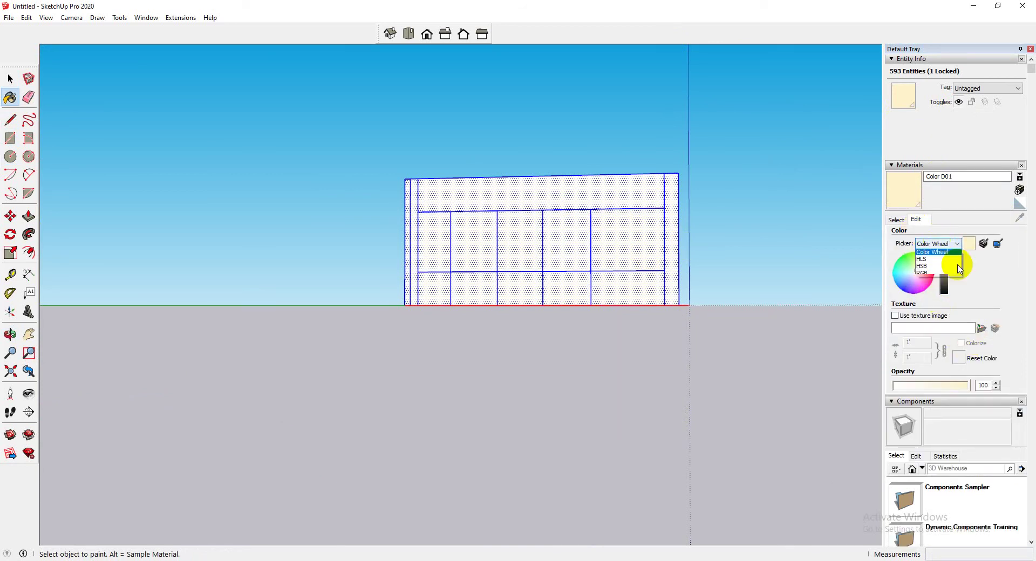
click(939, 253)
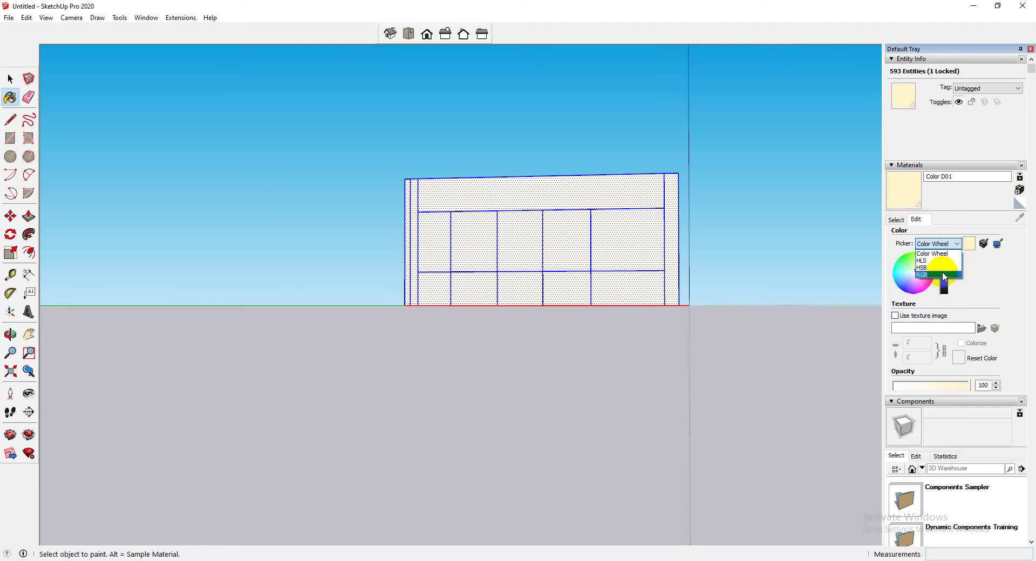
click(943, 276)
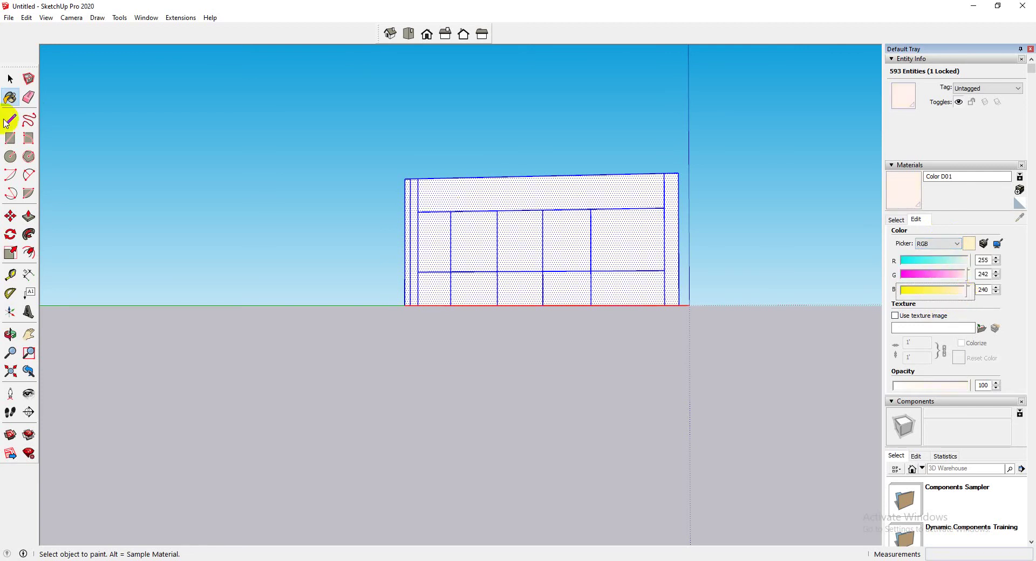
Clear the selection, select the dining area's window face on the end wall, and examine the repainted house from above.
click(9, 79)
click(544, 166)
middle_drag(545, 167, 610, 421)
click(589, 287)
scroll(597, 308, up, 3)
click(606, 310)
scroll(606, 309, down, 3)
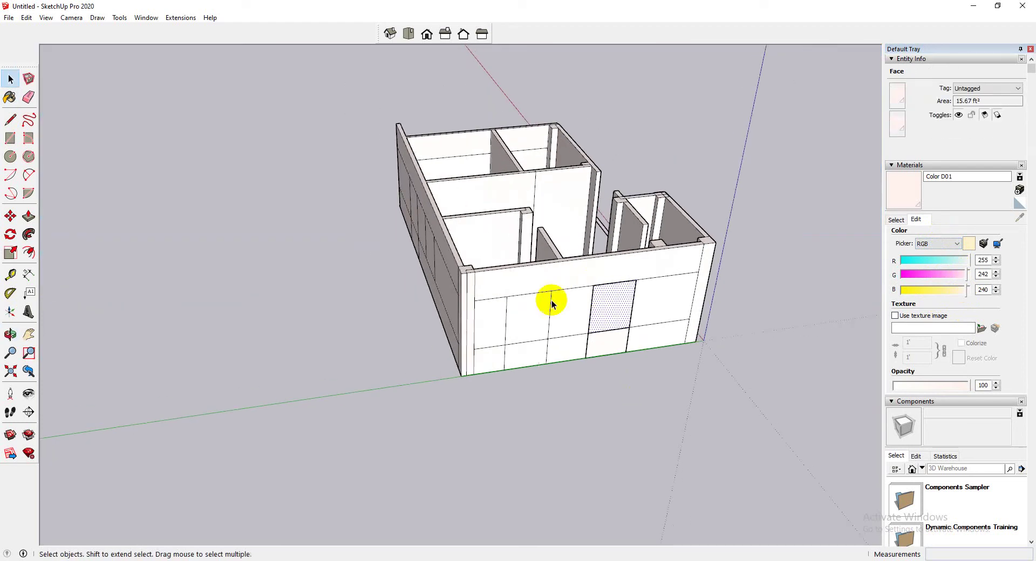
middle_drag(551, 304, 546, 386)
scroll(551, 353, up, 2)
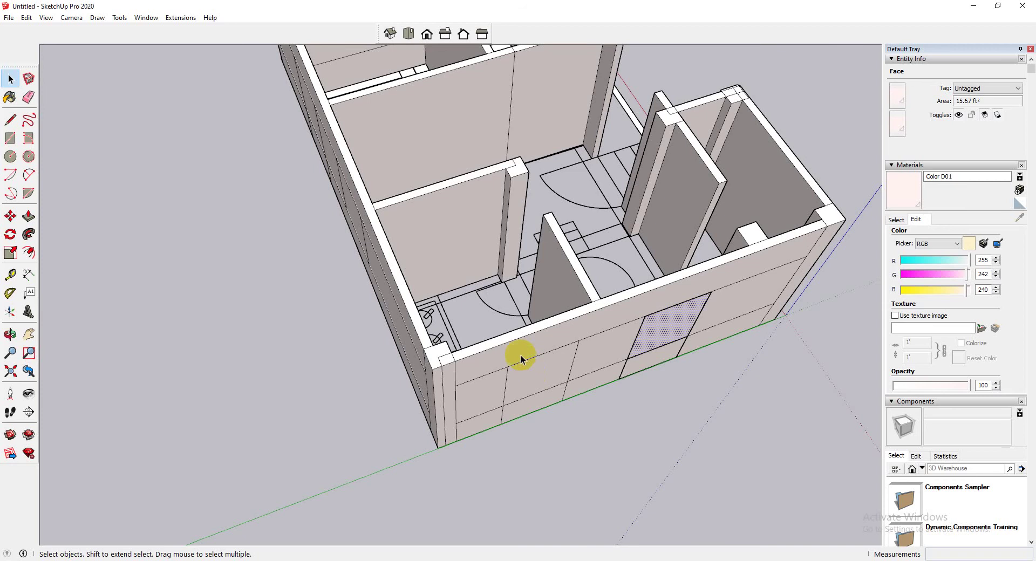
Draw a 2' 6" by 5" rectangle level with the wall tops, bridging the kitchen doorway between the column and the wall end.
scroll(583, 290, down, 2)
middle_drag(539, 258, 757, 303)
scroll(495, 215, down, 3)
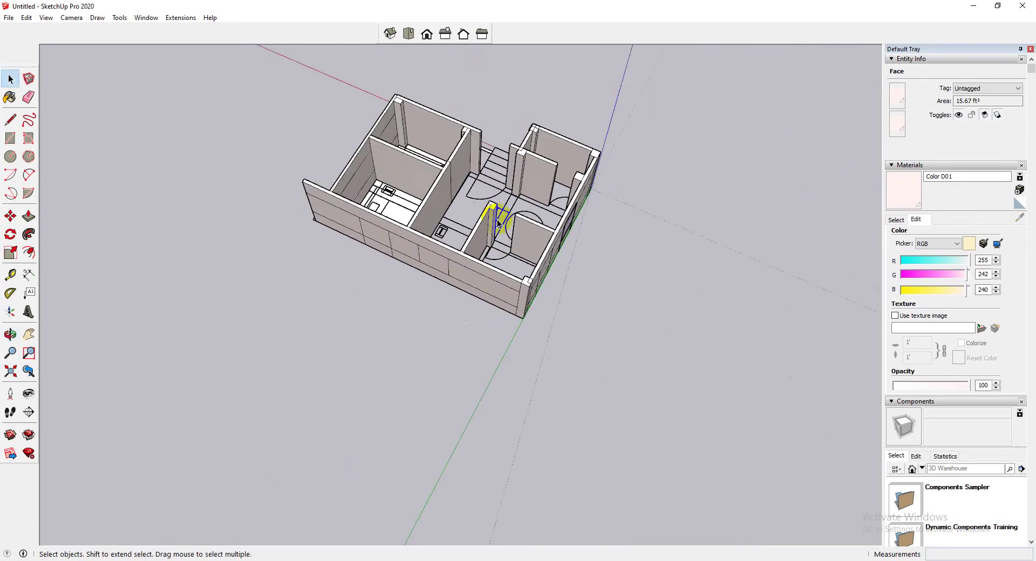
middle_drag(457, 221, 650, 274)
scroll(301, 242, up, 3)
middle_drag(300, 243, 523, 298)
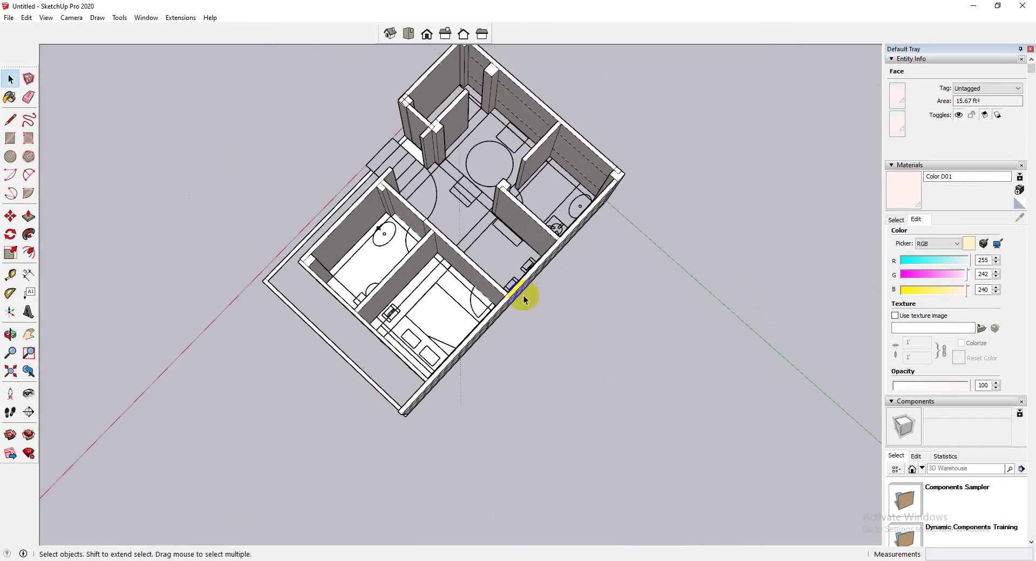
scroll(547, 197, up, 5)
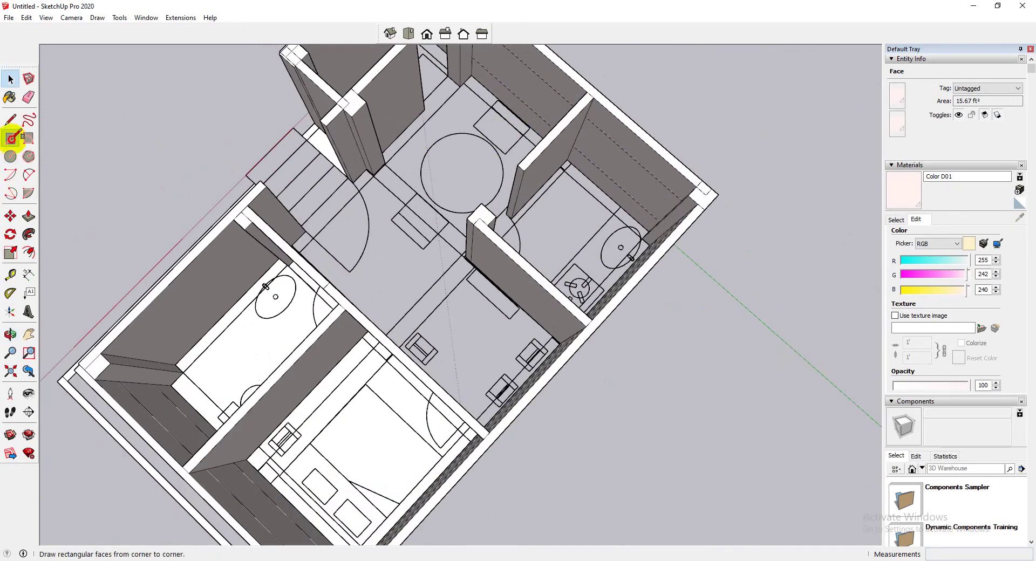
click(10, 137)
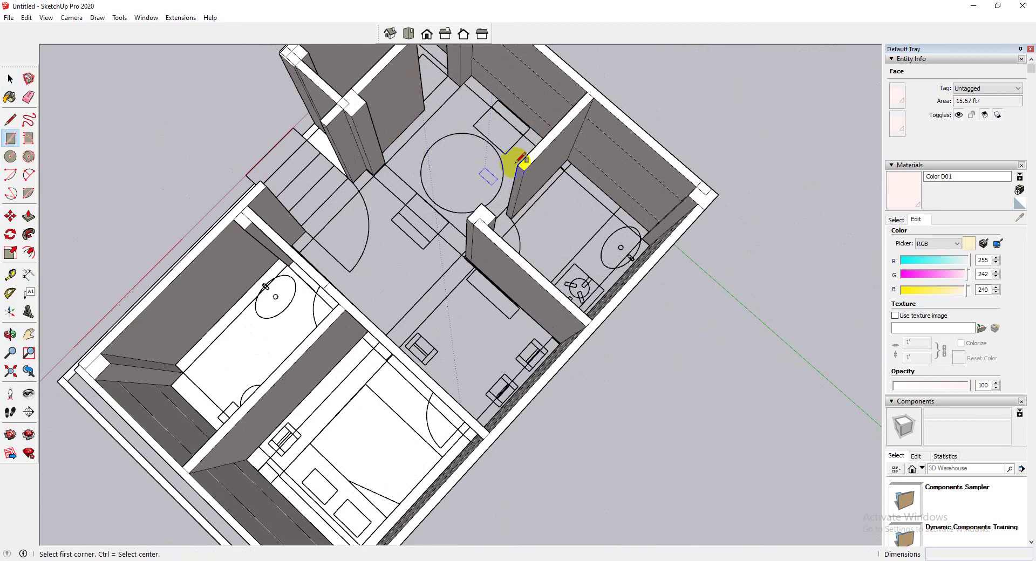
click(481, 203)
click(523, 170)
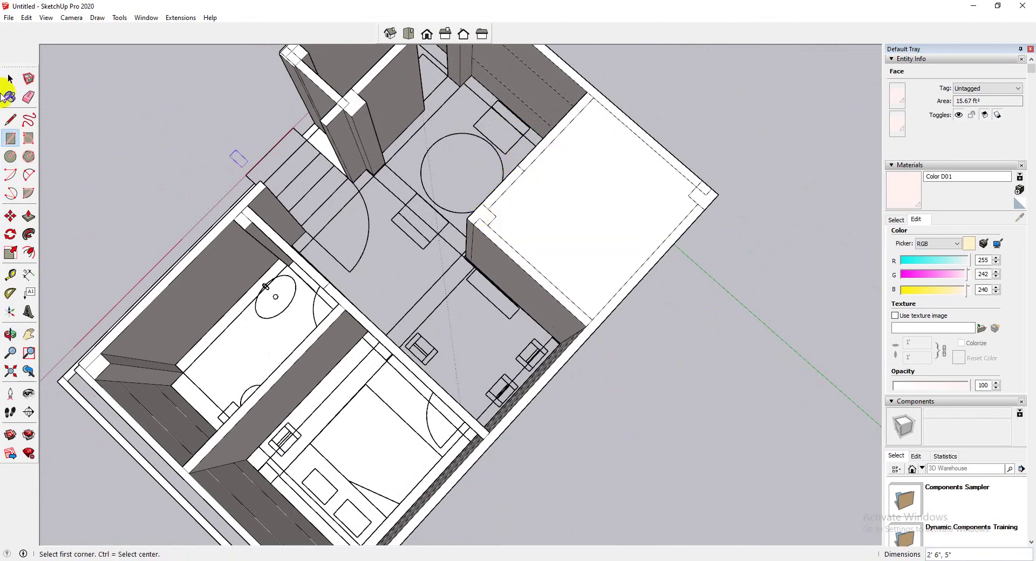
Delete the unwanted face that covers the kitchen at the wall tops.
scroll(446, 63, down, 4)
scroll(439, 81, up, 6)
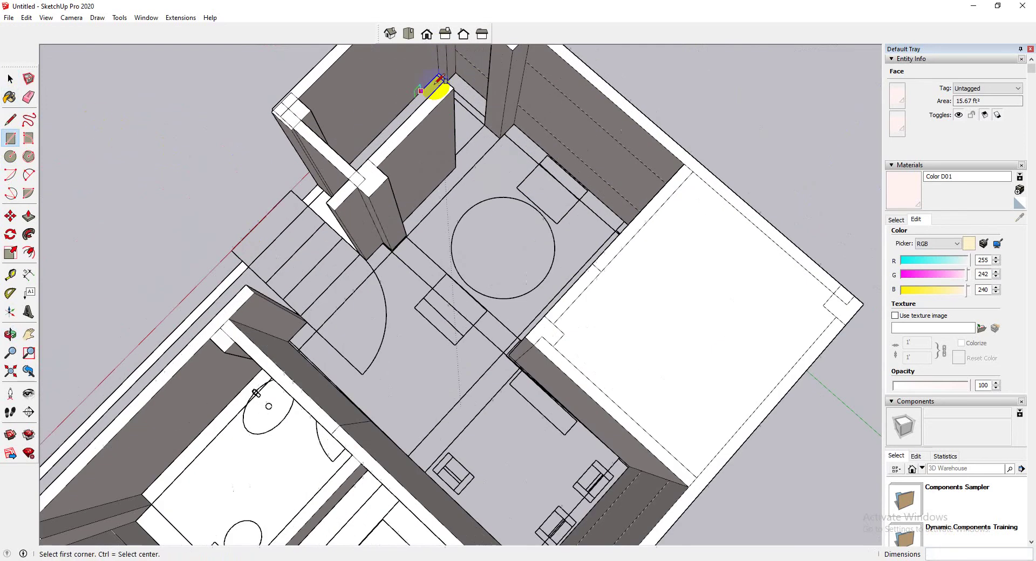
click(10, 78)
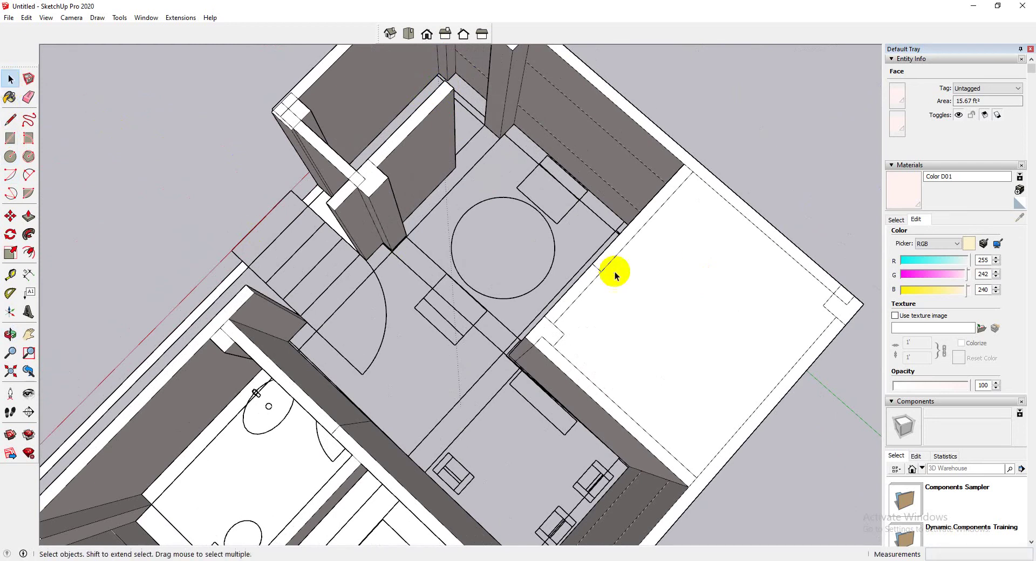
click(637, 294)
right_click(637, 294)
click(619, 310)
Push/Pull the rectangle over the kitchen doorway 2' 6" downward to form the wall above the door.
mouse_move(620, 309)
middle_down()
mouse_move(571, 318)
mouse_move(164, 247)
middle_up()
scroll(469, 431, up, 3)
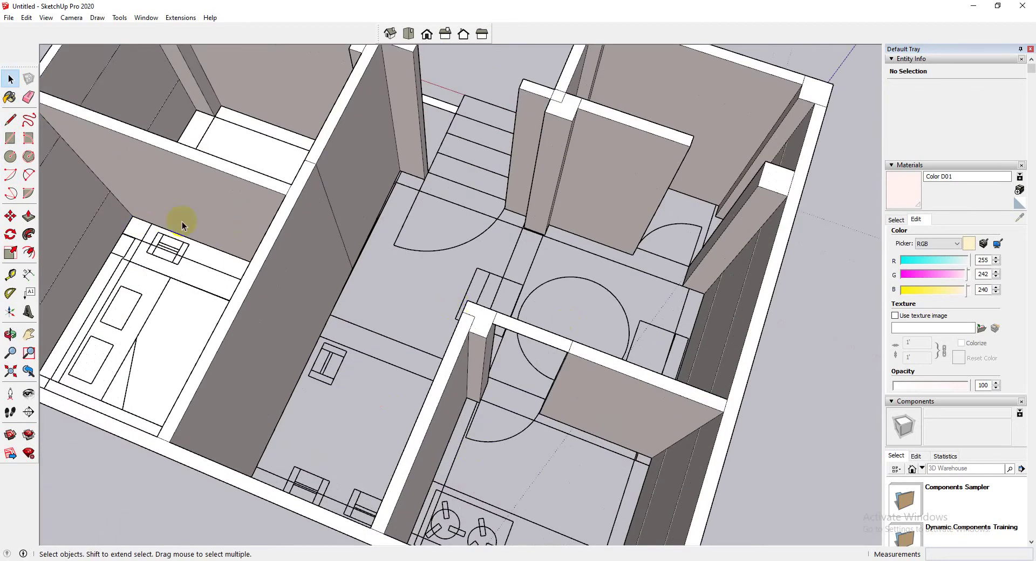
click(29, 216)
drag(584, 374, 723, 354)
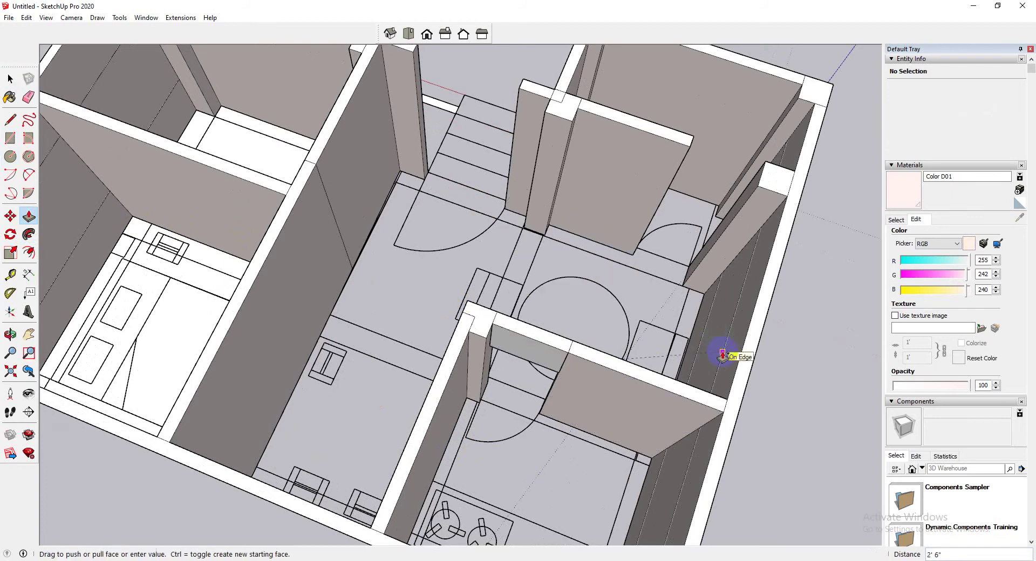
Bridge the small corner room's doorway with a rectangle at wall-top level and Push/Pull it down 2' 6", matching the kitchen's door header.
click(11, 138)
click(693, 135)
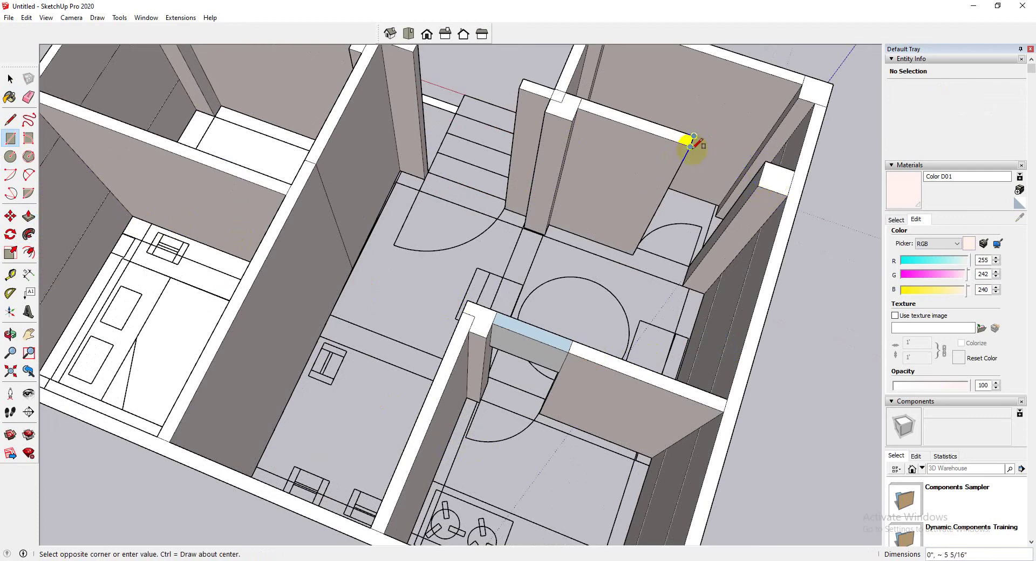
click(768, 164)
click(29, 216)
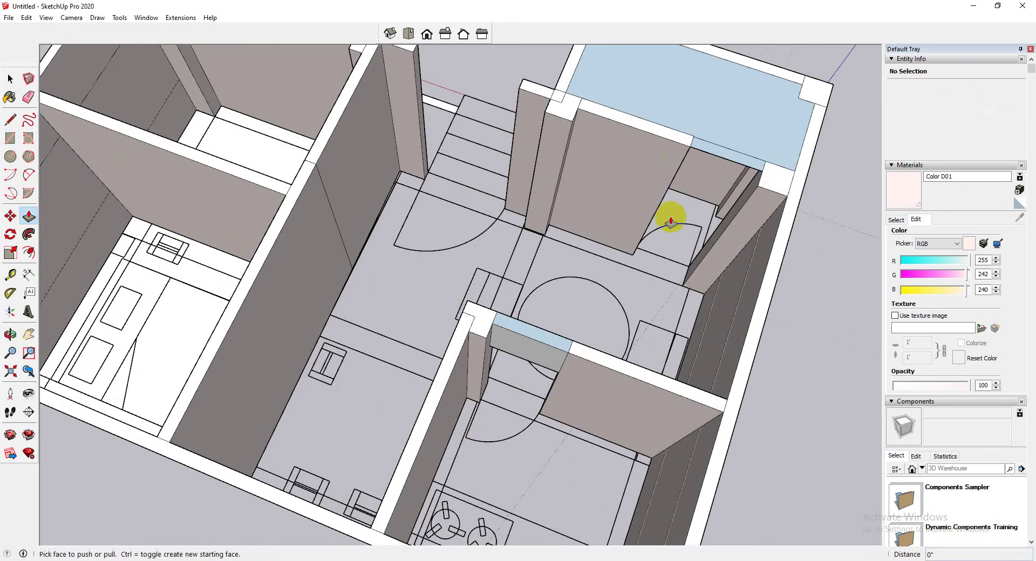
click(721, 156)
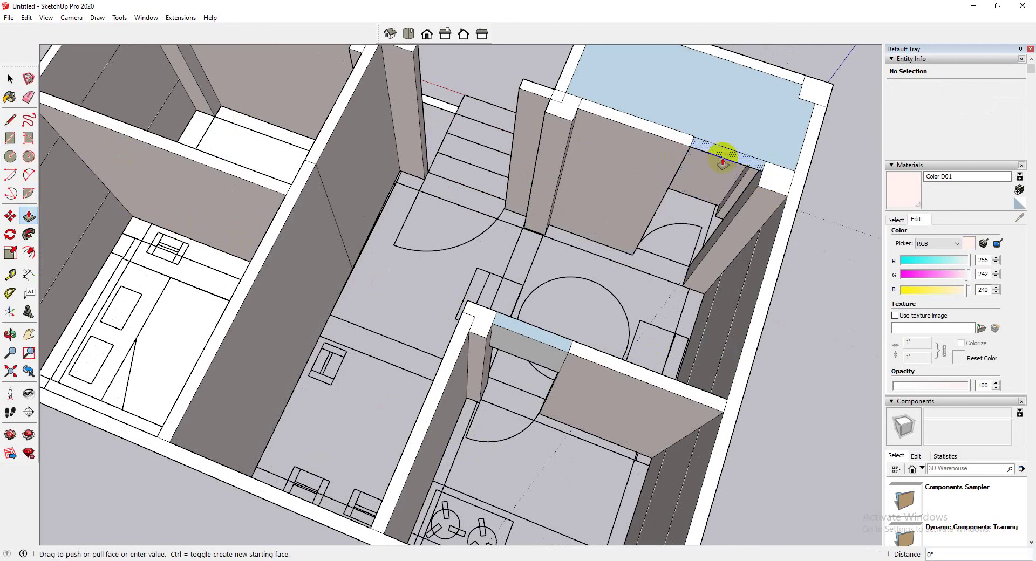
click(541, 369)
Delete the unwanted face that covers the small corner room at the wall tops.
scroll(677, 146, down, 4)
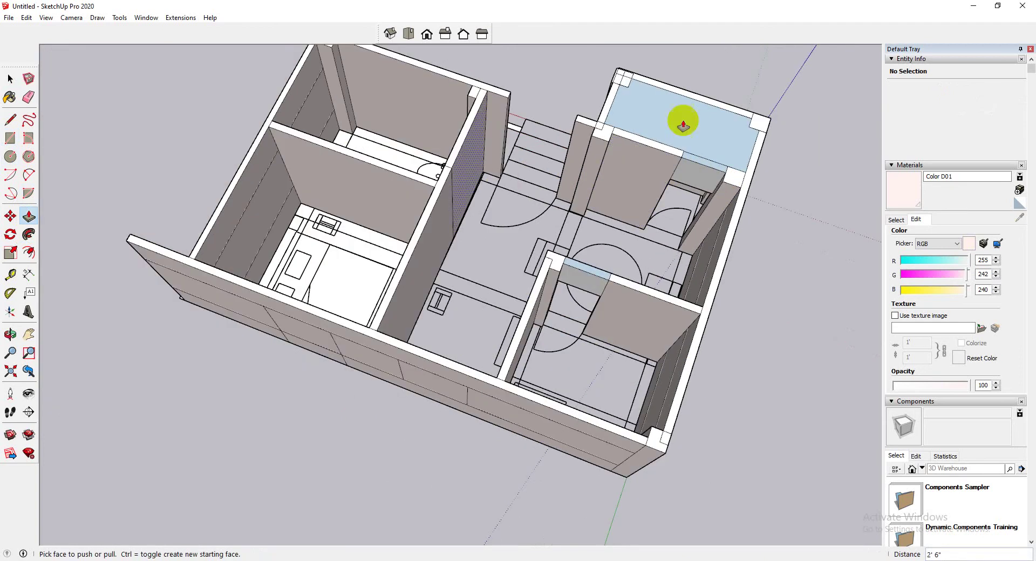
key(space)
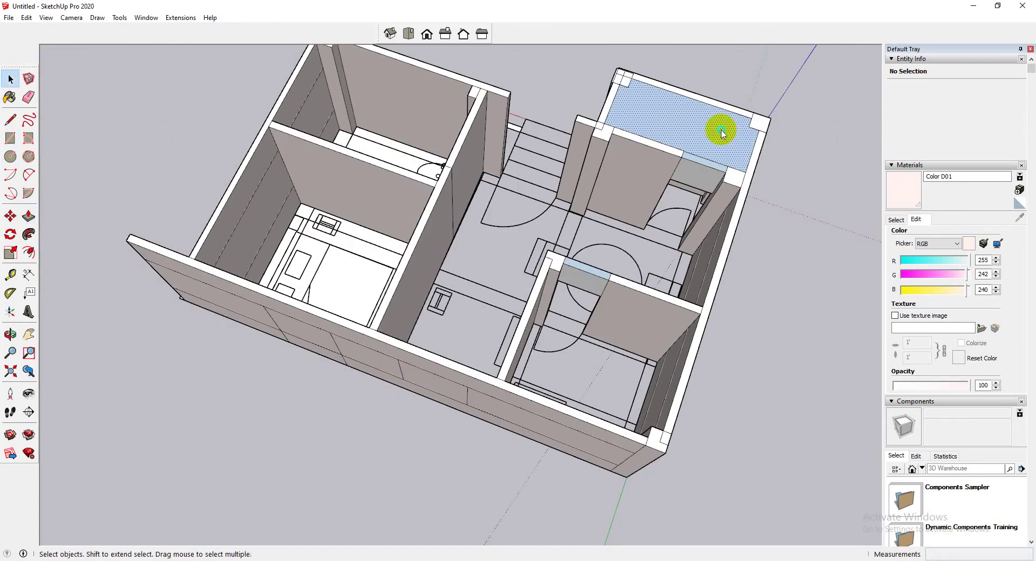
right_click(724, 132)
click(746, 149)
Draw edges on the bathroom's inner wall, upward from both ends of the door swing and across at 7', to outline the doorway.
scroll(440, 270, up, 8)
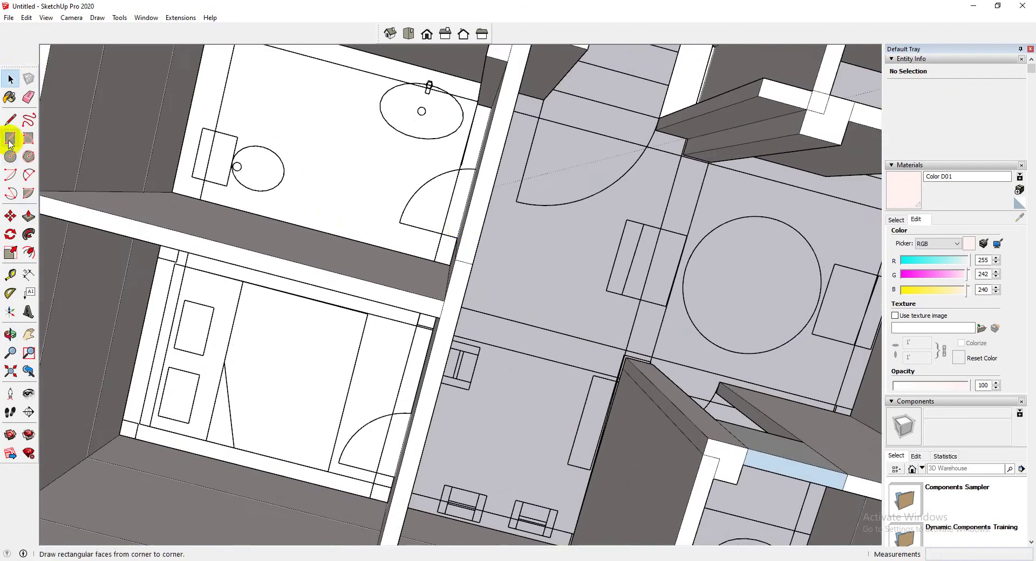
click(10, 139)
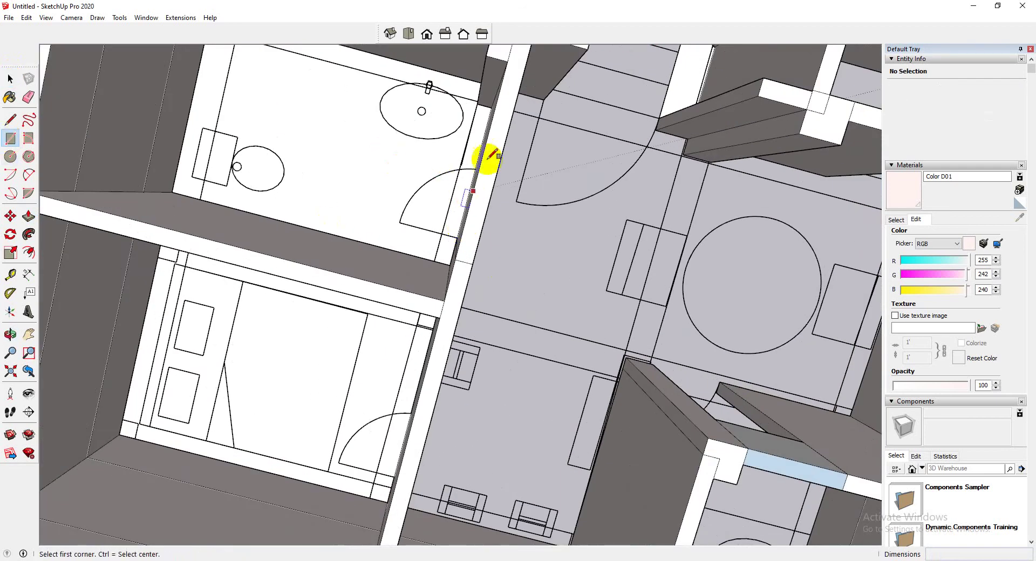
scroll(452, 215, up, 1)
middle_drag(452, 215, 389, 218)
click(10, 119)
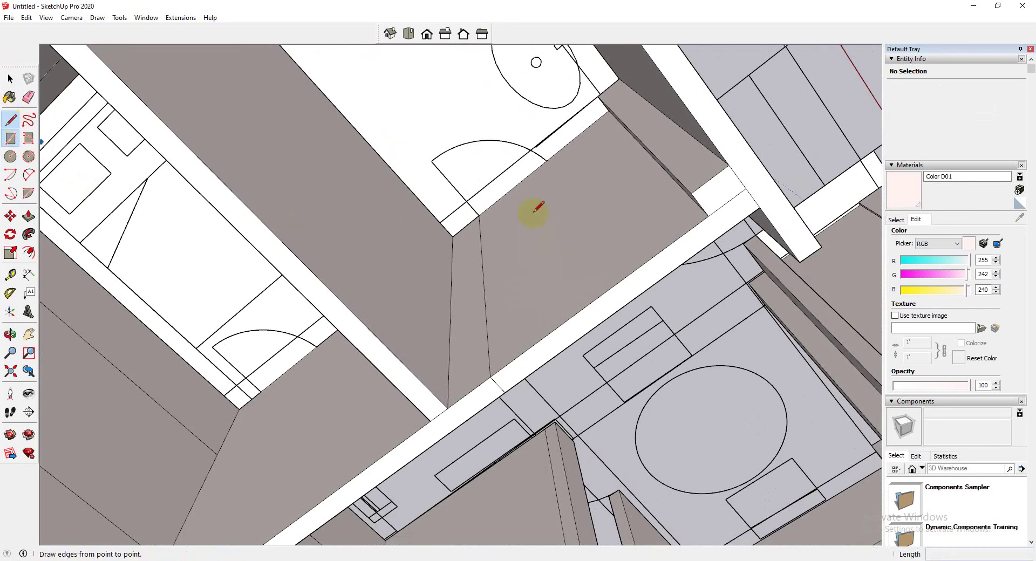
click(478, 214)
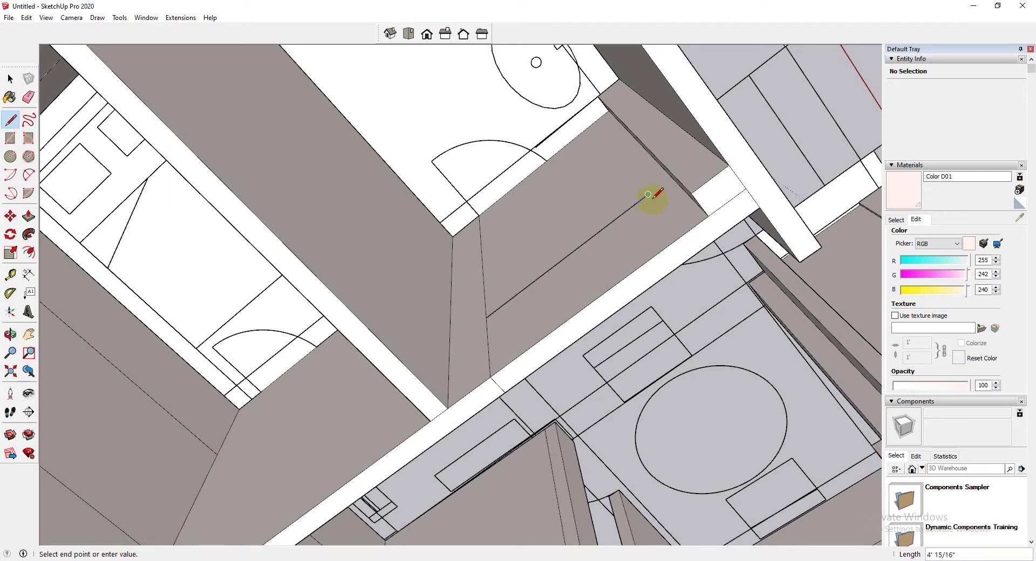
click(545, 159)
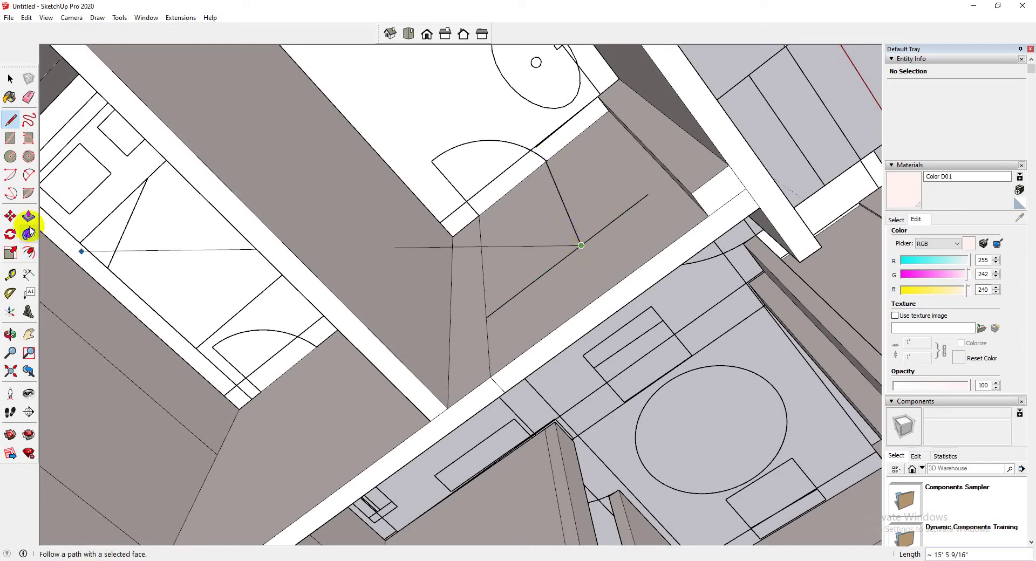
click(28, 216)
scroll(427, 245, up, 3)
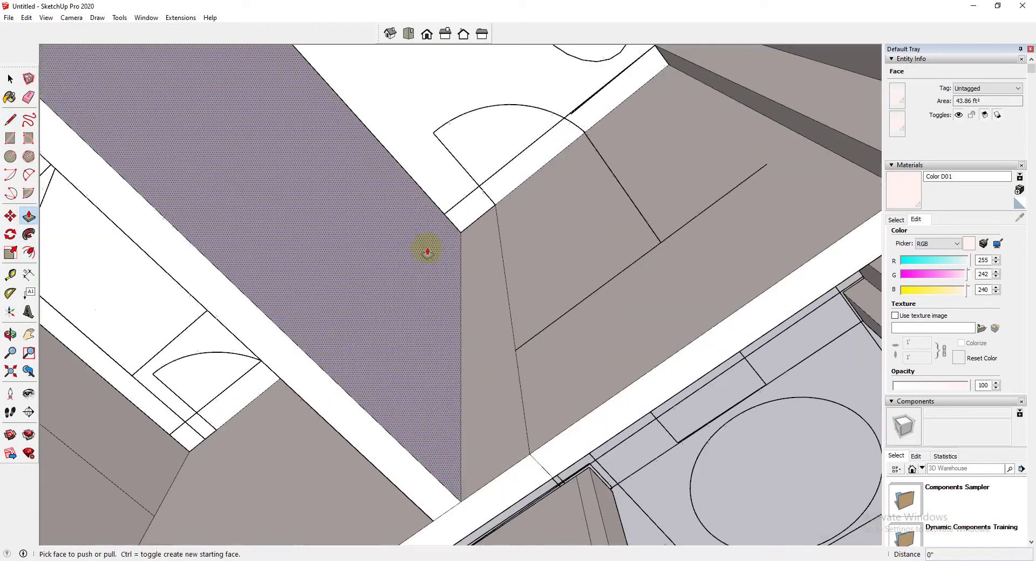
click(11, 138)
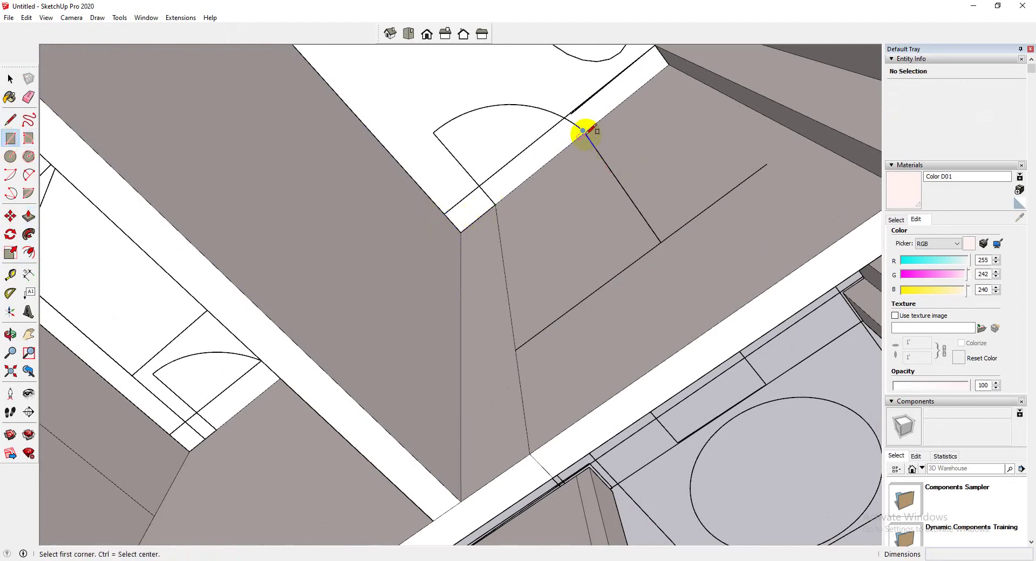
click(583, 130)
scroll(553, 200, up, 1)
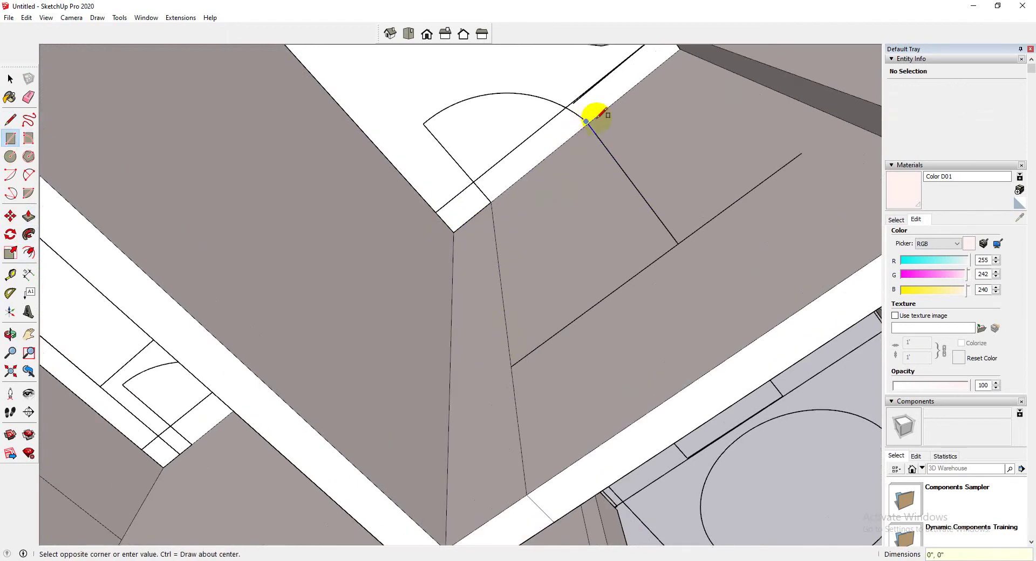
key(Escape)
scroll(594, 120, up, 3)
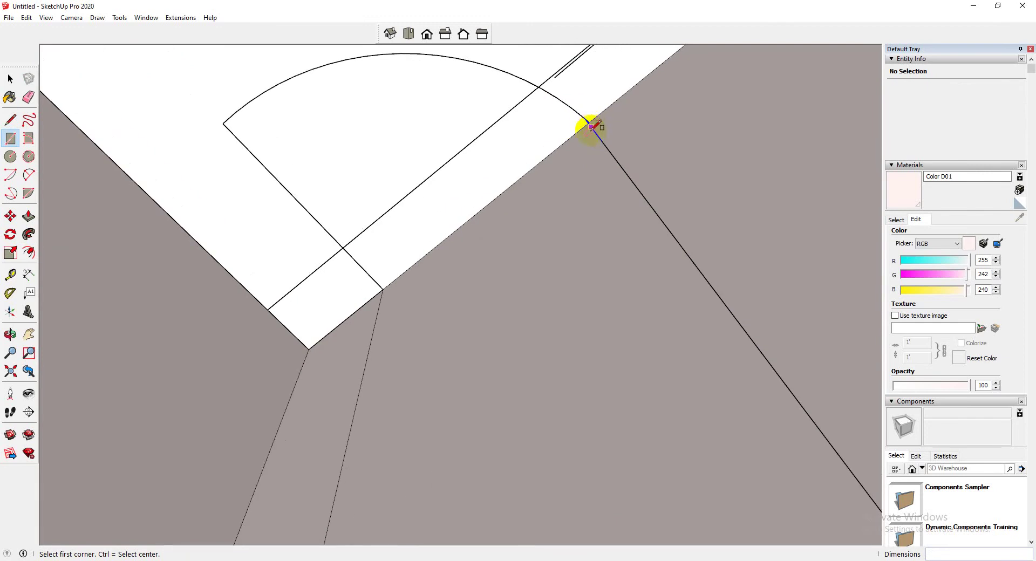
middle_drag(591, 127, 727, 21)
scroll(398, 208, down, 5)
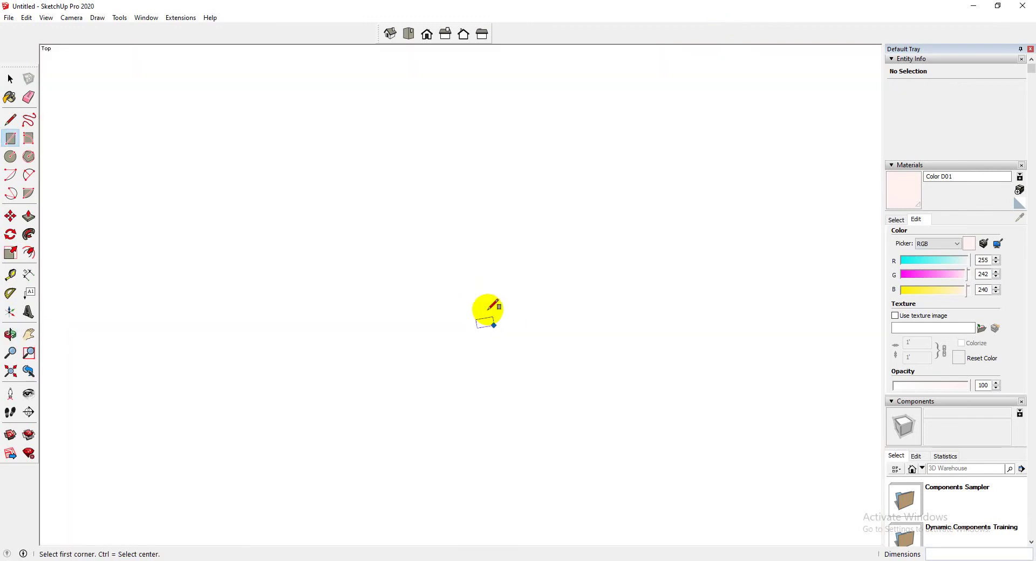
click(28, 374)
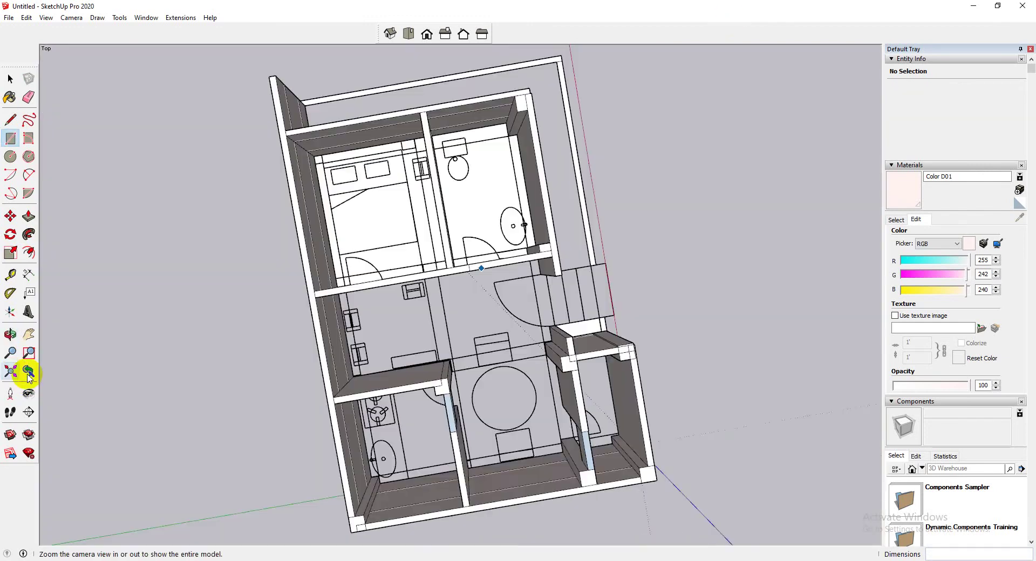
Draw a rectangle 7' by about 2' 5 7/16" over the bathroom door outline and Push/Pull it 5" through the wall to open the doorway.
scroll(468, 232, up, 5)
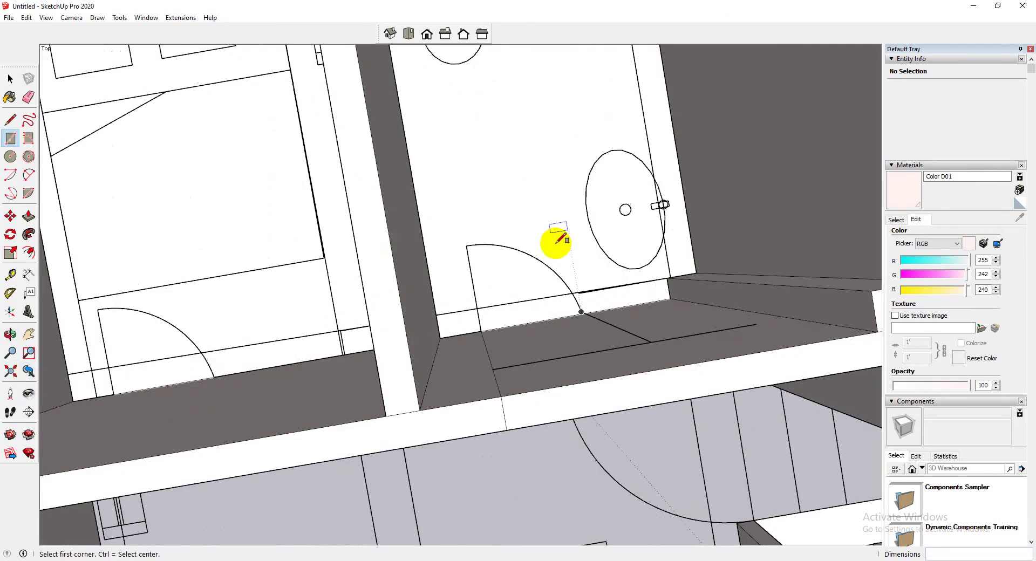
click(480, 330)
click(651, 341)
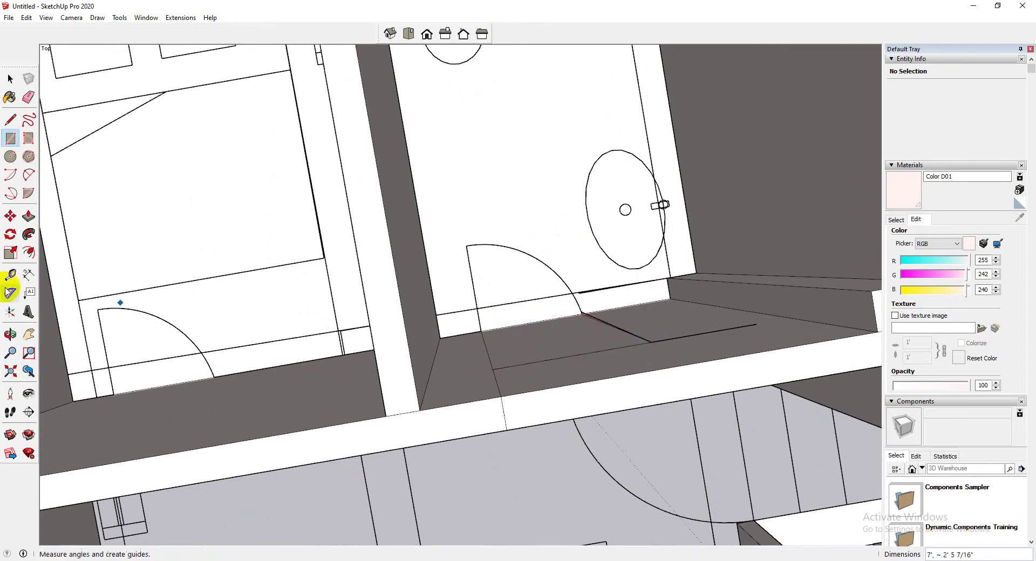
click(28, 217)
drag(556, 356, 550, 407)
scroll(550, 406, down, 10)
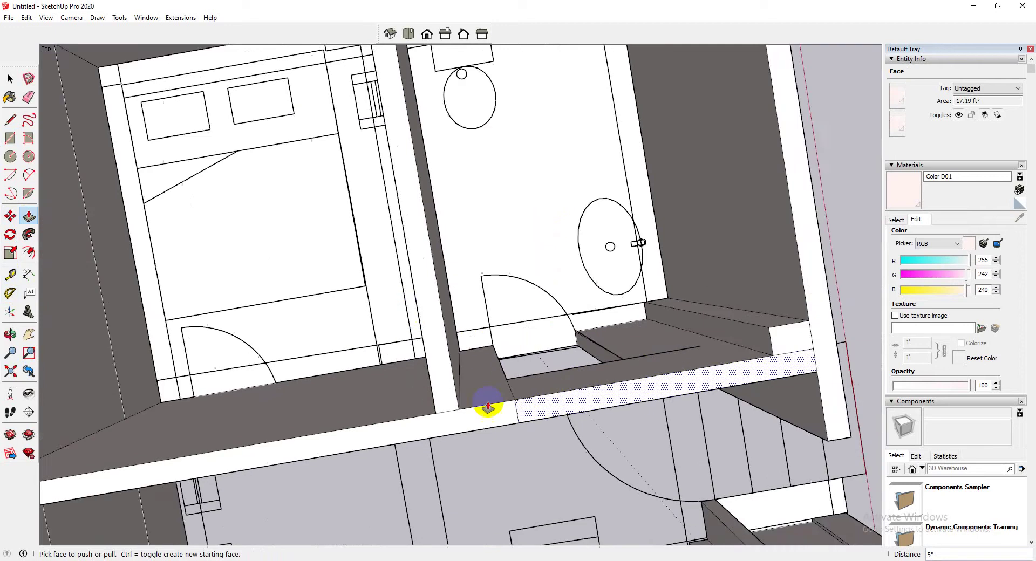
Begin an edge on the bedroom's inner wall at the hinge end of the door swing to outline the bedroom doorway.
scroll(385, 405, up, 3)
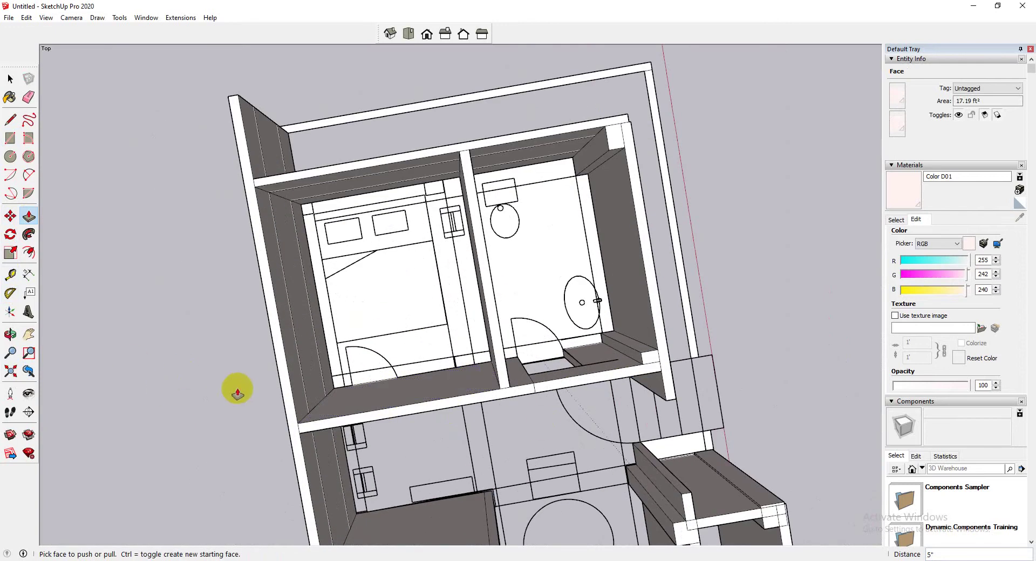
click(10, 119)
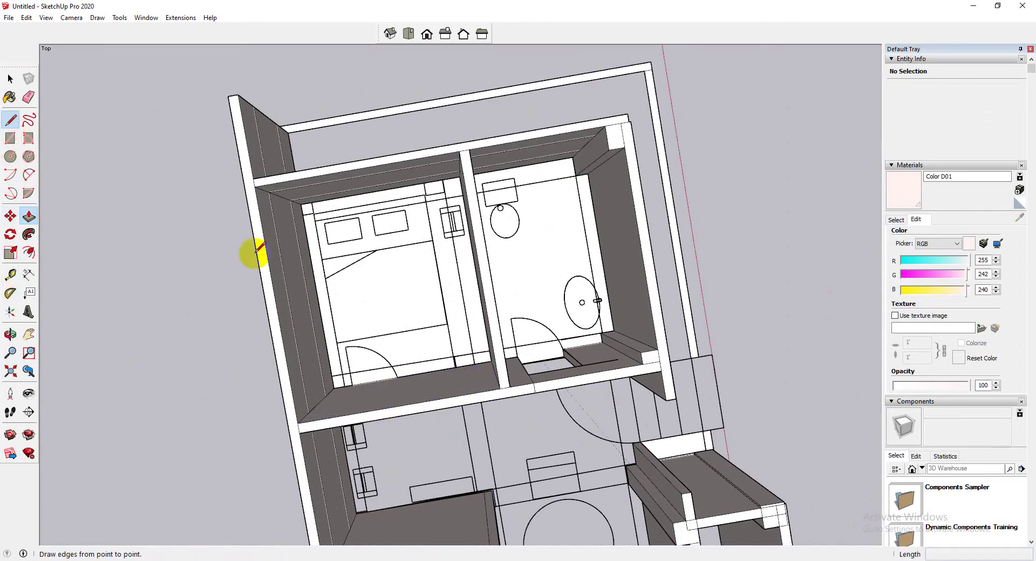
click(352, 384)
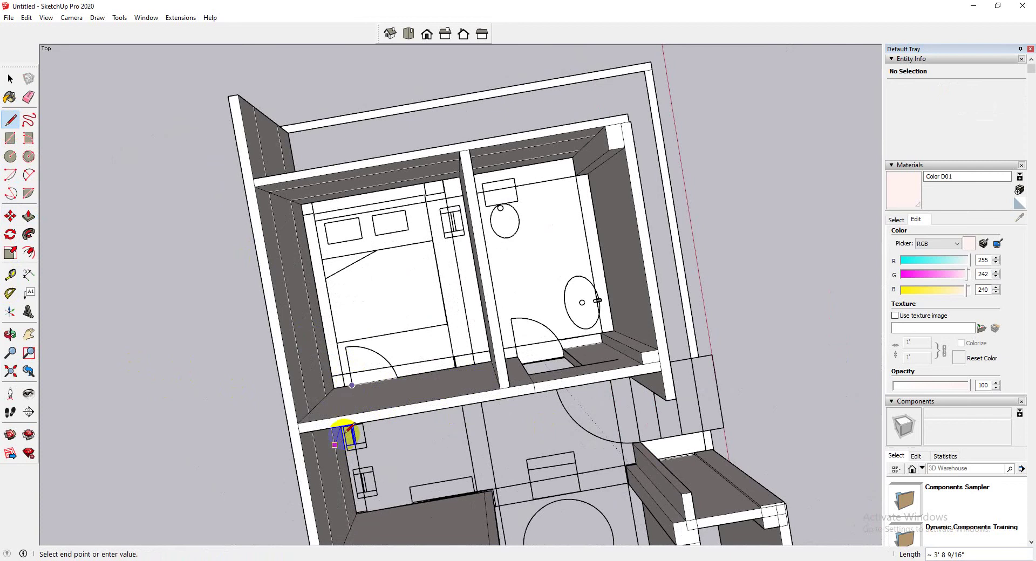
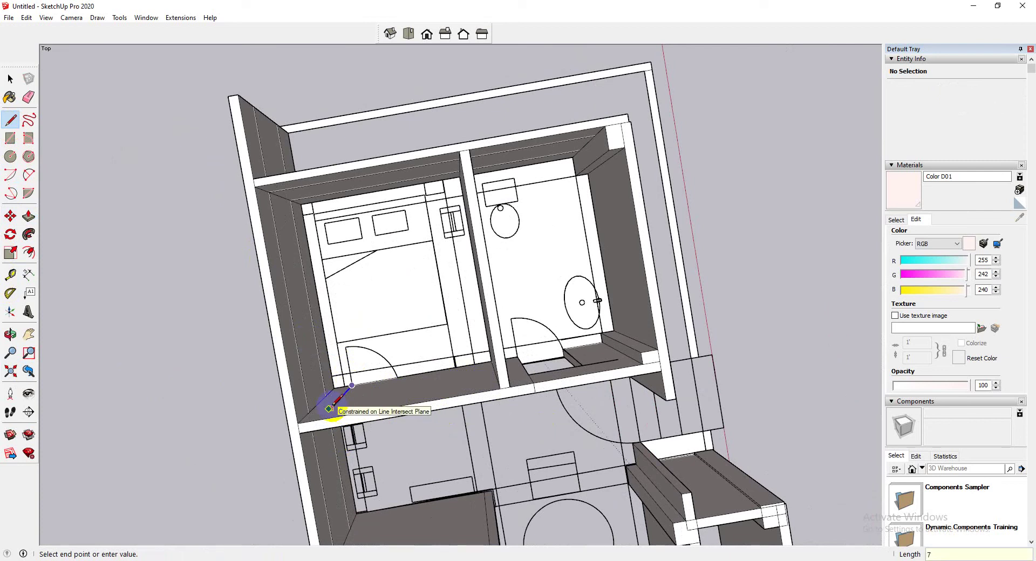
Complete the upright edge on the bedroom's inner wall at the hinge end of the door swing with a length of 7'.
click(331, 408)
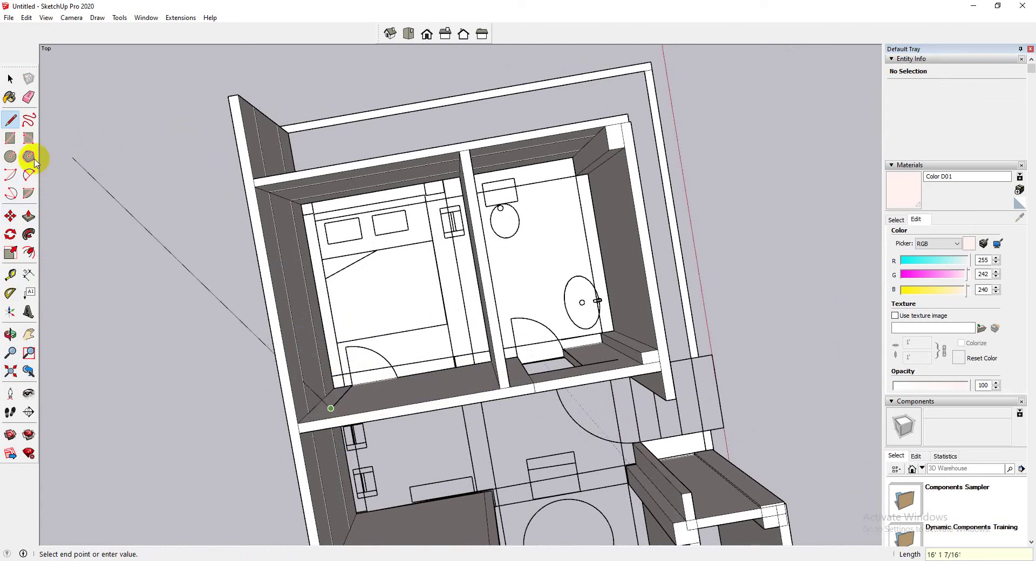
Try to draw a rectangle over the bedroom door outline on the inner wall and undo the attempt.
click(10, 137)
click(397, 376)
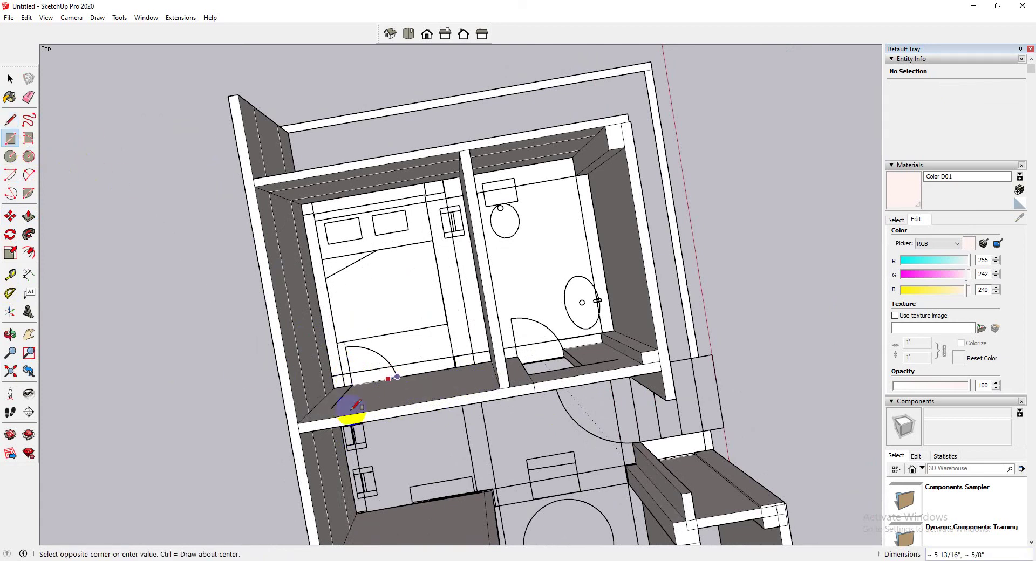
click(331, 408)
click(10, 335)
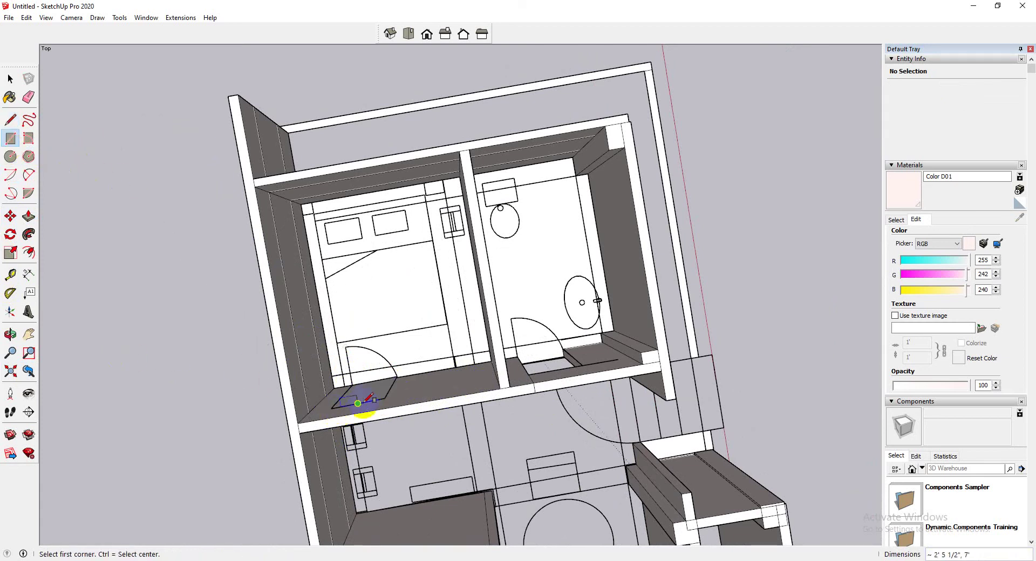
scroll(358, 405, up, 6)
drag(360, 360, 444, 337)
key(r)
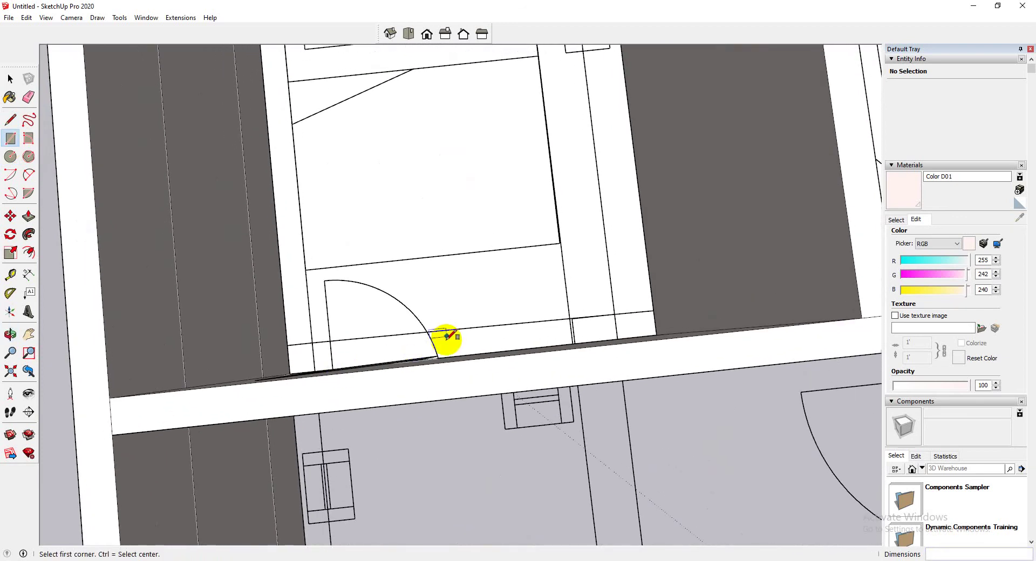
scroll(437, 351, up, 8)
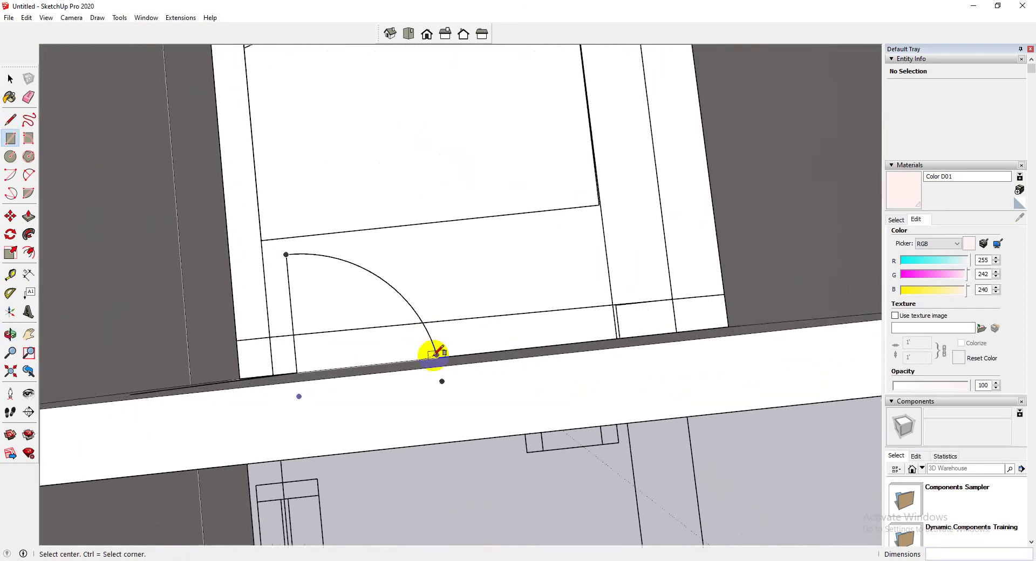
click(447, 362)
scroll(447, 361, down, 5)
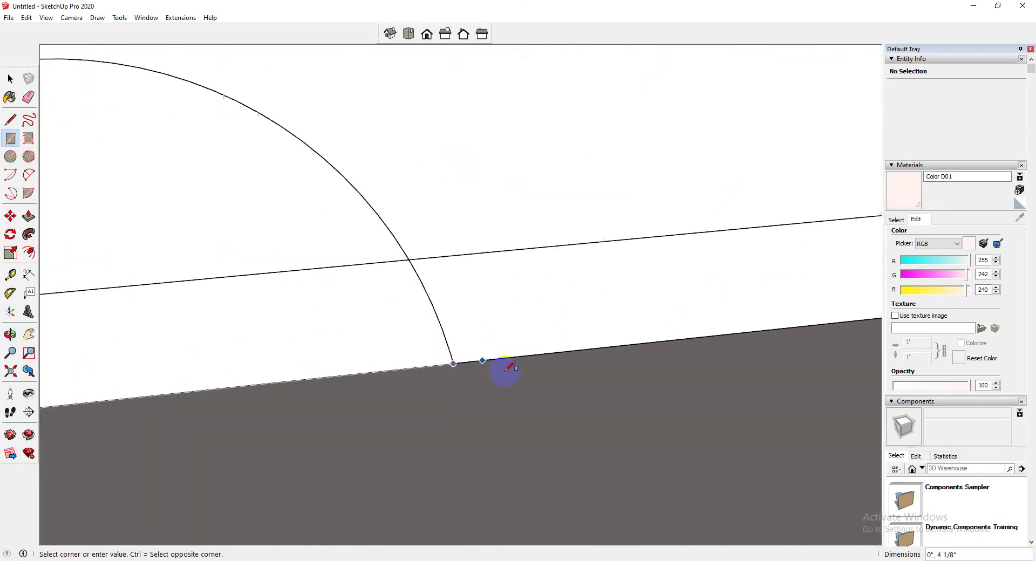
scroll(376, 418, down, 3)
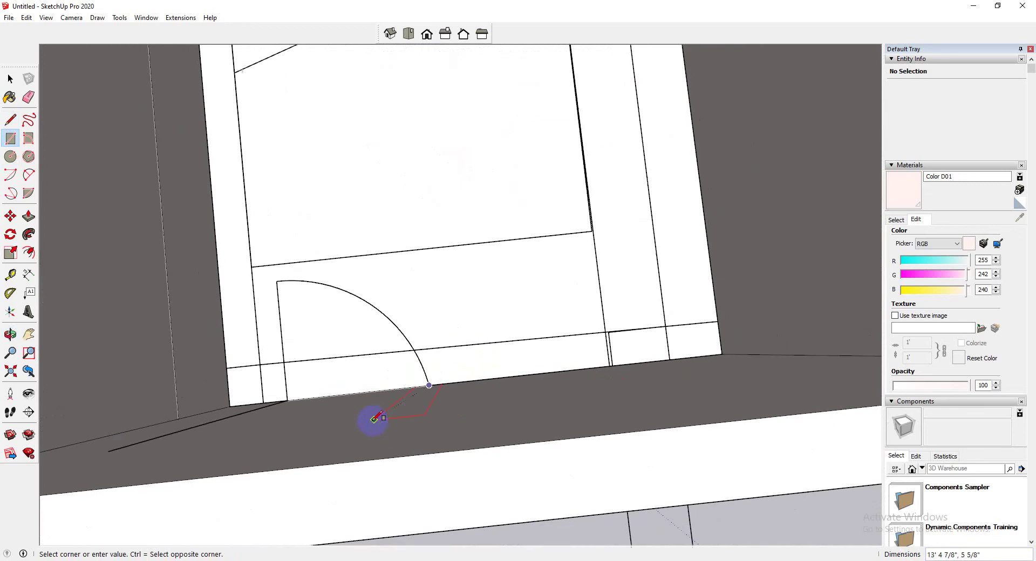
click(111, 450)
scroll(317, 423, down, 2)
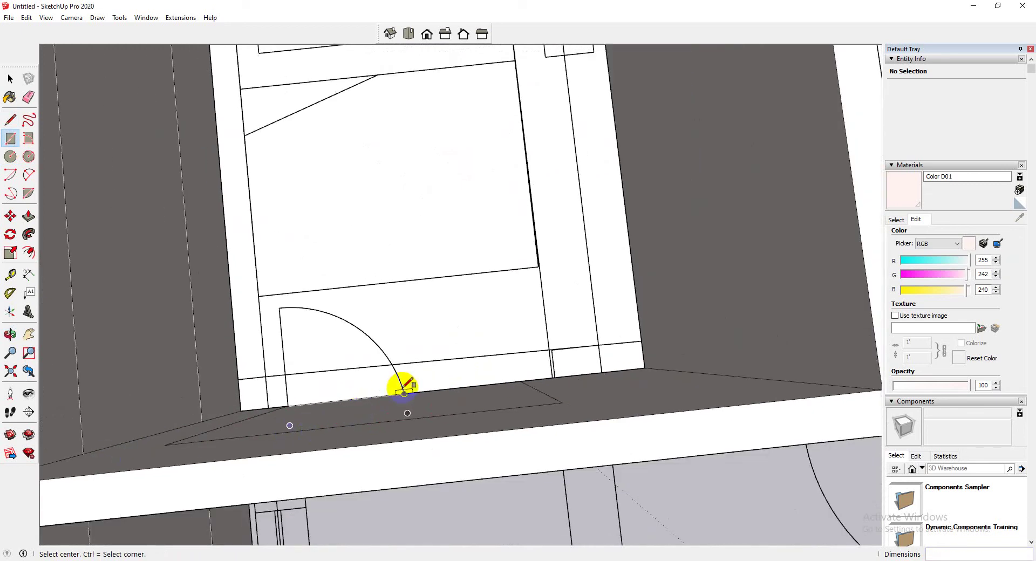
key(ctrl+z)
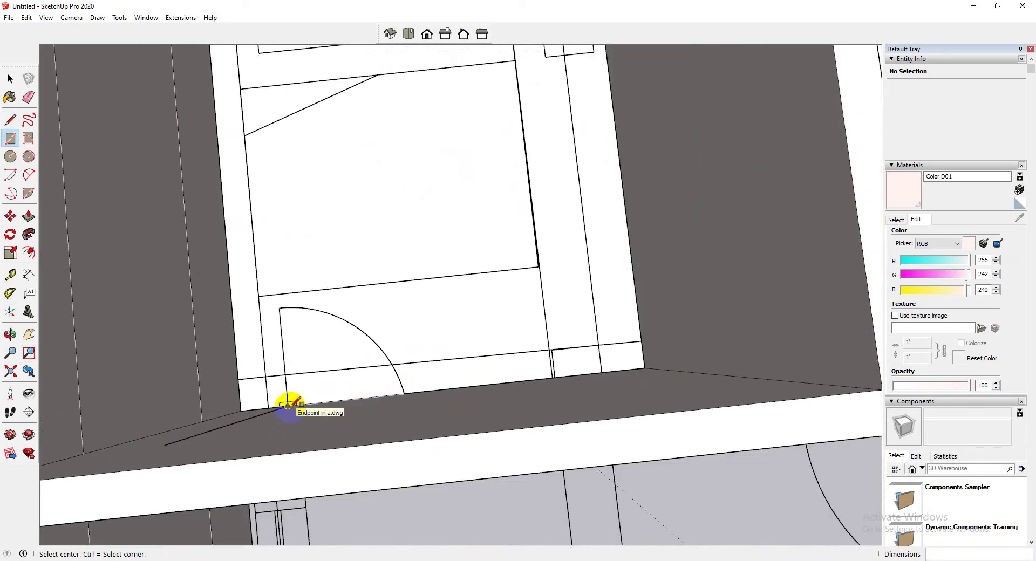
Draw an edge about 5' long across the bedroom's inner wall from the upper end of the 7' edge.
click(10, 119)
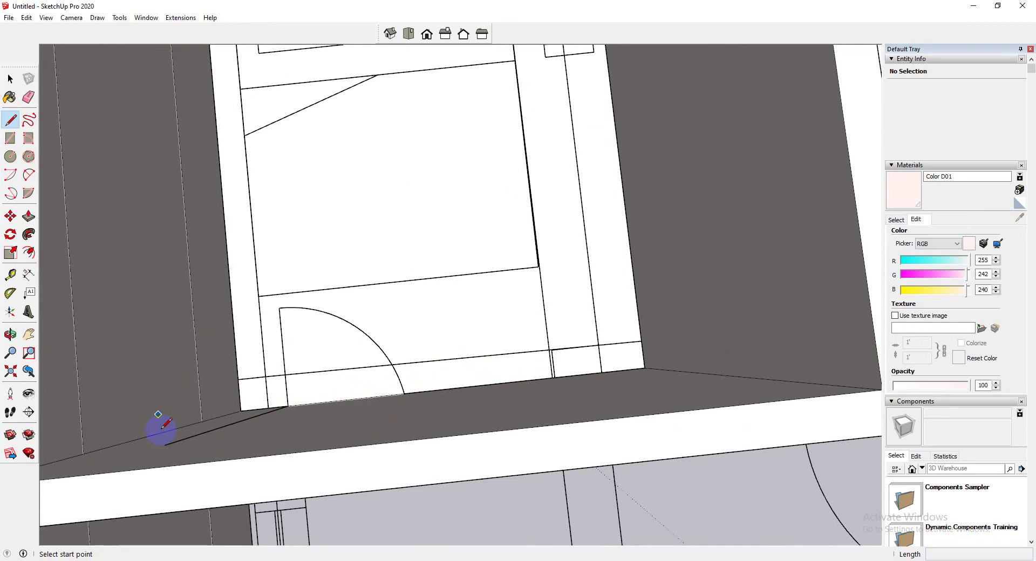
click(164, 446)
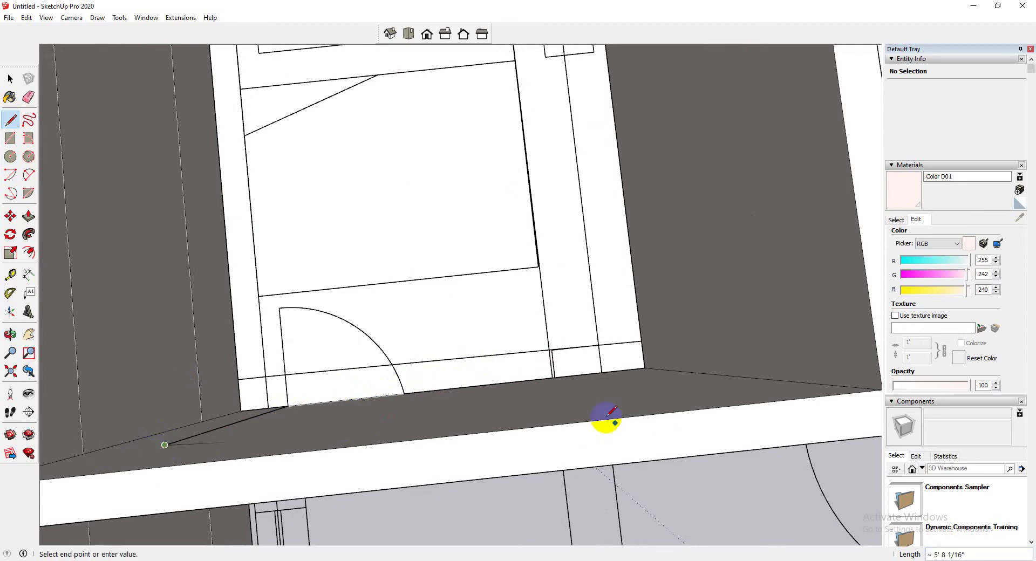
click(572, 401)
Draw a rectangle 7' by about 2' 6 3/8" over the bedroom door outline and Push/Pull it 5" through the wall to open the doorway.
click(10, 137)
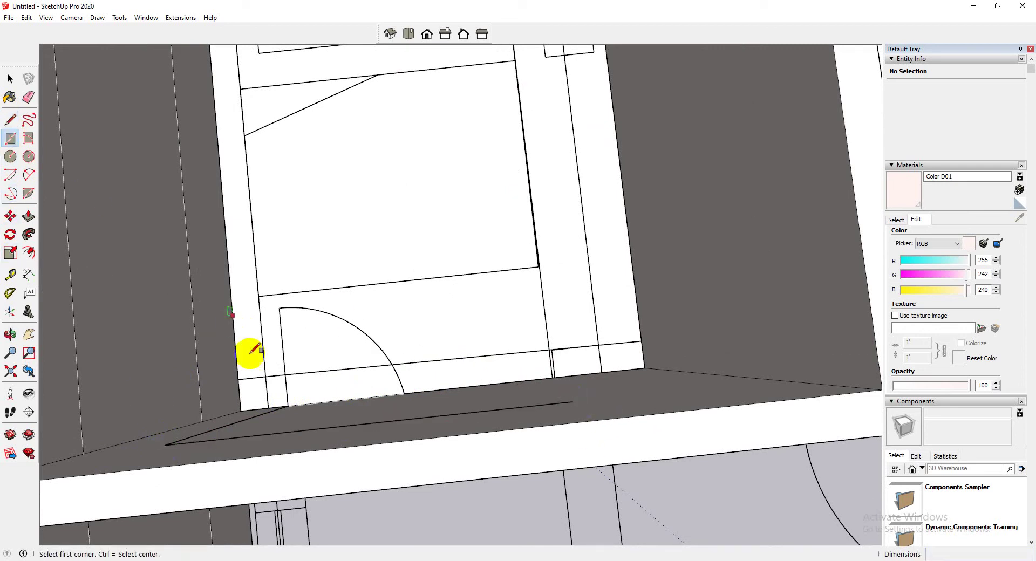
click(287, 406)
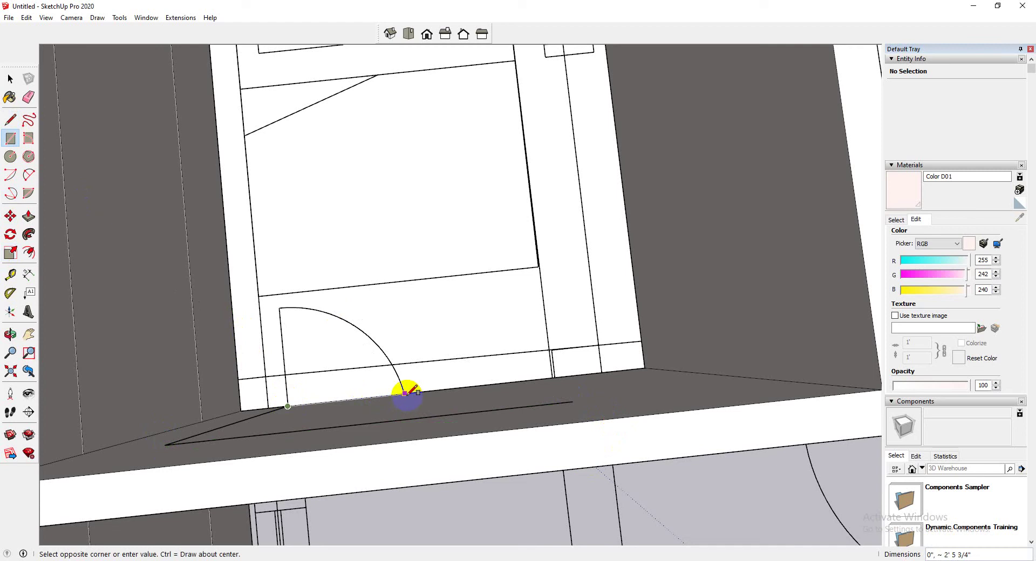
click(369, 423)
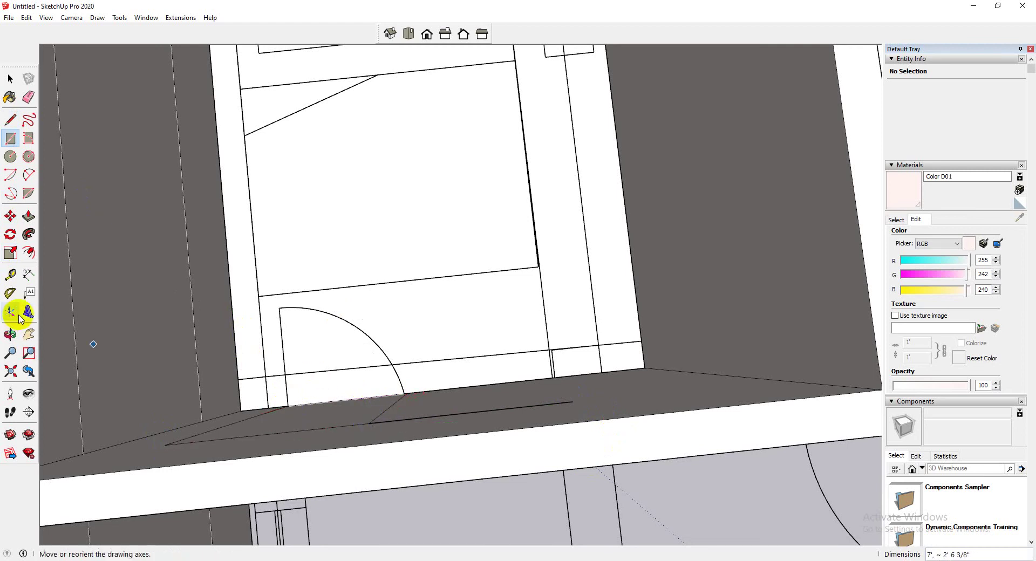
click(28, 233)
click(399, 381)
click(354, 422)
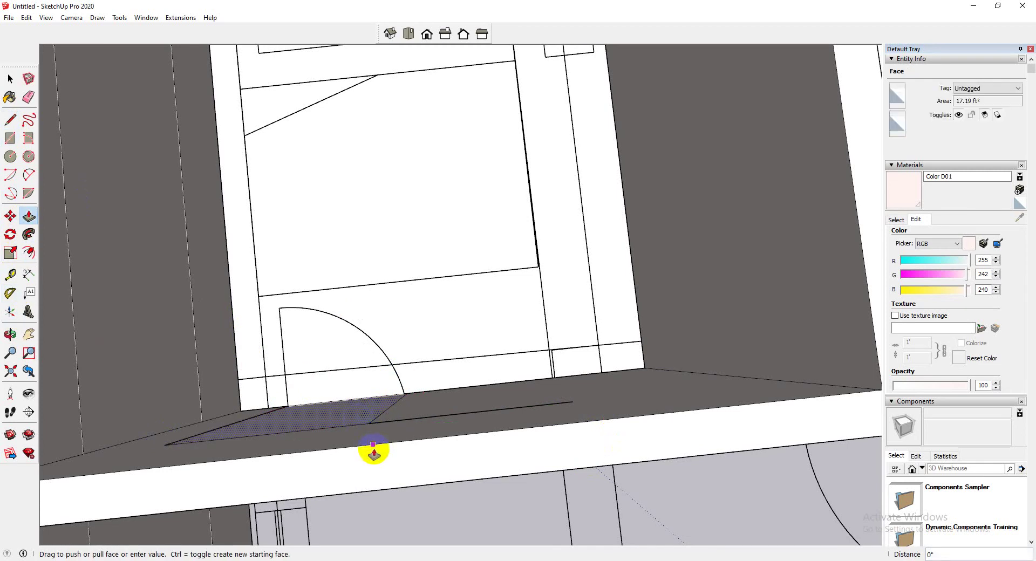
click(346, 496)
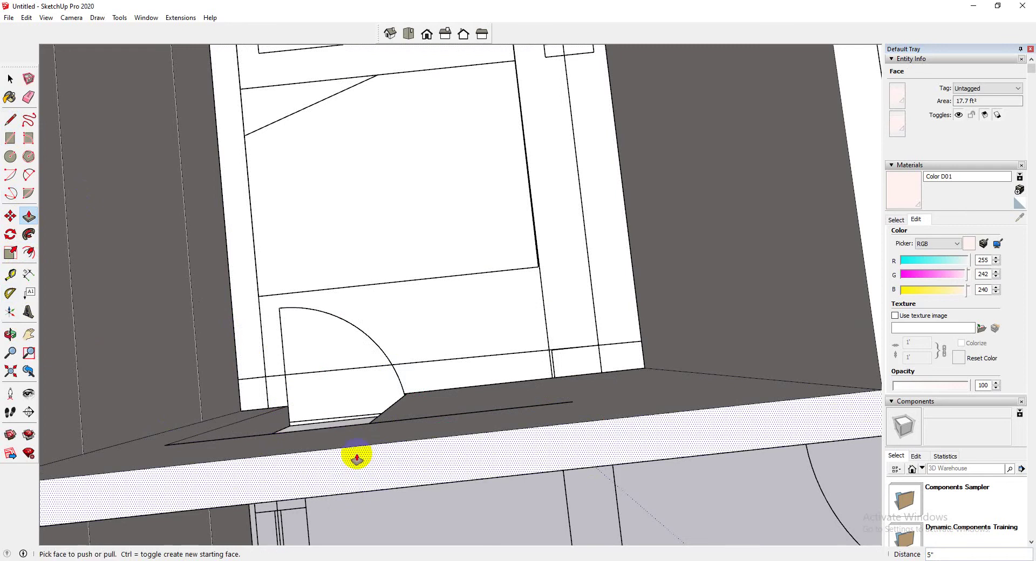
Select the whole house model, paint it with Color D01, and clear the overall selection.
scroll(442, 454, down, 10)
middle_drag(427, 480, 744, 387)
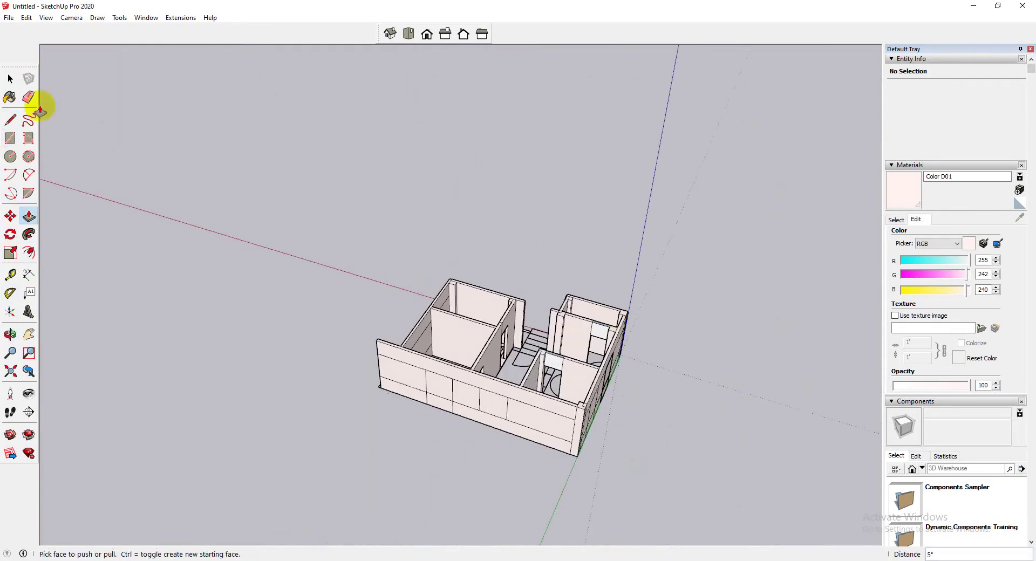
click(10, 79)
drag(803, 224, 178, 438)
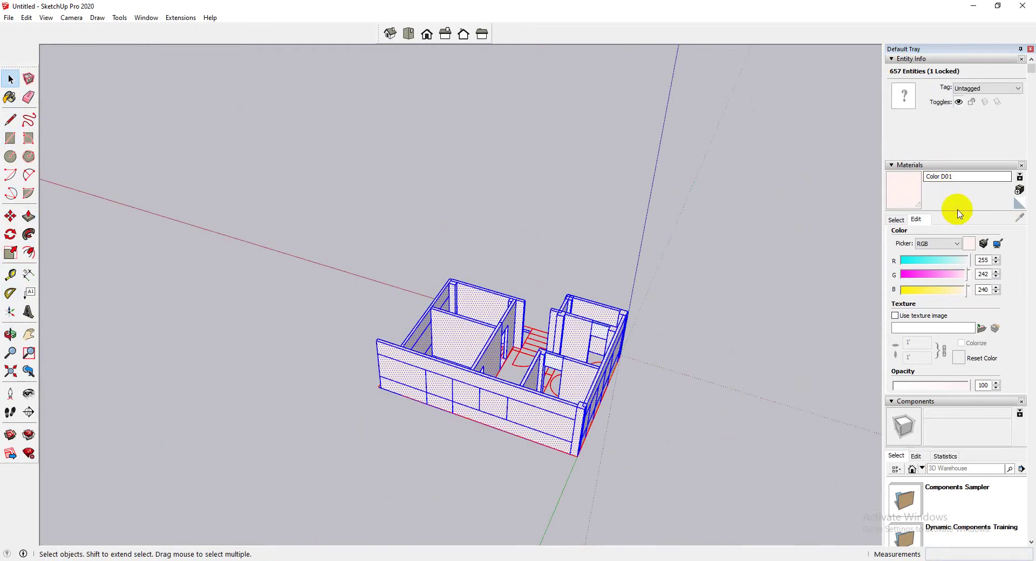
click(10, 97)
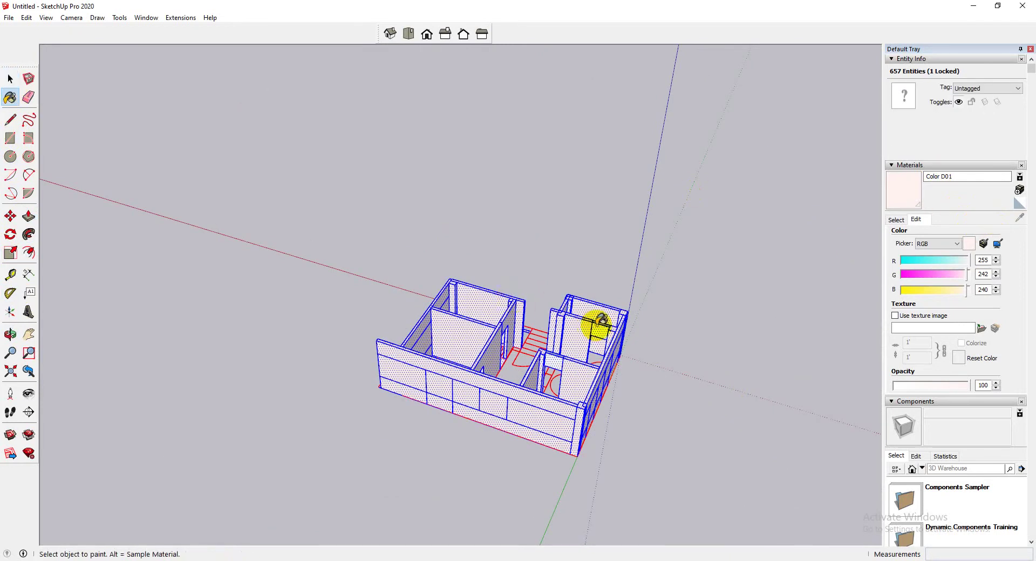
scroll(604, 318, up, 5)
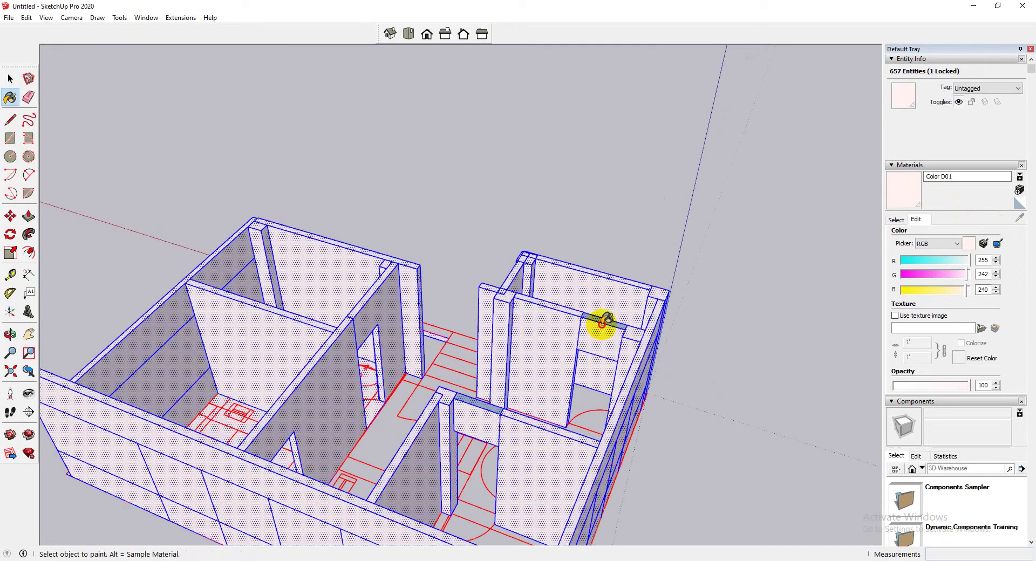
scroll(372, 356, down, 3)
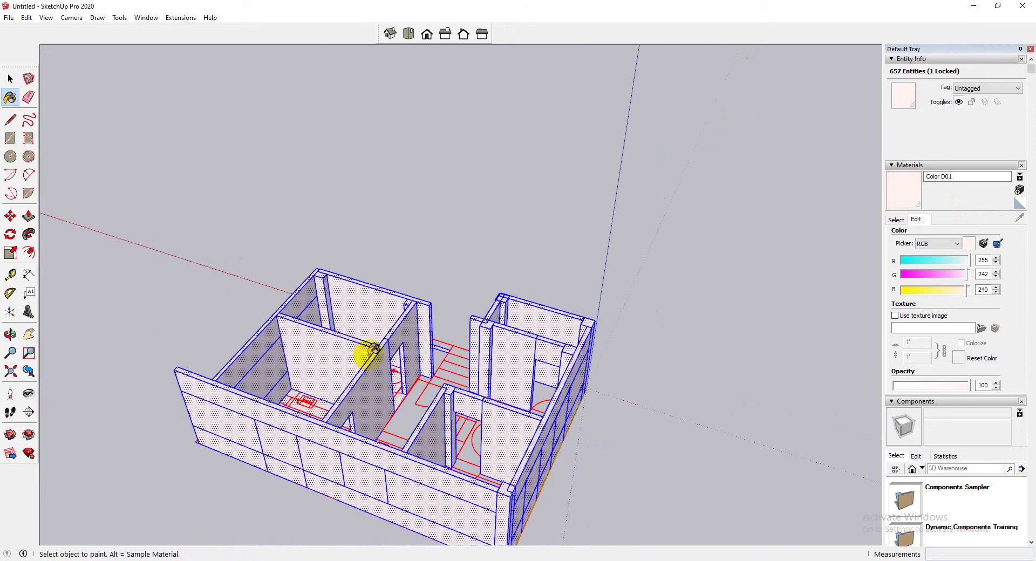
click(10, 79)
click(411, 370)
Draw a 4' by 5" rectangle bridging the wall tops across the entrance opening above the steps.
scroll(399, 372, down, 3)
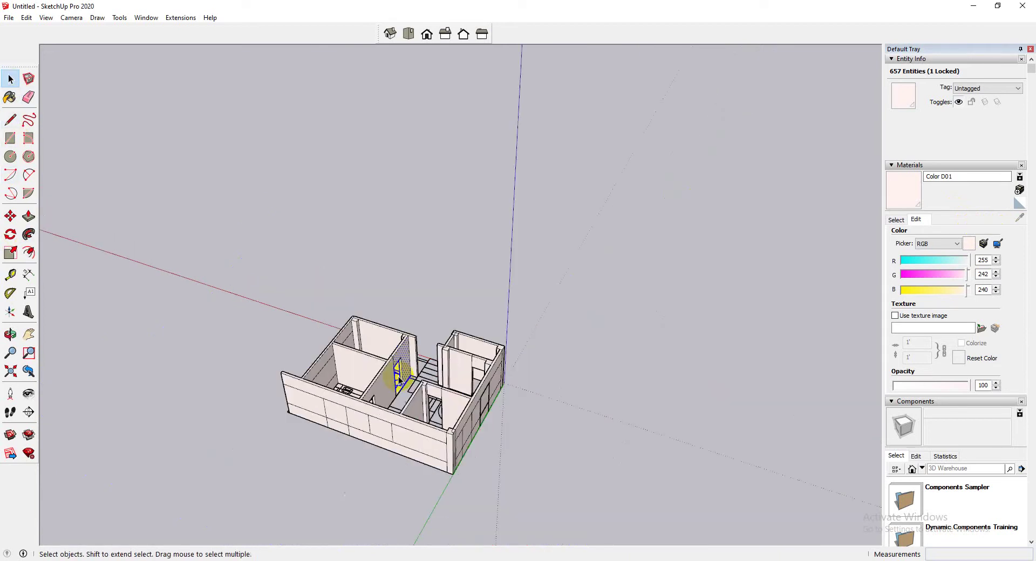
middle_drag(399, 426, 507, 515)
scroll(426, 425, up, 3)
middle_drag(426, 425, 494, 411)
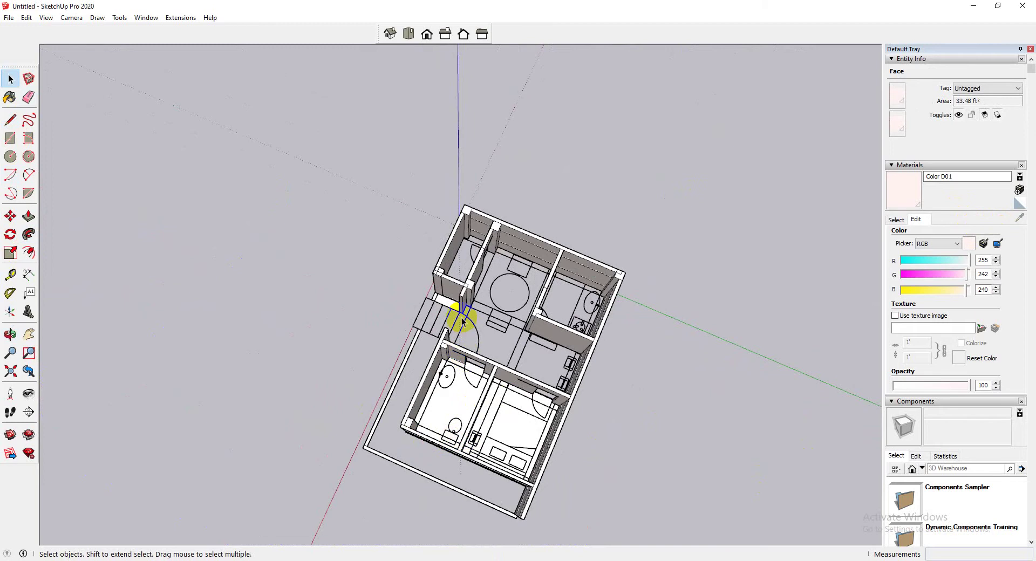
scroll(452, 320, up, 4)
middle_drag(448, 327, 820, 272)
scroll(335, 347, up, 1)
middle_drag(335, 356, 467, 308)
scroll(513, 296, down, 3)
click(10, 138)
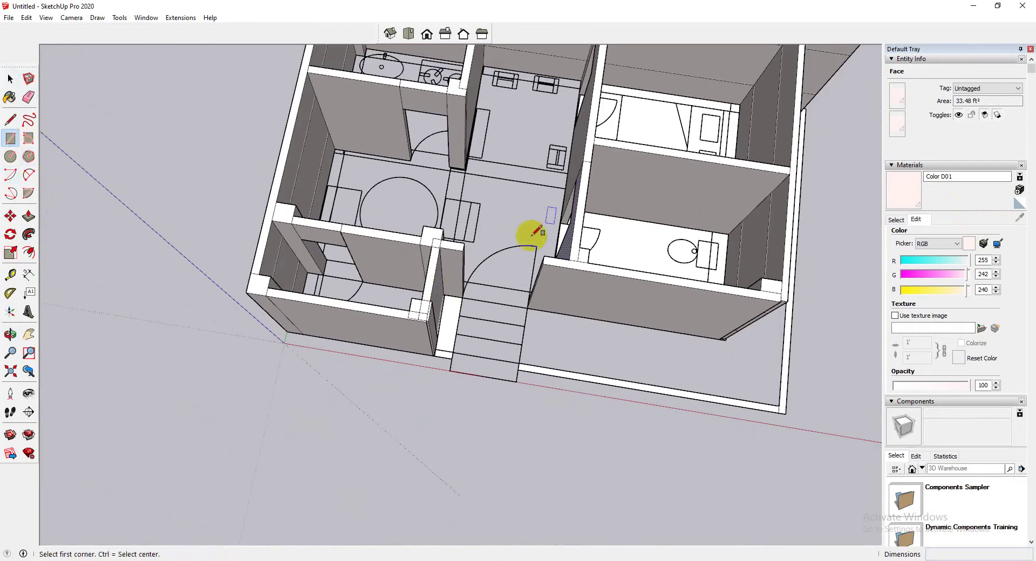
click(464, 243)
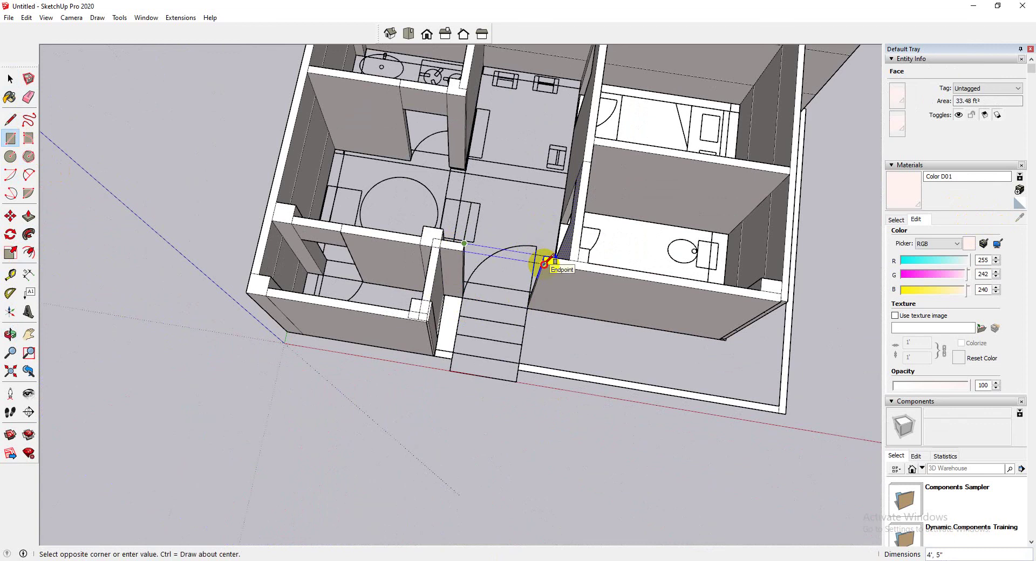
click(544, 263)
Push/Pull the narrow face over the entrance opening down 2' 6" to form the door header.
click(29, 215)
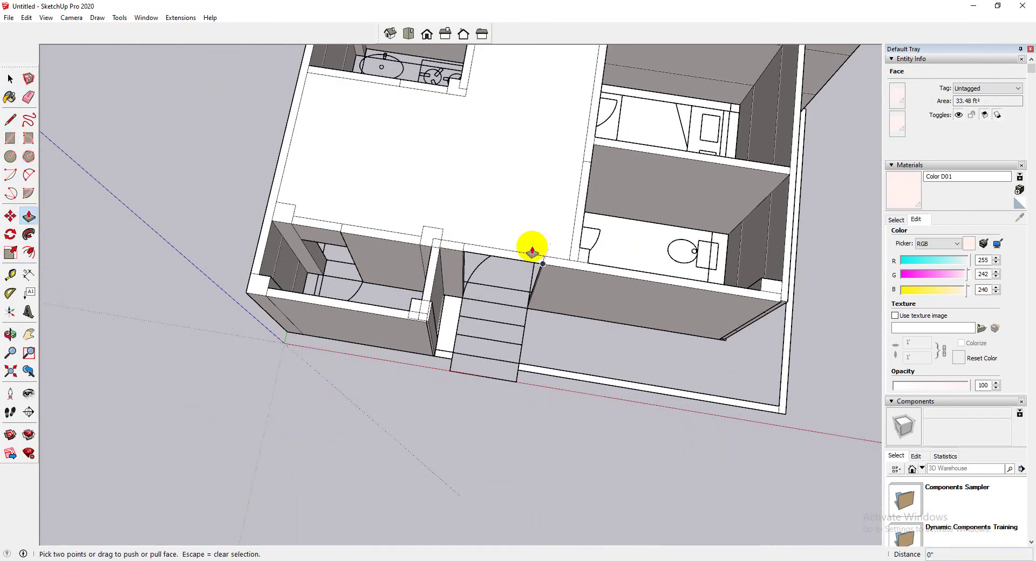
click(10, 80)
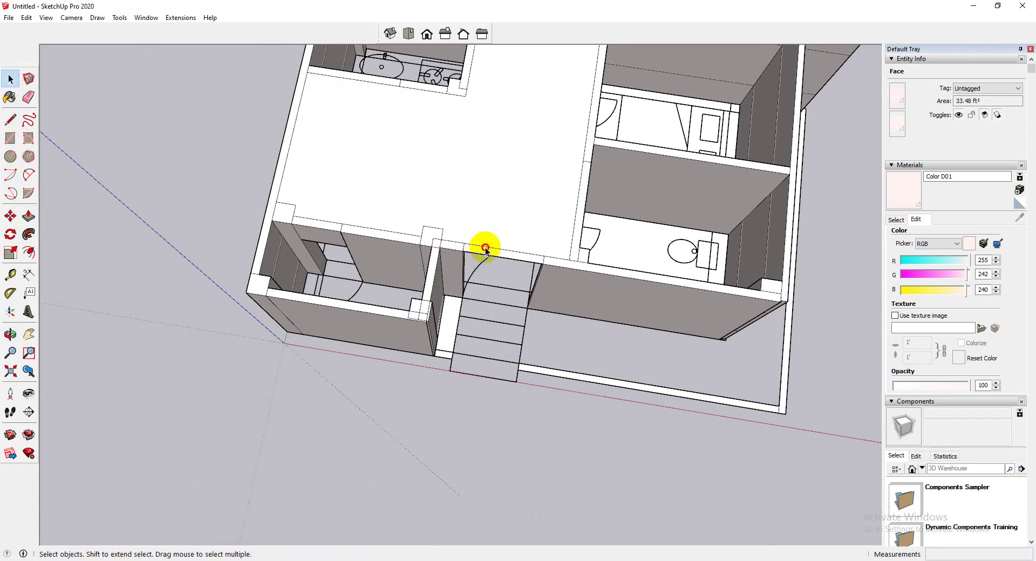
click(486, 252)
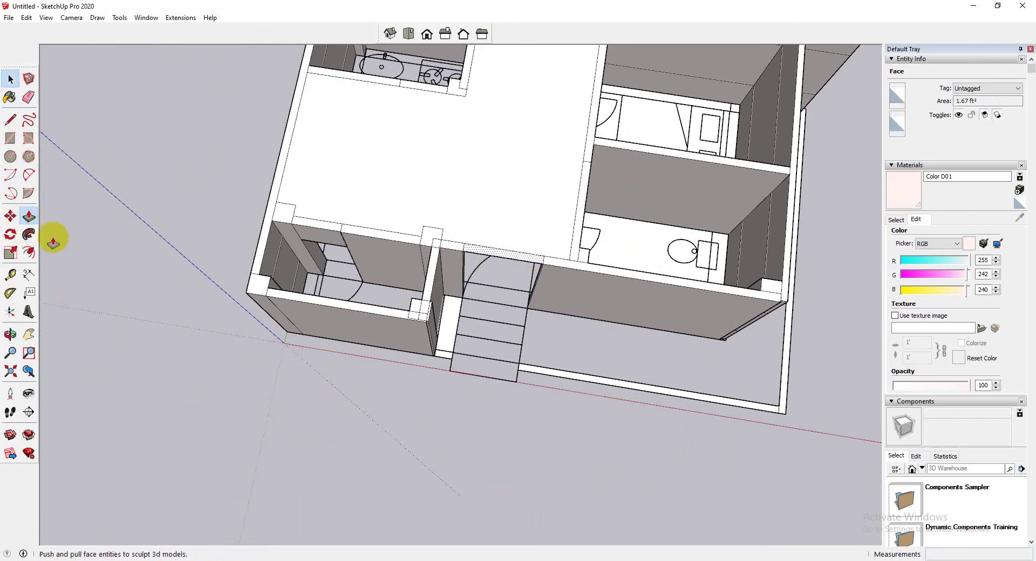
click(28, 216)
click(538, 259)
click(530, 262)
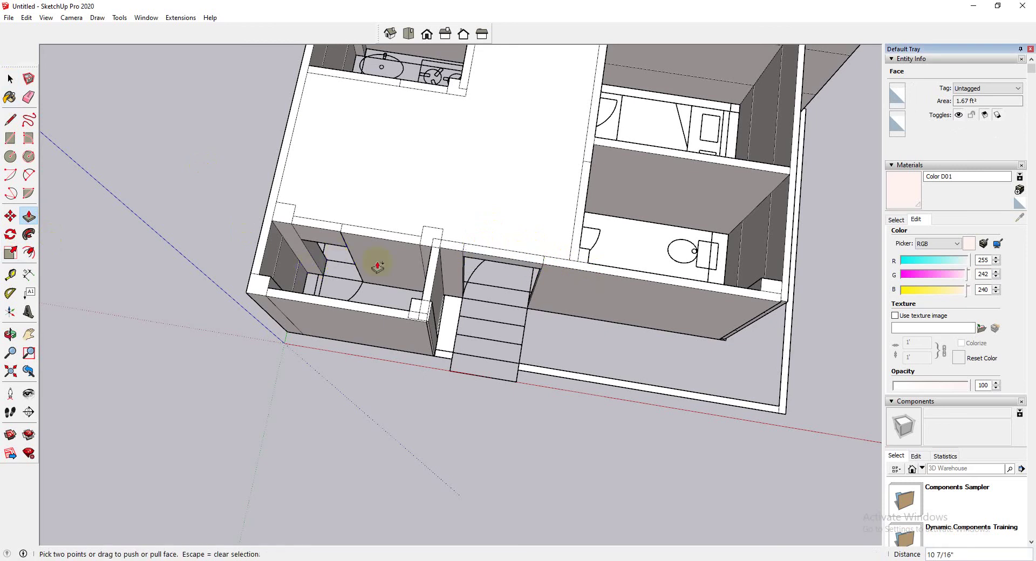
click(480, 257)
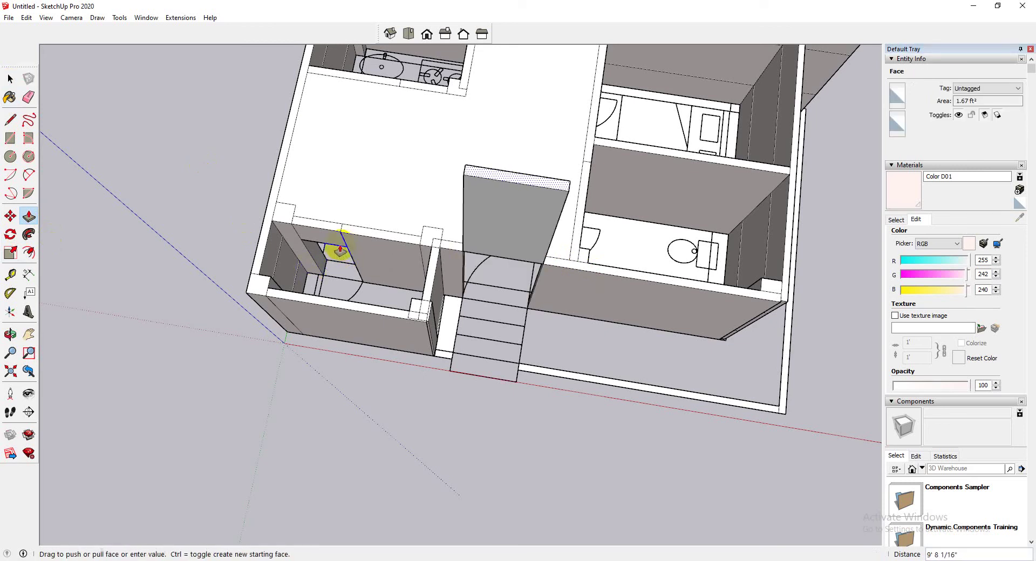
key(Escape)
Erase the unwanted face covering the living and dining area at the wall tops.
scroll(537, 258, down, 5)
click(11, 79)
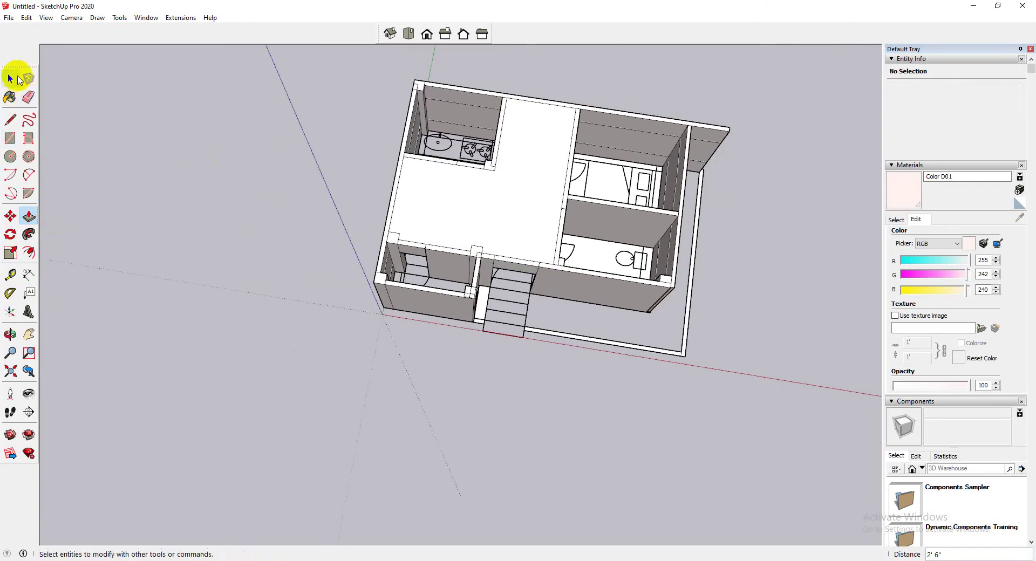
click(518, 212)
right_click(527, 213)
click(542, 231)
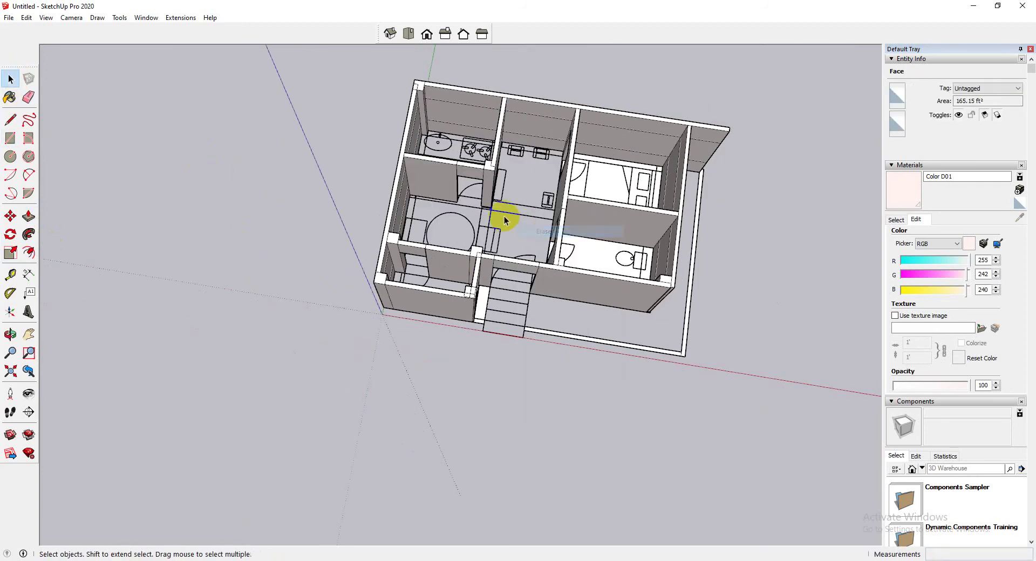
Examine the entrance header, front steps and surrounding walls from outside the house.
scroll(504, 220, down, 3)
middle_drag(527, 296, 545, 216)
scroll(475, 261, up, 1)
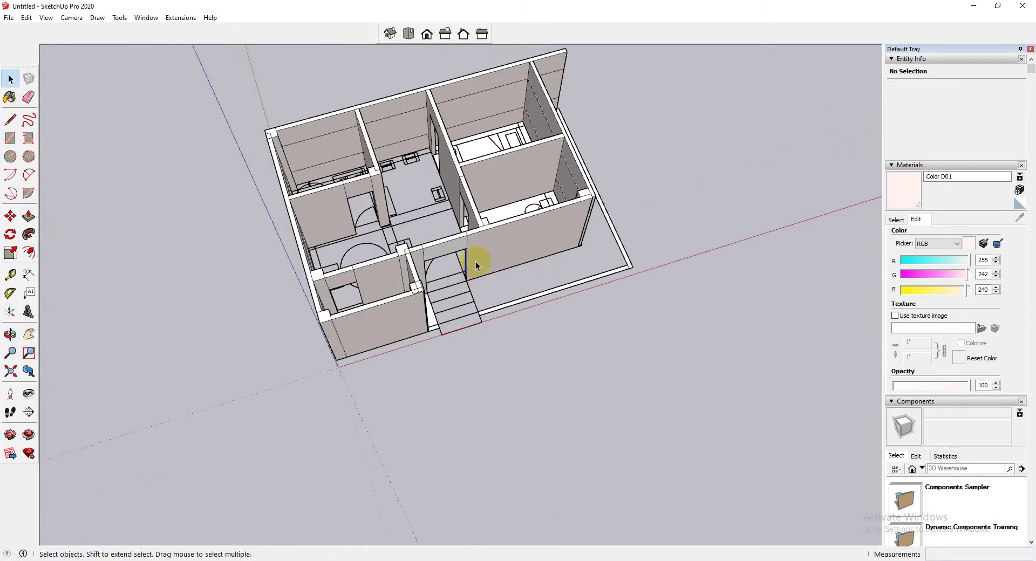
scroll(474, 261, down, 2)
scroll(524, 300, up, 5)
middle_drag(463, 307, 394, 309)
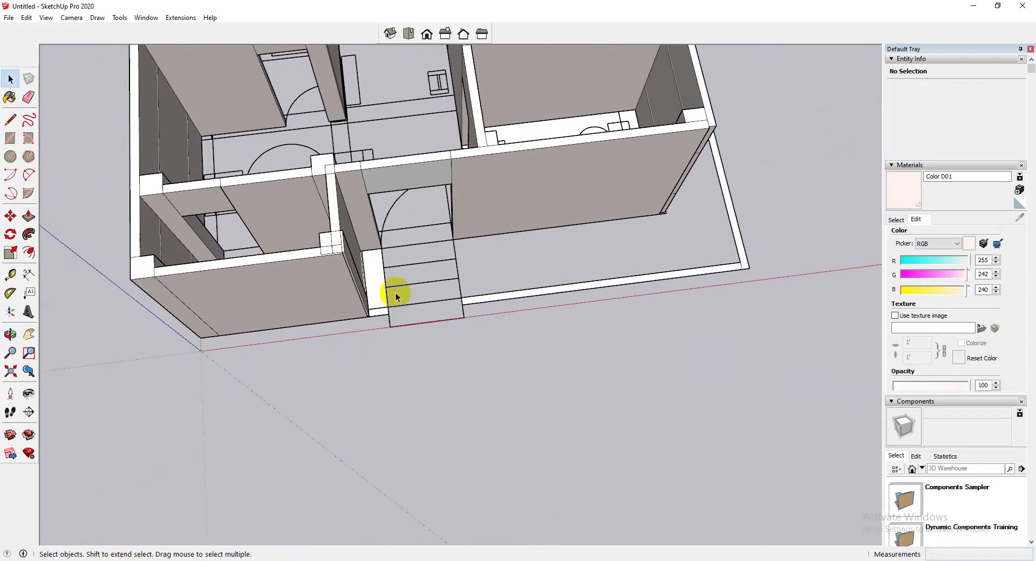
click(376, 322)
click(556, 308)
scroll(504, 322, down, 1)
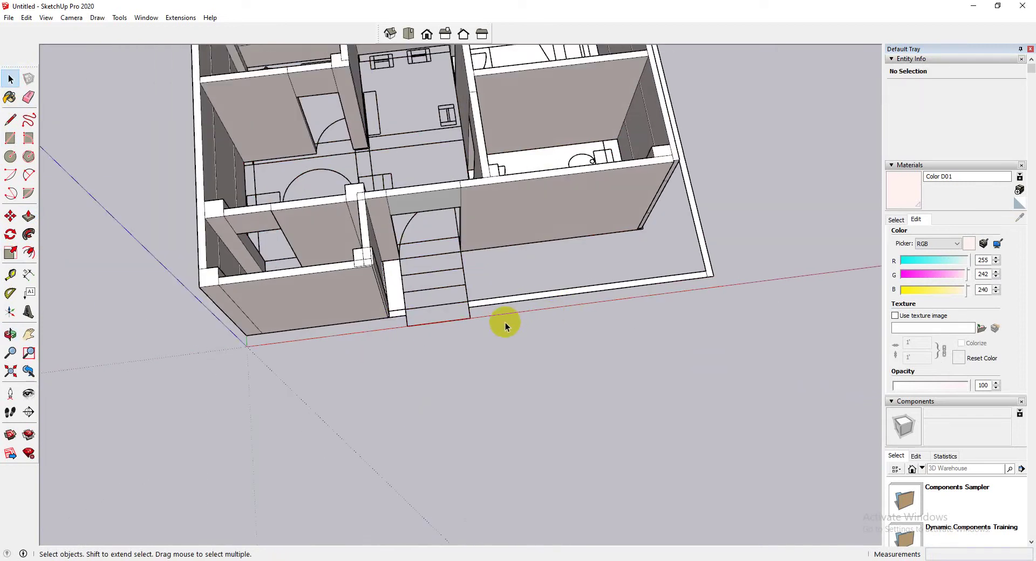
Draw a line across the rear wall top in line with the bedroom's outer wall, splitting off the projecting wall end.
scroll(506, 323, down, 1)
scroll(258, 196, up, 1)
scroll(349, 227, down, 5)
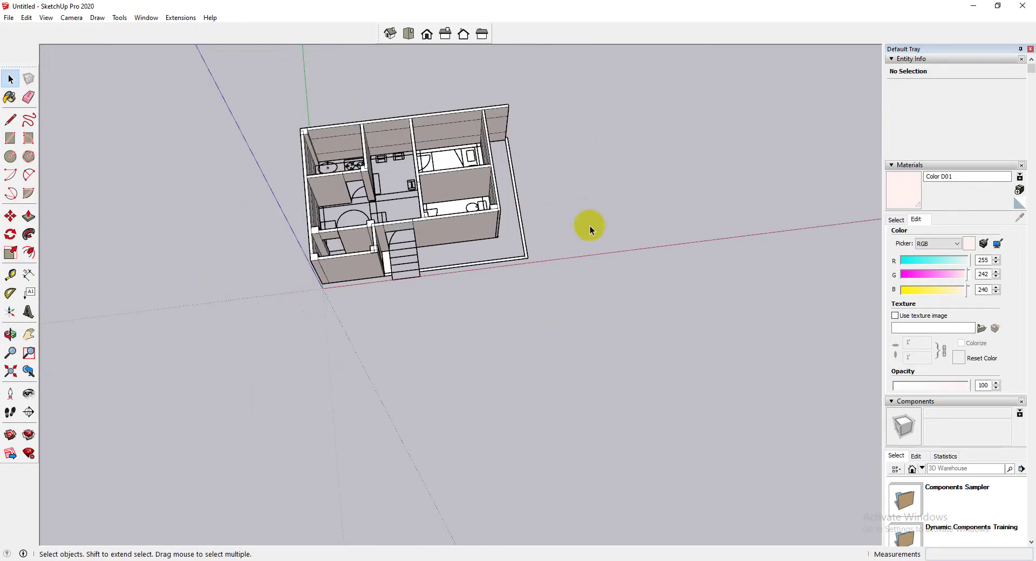
scroll(501, 124, up, 5)
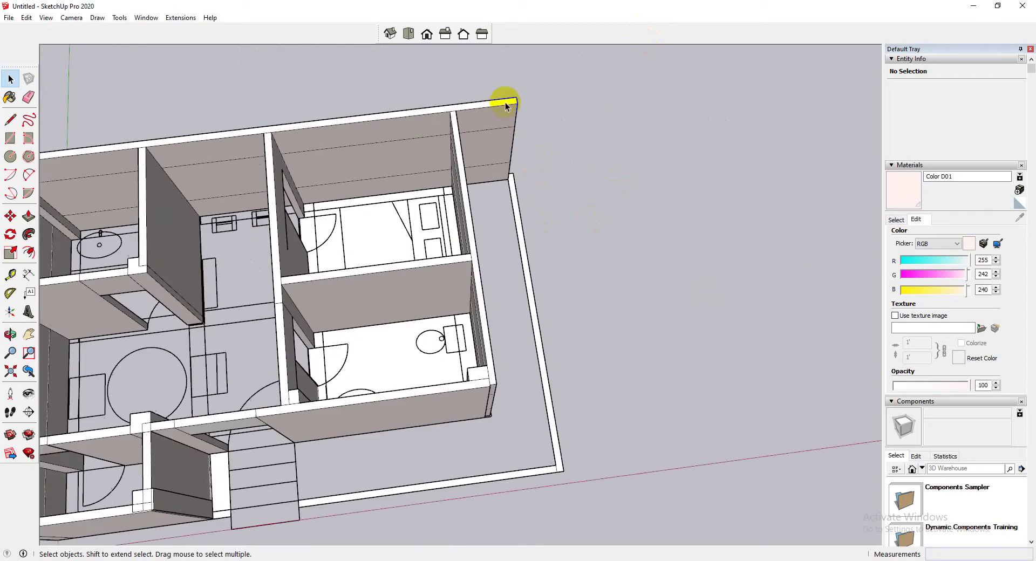
click(493, 102)
key(m)
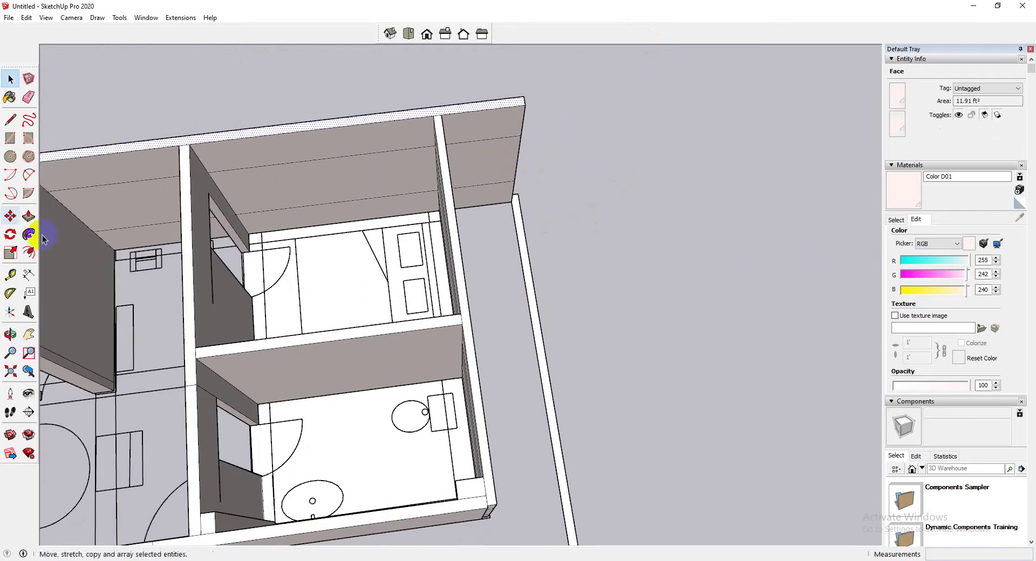
key(p)
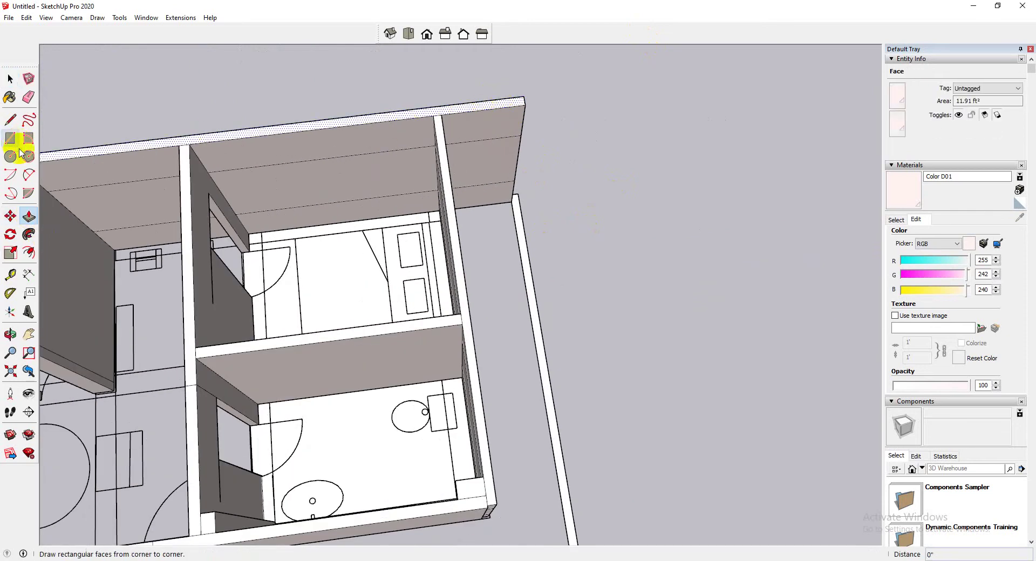
click(11, 119)
click(441, 114)
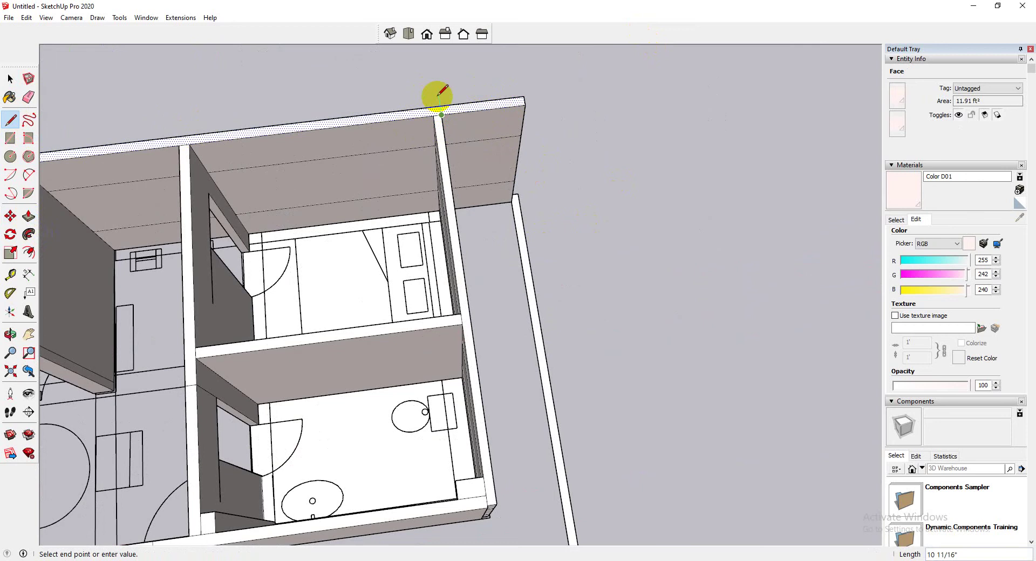
click(440, 106)
Push/Pull the projecting rear wall section down to ground level in 2' 6" stages and delete its leftover floating face.
click(28, 216)
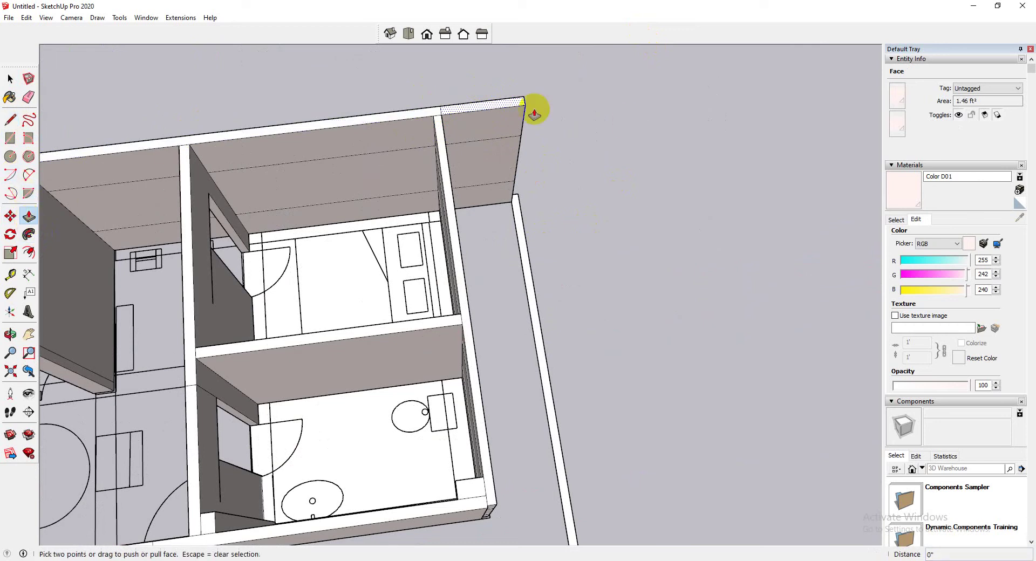
drag(507, 108, 502, 139)
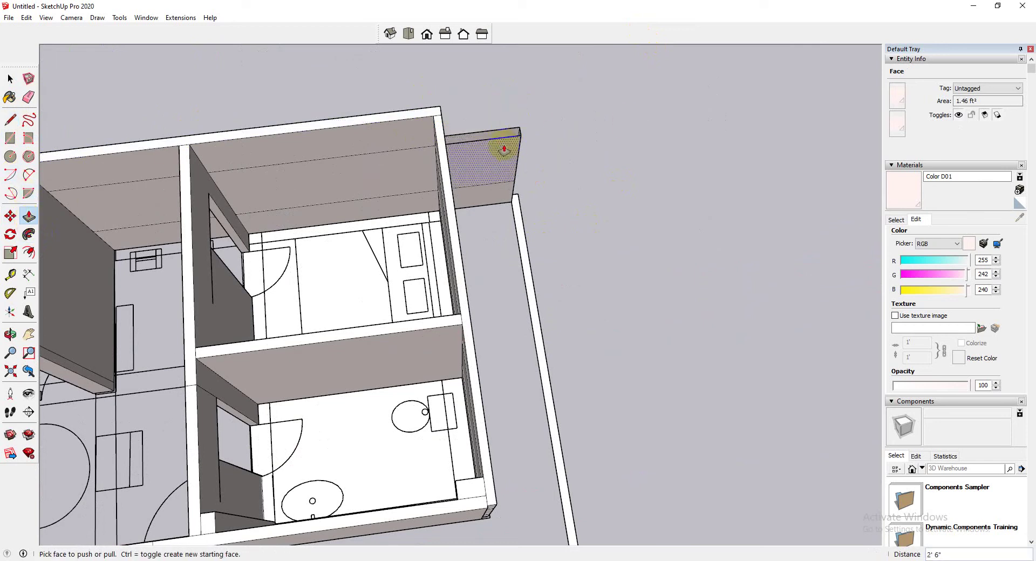
click(508, 138)
click(508, 138)
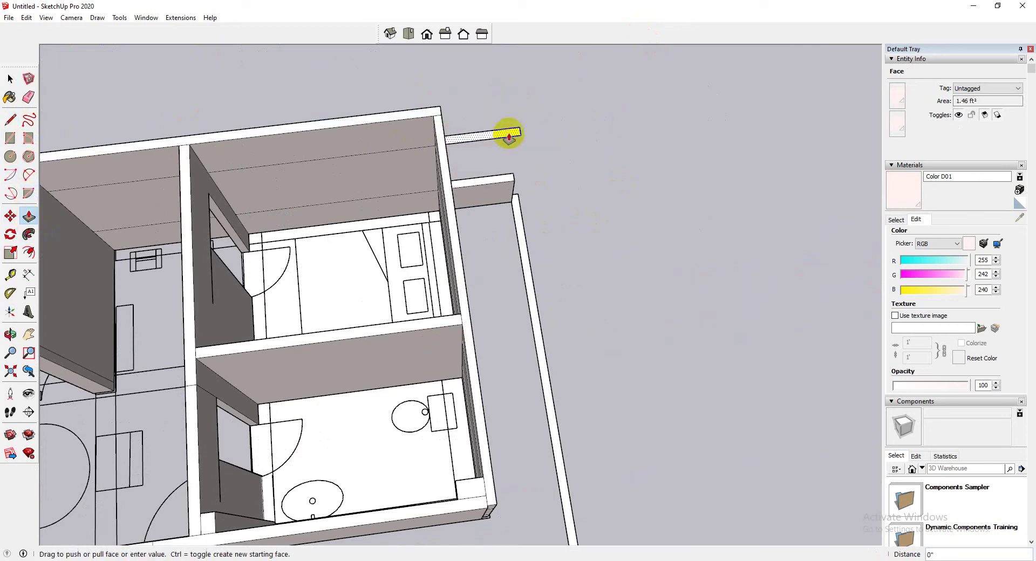
mouse_move(508, 190)
mouse_down()
mouse_move(527, 162)
mouse_move(517, 186)
mouse_move(501, 173)
mouse_move(510, 203)
mouse_up()
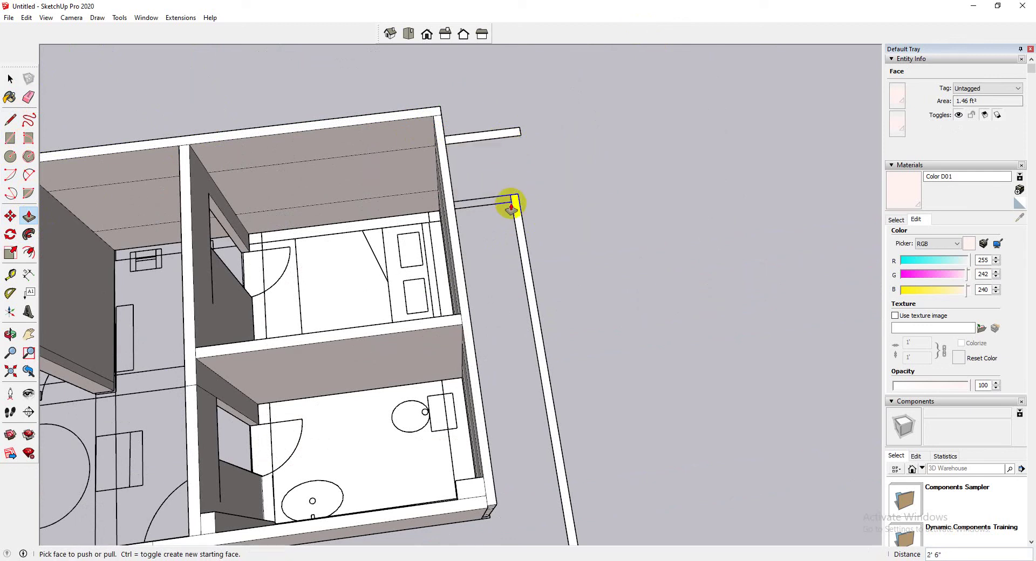
click(10, 79)
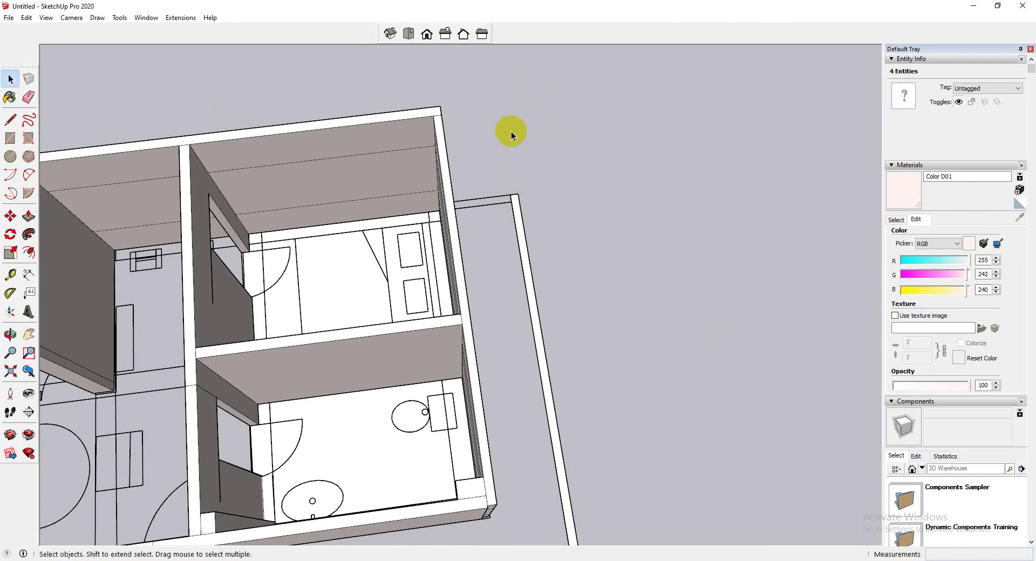
Draw a 3' 6" by 5" rectangle at ground level between the bedroom's rear corner and the low boundary wall.
scroll(542, 151, down, 4)
scroll(549, 185, up, 2)
middle_drag(469, 178, 381, 164)
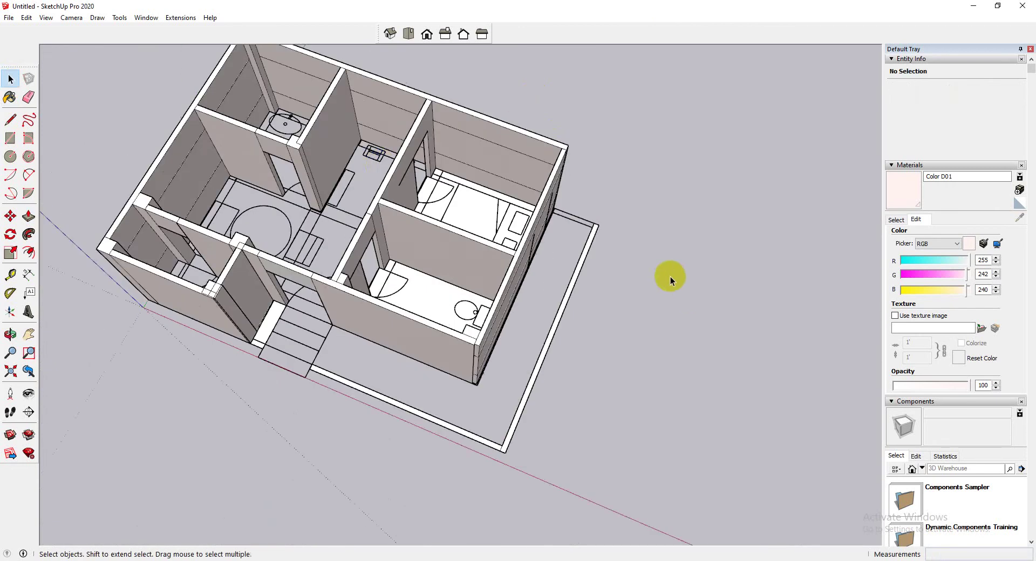
scroll(670, 276, up, 2)
click(10, 138)
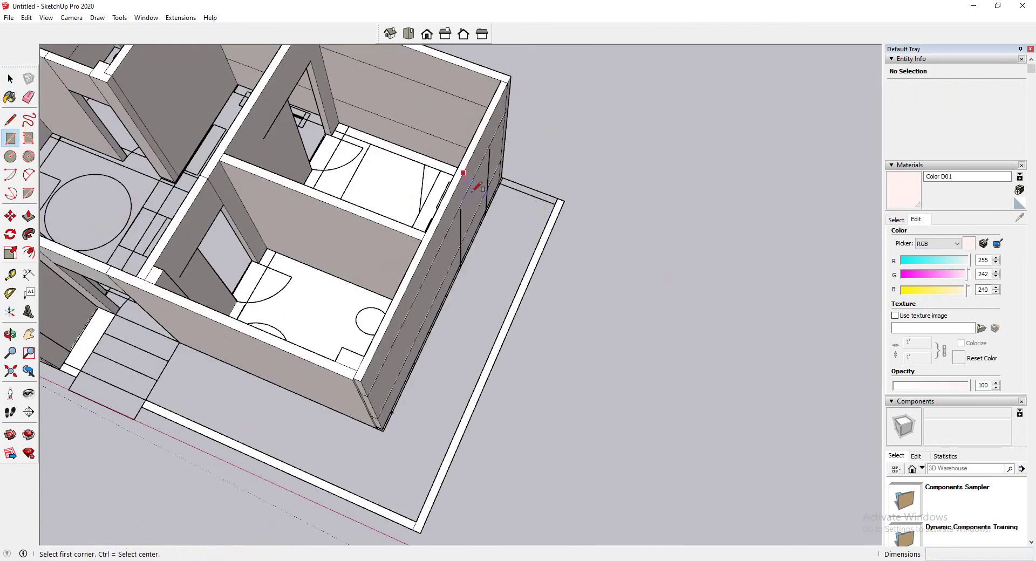
click(499, 183)
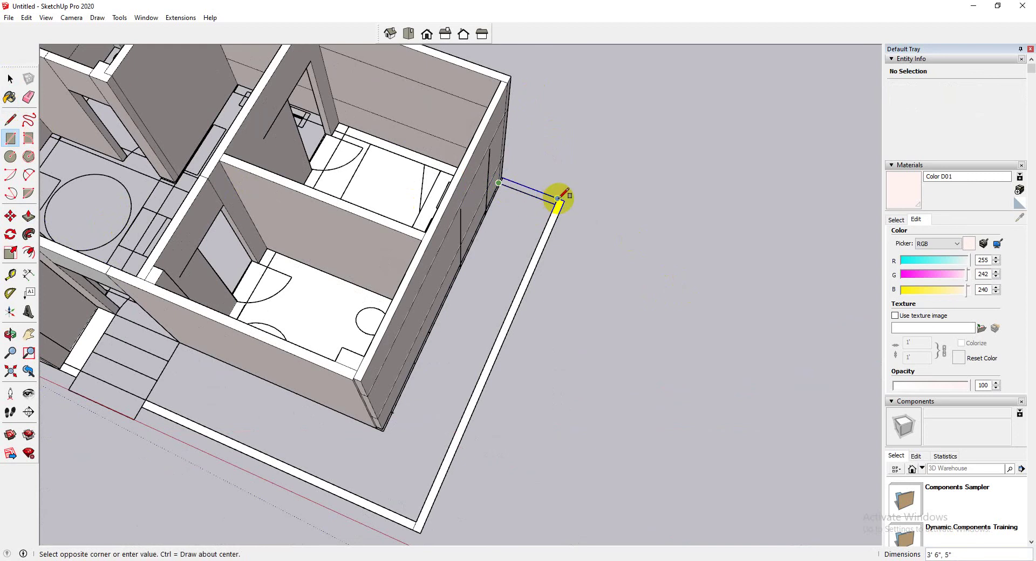
click(558, 198)
Draw an 8' 6 1/8" by 3' 10" floor rectangle on the underside of the small front room.
scroll(561, 189, down, 3)
scroll(203, 259, up, 5)
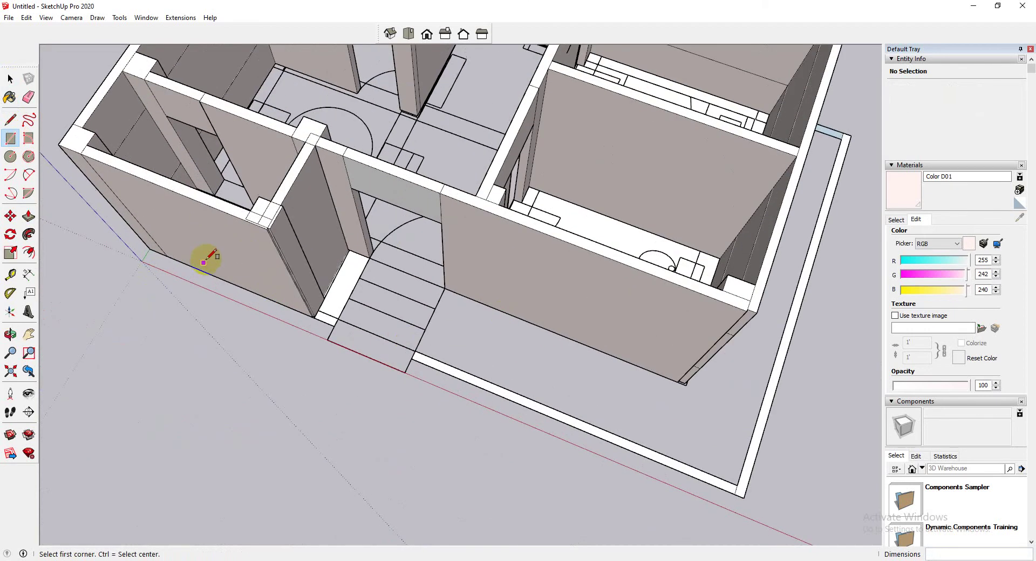
middle_drag(326, 236, 555, 289)
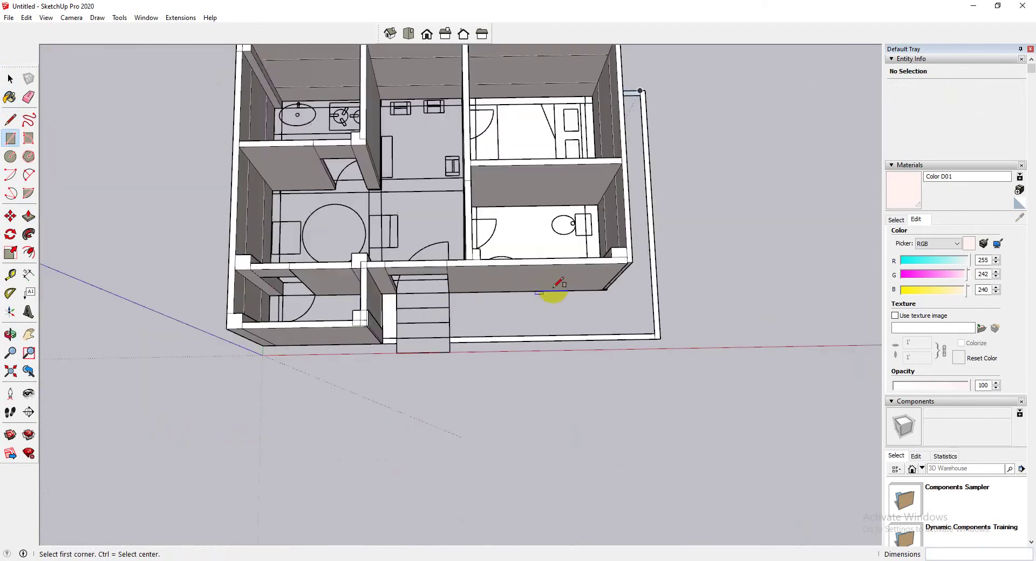
scroll(363, 266, down, 3)
scroll(365, 155, up, 3)
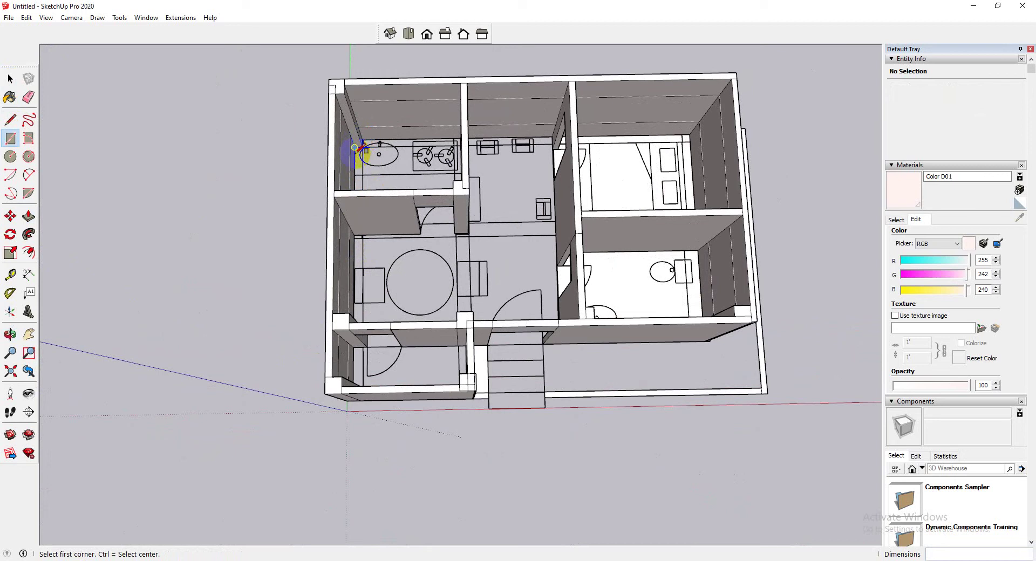
middle_drag(355, 146, 536, 214)
scroll(511, 210, up, 5)
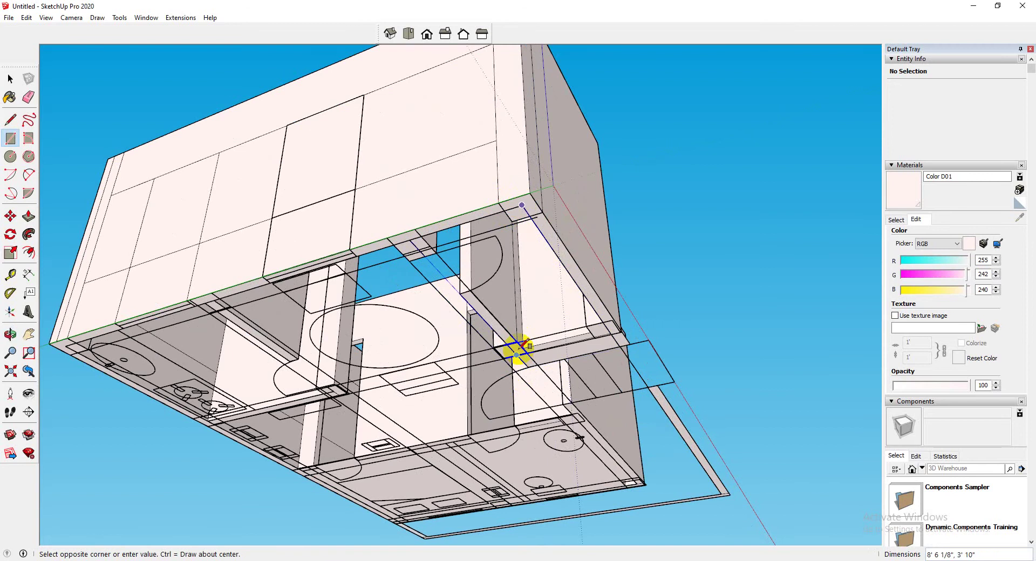
click(517, 355)
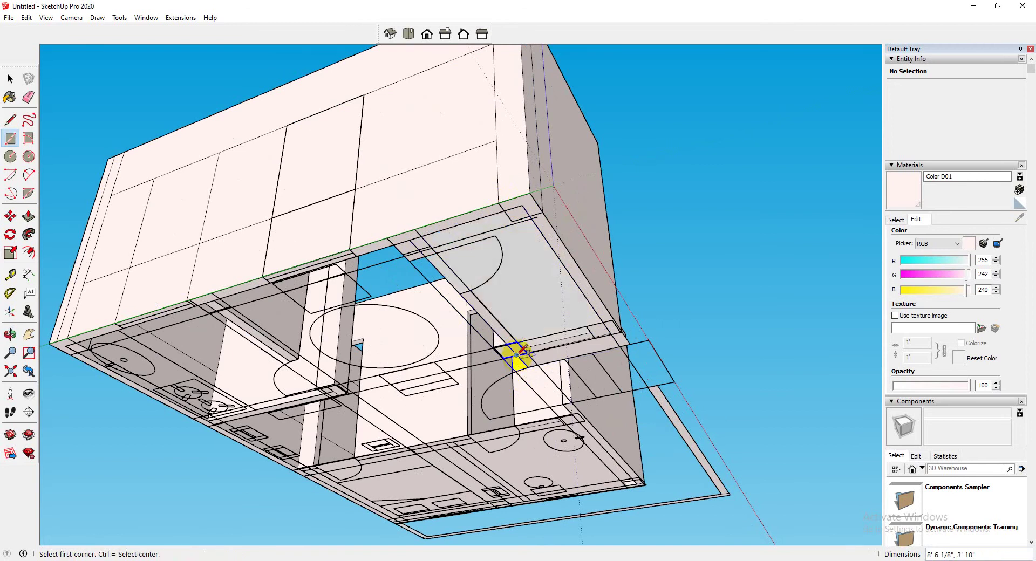
Draw floor rectangles on the underside of the dining area, kitchen and rear living area, the last 7' by about 7'.
click(214, 300)
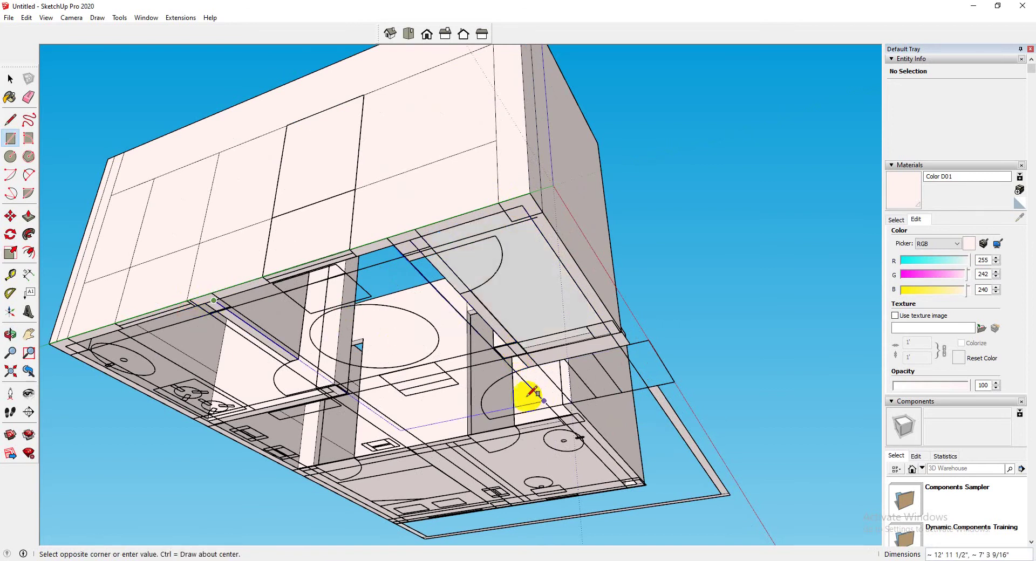
click(526, 365)
scroll(353, 406, down, 3)
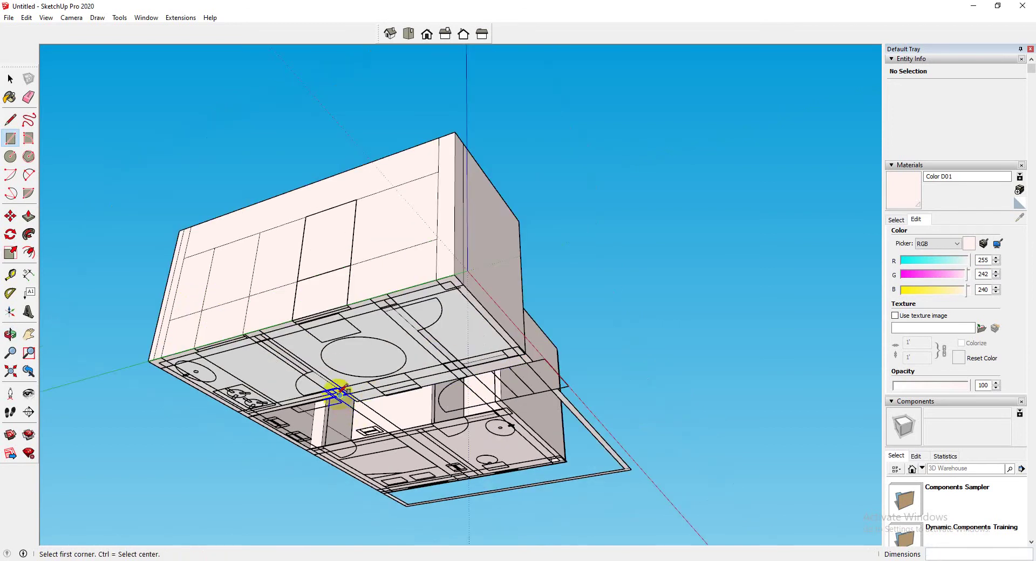
scroll(438, 465, up, 8)
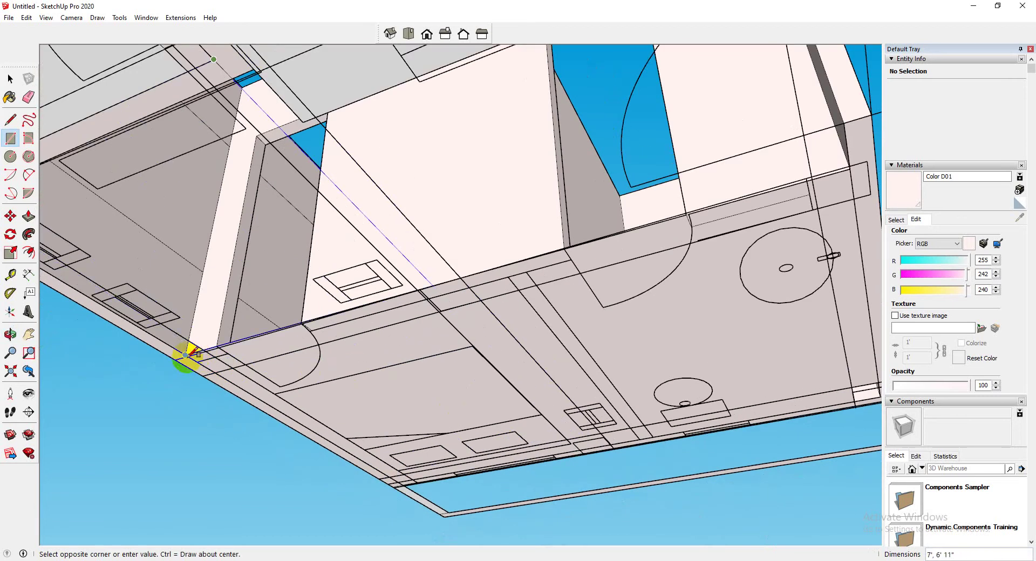
click(189, 354)
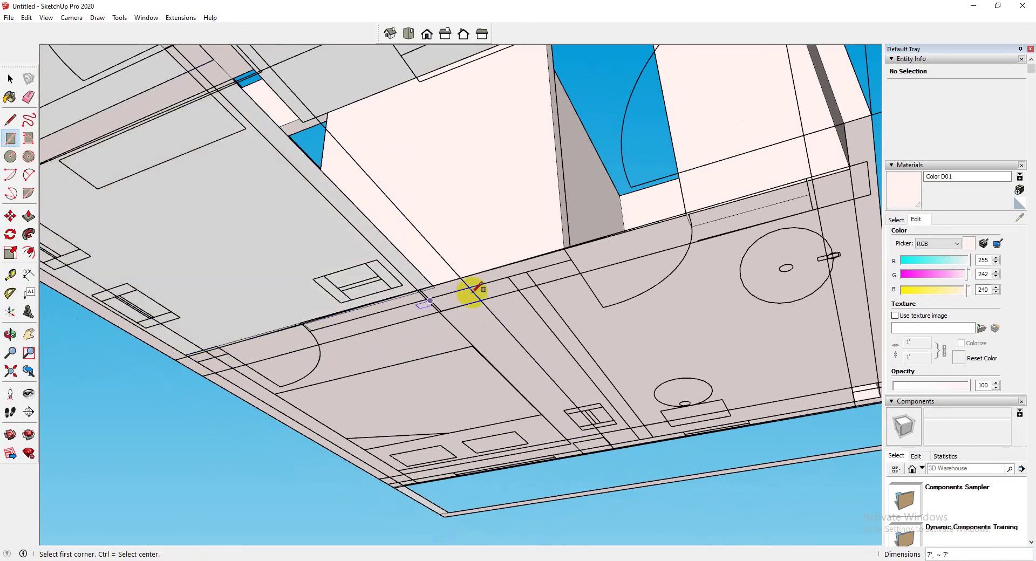
Draw a 9' 1" by 5' 3" floor rectangle on the underside of the area behind the entrance door.
click(420, 292)
scroll(635, 307, down, 5)
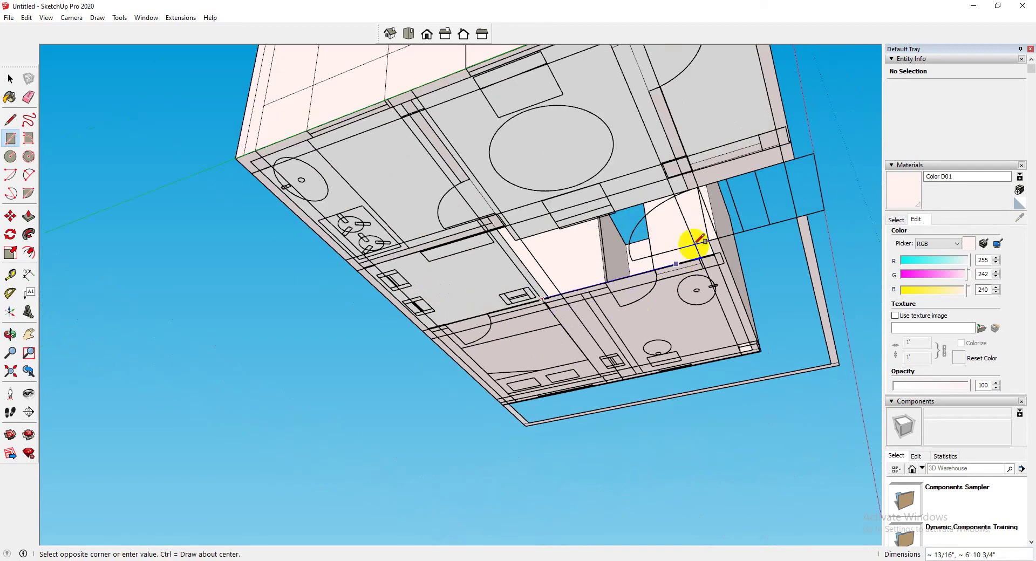
click(697, 188)
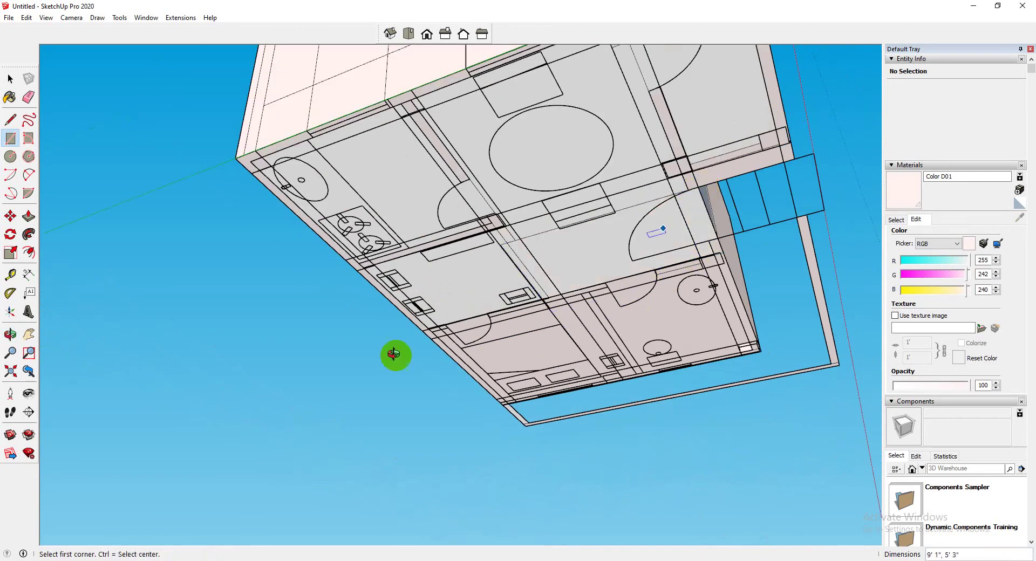
middle_drag(393, 356, 452, 509)
scroll(458, 379, down, 4)
middle_drag(457, 377, 414, 481)
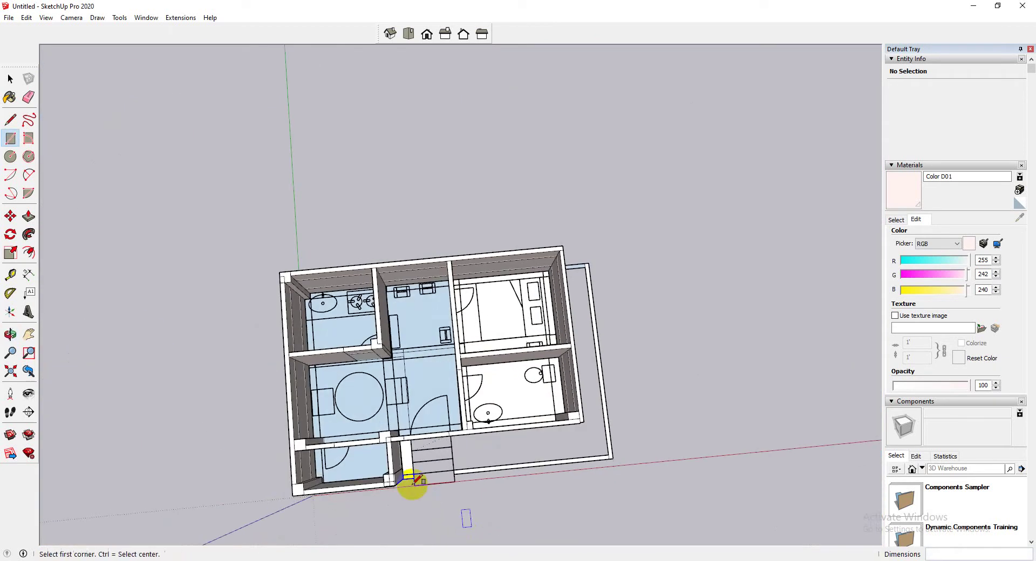
Erase the face filling the entrance doorway below the header.
click(10, 79)
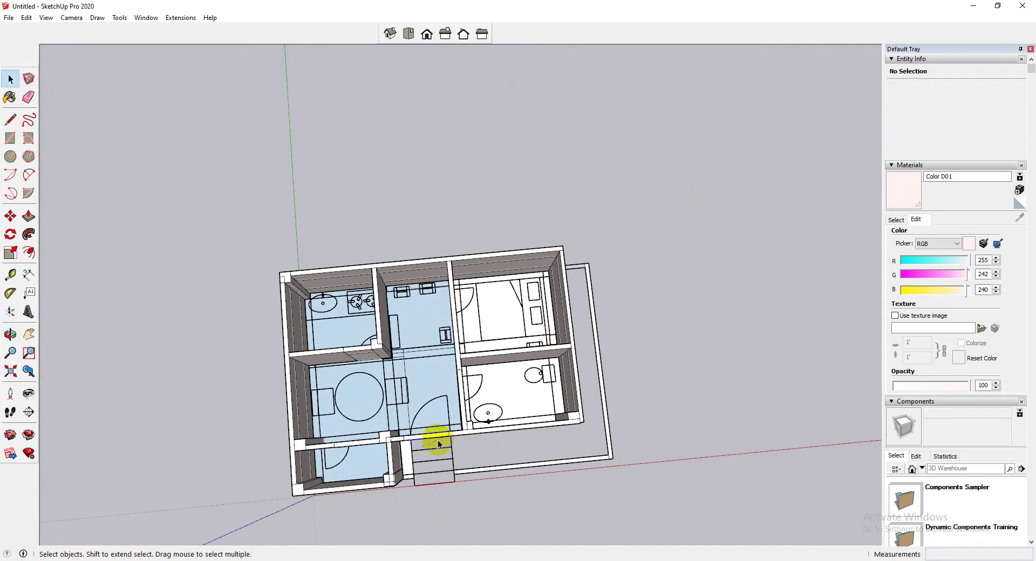
middle_drag(438, 443, 432, 432)
scroll(432, 432, up, 5)
right_click(423, 423)
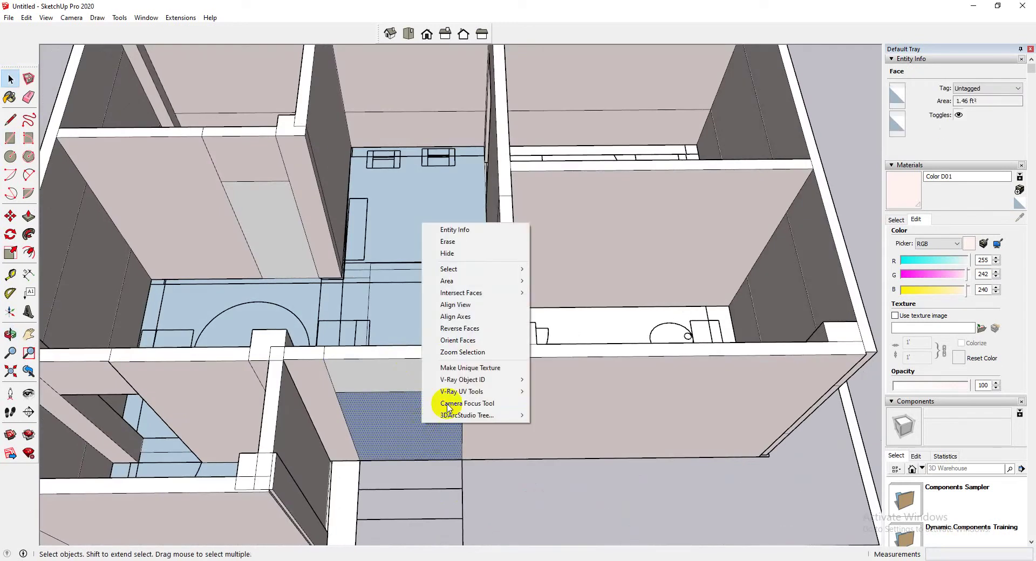
click(451, 242)
Select the whole model and paint it with the Color D01 material.
scroll(455, 292, down, 5)
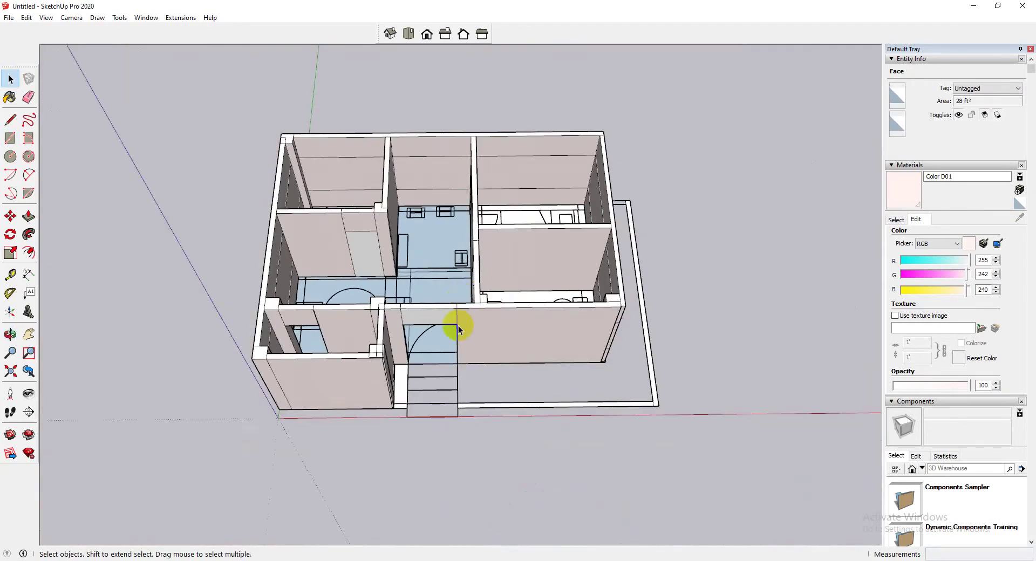
scroll(458, 325, down, 4)
middle_drag(458, 325, 494, 354)
key(ctrl+a)
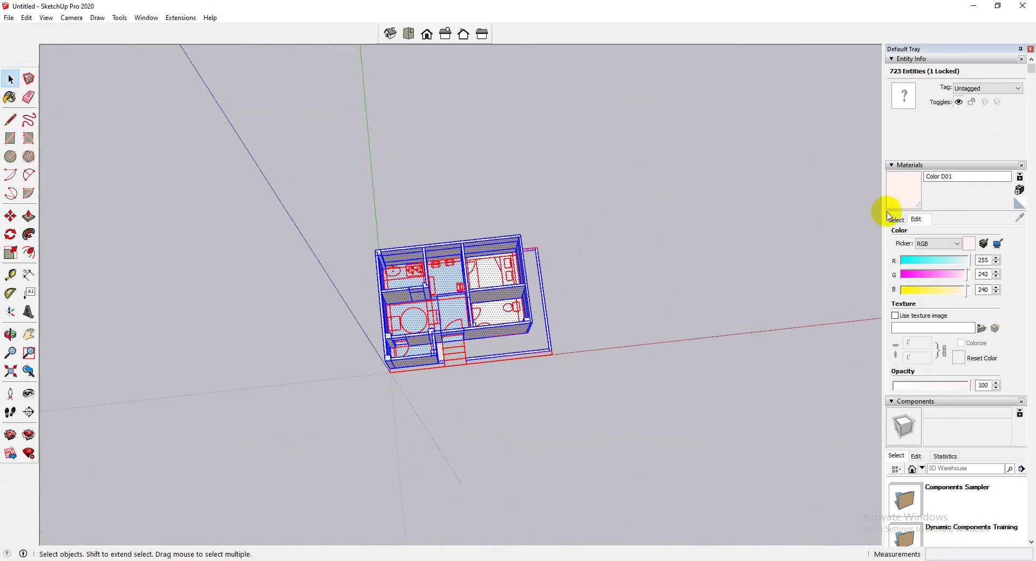
click(10, 97)
click(455, 321)
scroll(453, 327, up, 5)
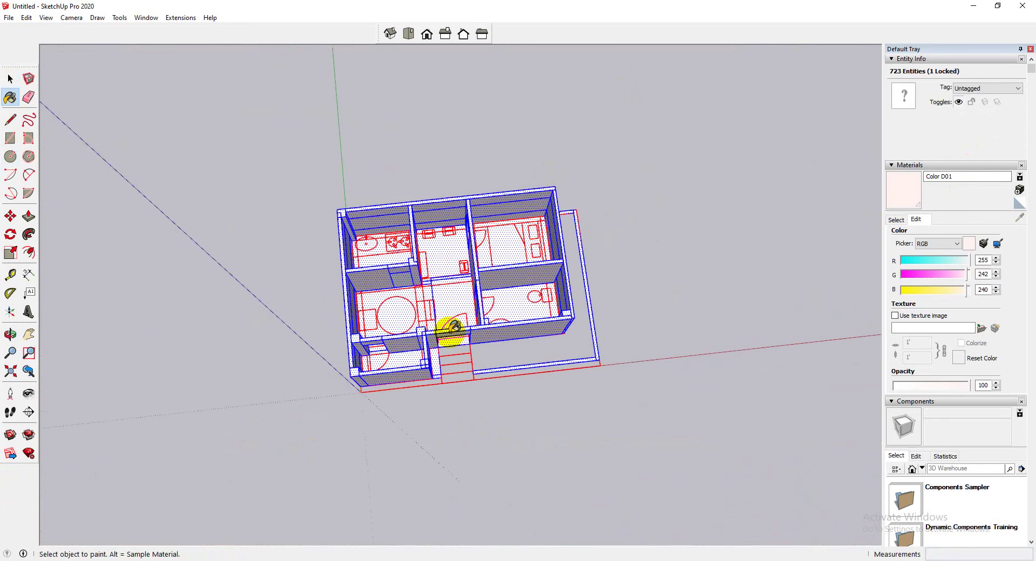
scroll(456, 329, down, 6)
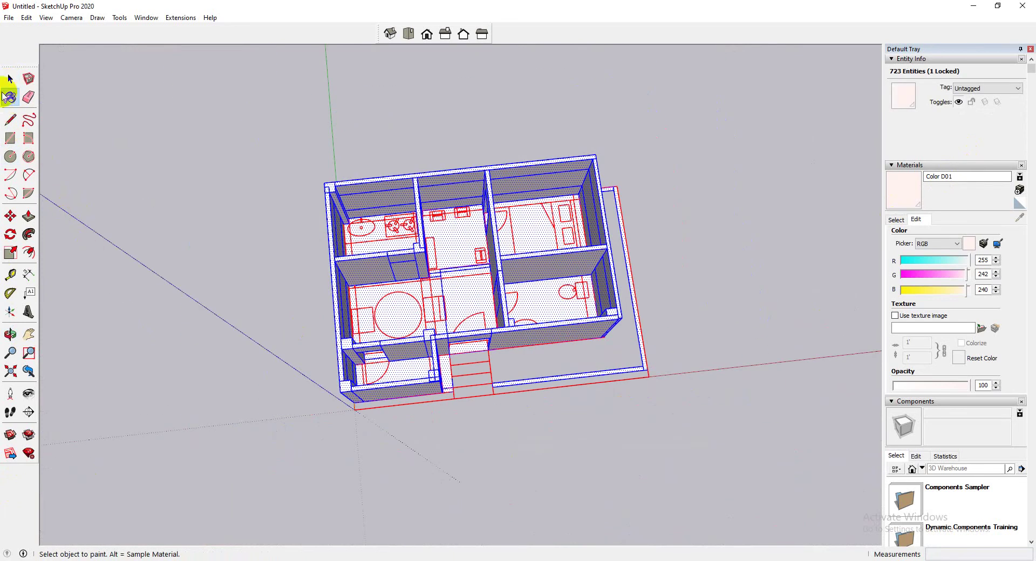
Push/Pull the middle window panel of the rear exterior wall inward about 1'.
click(11, 80)
click(442, 198)
scroll(441, 199, up, 5)
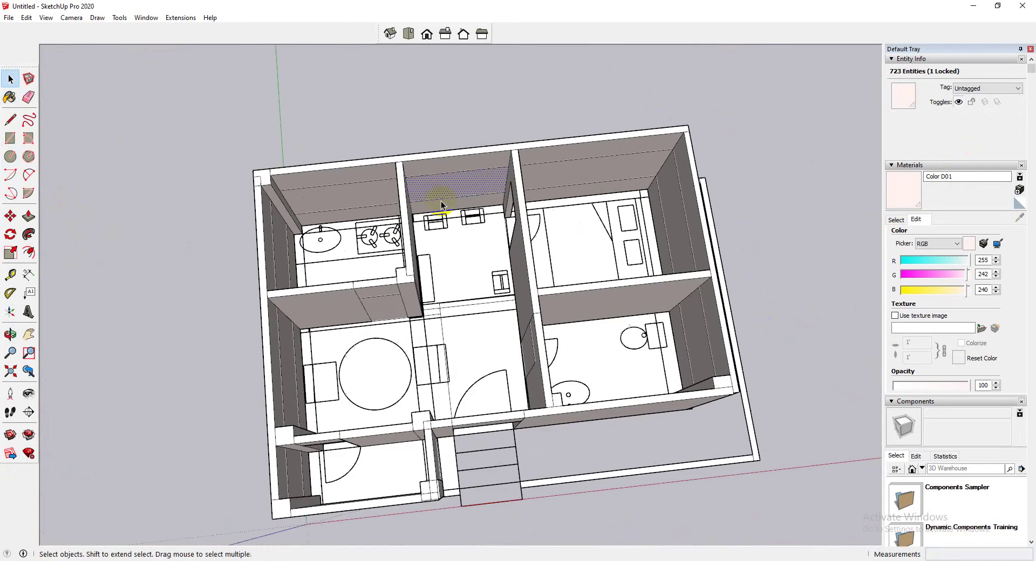
middle_drag(497, 166, 409, 172)
scroll(409, 173, down, 2)
middle_drag(620, 159, 824, 61)
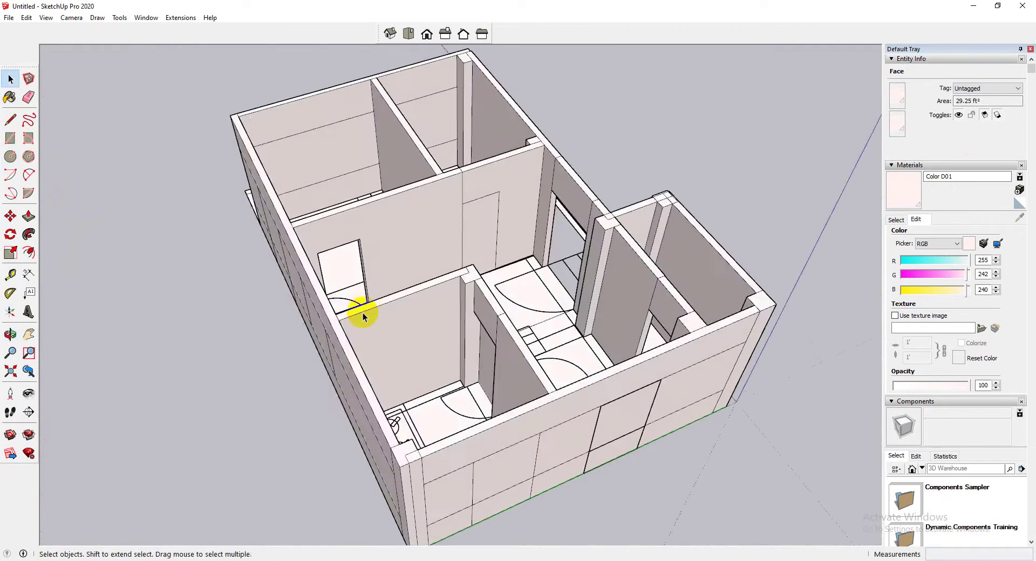
scroll(363, 316, up, 5)
middle_drag(363, 316, 579, 216)
click(375, 360)
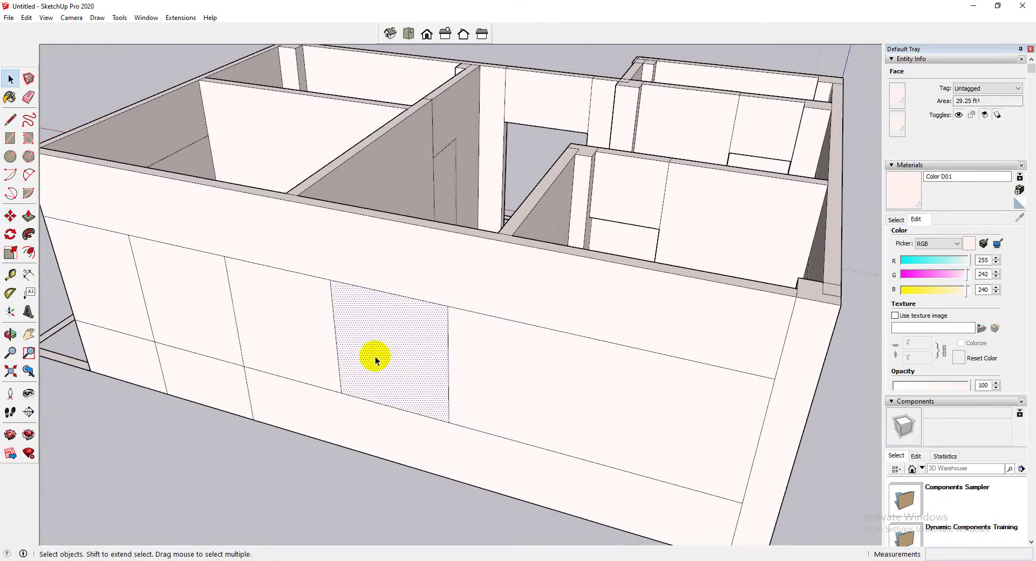
click(28, 216)
drag(378, 363, 388, 352)
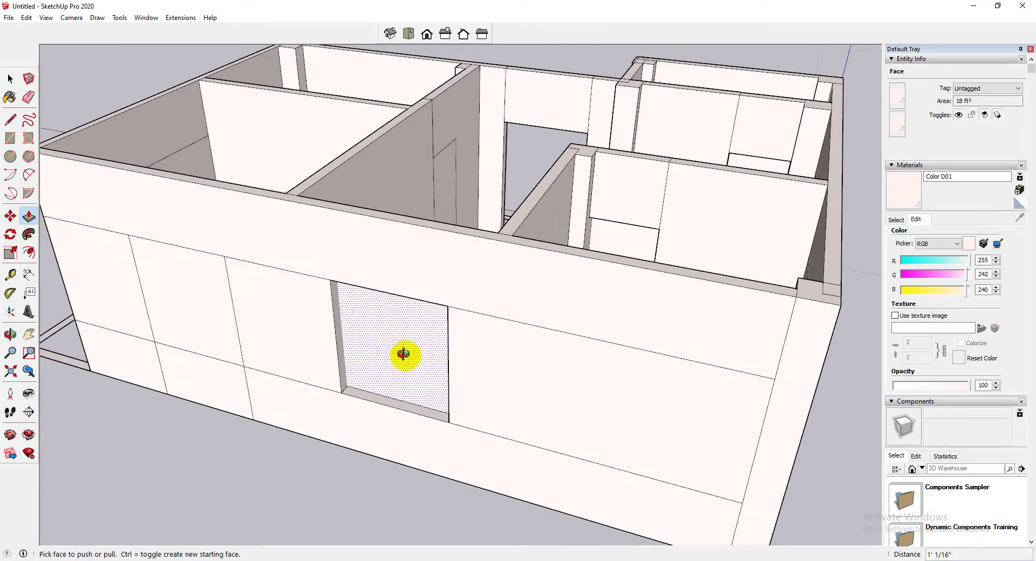
Push/Pull the recessed middle window panel of the rear exterior wall back 7 1/16" and erase its face to open the window.
middle_drag(404, 354, 741, 500)
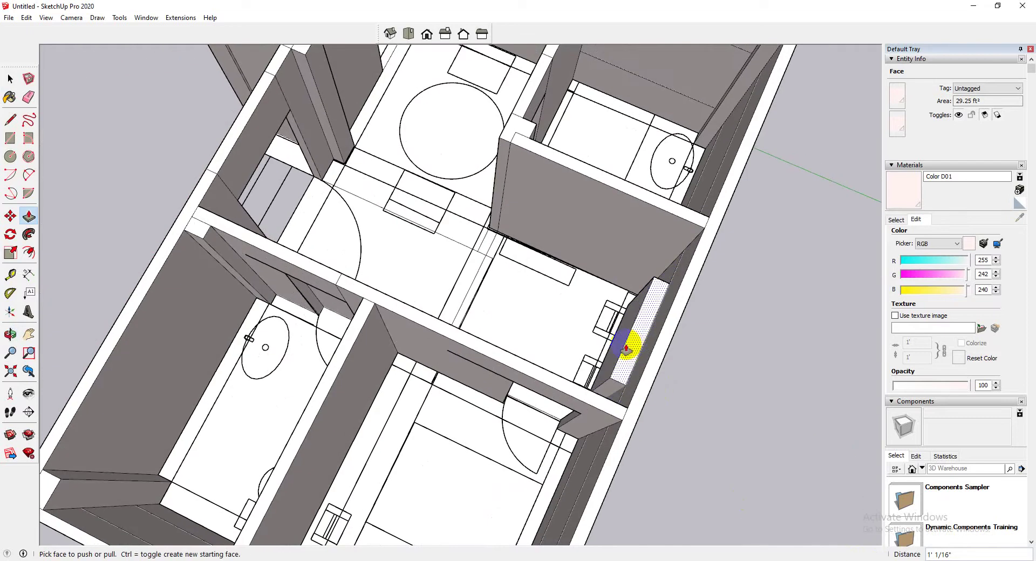
drag(623, 348, 649, 358)
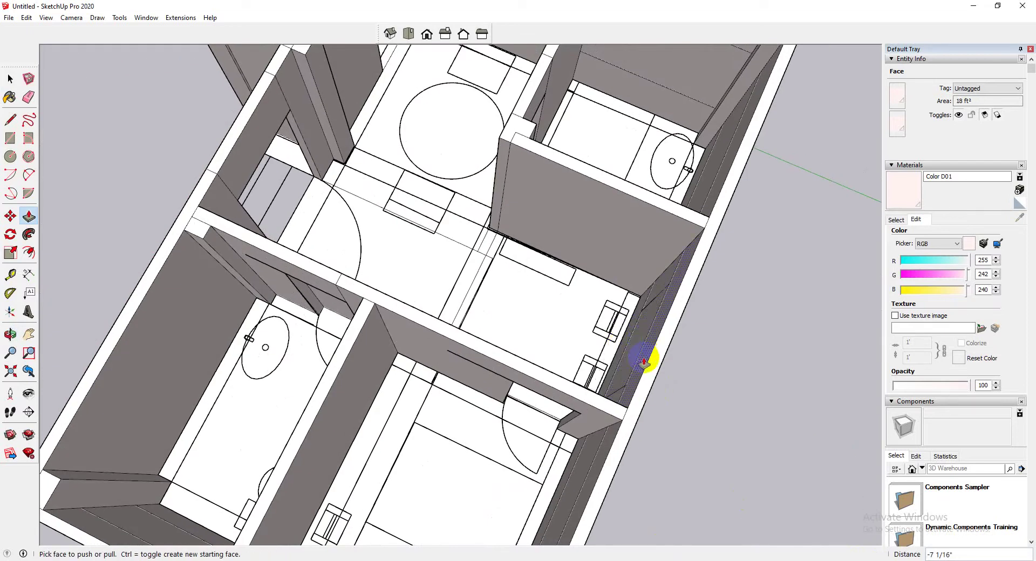
middle_drag(650, 358, 465, 374)
click(10, 75)
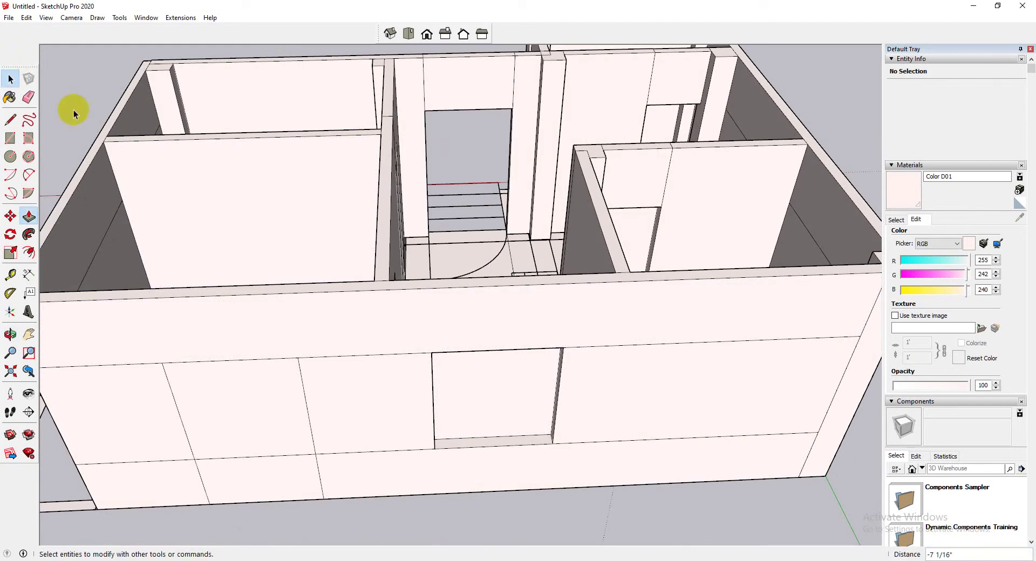
click(527, 400)
right_click(528, 400)
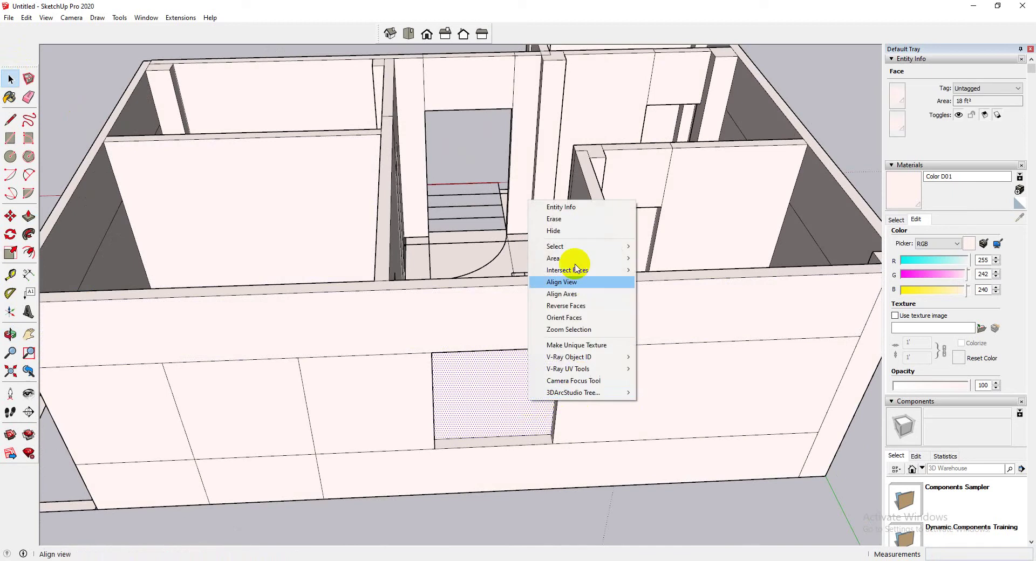
click(583, 218)
Push/Pull the bedroom window panel of the rear exterior wall inward 5".
scroll(363, 342, down, 3)
click(358, 375)
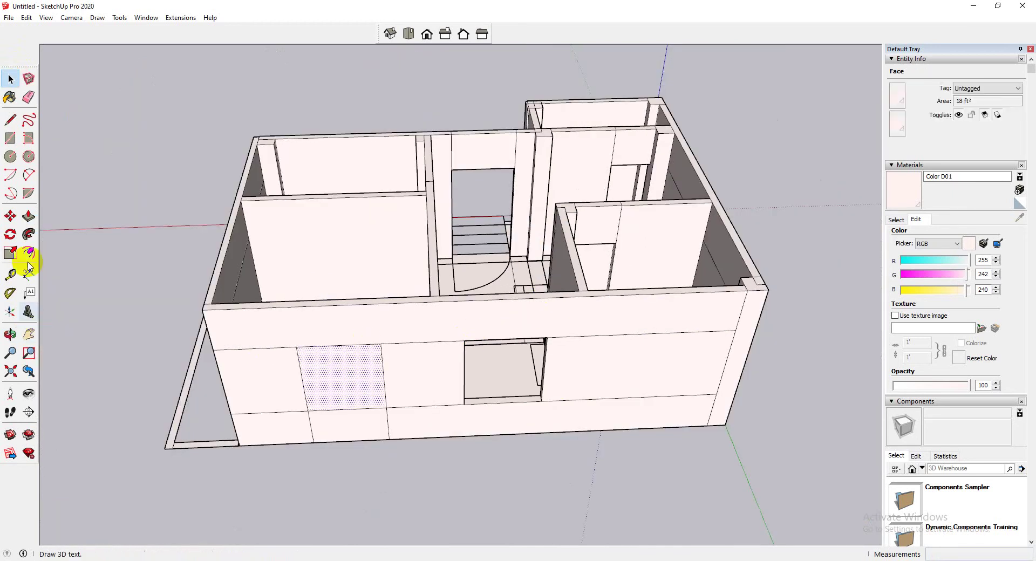
click(28, 215)
drag(356, 394, 363, 376)
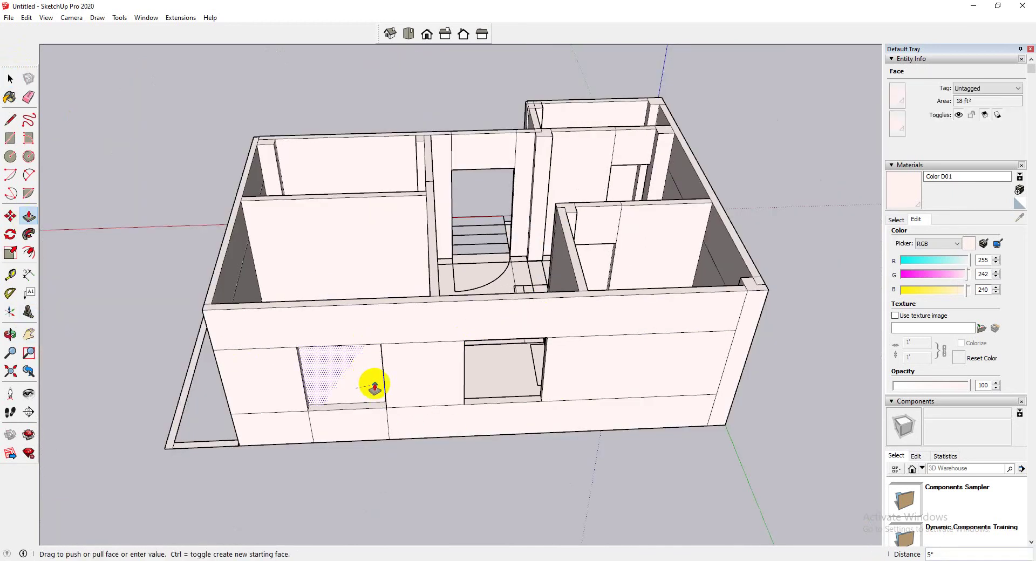
click(372, 382)
middle_drag(407, 467, 604, 501)
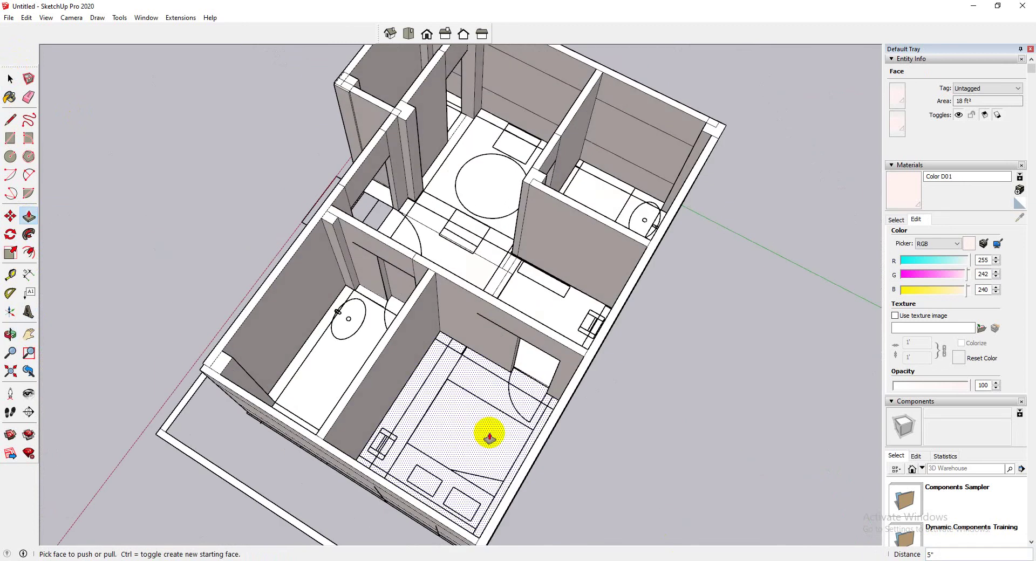
scroll(489, 435, up, 3)
middle_drag(588, 458, 412, 420)
click(408, 415)
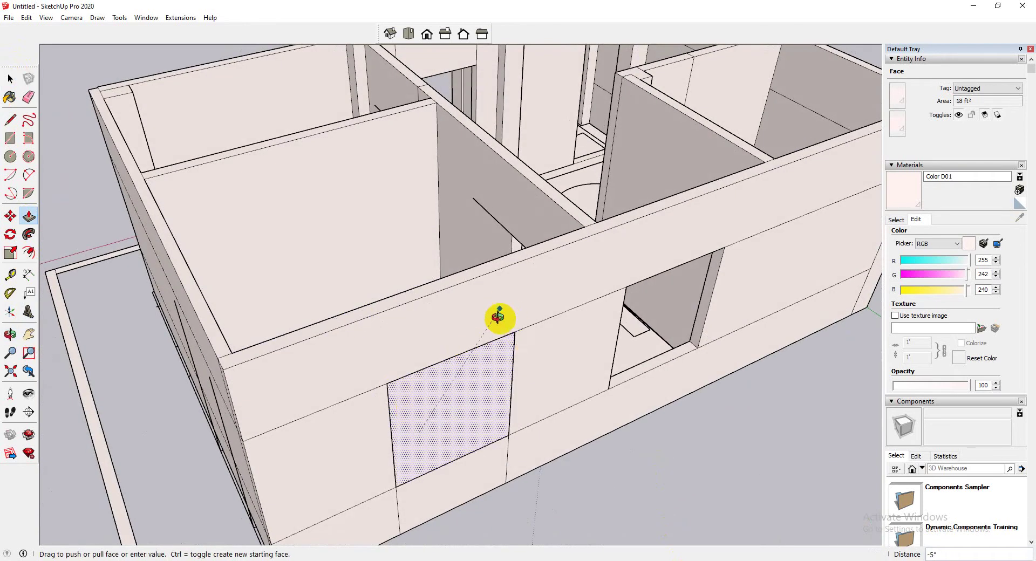
middle_drag(497, 318, 717, 455)
click(627, 416)
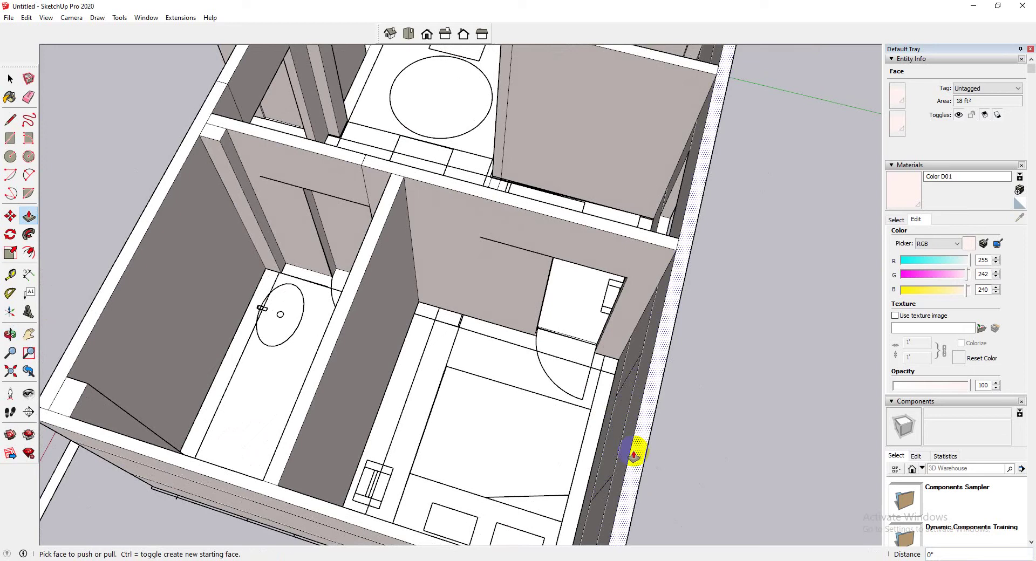
Erase the recessed face of the bedroom window panel to open the window.
click(10, 79)
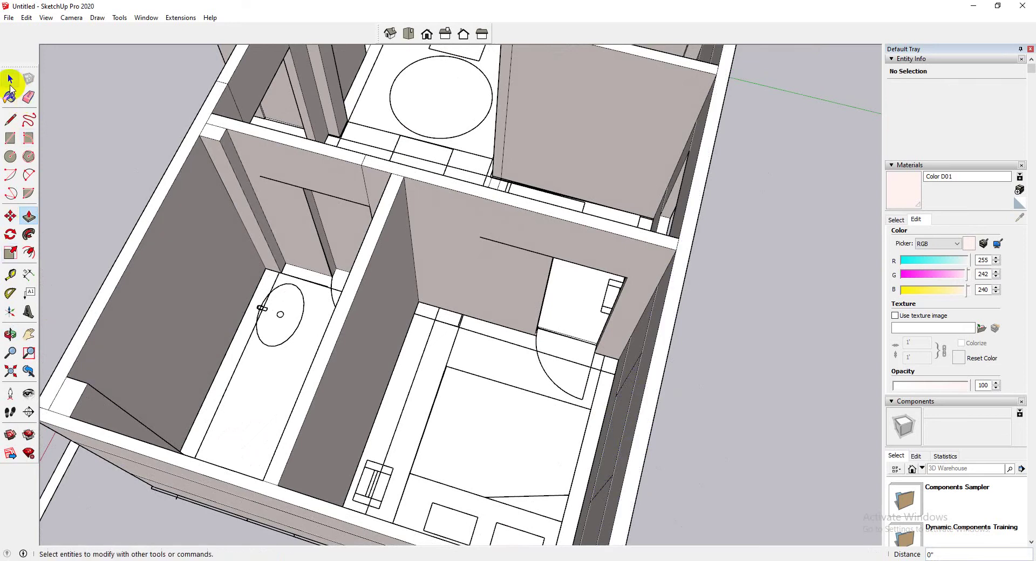
right_click(613, 430)
click(657, 250)
Push/Pull the window panel in the kitchen's end wall, by the stove, inward 5".
scroll(619, 431, down, 1)
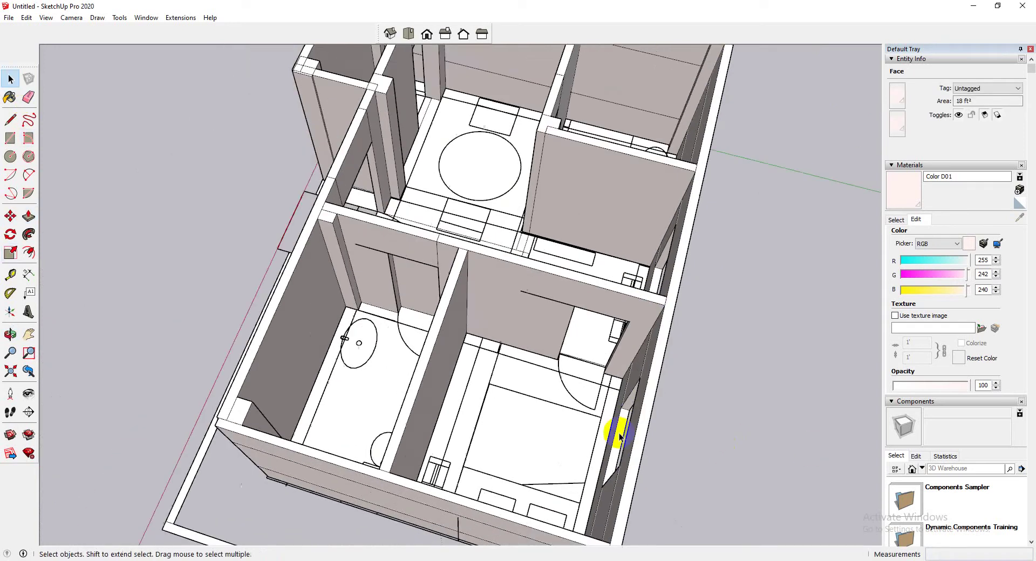
middle_drag(620, 432, 322, 379)
scroll(425, 434, down, 4)
scroll(573, 479, up, 2)
mouse_move(478, 491)
middle_down()
mouse_move(468, 493)
mouse_move(646, 413)
mouse_move(166, 332)
middle_up()
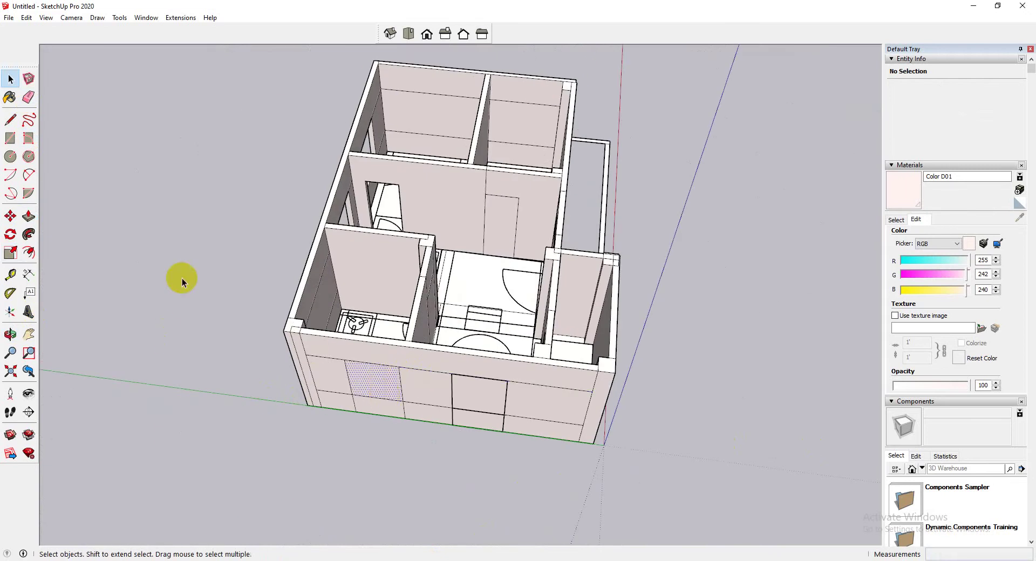
click(29, 215)
click(354, 372)
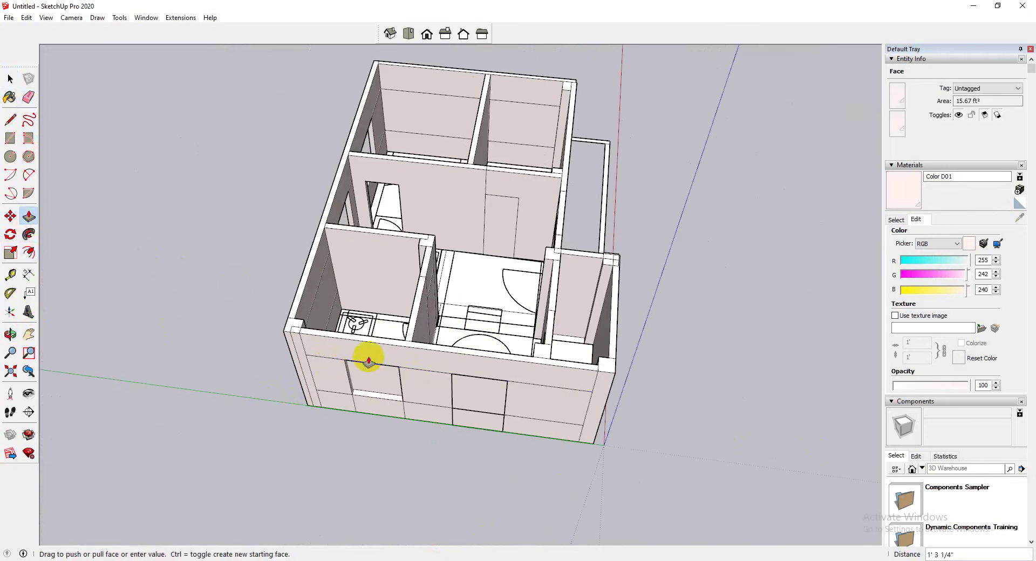
click(377, 340)
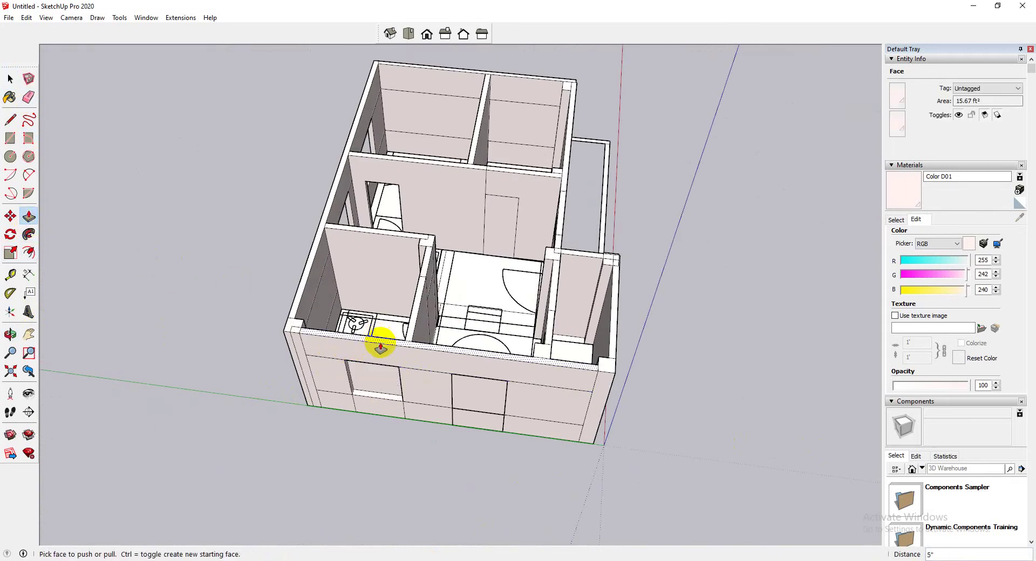
Erase the recessed face of the kitchen window panel to open the window.
click(10, 78)
right_click(386, 387)
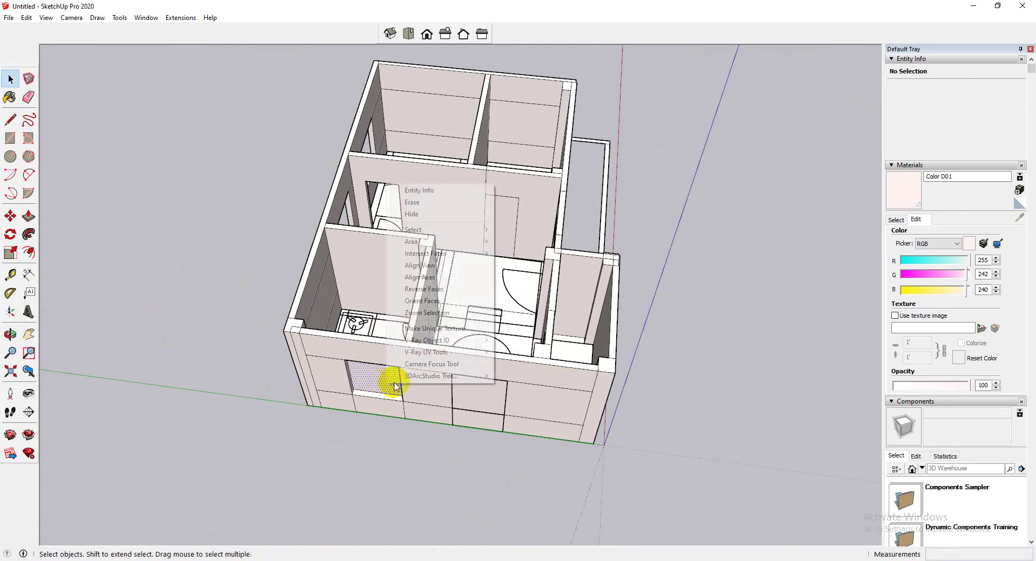
click(460, 201)
Try to Push/Pull the window panel beside the round table, in the same wall as the kitchen window, inward.
click(496, 409)
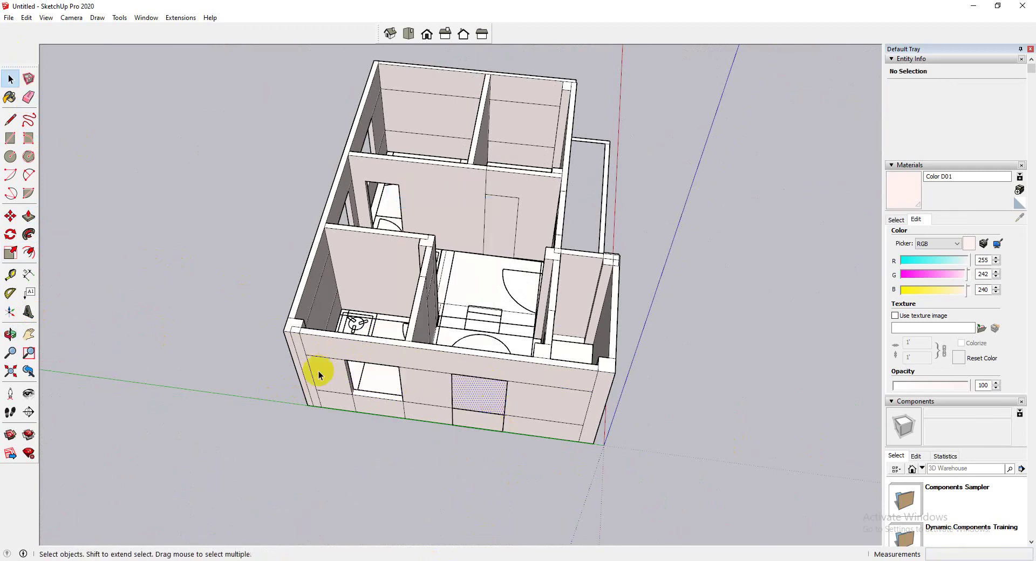
click(487, 408)
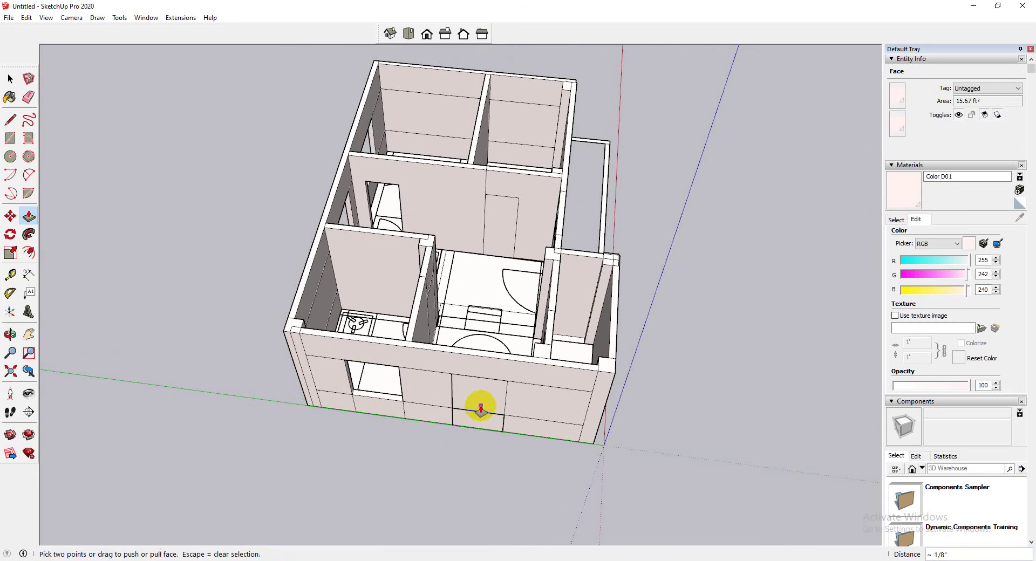
click(10, 79)
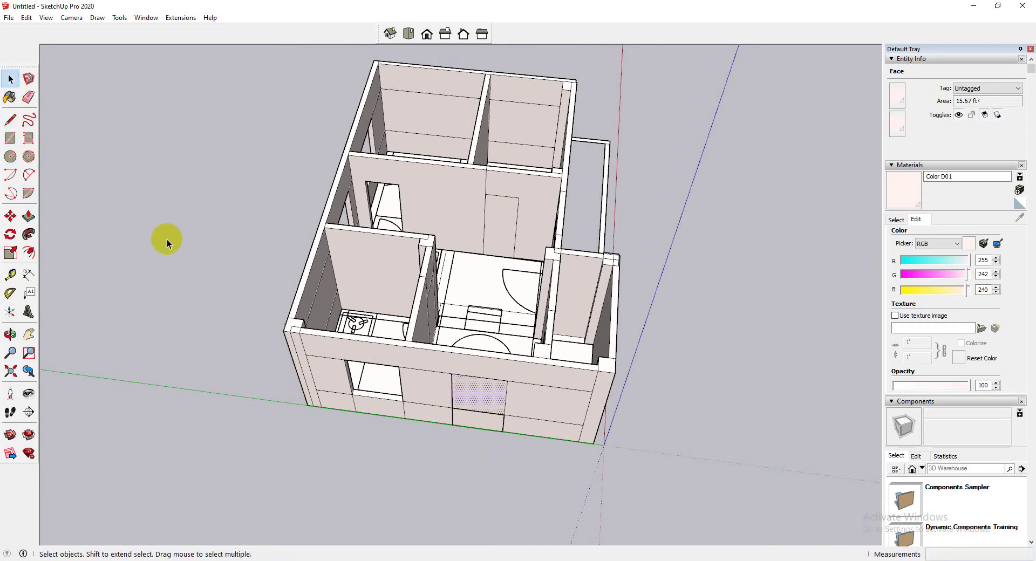
click(29, 216)
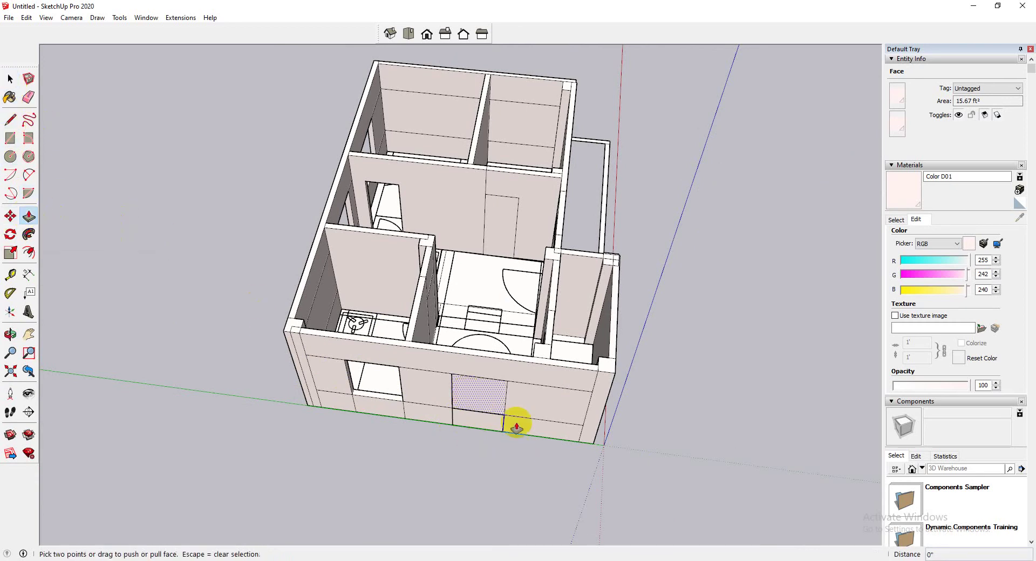
click(489, 402)
middle_drag(497, 376, 512, 413)
click(512, 418)
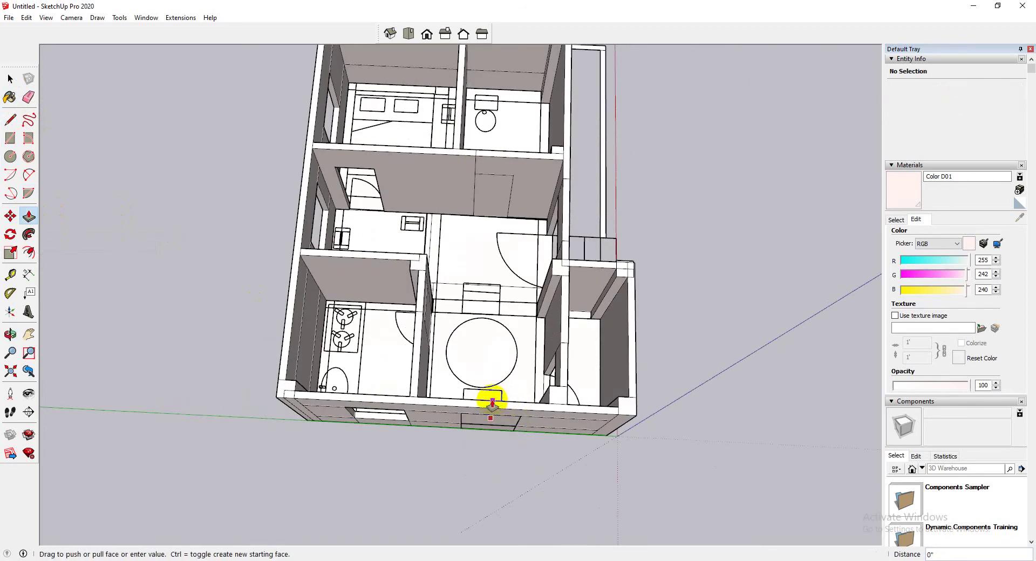
drag(492, 402, 534, 423)
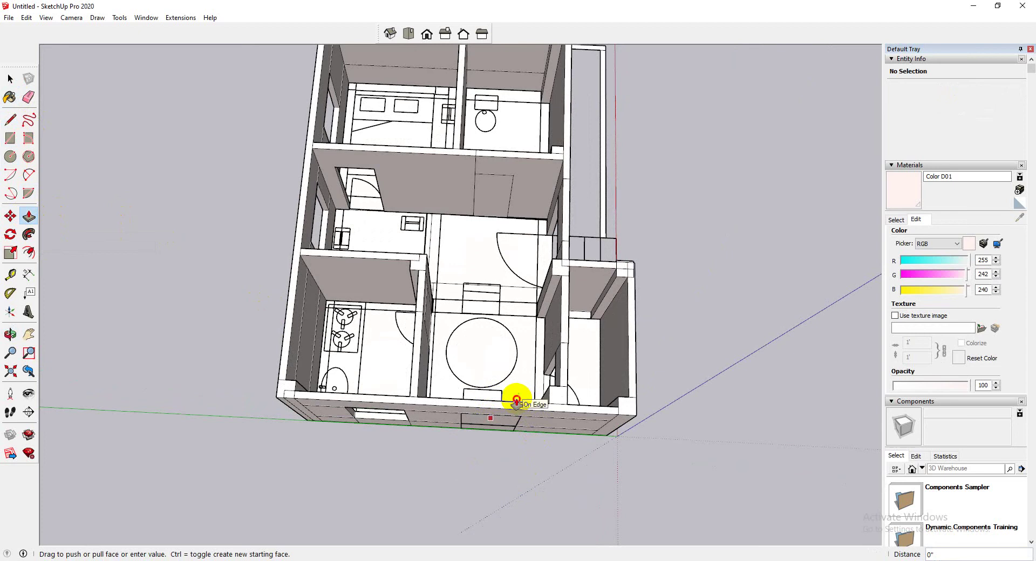
click(516, 402)
Try to erase the window panel beside the round table from the wall.
click(9, 79)
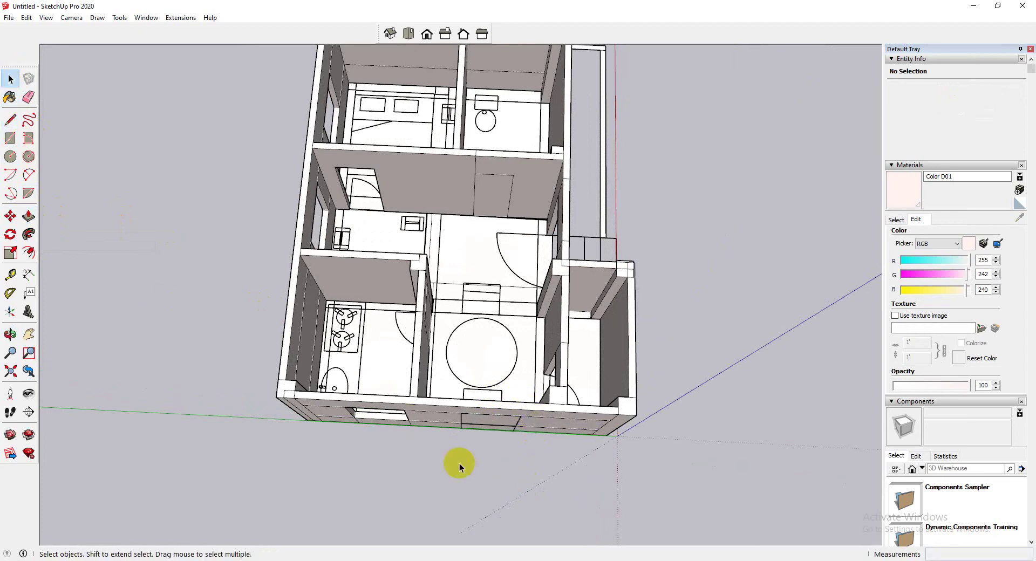
click(482, 419)
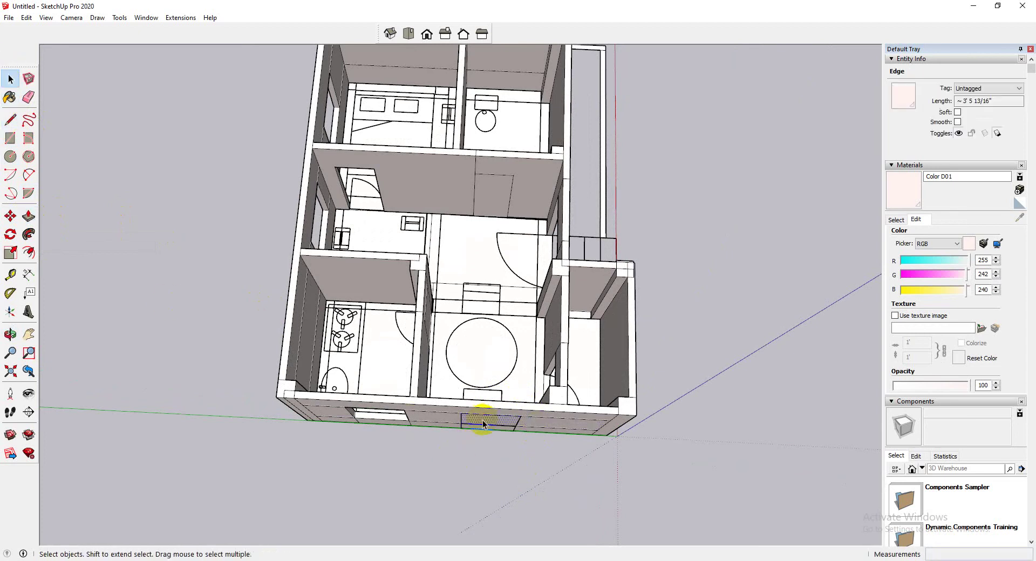
right_click(482, 418)
click(524, 238)
Push/Pull the window panel beside the round table inward in short moves and undo the attempt.
scroll(500, 389, up, 3)
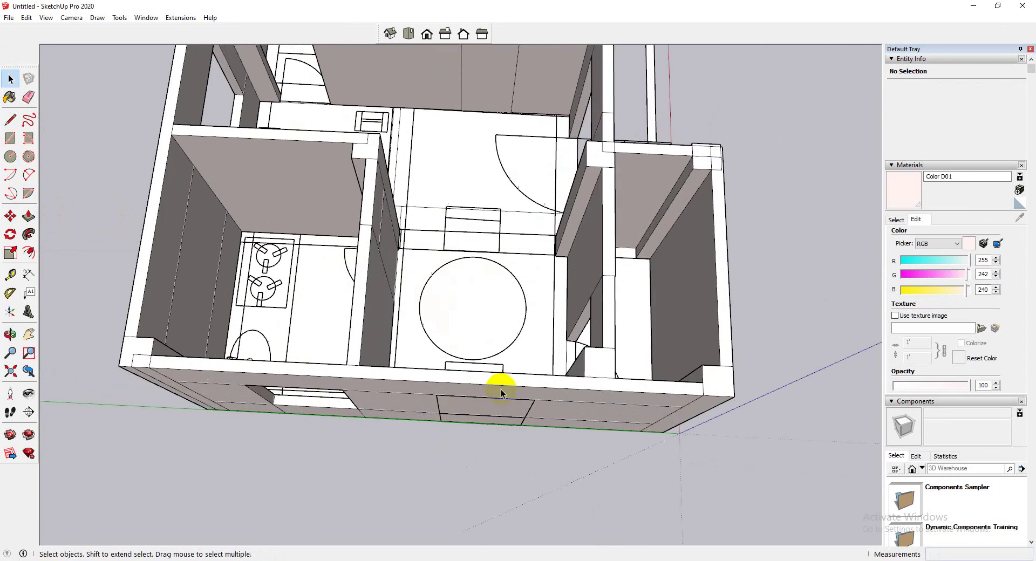
mouse_move(501, 390)
middle_down()
mouse_move(490, 322)
mouse_move(500, 386)
mouse_move(4, 419)
mouse_move(73, 439)
mouse_move(180, 342)
middle_up()
click(481, 376)
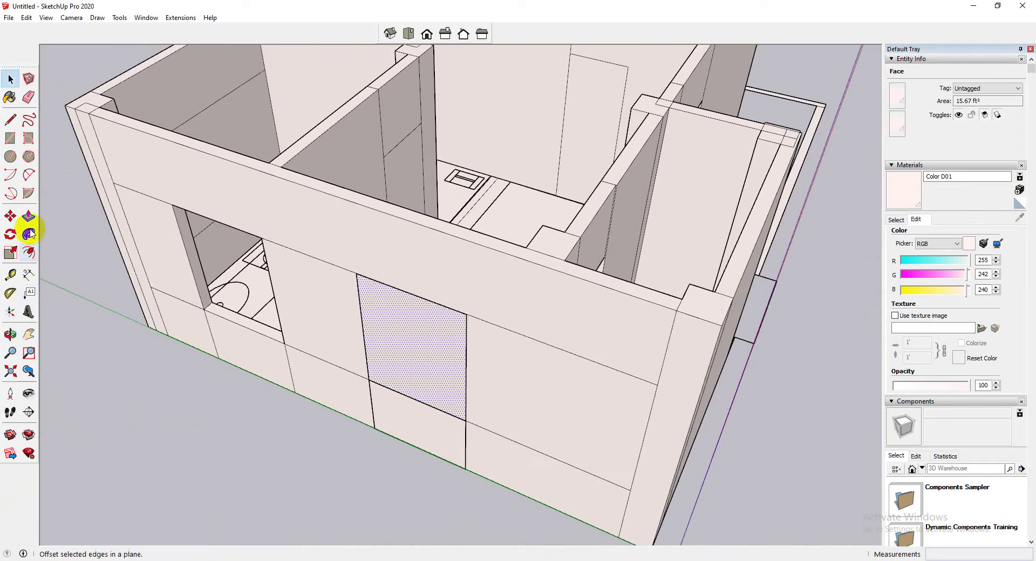
click(414, 354)
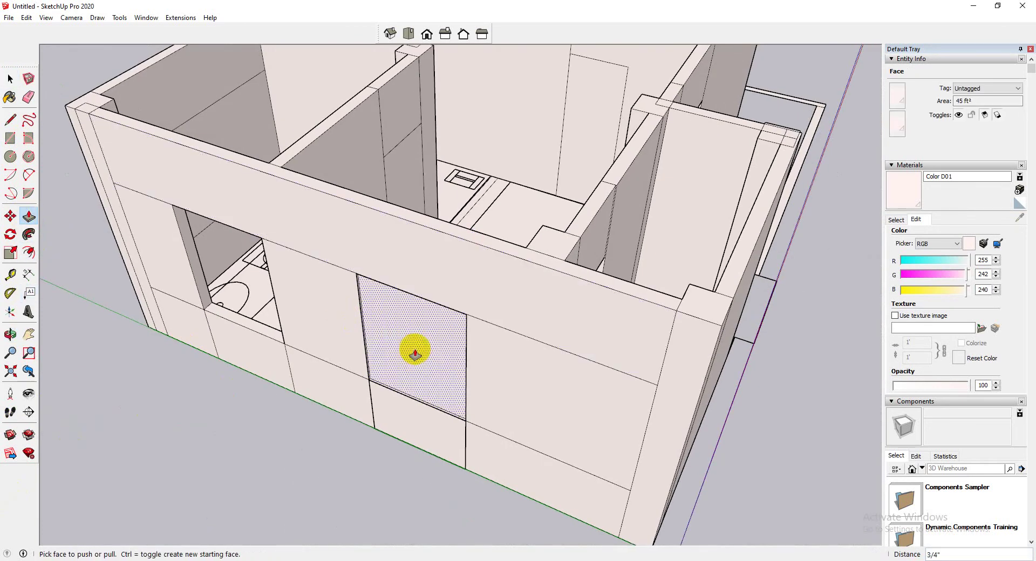
click(417, 353)
click(430, 347)
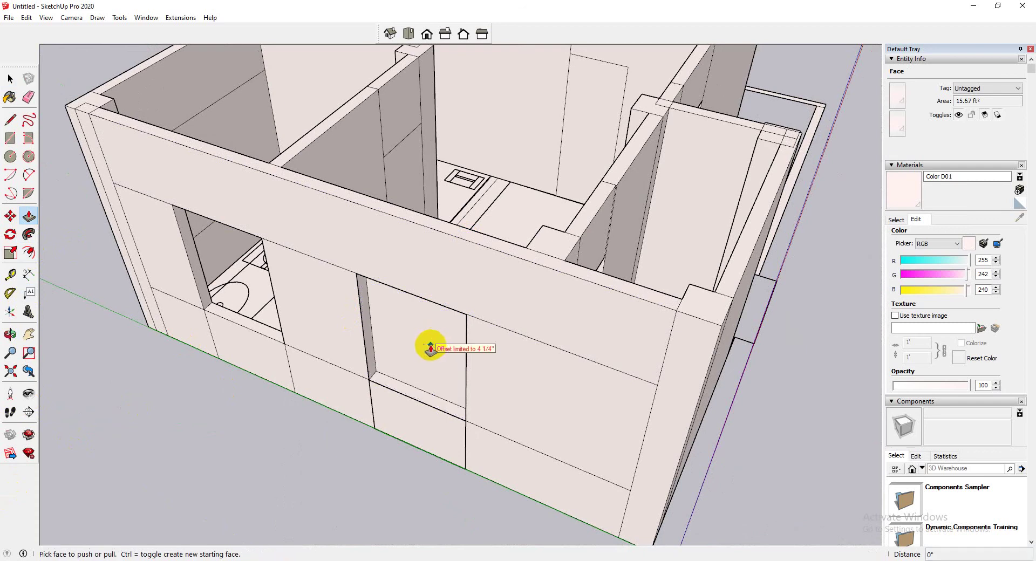
key(ctrl+z)
Push/Pull the window panel beside the round table inward 5" and erase its recessed face to open the window.
click(427, 352)
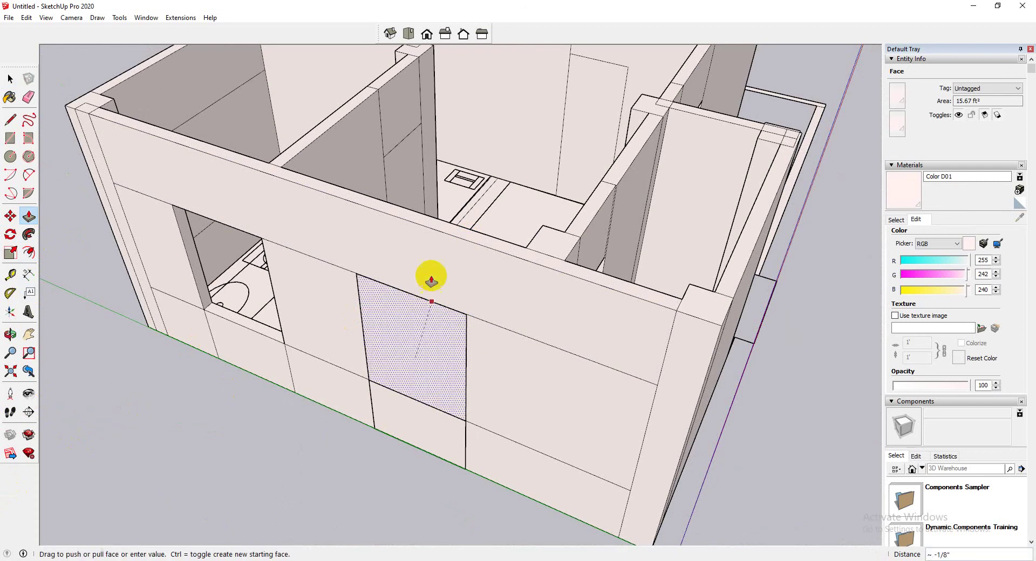
click(451, 225)
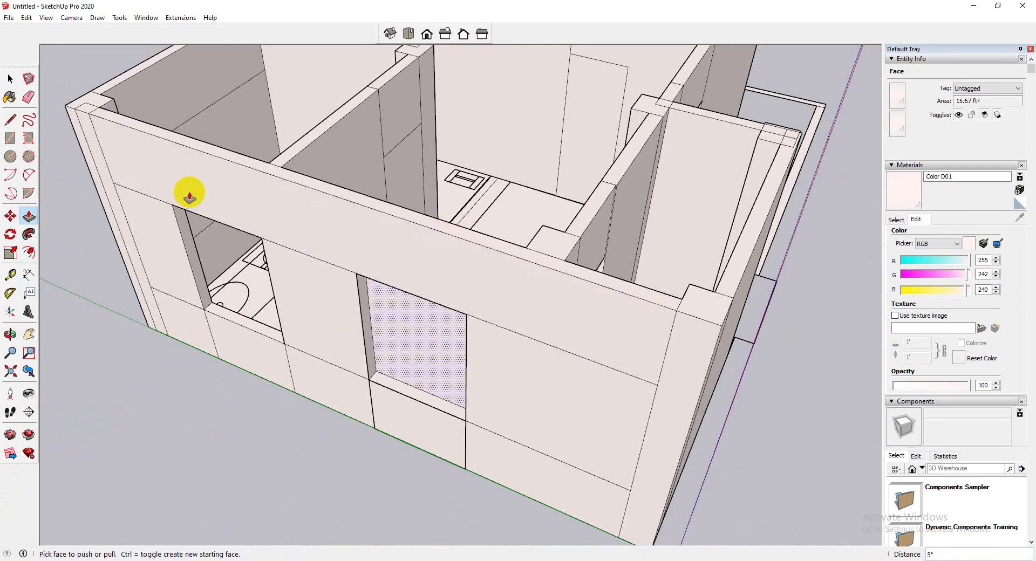
click(10, 79)
right_click(408, 356)
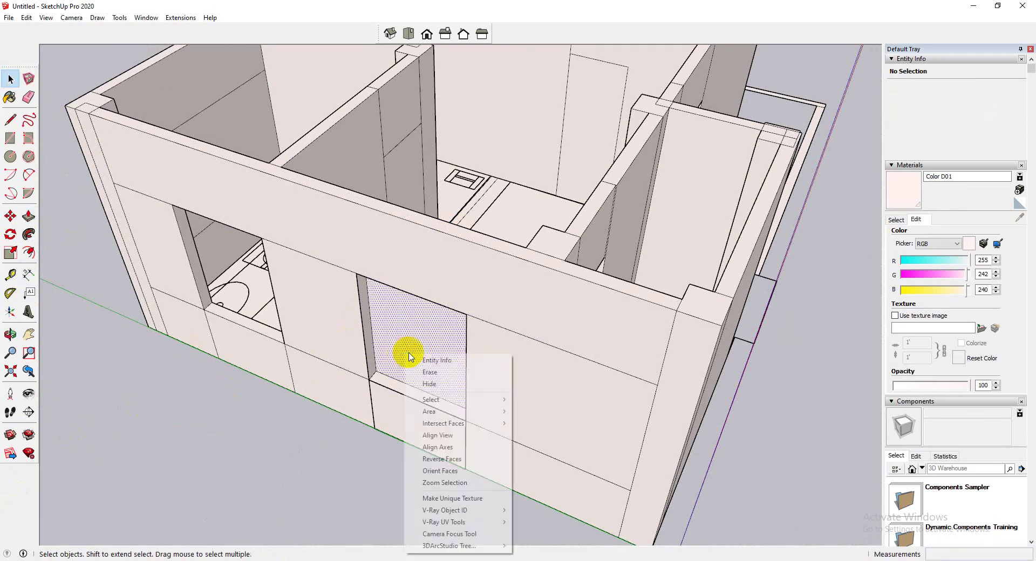
click(430, 372)
Draw a window rectangle of 4' 6" by about 3' 7" between the guide lines on the bedroom's end wall.
scroll(416, 397, down, 6)
mouse_move(416, 400)
middle_down()
mouse_move(160, 411)
mouse_move(395, 354)
mouse_move(705, 395)
mouse_move(303, 418)
mouse_move(587, 453)
mouse_move(561, 280)
middle_up()
scroll(606, 257, up, 5)
middle_drag(693, 313, 282, 266)
scroll(402, 372, down, 3)
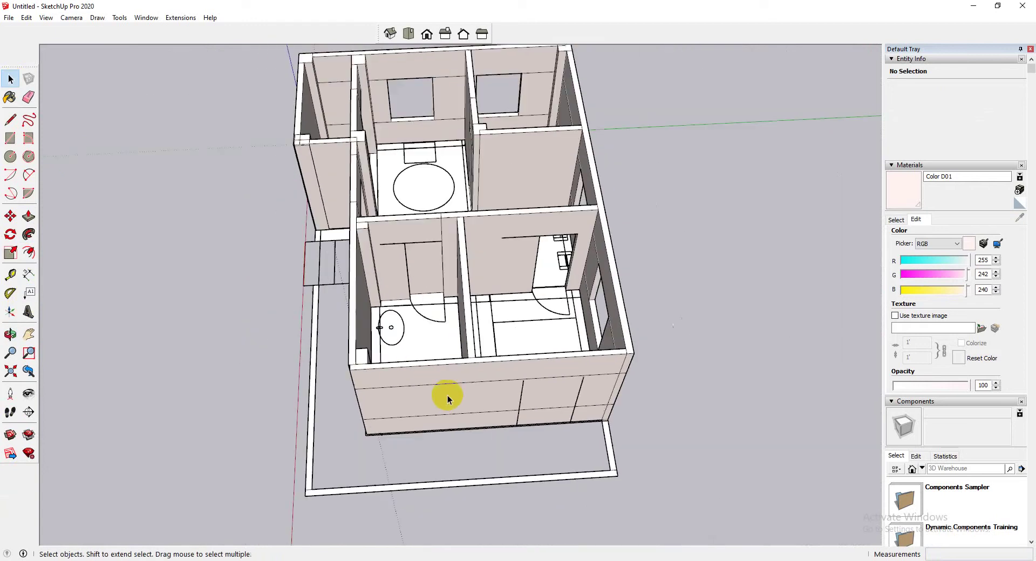
middle_drag(447, 399, 431, 143)
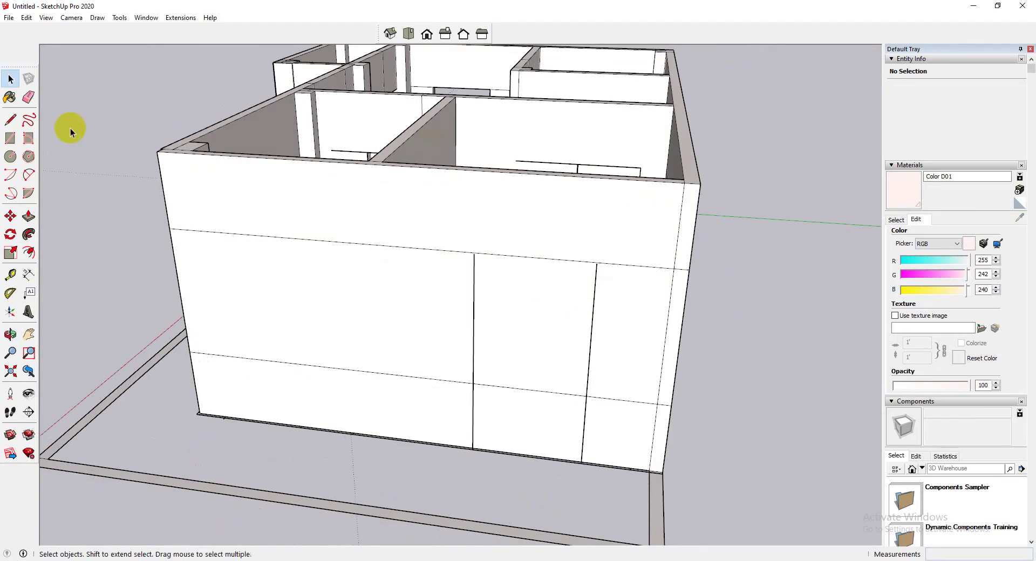
click(10, 138)
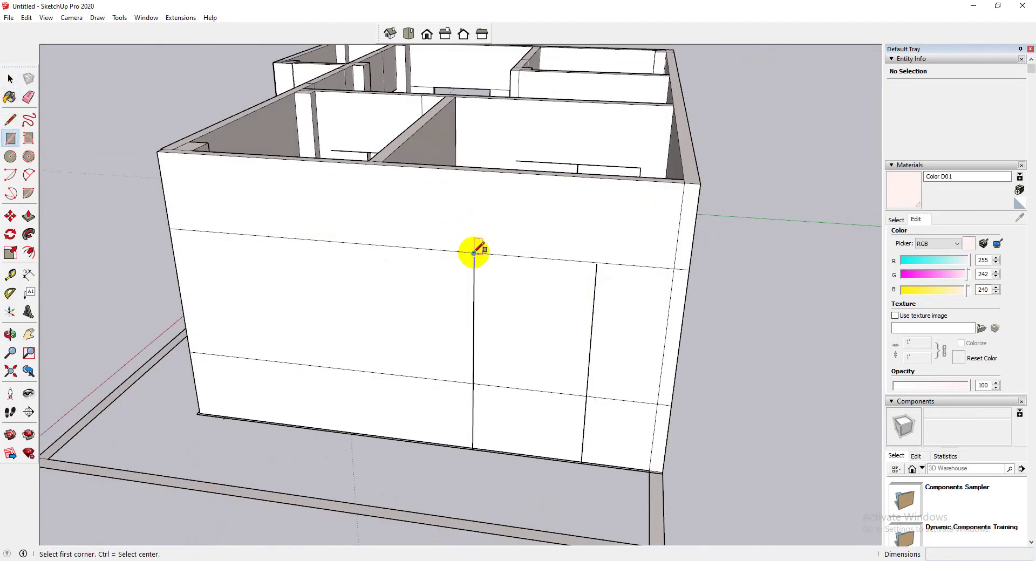
click(473, 252)
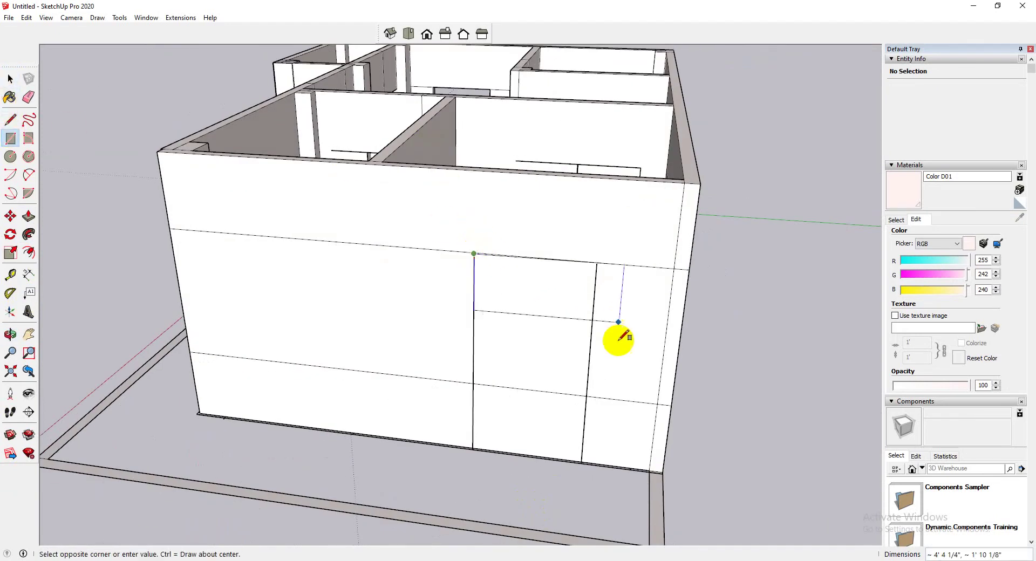
click(586, 395)
Try to Push/Pull the window rectangle on the bedroom's end wall inward and undo the attempt.
click(28, 216)
click(547, 315)
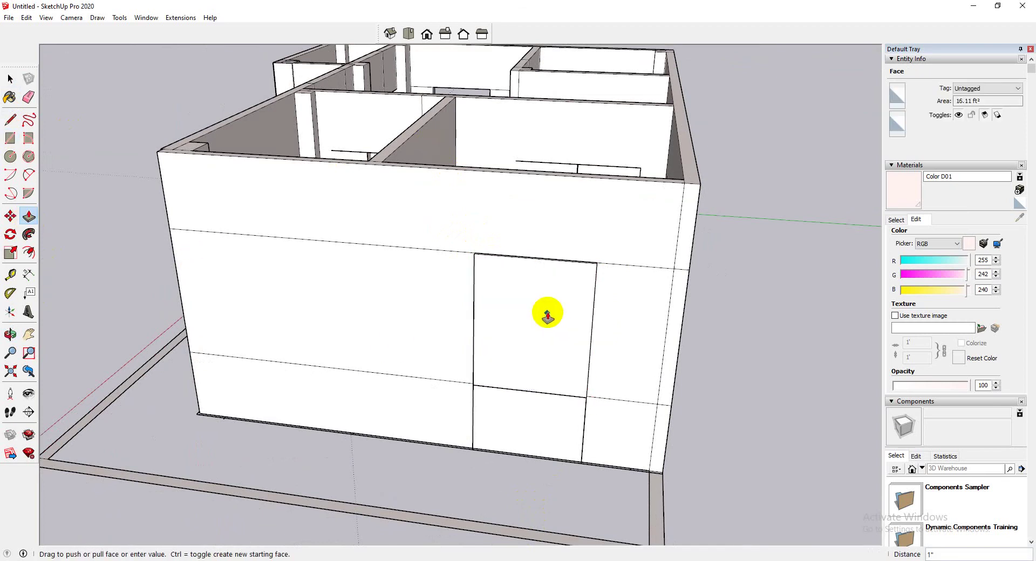
mouse_move(548, 310)
middle_down()
mouse_move(555, 385)
mouse_move(565, 318)
middle_up()
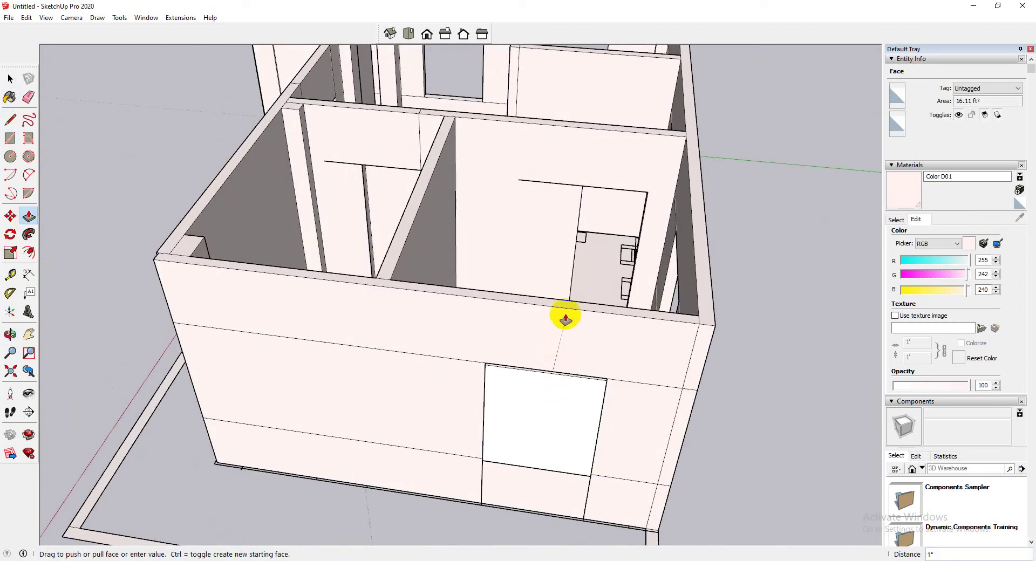
click(547, 387)
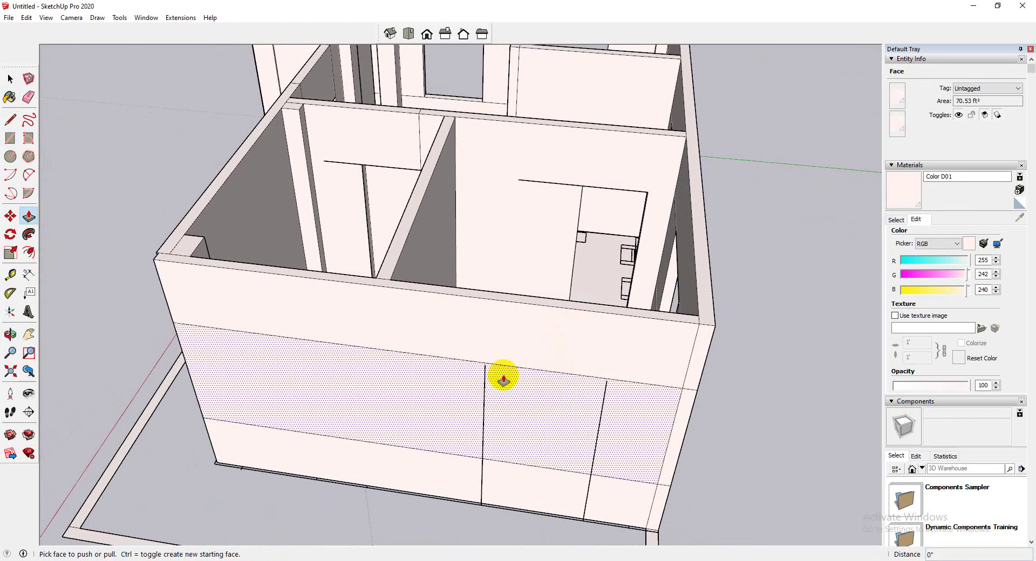
scroll(492, 404, up, 6)
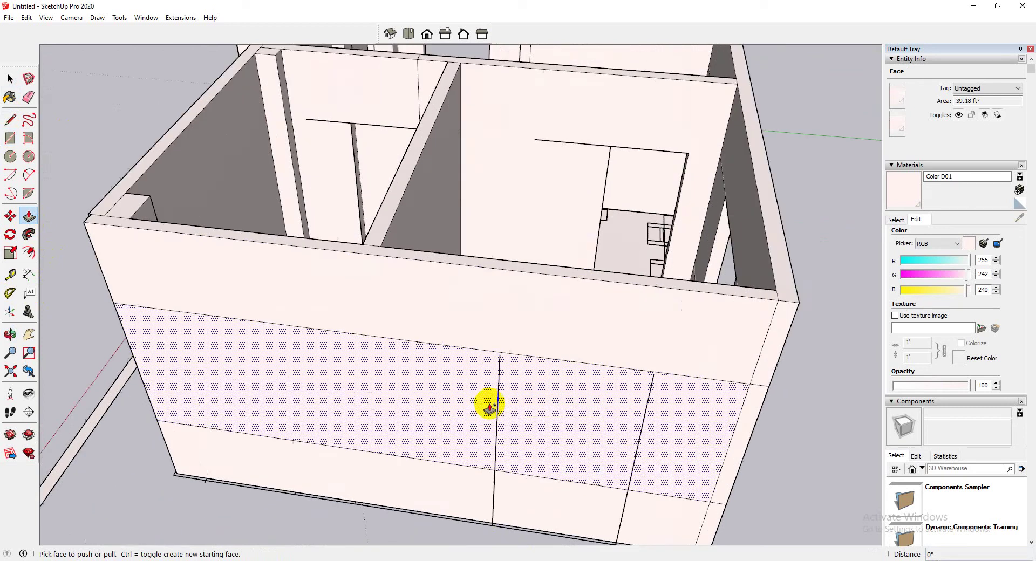
middle_drag(524, 400, 512, 295)
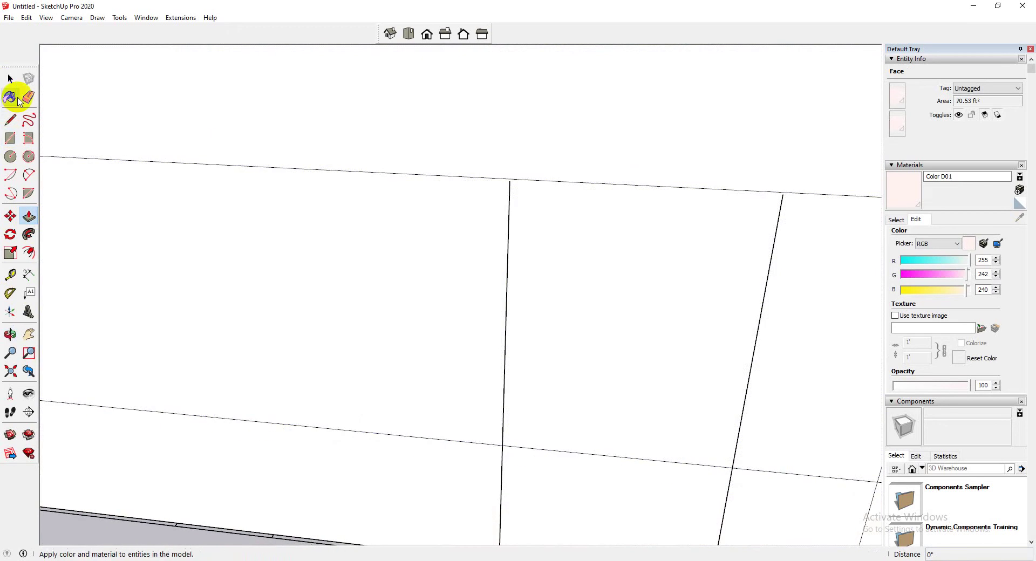
click(10, 119)
click(509, 180)
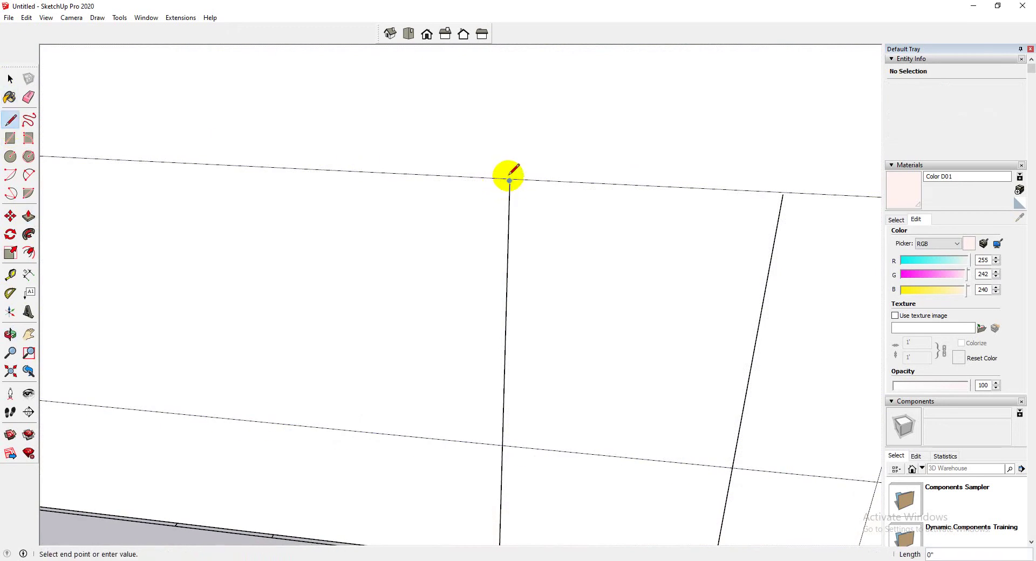
scroll(509, 180, up, 3)
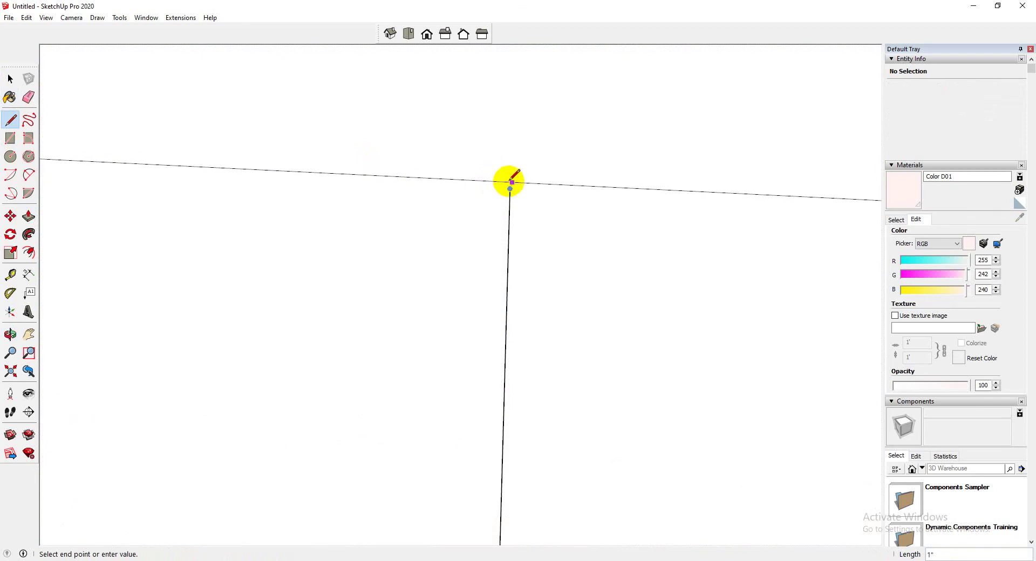
Draw a window rectangle of about 4' 6" by 3' 7" between the upright edges and guide lines on the bedroom's end wall.
click(10, 136)
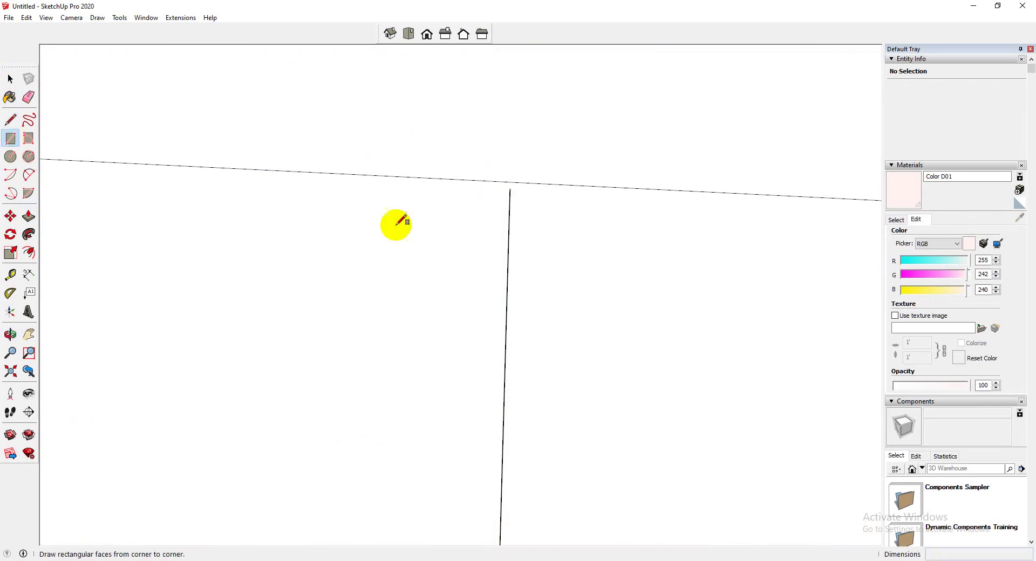
click(510, 182)
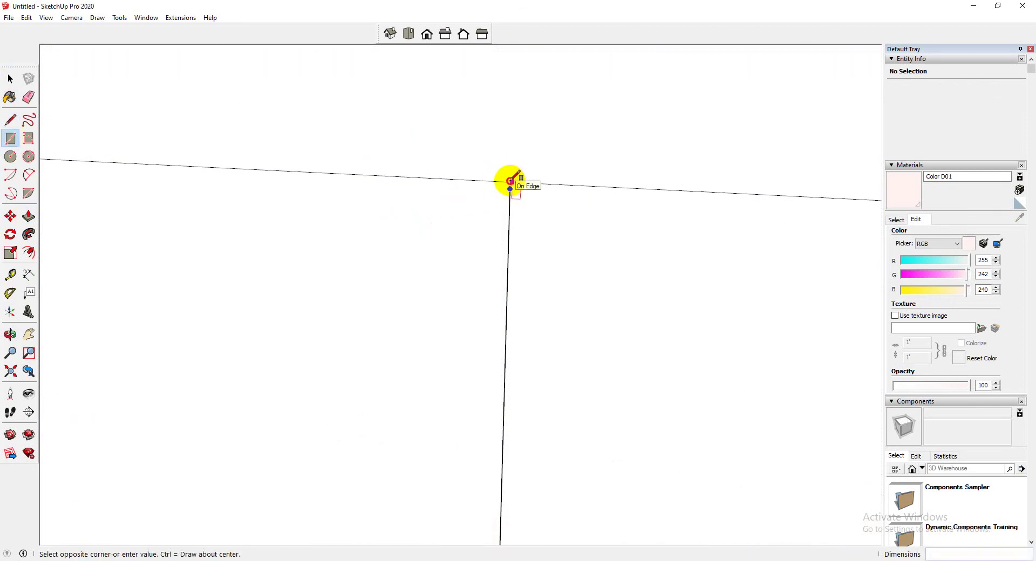
scroll(553, 193, down, 5)
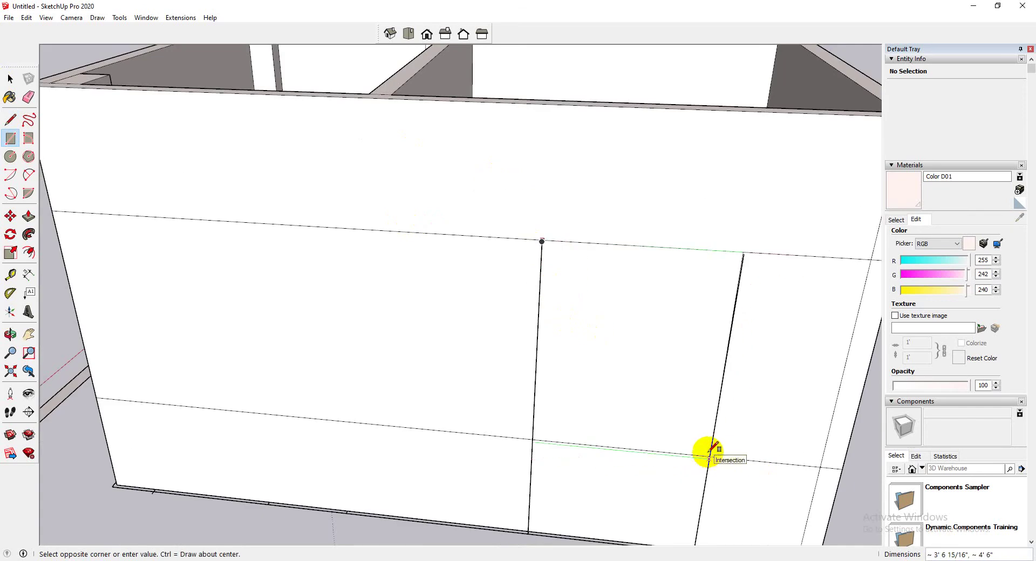
scroll(709, 454, up, 5)
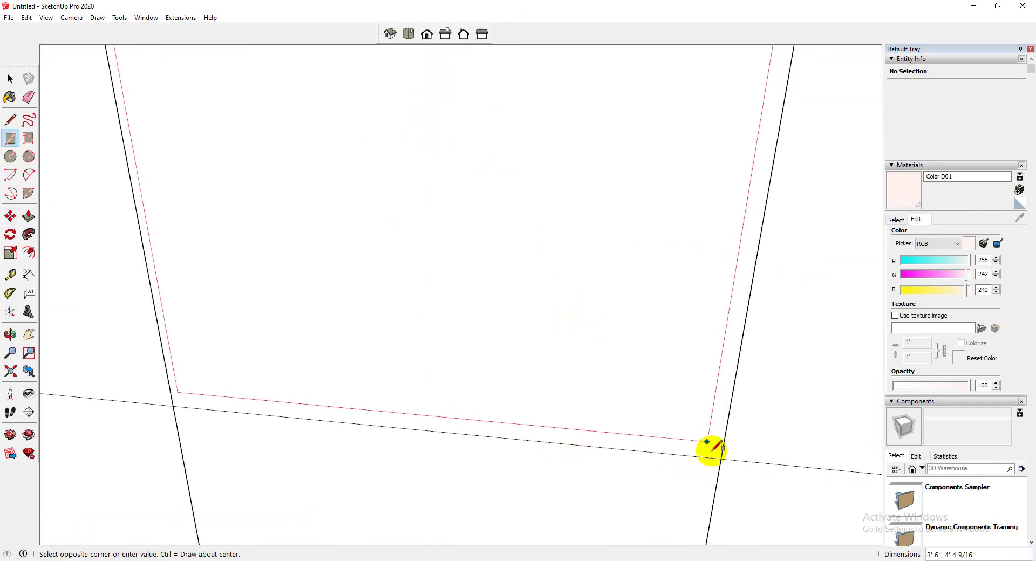
click(717, 458)
scroll(512, 366, down, 3)
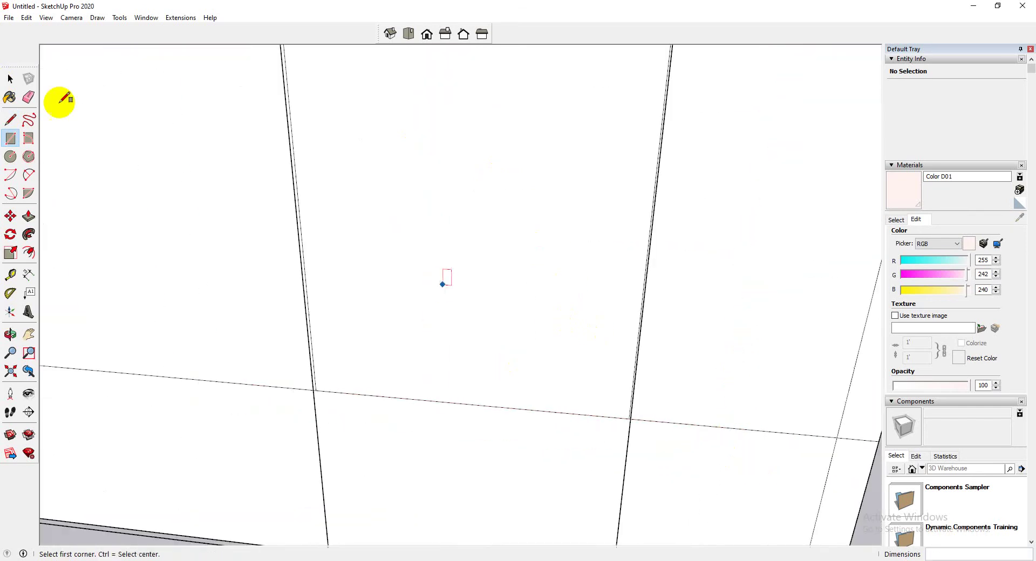
Push/Pull the end wall's window rectangle inward through the wall thickness and erase its recessed face to open the window.
click(29, 217)
click(515, 372)
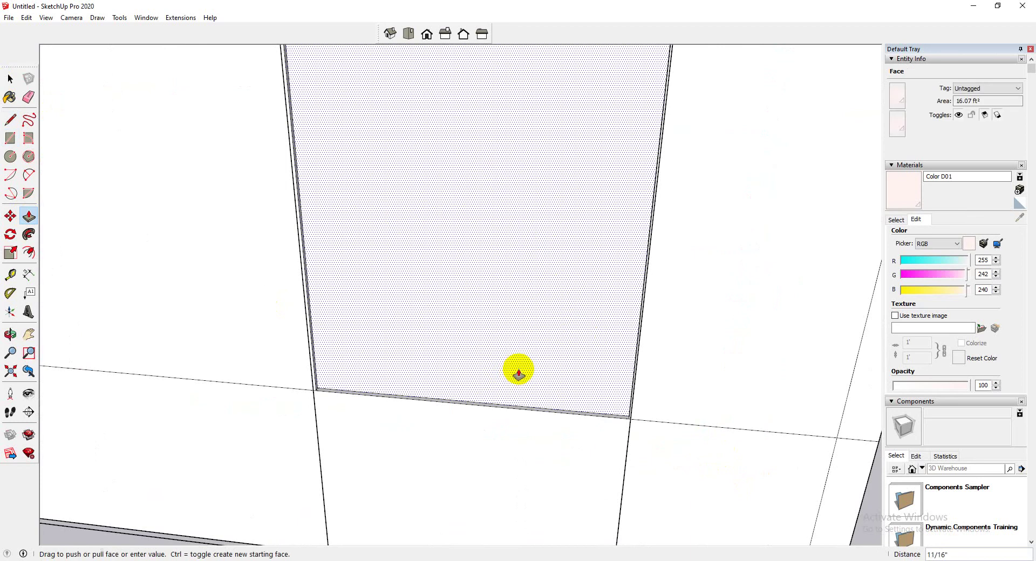
middle_drag(543, 365, 507, 518)
scroll(507, 518, down, 3)
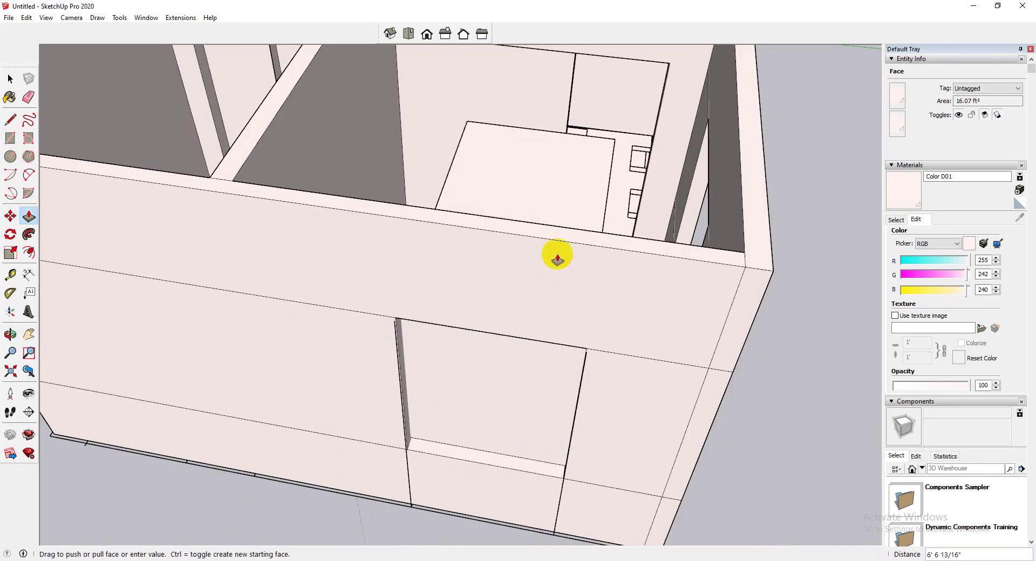
key(Escape)
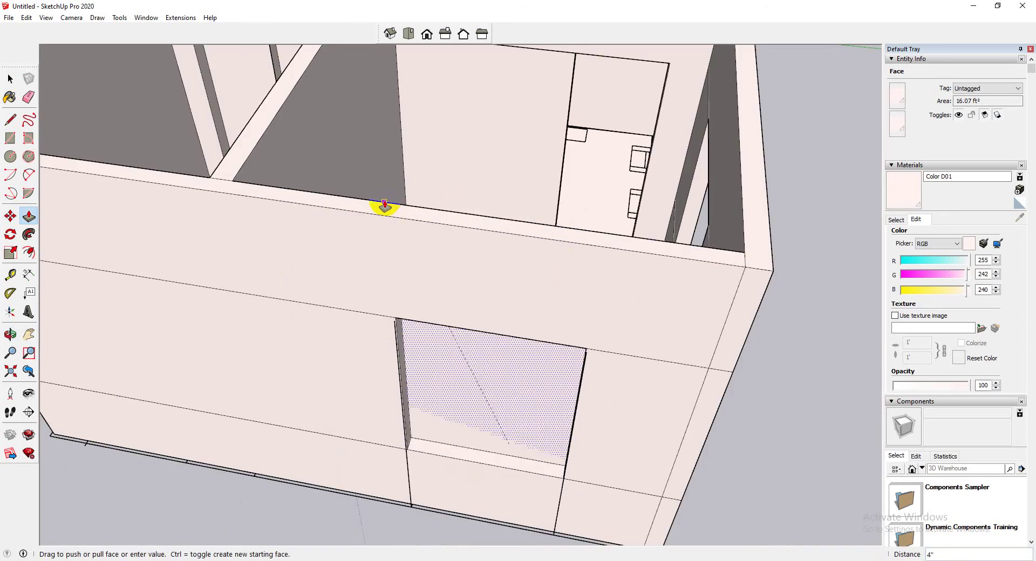
click(10, 78)
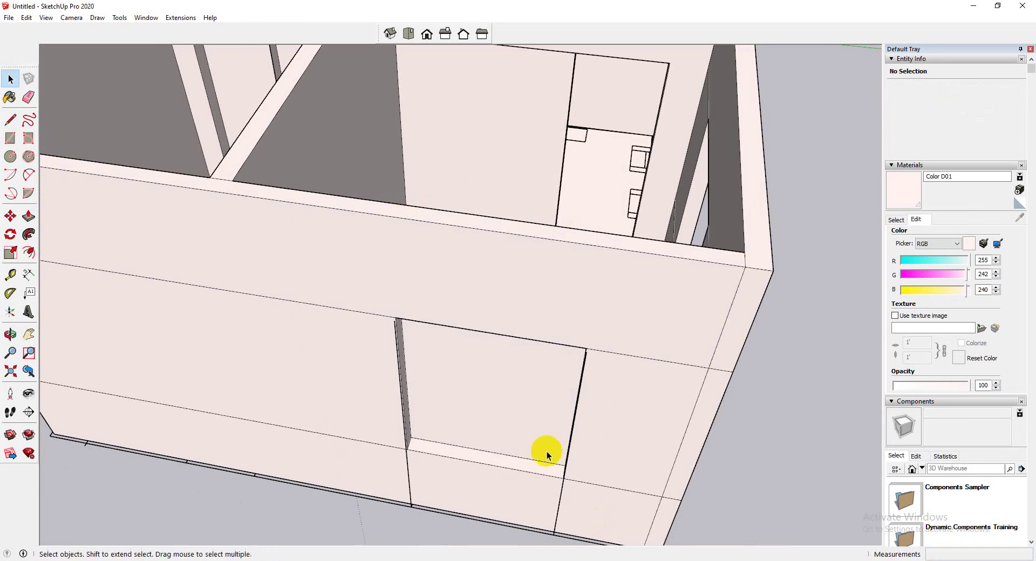
click(486, 400)
right_click(485, 399)
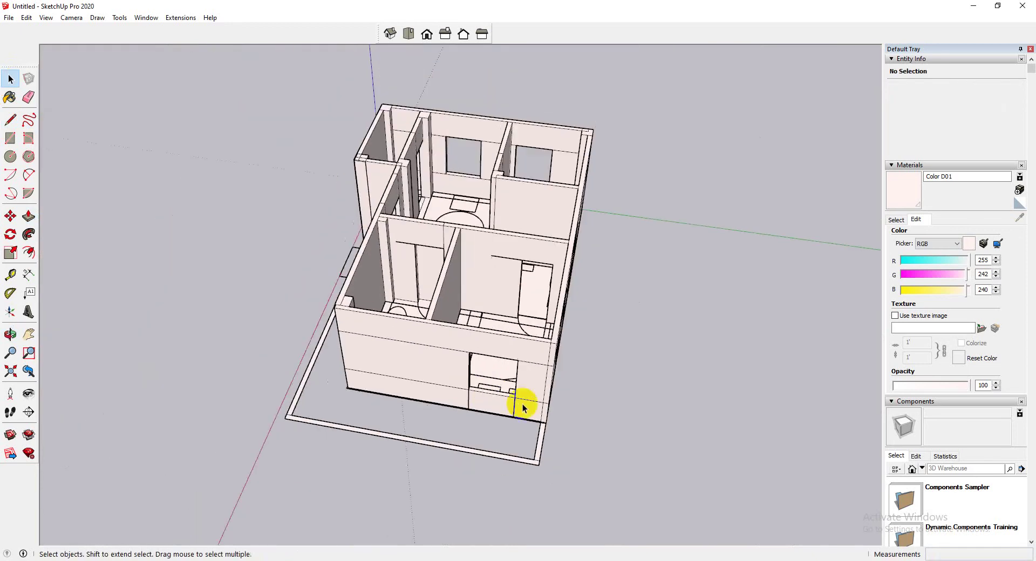
Examine the house model from several sides, checking the window openings in the outer walls.
middle_drag(522, 403, 1010, 439)
scroll(1011, 439, down, 3)
scroll(442, 270, up, 3)
scroll(441, 271, down, 3)
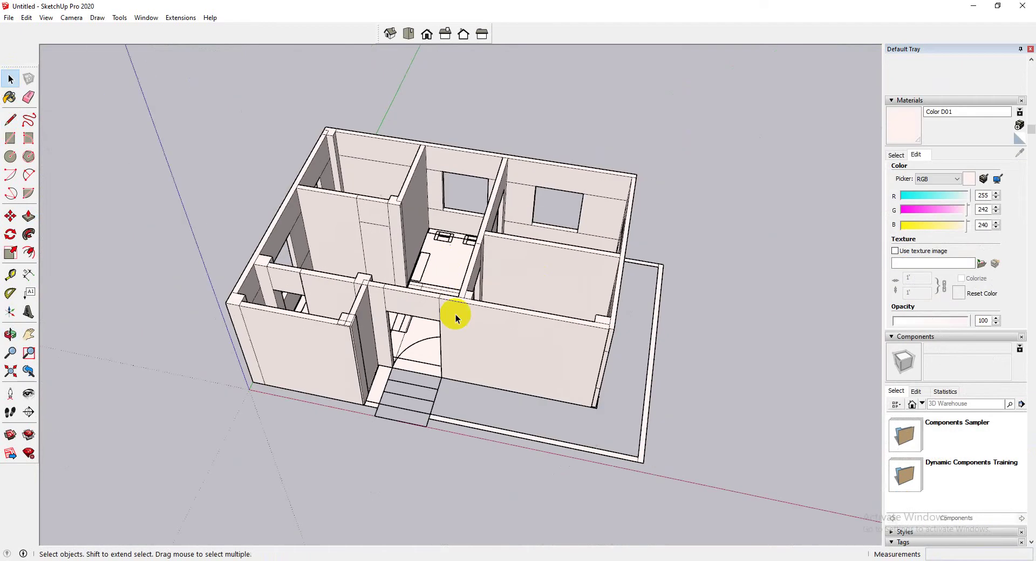
scroll(456, 315, down, 2)
scroll(425, 339, up, 7)
middle_drag(423, 340, 593, 375)
scroll(458, 356, down, 6)
scroll(295, 284, up, 2)
scroll(448, 341, up, 3)
scroll(434, 446, up, 3)
middle_drag(435, 445, 636, 317)
scroll(477, 373, down, 3)
scroll(439, 360, down, 1)
scroll(404, 348, up, 3)
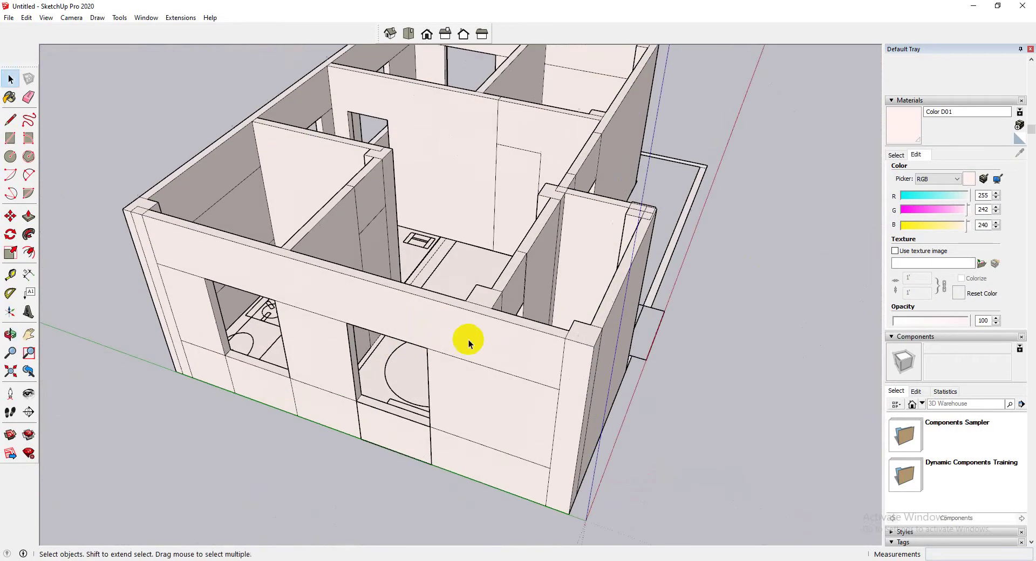
scroll(231, 301, down, 4)
middle_drag(359, 311, 455, 331)
scroll(475, 292, up, 3)
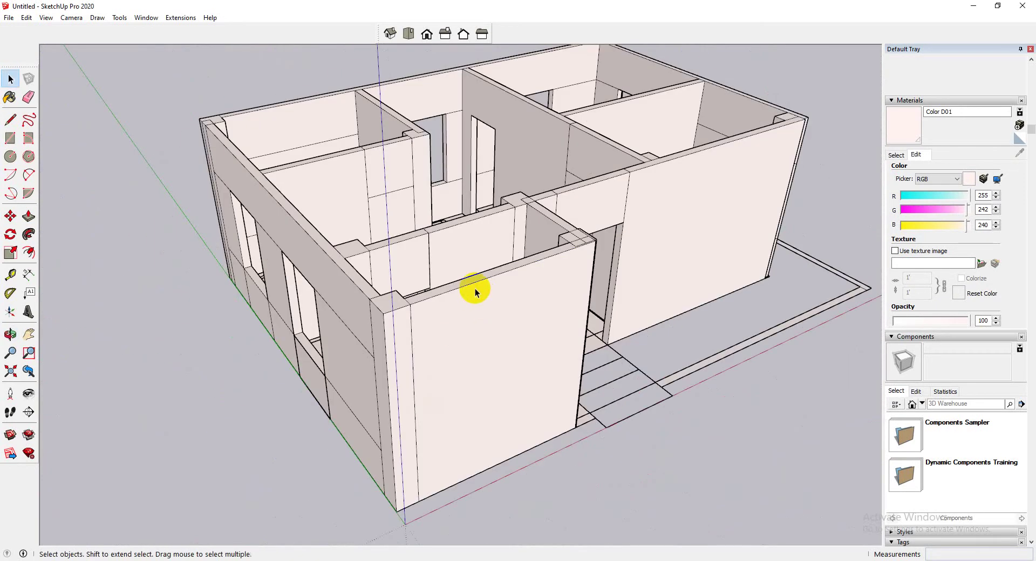
Push/Pull the front wall's top face down as new faces at 2' 6" and 7' to mark window head and sill lines.
click(474, 288)
click(469, 281)
click(28, 217)
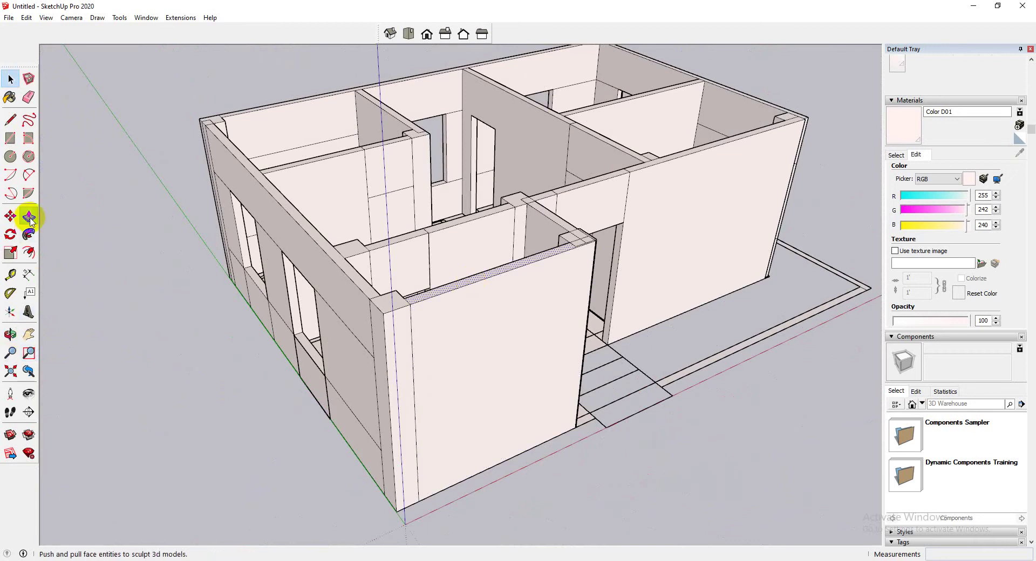
click(438, 286)
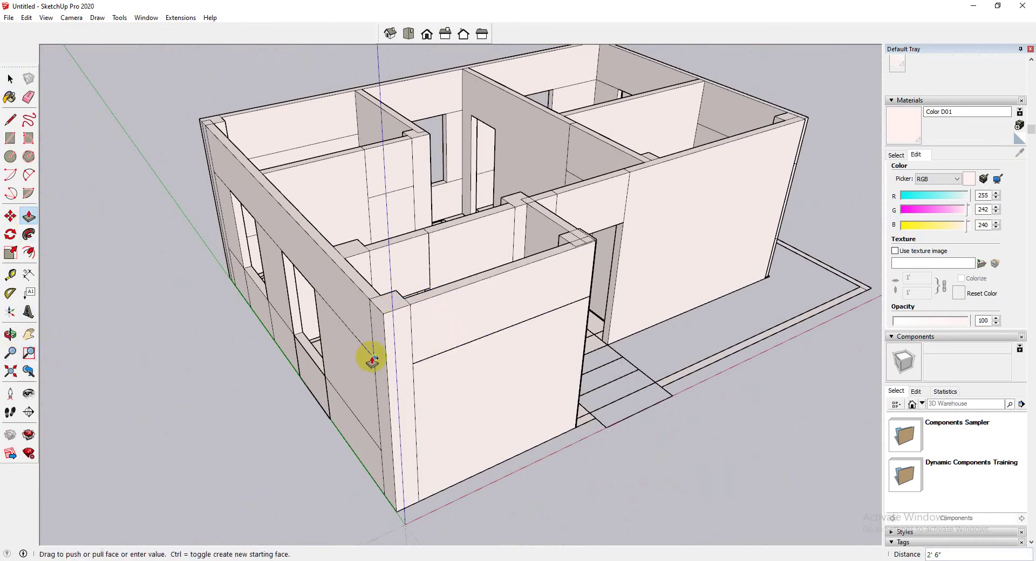
click(369, 361)
click(446, 296)
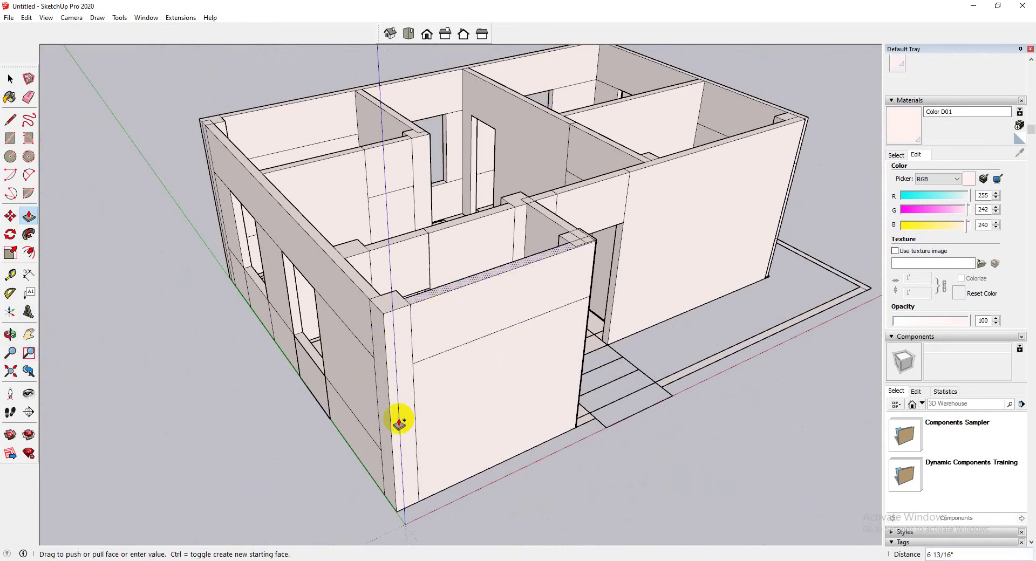
click(379, 450)
Push/Pull new faces down the short side wall beside the entrance steps to mark head and sill lines, the sill at 6' 10 7/16".
middle_drag(605, 296, 310, 234)
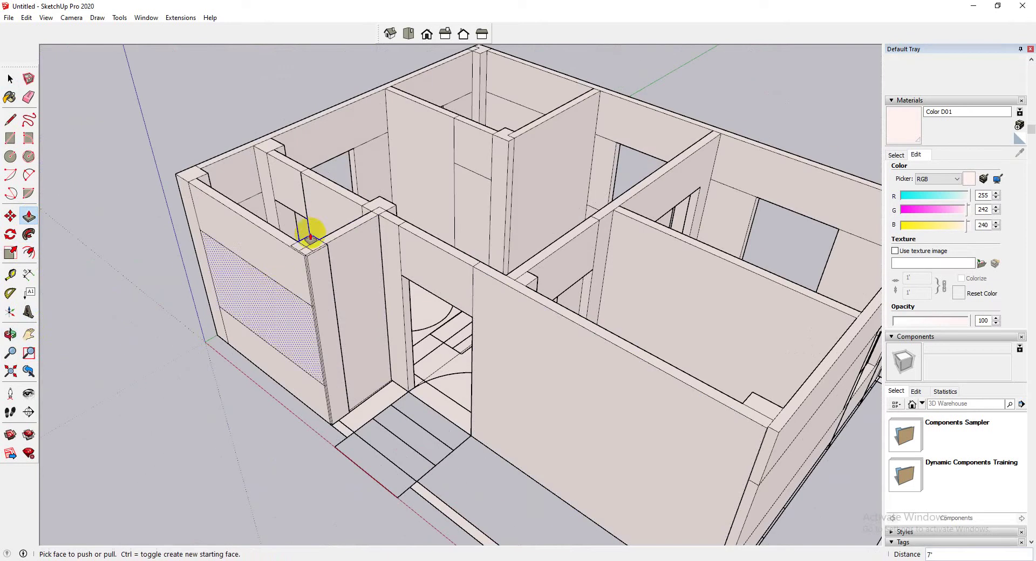
click(339, 235)
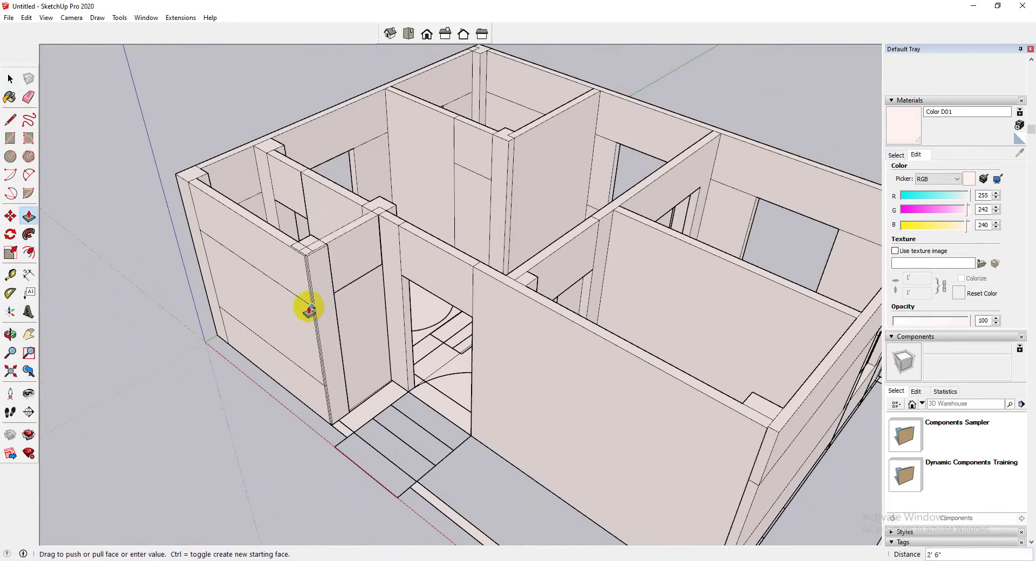
click(346, 228)
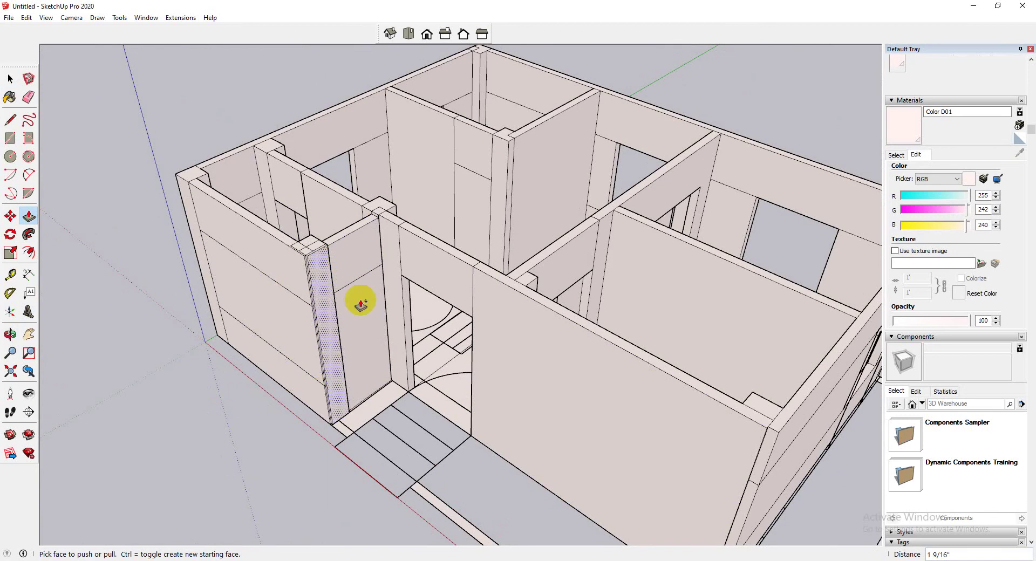
click(345, 270)
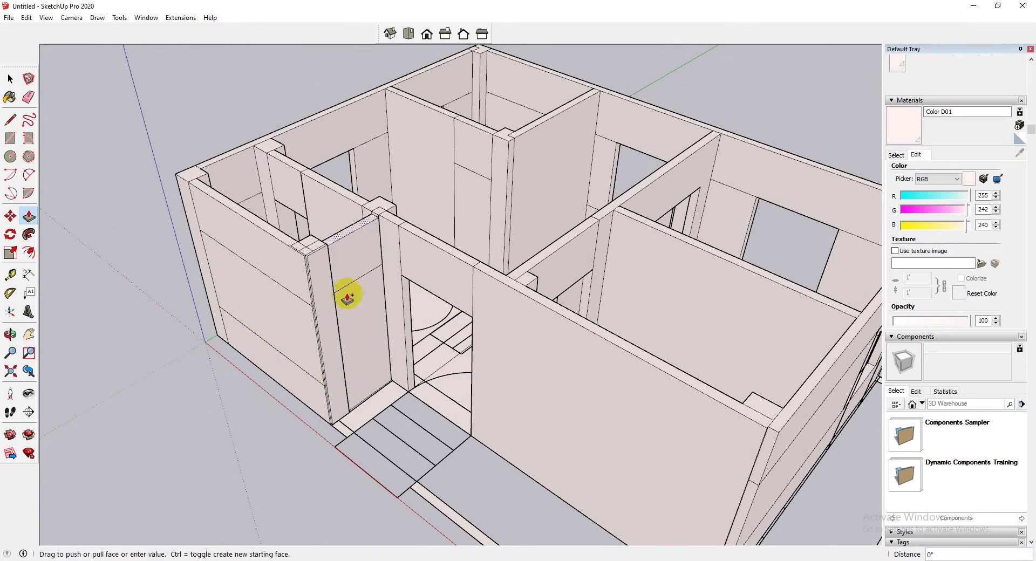
click(318, 387)
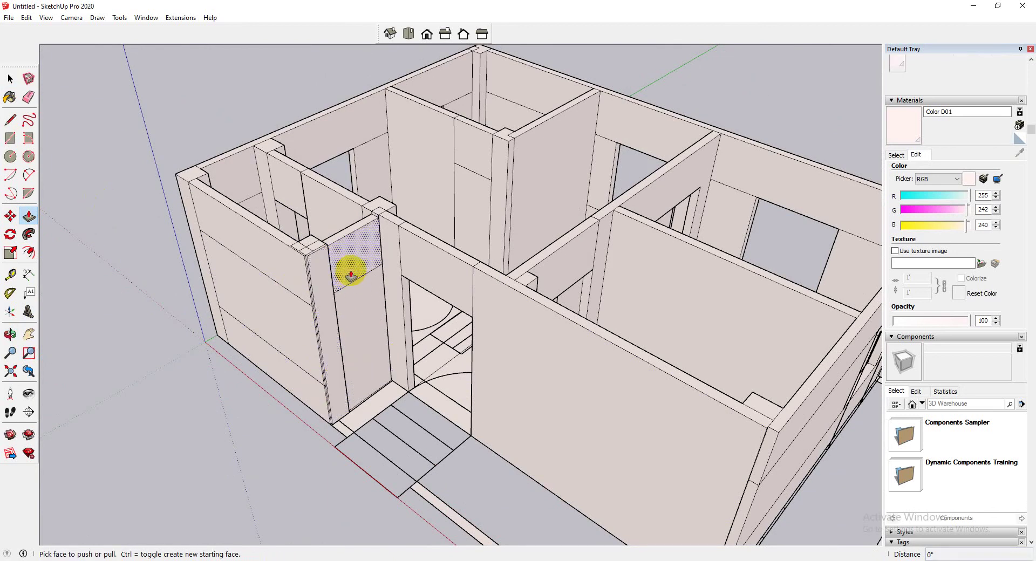
click(349, 232)
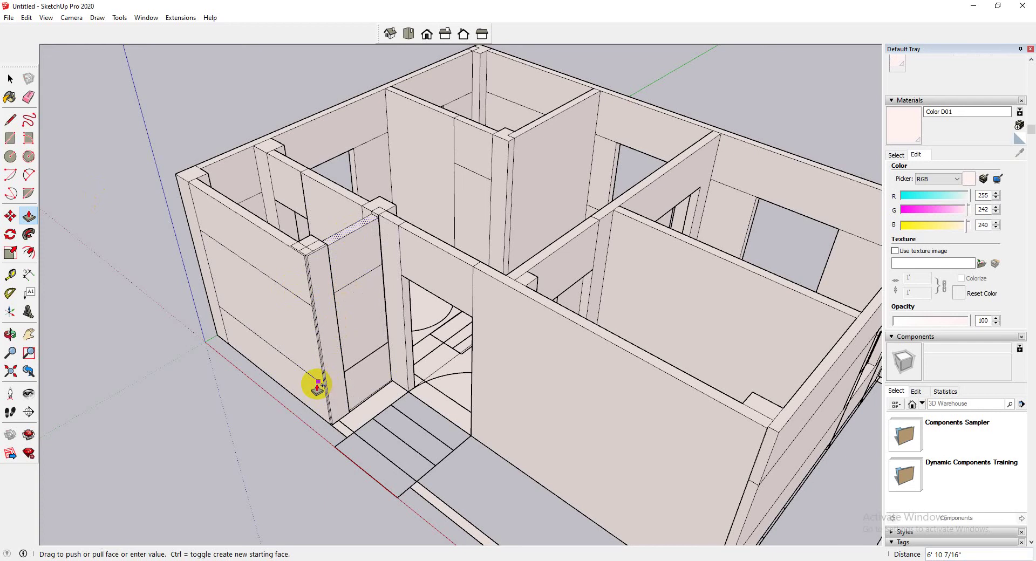
click(318, 387)
Erase the panel between the head and sill lines on the short side wall beside the entrance steps.
click(10, 79)
click(346, 315)
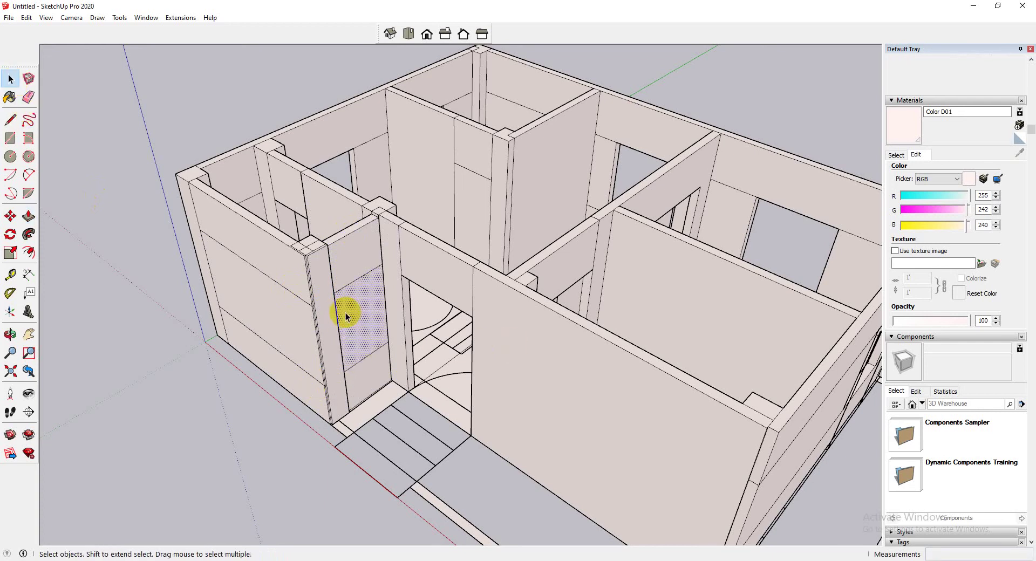
key(Delete)
Erase the panel between the head and sill lines on the front wall and undo the deletion.
click(293, 330)
key(Delete)
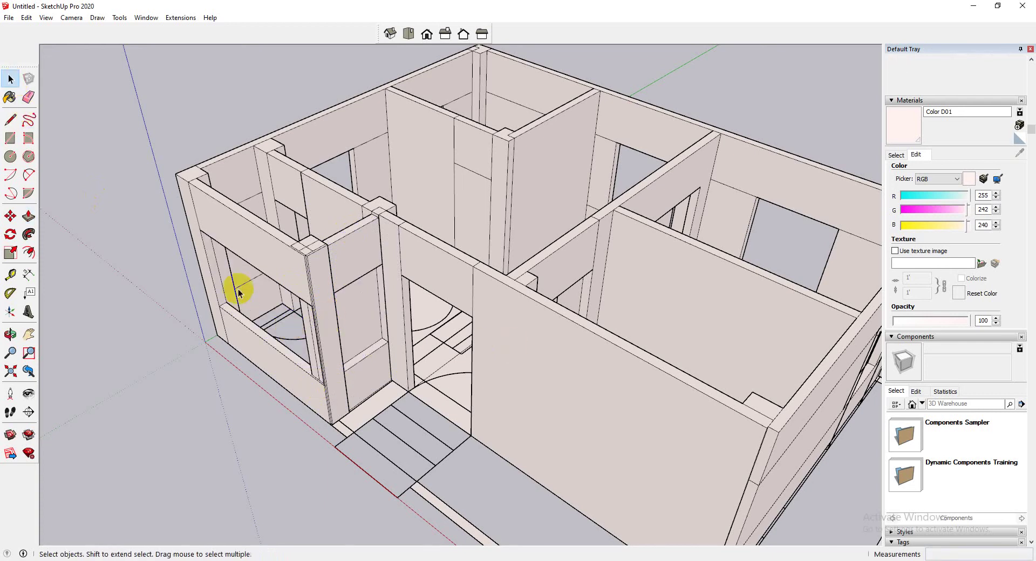
middle_drag(280, 287, 386, 306)
key(ctrl+z)
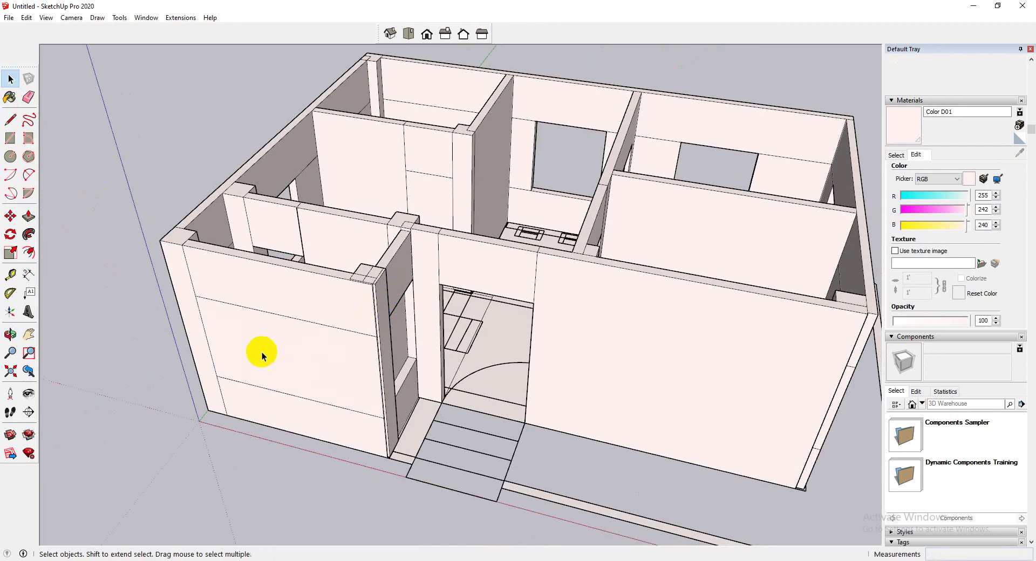
Draw a vertical line up the full height of the front wall beside the entrance-side column, dividing its window panel.
click(270, 342)
middle_drag(271, 341, 286, 463)
middle_drag(410, 432, 419, 425)
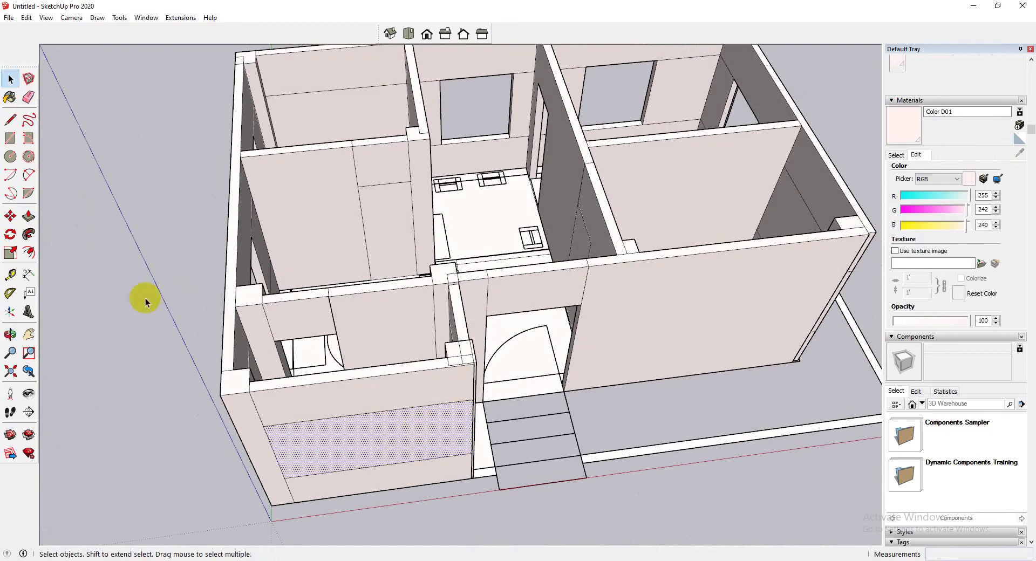
click(10, 121)
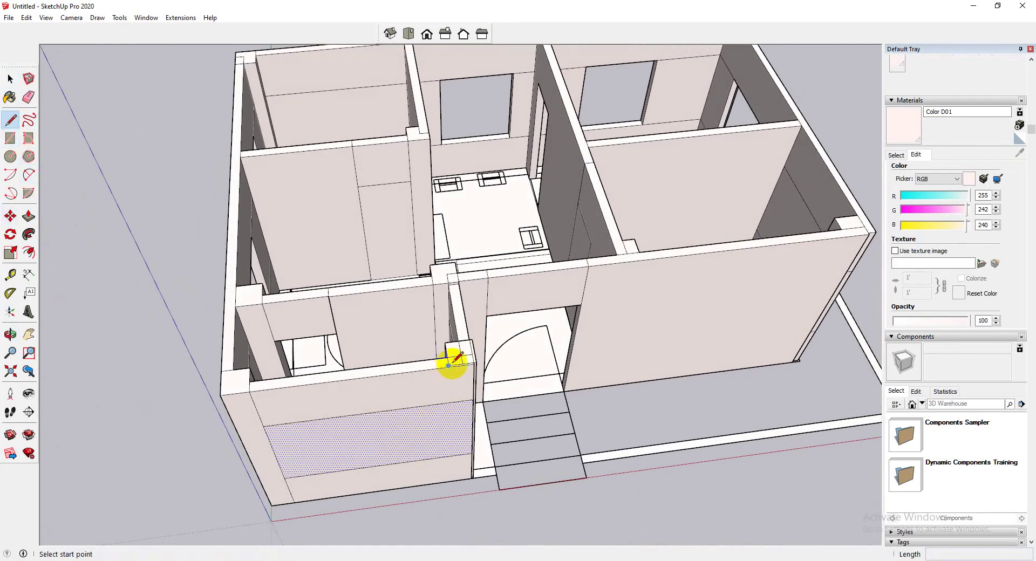
click(449, 365)
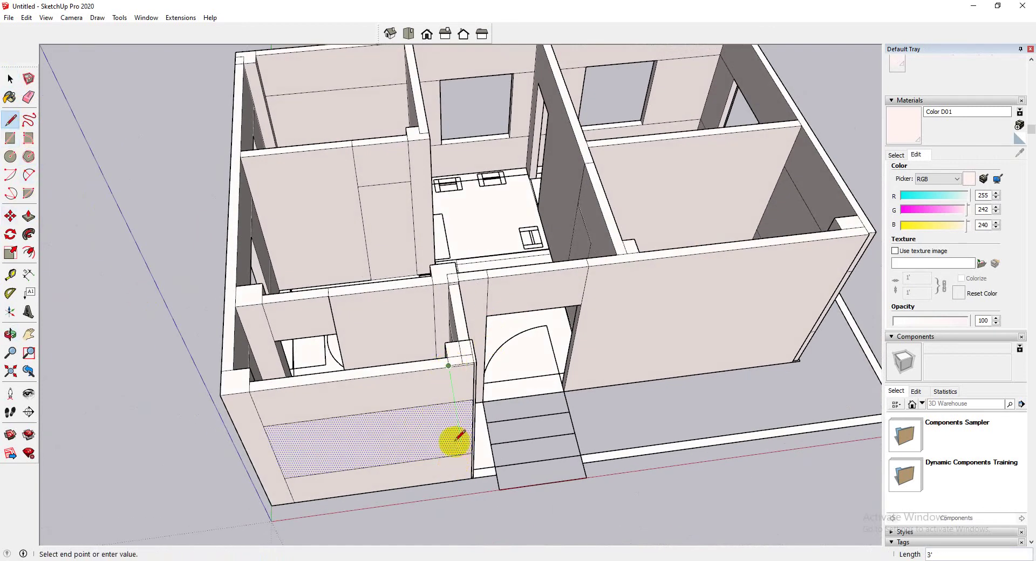
key(Escape)
scroll(448, 366, up, 6)
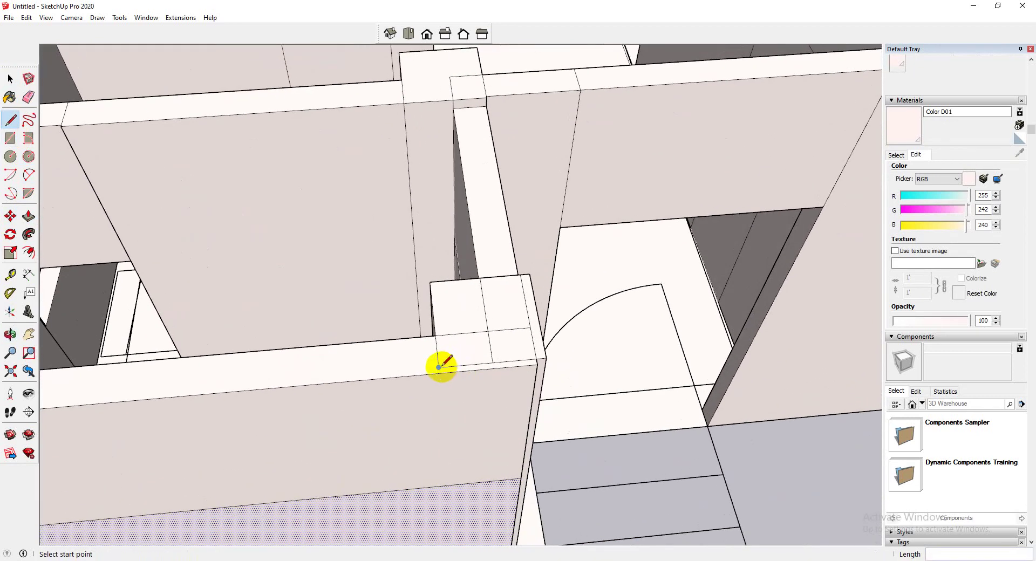
scroll(448, 365, down, 5)
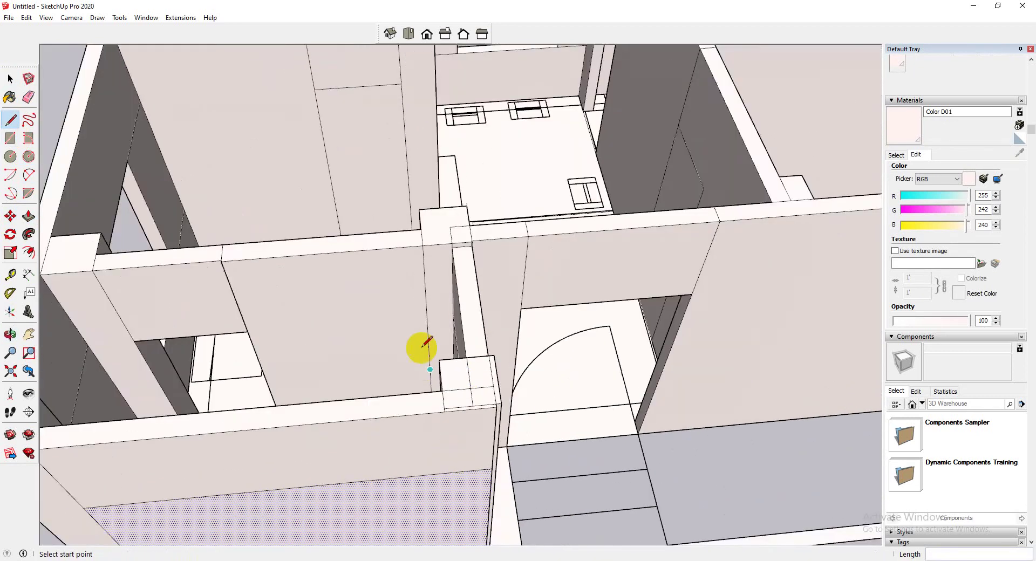
middle_drag(425, 341, 448, 409)
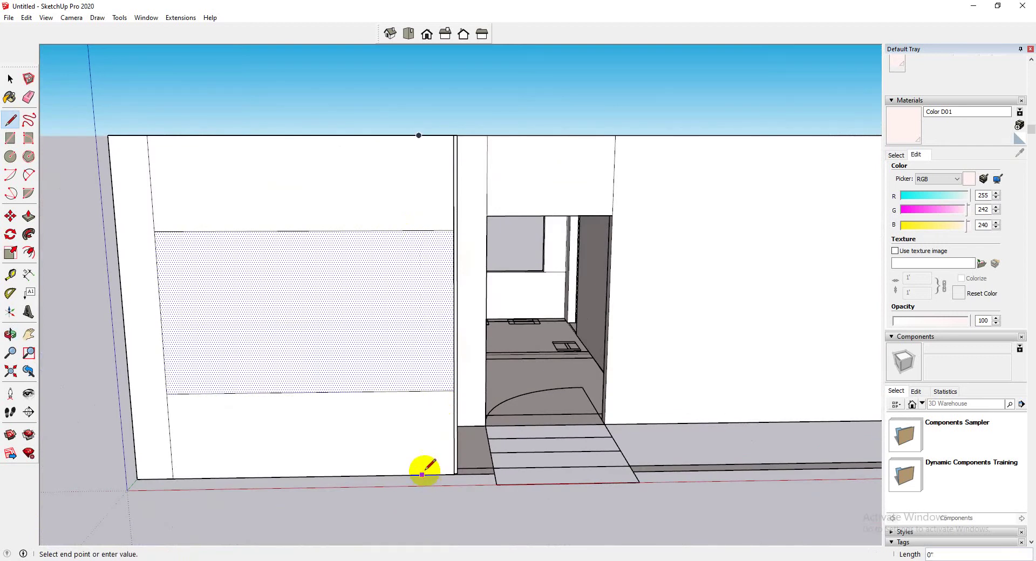
click(420, 135)
Push/Pull the front wall's large panel between the head and sill lines 5" inward to cut the window opening.
click(10, 80)
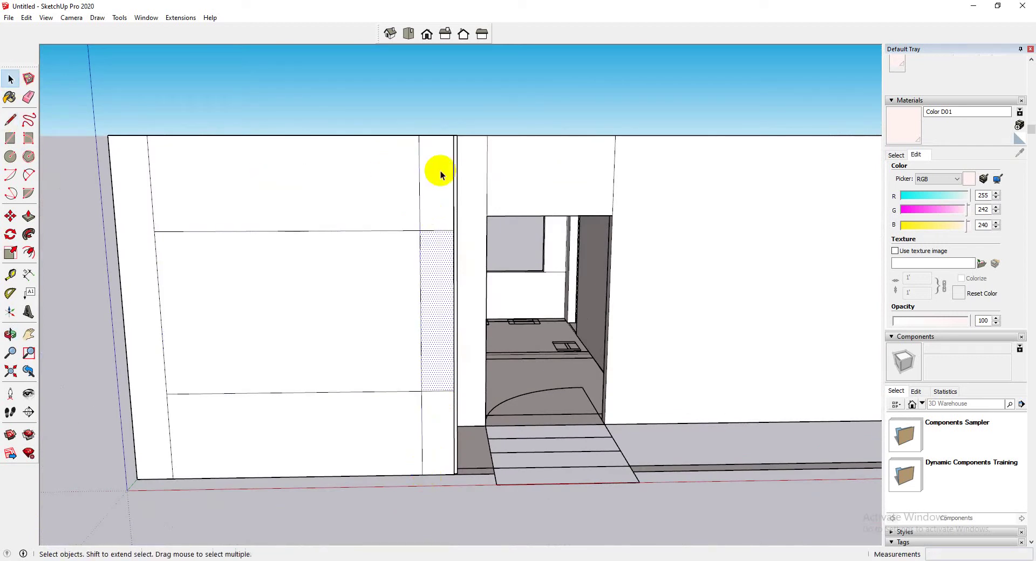
mouse_move(439, 168)
middle_down()
mouse_move(423, 307)
mouse_move(321, 495)
middle_up()
scroll(311, 454, down, 2)
click(310, 455)
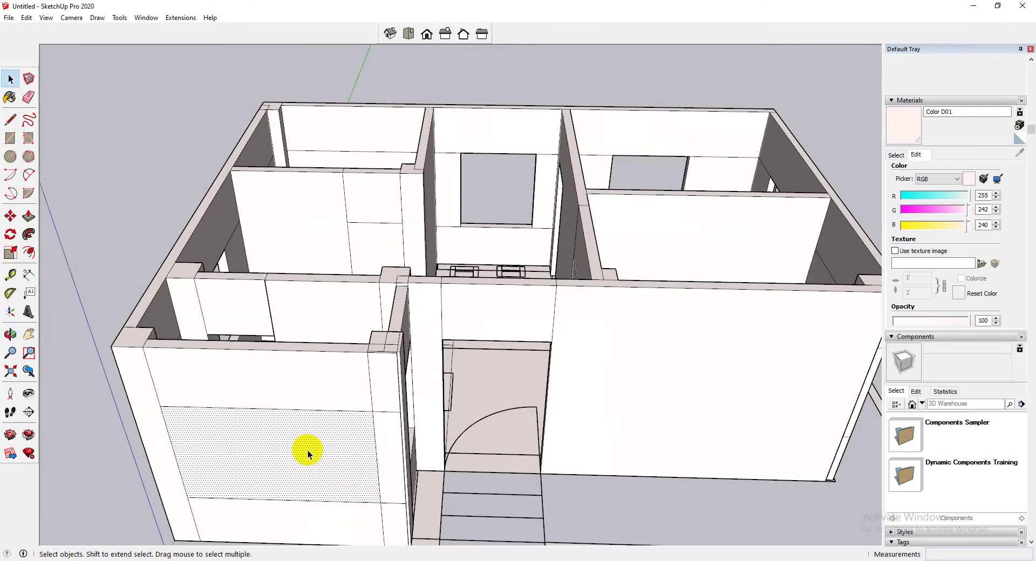
click(28, 216)
click(287, 467)
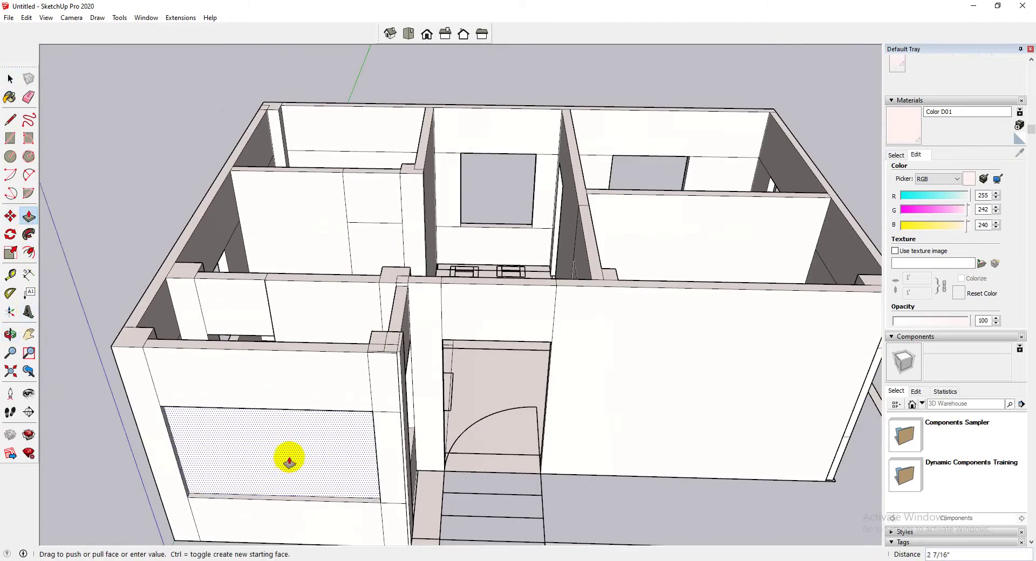
click(308, 346)
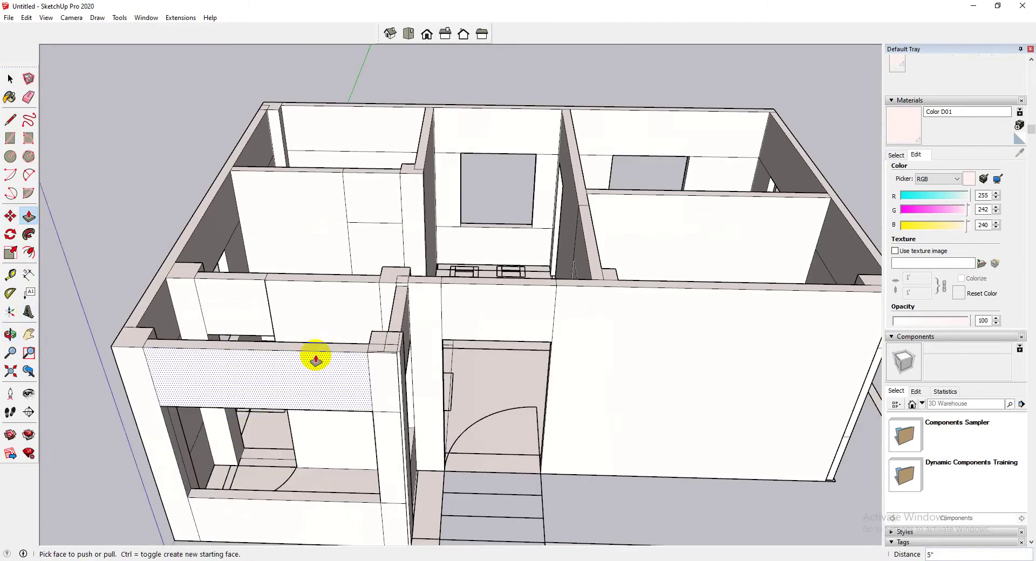
Fill the front window opening with a face by drawing rectangles between its edges, and erase the vertical dividing line.
middle_drag(131, 359, 154, 284)
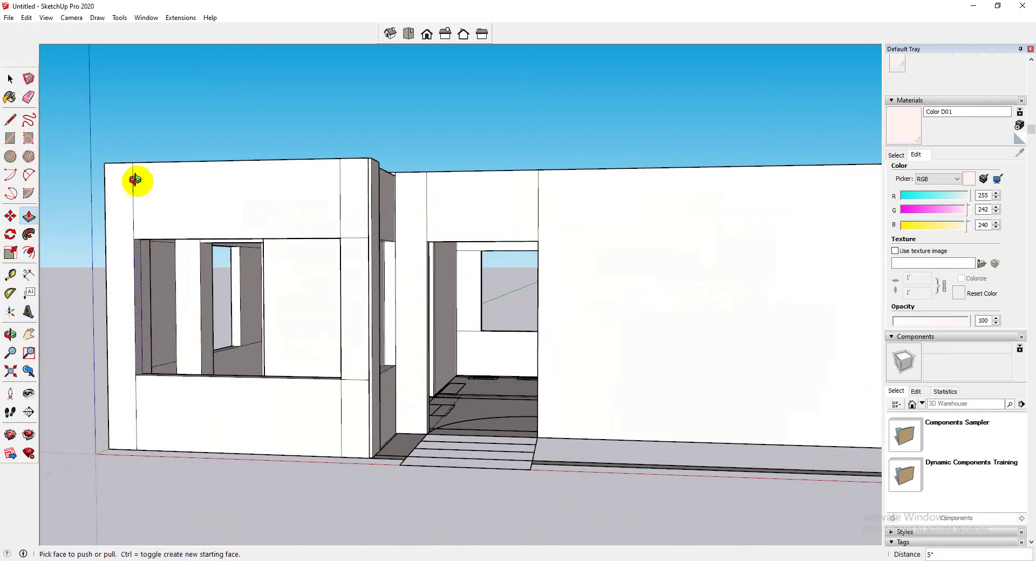
middle_drag(135, 180, 130, 115)
click(10, 138)
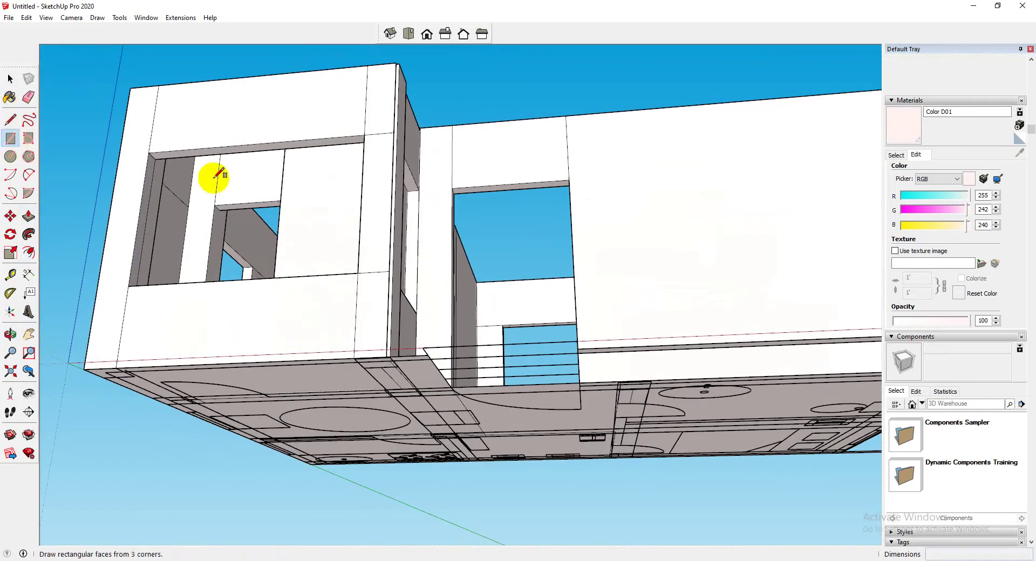
click(157, 157)
middle_drag(154, 157, 601, 398)
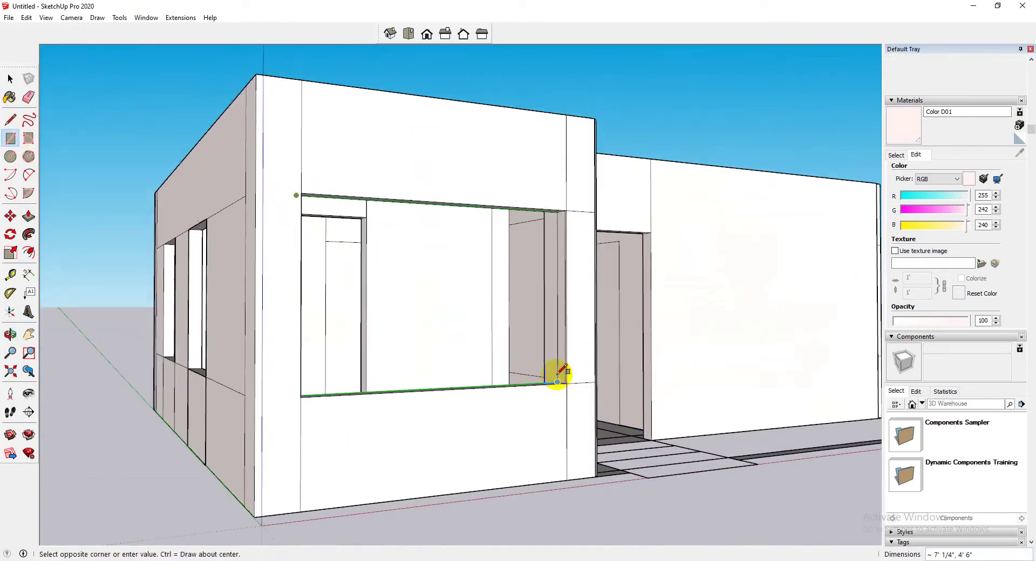
scroll(588, 421, up, 3)
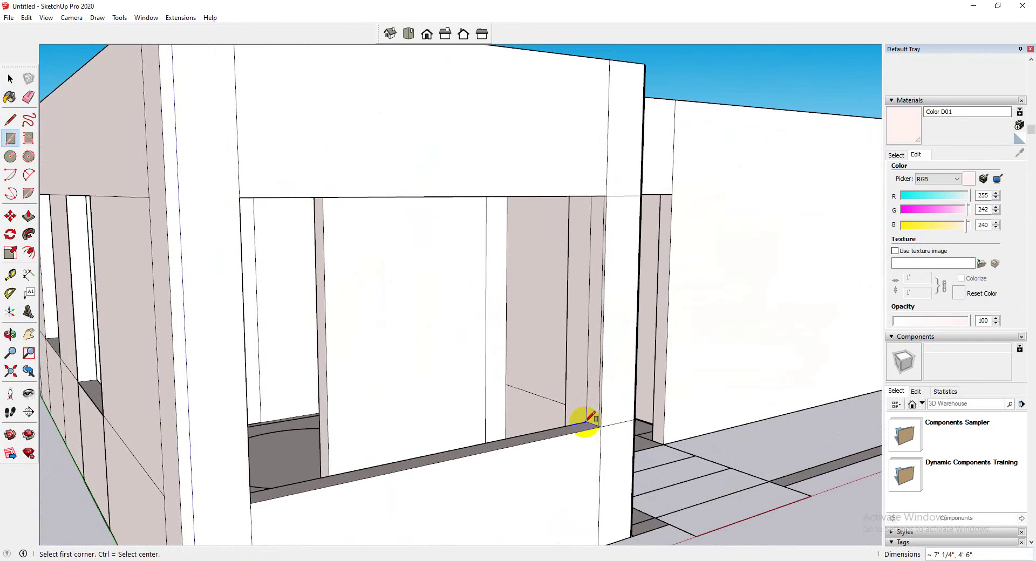
click(437, 450)
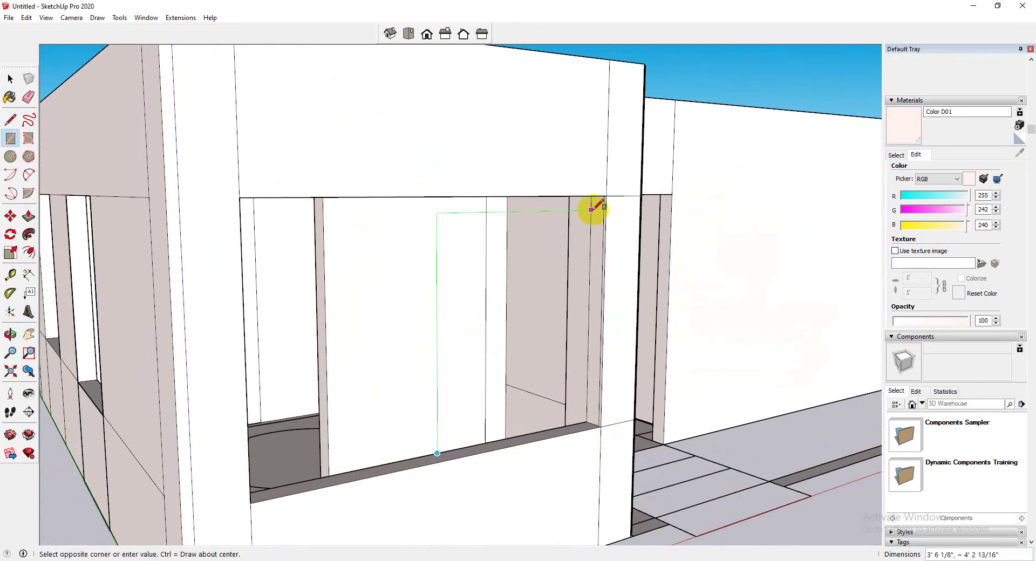
middle_drag(596, 209, 598, 156)
click(597, 142)
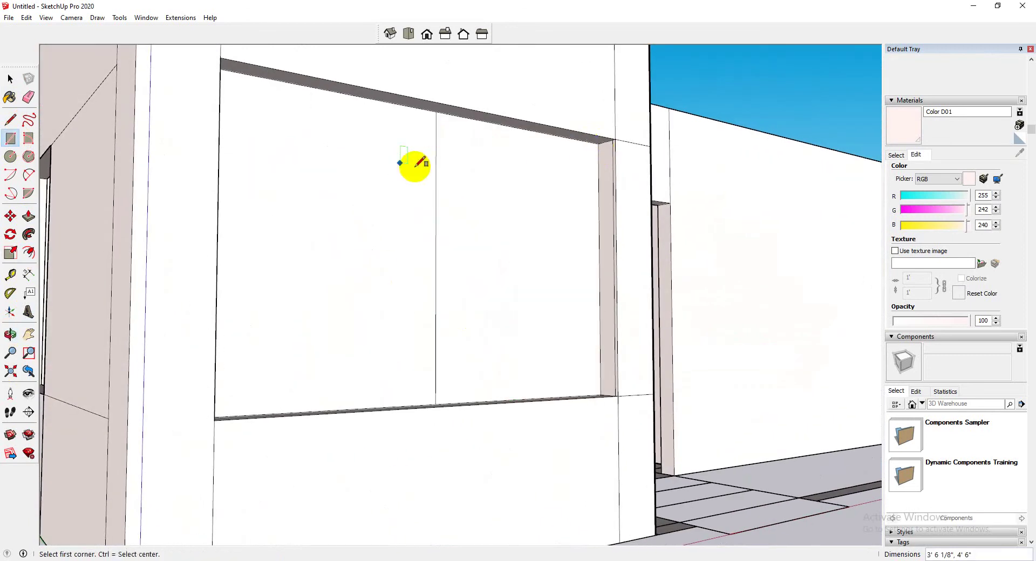
click(29, 97)
click(437, 191)
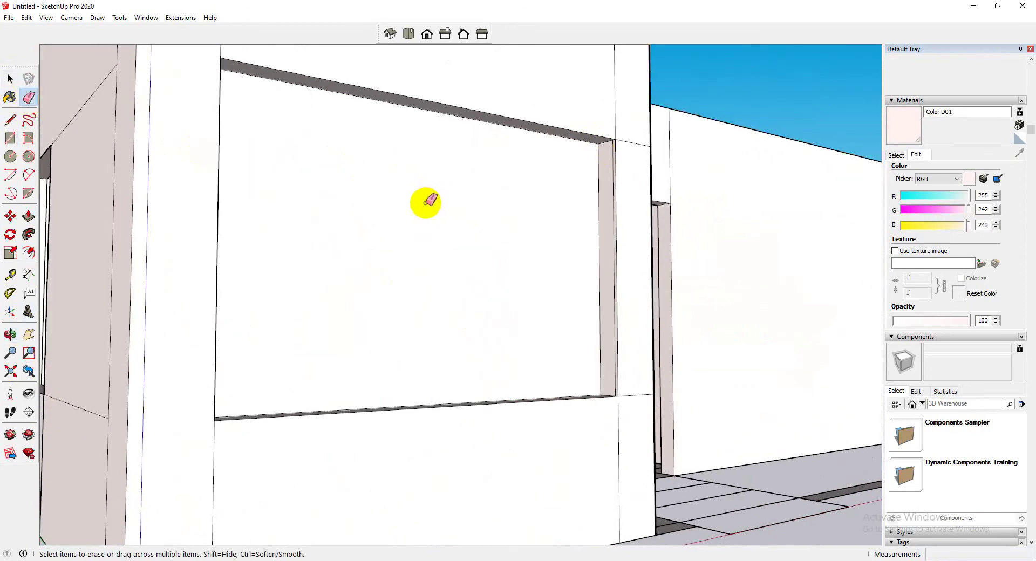
Draw a 7' vertical line down the long side wall from its top edge to the sill line, aligned with the inner wall face.
scroll(378, 205, down, 5)
mouse_move(331, 205)
middle_down()
mouse_move(564, 338)
mouse_move(598, 541)
mouse_move(567, 513)
mouse_move(557, 339)
middle_up()
scroll(566, 513, up, 2)
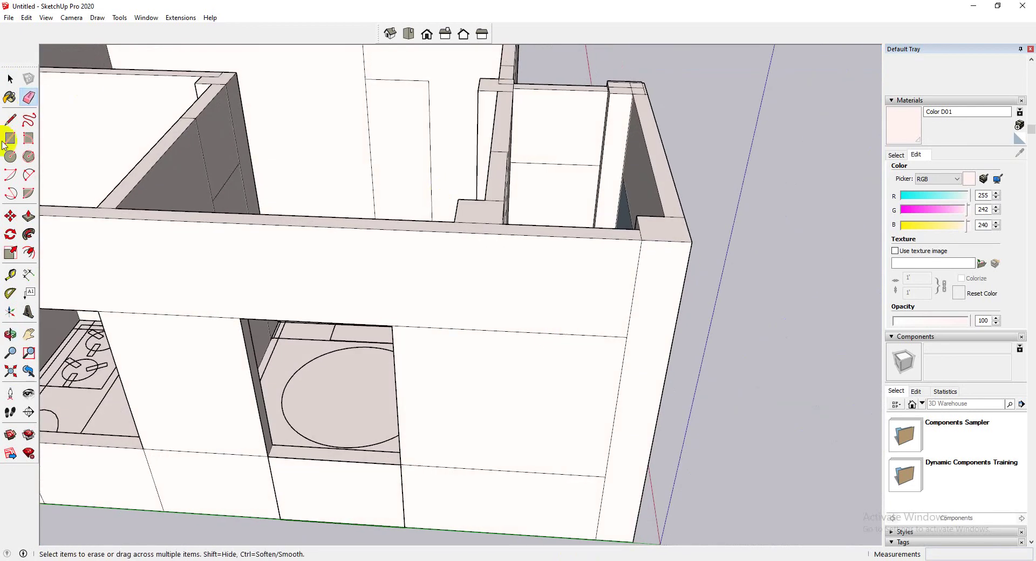
click(10, 119)
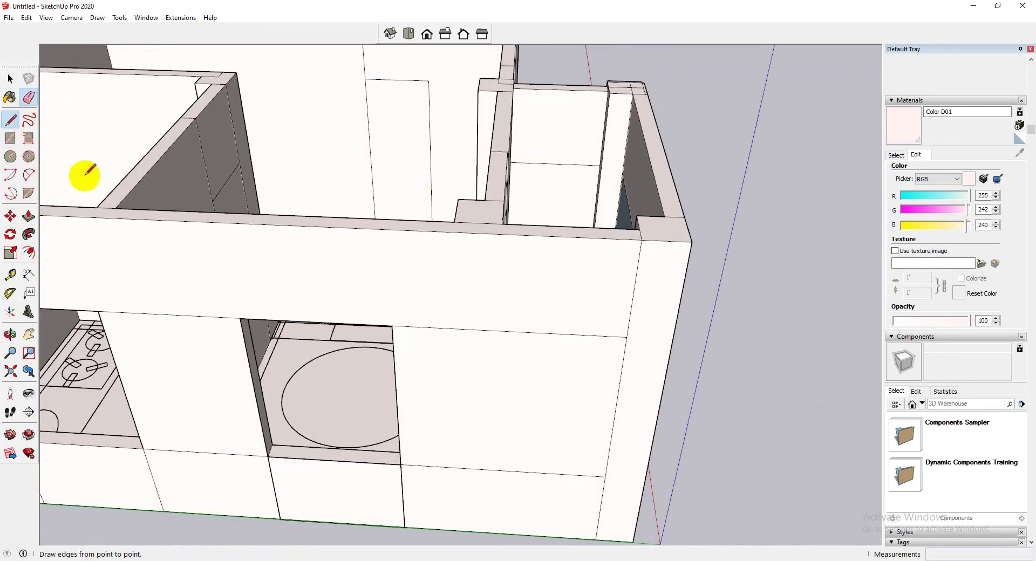
click(502, 223)
click(502, 233)
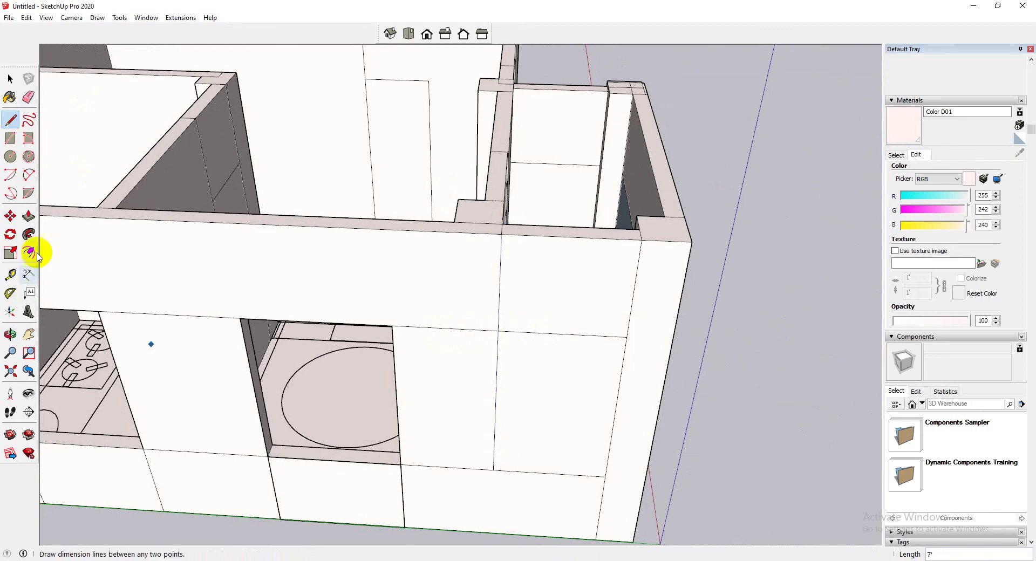
Push/Pull the side wall panel between the new line and the corner column 5" inward to cut a window opening.
click(29, 216)
click(541, 404)
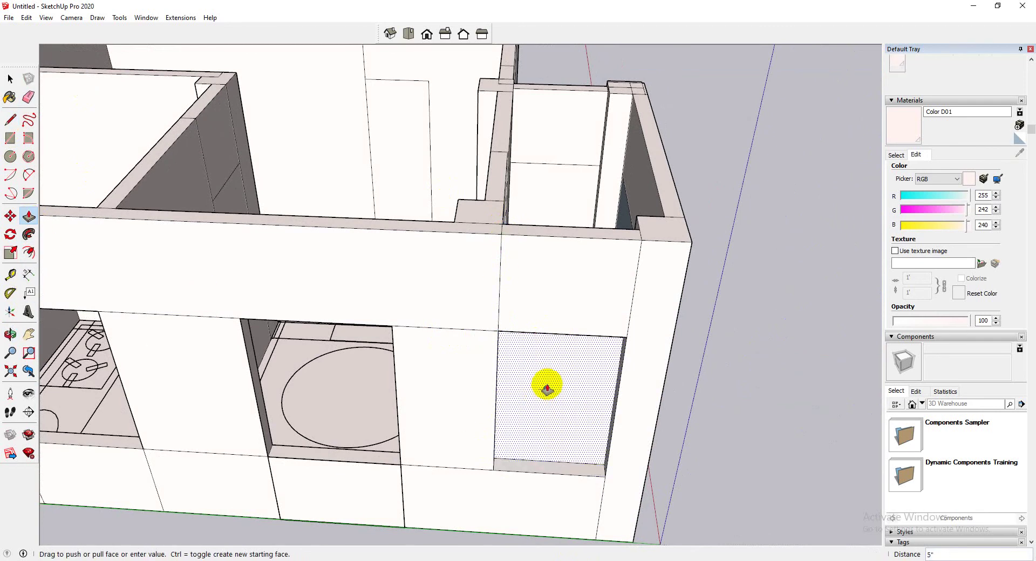
click(572, 230)
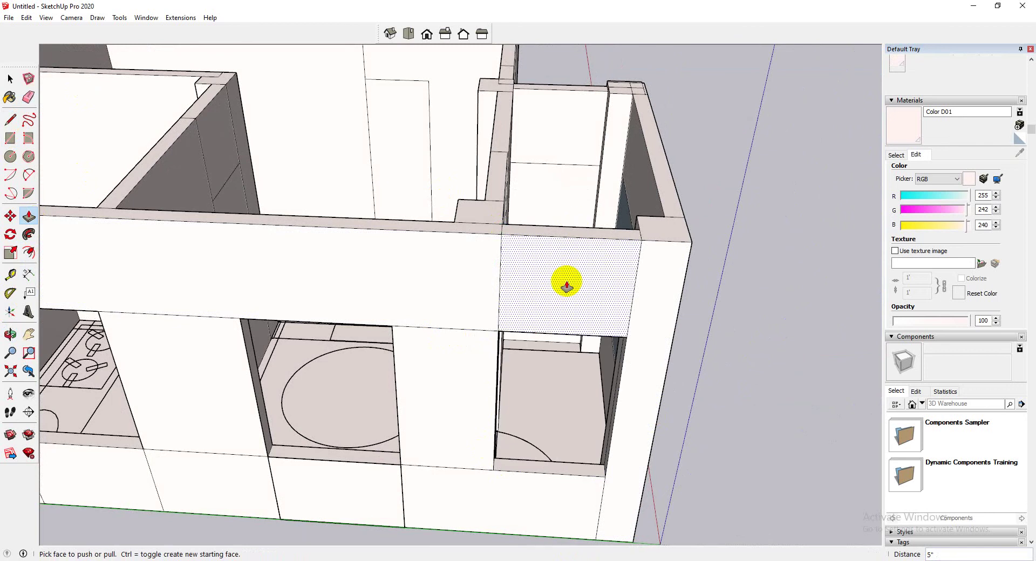
Fill the new side window opening with a face using a 4' 6" line from head to sill, and erase that line.
scroll(335, 293, down, 2)
click(8, 125)
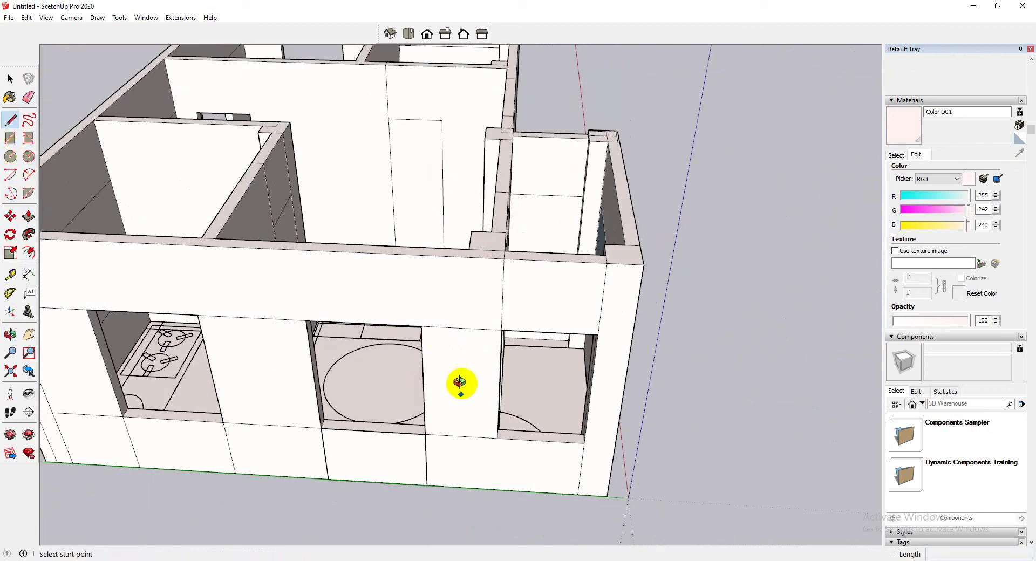
middle_drag(462, 381, 461, 137)
click(507, 120)
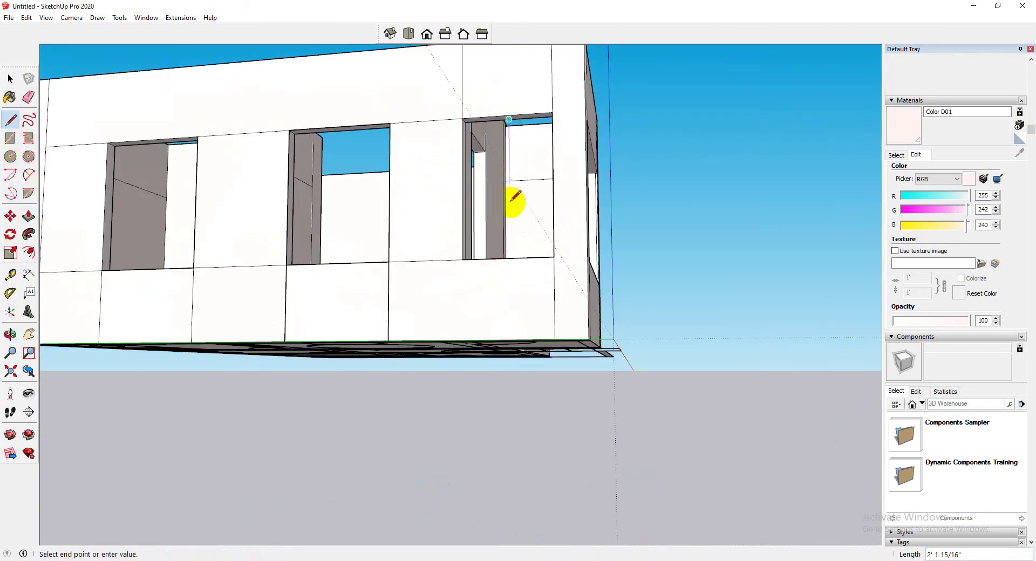
middle_drag(514, 199, 542, 410)
click(526, 415)
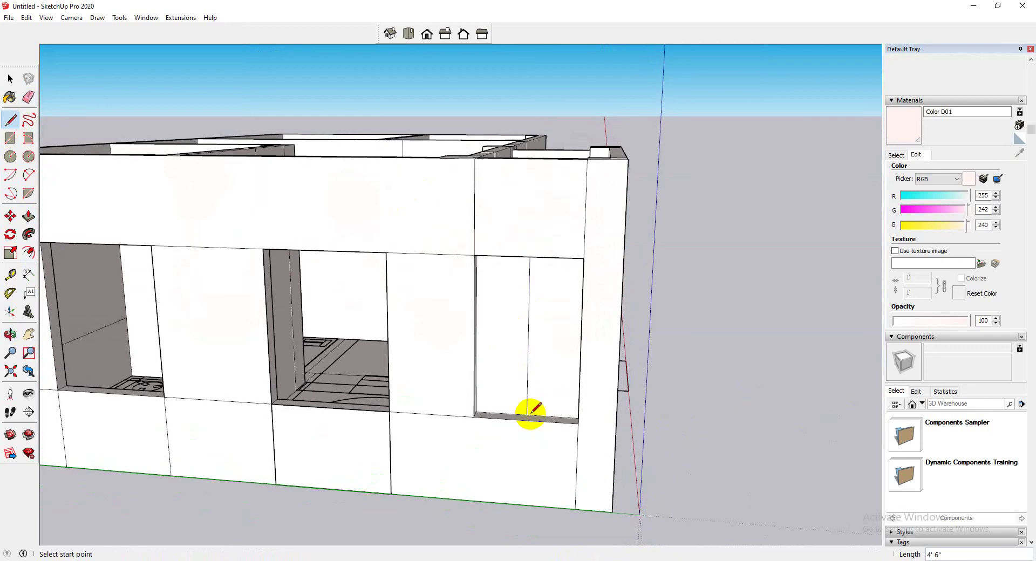
click(29, 99)
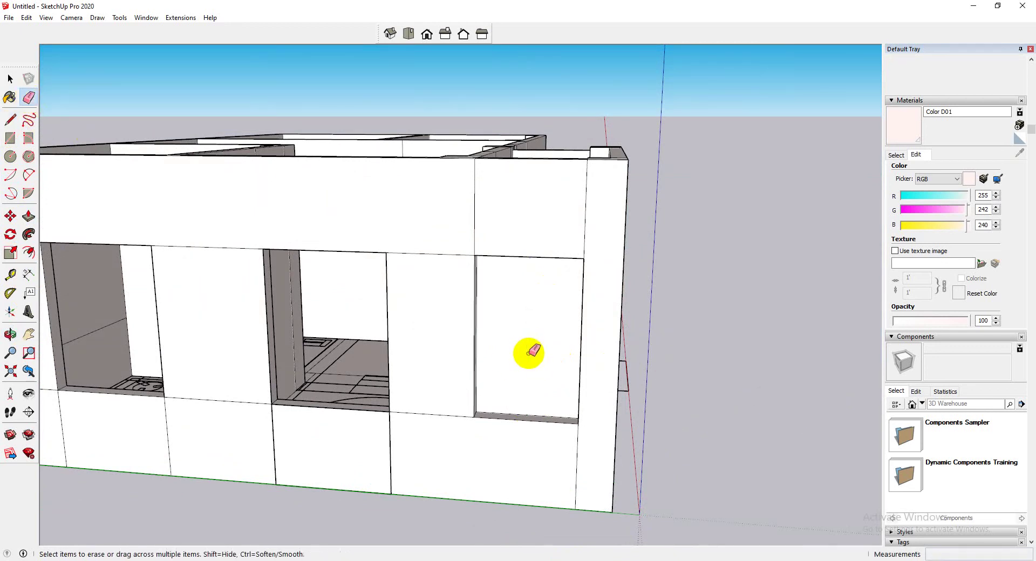
Paint the corner room's side, front and entrance-side window faces with Fencing Construction from the Landscaping, Fencing and Vegetation materials.
click(896, 155)
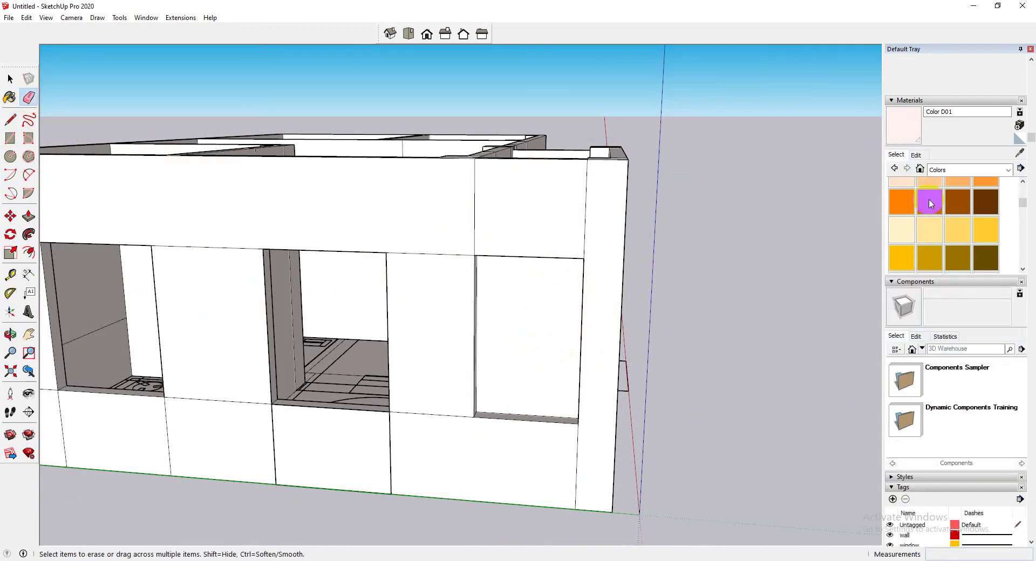
click(951, 172)
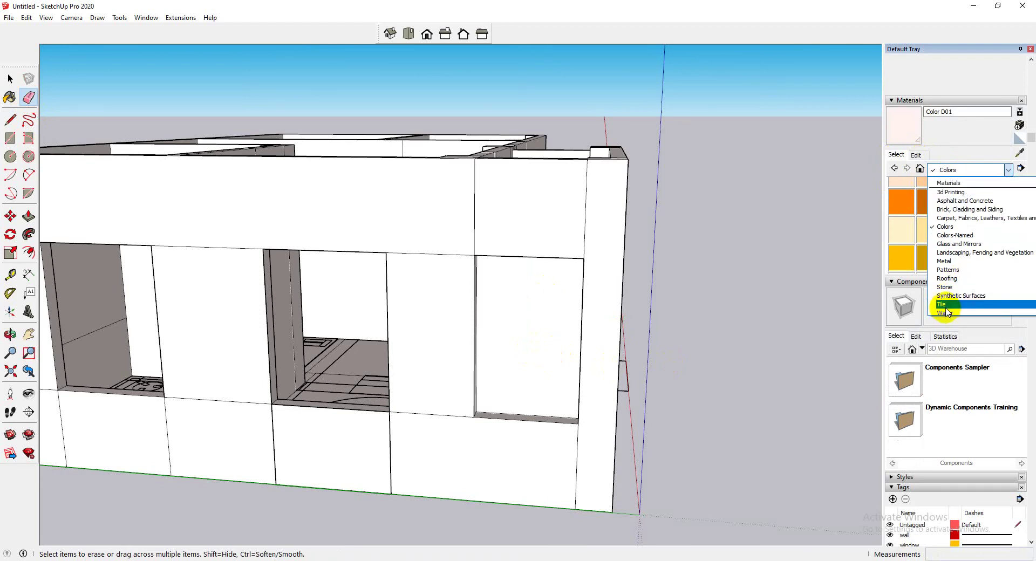
click(971, 252)
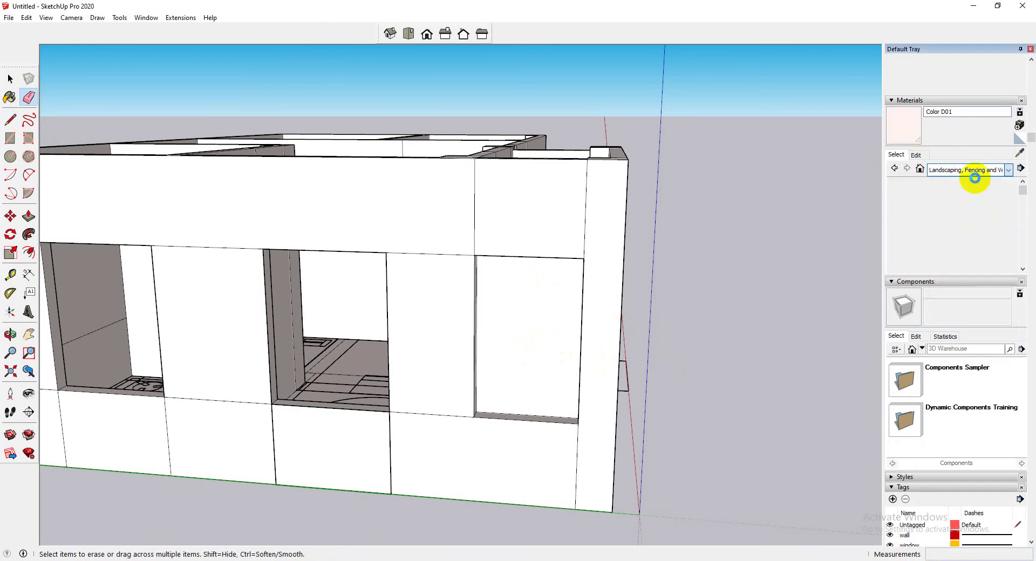
click(931, 233)
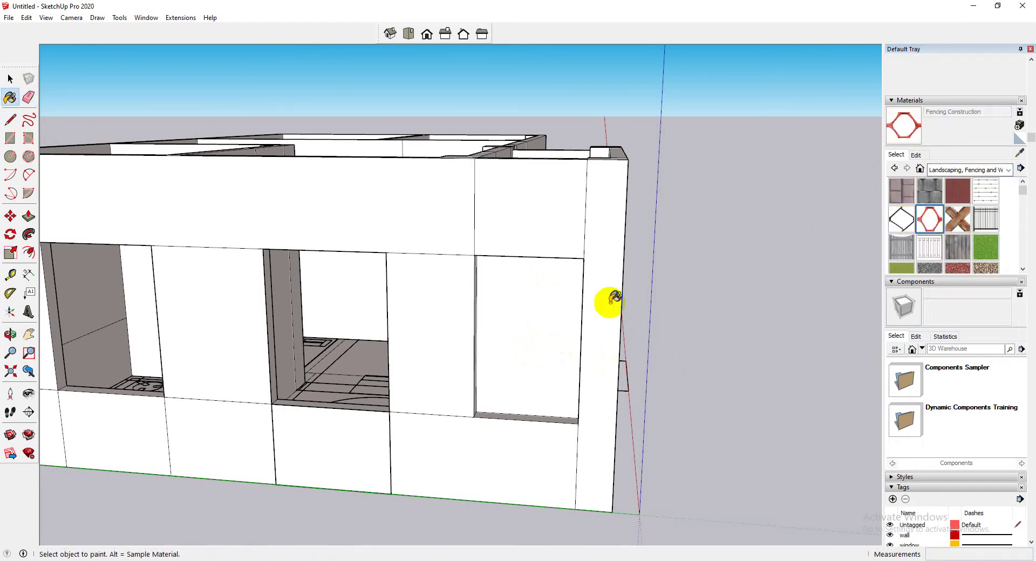
click(555, 323)
middle_drag(573, 329, 371, 312)
click(401, 310)
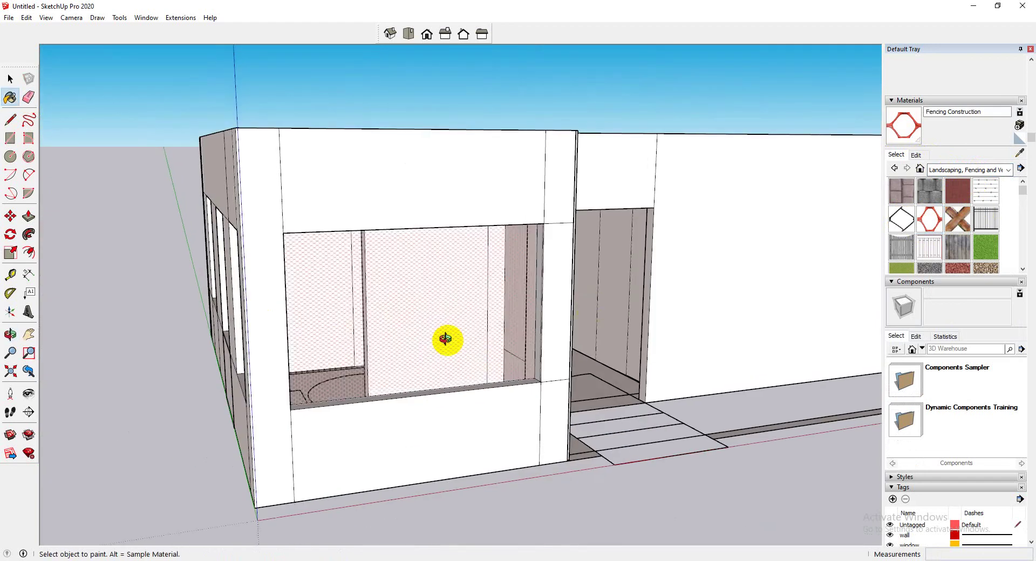
middle_drag(446, 340, 213, 291)
click(285, 286)
Set the Fencing Construction material's texture width to 5".
click(916, 155)
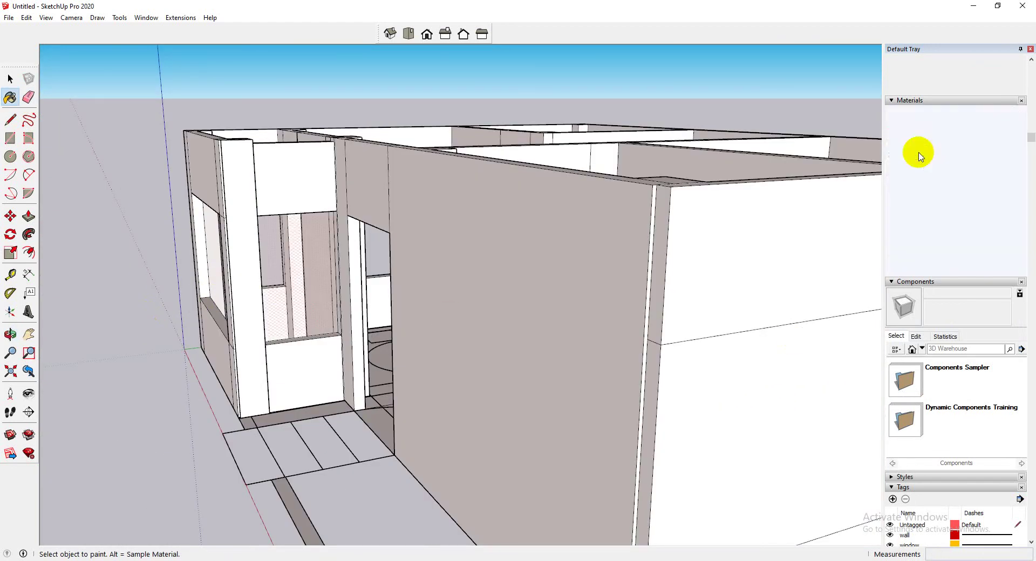
click(922, 277)
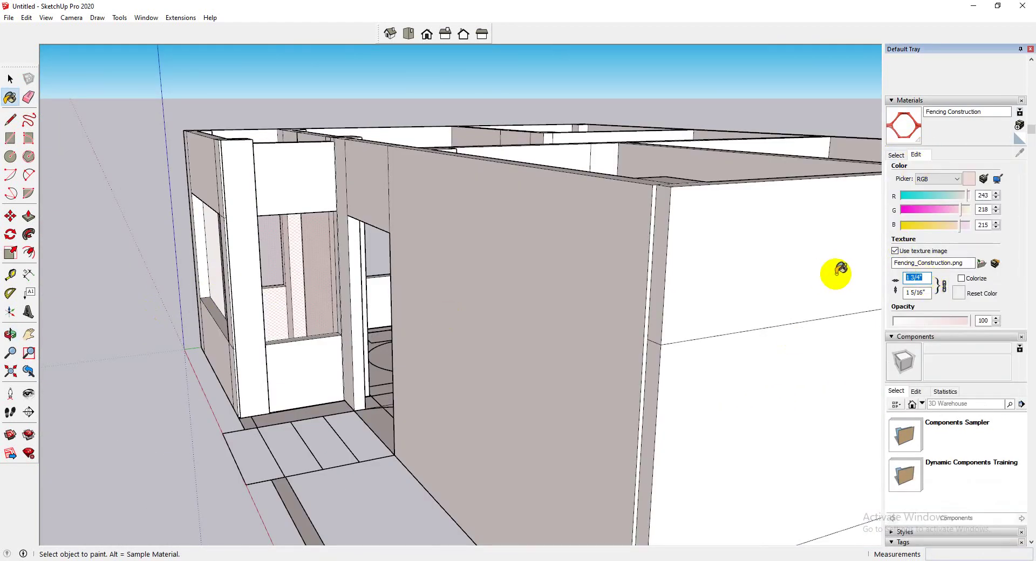
text(10)
key(Return)
key(BackSpace)
key(BackSpace)
text(5)
Examine the scale of the fencing pattern on the window faces from several sides of the house.
middle_drag(253, 323, 419, 276)
scroll(418, 275, down, 3)
middle_drag(160, 313, 561, 273)
scroll(462, 276, up, 3)
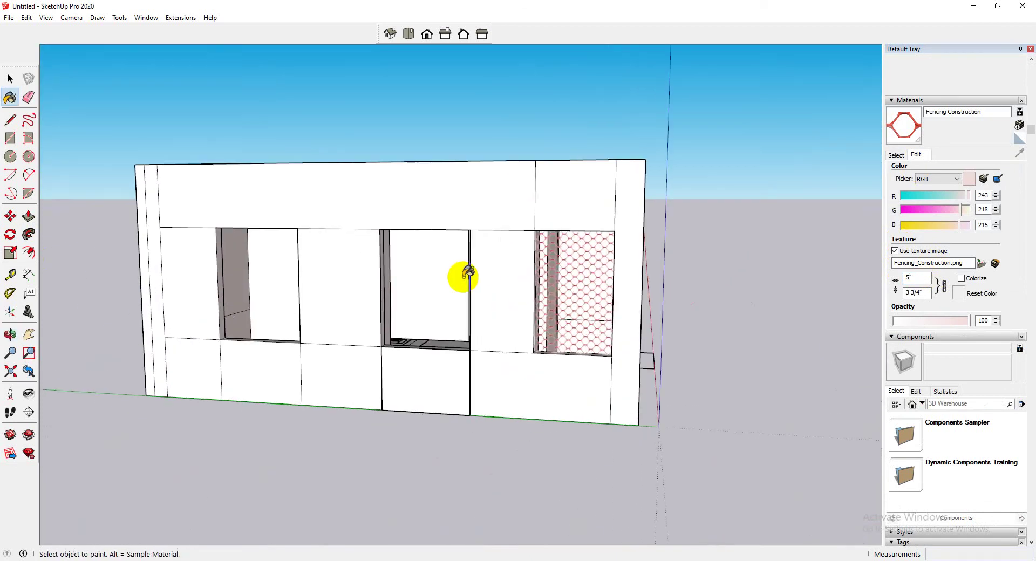
mouse_move(504, 305)
middle_down()
mouse_move(527, 288)
mouse_move(86, 351)
mouse_move(9, 331)
mouse_move(449, 273)
mouse_move(1029, 258)
mouse_move(881, 258)
middle_up()
scroll(542, 295, down, 4)
scroll(546, 296, up, 2)
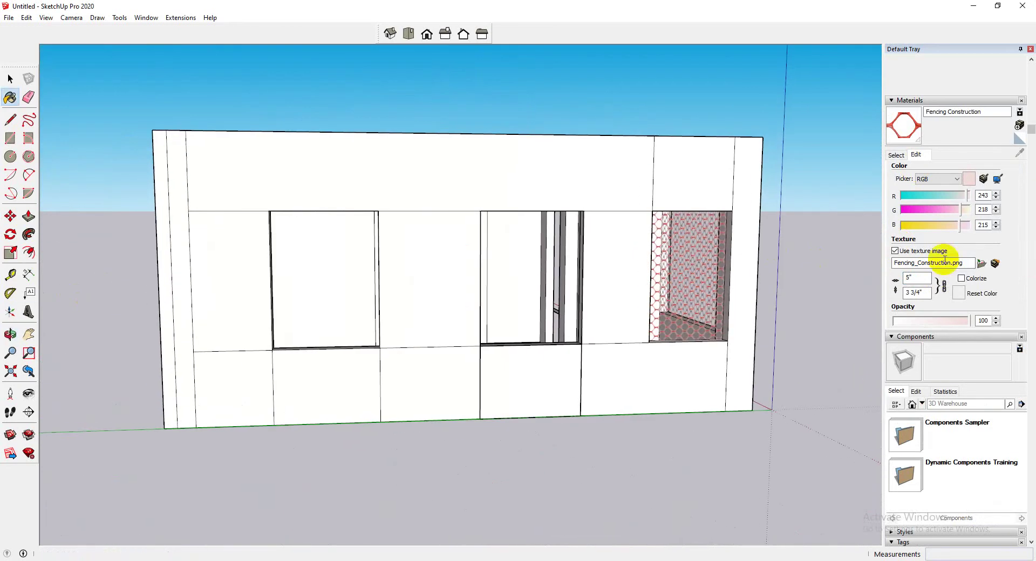
Try to fill the wall's middle window opening with a 4' 6" by about 3' 5 13/16" rectangle.
middle_drag(548, 243, 500, 296)
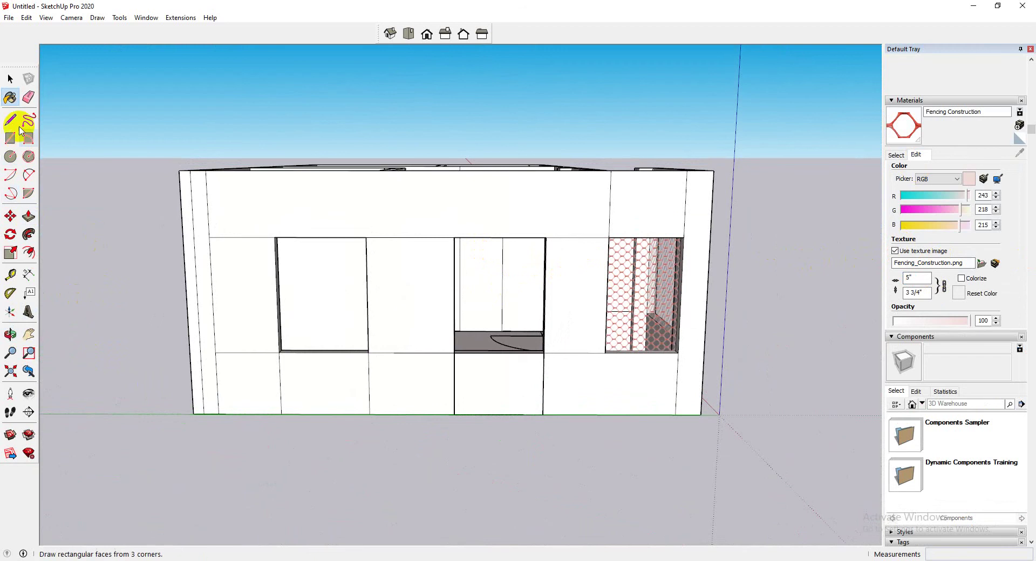
scroll(510, 264, up, 3)
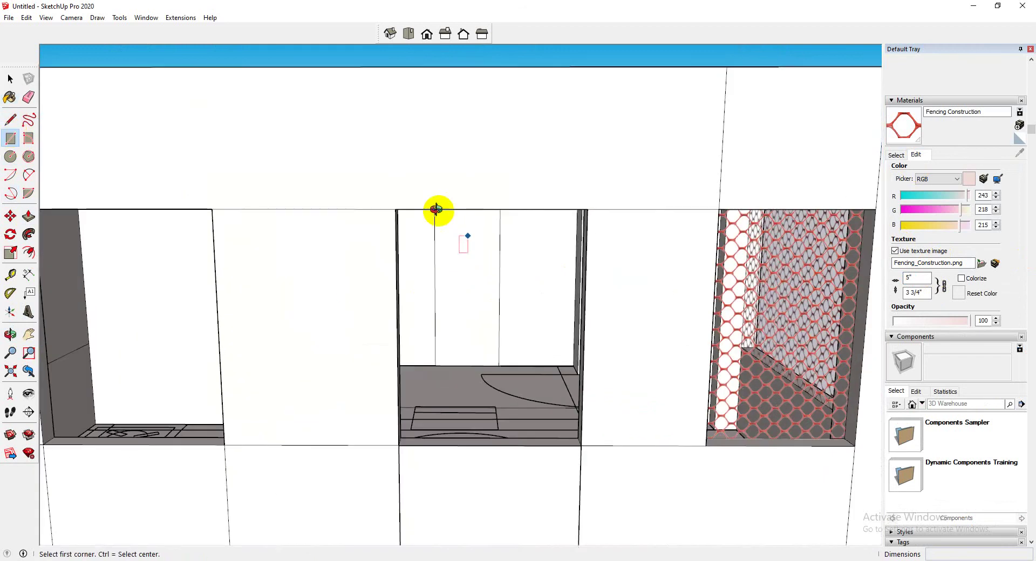
middle_drag(437, 210, 415, 200)
click(304, 140)
middle_drag(496, 374, 534, 402)
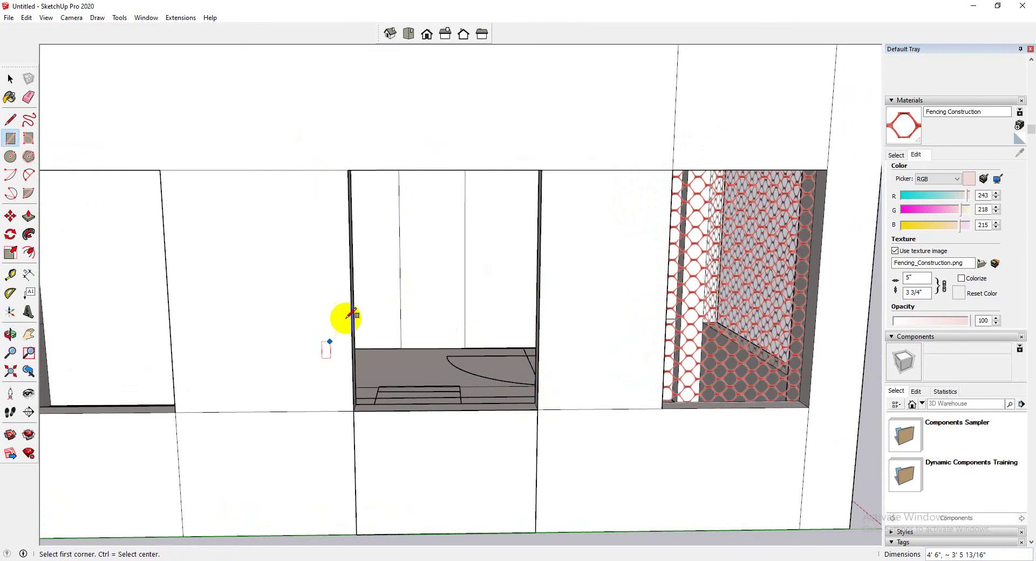
middle_drag(347, 323, 370, 259)
click(306, 107)
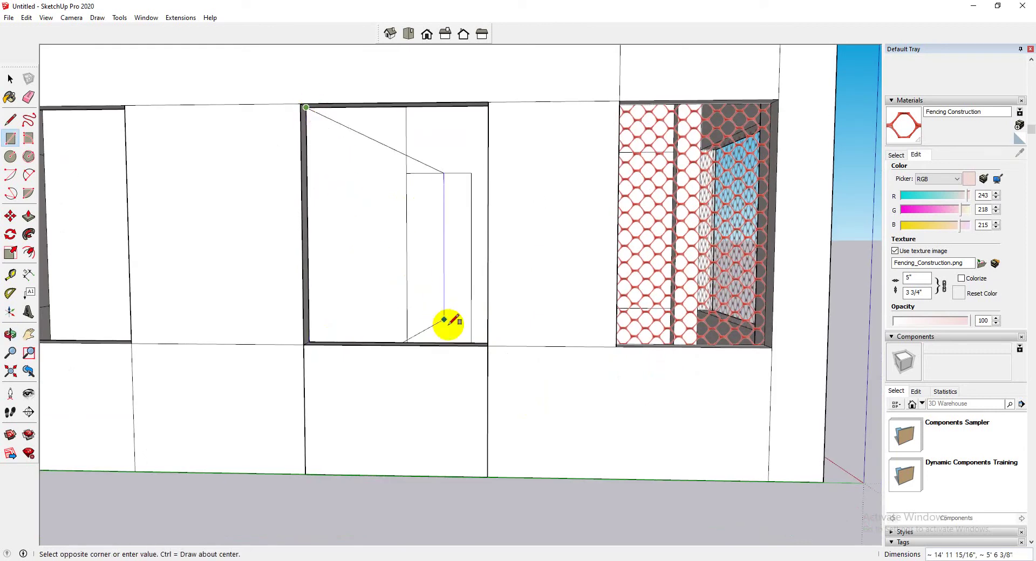
Fill the middle window opening with a face by drawing a 4' 6" by about 1' 8 7/8" rectangle from sill midpoint to head corner.
middle_drag(447, 324, 663, 418)
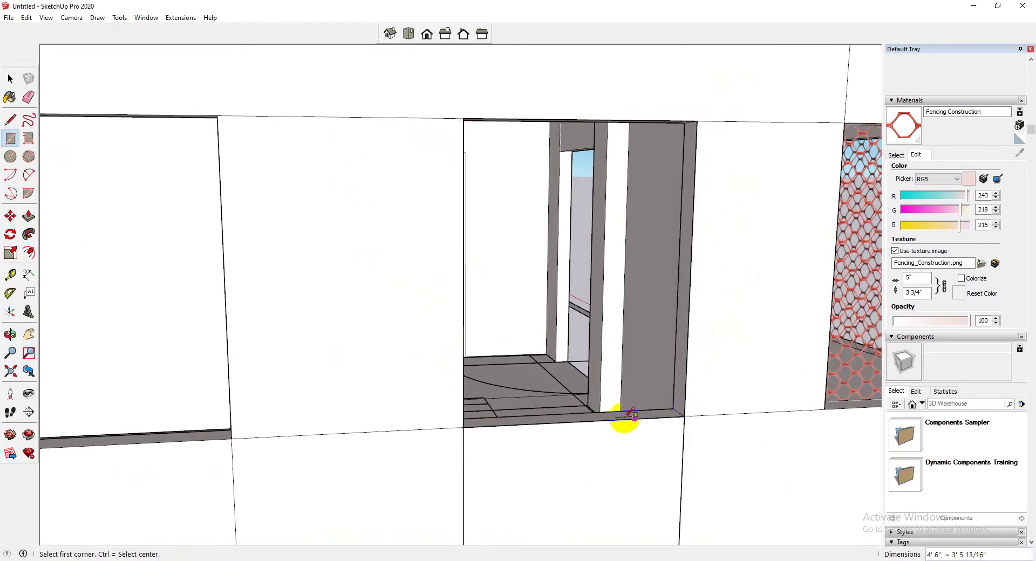
click(563, 414)
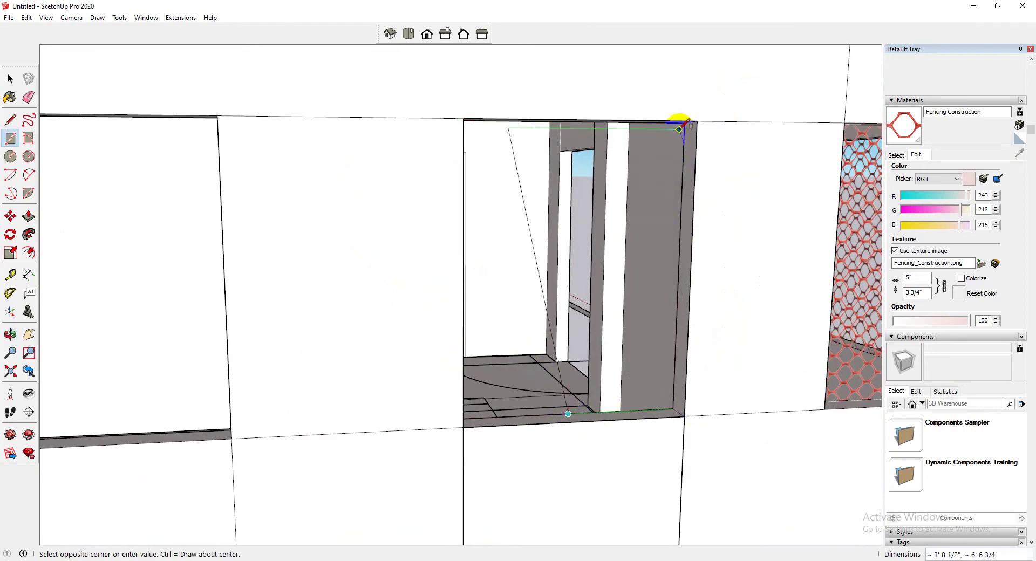
click(684, 123)
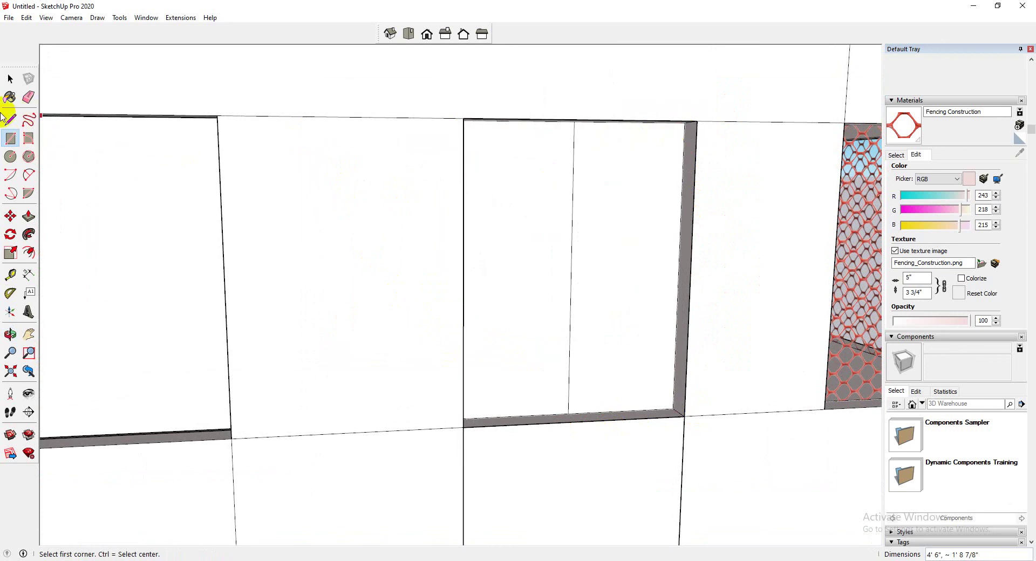
Paint both halves of the middle window's face with the Fencing Construction material.
click(9, 99)
click(604, 200)
click(531, 218)
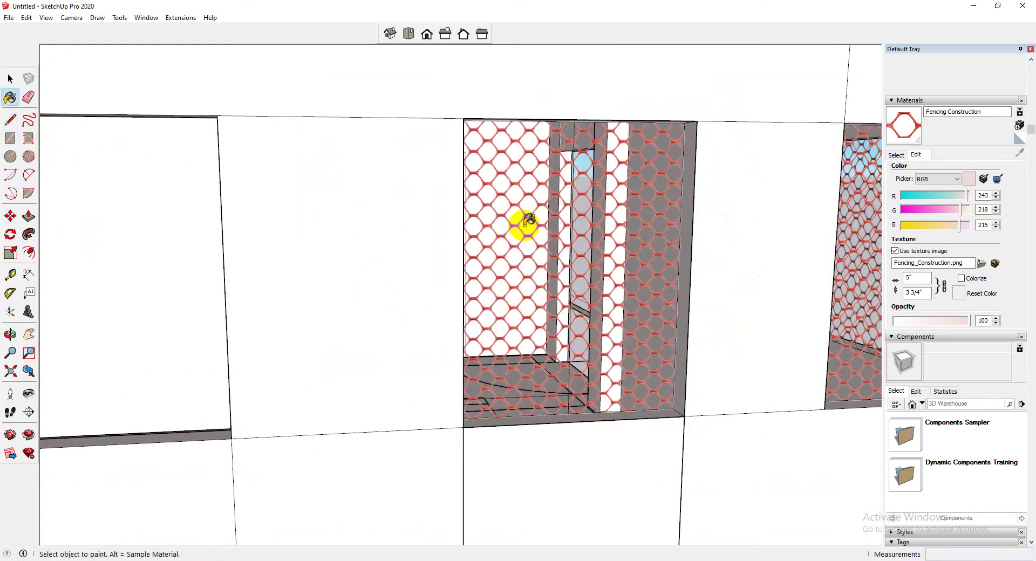
middle_drag(623, 302, 659, 339)
scroll(659, 339, down, 3)
click(7, 79)
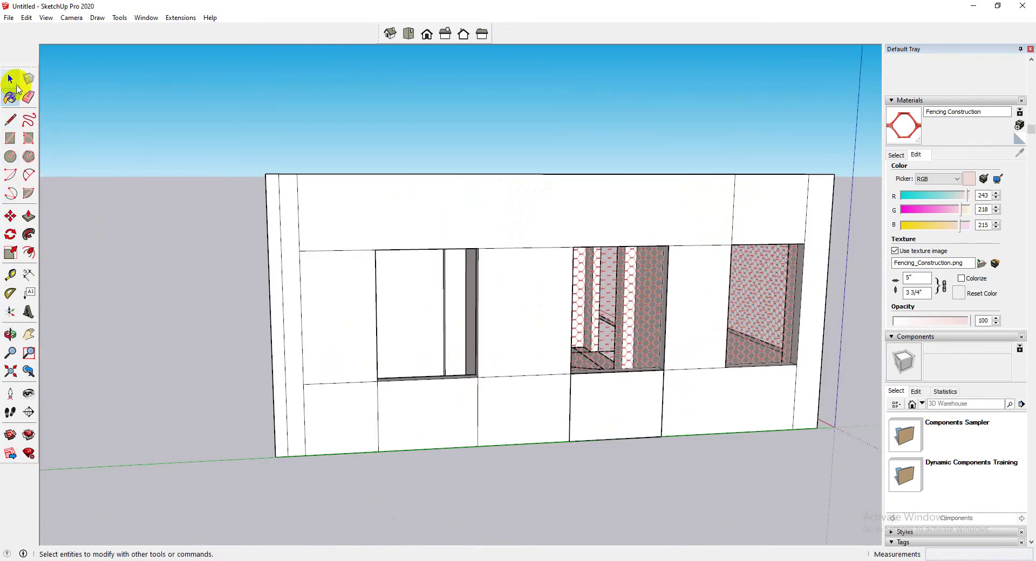
click(10, 97)
click(10, 78)
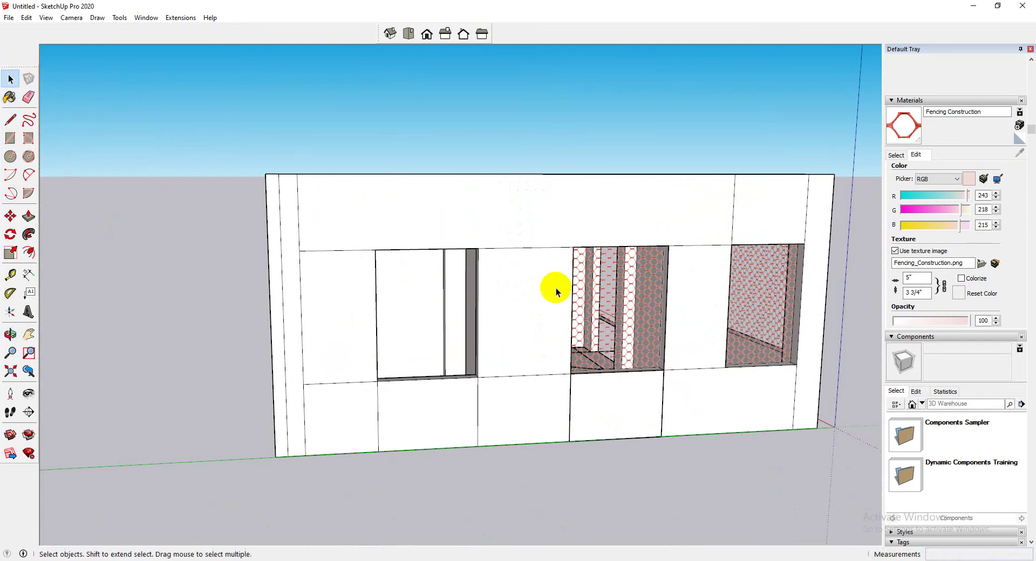
click(629, 314)
middle_drag(622, 338, 596, 331)
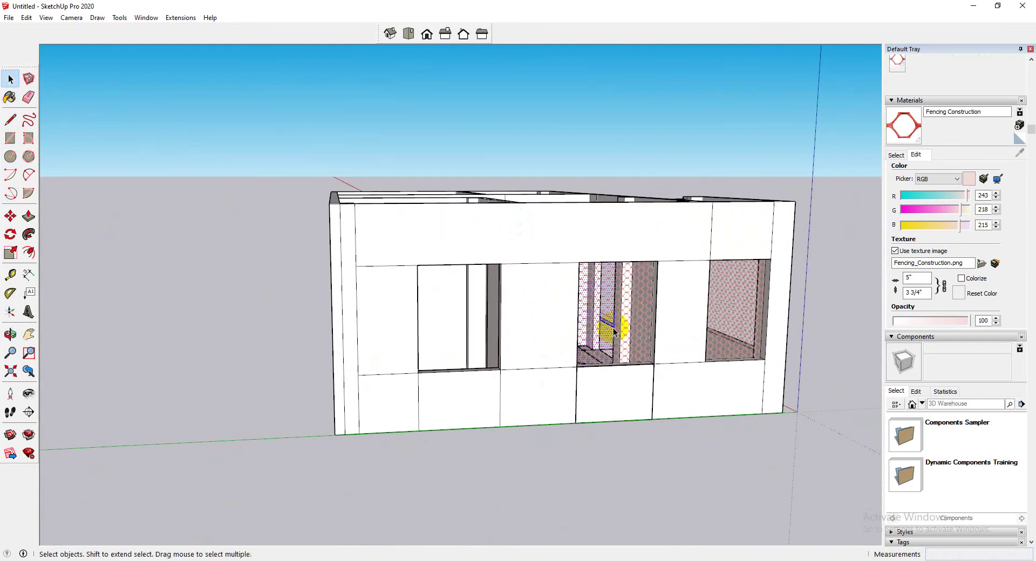
right_click(614, 330)
click(645, 347)
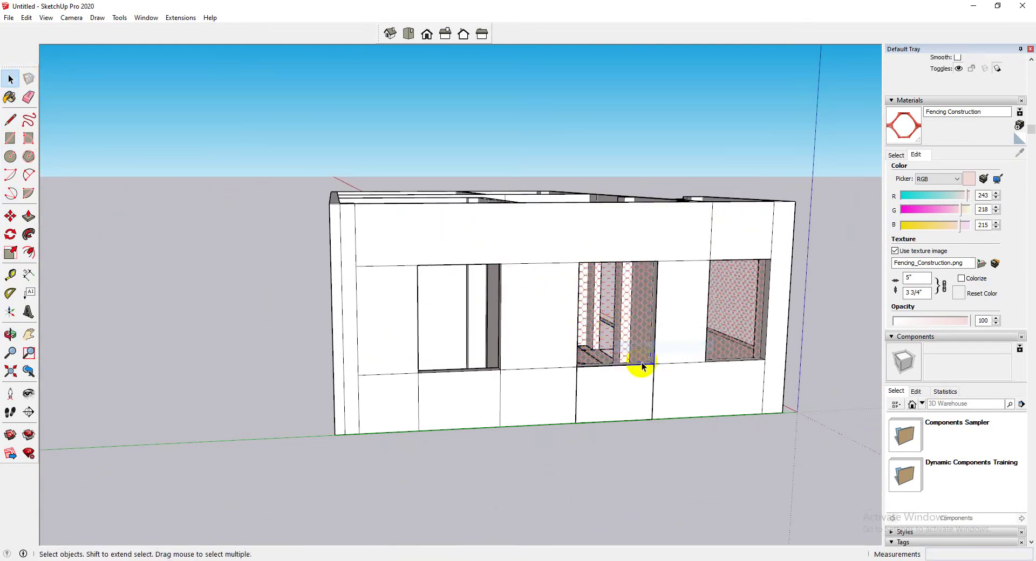
Draw a rectangle 4' 6" by about 3' 5 13/16" over the middle window opening, flush with the outer wall.
middle_drag(638, 363, 368, 345)
click(9, 138)
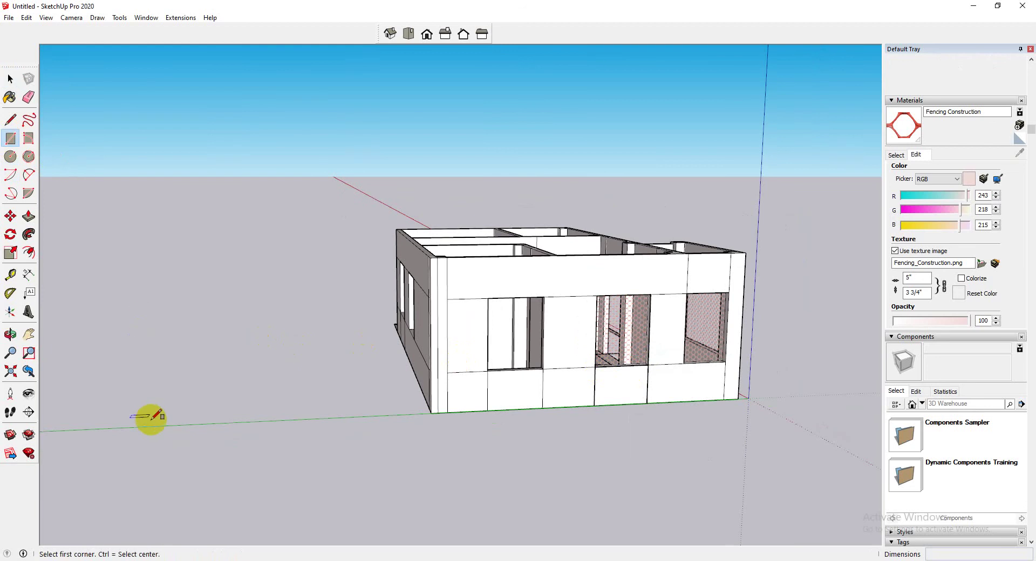
click(597, 295)
click(648, 365)
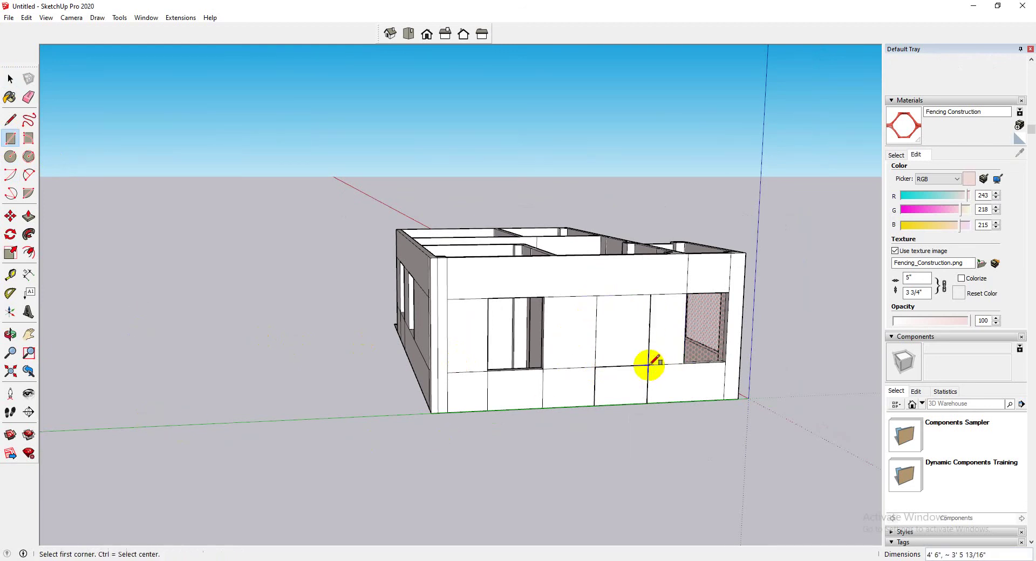
Copy the new window rectangle about 24' 7" along the wall direction to the empty ground beside the house.
click(10, 79)
click(642, 301)
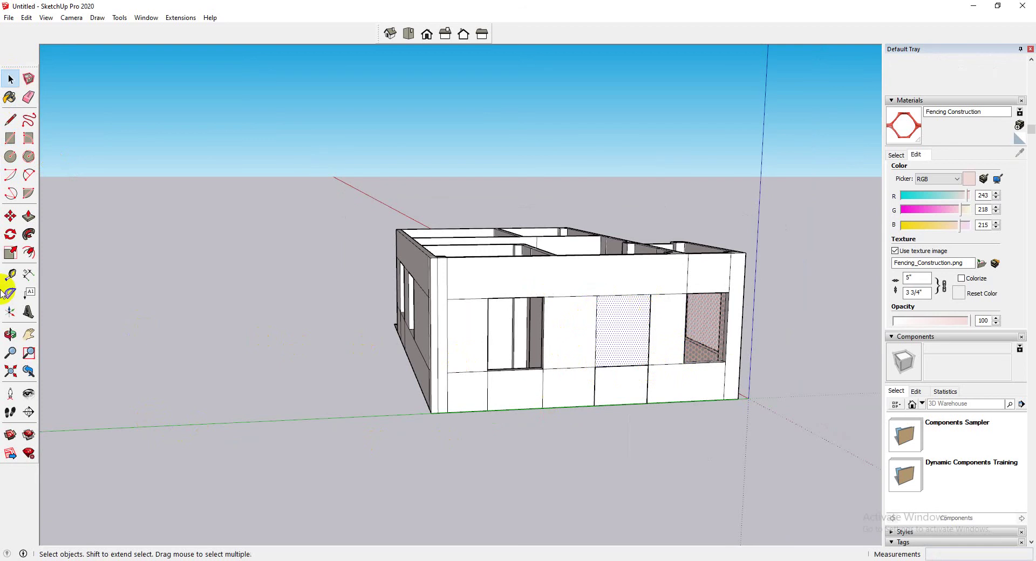
click(617, 368)
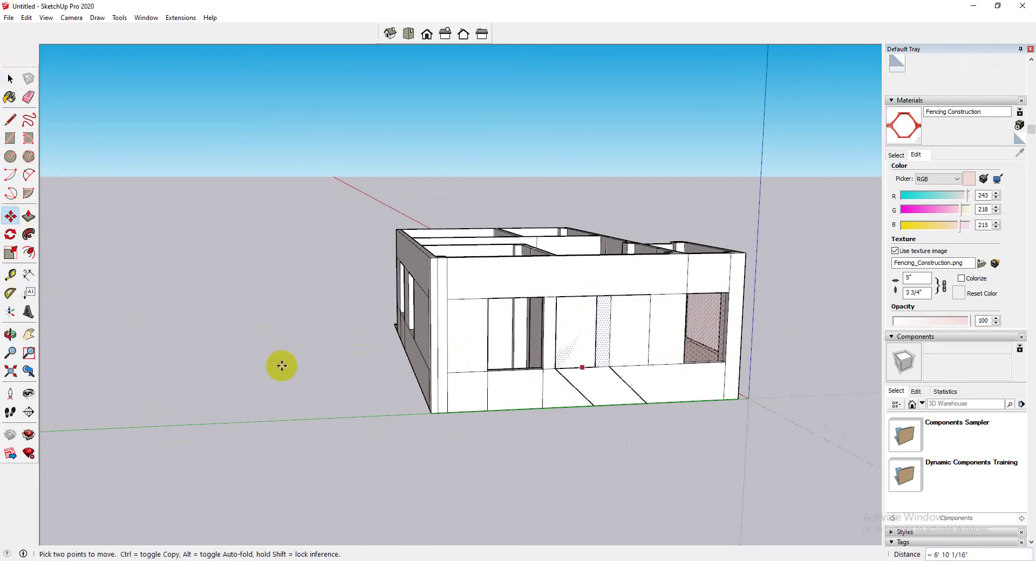
key(ctrl)
click(216, 384)
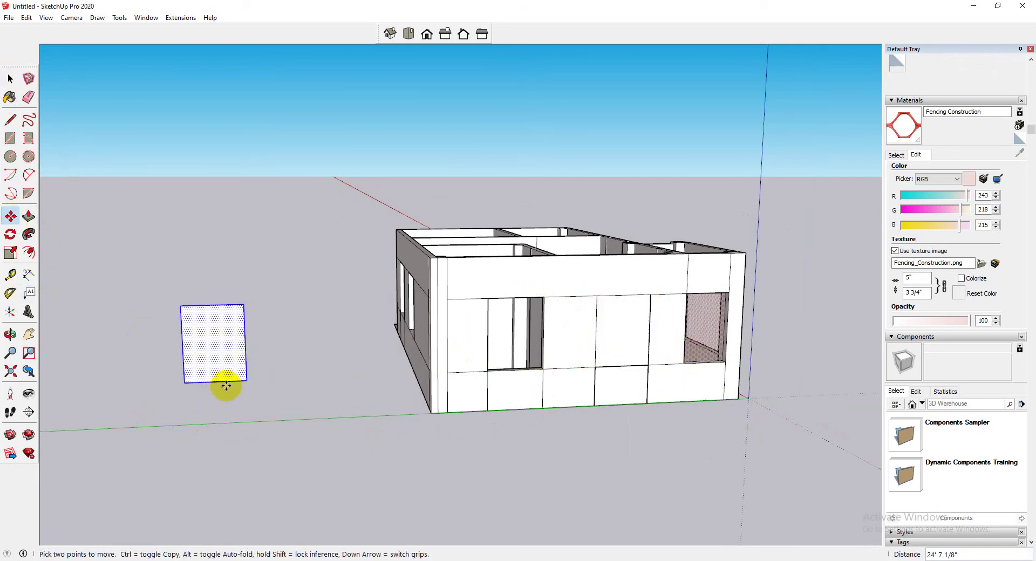
Offset the copied panel's outline inward about 3 5/8" and draw a central vertical mullion strip about 3 5/16" wide inside it.
click(34, 256)
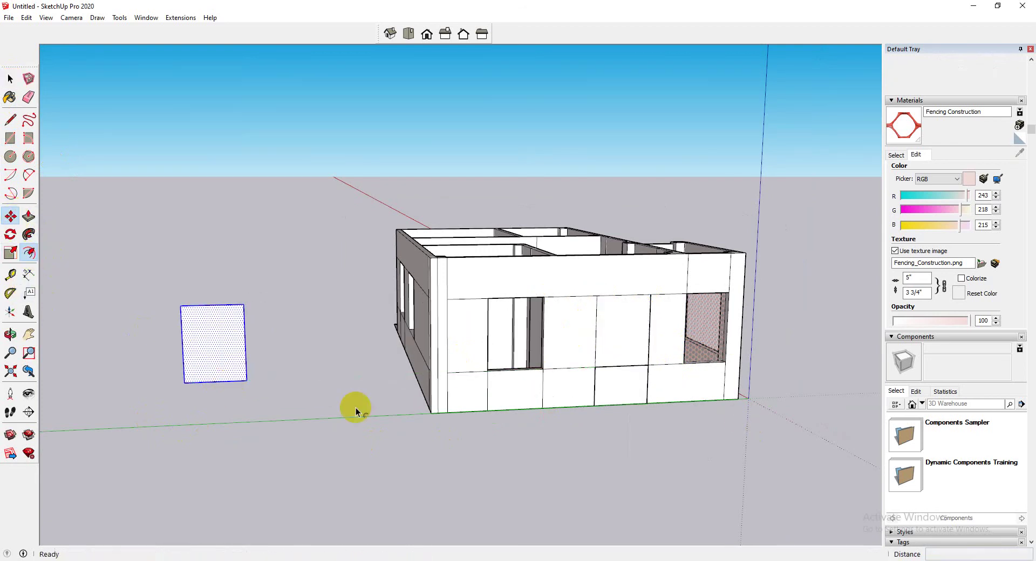
click(223, 381)
click(10, 137)
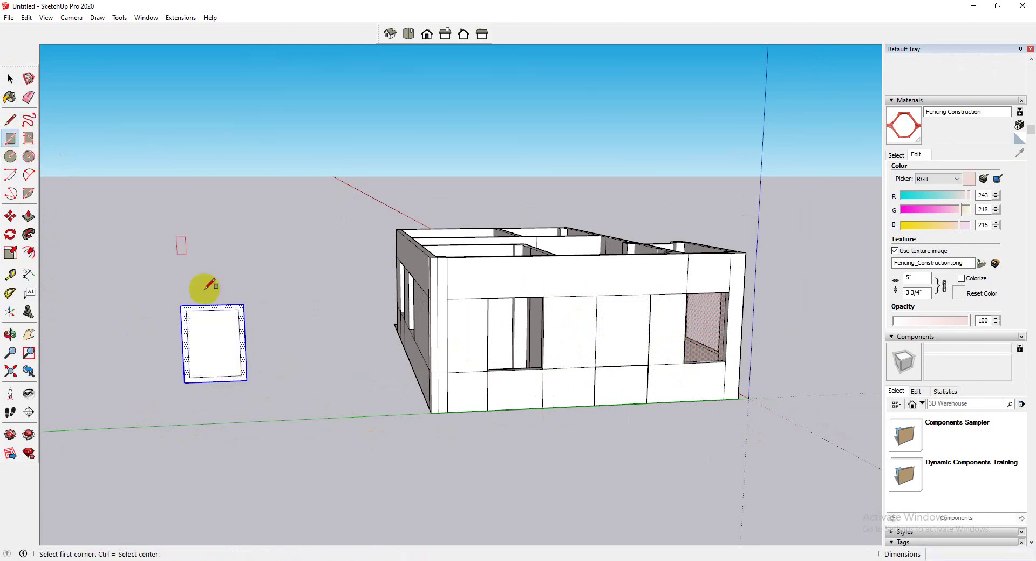
scroll(213, 304, up, 2)
click(213, 311)
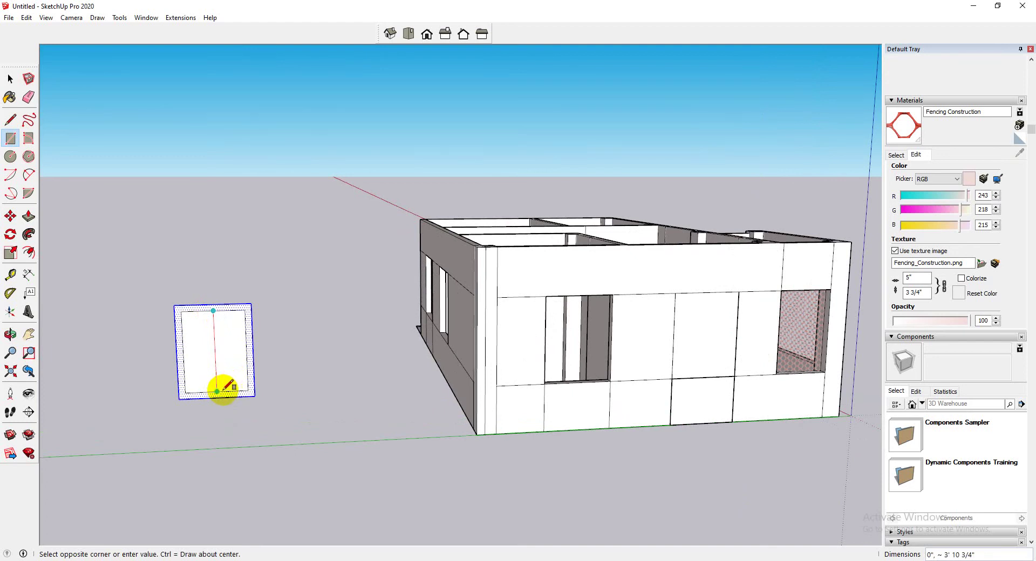
scroll(216, 392, up, 3)
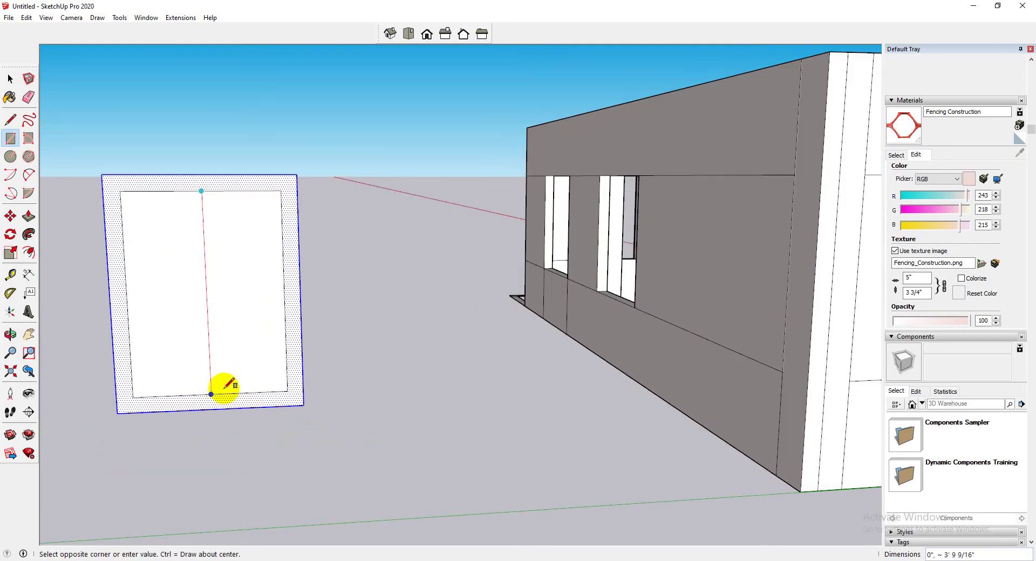
click(225, 390)
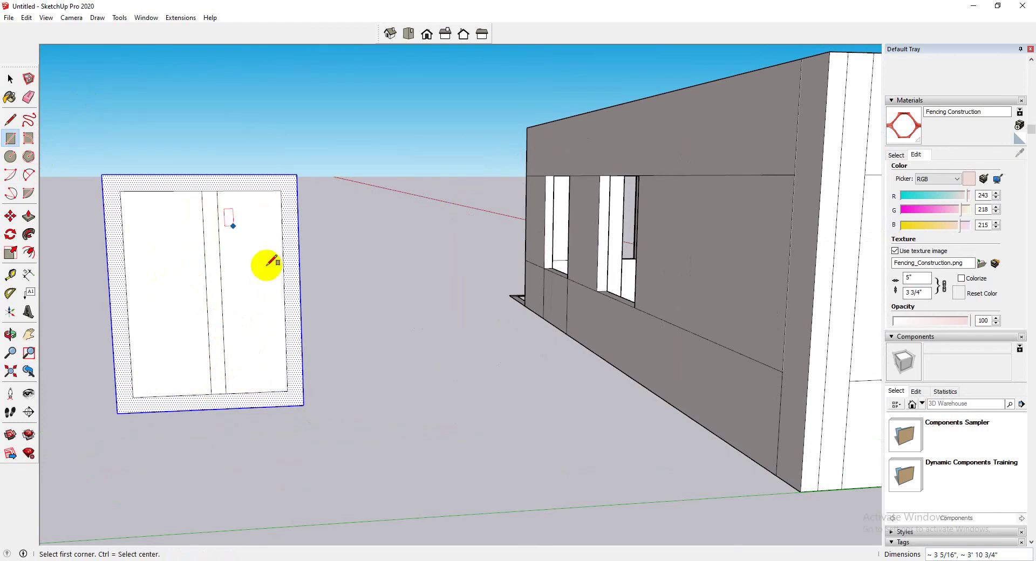
Try to push the panel's left pane 3" inward.
click(10, 80)
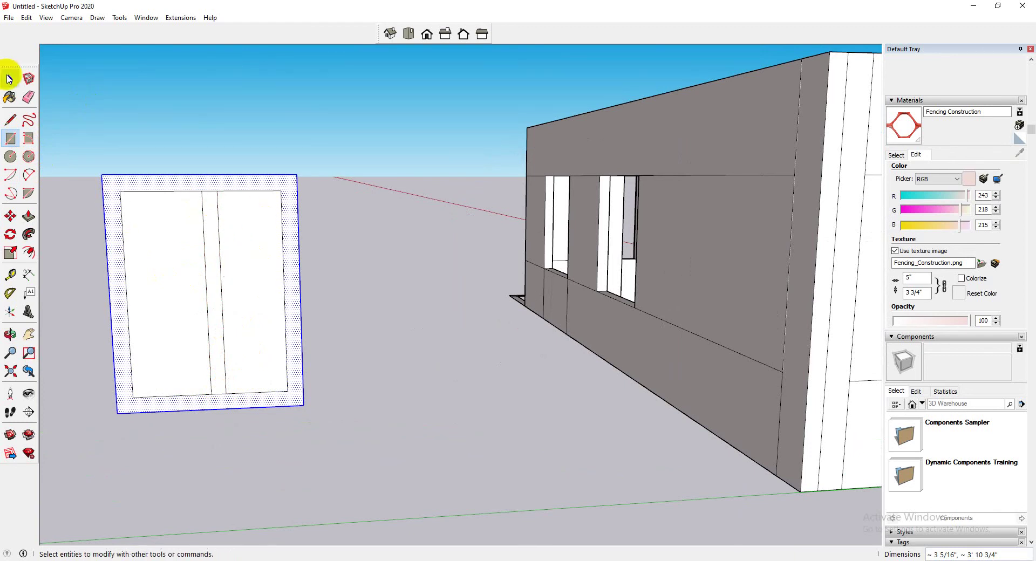
click(196, 222)
click(29, 216)
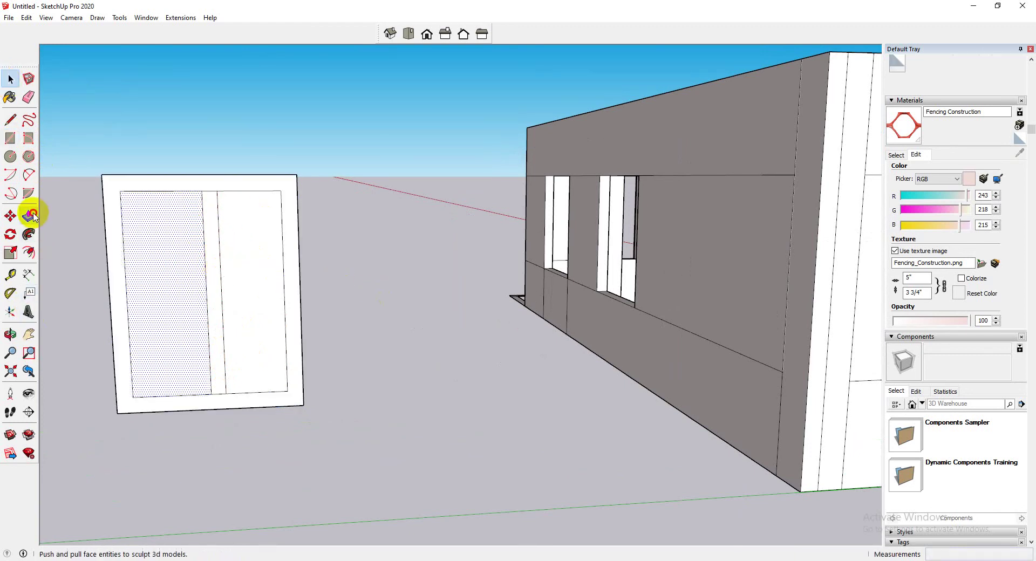
click(160, 283)
click(167, 285)
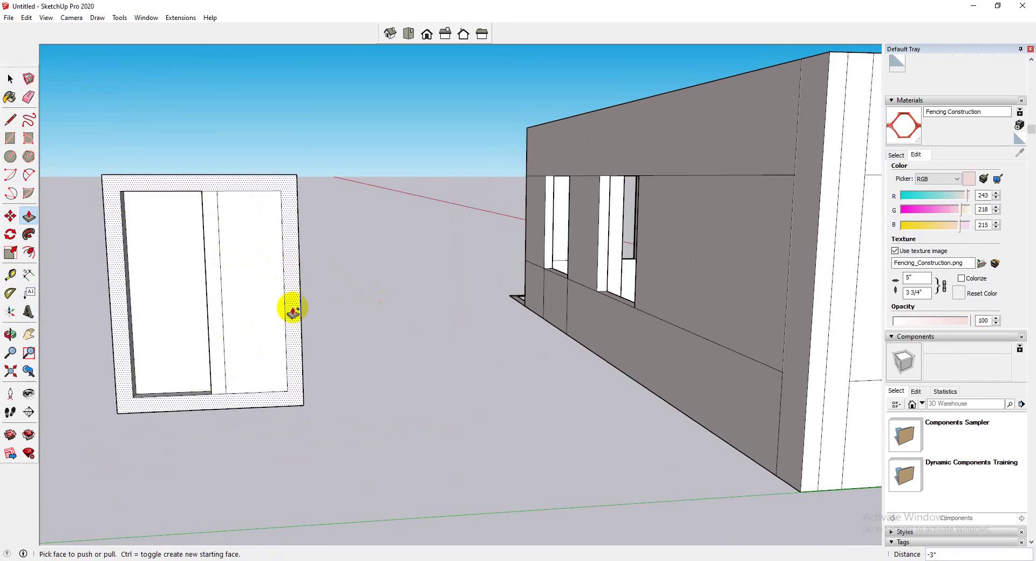
Extrude the window's border frame and central mullion outward by 2".
click(296, 340)
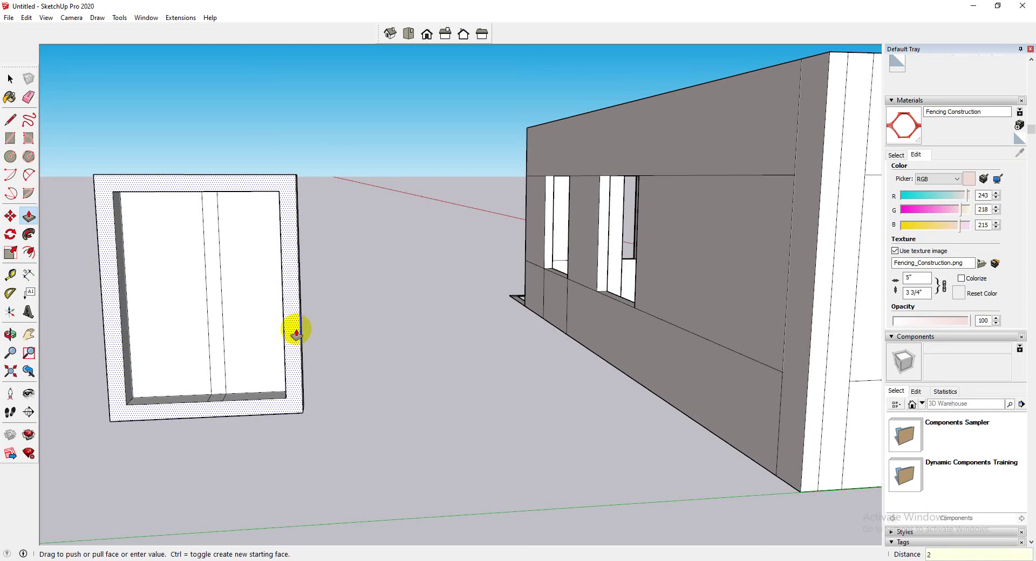
key(Return)
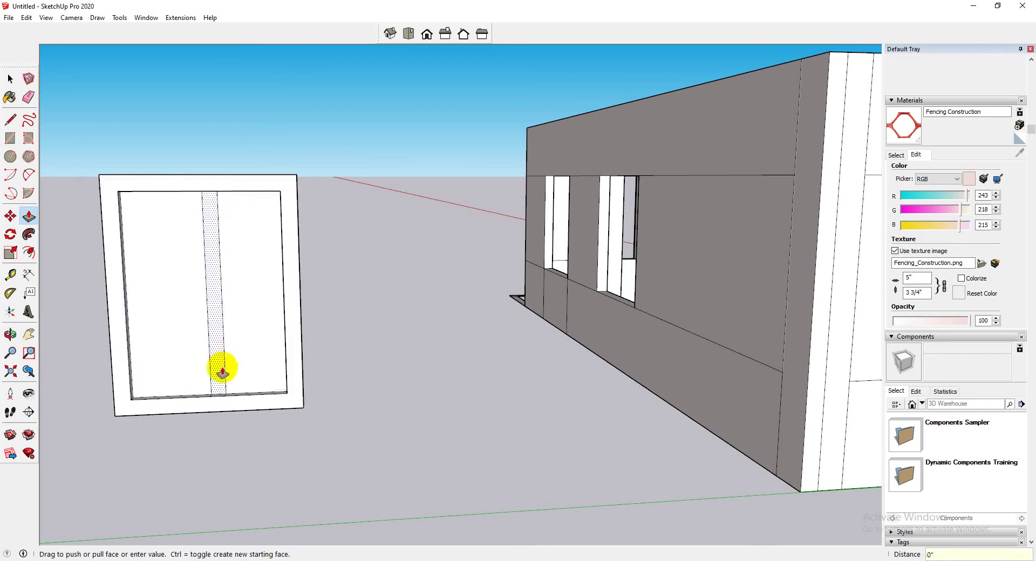
click(228, 401)
Paint the whole window with Color A07 from the Colors materials, and select its two inner panes.
middle_drag(237, 363, 442, 339)
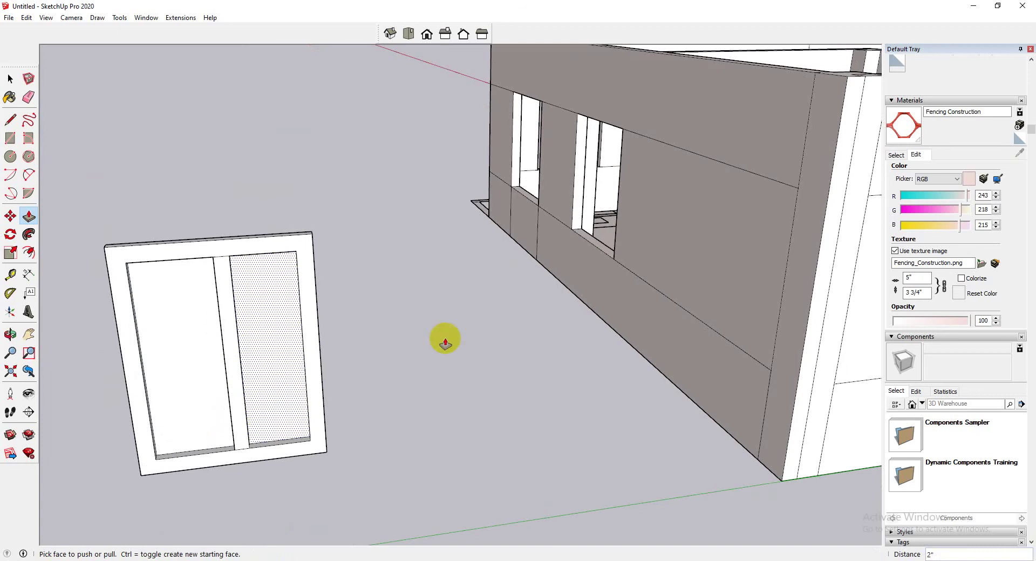
click(11, 79)
drag(451, 161, 36, 519)
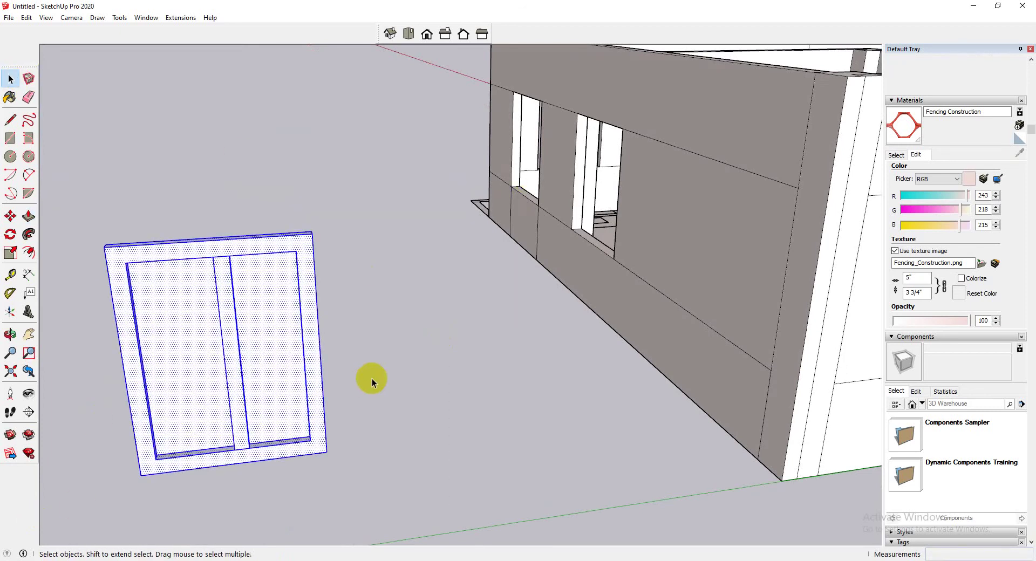
scroll(371, 378, down, 3)
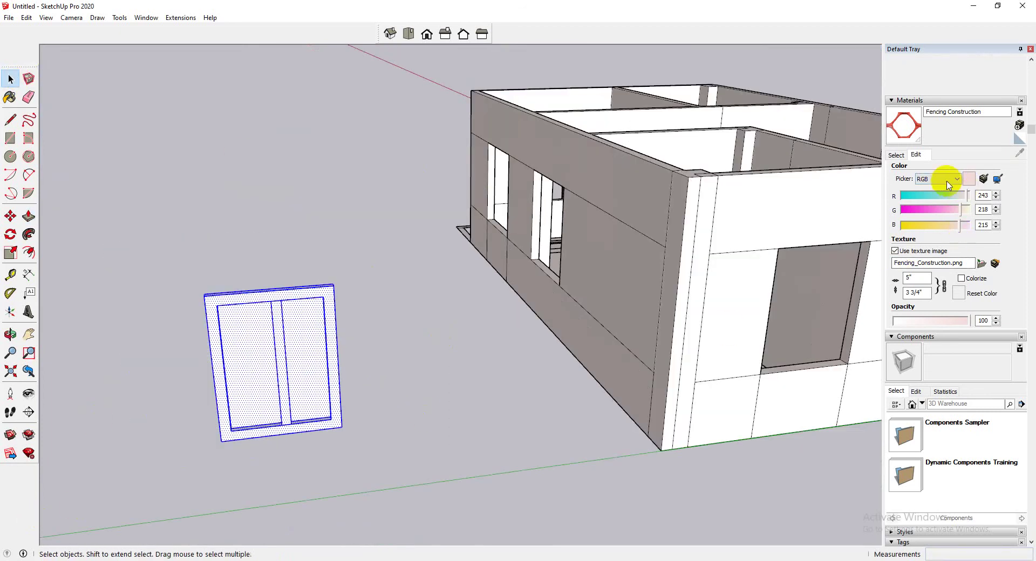
click(896, 155)
click(992, 170)
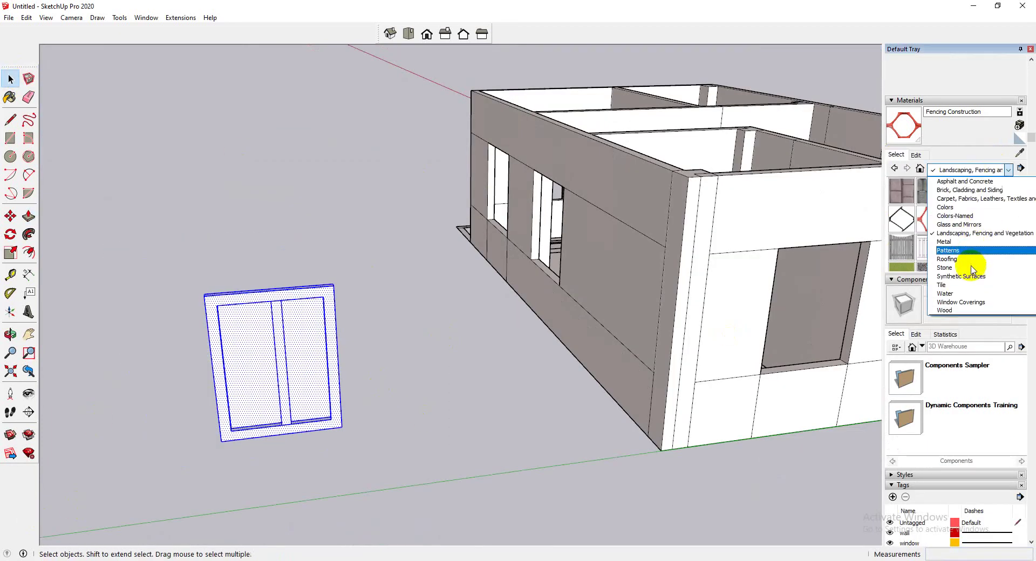
click(967, 233)
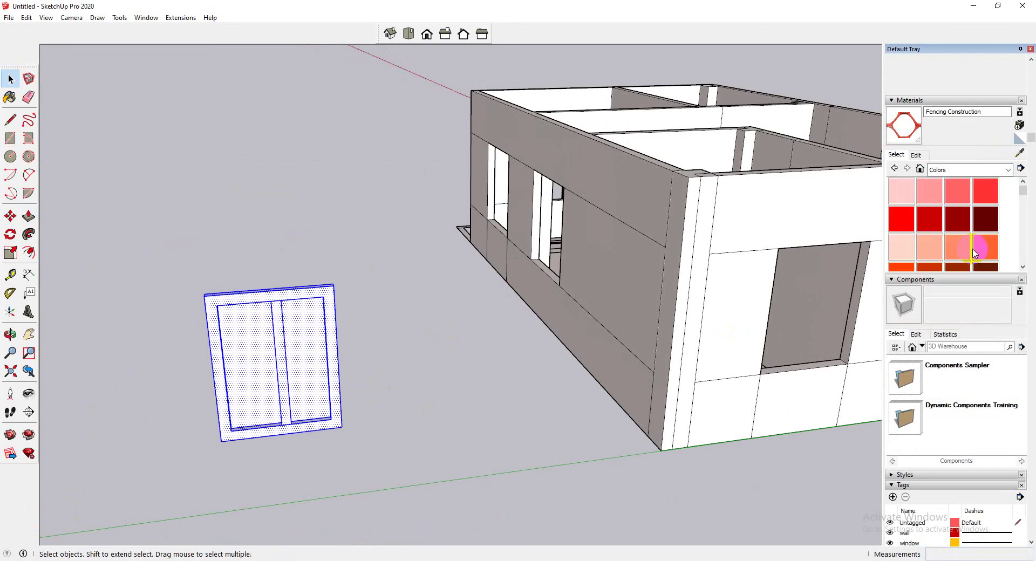
click(951, 224)
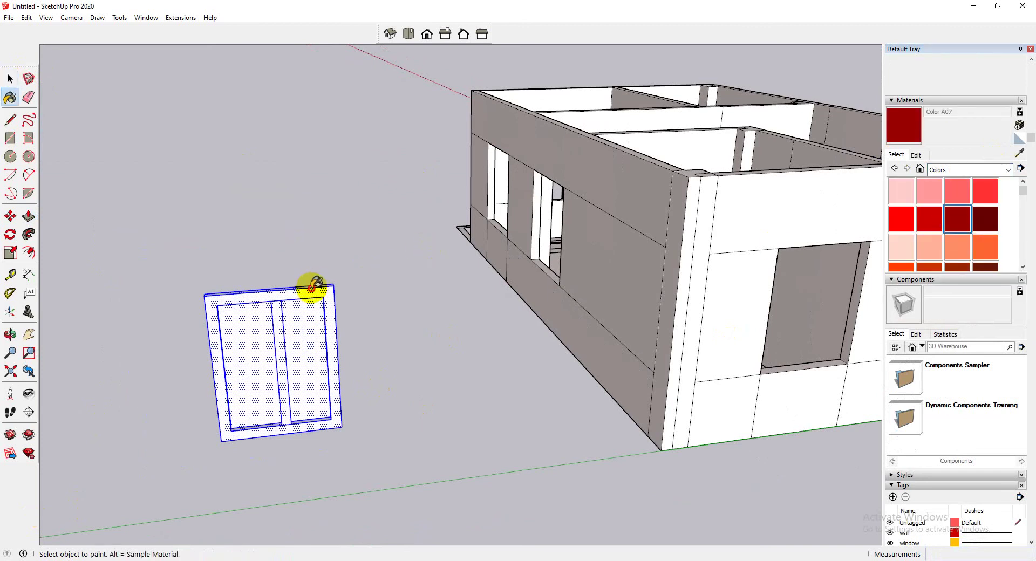
click(310, 316)
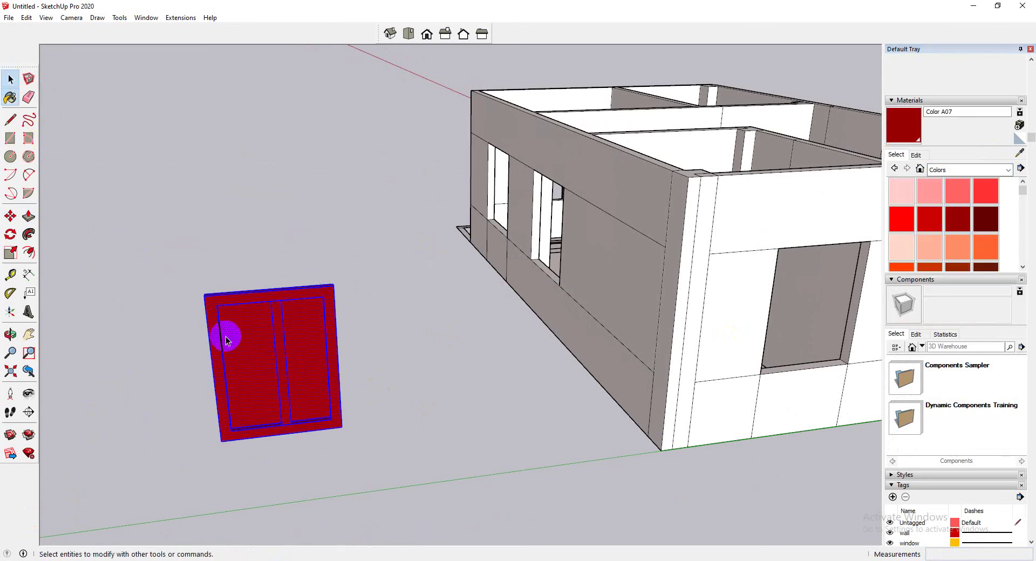
click(267, 337)
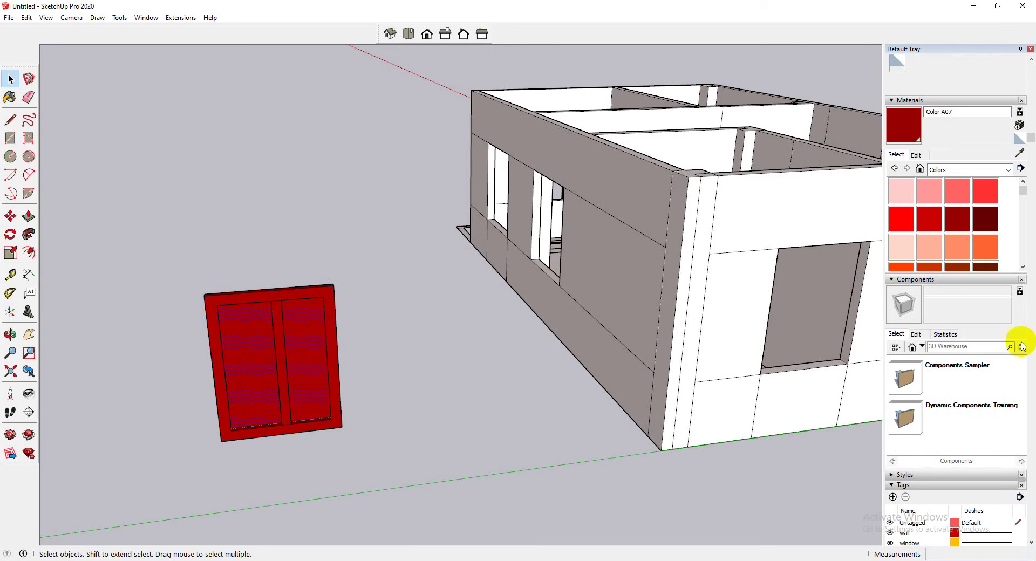
Paint the window's two inner panes with Translucent Glass Gray from the Glass and Mirrors materials.
click(987, 170)
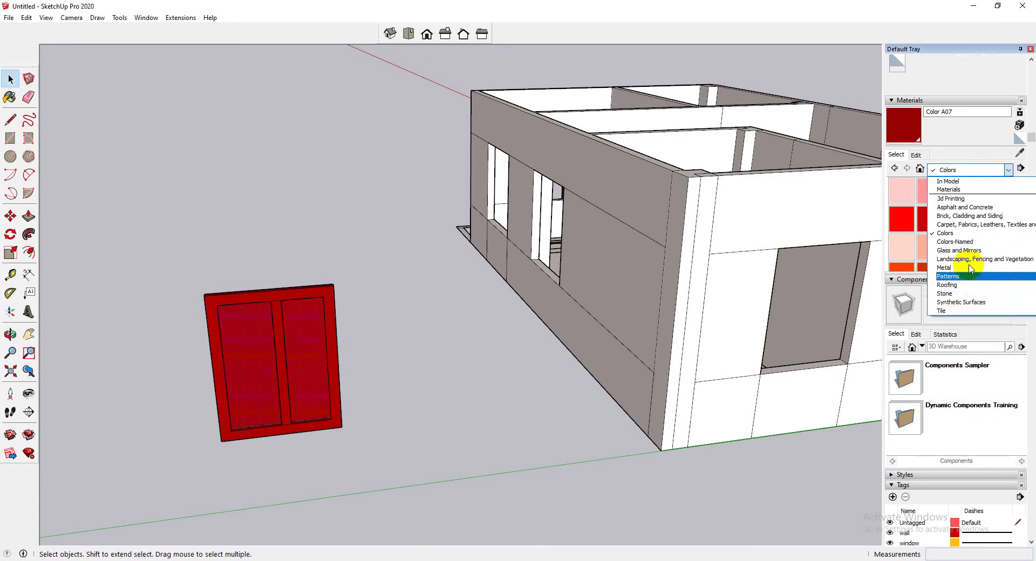
click(957, 225)
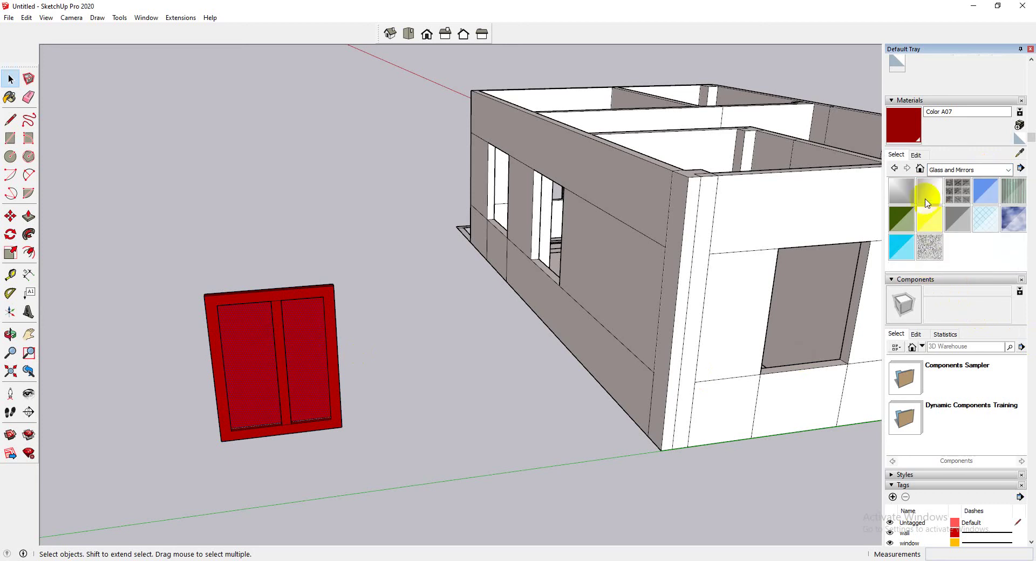
click(254, 317)
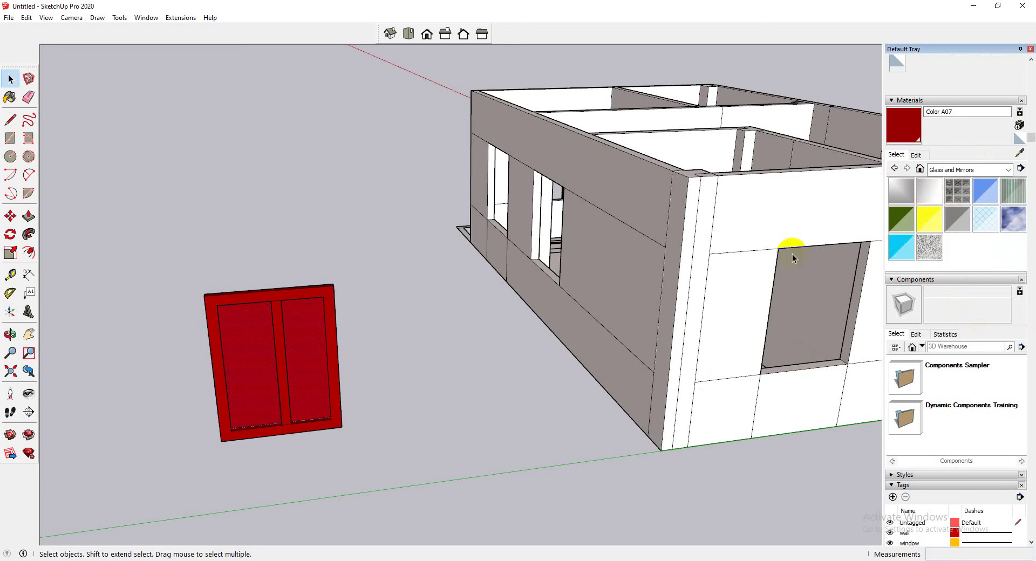
click(957, 219)
click(248, 342)
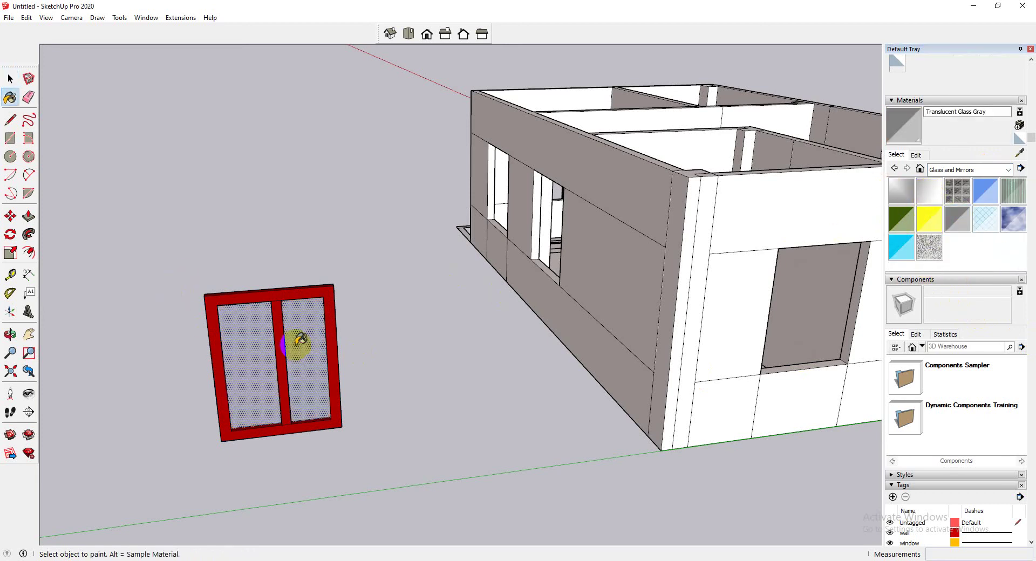
Select the whole window and place a copy of it 4' 9 1/4" away, beside the original.
mouse_move(305, 340)
middle_down()
mouse_move(490, 381)
mouse_move(798, 351)
mouse_move(793, 328)
middle_up()
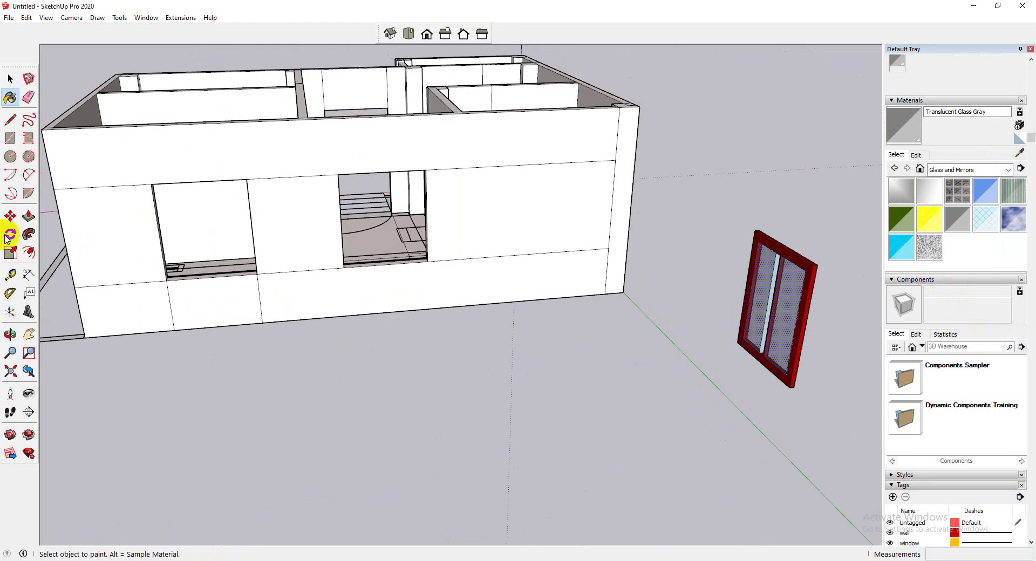
click(10, 79)
click(759, 284)
middle_drag(762, 249, 704, 393)
drag(668, 417, 616, 497)
scroll(635, 488, up, 2)
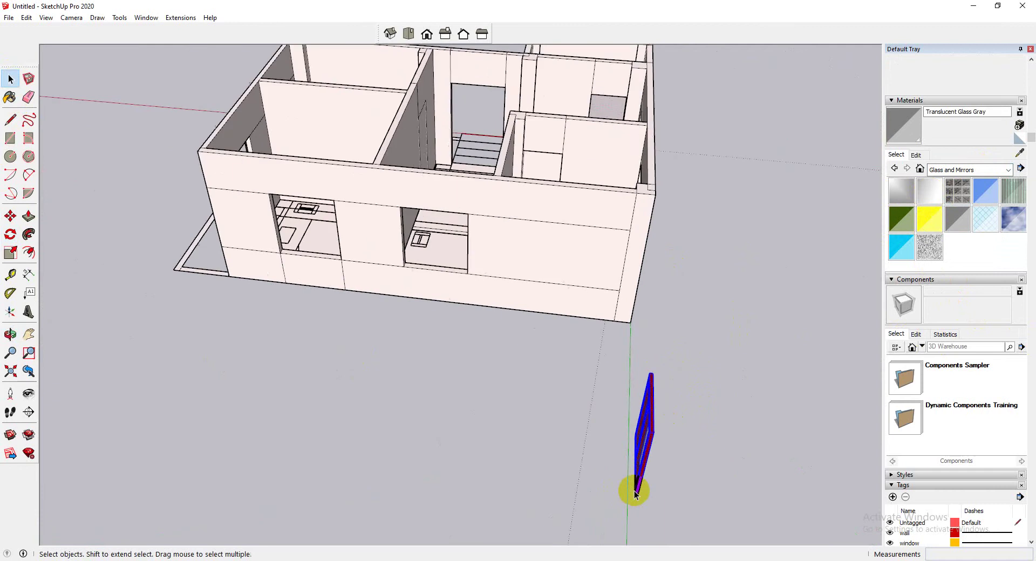
middle_drag(634, 491, 708, 519)
key(m)
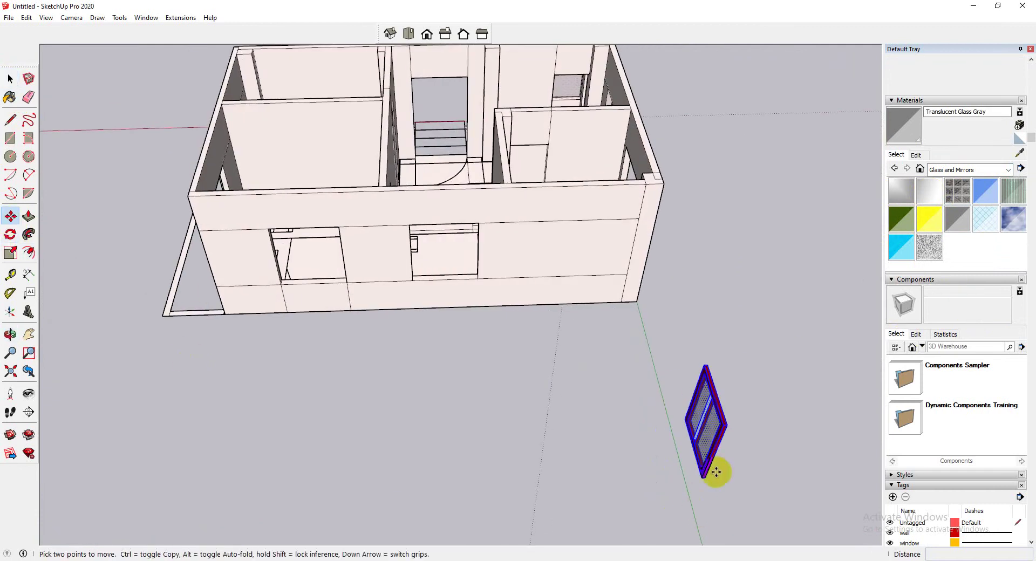
click(715, 473)
key(ctrl)
click(623, 470)
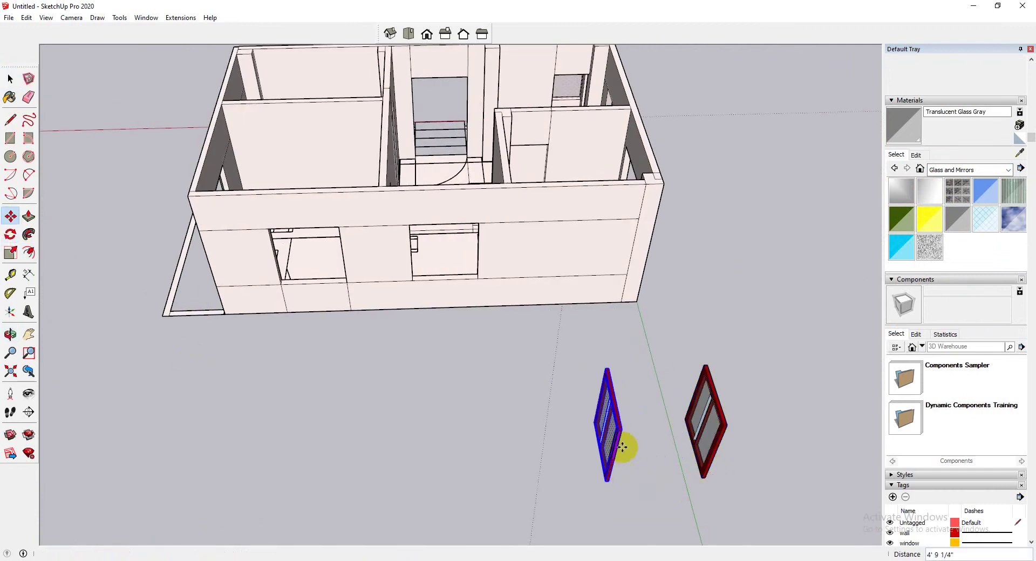
Mirror the window copy with a red scale of -1 and move it 4' 5 1/4" back against the original.
click(11, 252)
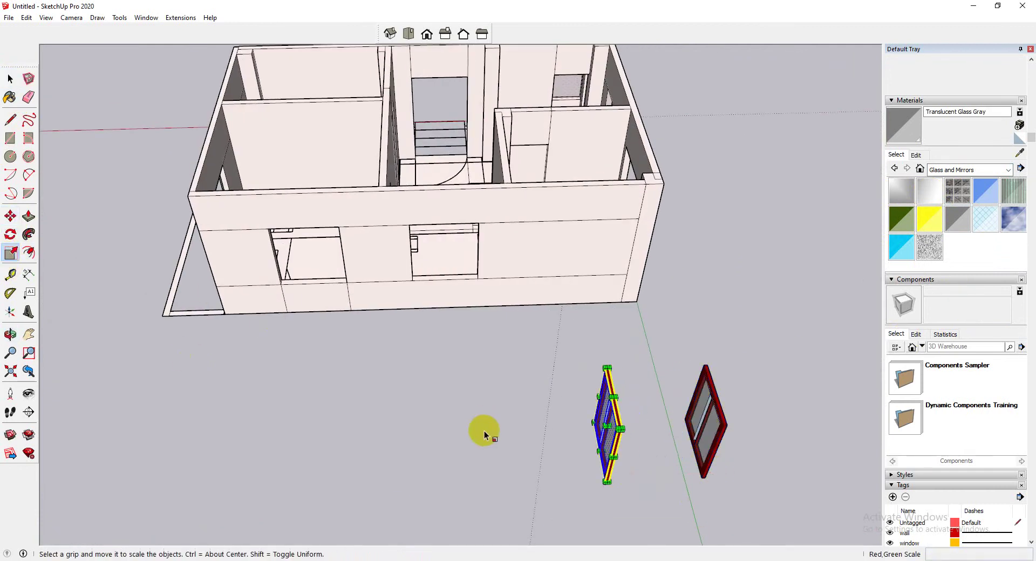
drag(607, 426, 557, 422)
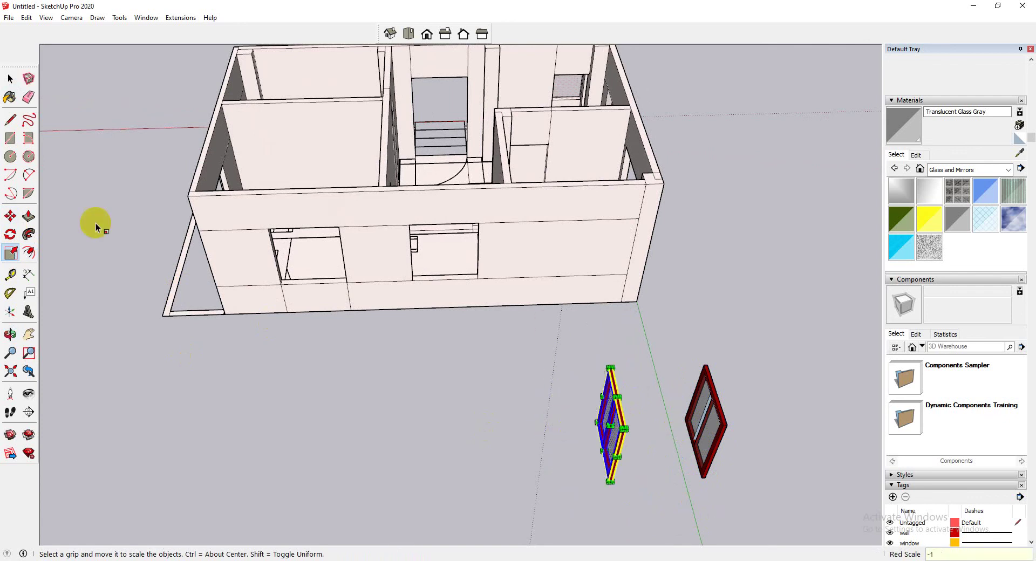
click(10, 216)
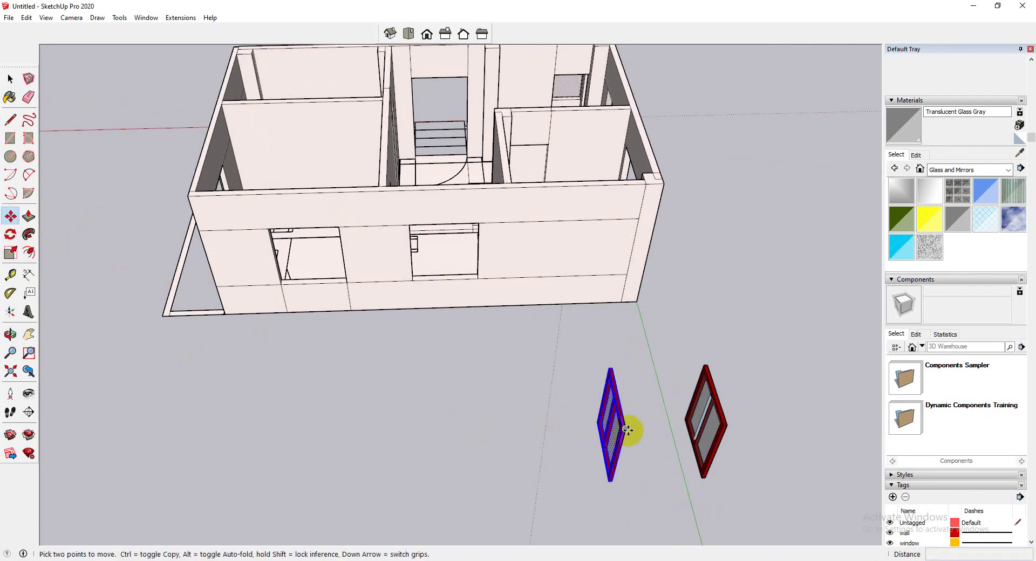
click(627, 430)
click(722, 426)
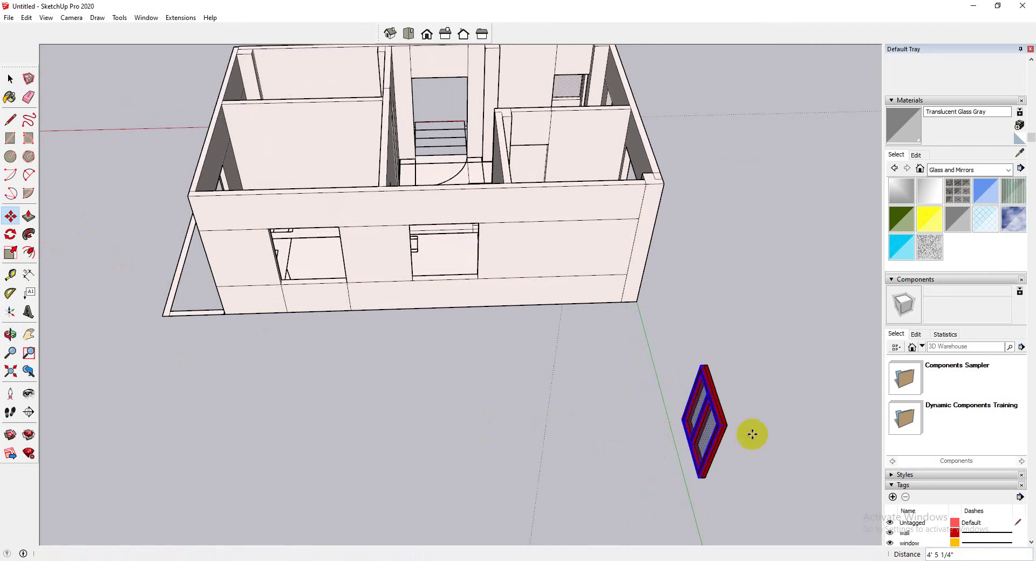
Group the two back-to-back window halves into a single window.
click(10, 78)
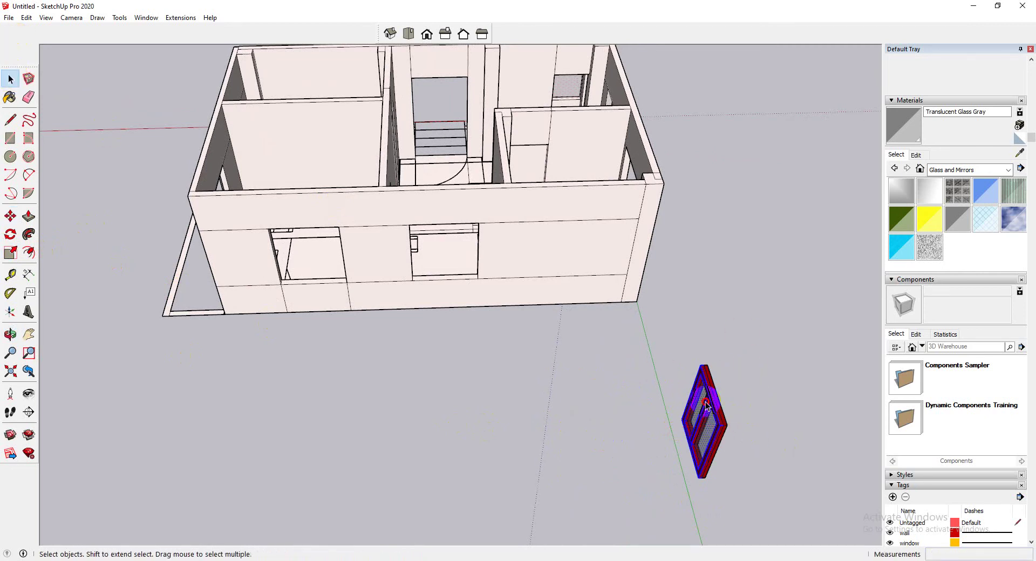
right_click(706, 428)
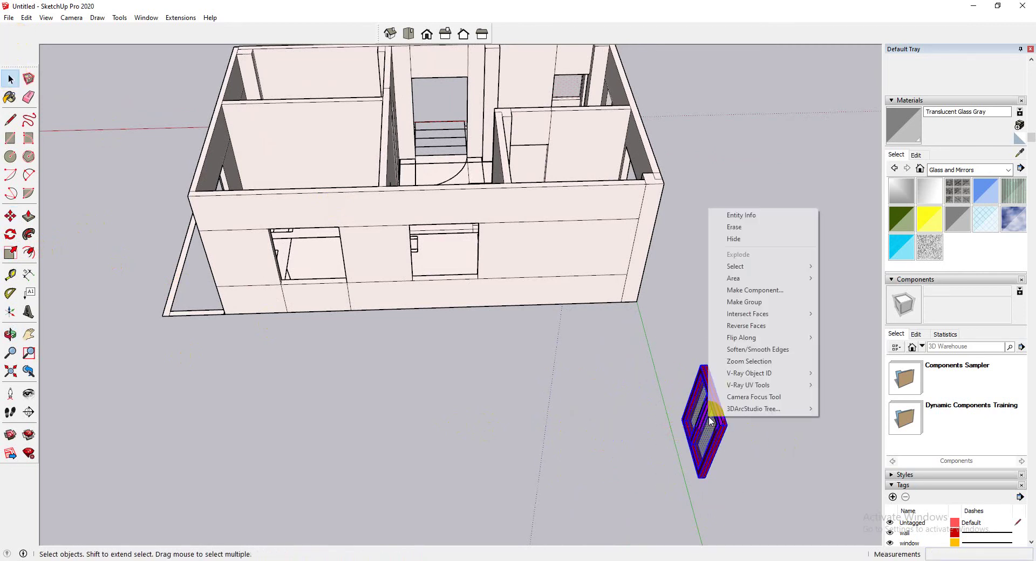
click(761, 301)
Move the grouped window about 13' 3 3/16" into the closed middle window outline on the wall facing it.
middle_drag(730, 465, 257, 341)
click(10, 216)
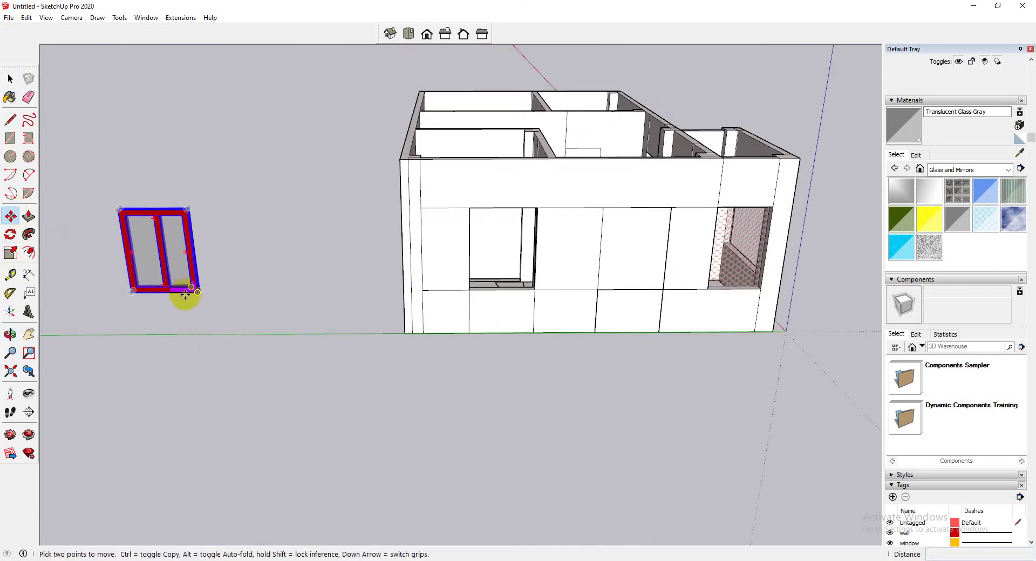
click(190, 291)
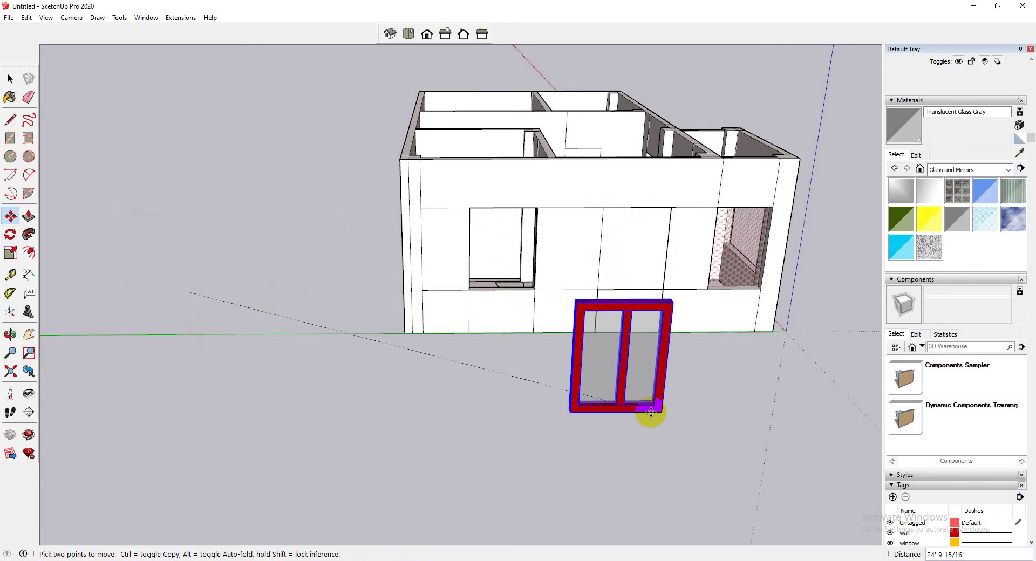
click(662, 288)
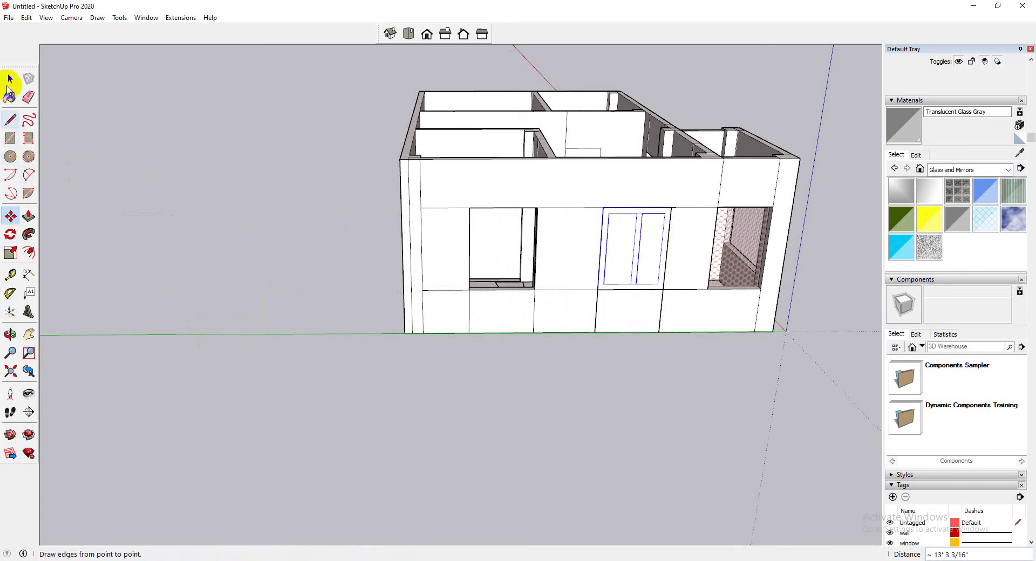
Erase the wall face covering the newly placed window.
click(10, 79)
click(649, 250)
right_click(650, 250)
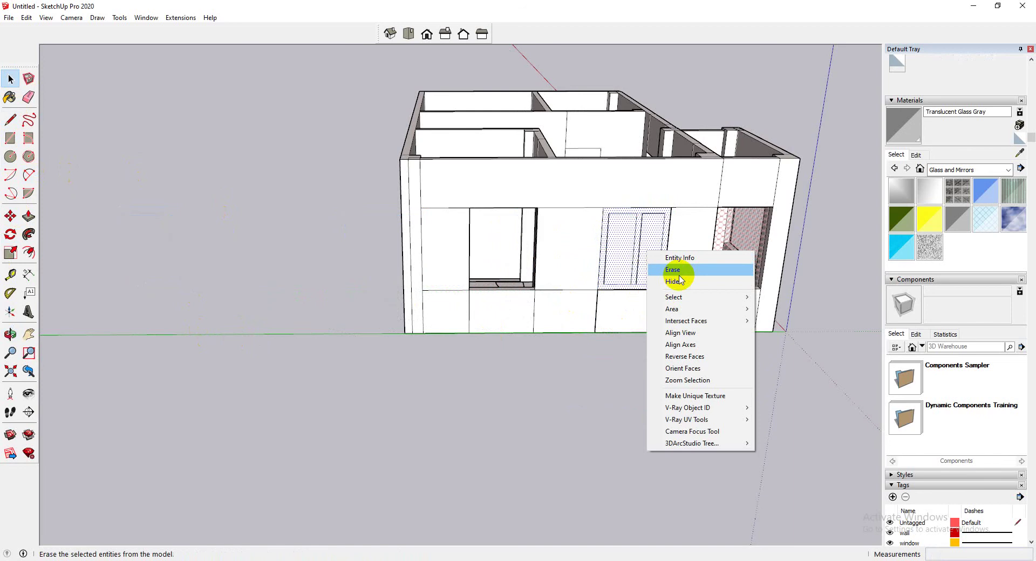
click(674, 270)
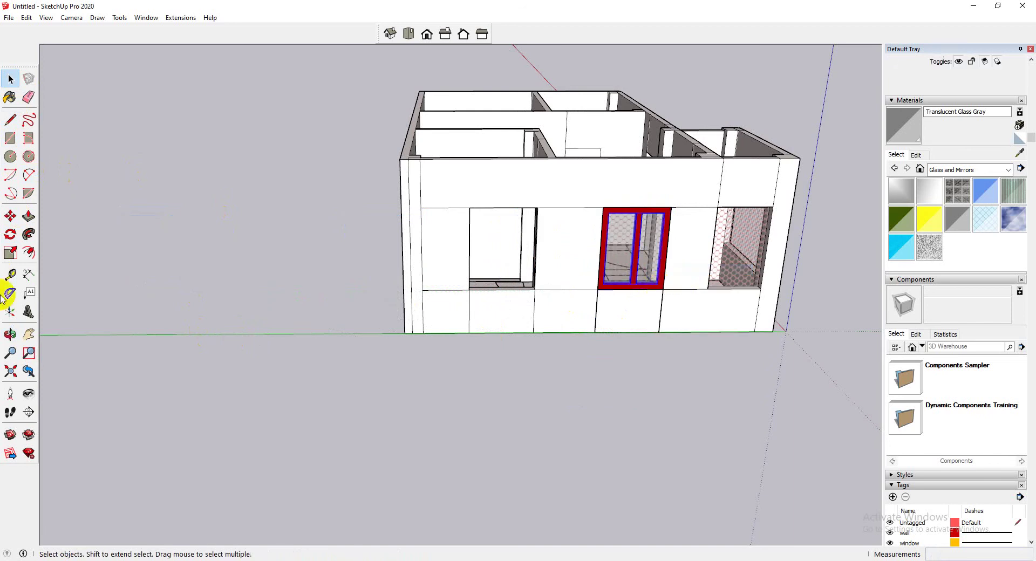
Copy the window about 6' 9 7/8" along the same wall into the neighbouring empty opening.
click(11, 216)
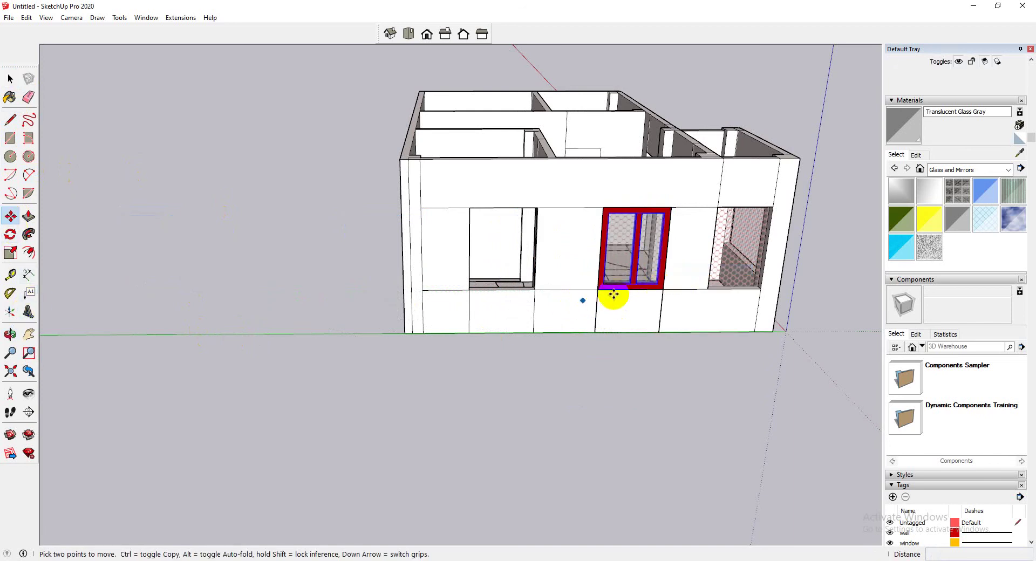
click(662, 289)
key(ctrl)
click(534, 289)
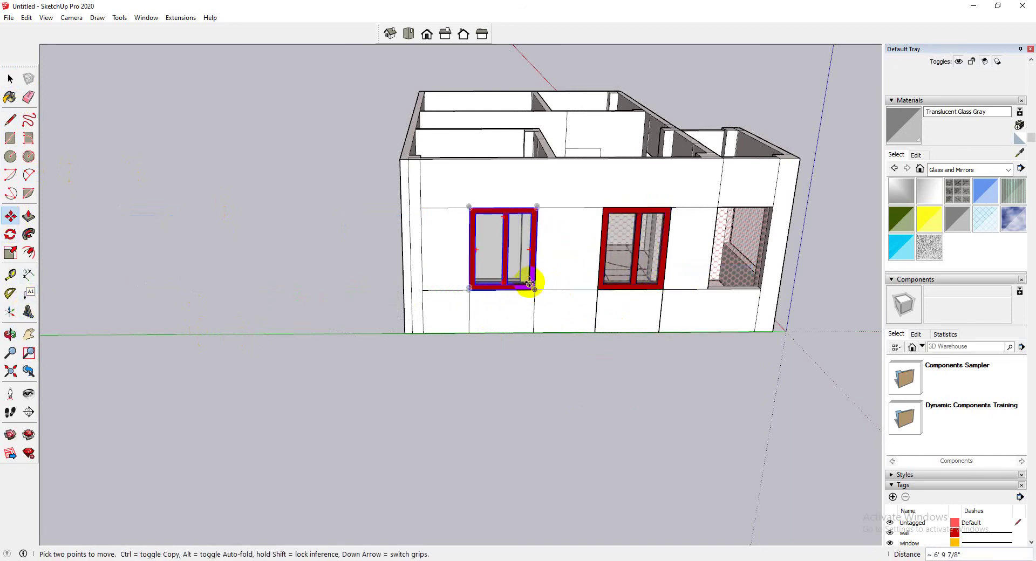
Copy the window 5' 9 5/16" out past the house corner and rotate it parallel to the adjoining wall with two openings.
click(534, 289)
key(ctrl)
middle_drag(332, 297, 541, 372)
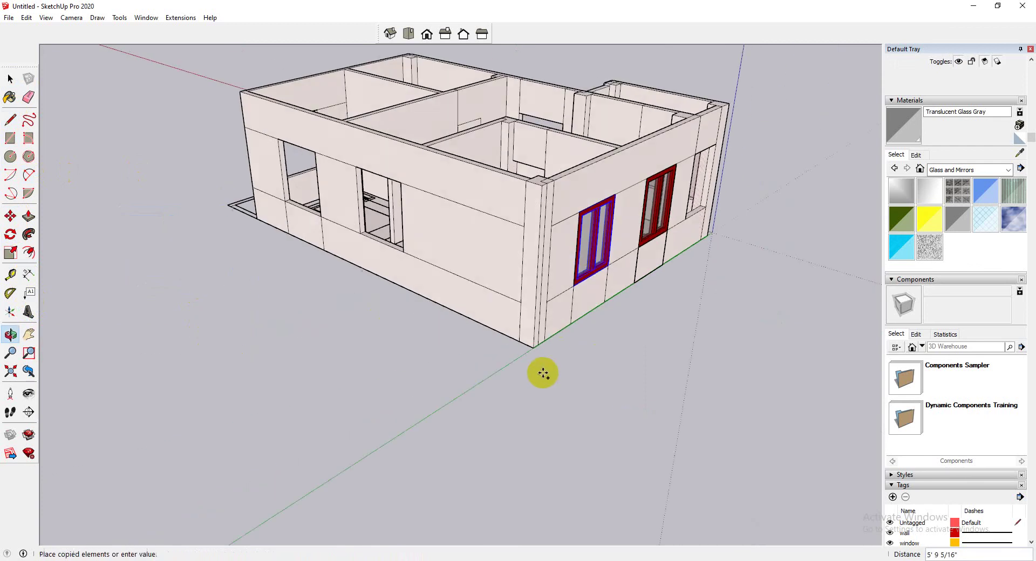
middle_drag(468, 324, 458, 416)
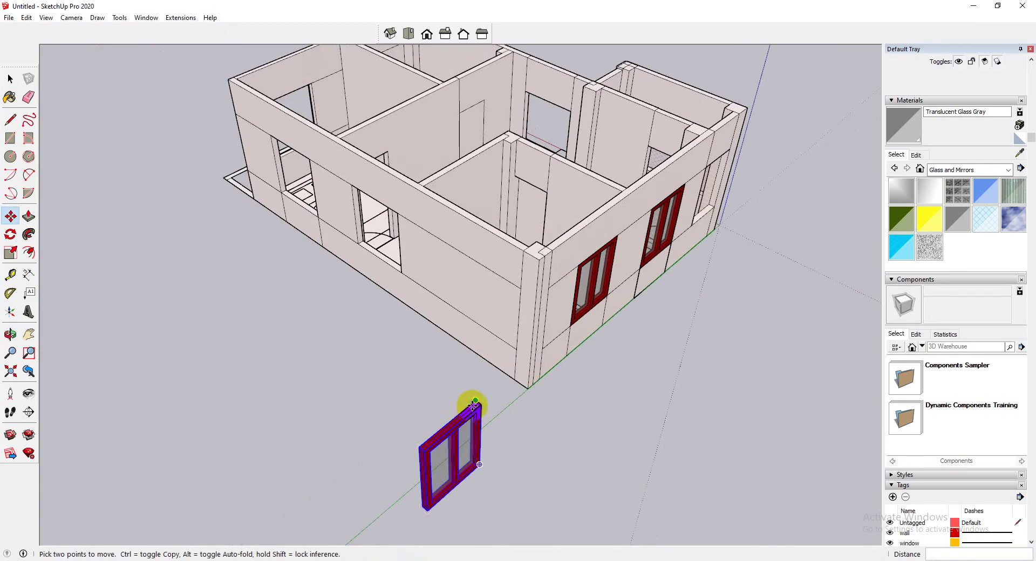
click(475, 402)
key(q)
click(451, 427)
click(474, 429)
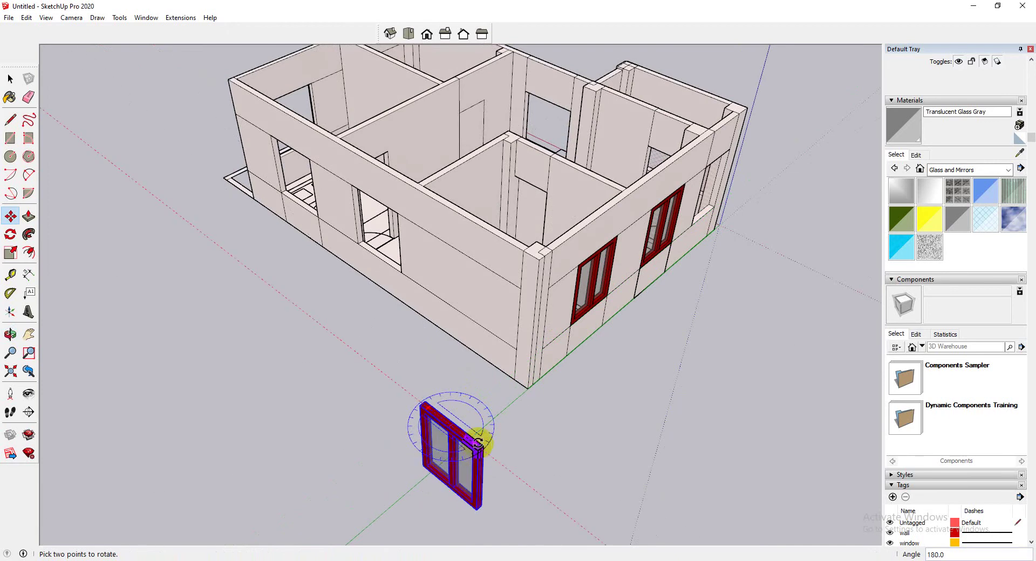
Move the rotated window into the adjoining wall's opening nearest the house corner.
key(m)
click(477, 449)
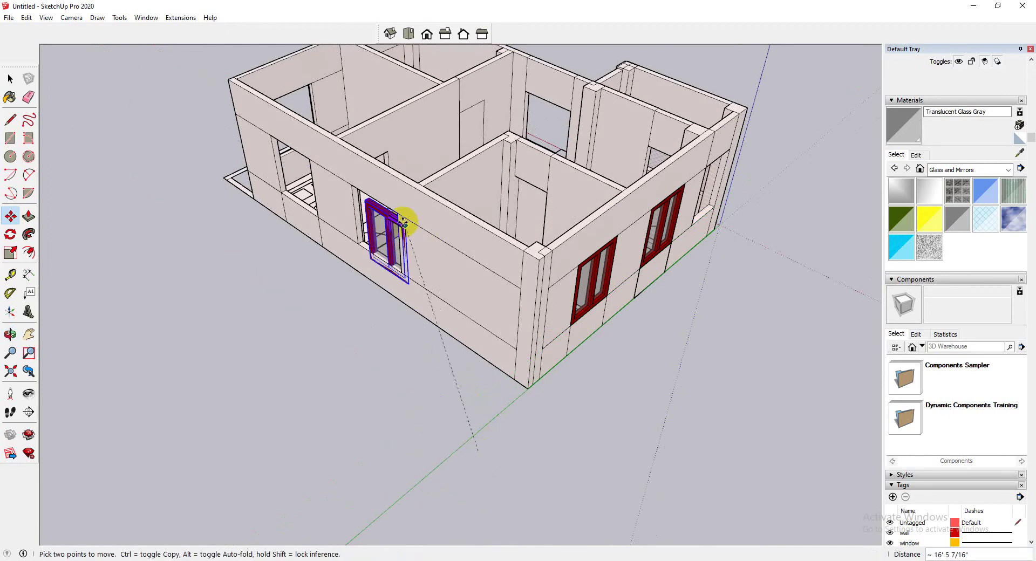
click(351, 229)
Scale the window sideways along the green axis until it fills the full width of its opening.
scroll(351, 228, up, 3)
middle_drag(351, 229, 587, 245)
click(15, 251)
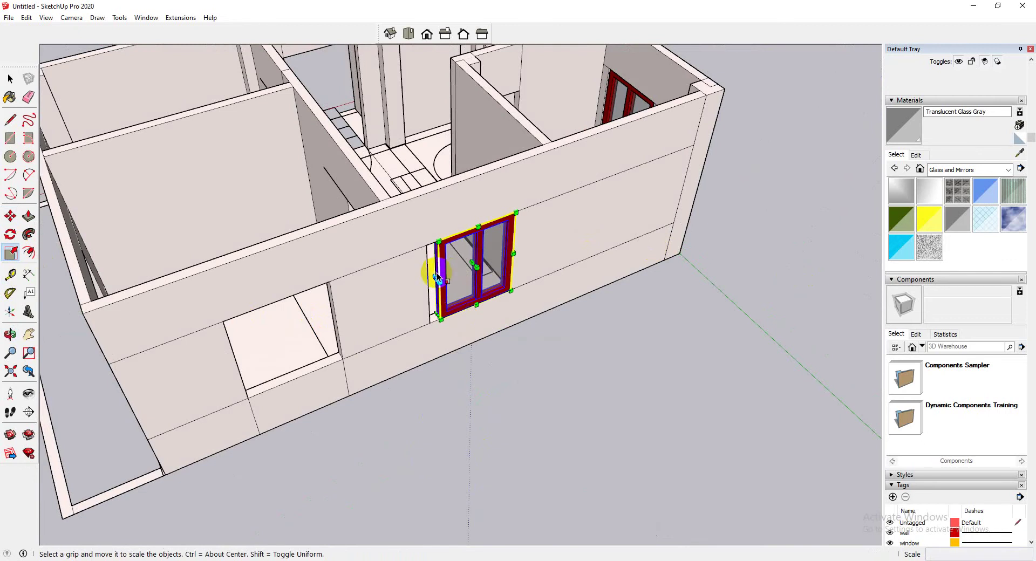
scroll(434, 278, up, 3)
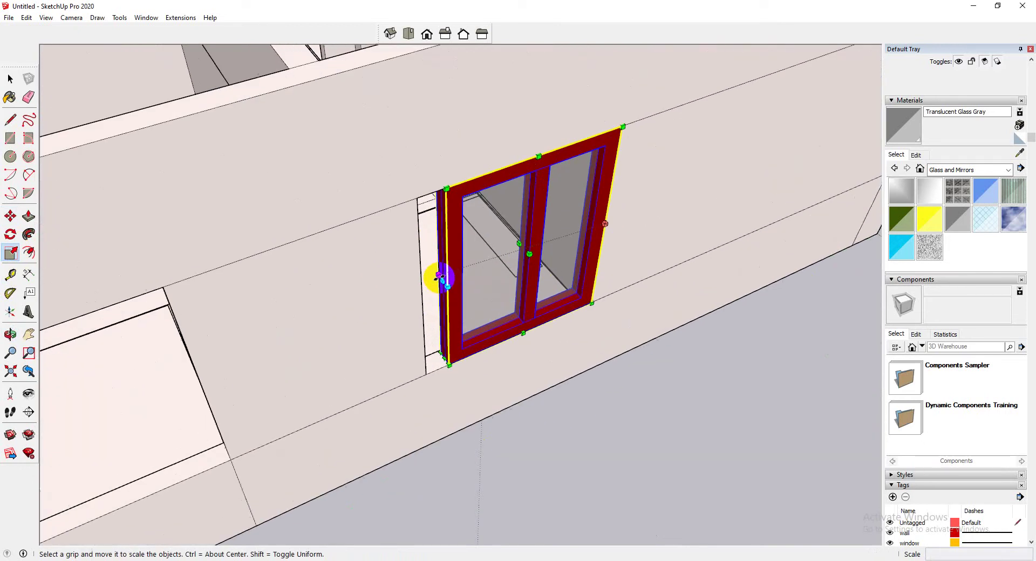
drag(438, 280, 421, 284)
scroll(601, 301, down, 5)
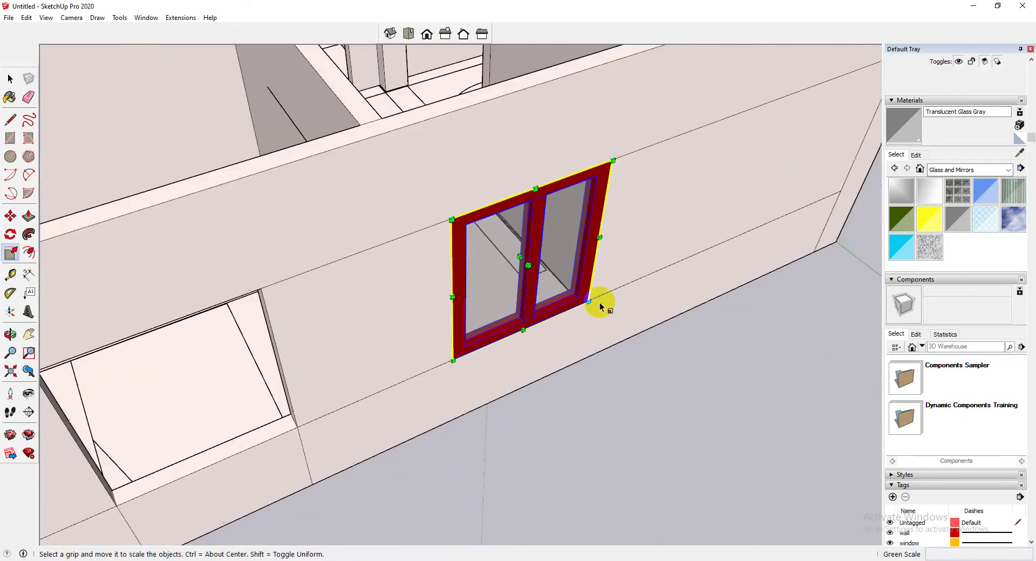
Copy the widened window 7' 10 1/4" along the wall into the second opening.
click(10, 216)
click(586, 300)
key(ctrl)
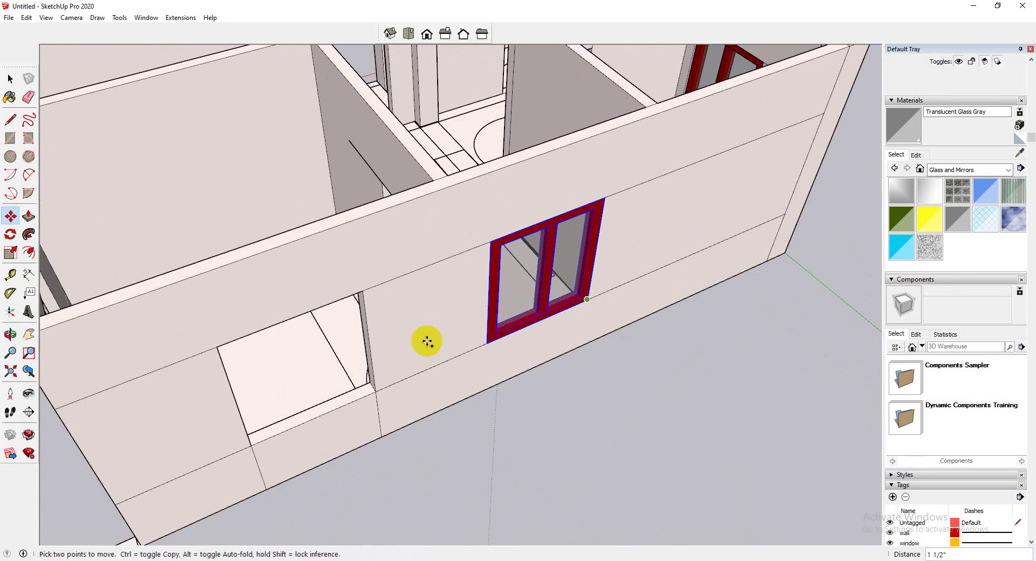
click(376, 389)
Copy the window out in front of the house's next side and rotate it parallel to that end wall.
click(376, 389)
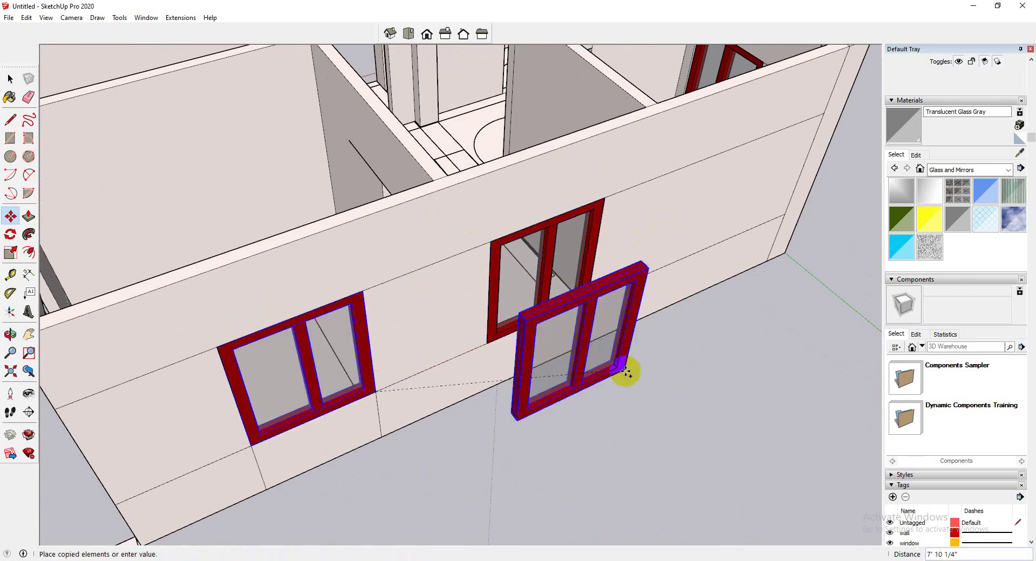
scroll(625, 373, down, 6)
click(475, 423)
scroll(475, 425, up, 4)
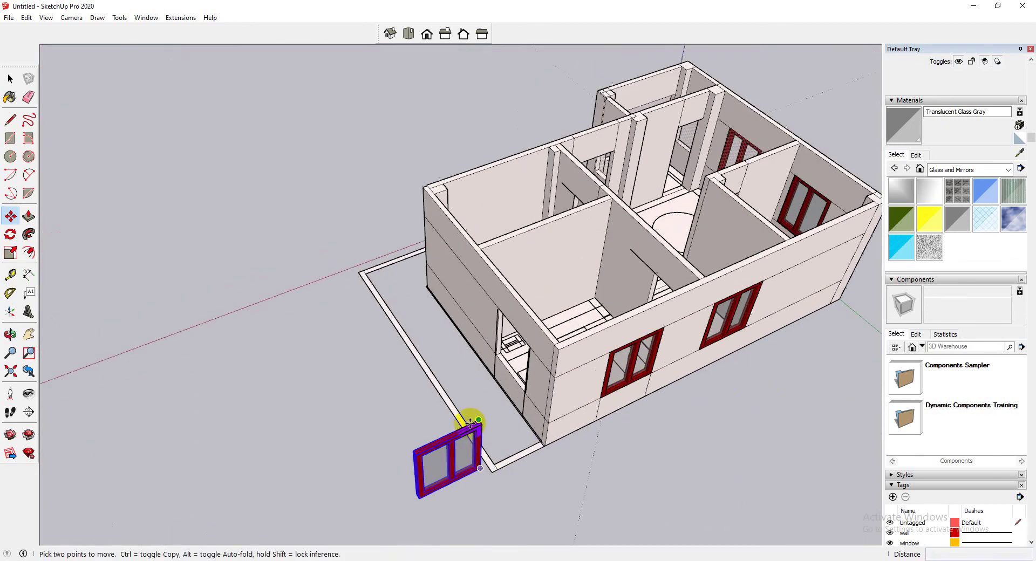
click(474, 424)
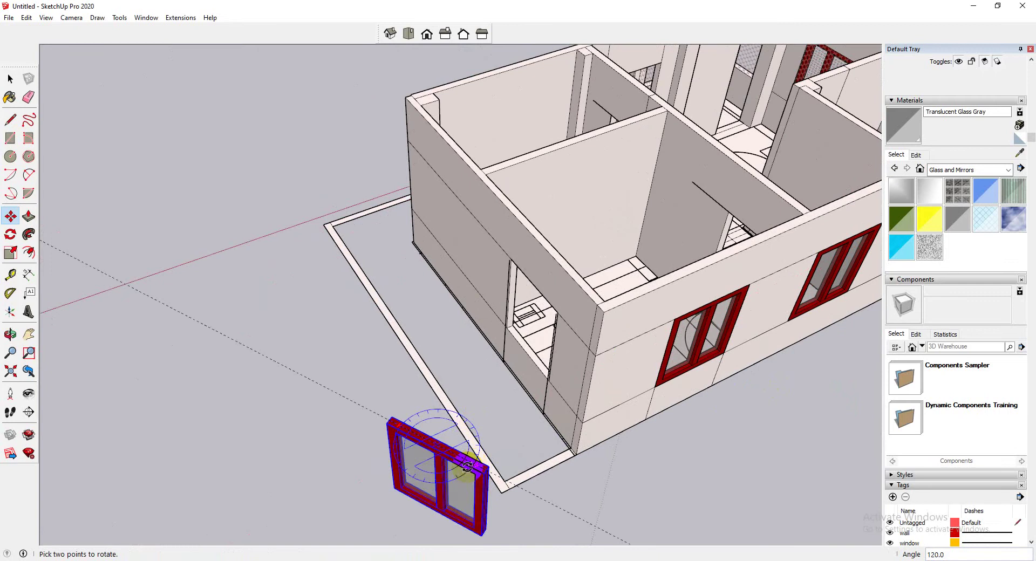
click(455, 473)
click(462, 482)
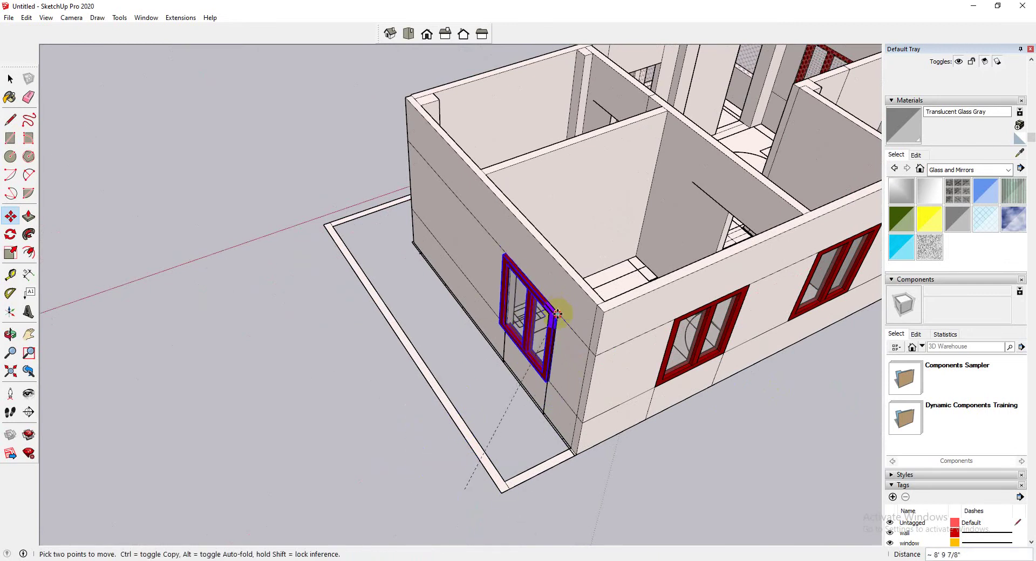
Move the rotated window into the end wall's opening and adjust its position at the opening's upper corner.
click(557, 314)
click(559, 317)
scroll(560, 318, up, 4)
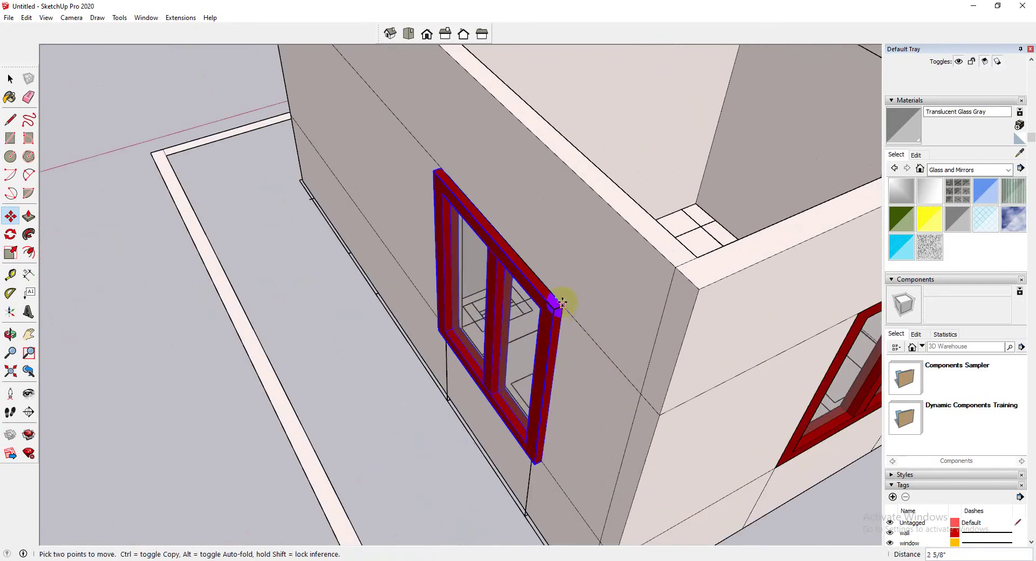
click(562, 302)
Scale the end wall's window sideways along the green axis until it fills the full width of its opening.
key(s)
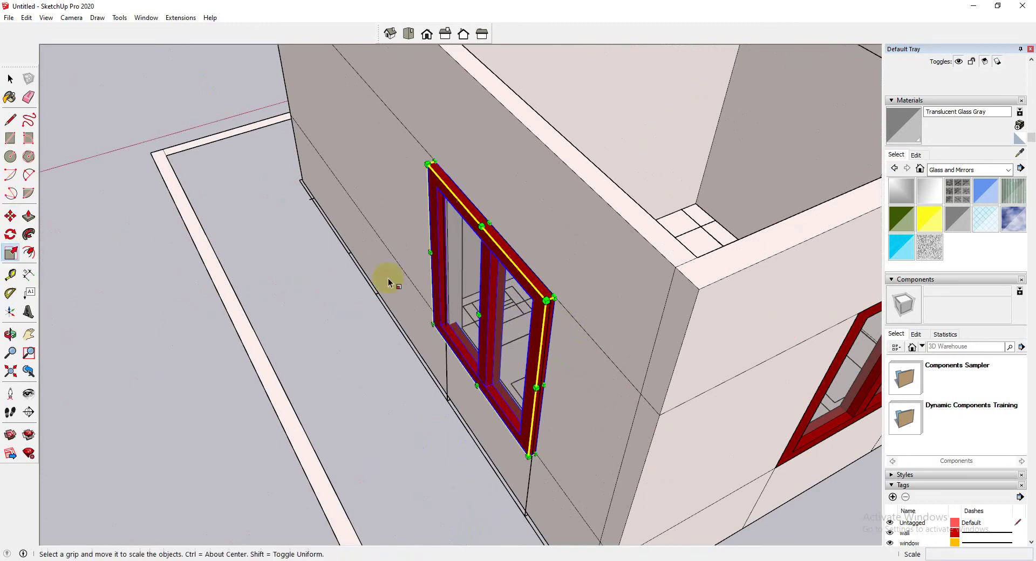
middle_drag(389, 282, 694, 289)
scroll(569, 221, up, 5)
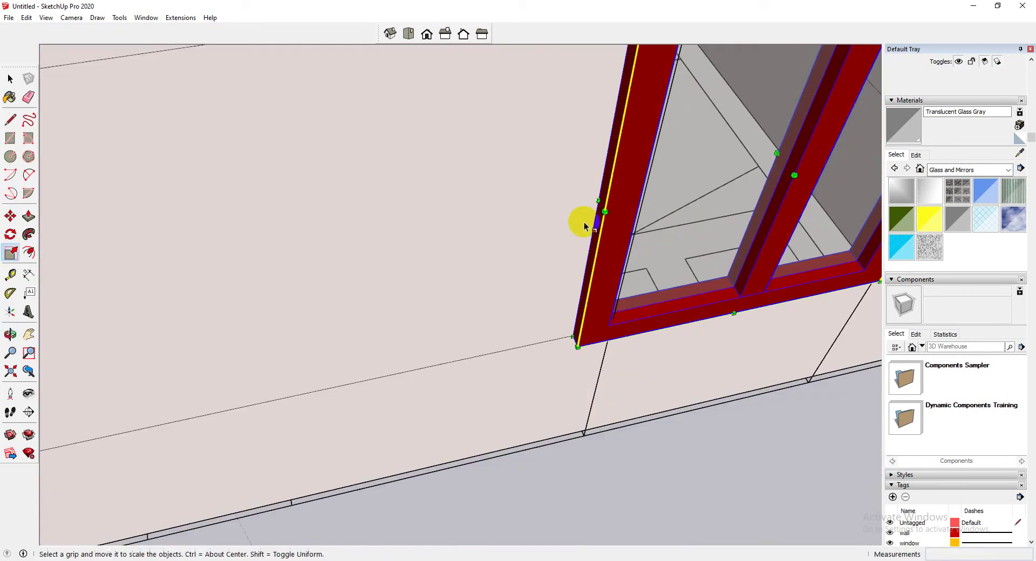
drag(602, 201, 652, 185)
scroll(523, 251, down, 1)
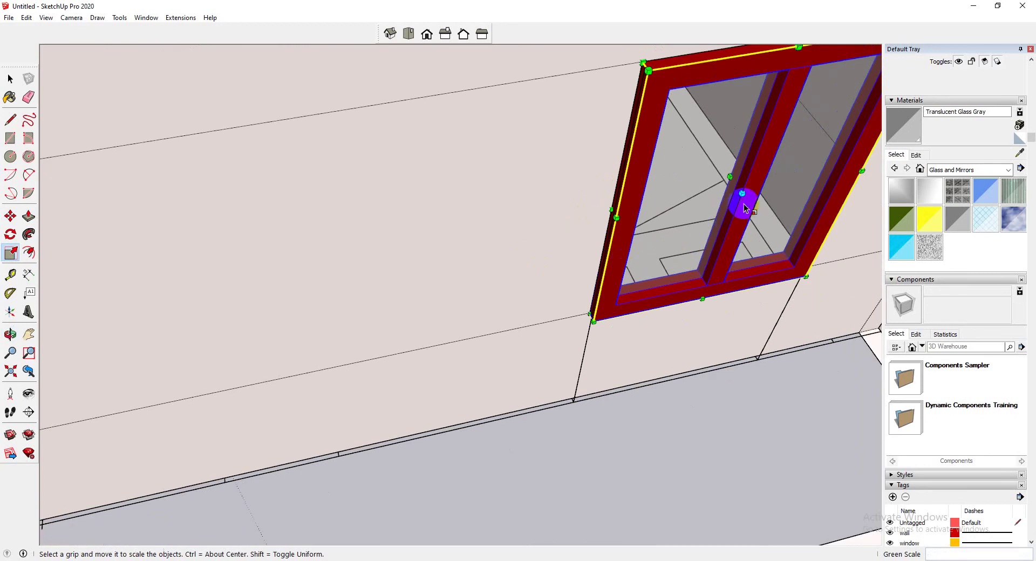
drag(744, 196, 733, 186)
scroll(507, 286, down, 4)
From inside the washbasin room, draw a rectangle 4' 6" by about 3' 5 13/16" across its window opening.
middle_drag(452, 326, 799, 334)
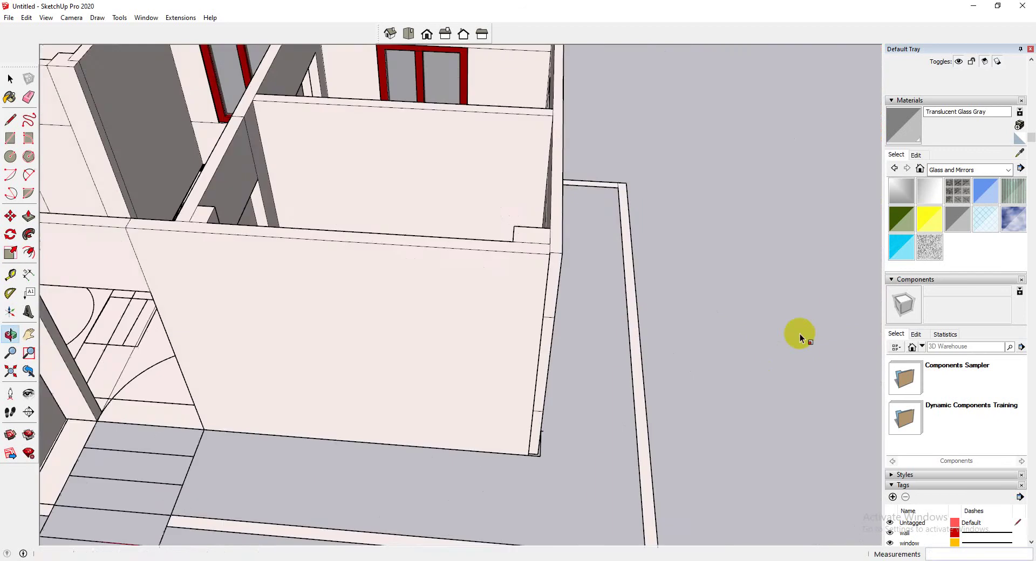
scroll(728, 351, down, 3)
scroll(222, 356, up, 1)
middle_drag(220, 355, 108, 346)
scroll(254, 143, up, 3)
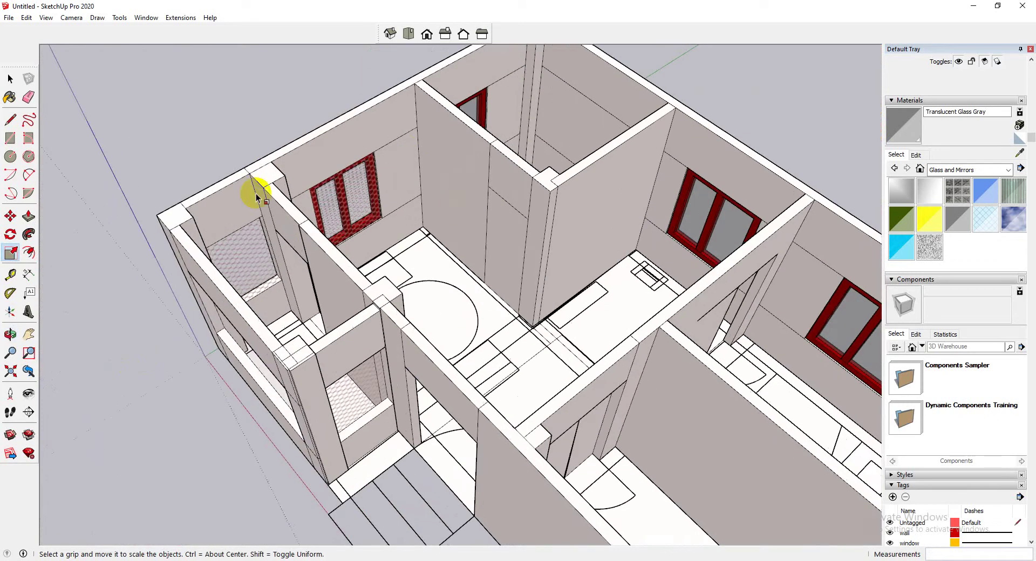
scroll(321, 191, up, 1)
middle_drag(162, 214, 70, 238)
click(16, 77)
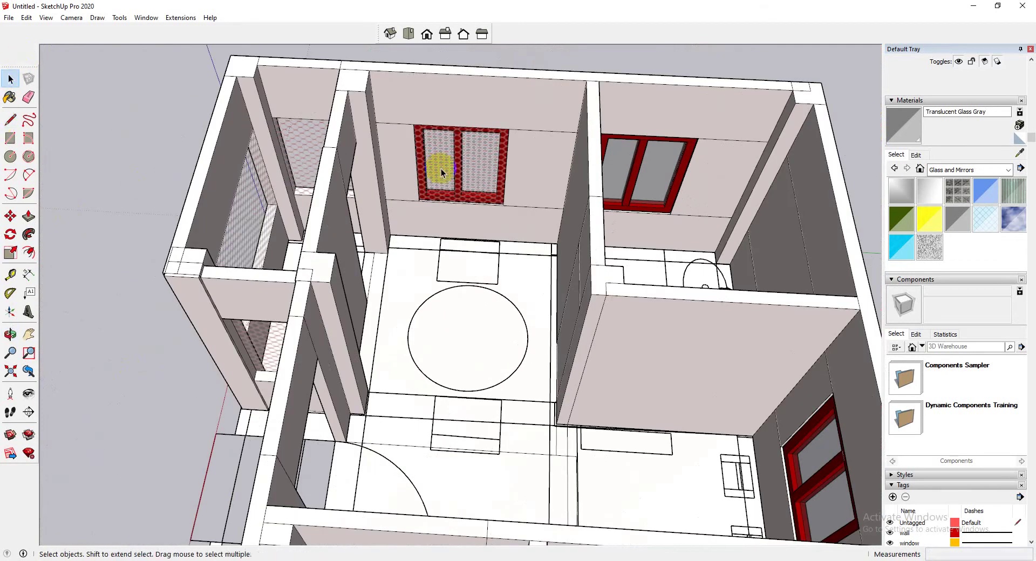
click(439, 171)
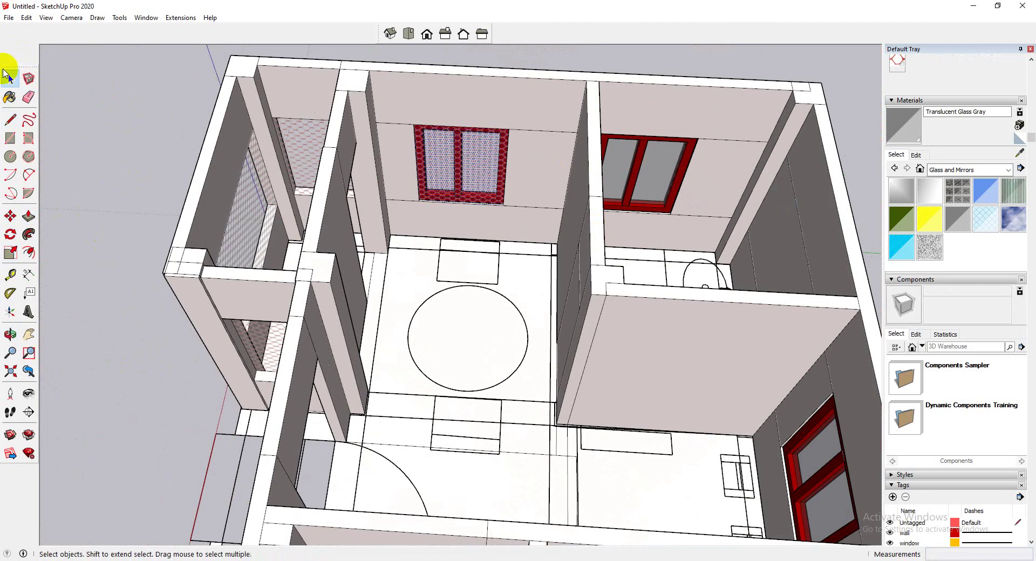
click(11, 137)
scroll(701, 135, up, 5)
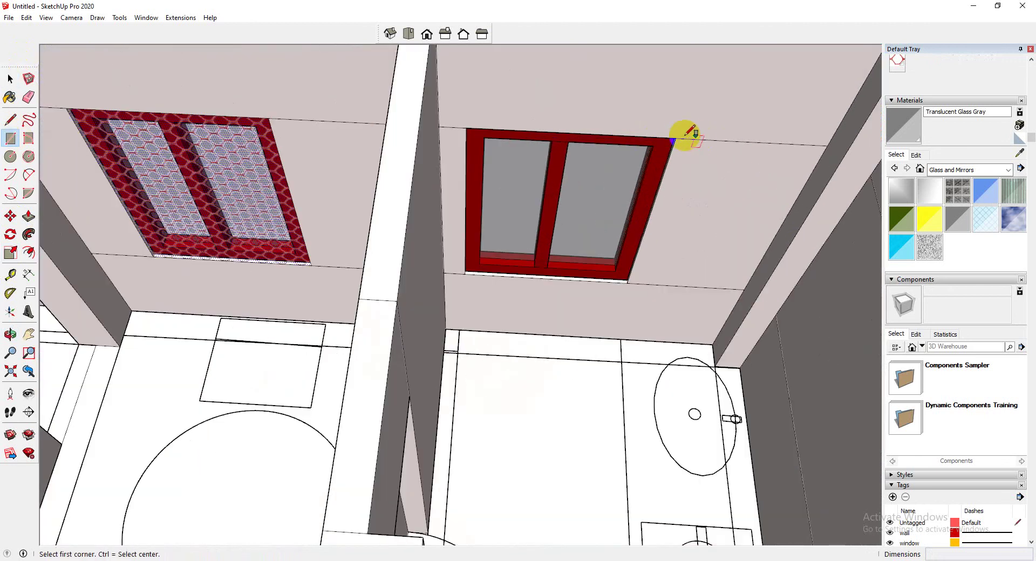
click(675, 138)
click(467, 272)
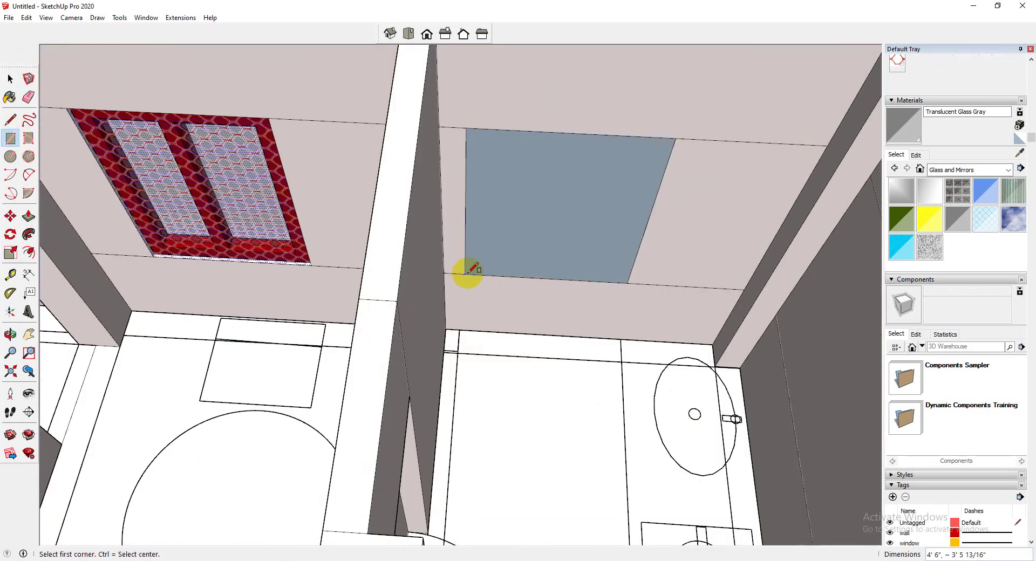
Sample the Fencing Construction material from the adjacent room's window mesh and apply it to the new rectangle.
click(1018, 154)
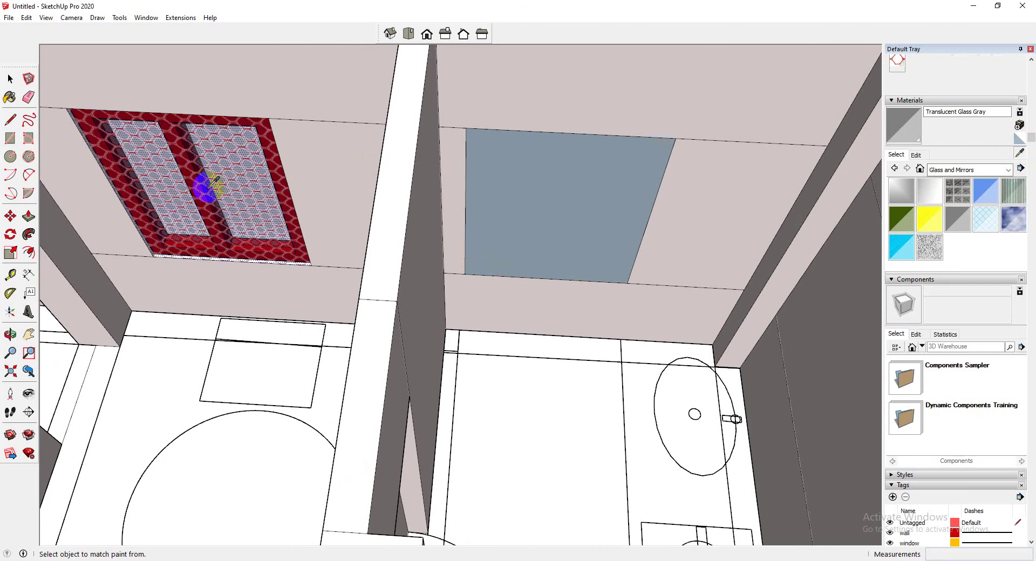
click(164, 225)
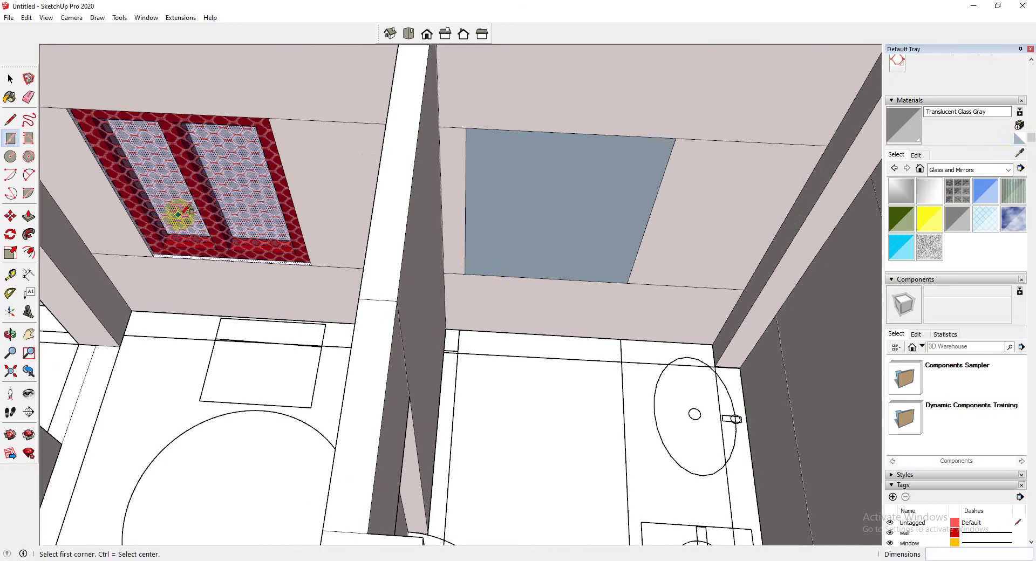
click(1018, 153)
click(666, 156)
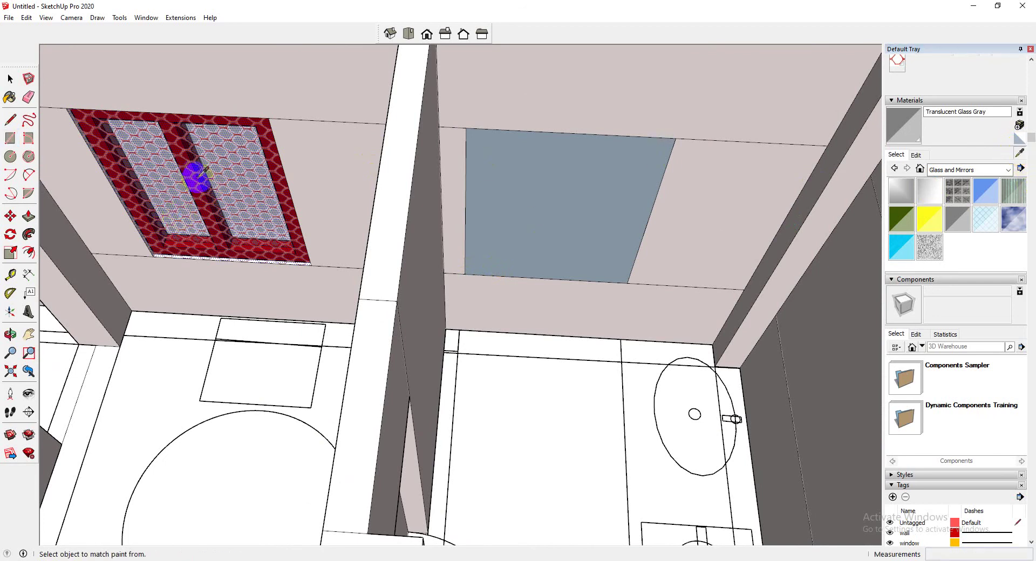
click(198, 177)
click(550, 204)
Cover the living room's window opening with a 4' 6" by 4' rectangle and paint it with Fencing Construction.
scroll(446, 211, down, 5)
mouse_move(401, 229)
middle_down()
mouse_move(860, 280)
mouse_move(917, 270)
middle_up()
click(10, 139)
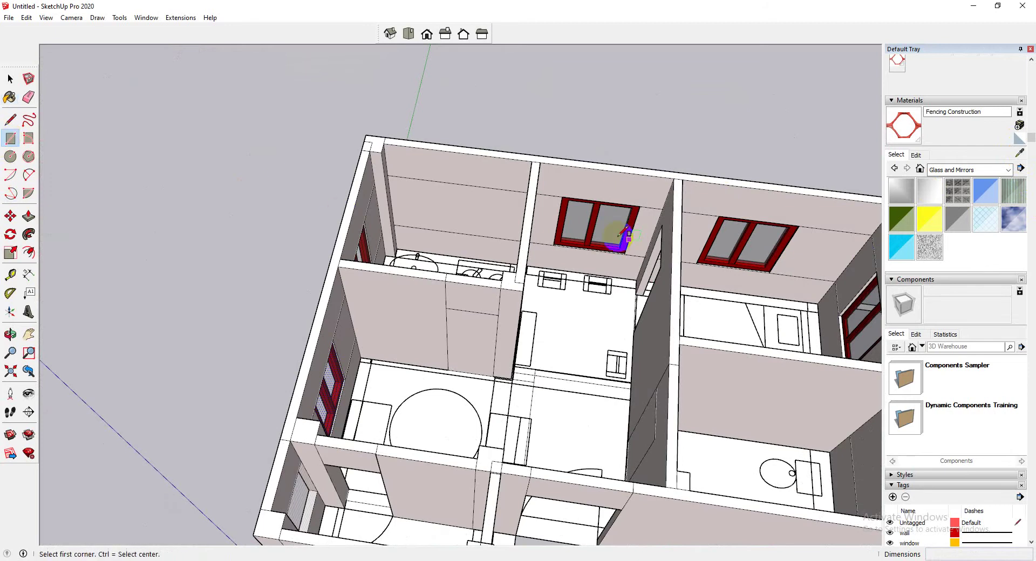
click(562, 196)
scroll(629, 254, up, 2)
click(633, 251)
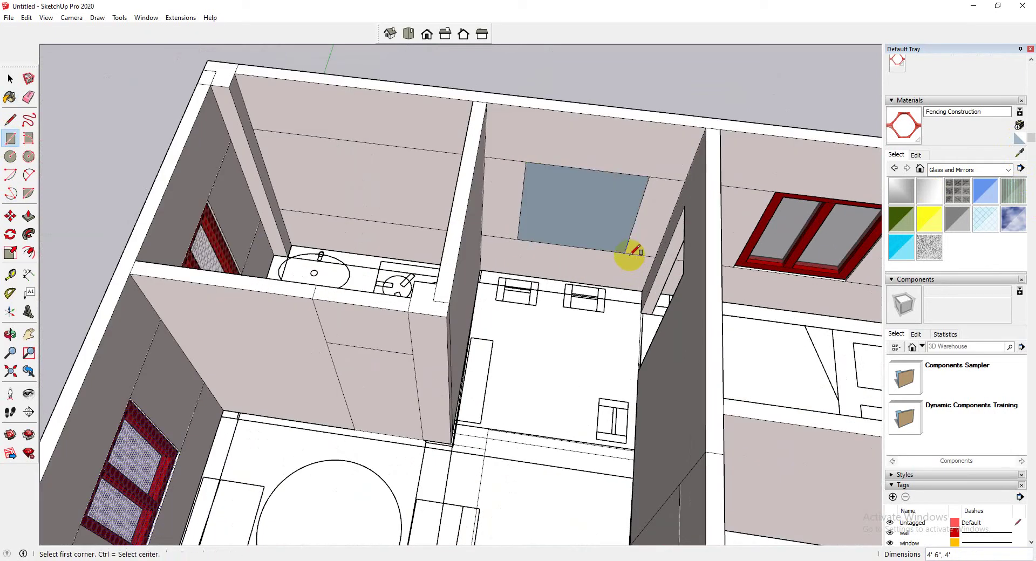
click(9, 97)
click(545, 199)
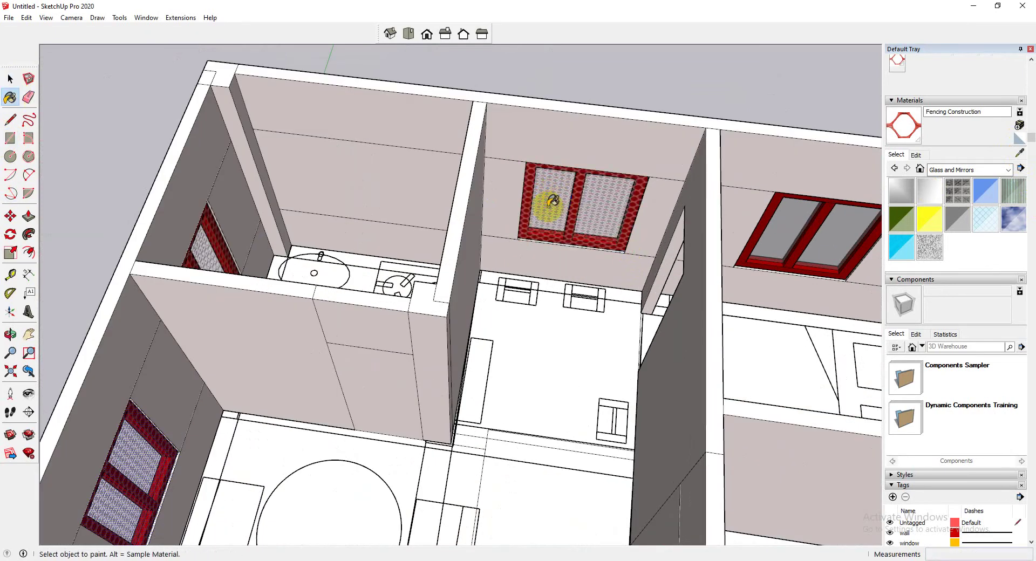
Cover the bedroom window on the same outer wall with a 4' 6" by 4' rectangle and paint it with Fencing Construction.
scroll(545, 201, down, 2)
scroll(733, 217, up, 2)
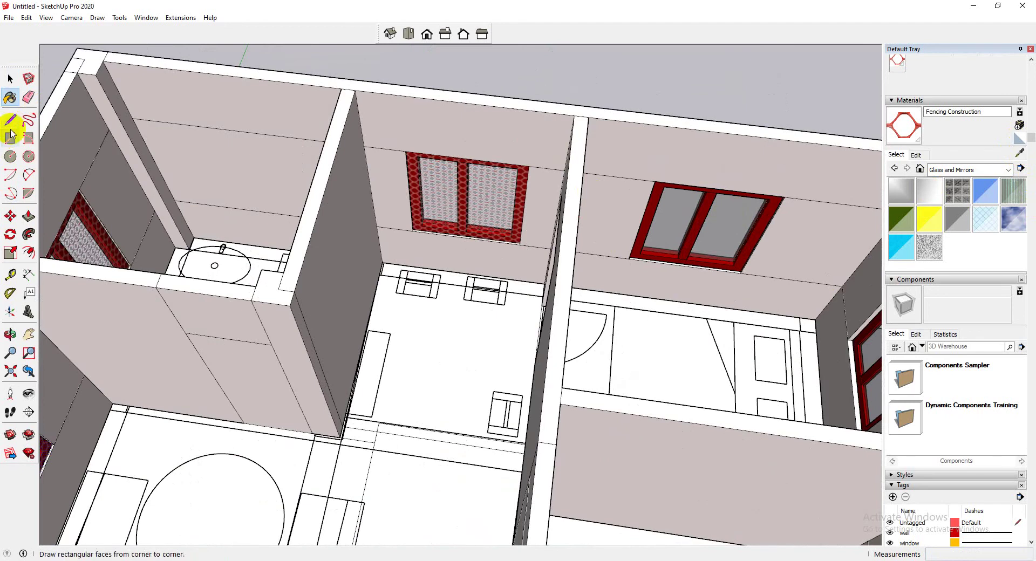
click(9, 136)
click(655, 181)
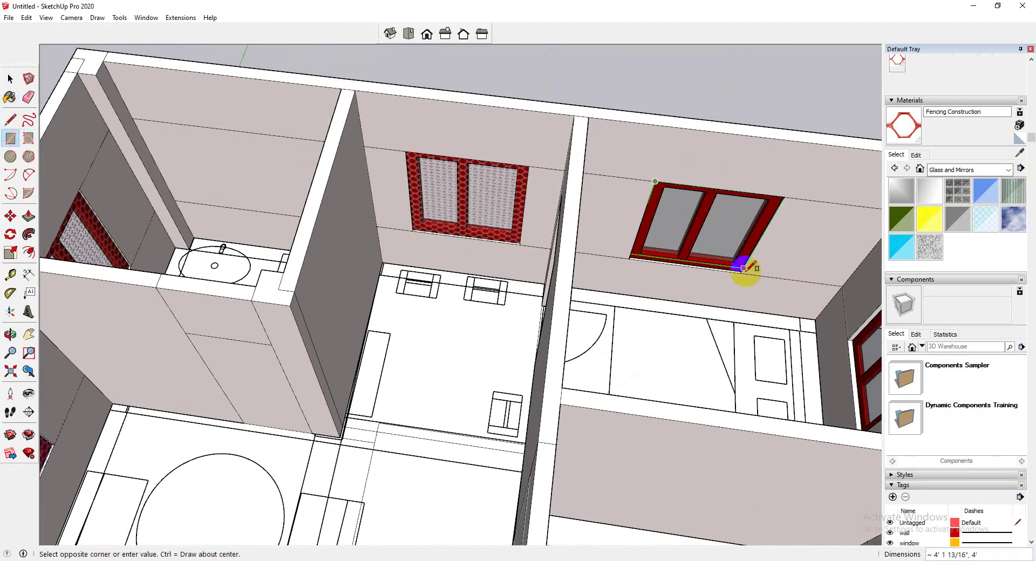
click(655, 182)
click(740, 272)
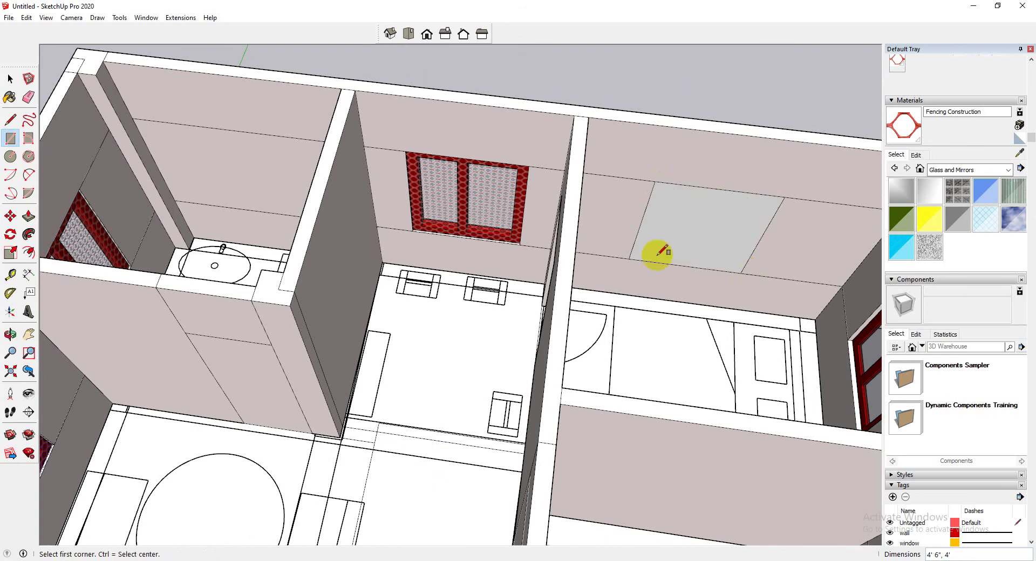
click(9, 103)
click(748, 220)
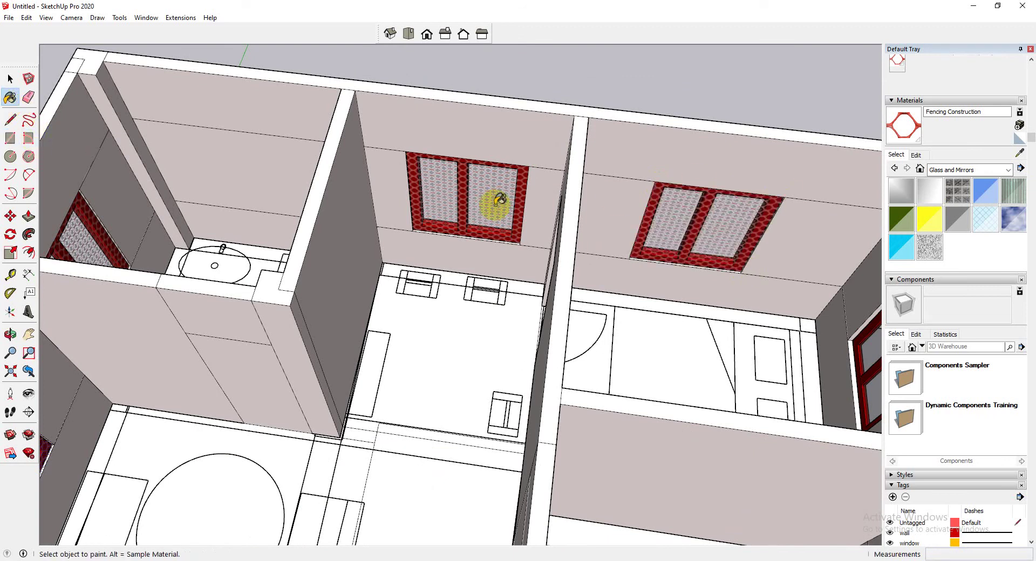
Cover the window behind the bed with a rectangle 4' 6" by about 3' 6 7/8" and paint it with Fencing Construction.
scroll(495, 205, down, 4)
middle_drag(599, 277, 580, 97)
scroll(539, 97, up, 10)
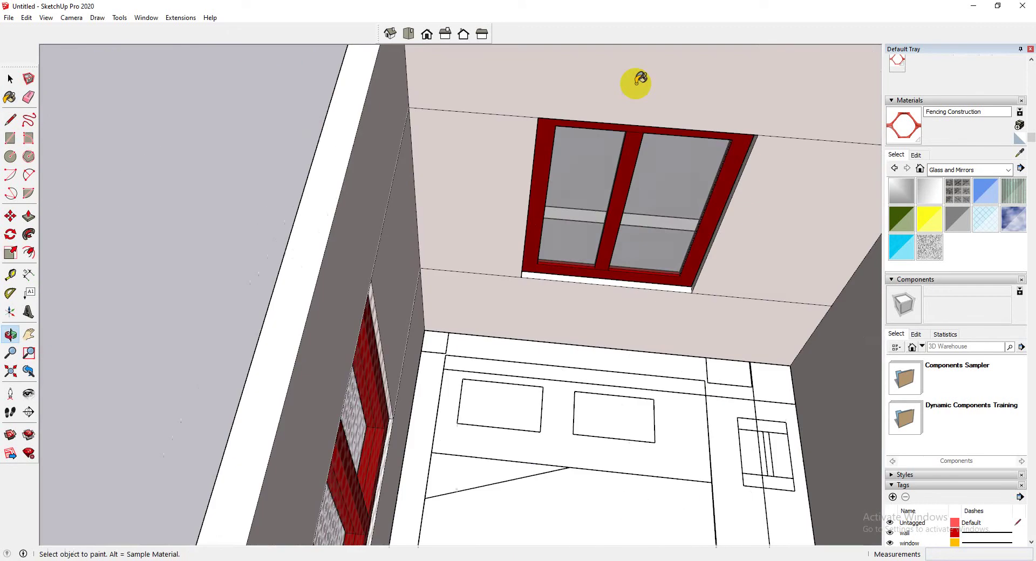
click(10, 141)
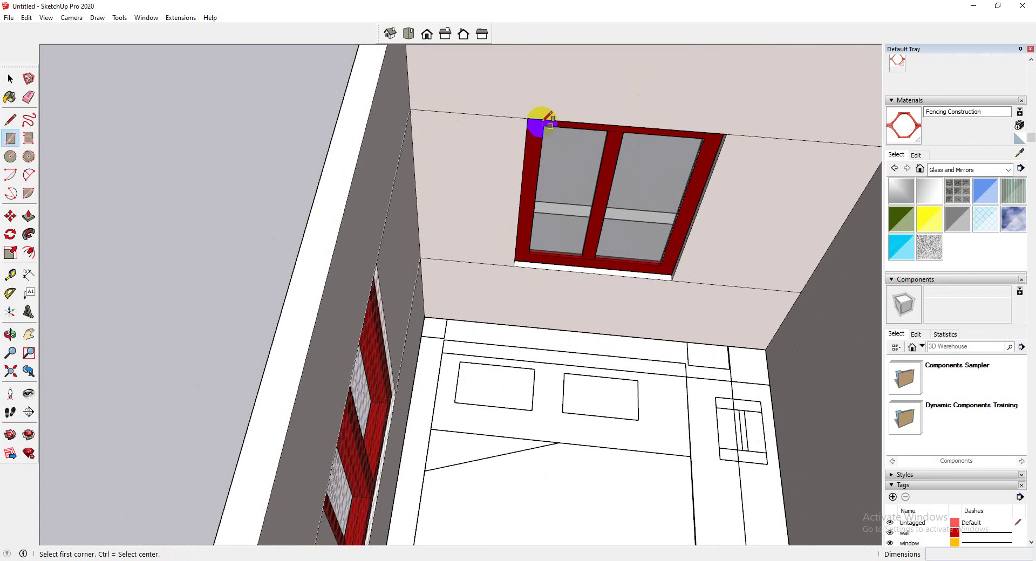
click(527, 117)
click(672, 280)
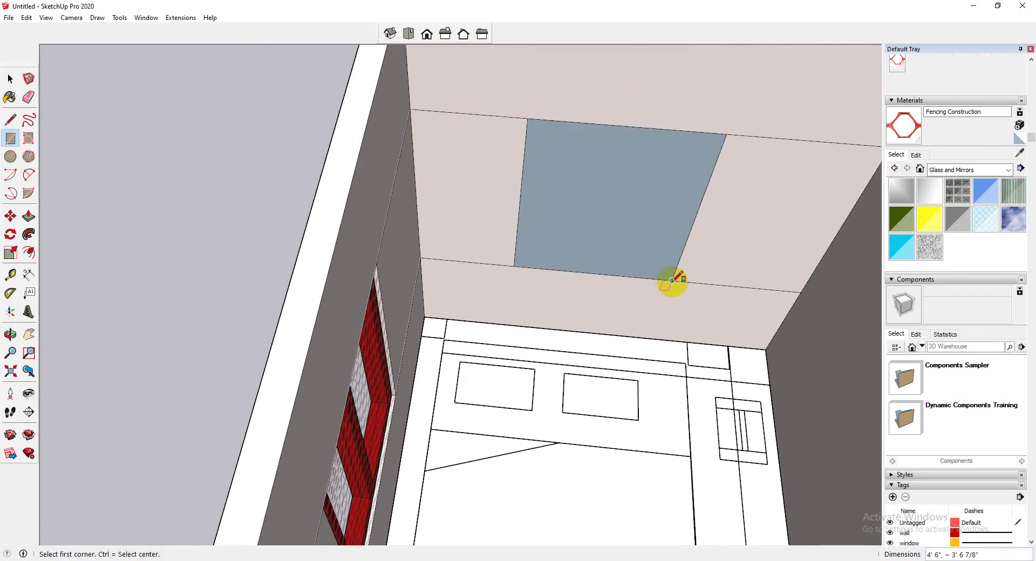
click(10, 97)
click(600, 187)
Switch the model's face style to X-ray so the walls are see-through.
scroll(581, 203, down, 5)
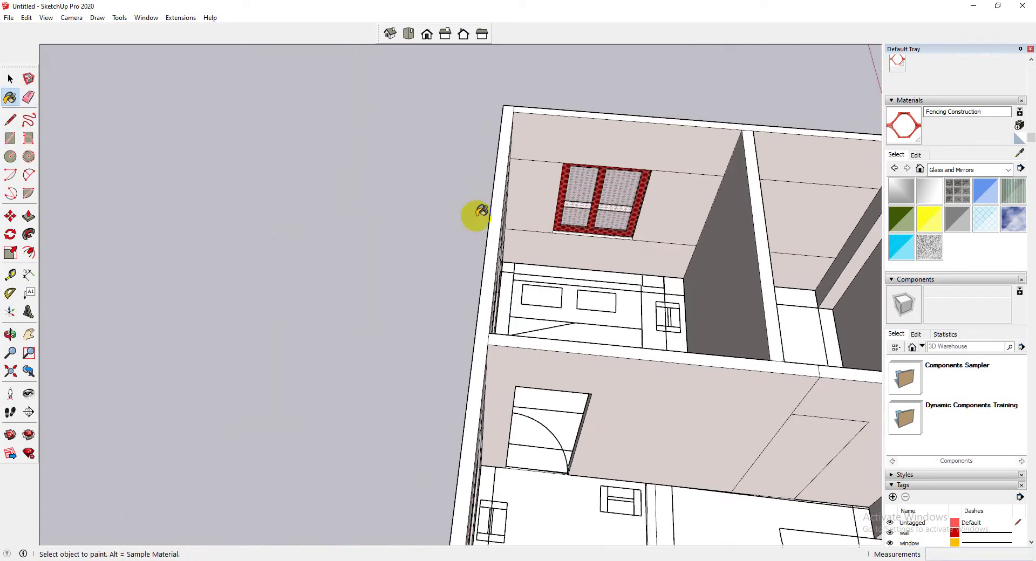
mouse_move(511, 253)
middle_down()
mouse_move(835, 213)
mouse_move(476, 141)
mouse_move(529, 249)
middle_up()
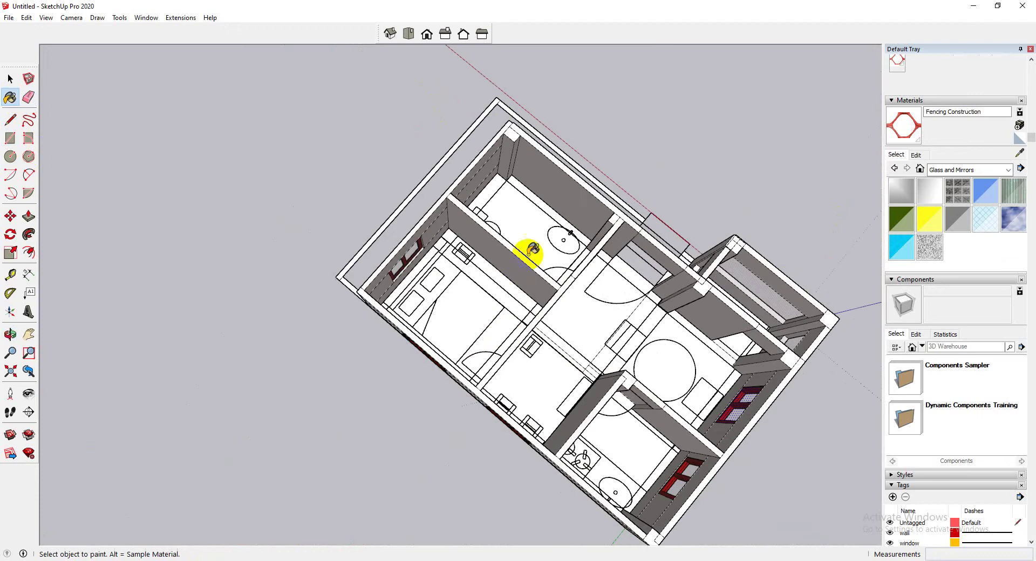
scroll(465, 176, up, 8)
middle_drag(465, 176, 770, 128)
scroll(421, 178, down, 6)
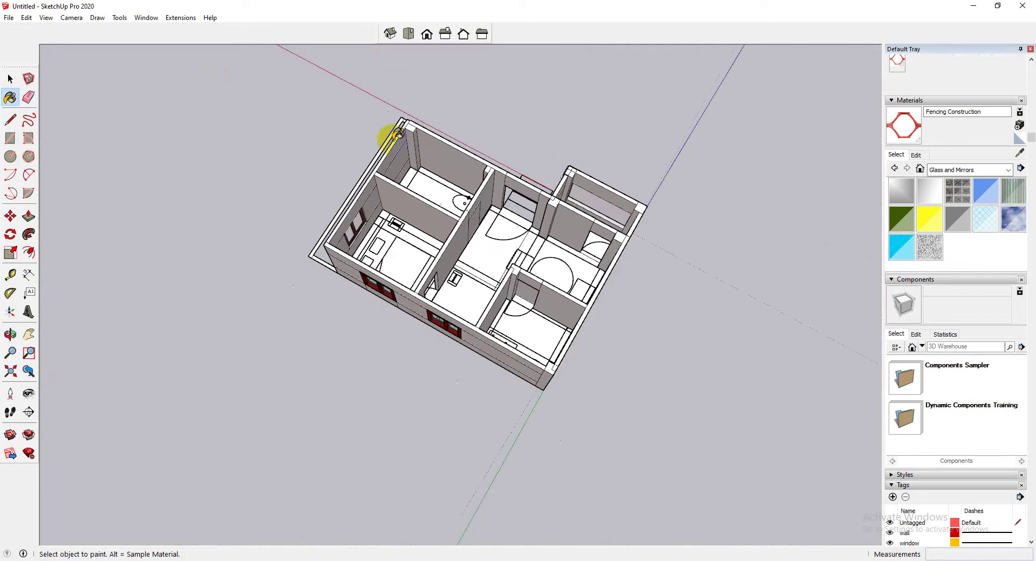
scroll(389, 135, up, 2)
middle_drag(387, 125, 280, 161)
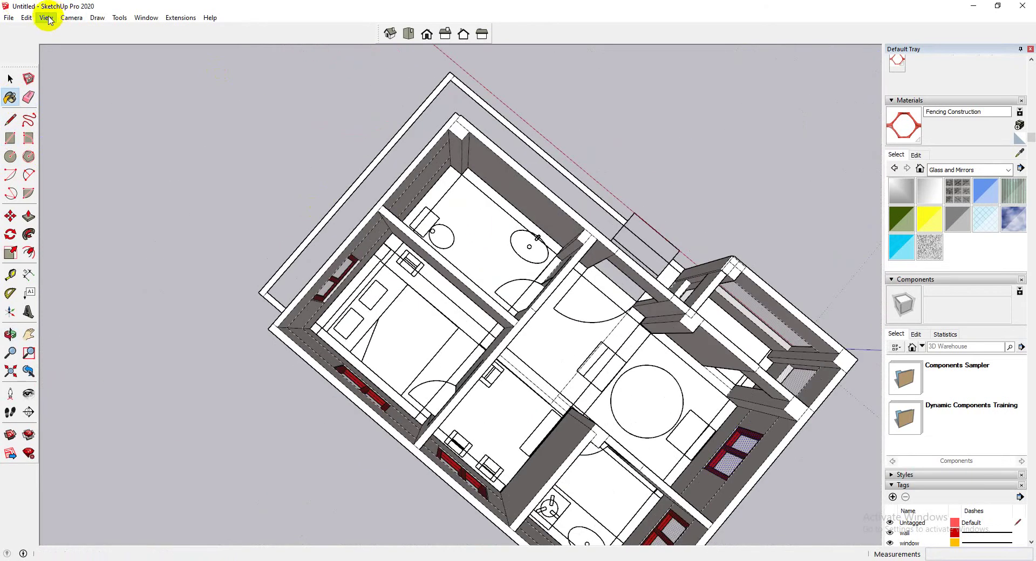
click(47, 17)
mouse_move(134, 173)
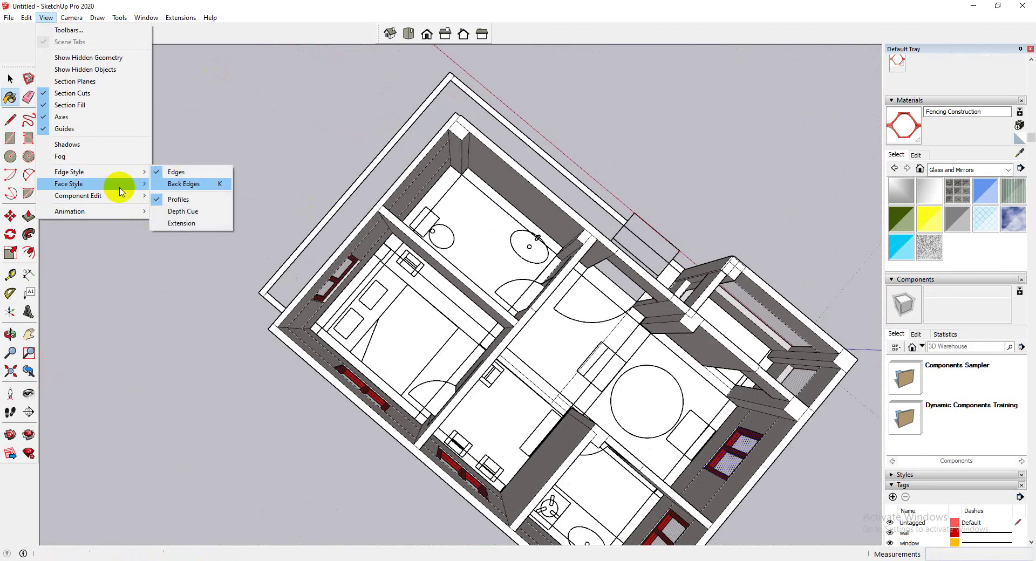
click(173, 185)
Draw a 7' vertical line up the toilet wall from the corner of the window mark on the floor plan.
scroll(531, 278, up, 5)
middle_drag(451, 201, 220, 101)
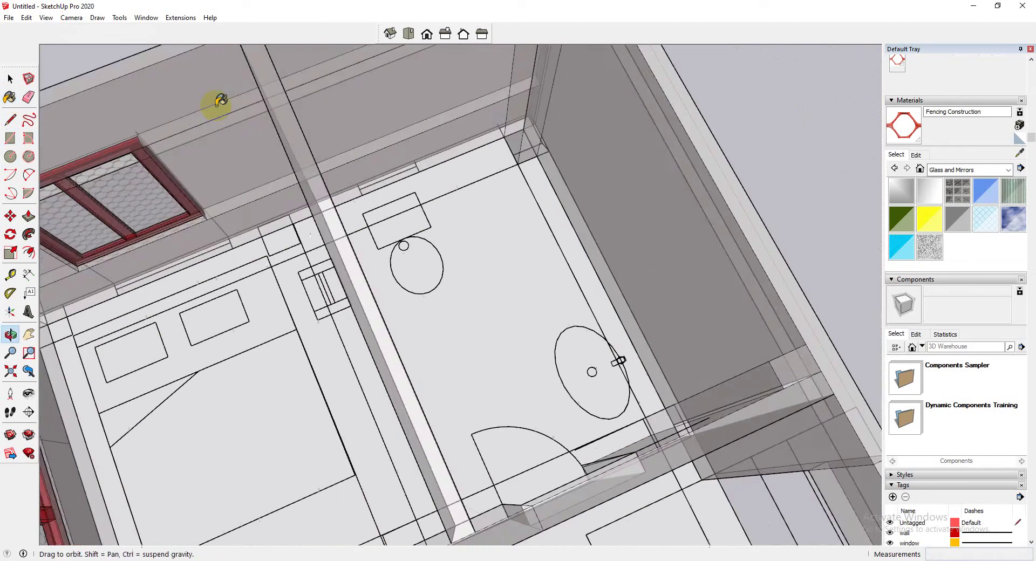
scroll(417, 88, up, 3)
scroll(478, 277, down, 4)
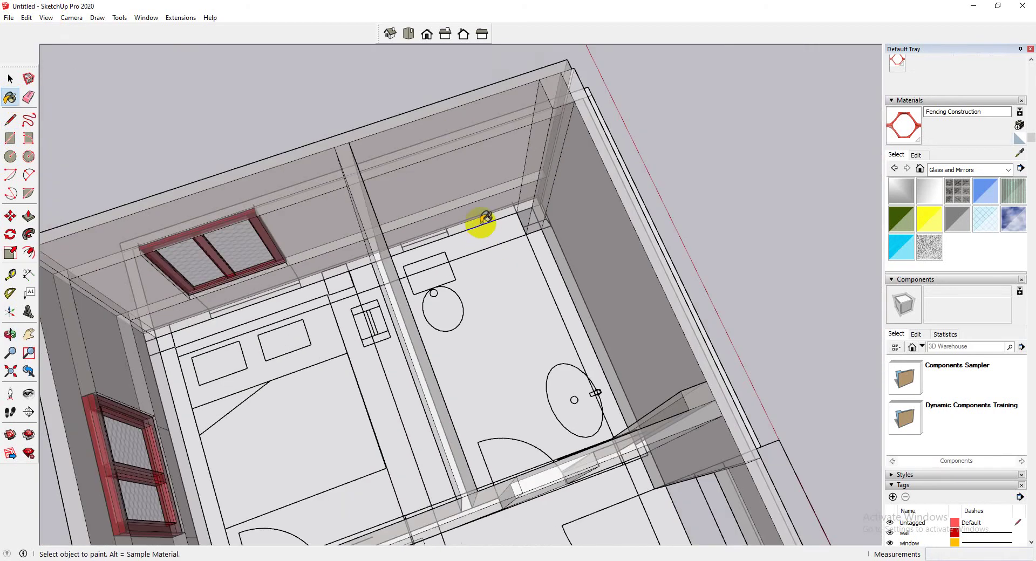
middle_drag(485, 219, 302, 66)
scroll(419, 182, up, 3)
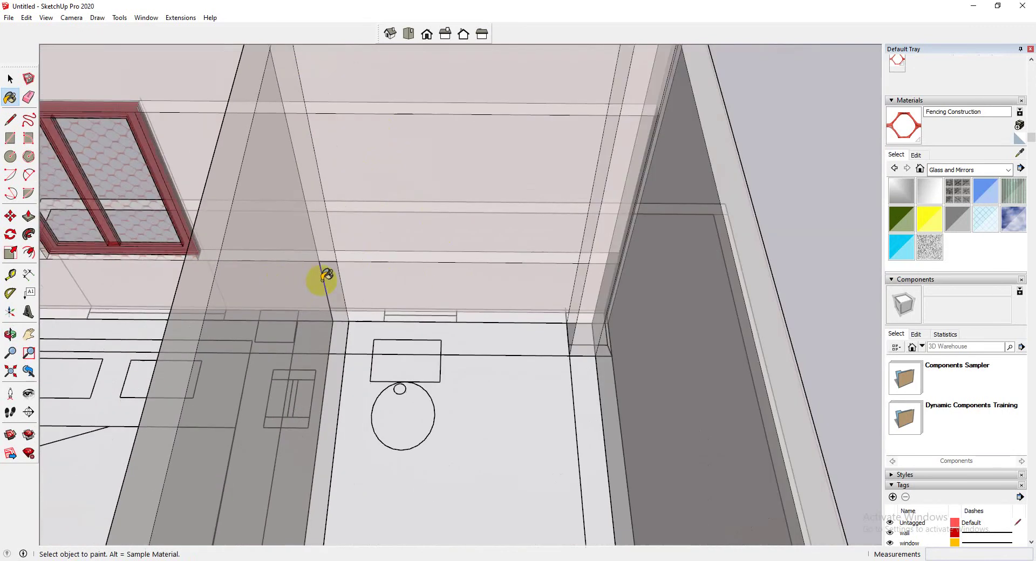
click(10, 119)
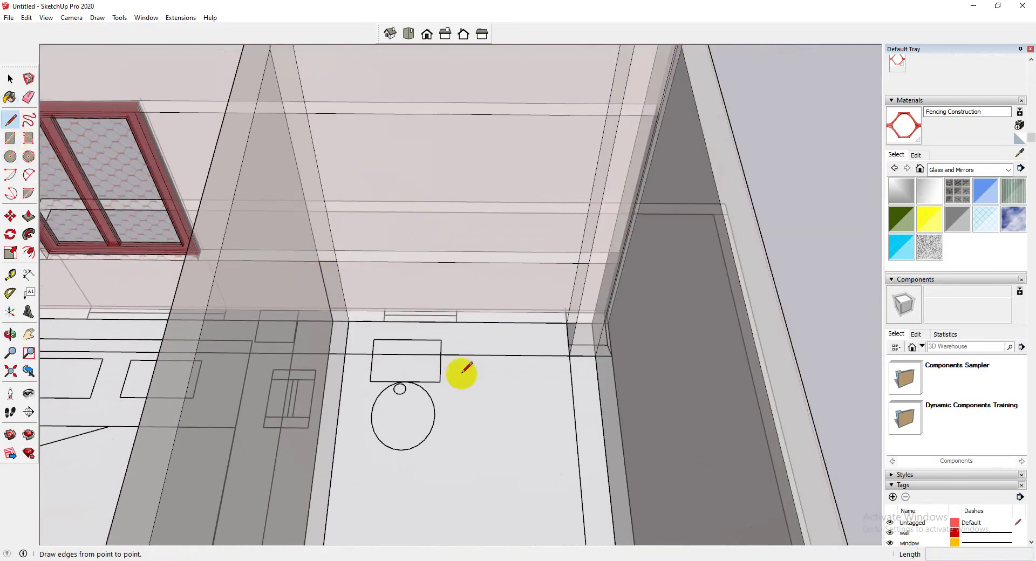
click(383, 321)
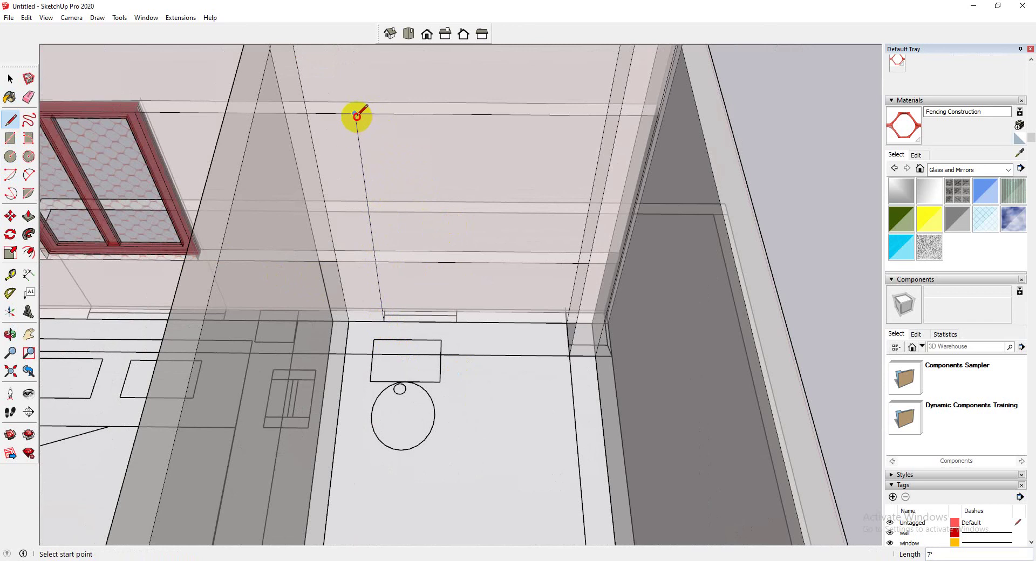
click(354, 113)
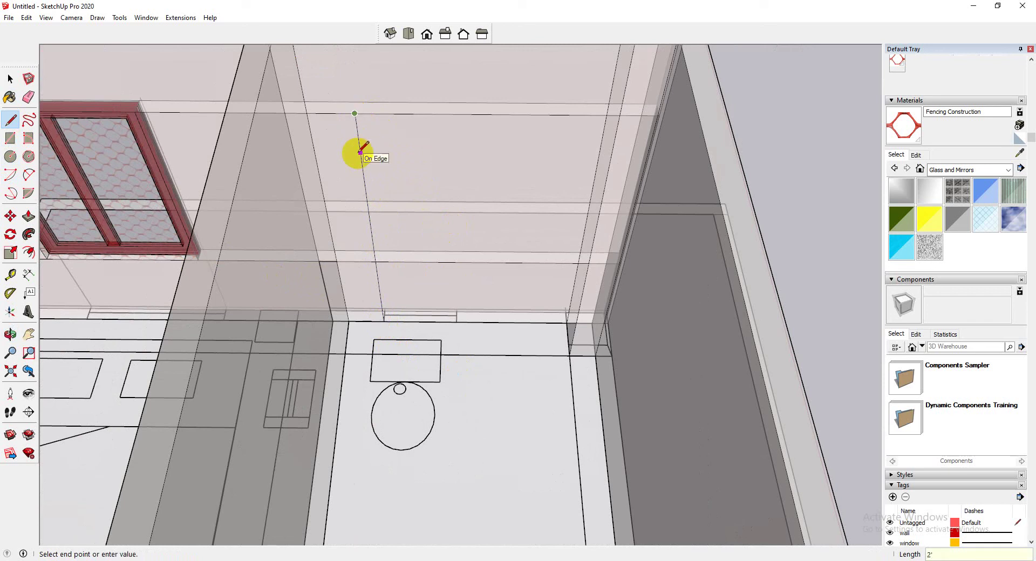
click(360, 152)
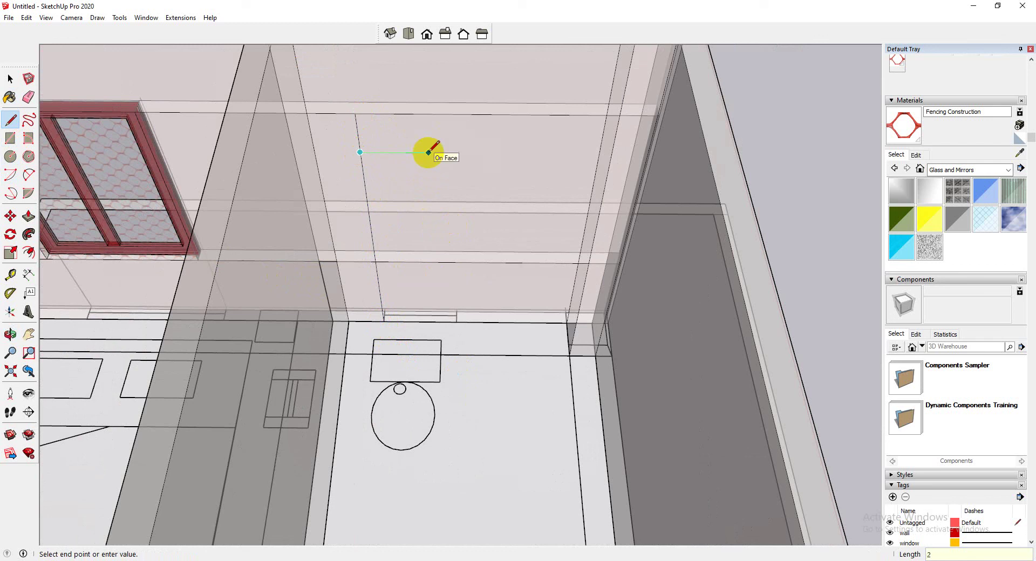
click(460, 153)
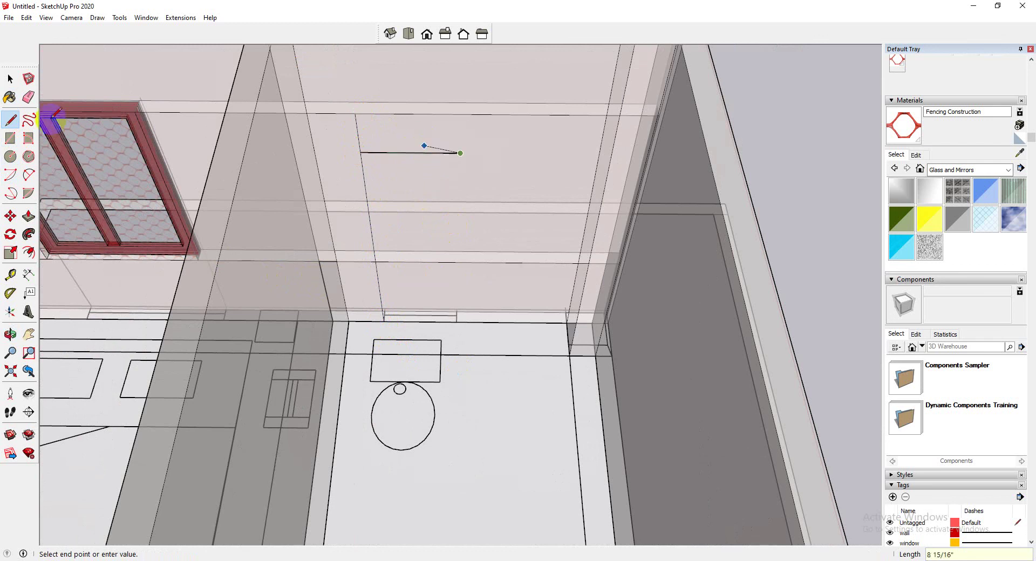
click(10, 137)
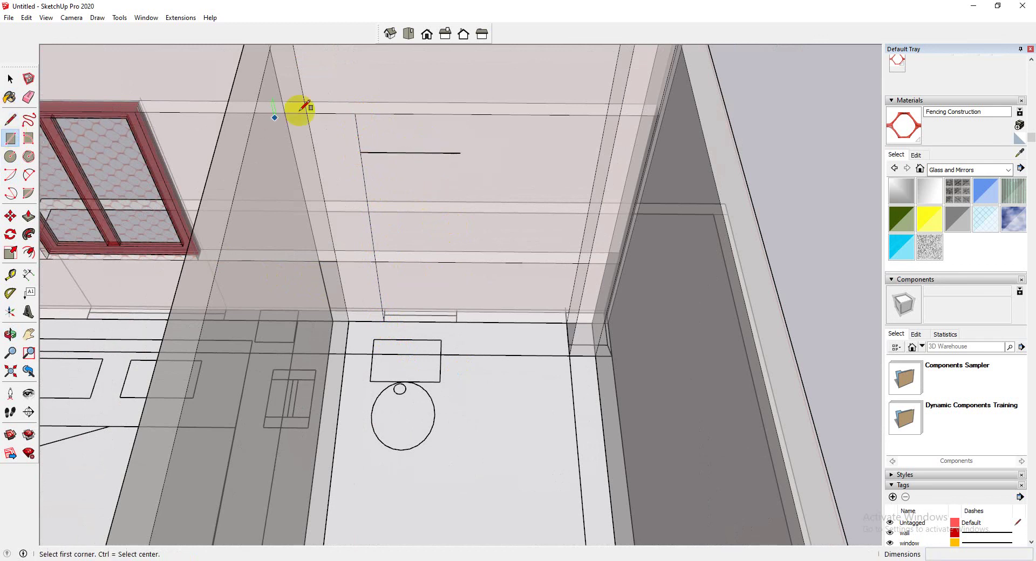
click(354, 113)
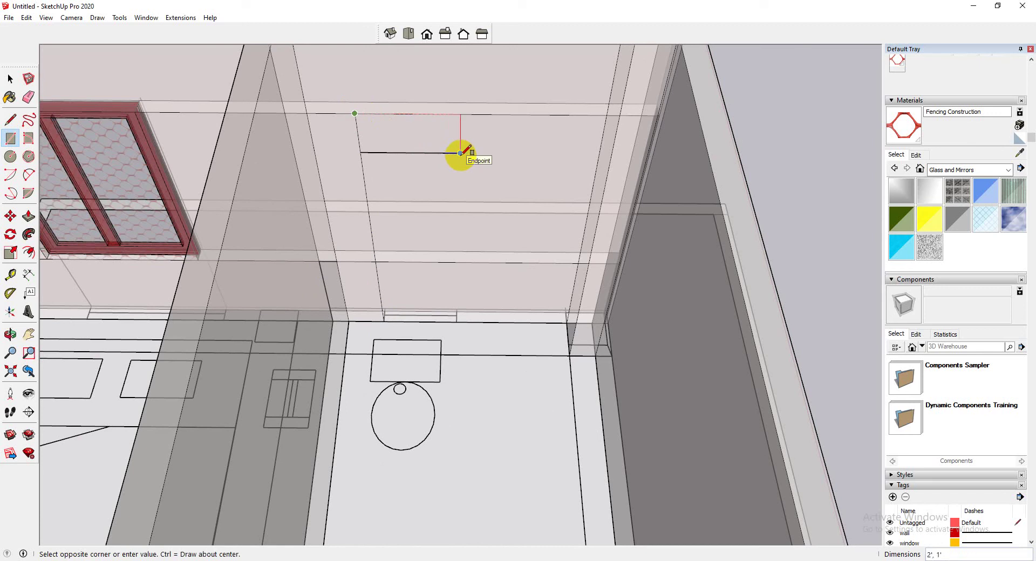
key(ctrl+z)
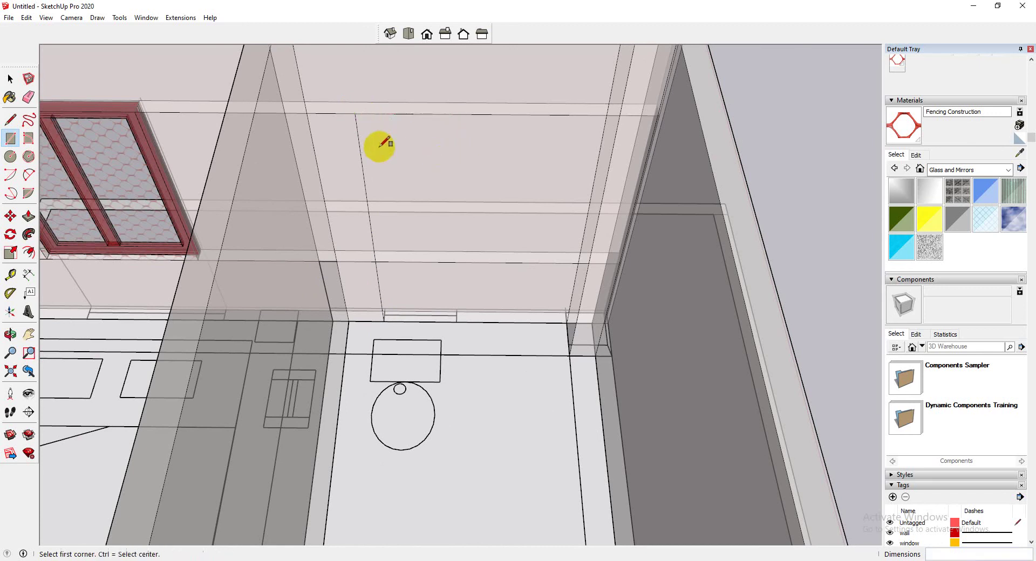
Draw a line down the toilet wall's vertical guide line from its upper endpoint to mark the ventilation opening's height.
click(8, 123)
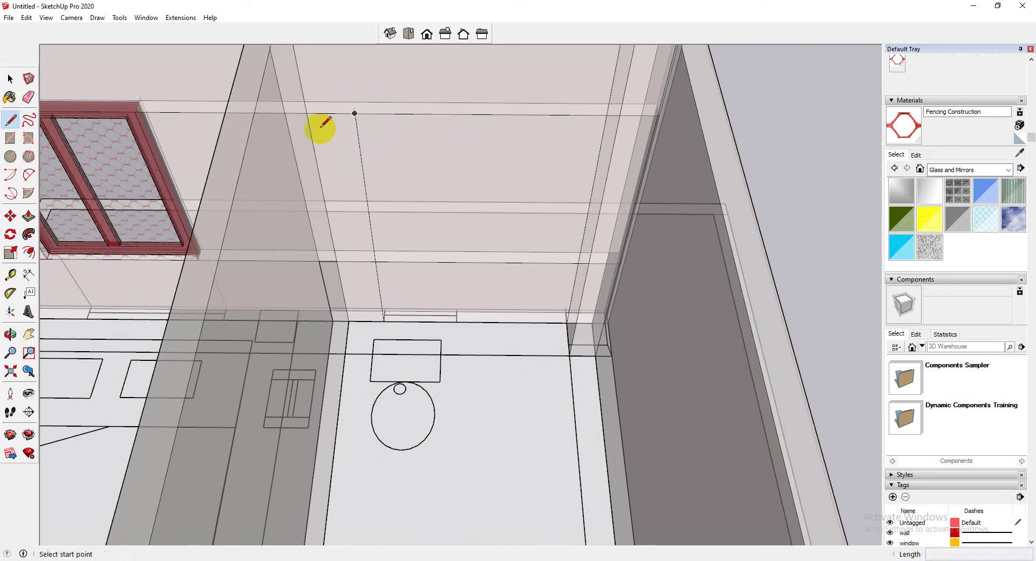
click(354, 113)
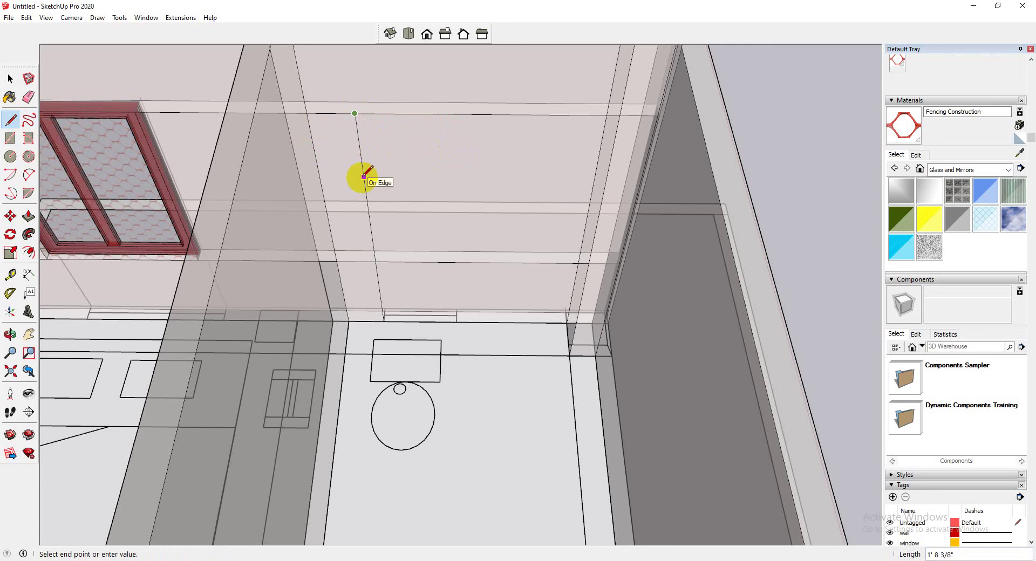
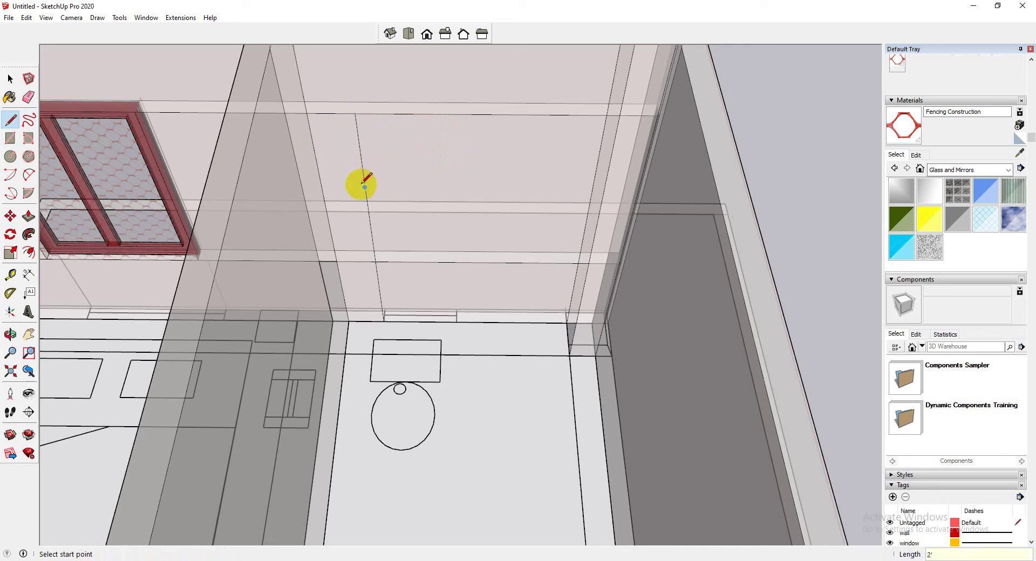
Draw a 2' horizontal line from the marked height on the toilet wall and complete it as a 2' by 2' rectangle.
click(365, 187)
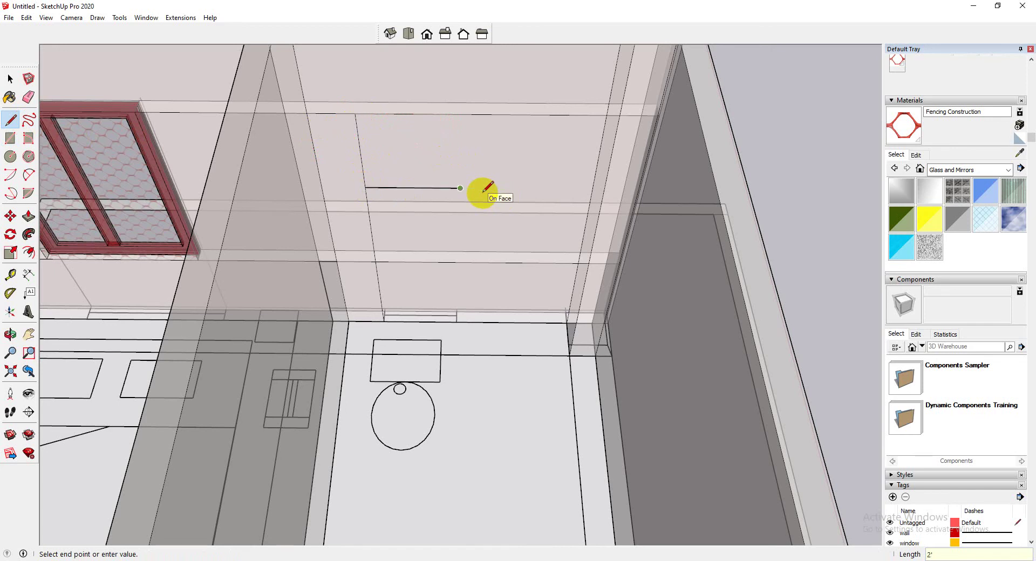
click(10, 138)
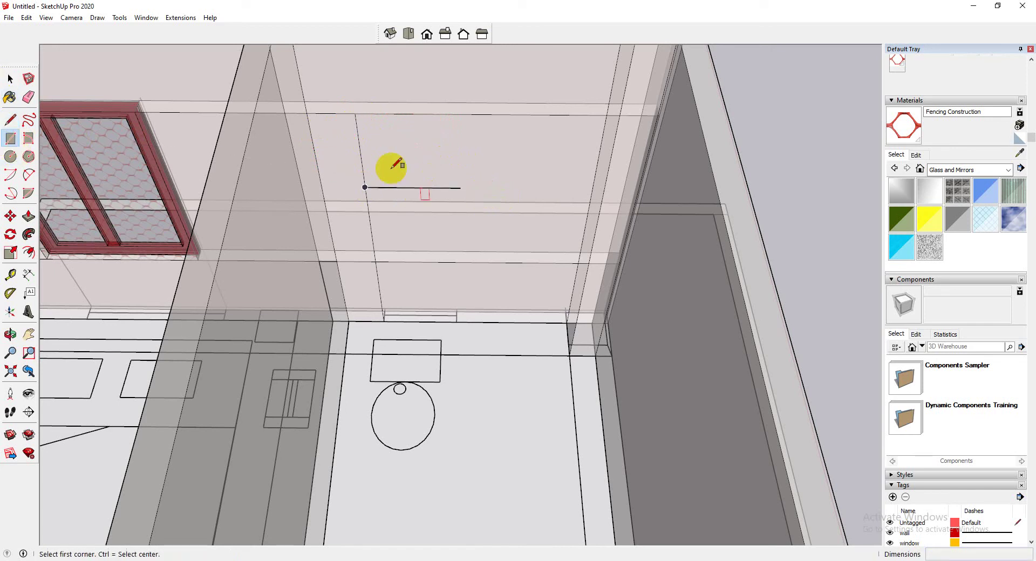
click(361, 114)
click(463, 180)
scroll(413, 195, down, 3)
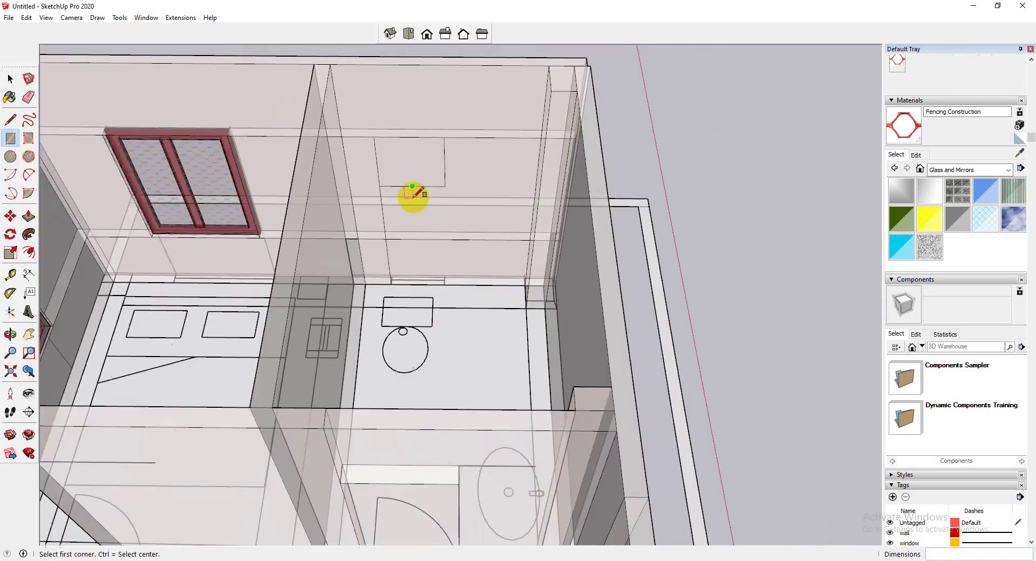
scroll(413, 193, down, 3)
Turn off the X-ray face style so the walls display as solid.
click(47, 22)
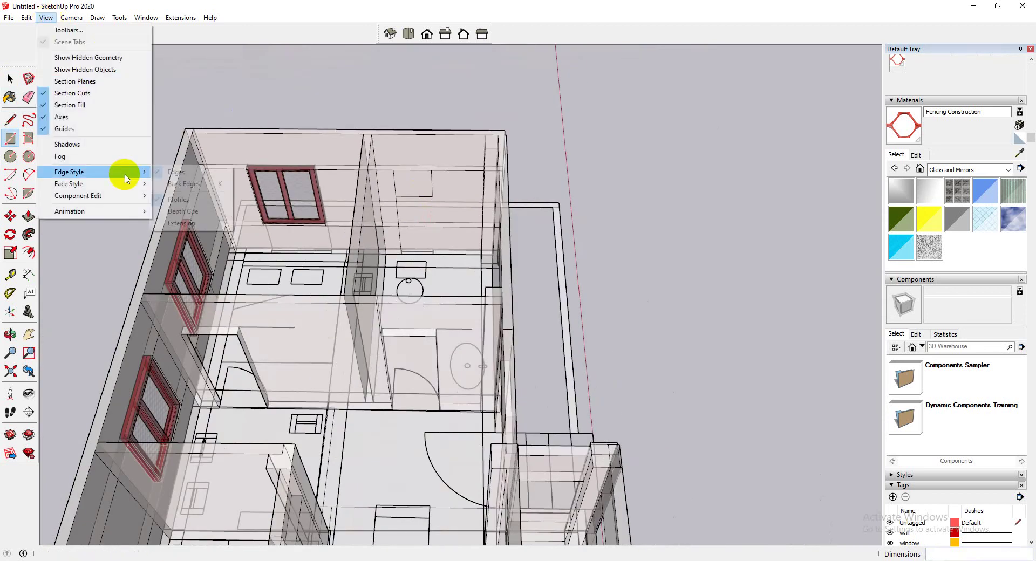
mouse_move(109, 186)
click(210, 183)
scroll(410, 178, up, 8)
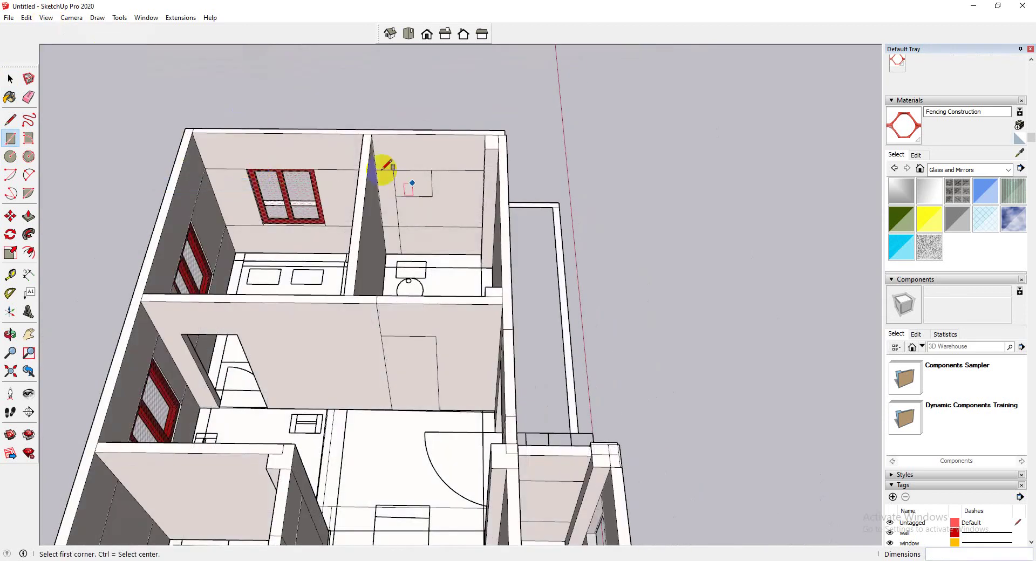
Push the rectangular face through the full thickness of the toilet wall to cut the ventilation opening.
click(28, 216)
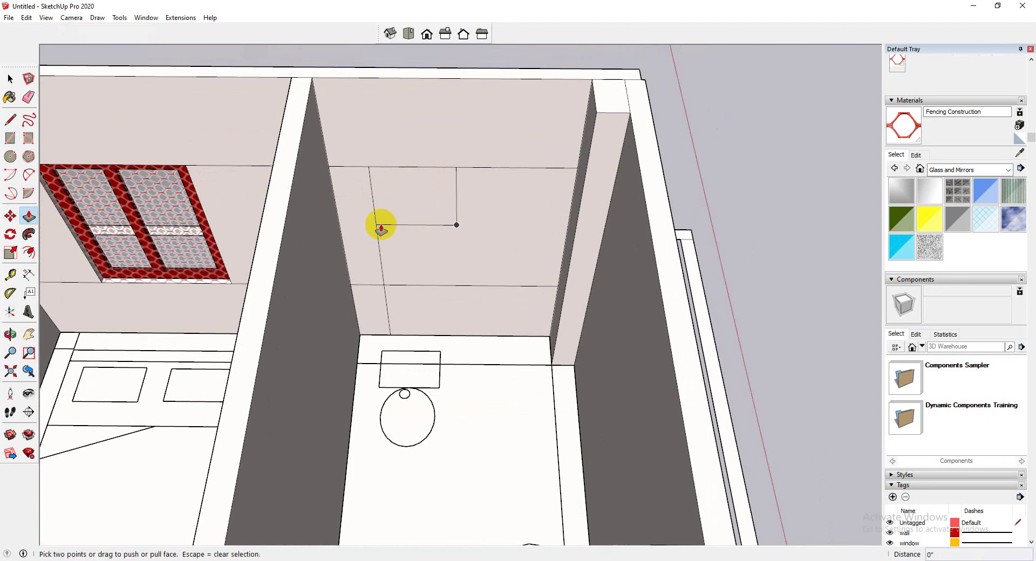
click(10, 79)
click(422, 203)
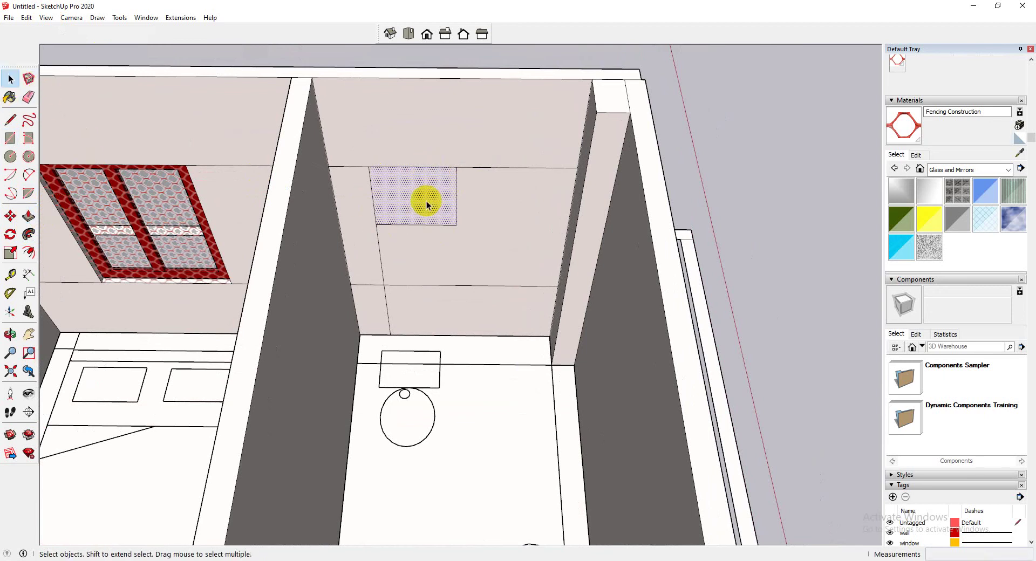
middle_drag(423, 203, 406, 224)
scroll(419, 183, up, 6)
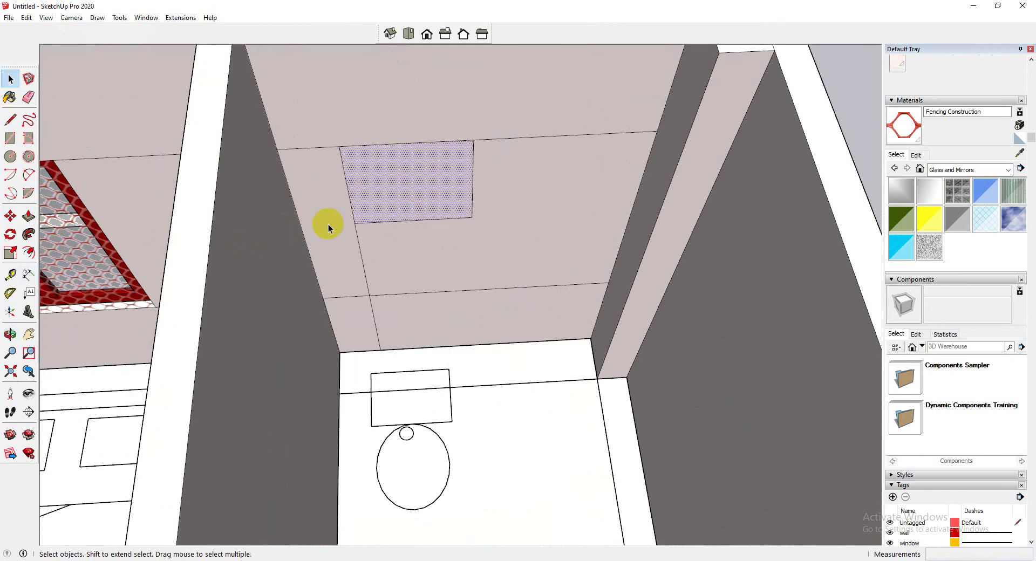
click(29, 216)
click(372, 213)
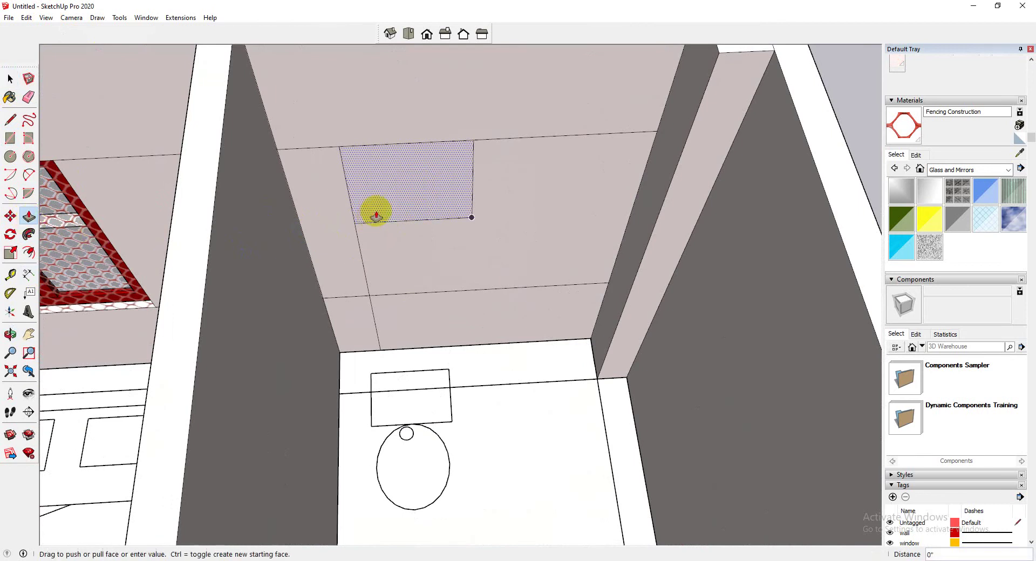
middle_drag(400, 243, 389, 144)
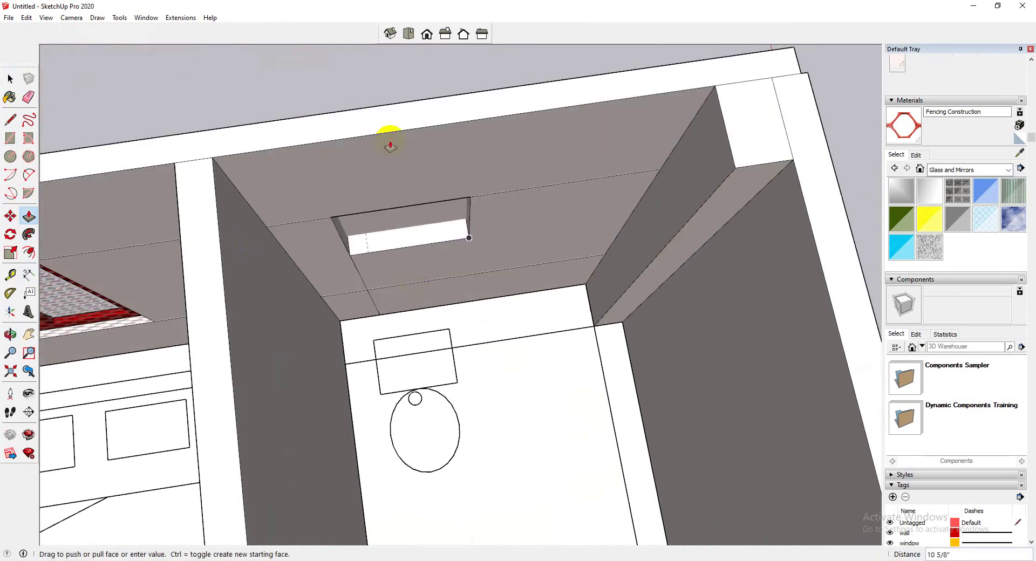
click(363, 110)
Cover the opening on the wall's outer side with a 2' by 2' rectangle and divide it with a 1' by 2' rectangle.
middle_drag(335, 256, 7, 104)
click(14, 144)
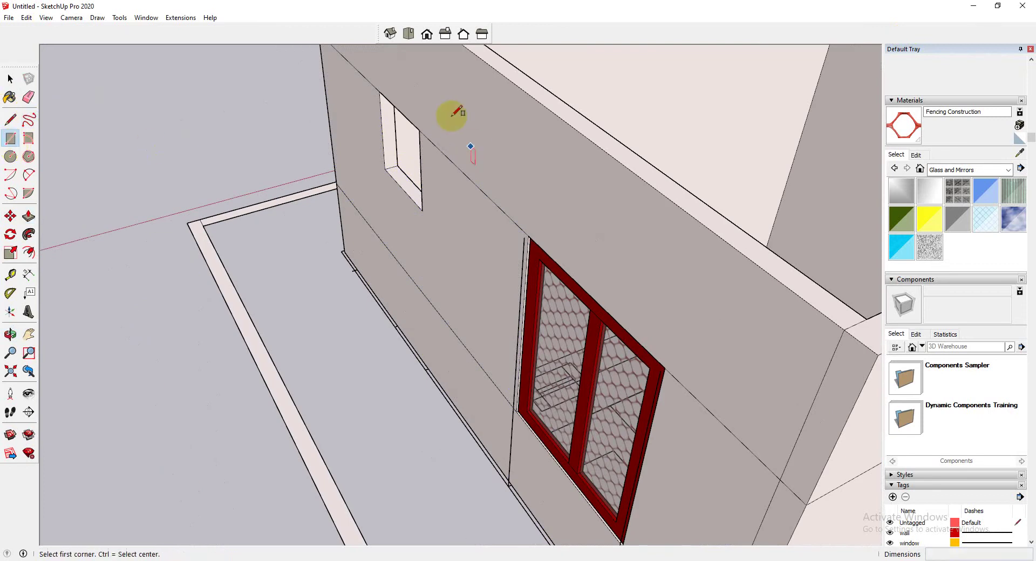
click(380, 92)
click(421, 206)
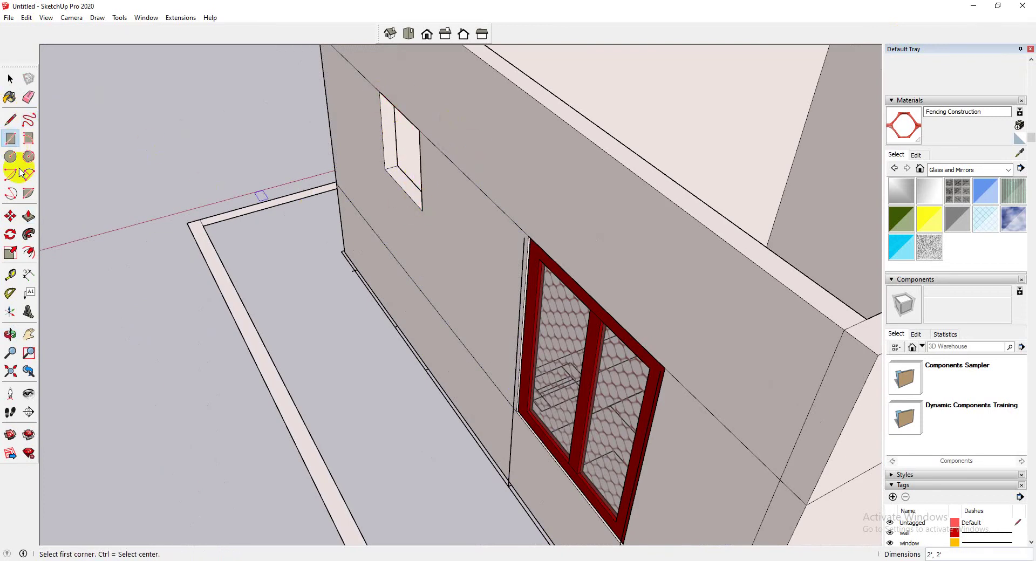
middle_drag(587, 171, 590, 164)
click(530, 173)
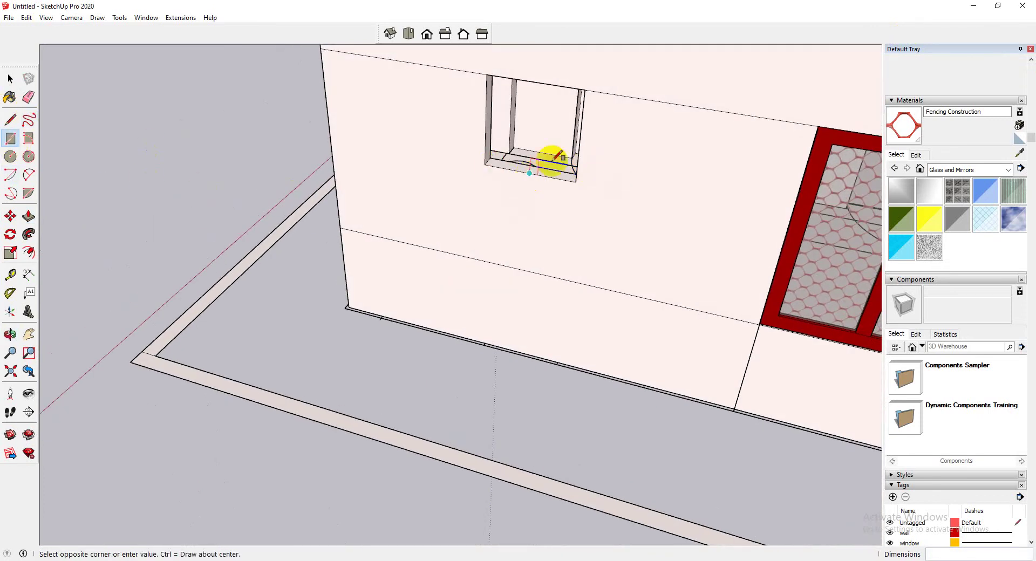
click(586, 90)
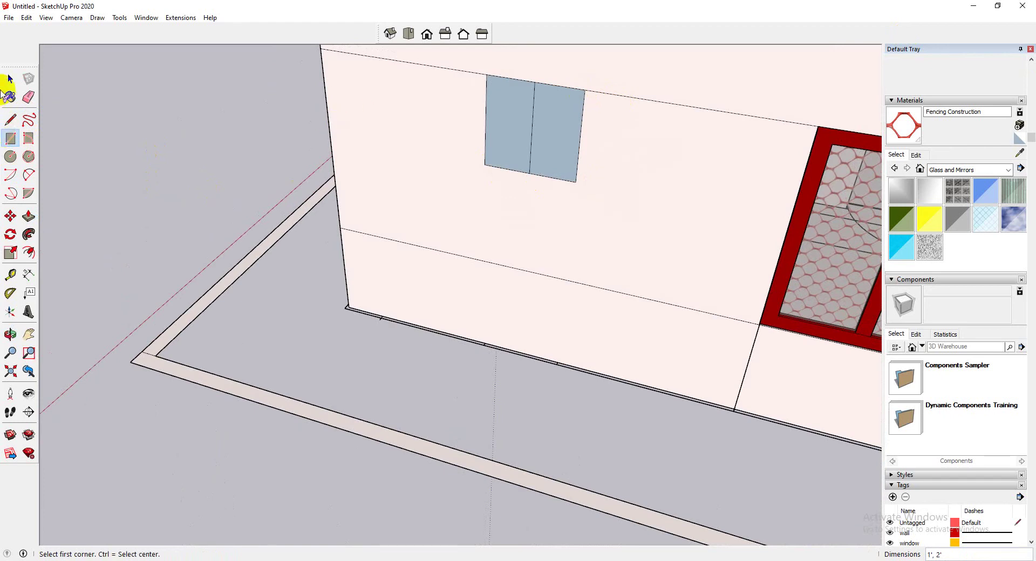
Offset the outlines of both window halves inward by about 1 1/2" to form the frames.
click(8, 80)
shift+click(543, 130)
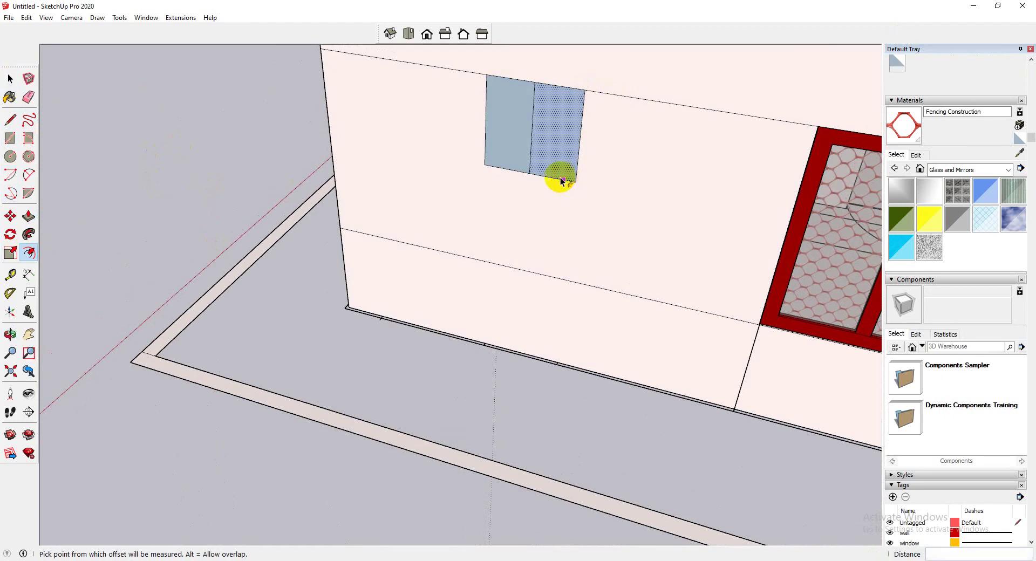
click(559, 176)
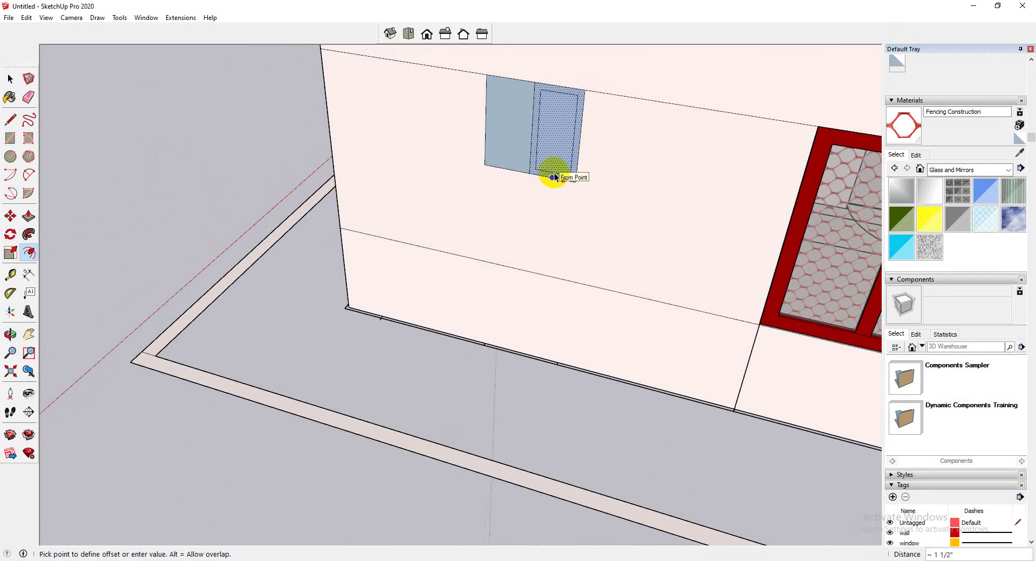
click(554, 176)
double_click(522, 167)
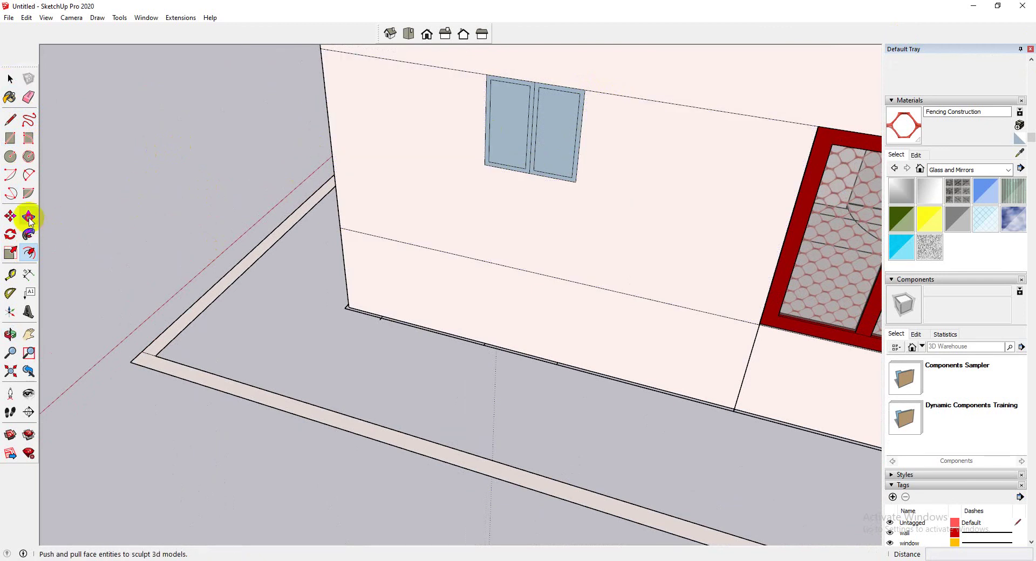
Push both inner panes of the toilet window back by 2 1/16".
click(28, 216)
click(514, 150)
click(515, 146)
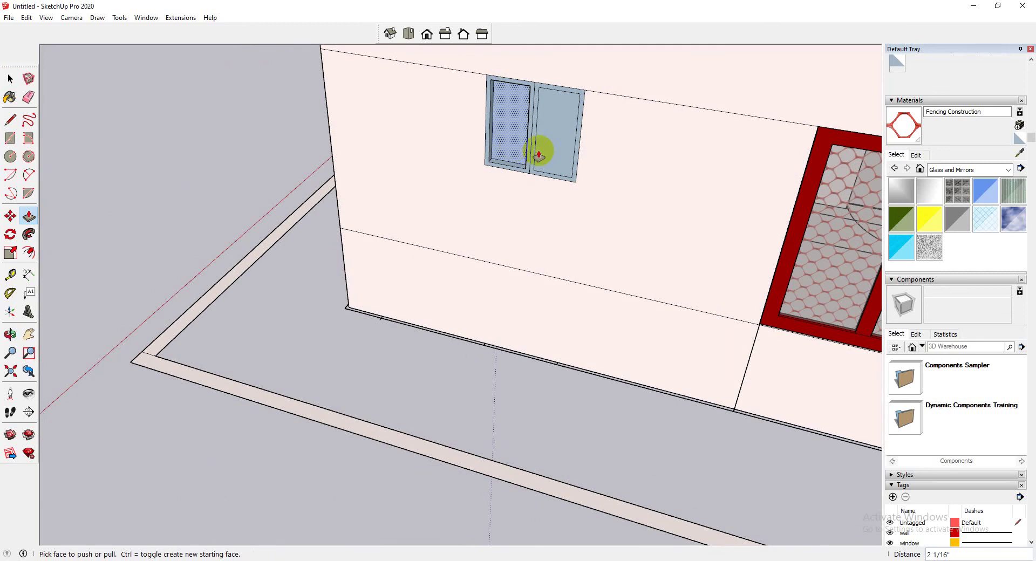
double_click(541, 153)
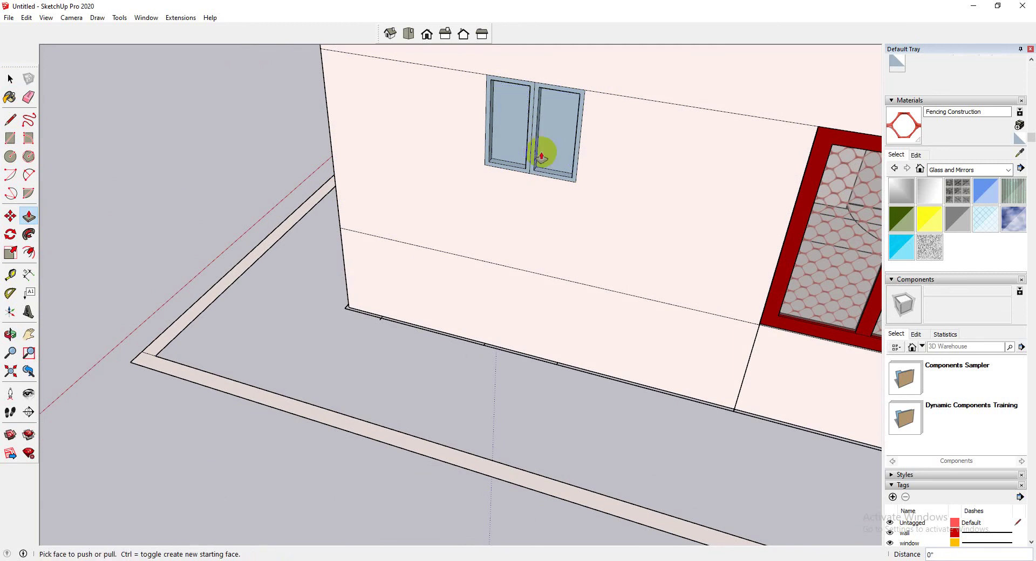
Sample Color A07 from the neighbouring window's frame and darken it to a red value of 47.
click(1019, 152)
click(852, 134)
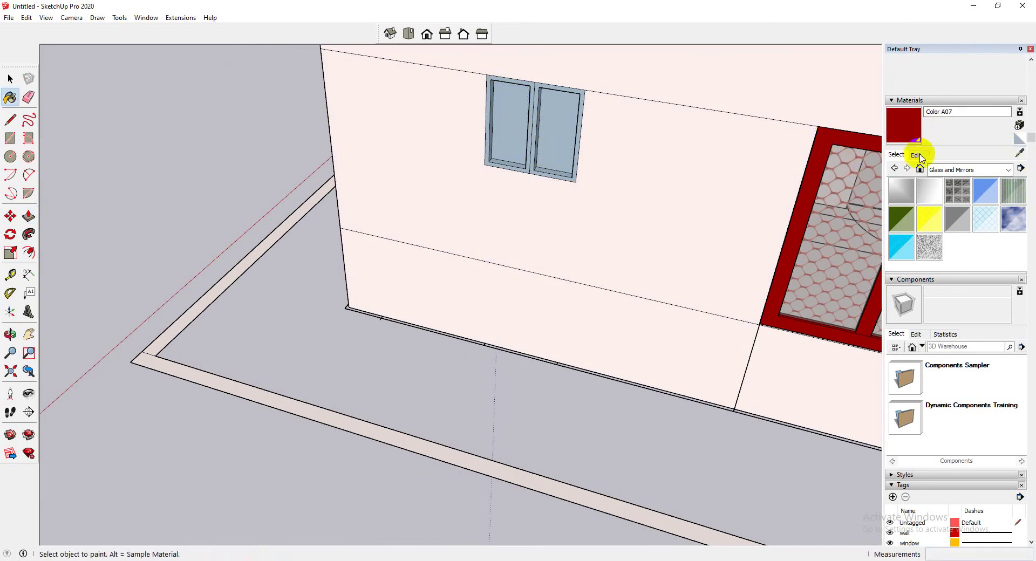
click(916, 154)
click(925, 195)
drag(925, 195, 913, 195)
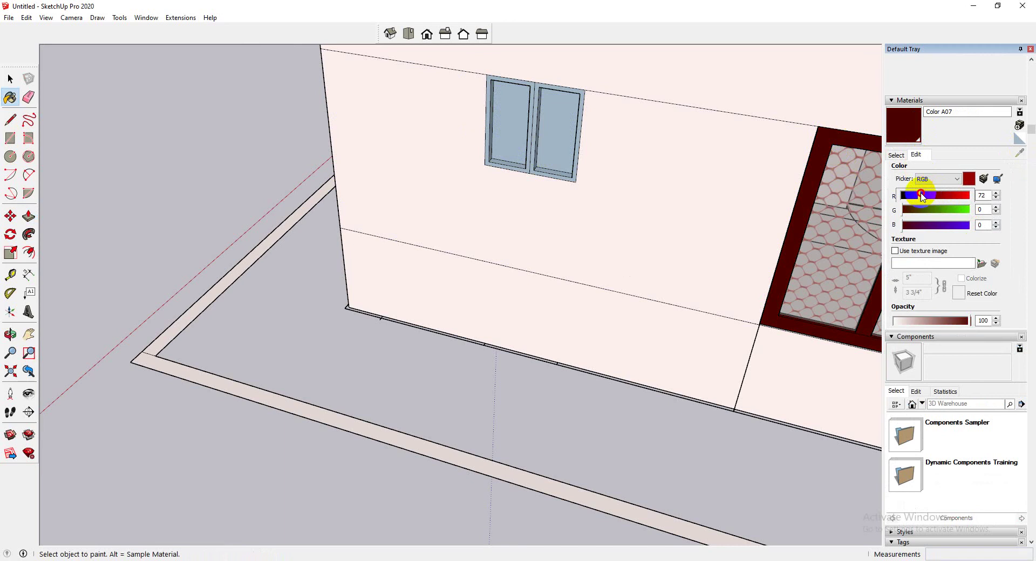
Paint the toilet window's front frame and its lower and outer side inner edges with Color A07.
click(538, 95)
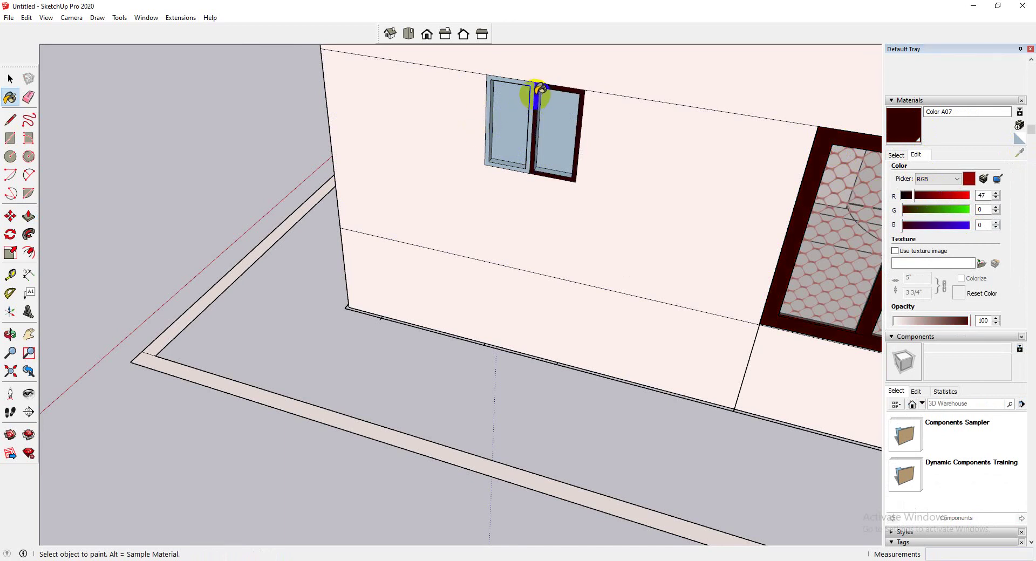
scroll(538, 97, up, 4)
scroll(540, 114, up, 2)
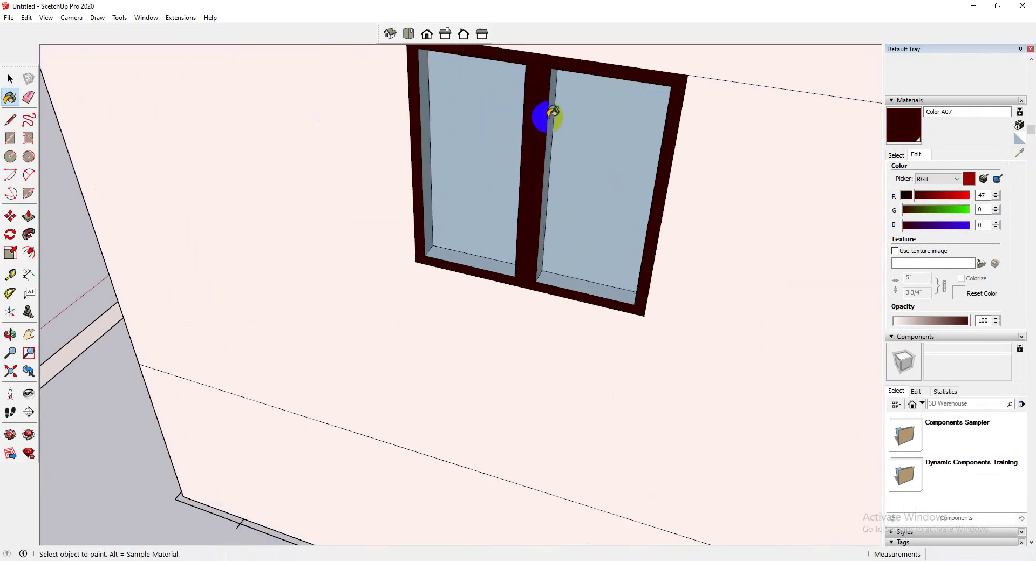
mouse_move(631, 230)
middle_down()
mouse_move(743, 325)
mouse_move(638, 287)
middle_up()
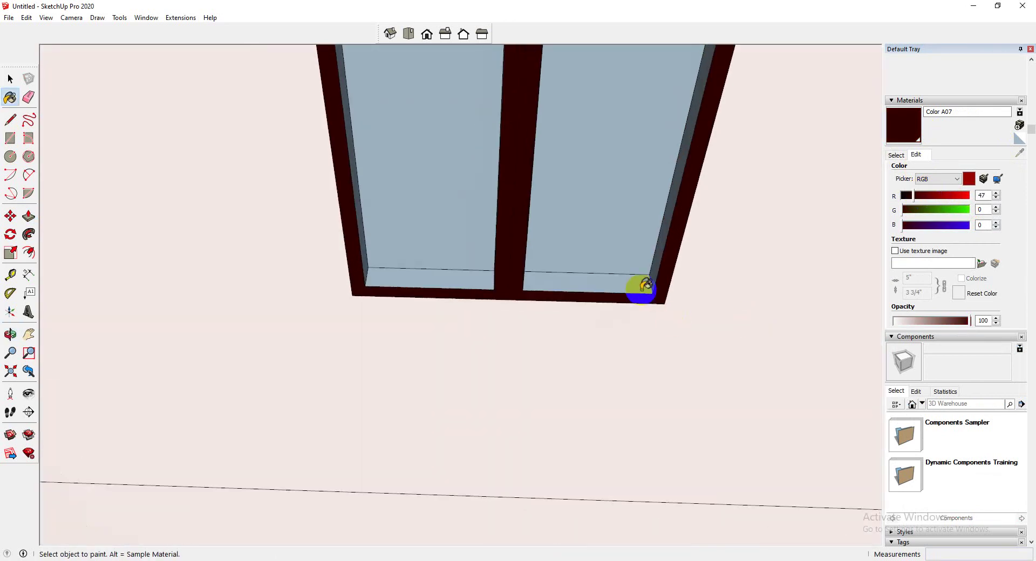
click(653, 274)
click(656, 269)
click(458, 278)
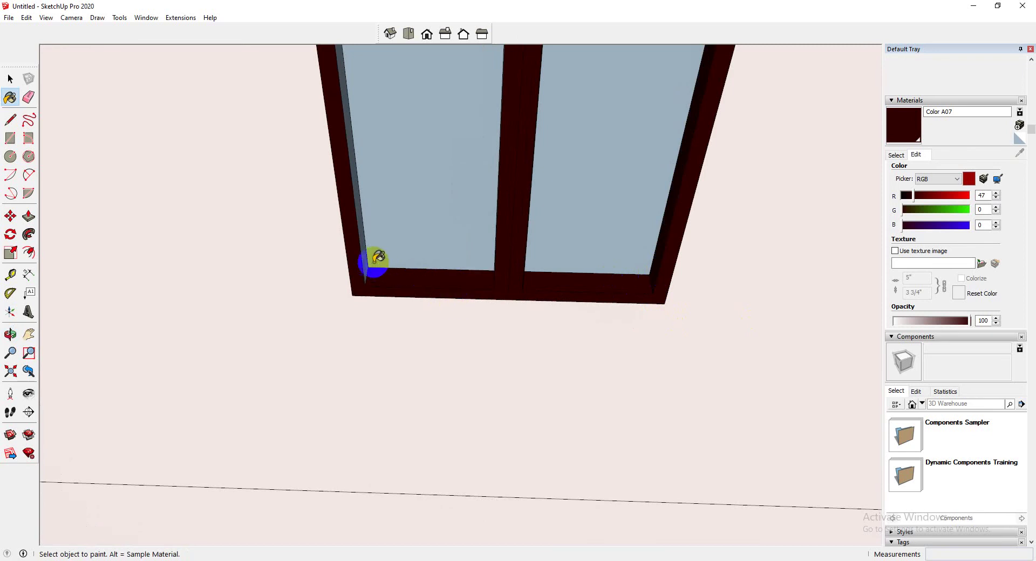
click(373, 258)
Paint the upper inner edges above both panes of the toilet window with Color A07.
scroll(381, 262, down, 2)
middle_drag(436, 123, 407, 57)
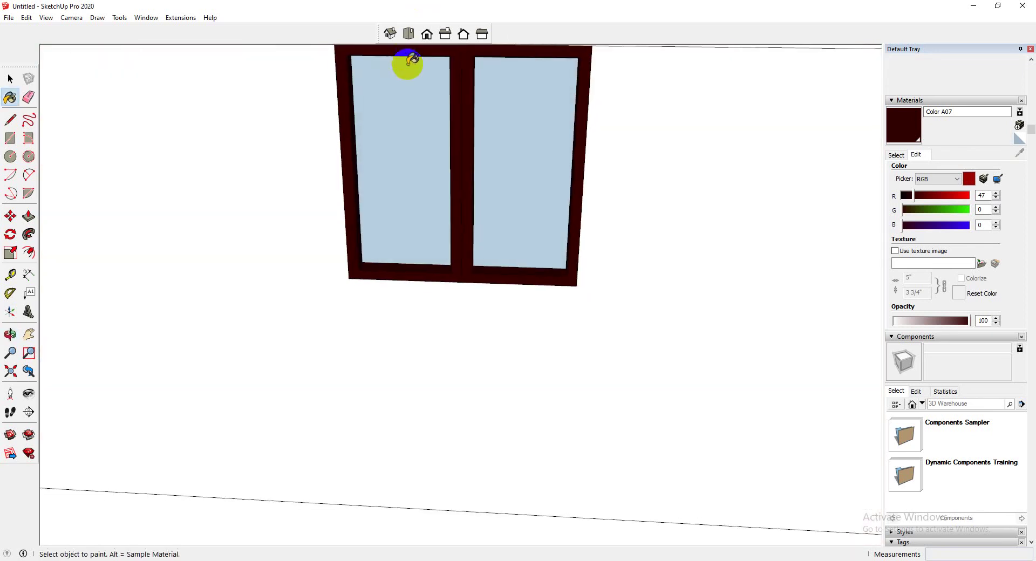
scroll(407, 60, up, 1)
middle_drag(480, 96, 487, 7)
click(430, 104)
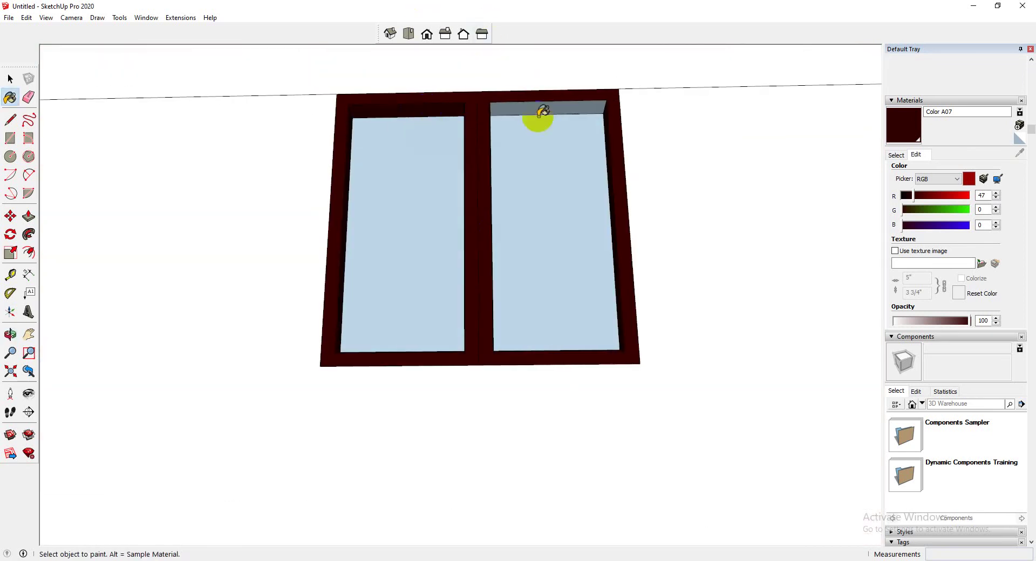
click(536, 108)
mouse_move(536, 108)
middle_down()
mouse_move(471, 289)
mouse_move(486, 259)
middle_up()
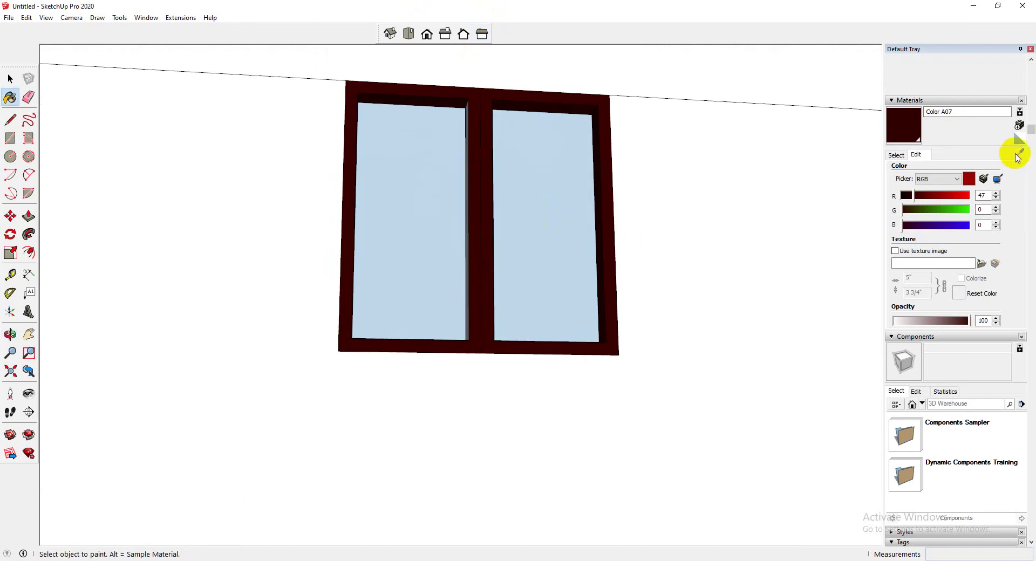
Sample Translucent Glass Gray from the neighbouring window and paint both panes of the toilet window with it.
scroll(394, 265, down, 5)
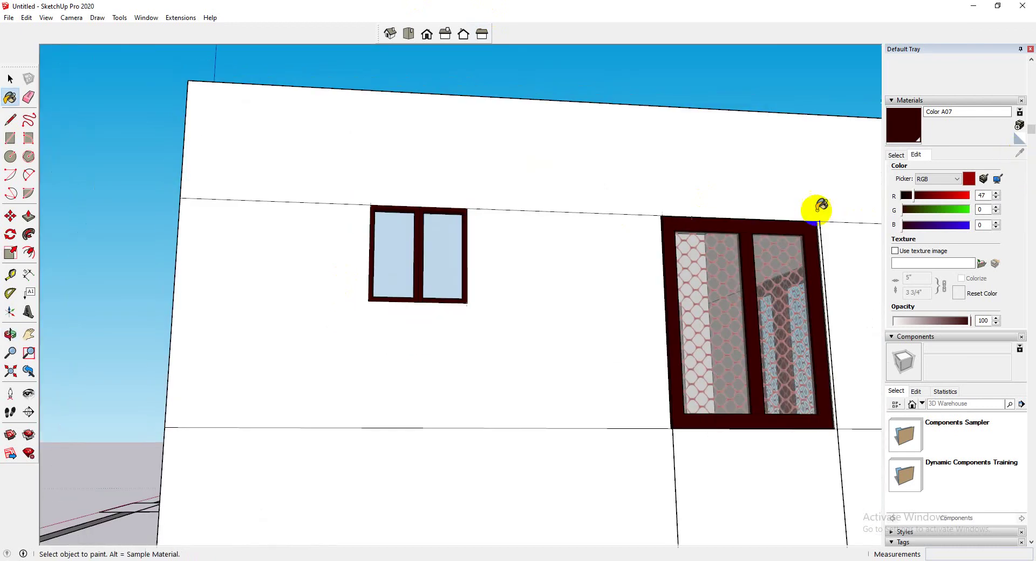
click(893, 155)
click(1019, 153)
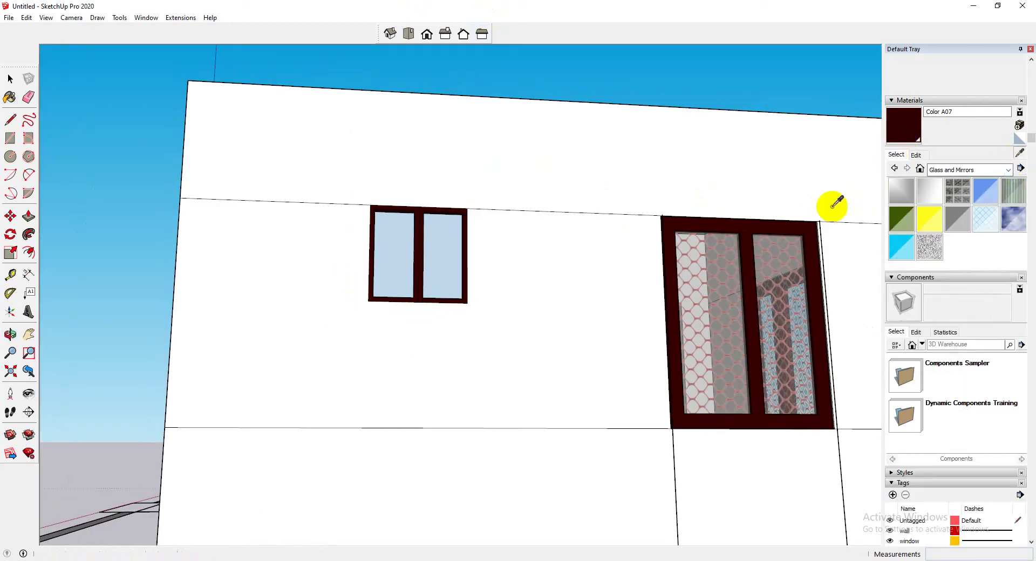
click(716, 284)
click(442, 248)
click(391, 256)
mouse_move(388, 259)
middle_down()
mouse_move(488, 458)
mouse_move(788, 471)
mouse_move(858, 304)
middle_up()
scroll(858, 299, up, 6)
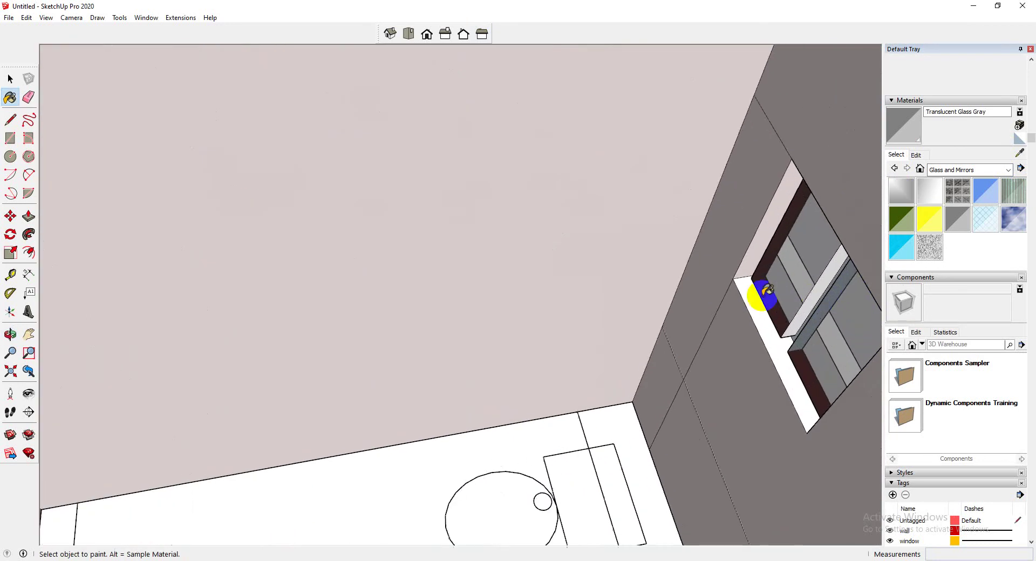
scroll(701, 289, down, 10)
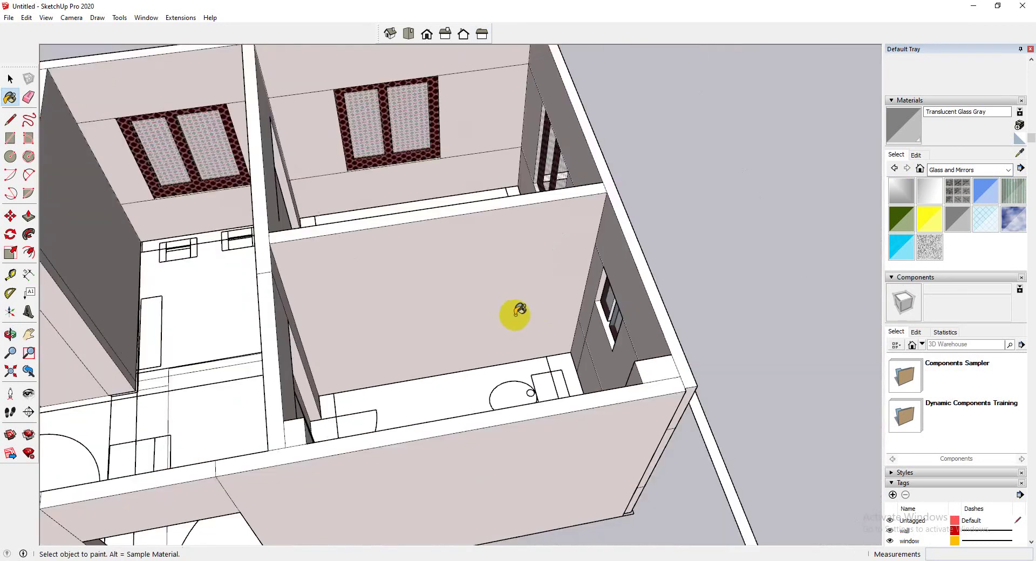
middle_drag(518, 312, 147, 241)
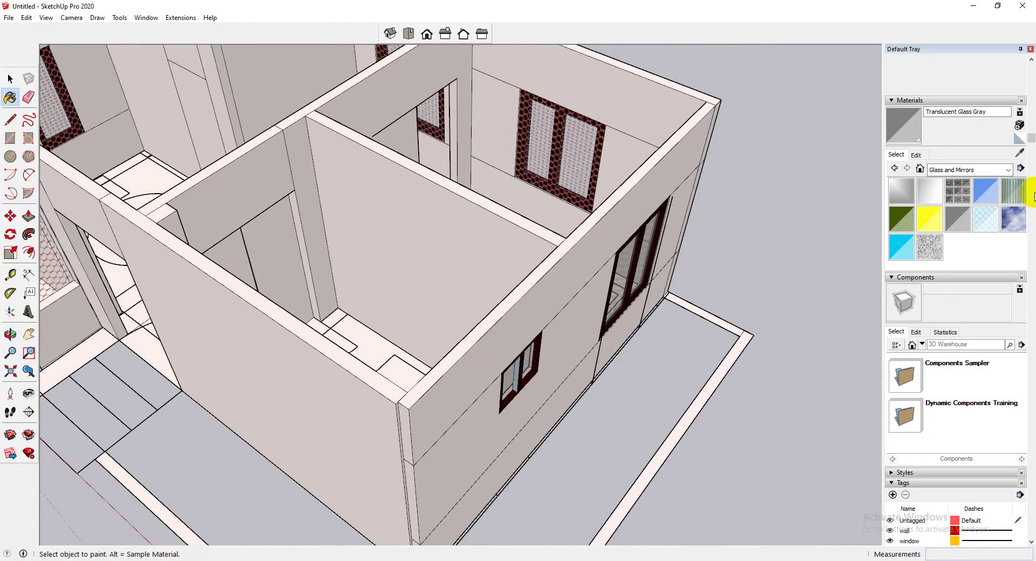
click(1018, 150)
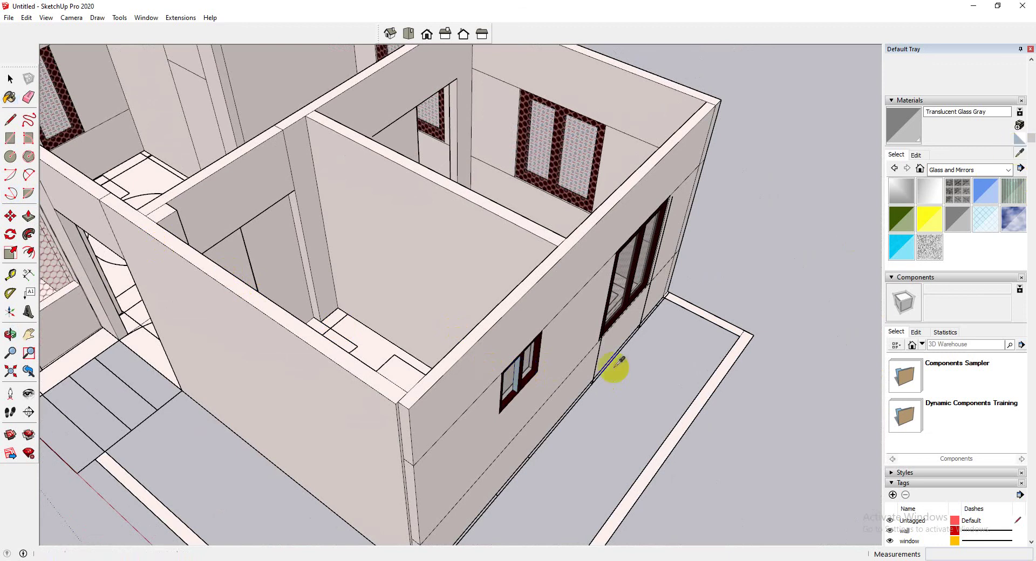
click(511, 398)
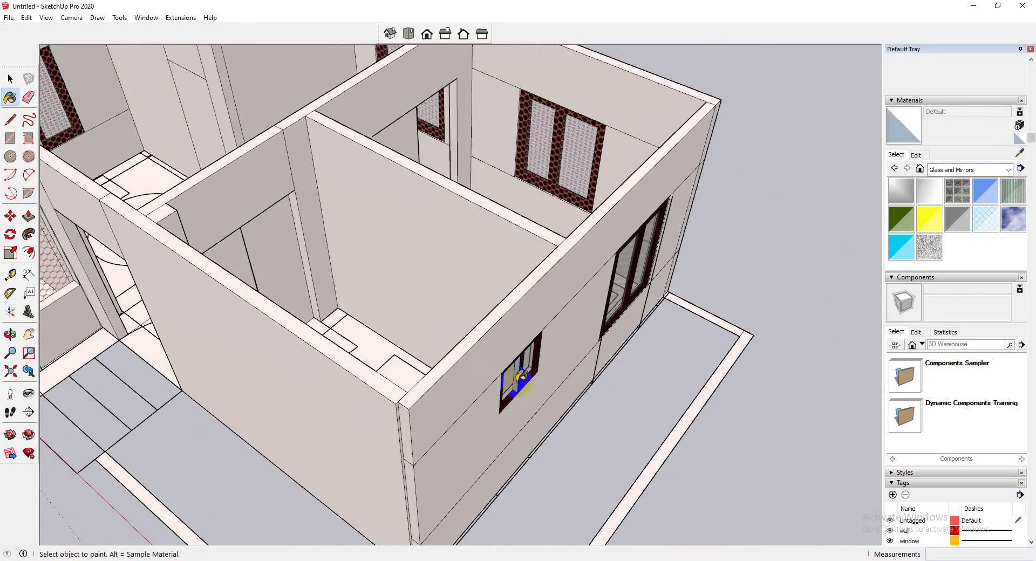
scroll(517, 375, up, 4)
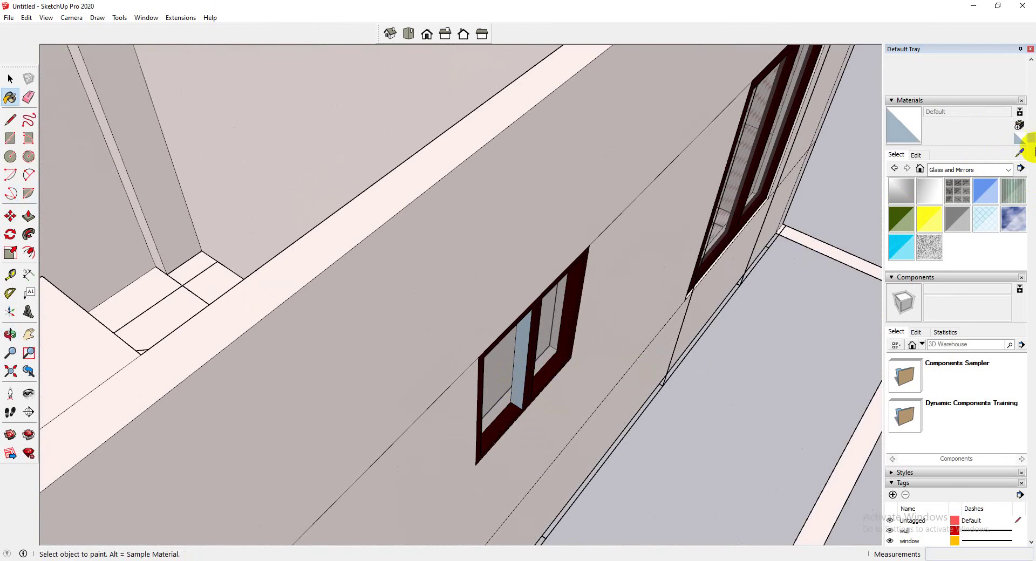
click(1021, 154)
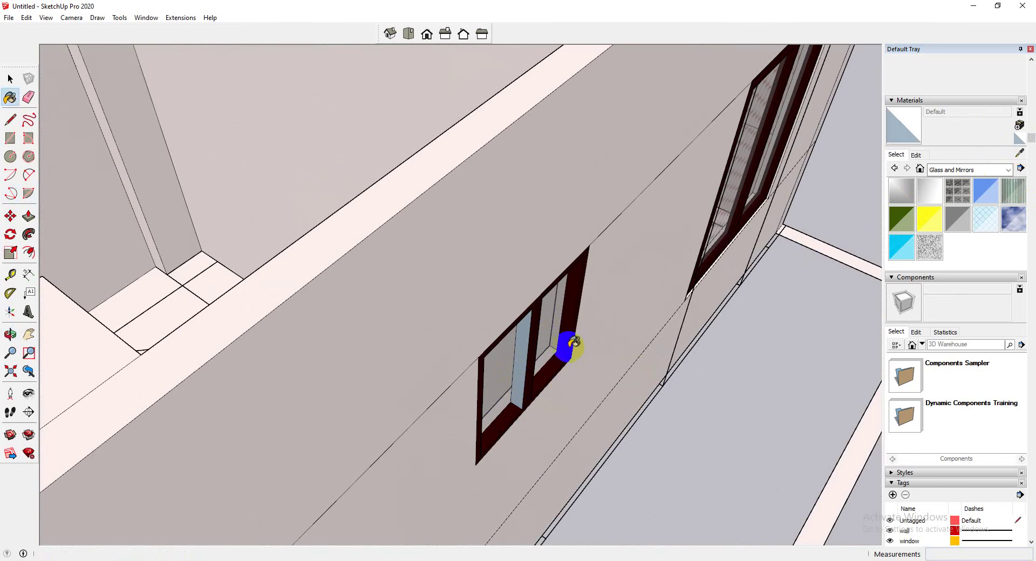
Sample Color A07 from the toilet window's frame and paint the unpainted inner side of its central mullion with it.
scroll(559, 350, up, 3)
mouse_move(561, 346)
middle_down()
mouse_move(208, 334)
mouse_move(359, 370)
mouse_move(585, 362)
mouse_move(373, 389)
middle_up()
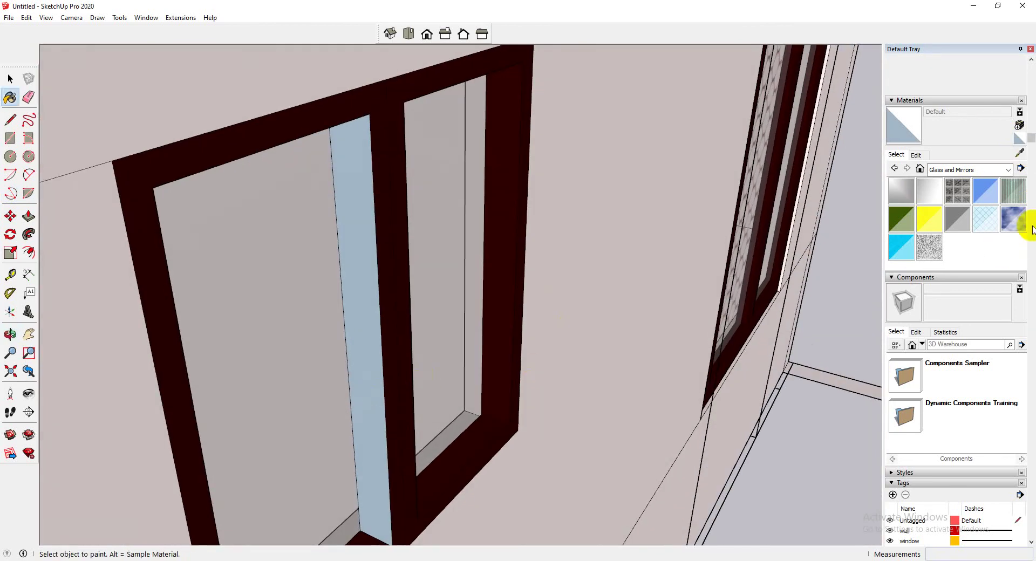
click(1019, 153)
click(398, 163)
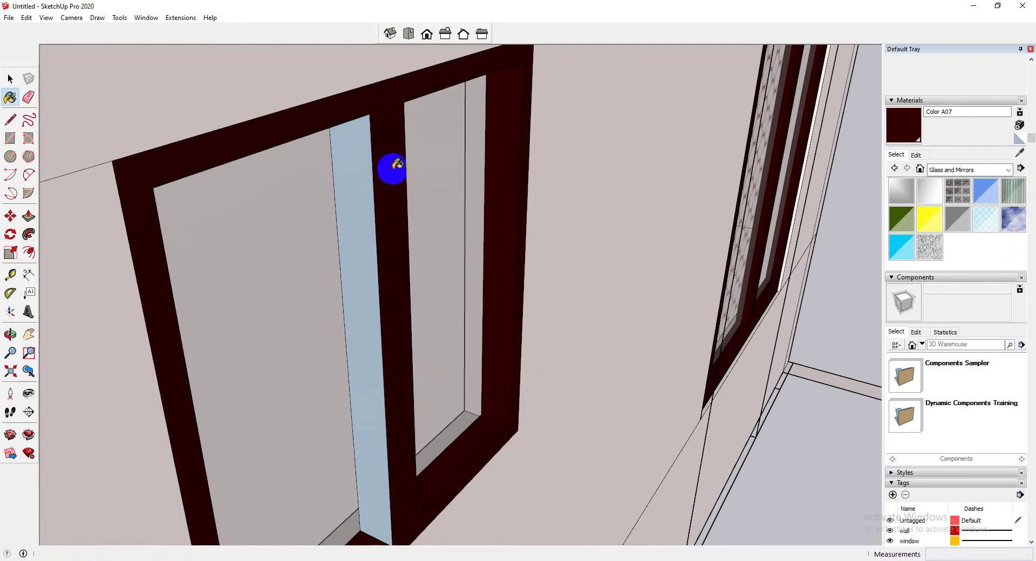
click(363, 225)
scroll(377, 240, down, 5)
middle_drag(343, 253, 306, 307)
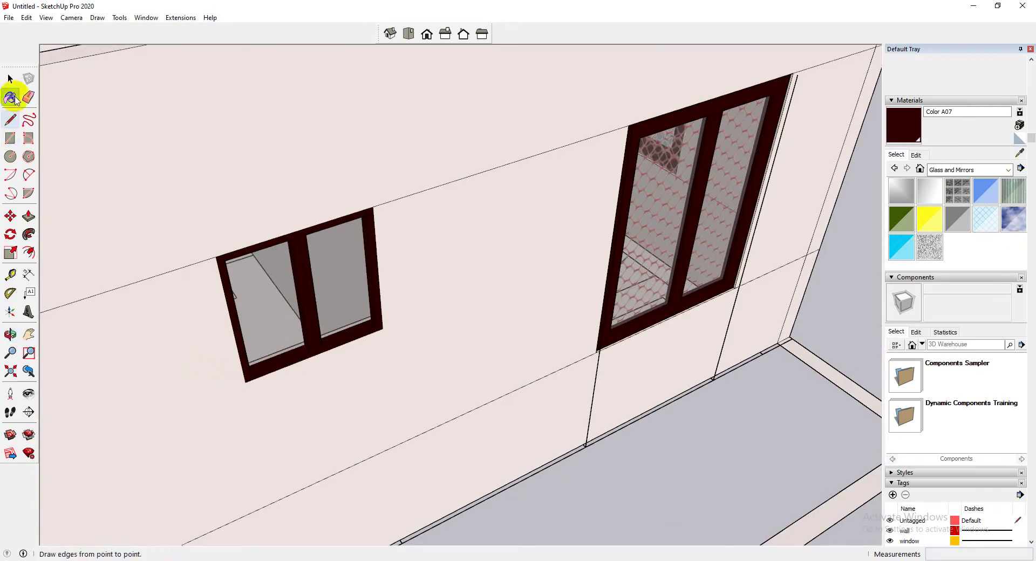
click(11, 79)
middle_drag(308, 203, 620, 302)
click(297, 205)
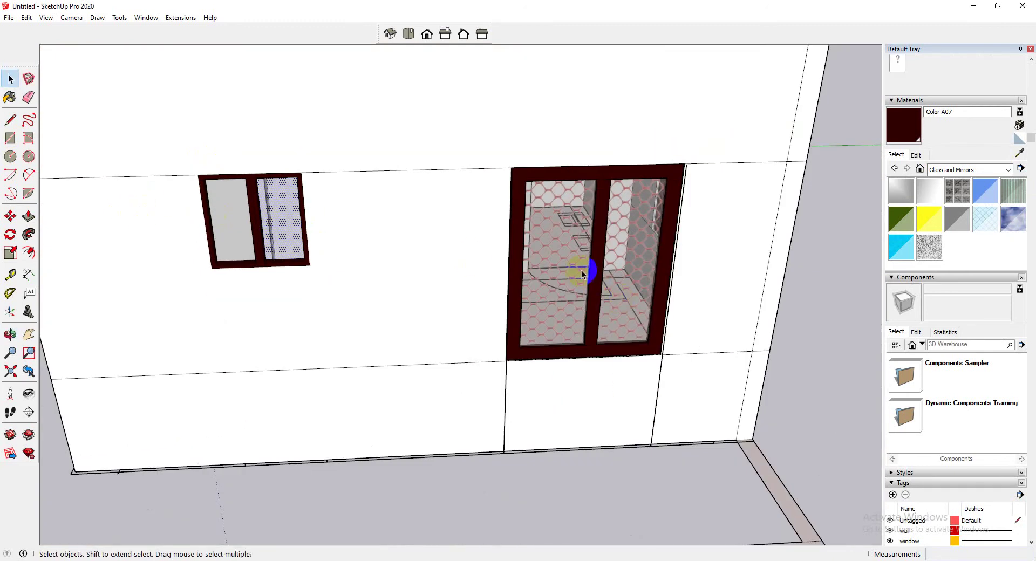
scroll(232, 247, up, 4)
click(296, 283)
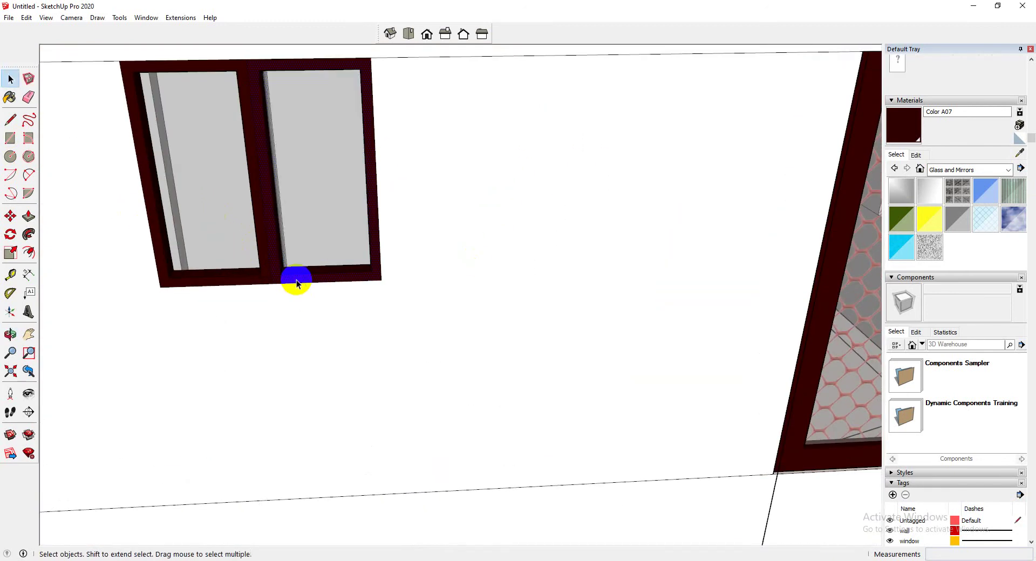
Push/Pull the frame border around the first toilet window pane about 2 9/16" toward the room interior.
scroll(389, 157, down, 2)
middle_drag(345, 174, 616, 113)
scroll(676, 206, up, 4)
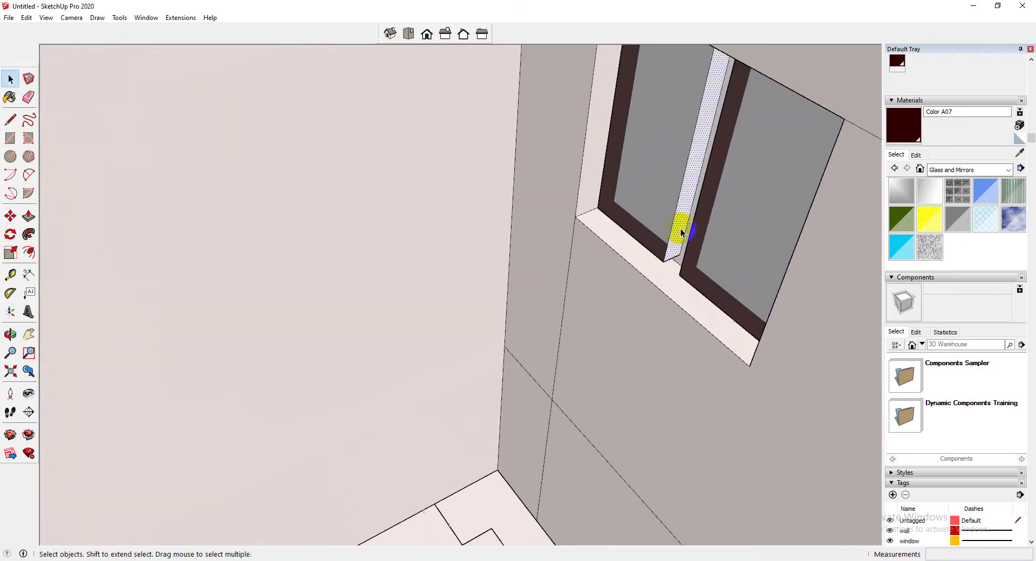
click(680, 241)
scroll(678, 255, up, 3)
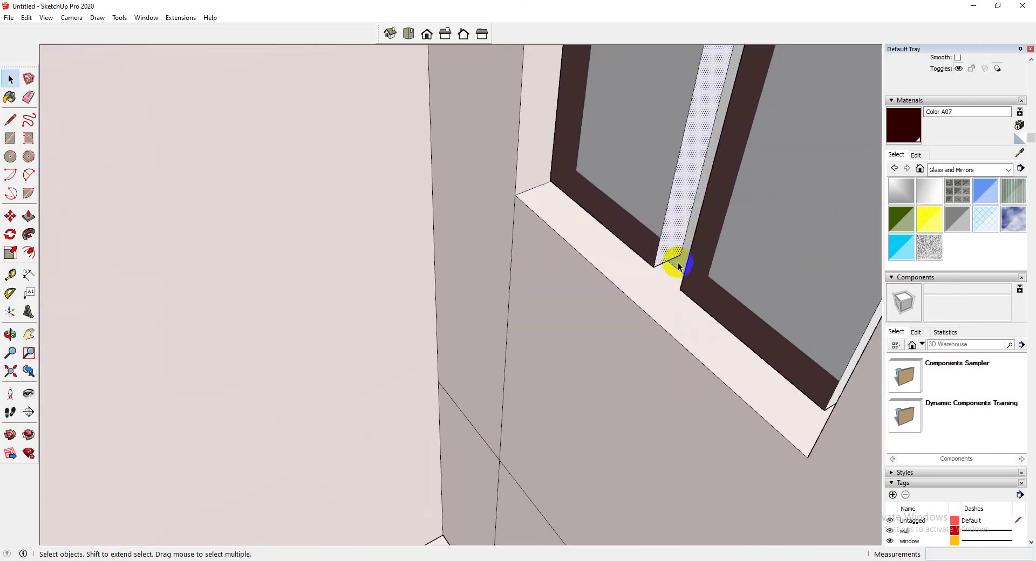
click(674, 262)
click(33, 241)
key(space)
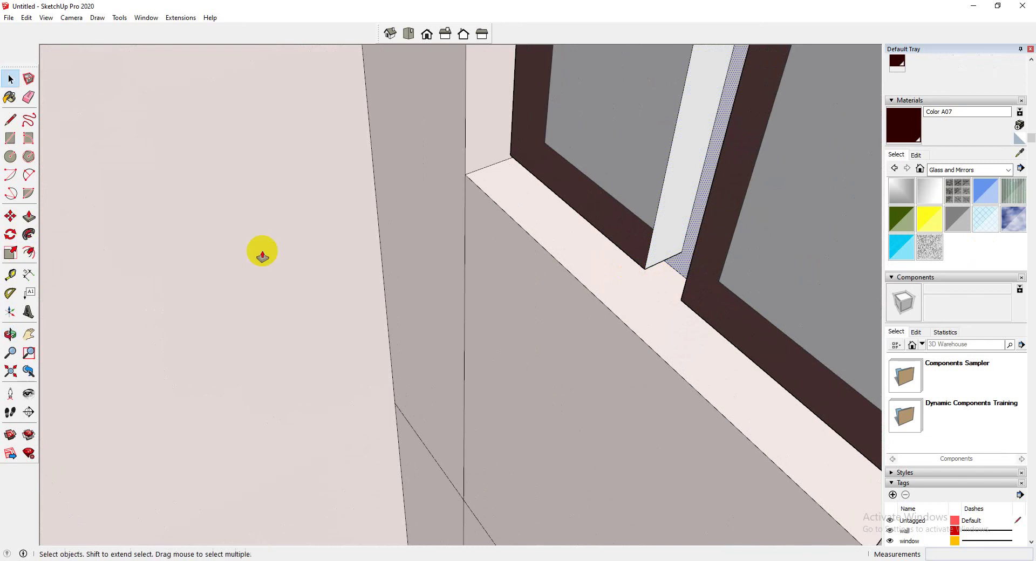
key(p)
click(673, 268)
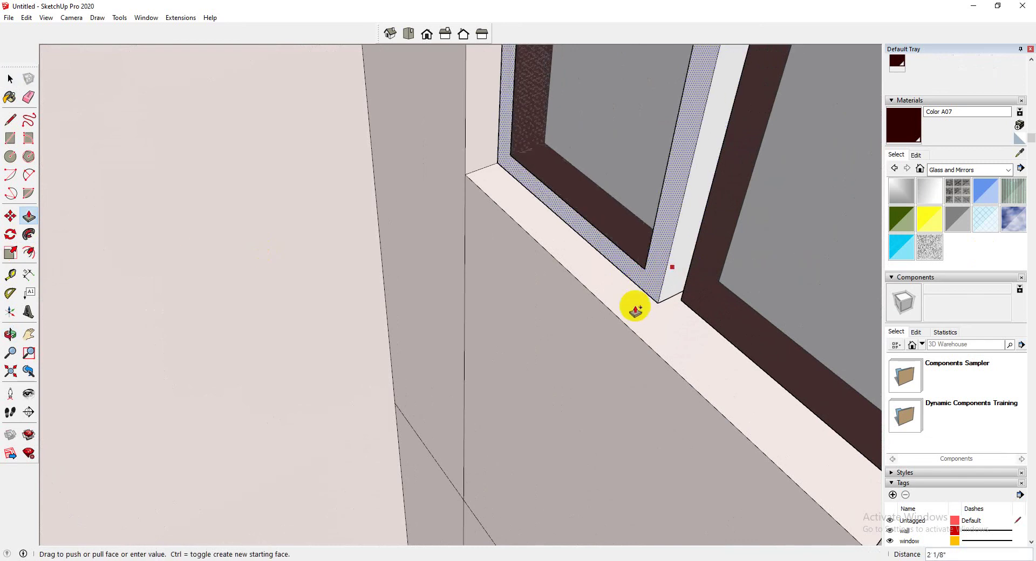
click(633, 303)
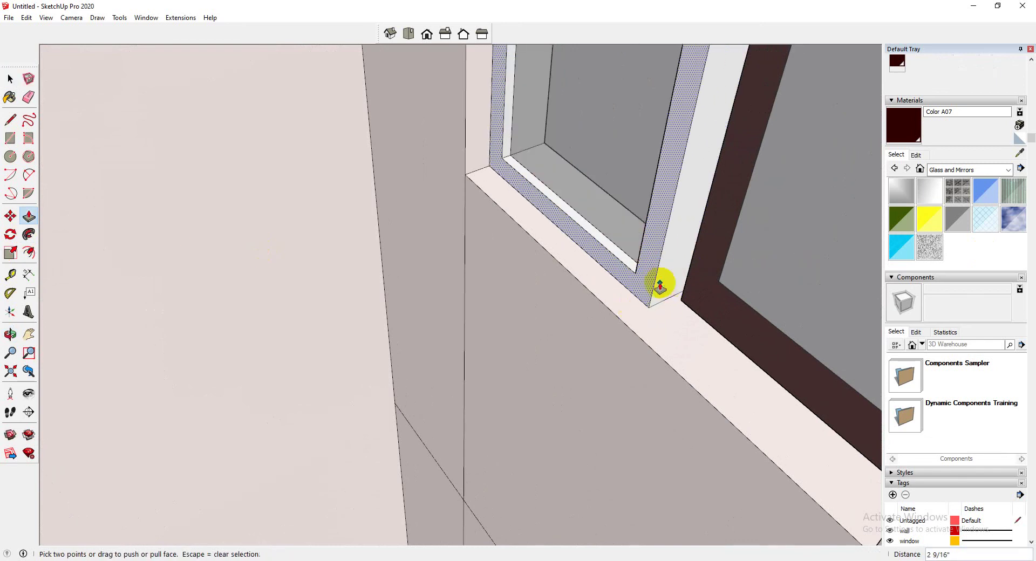
key(ctrl)
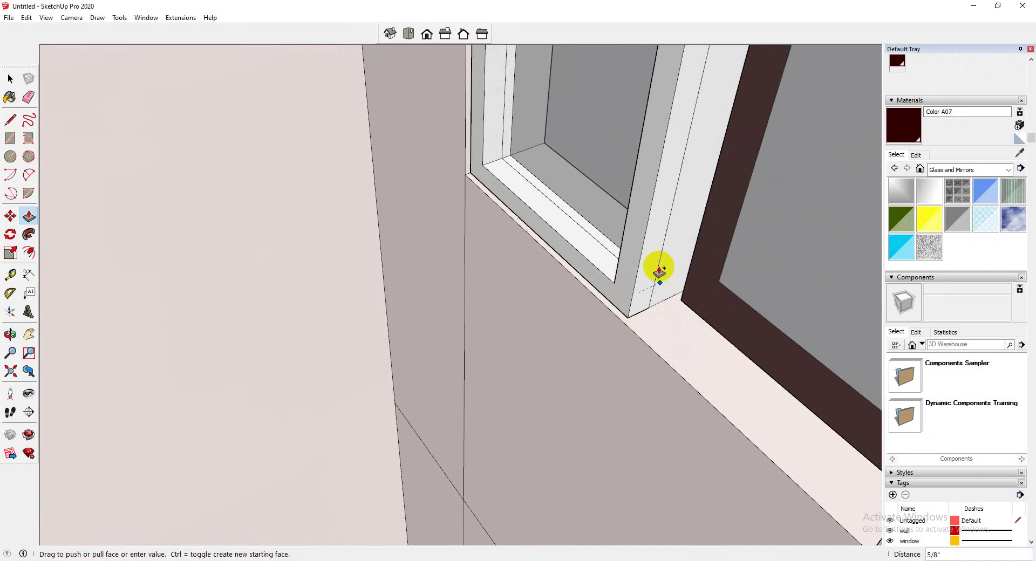
click(10, 79)
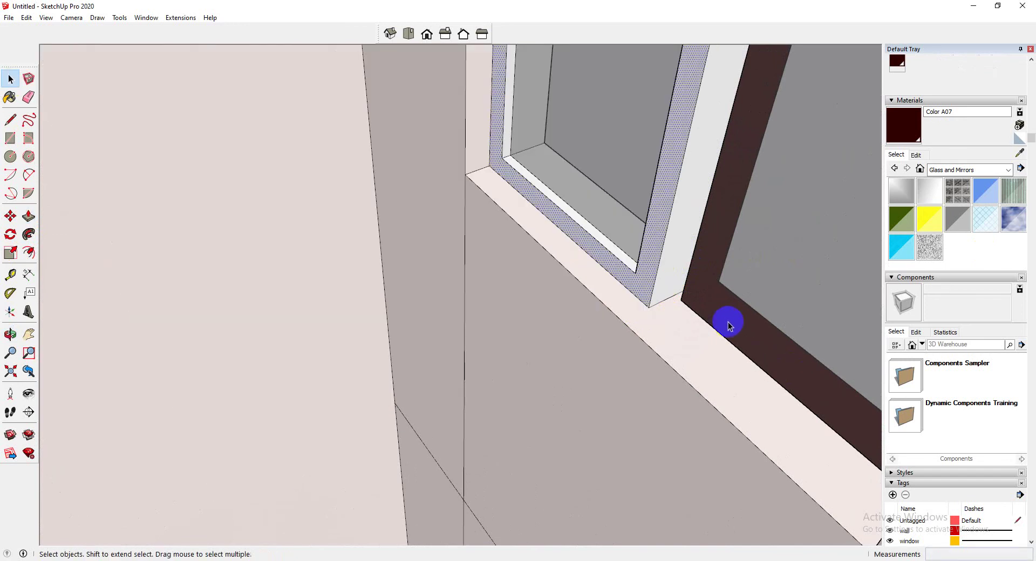
Push/Pull the frame border around the second toilet window pane about 2 7/16" inward, flush with the first pane's frame.
middle_drag(722, 327, 665, 195)
click(665, 195)
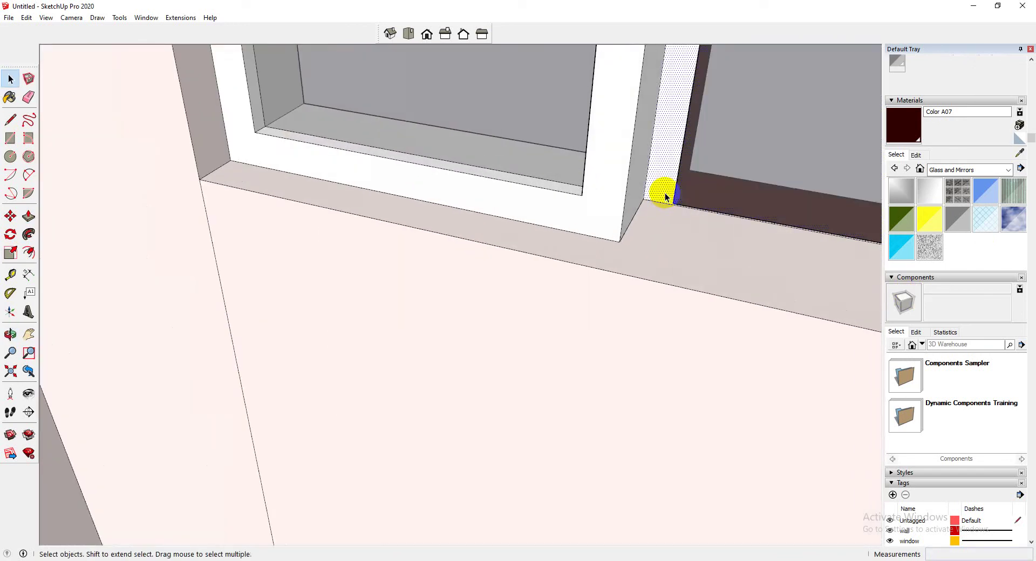
click(28, 215)
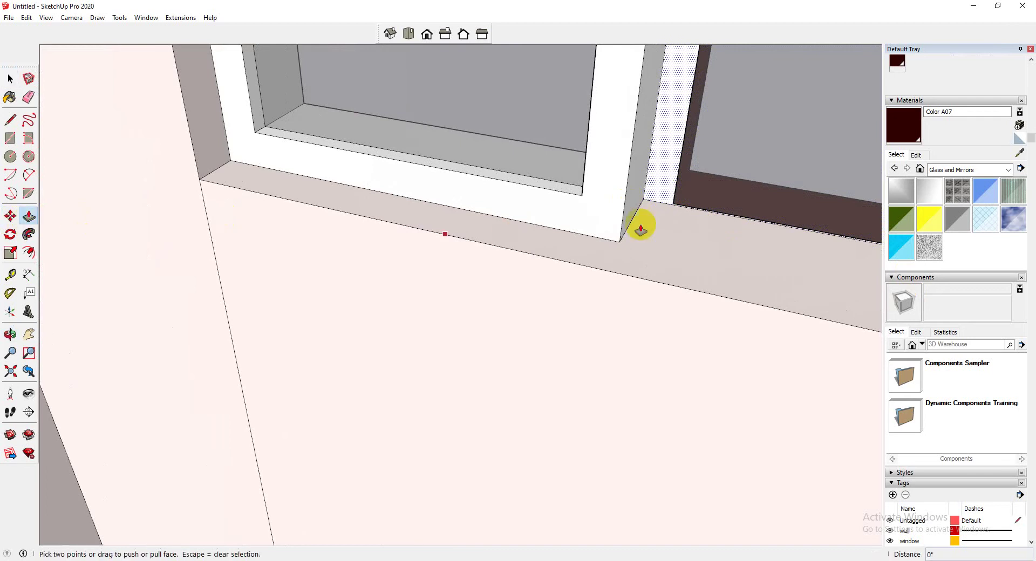
click(657, 201)
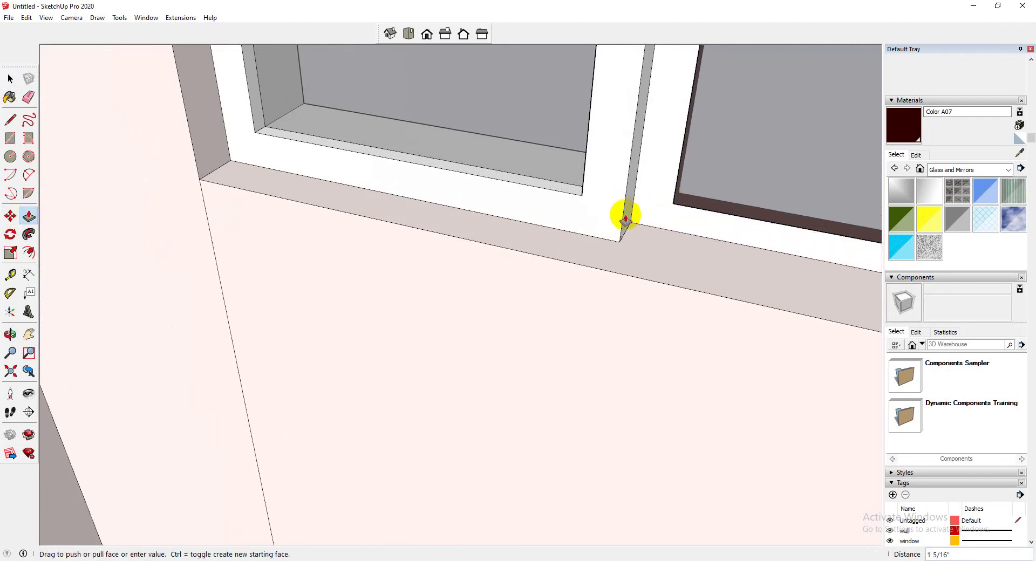
click(622, 224)
scroll(538, 260, down, 4)
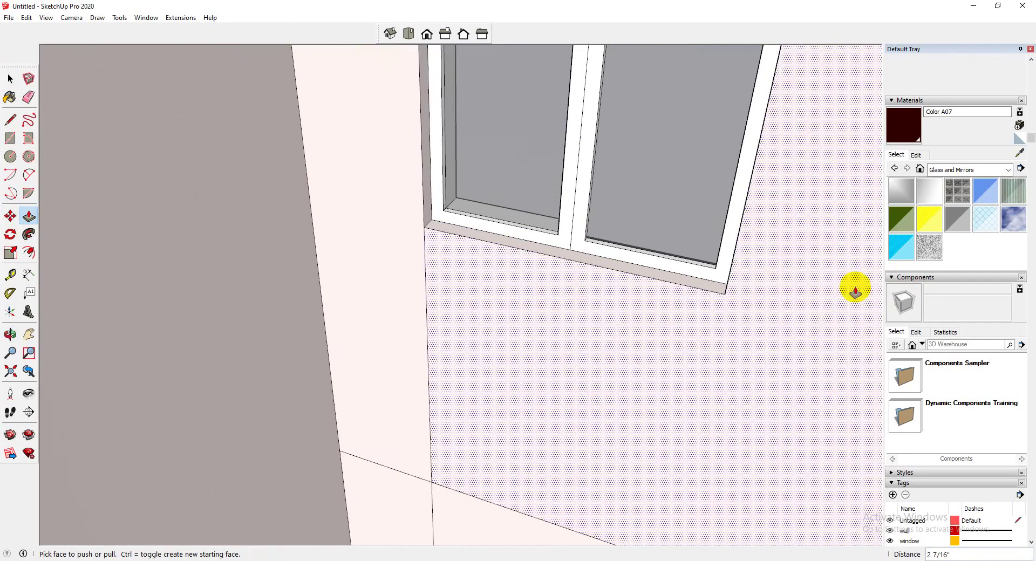
Paint the toilet window's room-side frame faces and the lower inner edges of both panes with Color A07.
click(1019, 152)
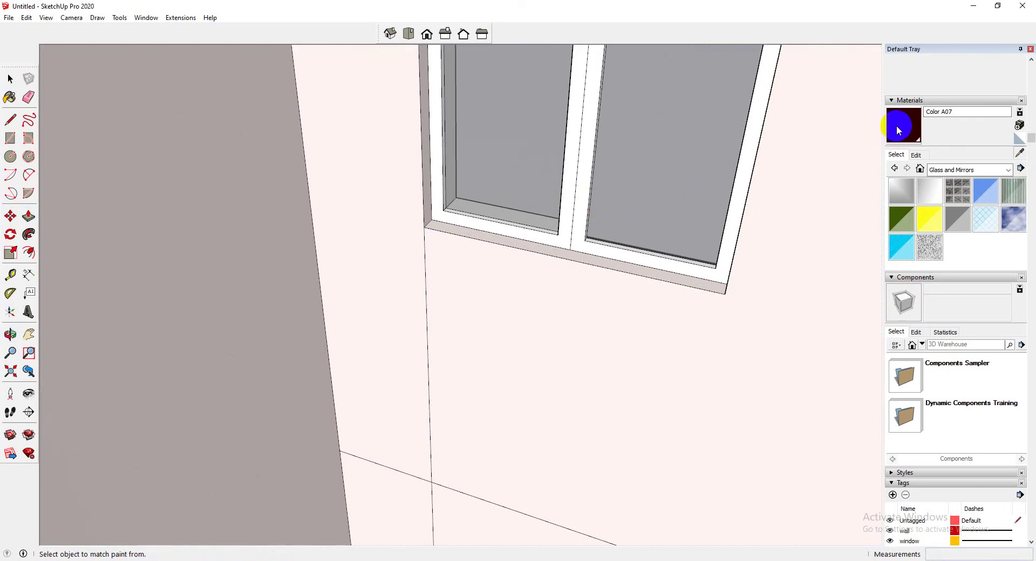
click(583, 201)
click(575, 229)
scroll(570, 227, up, 2)
middle_drag(570, 226, 515, 233)
click(515, 233)
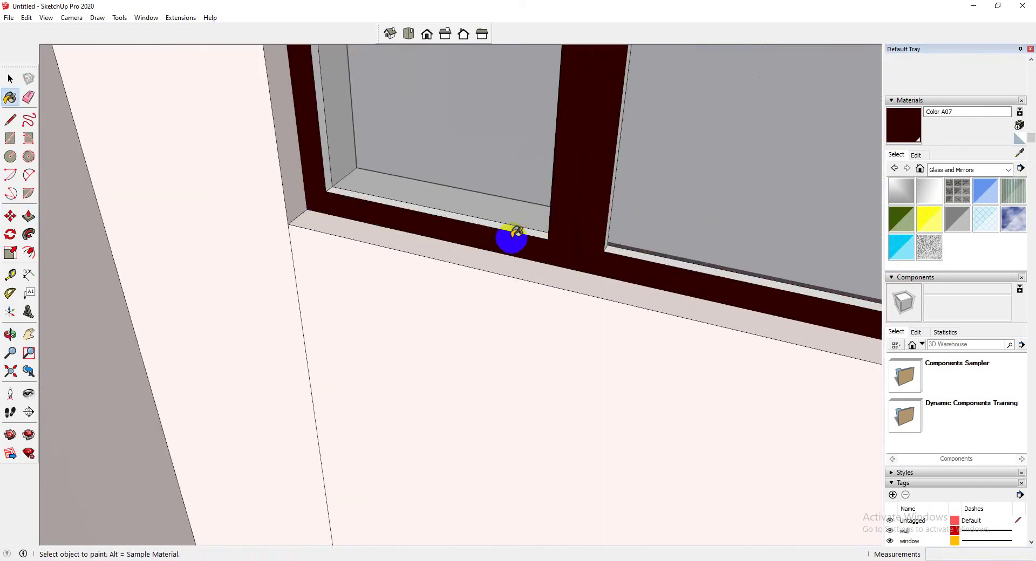
click(516, 232)
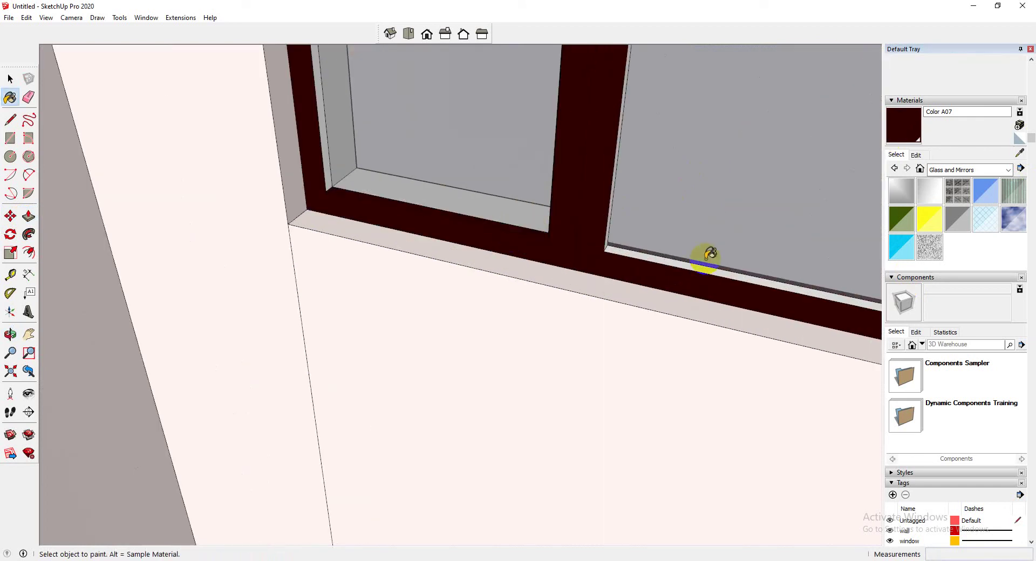
click(663, 260)
Erase the wall face closing the interior doorway opening in the partition between the two rooms on the window side opposite the toilet.
scroll(502, 289, down, 4)
scroll(555, 96, up, 4)
mouse_move(582, 160)
middle_down()
mouse_move(478, 182)
mouse_move(334, 242)
mouse_move(343, 249)
middle_up()
scroll(343, 250, down, 6)
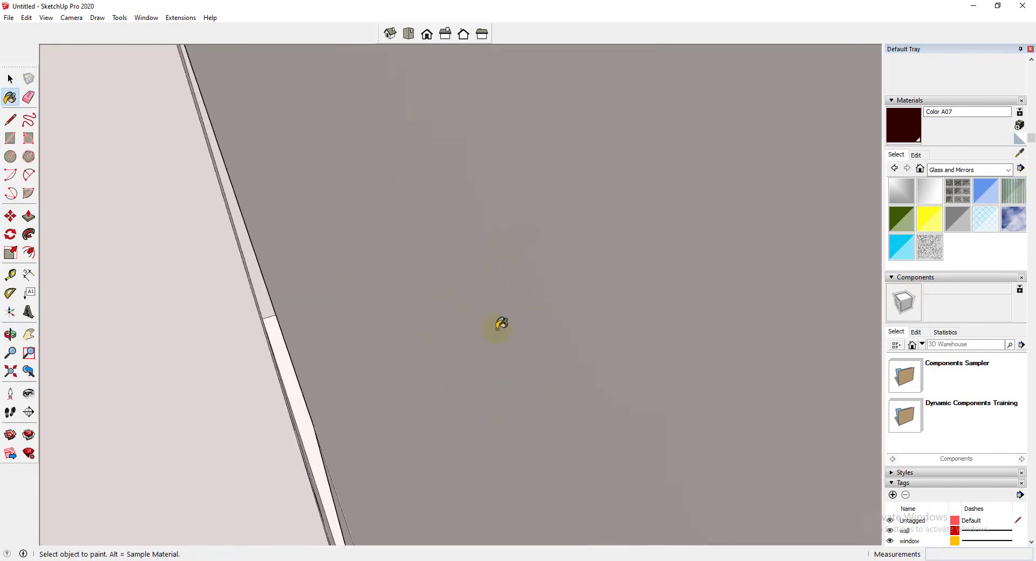
scroll(501, 323, down, 8)
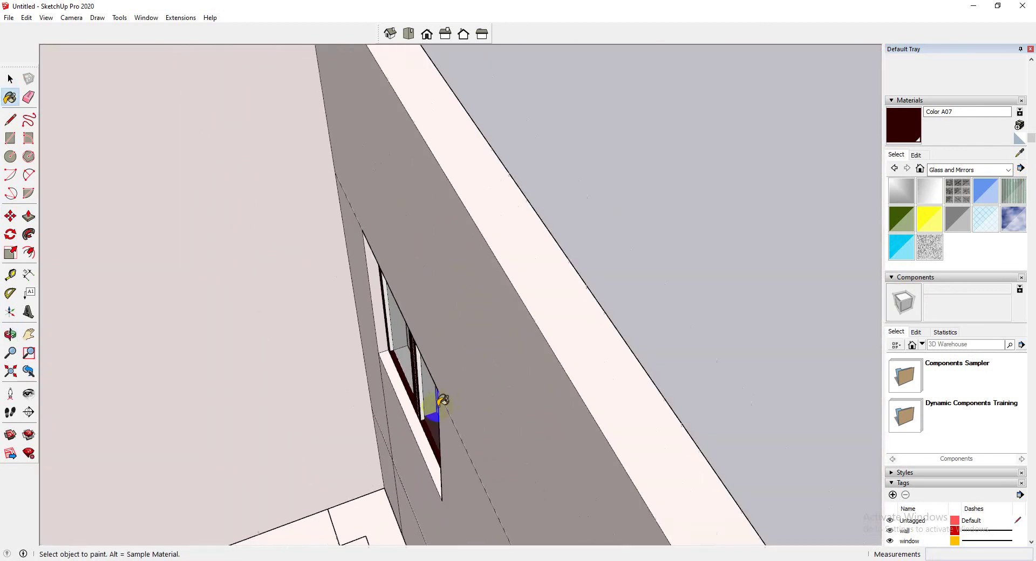
scroll(442, 400, down, 10)
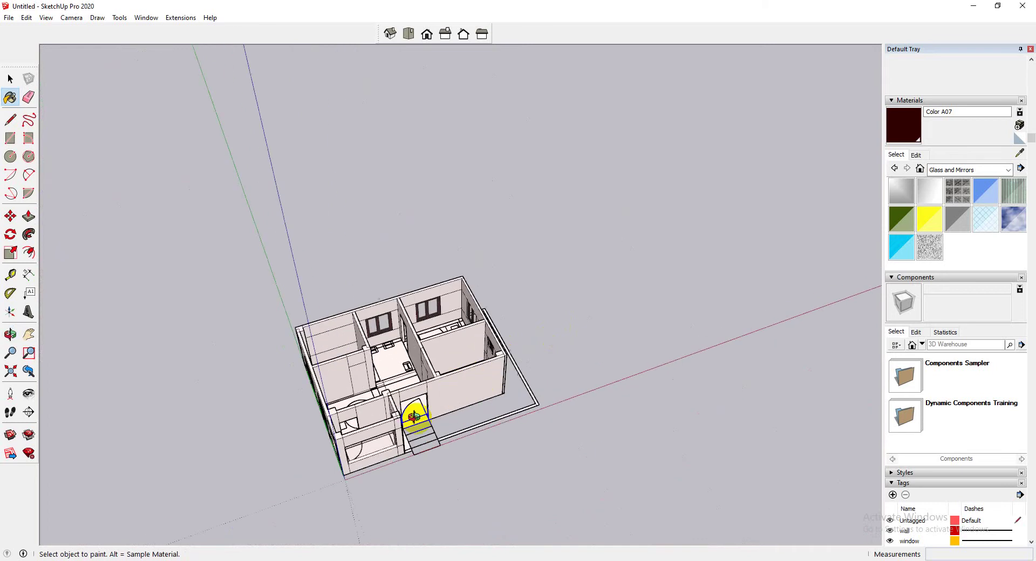
mouse_move(413, 416)
middle_down()
mouse_move(393, 393)
mouse_move(409, 365)
middle_up()
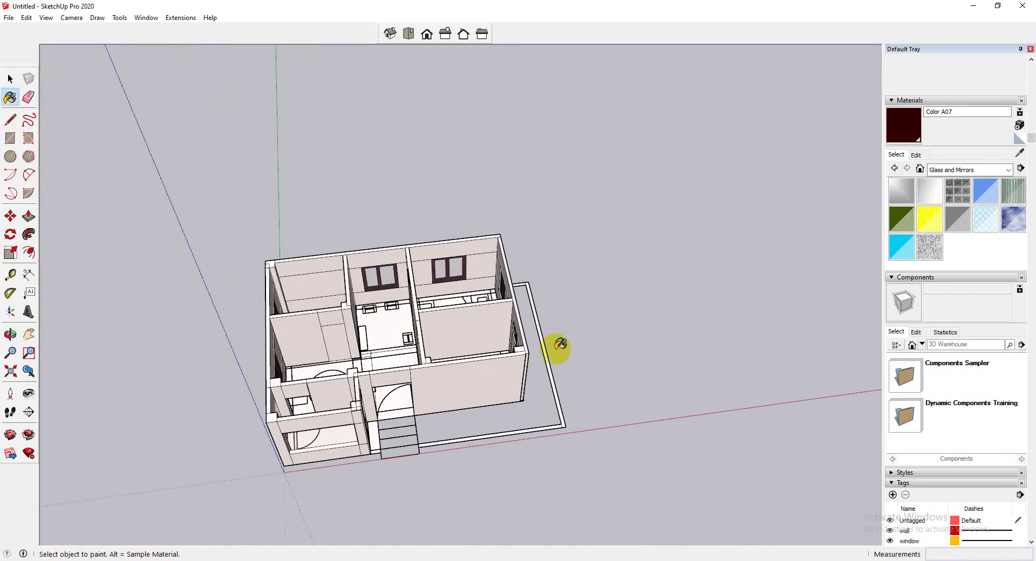
scroll(353, 330, up, 2)
click(10, 79)
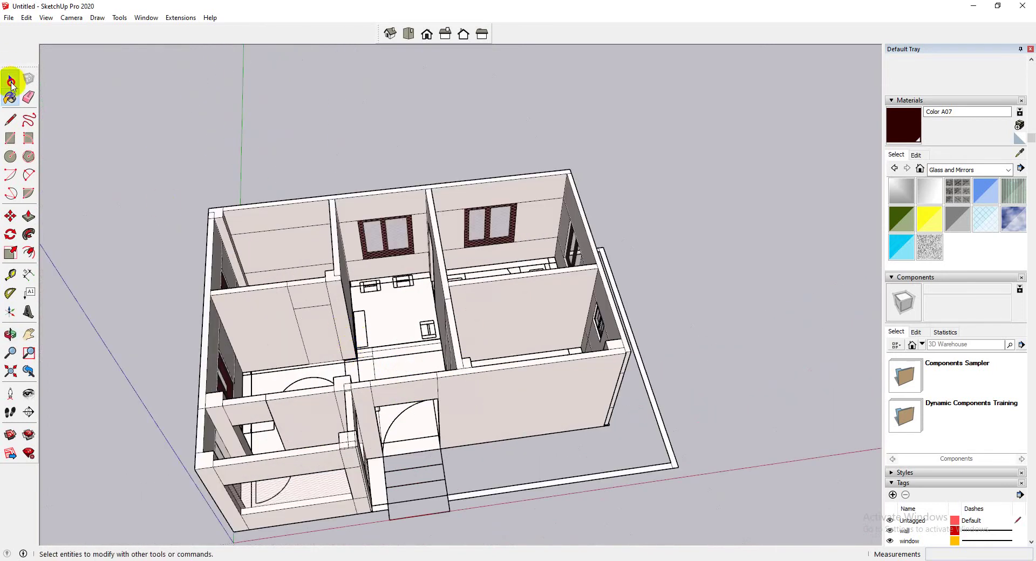
right_click(324, 326)
click(355, 345)
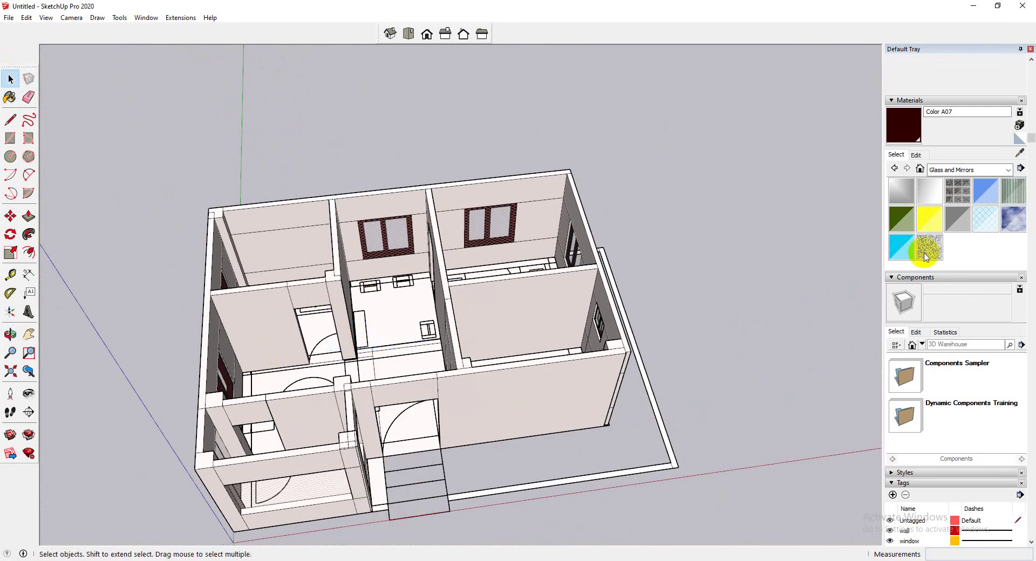
click(902, 360)
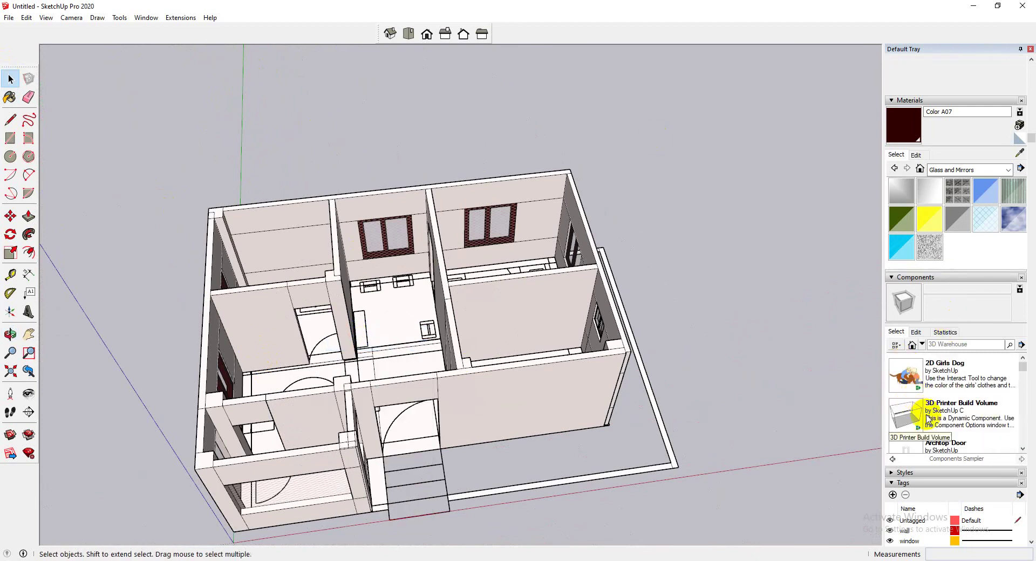
scroll(902, 411, down, 3)
scroll(917, 415, up, 2)
scroll(917, 416, down, 3)
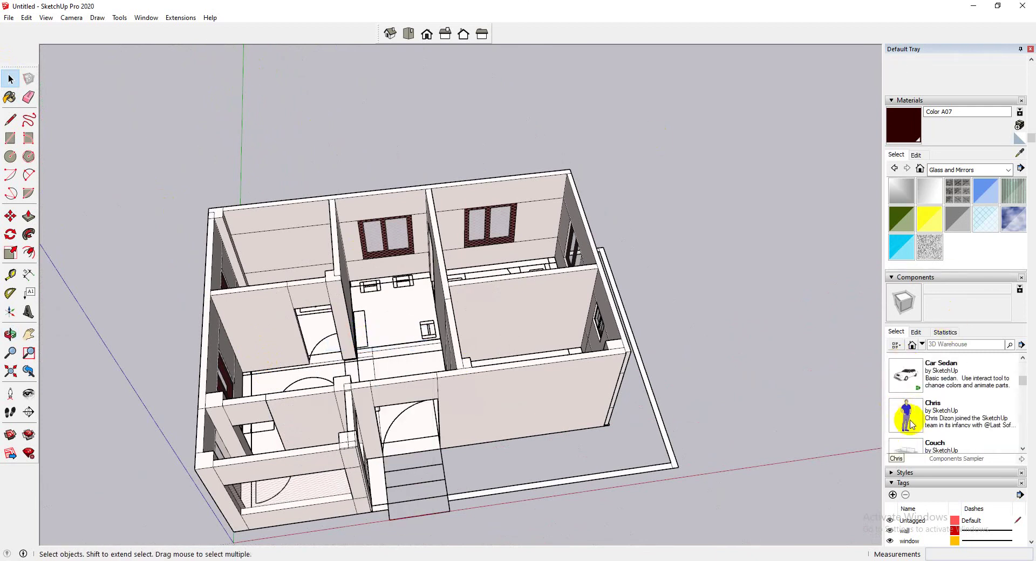
scroll(916, 404, up, 5)
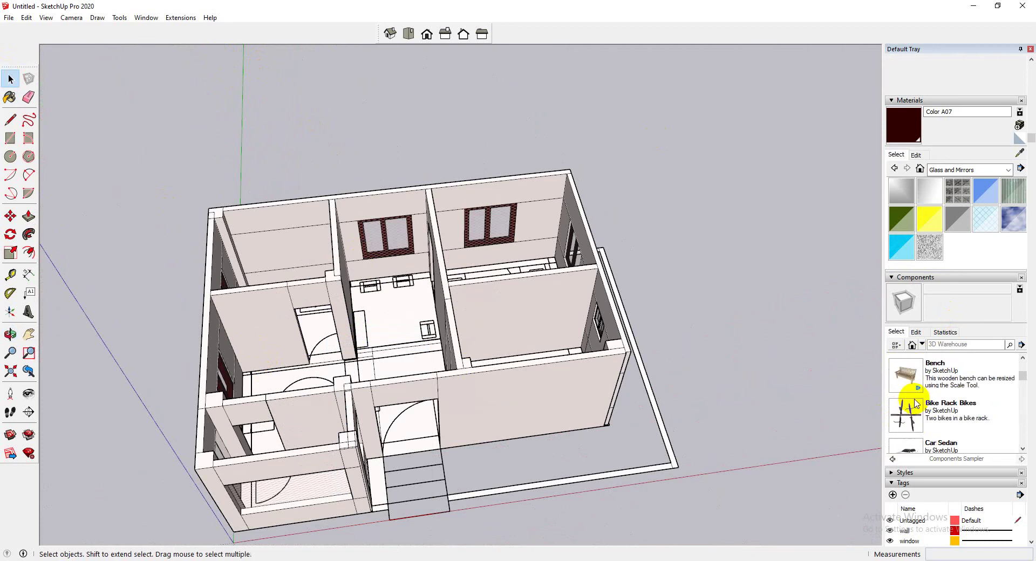
click(908, 380)
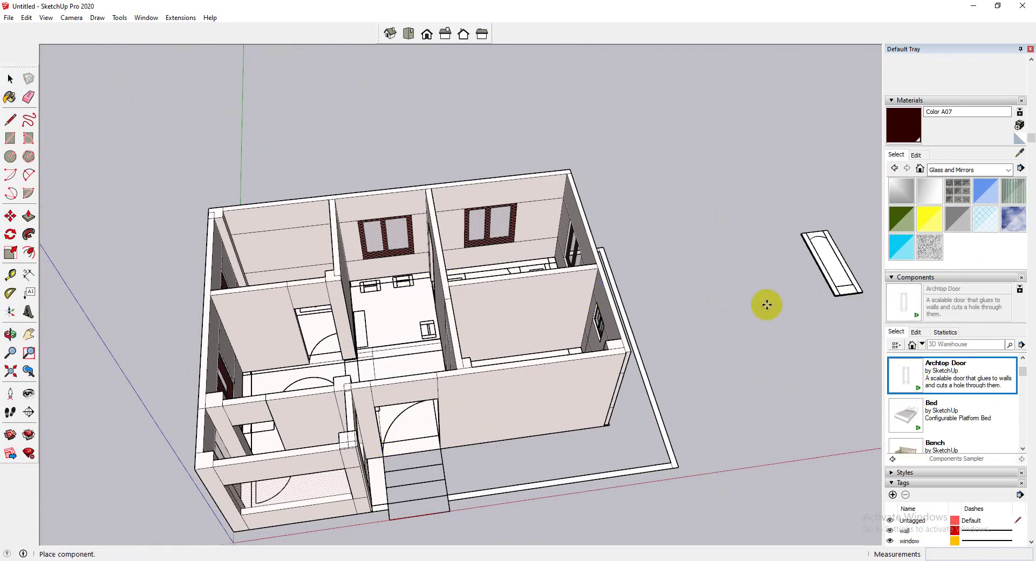
click(9, 79)
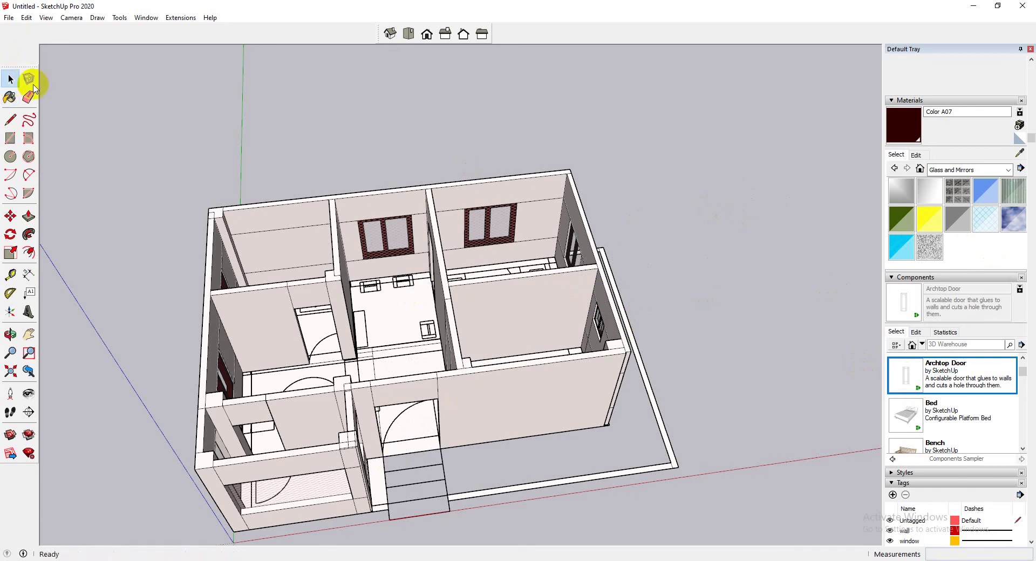
Switch to Chrome, open the 3D Warehouse site in a new tab and search it for "door".
click(307, 560)
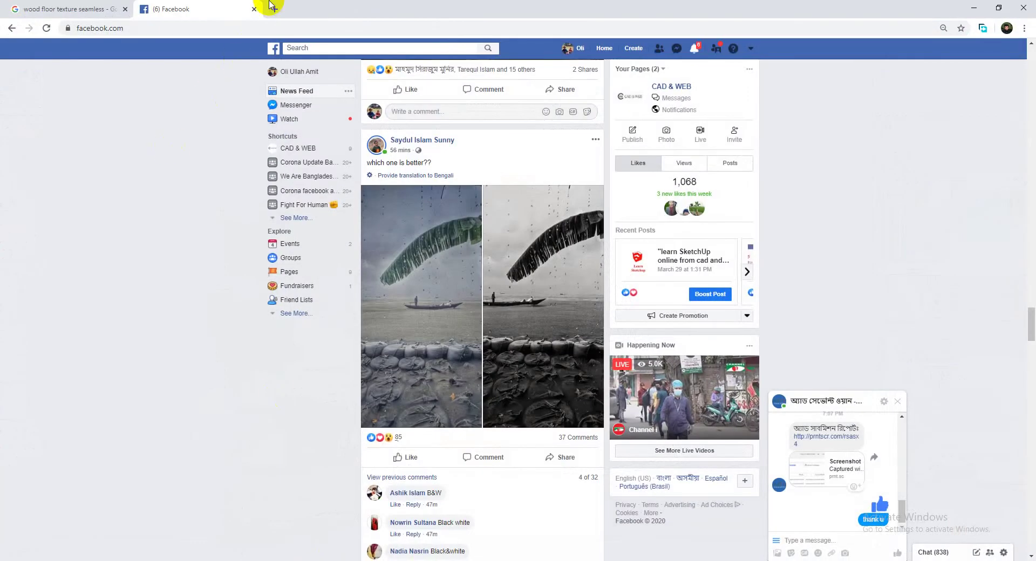
click(273, 9)
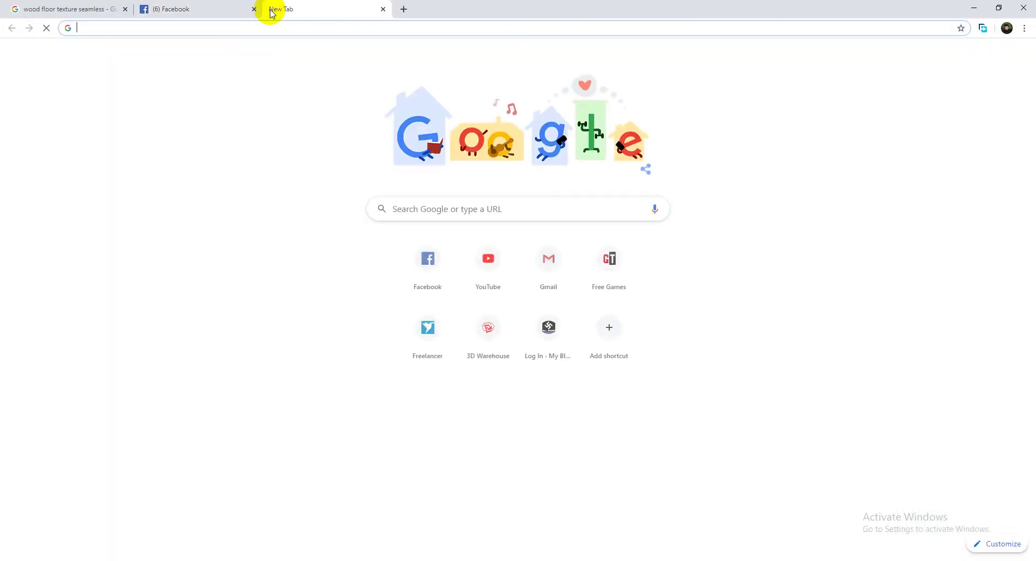
text(3dwarehouse.sketchup.com/?hl=en)
key(Return)
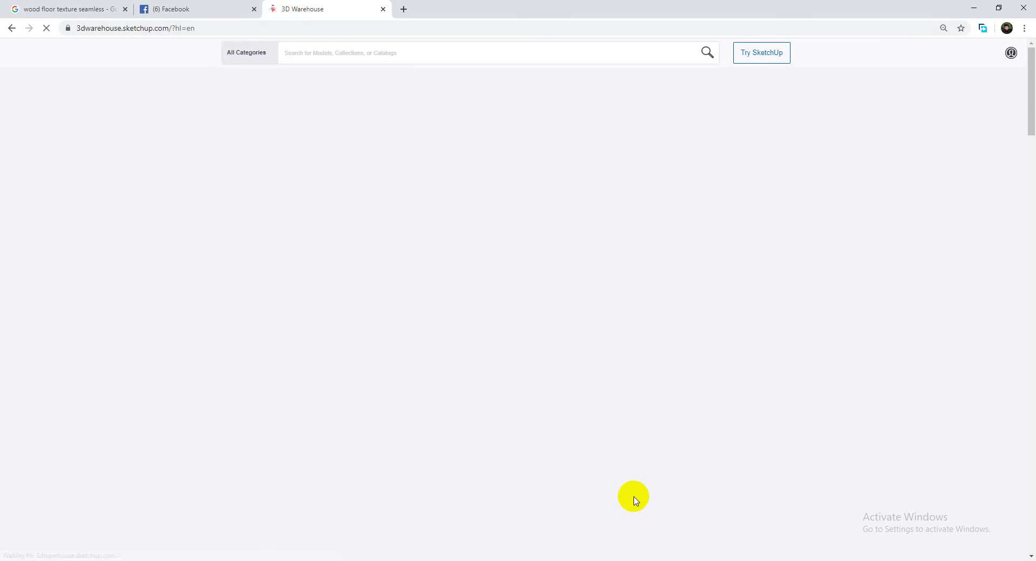
text(door)
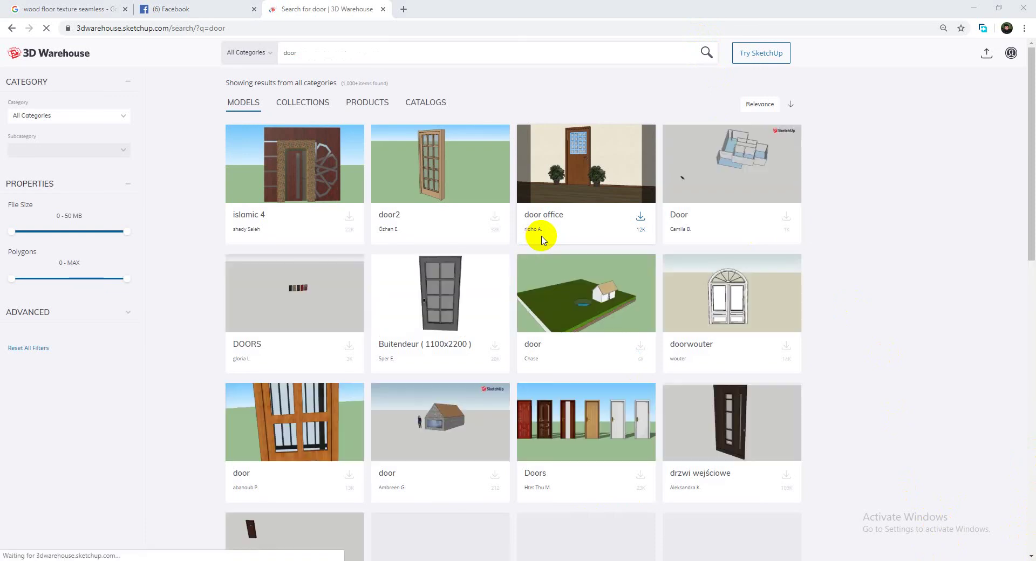
Download the drzwi wejściowe door from the search results as a SketchUp 2020 model through Free Download Manager.
click(494, 217)
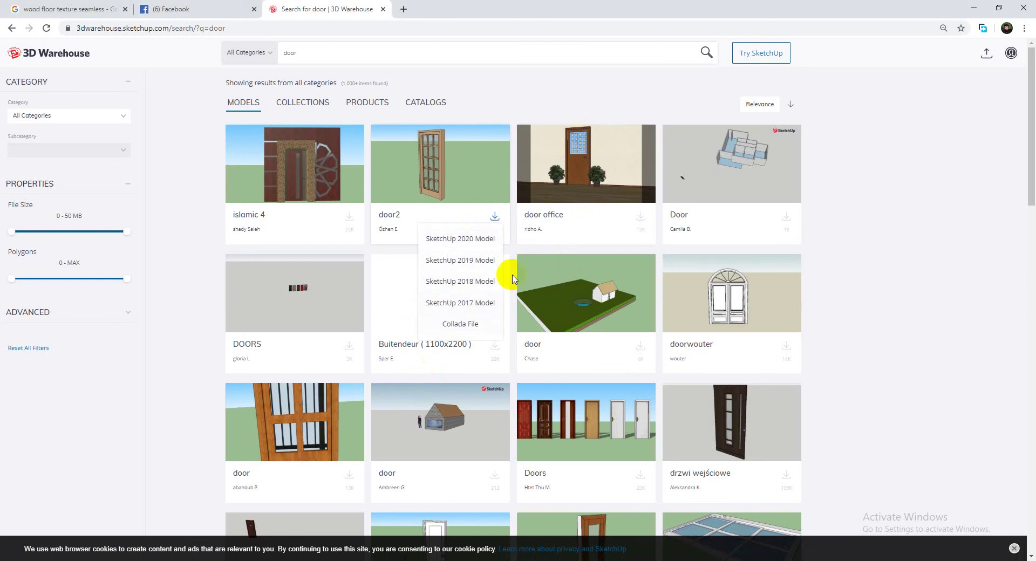
click(487, 245)
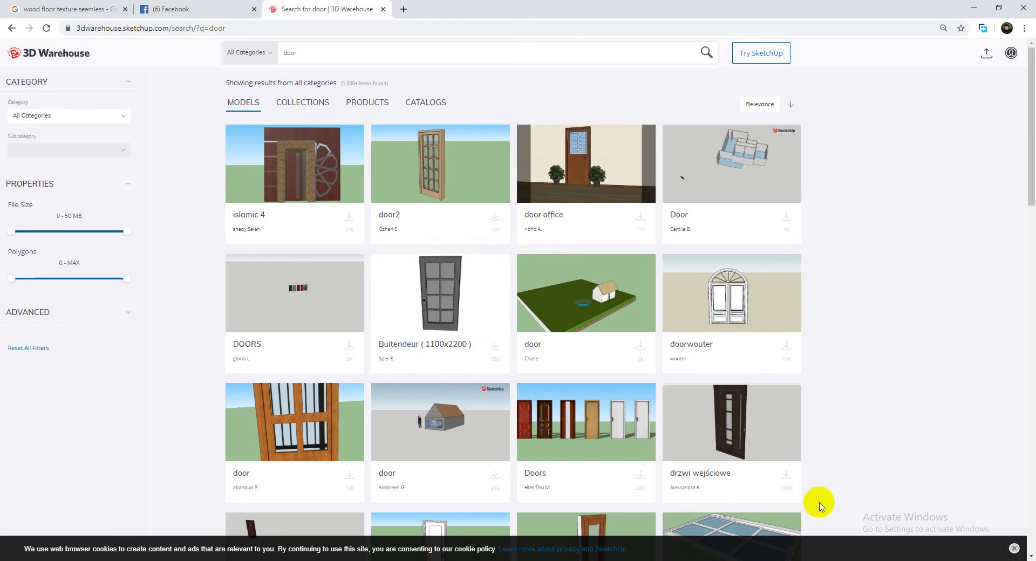
click(786, 476)
click(784, 377)
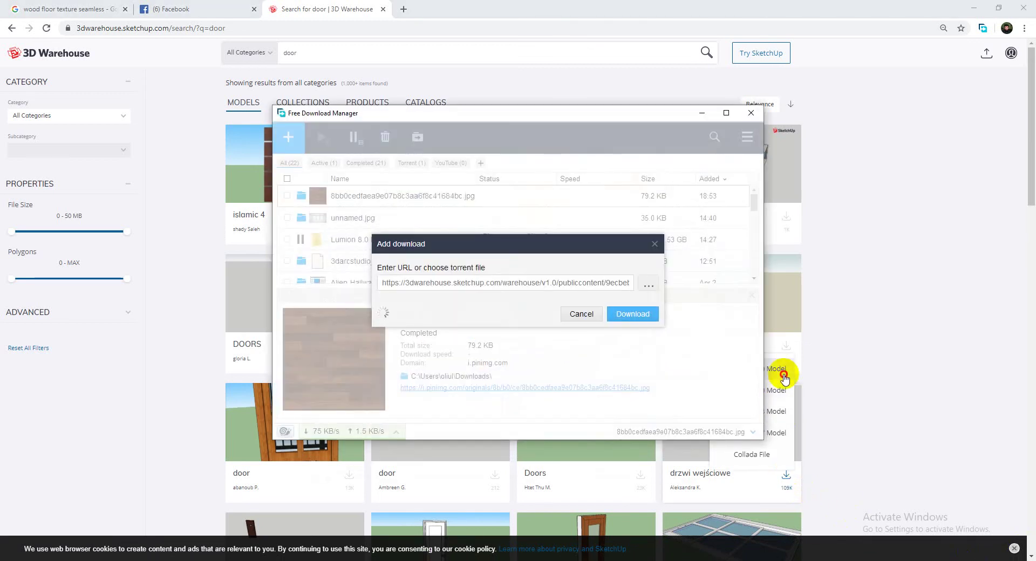
click(784, 375)
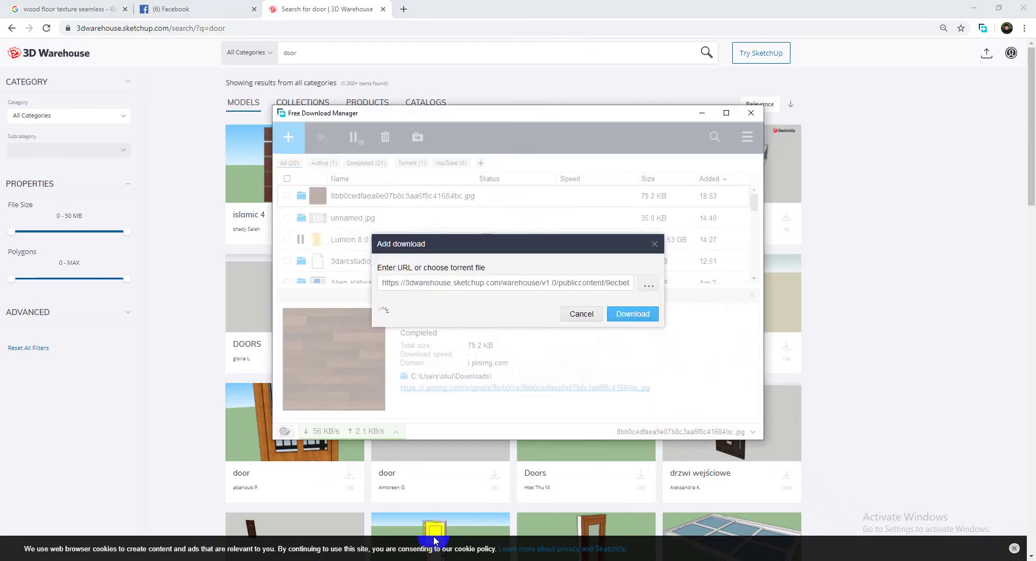
click(642, 316)
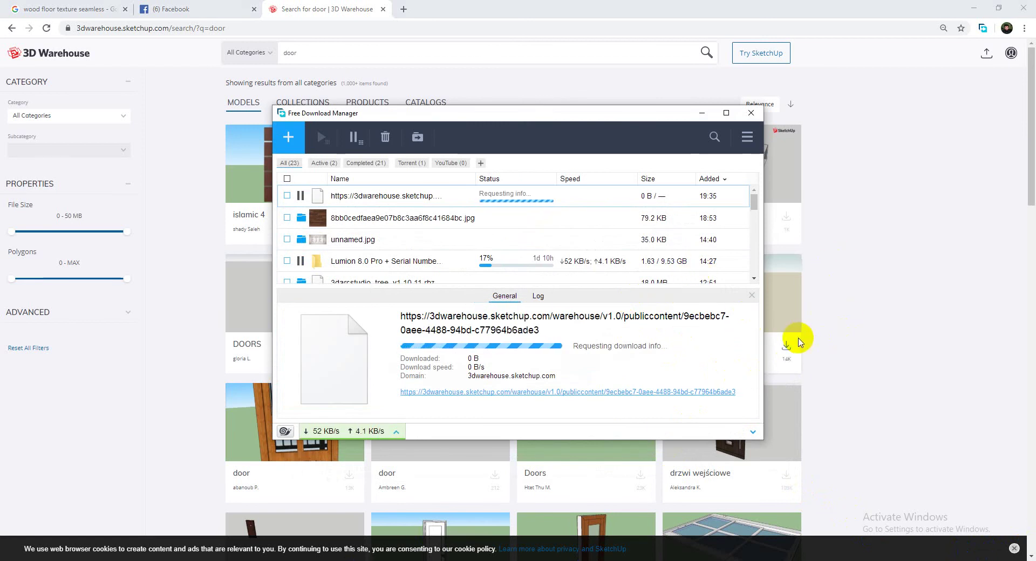
Switch back to SketchUp and begin an import with the file type set to SketchUp Files (*.skp).
click(397, 560)
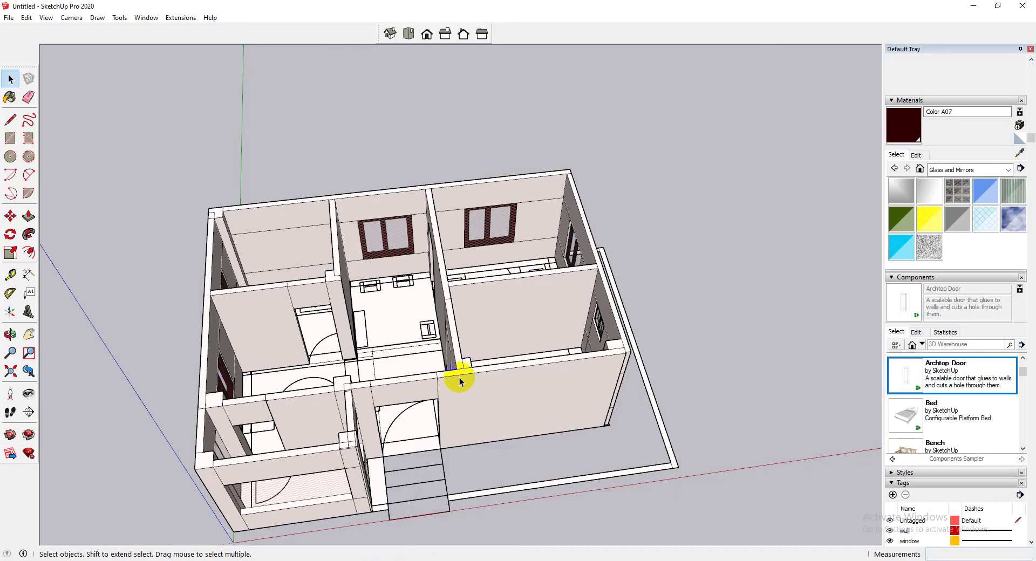
click(9, 23)
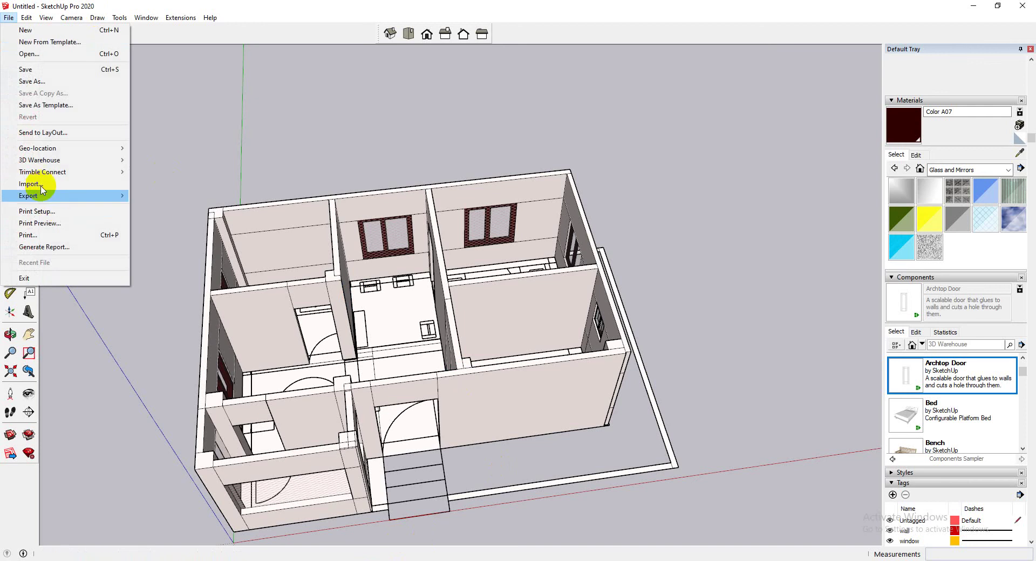
click(612, 354)
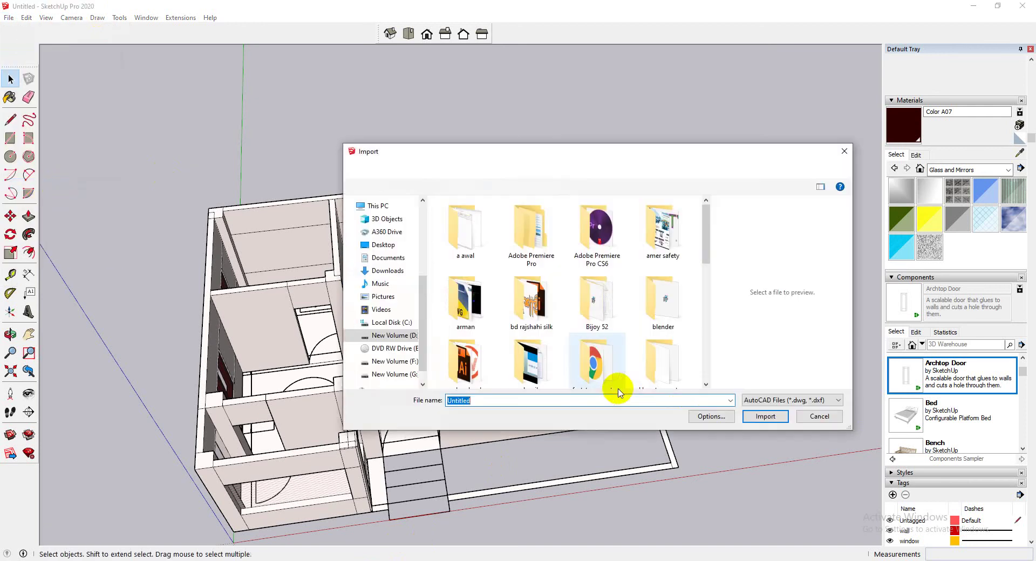
click(799, 400)
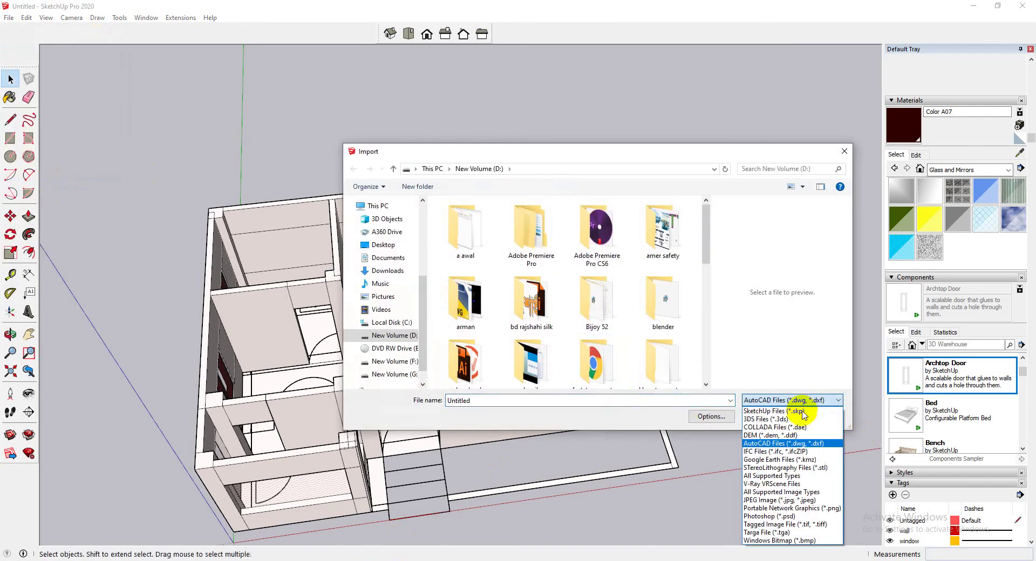
click(796, 417)
click(799, 399)
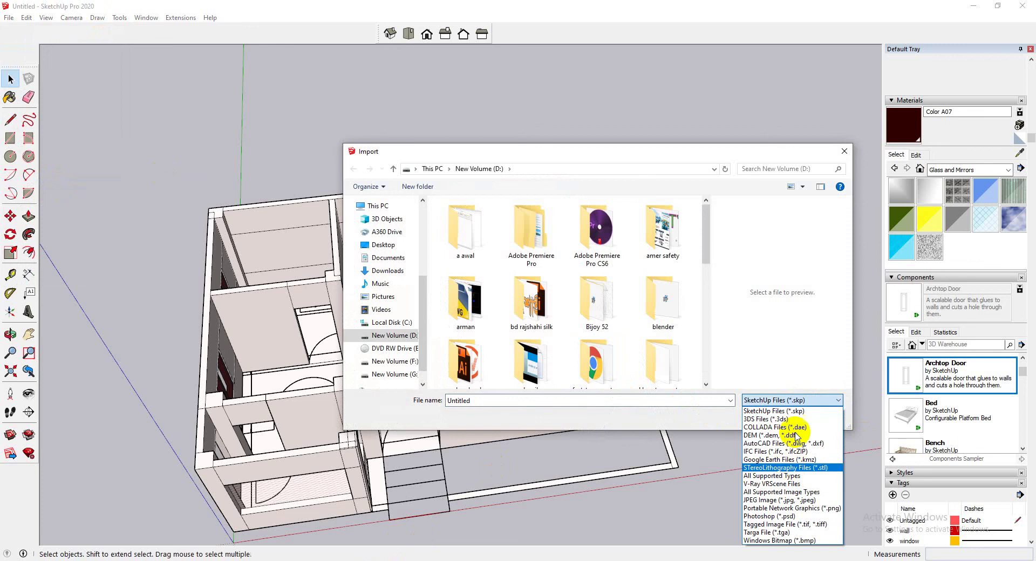
click(795, 417)
Browse the import to the door folder inside sketchup comp on New Volume (F:).
scroll(420, 351, down, 1)
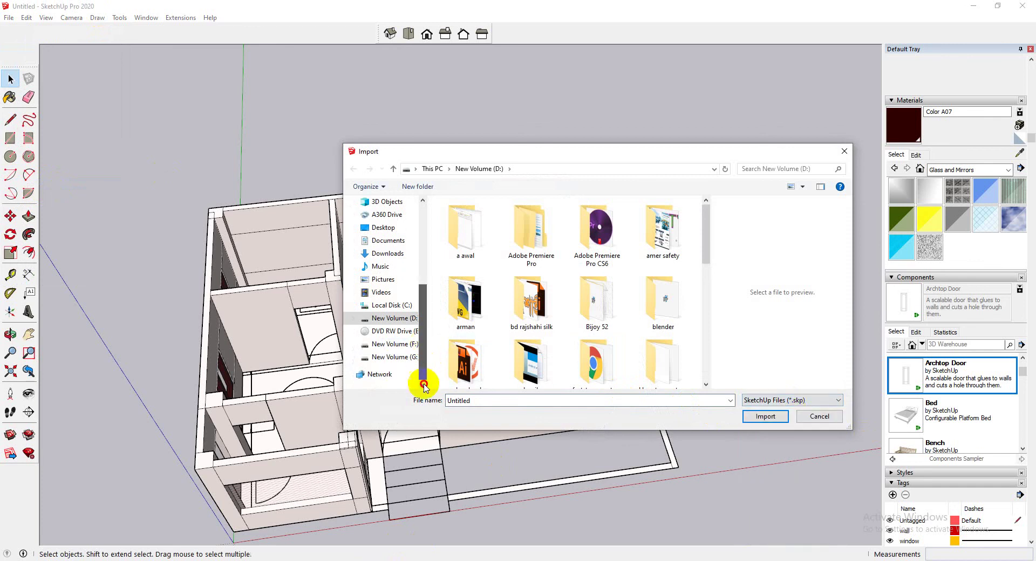
click(404, 357)
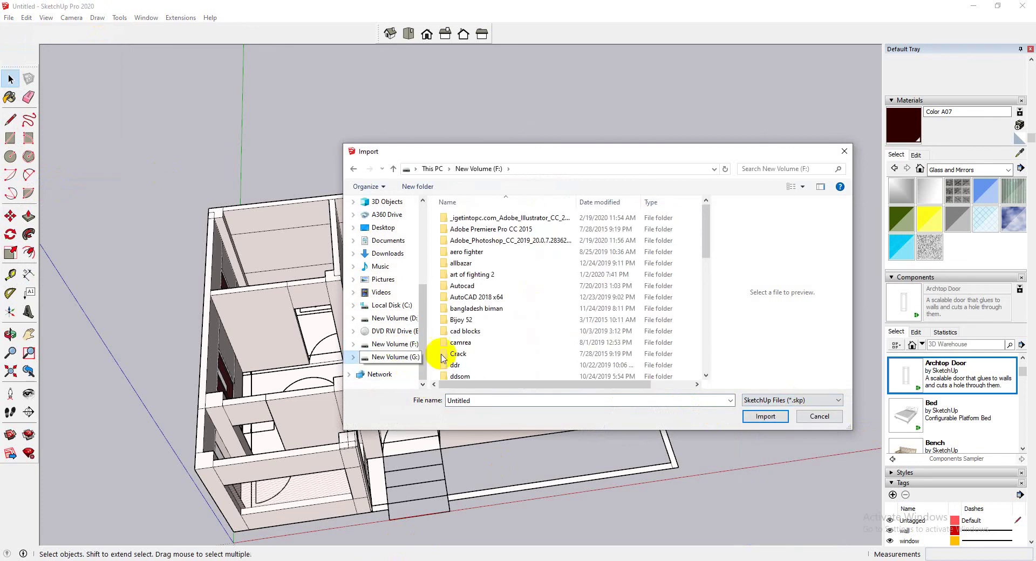
key(c)
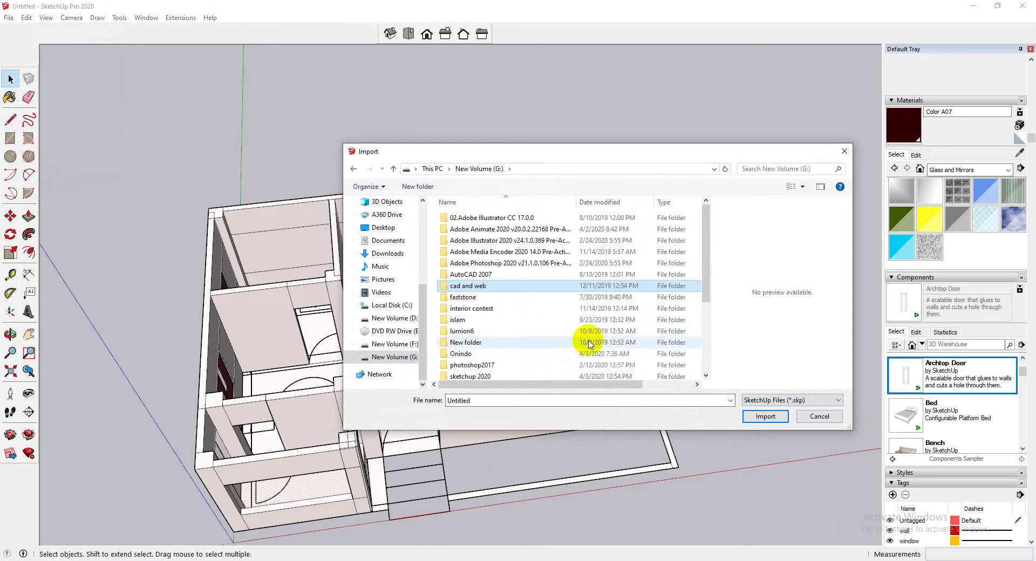
click(392, 345)
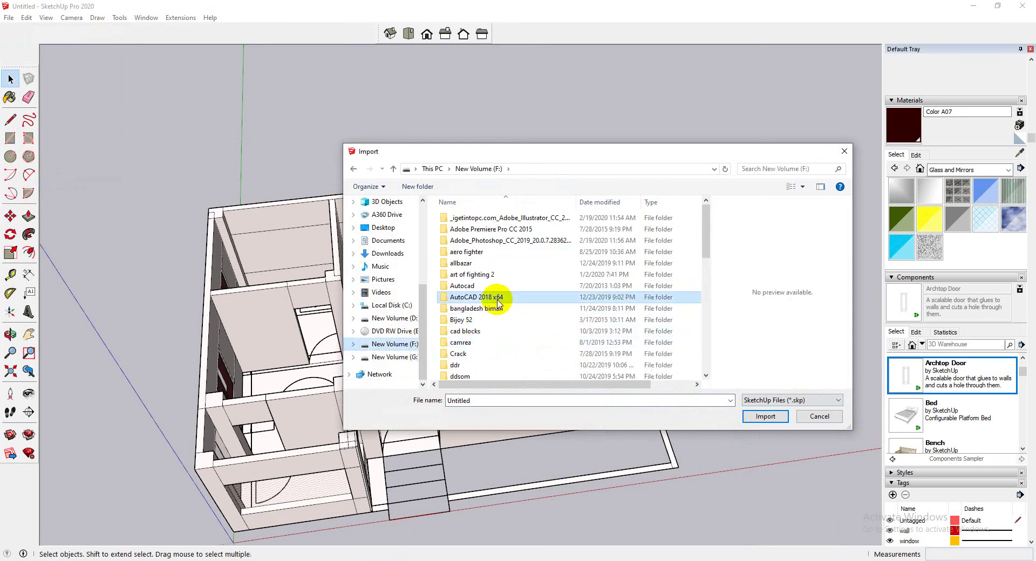
key(s)
key(k)
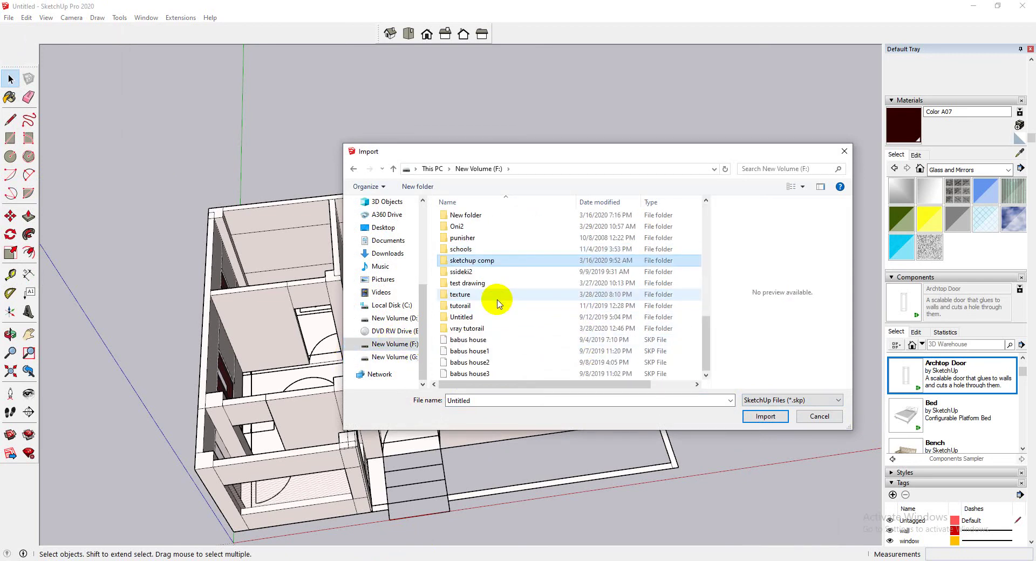
key(Return)
scroll(506, 305, down, 1)
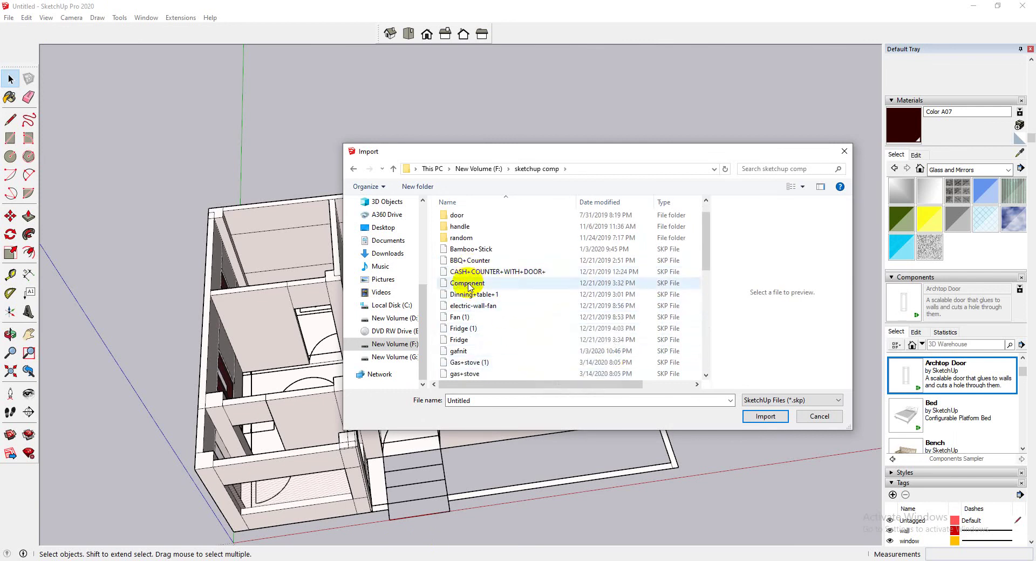
click(475, 217)
double_click(477, 221)
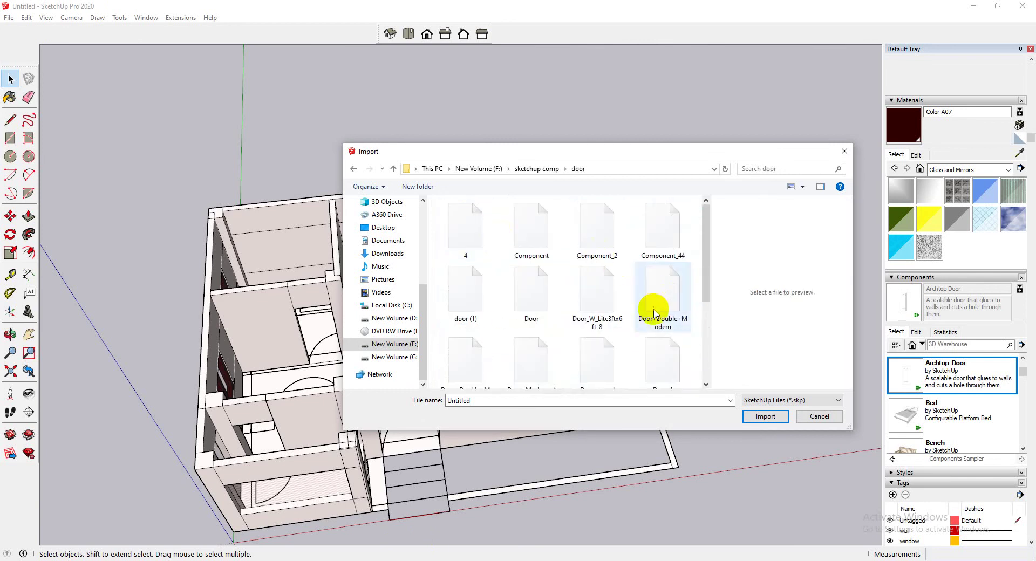
Import the Door+wood file and place the door over the entrance steps in front of the main doorway.
click(524, 310)
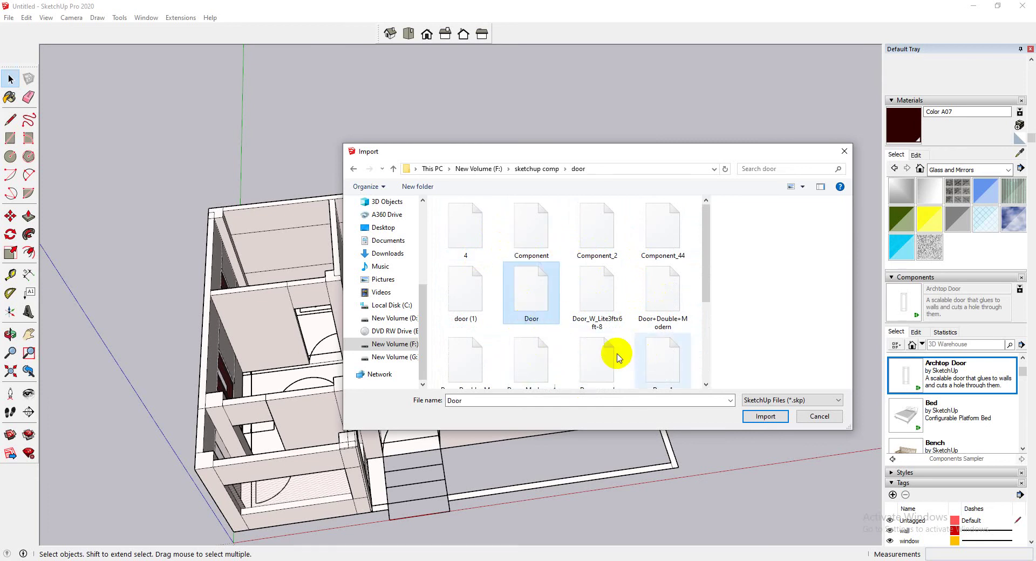
click(597, 324)
scroll(607, 341, down, 1)
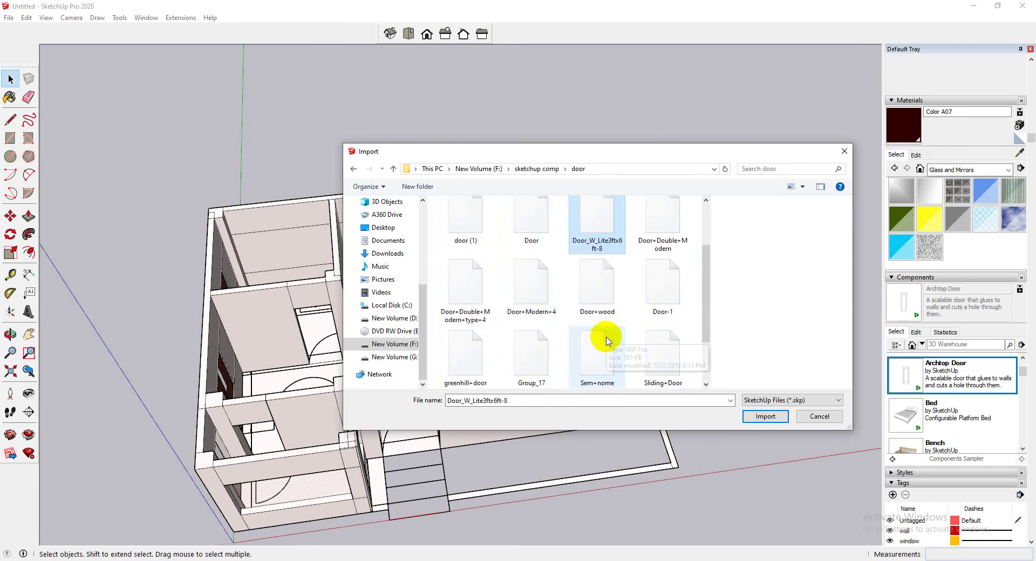
double_click(585, 299)
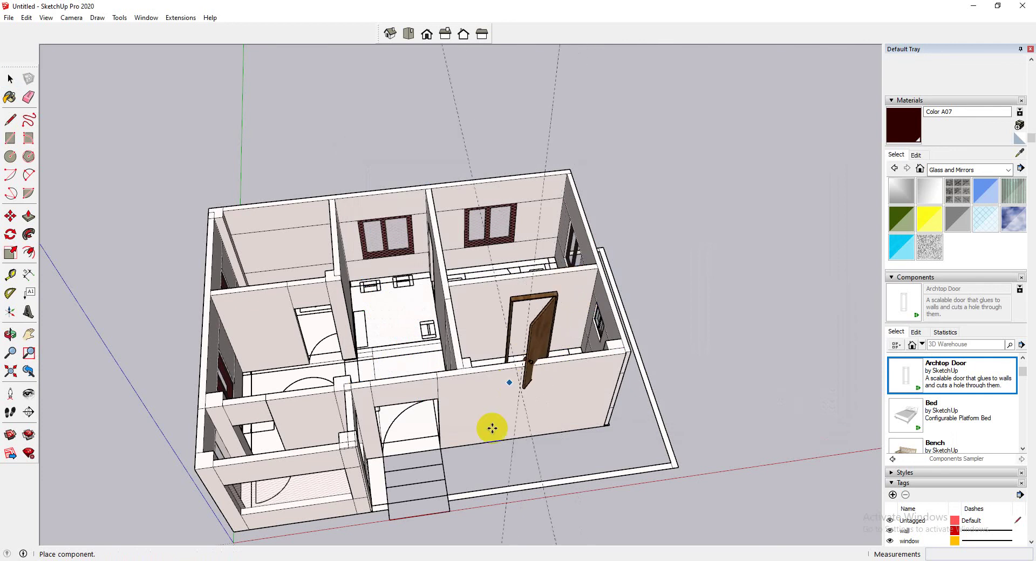
click(425, 499)
Open the placed wooden door component for editing and select its ajar door leaf.
scroll(451, 489, up, 5)
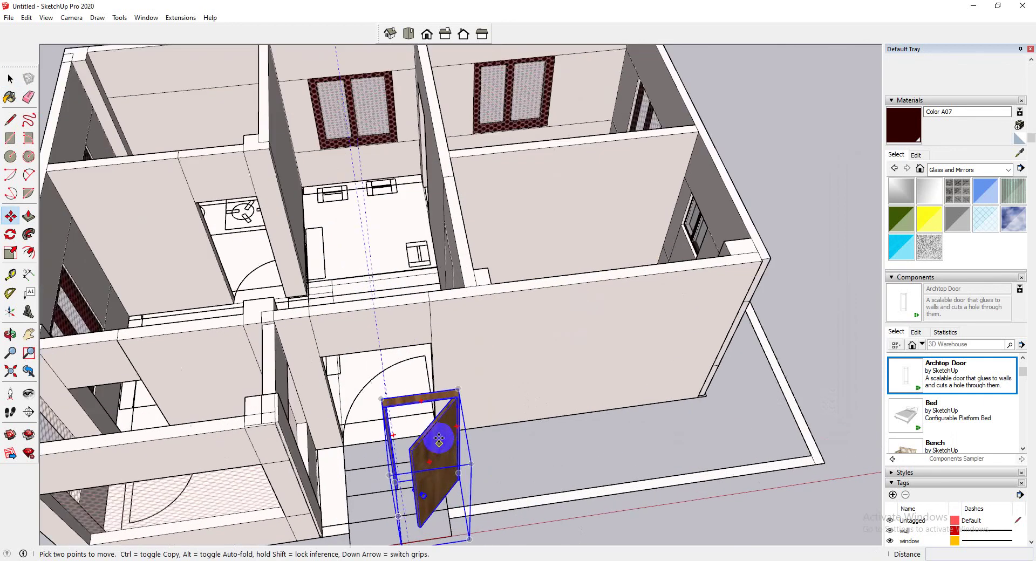
click(10, 77)
click(431, 452)
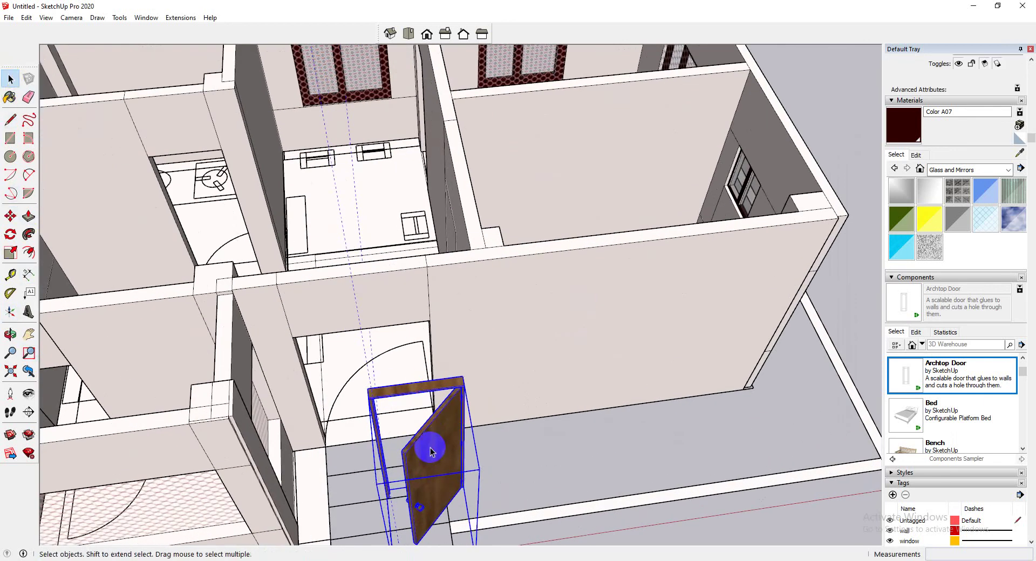
double_click(430, 447)
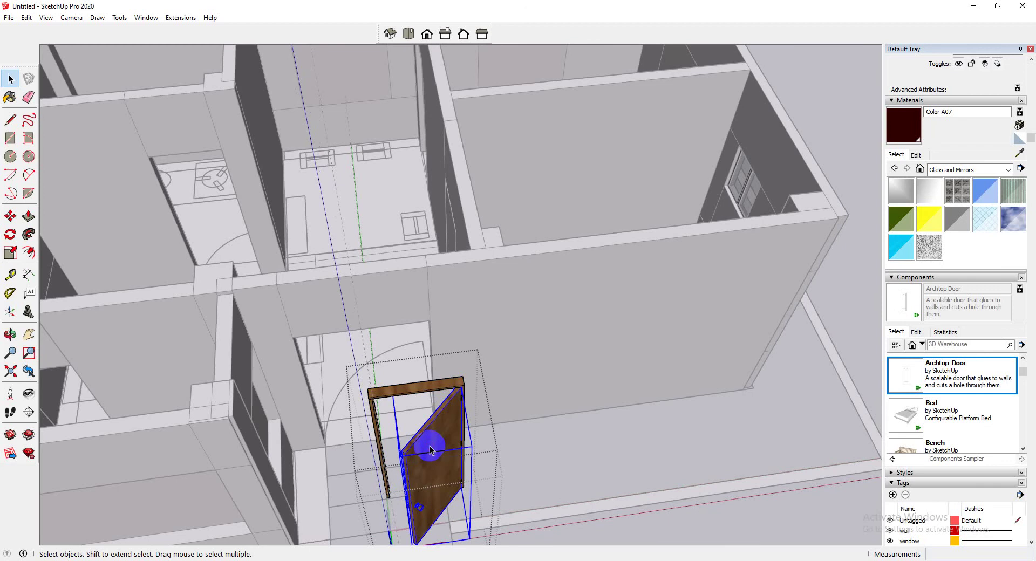
Rotate the door leaf about 45 degrees around its hinge corner to close it in the frame, and accept the pending Component.skp download.
click(10, 234)
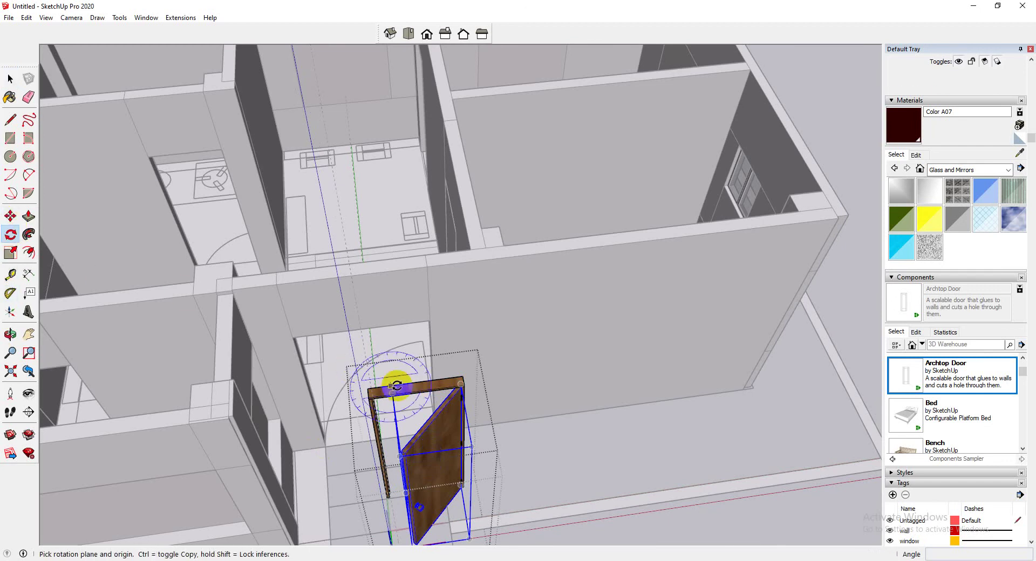
scroll(457, 389, up, 2)
middle_drag(457, 389, 459, 432)
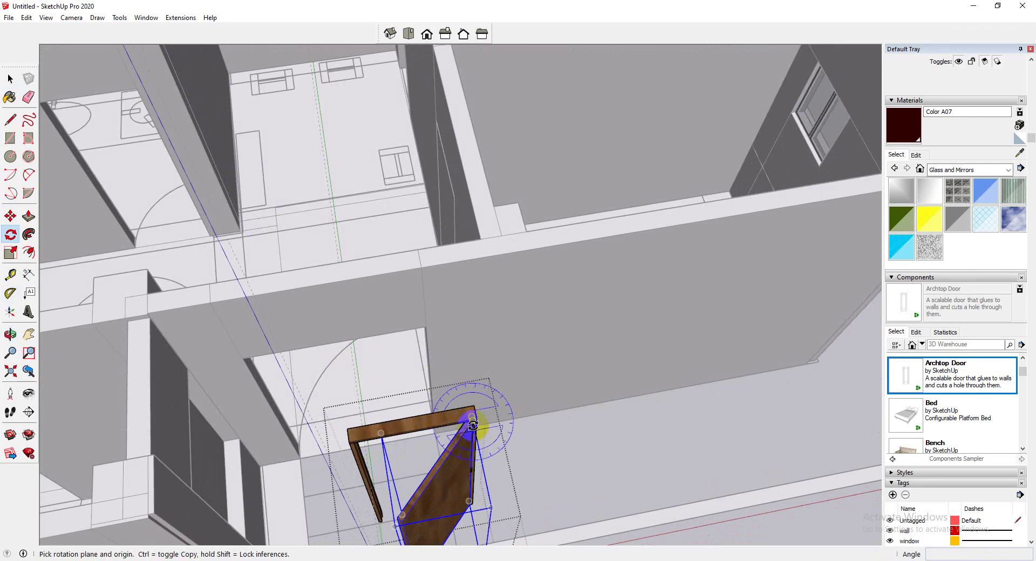
click(471, 421)
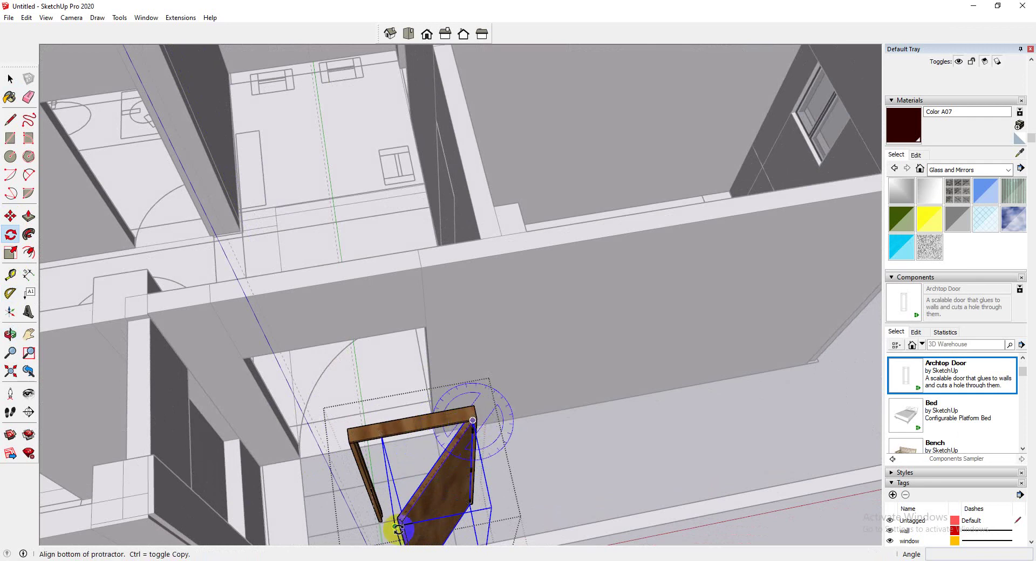
click(402, 522)
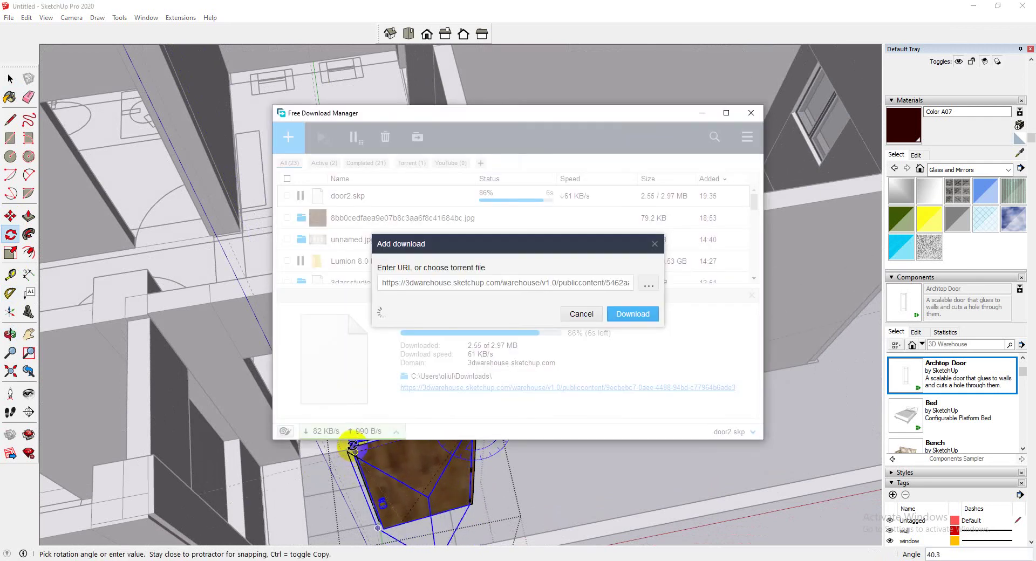
scroll(351, 444, down, 2)
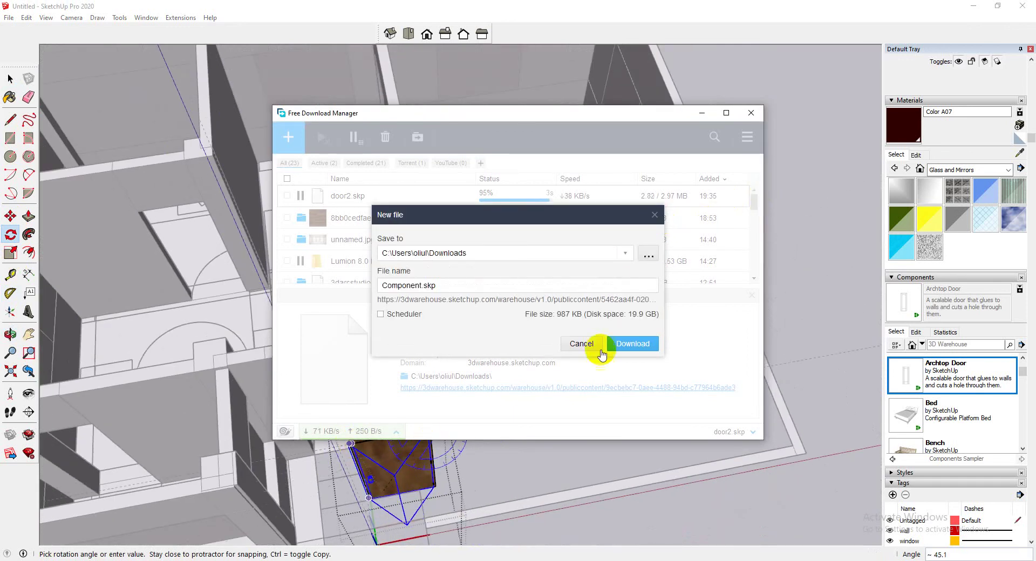
click(620, 347)
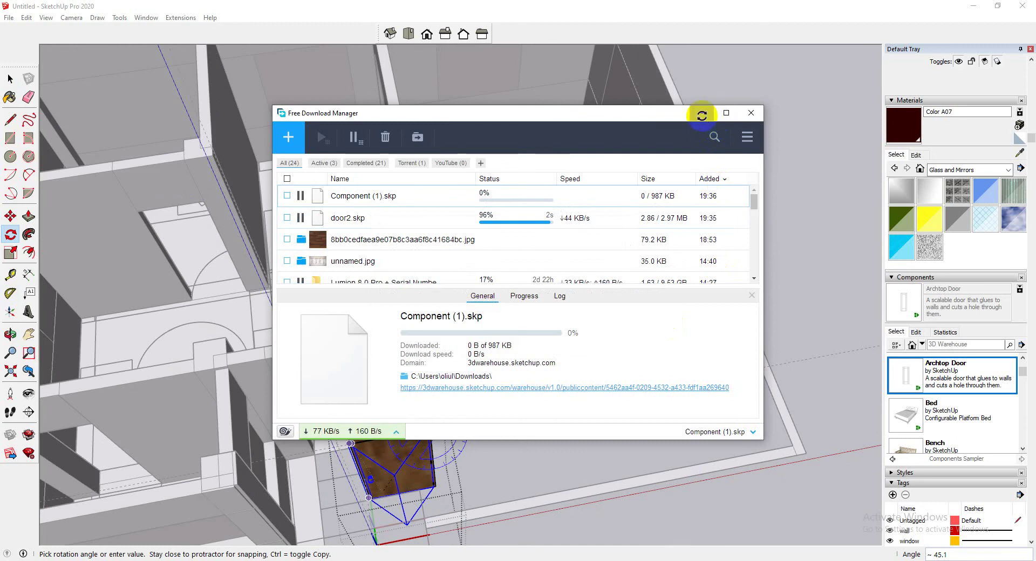
click(702, 114)
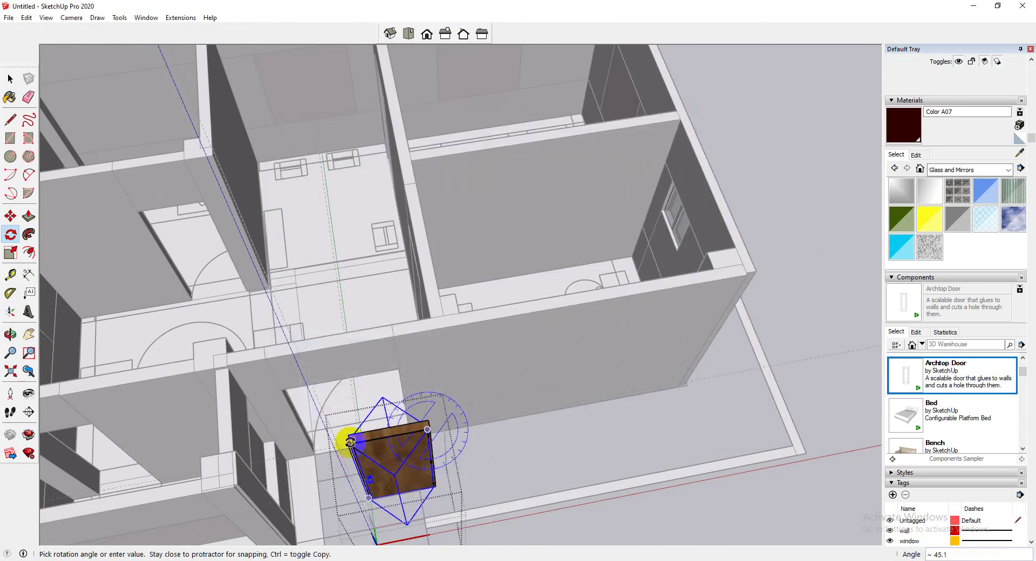
click(350, 442)
click(10, 79)
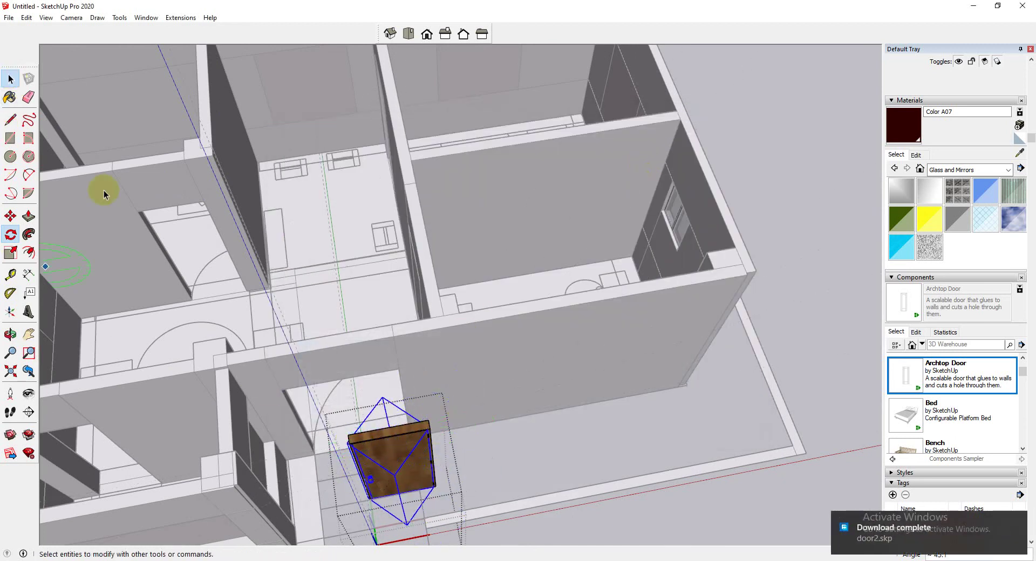
Select the closed door inside the component and sample its Wood_Floor material from the leaf.
scroll(542, 477, down, 3)
scroll(419, 470, up, 6)
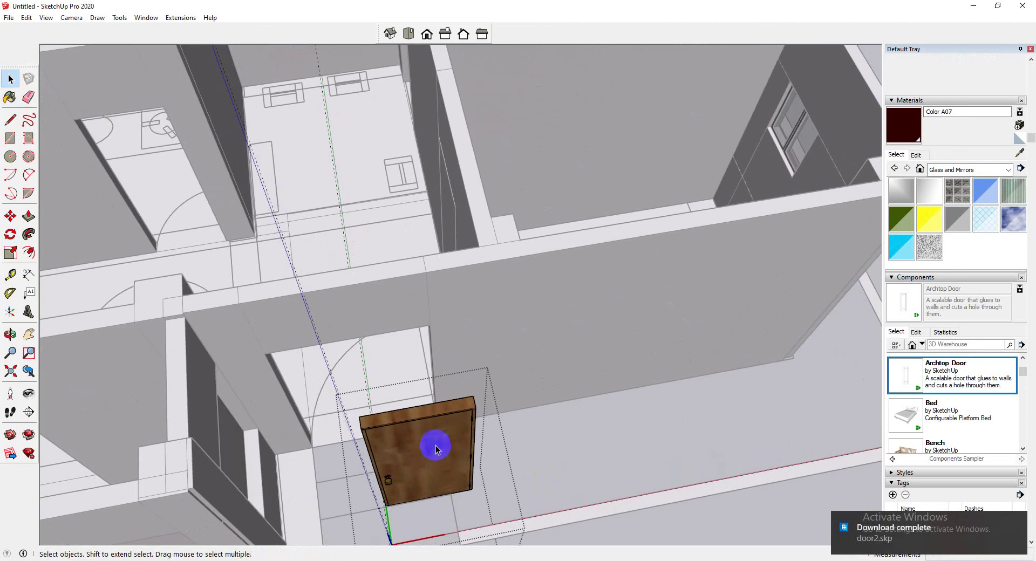
click(456, 429)
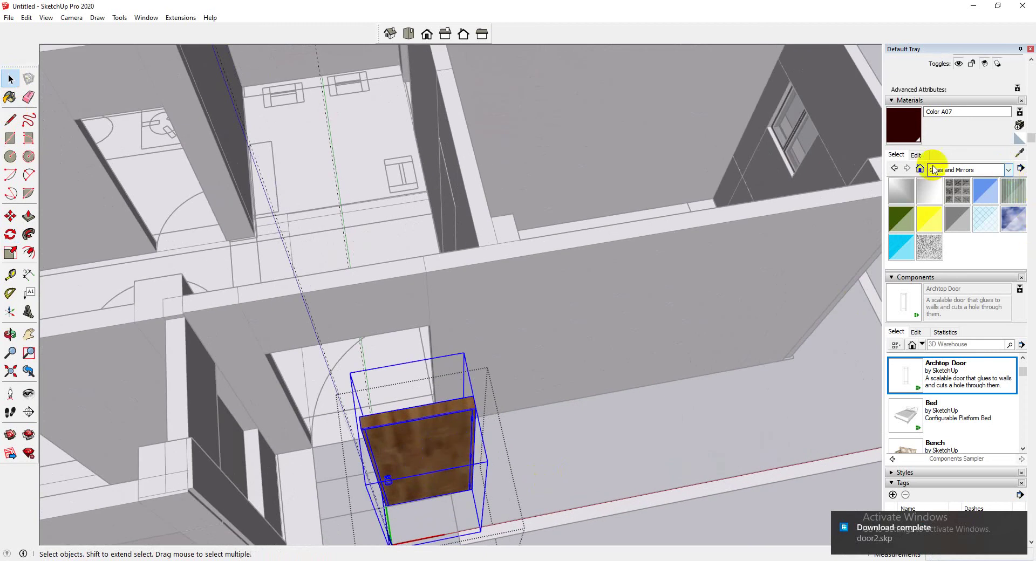
click(1018, 155)
click(428, 432)
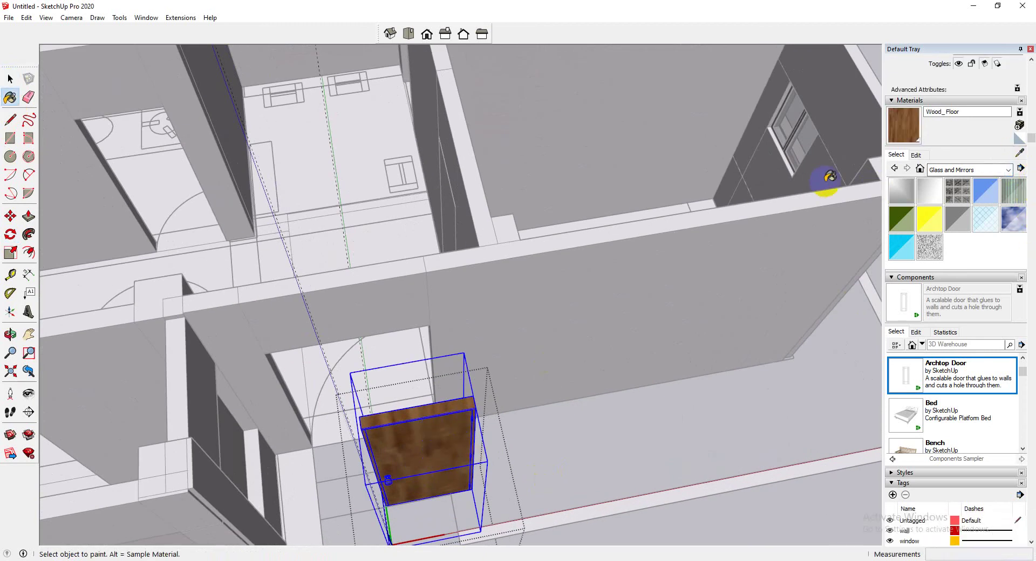
Replace the Wood_Floor texture image with the reddish-brown 240_F_296500796 file from the texture\wood folder on New Volume (F:).
click(915, 155)
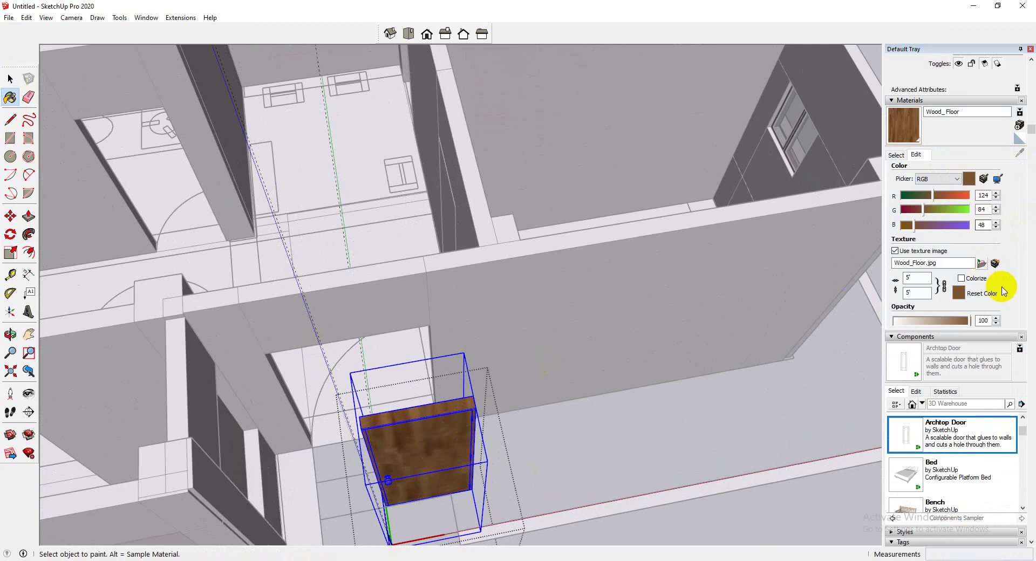
click(981, 264)
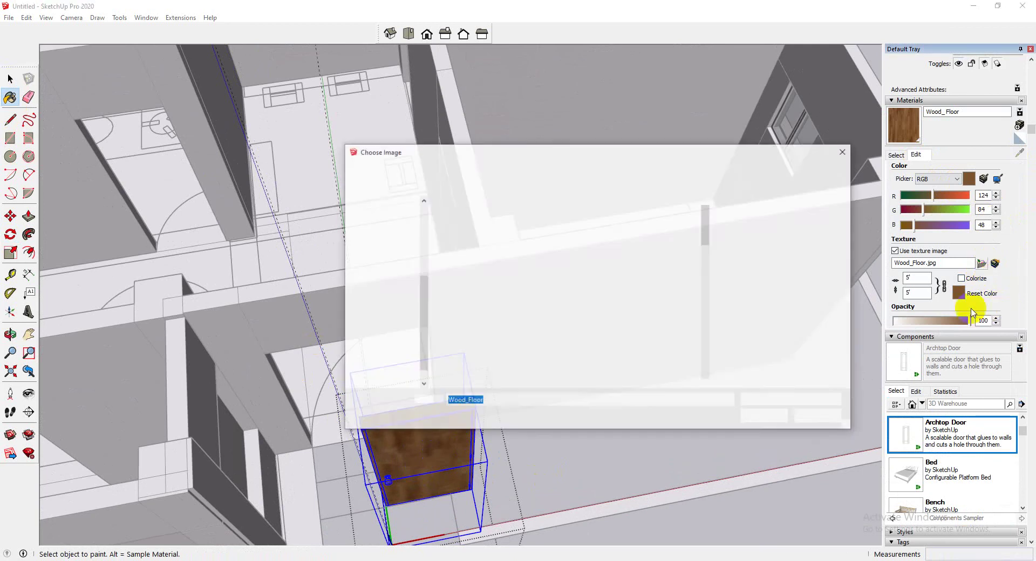
click(814, 411)
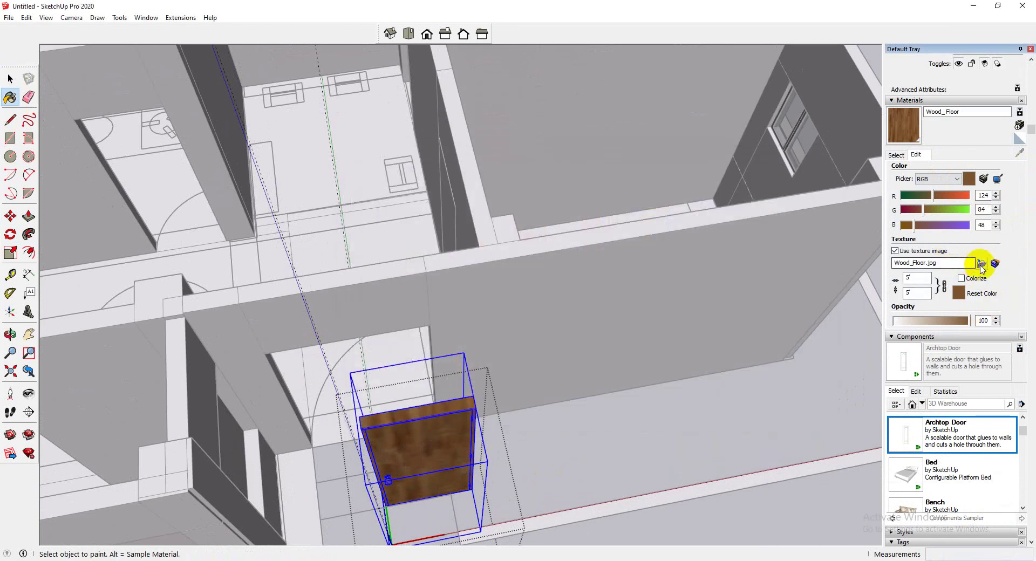
click(981, 263)
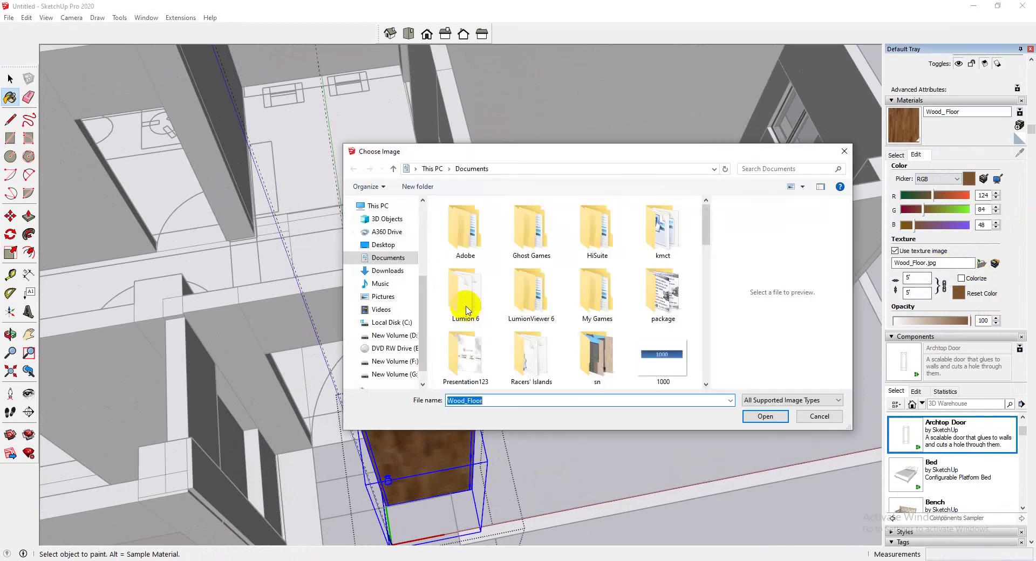
click(403, 361)
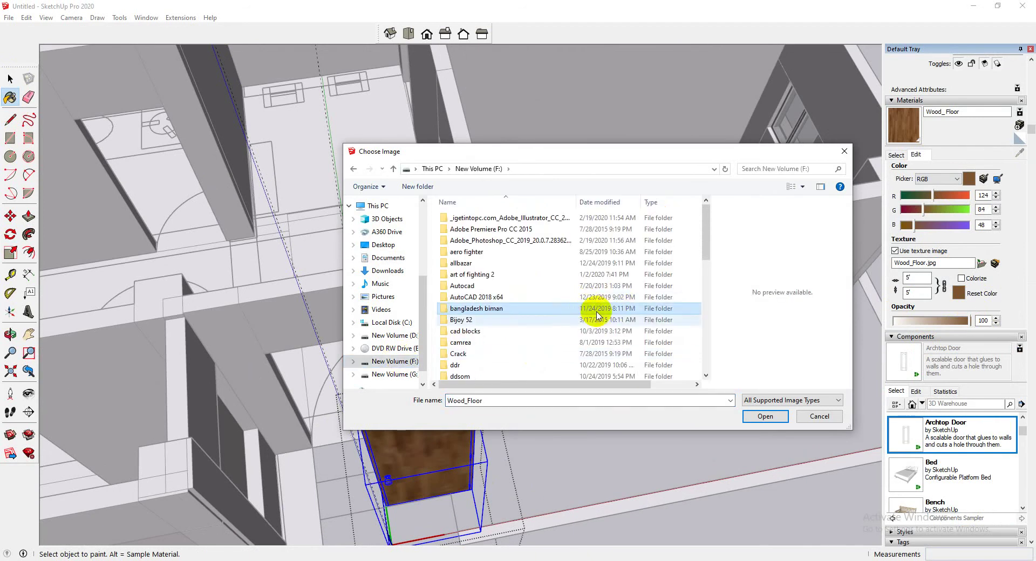
scroll(597, 315, down, 4)
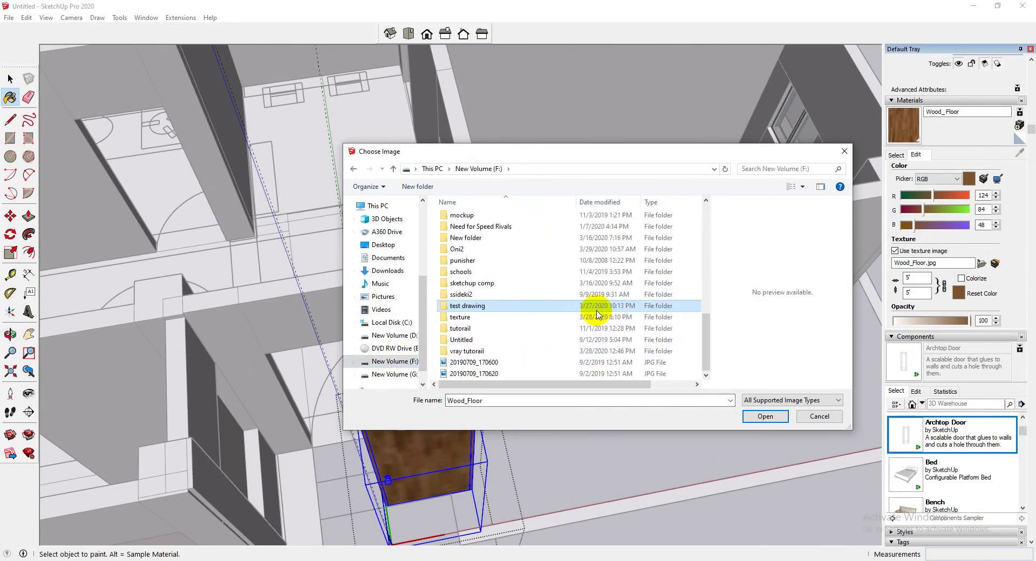
double_click(499, 317)
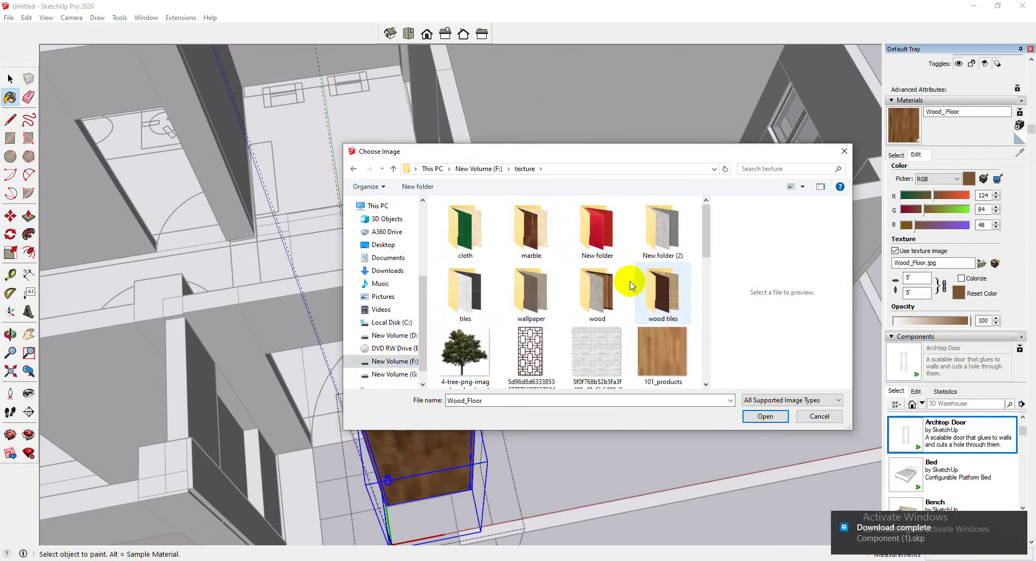
double_click(610, 283)
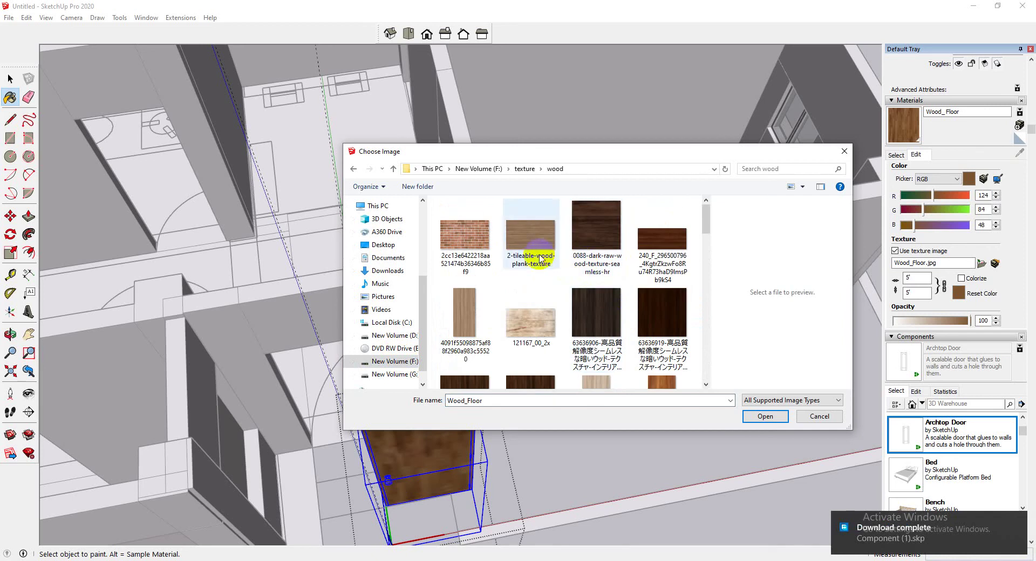
click(671, 247)
double_click(670, 247)
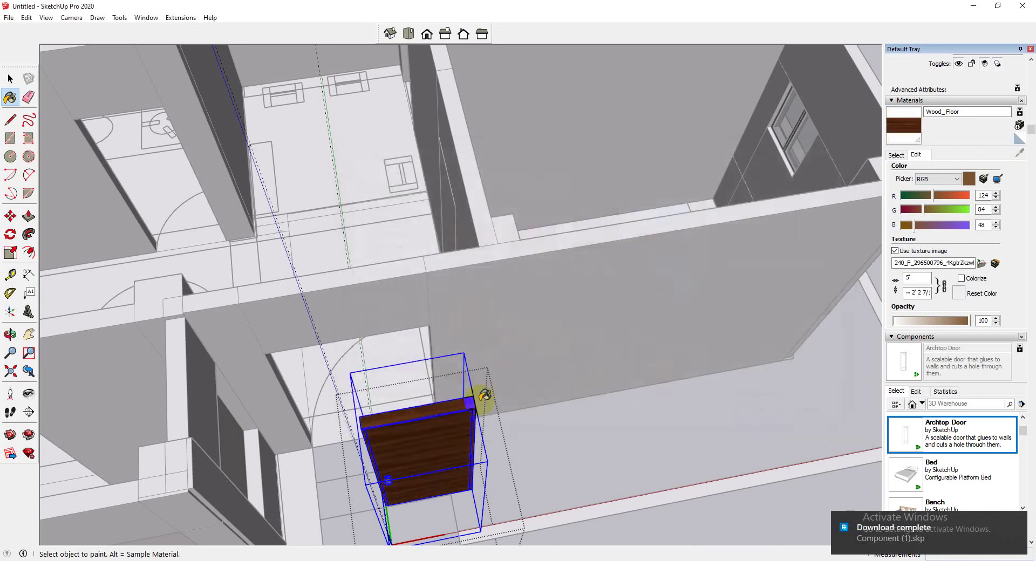
Open the nested door leaf group for editing and select its front face.
scroll(398, 479, up, 10)
scroll(449, 335, down, 5)
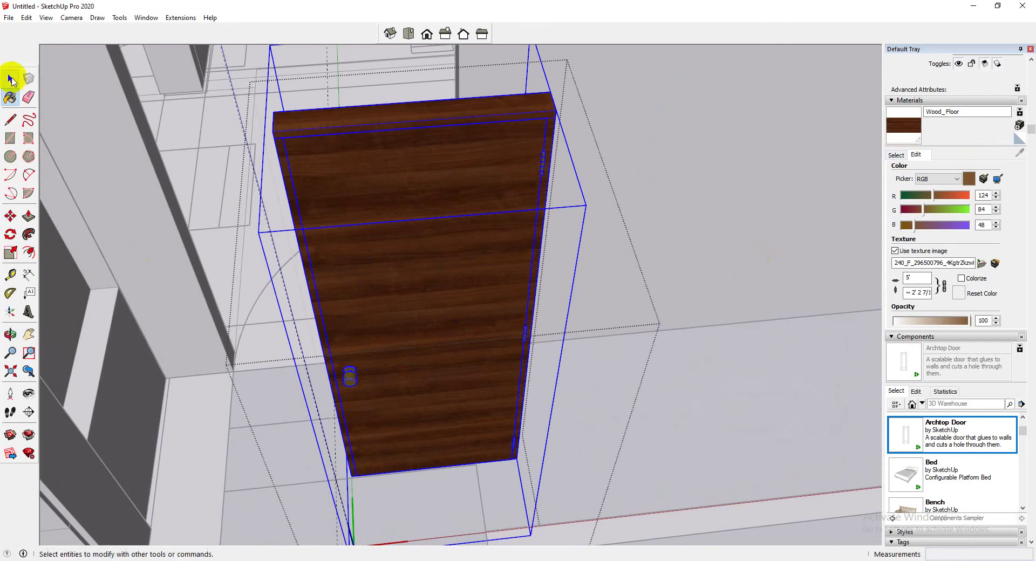
click(11, 80)
double_click(449, 230)
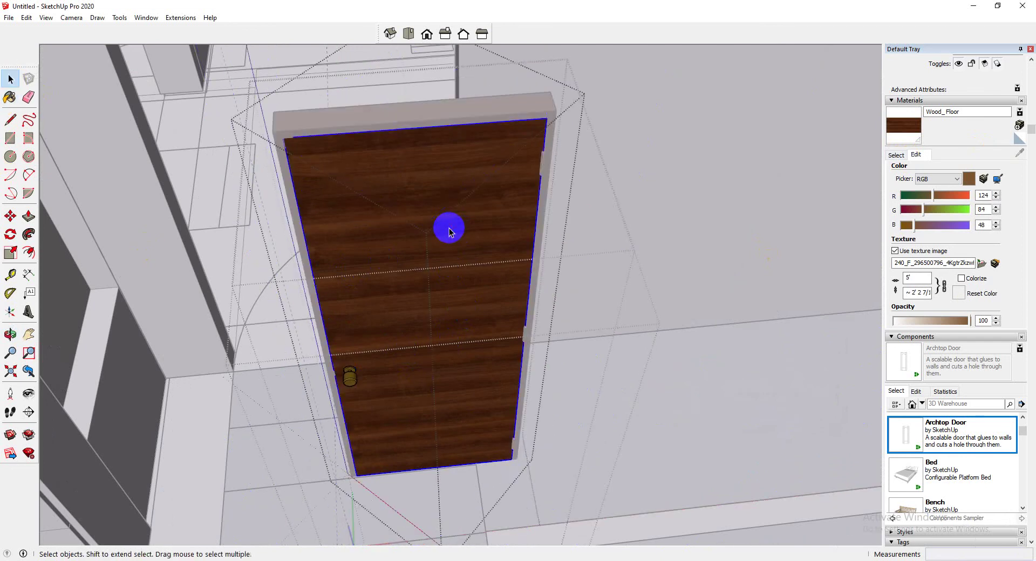
right_click(450, 229)
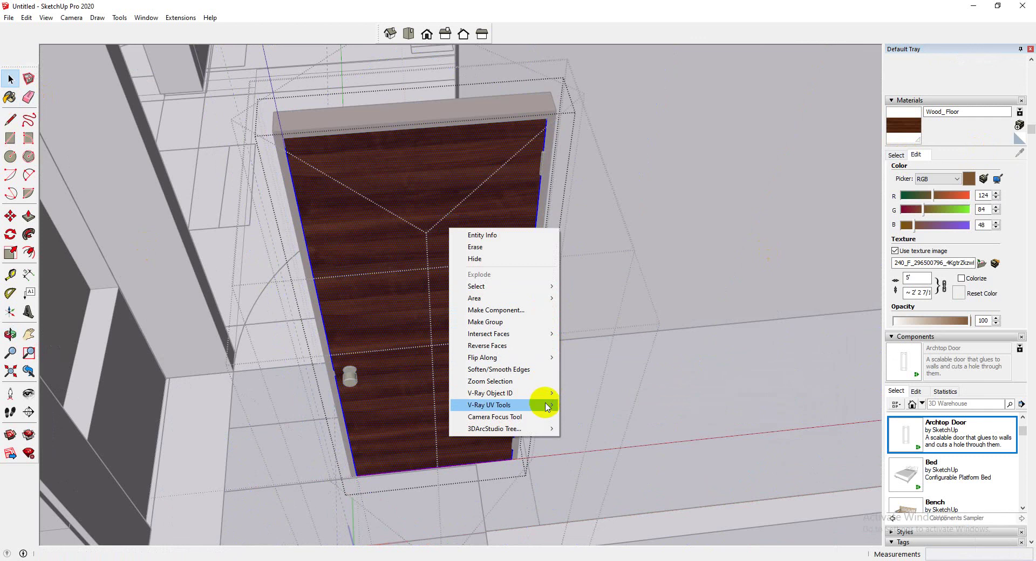
click(357, 292)
Reposition the front face's texture by turning it with the green pin to the door's upper corner, so the wood grain runs vertically.
right_click(371, 292)
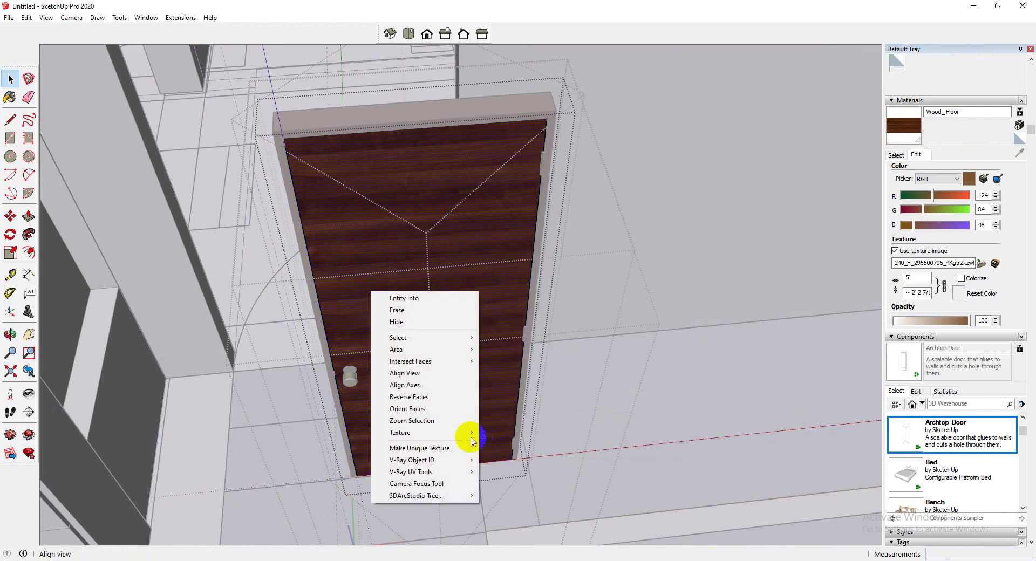
mouse_move(467, 433)
click(501, 432)
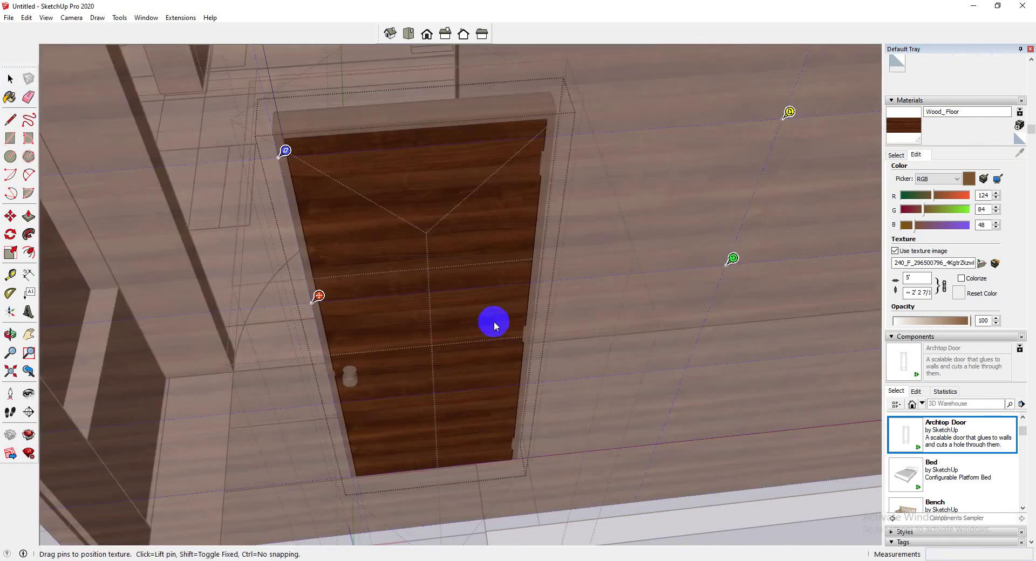
drag(732, 258, 282, 125)
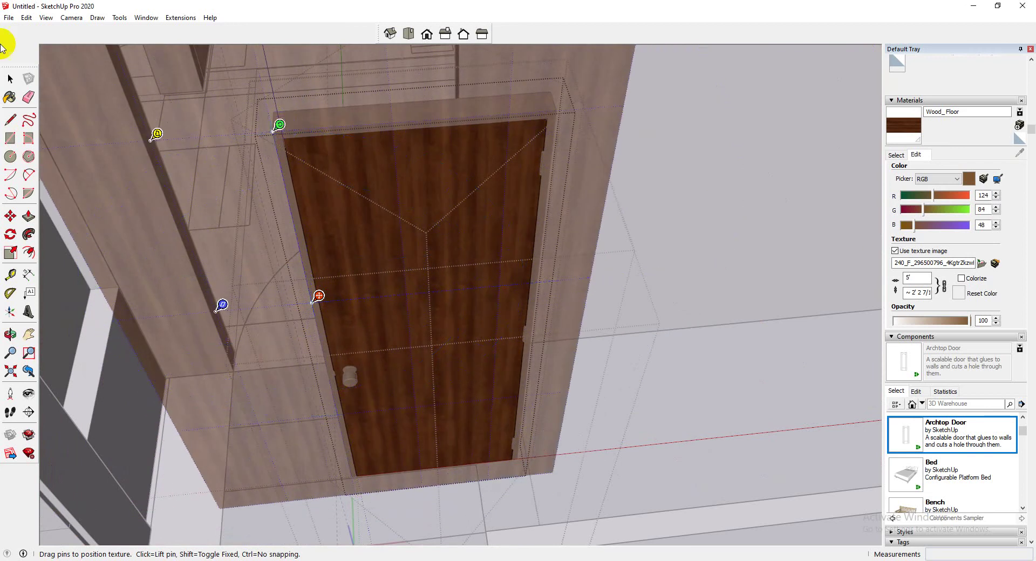
click(10, 79)
scroll(585, 244, down, 3)
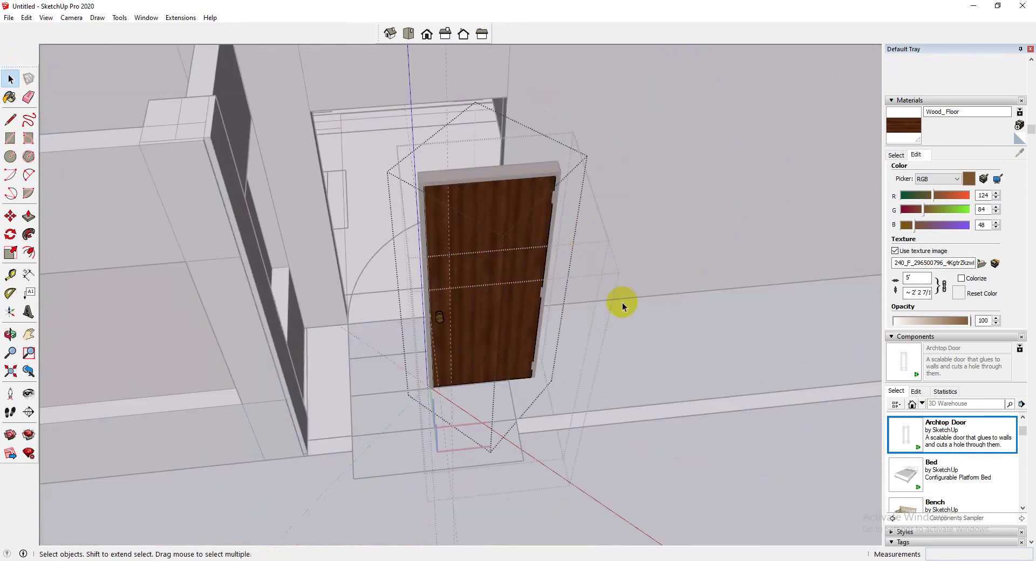
Select the whole door and move it about 19' 4" from the entrance steps to the partition-wall opening at the back of the middle room.
middle_drag(621, 307, 512, 300)
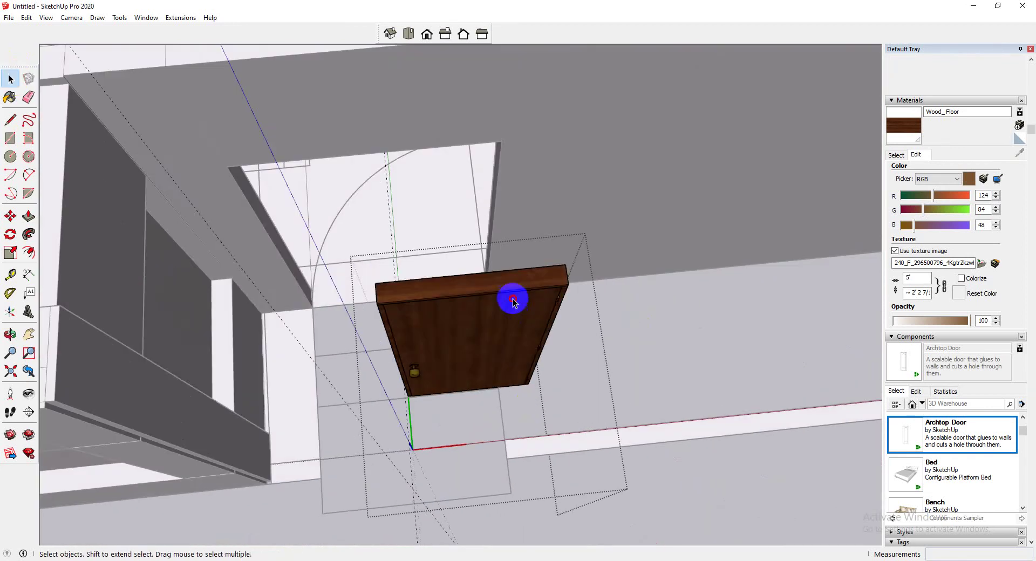
click(512, 299)
scroll(523, 304, down, 2)
click(10, 216)
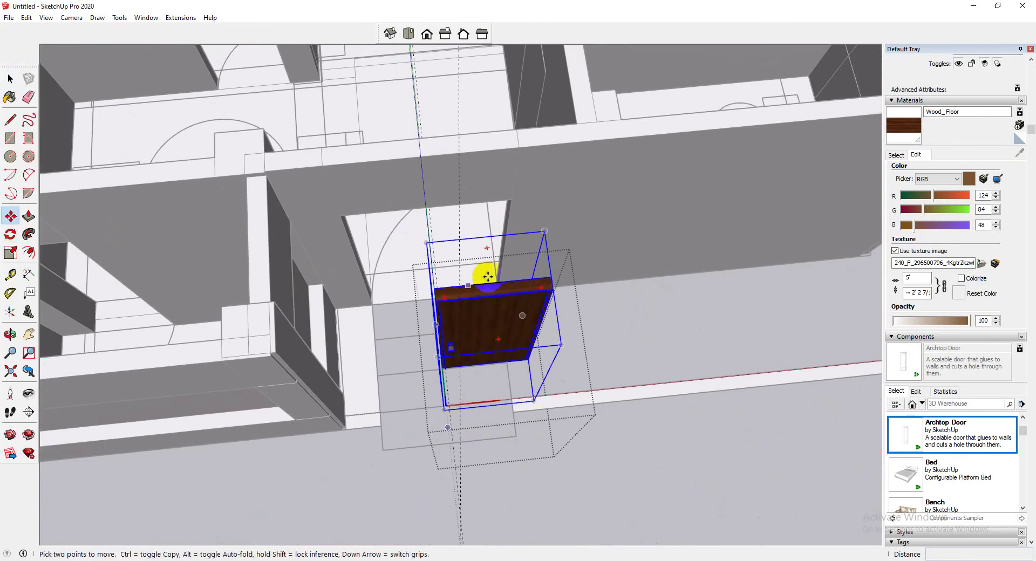
click(548, 289)
scroll(547, 289, down, 10)
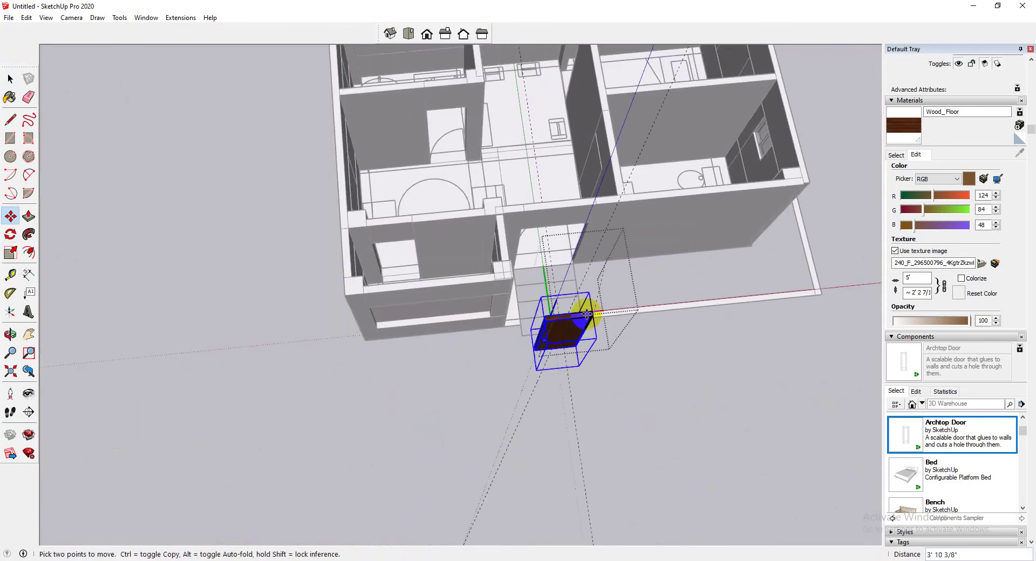
scroll(583, 136, up, 5)
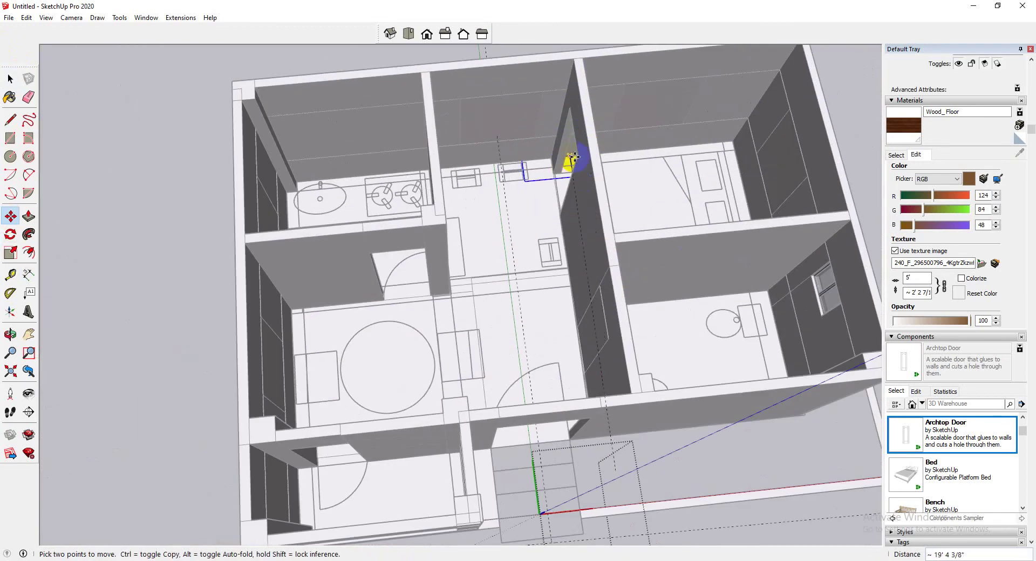
click(574, 154)
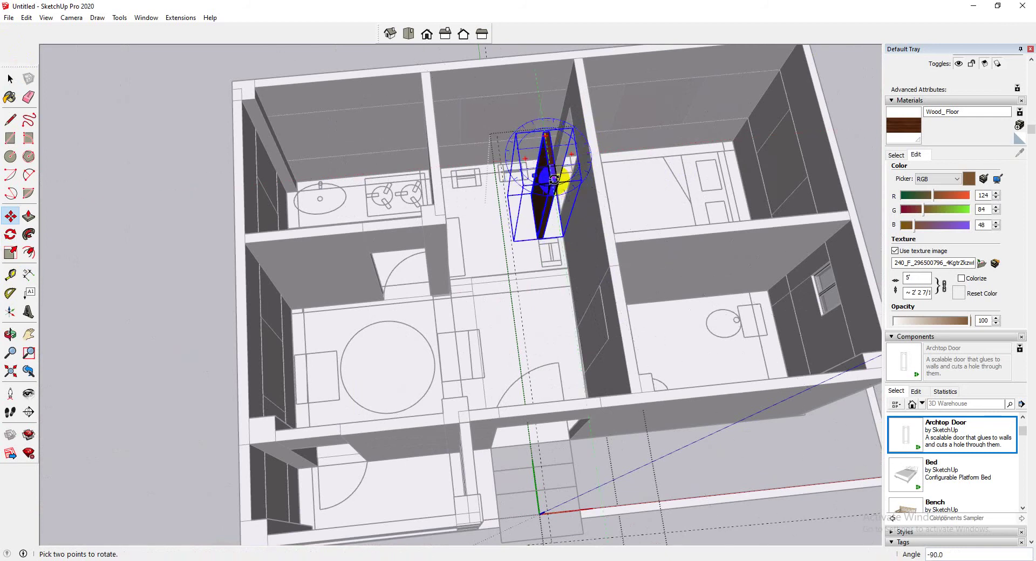
Rotate the door 90° to run parallel with the partition wall and move it into the wall's opening.
click(556, 183)
click(551, 181)
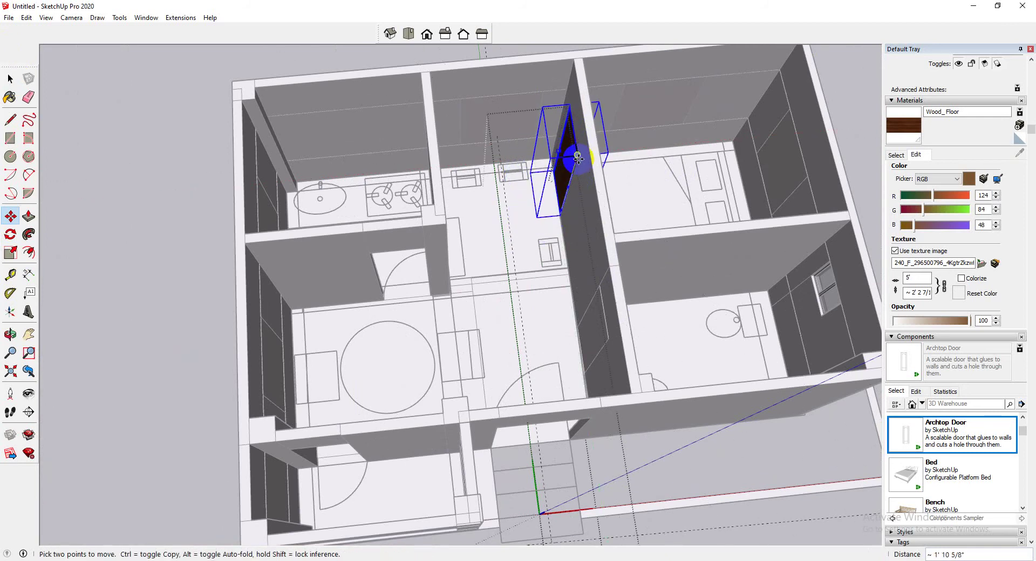
click(563, 141)
middle_drag(563, 141, 995, 59)
scroll(442, 65, up, 2)
middle_drag(355, 124, 416, 185)
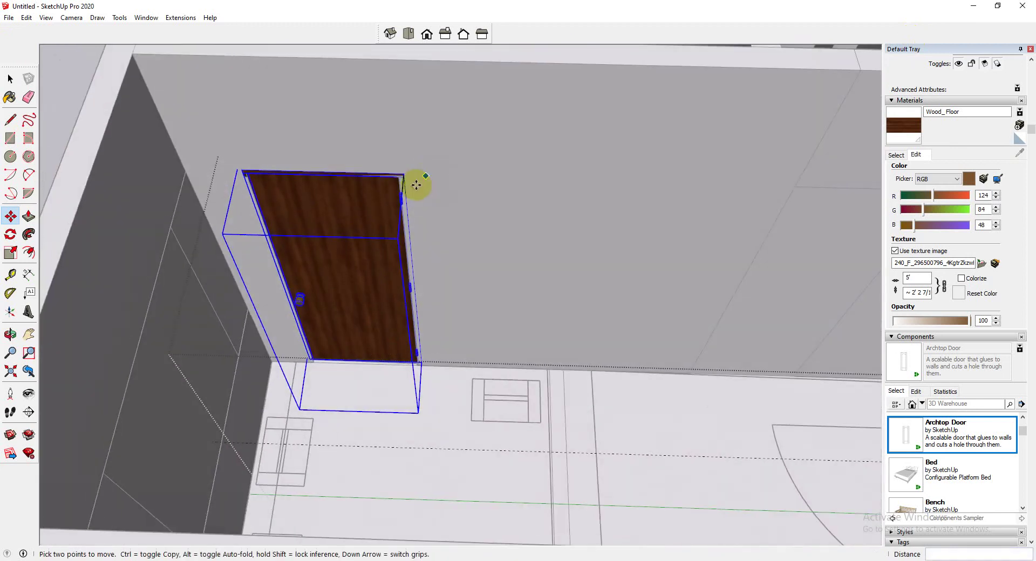
Scale the door's width along the red axis to fit the partition-wall opening.
click(9, 252)
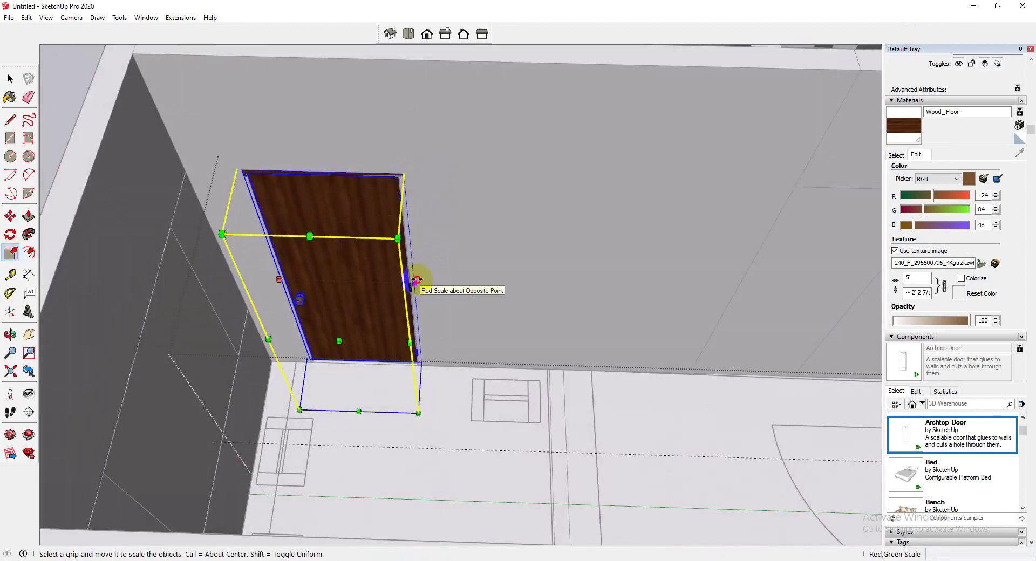
mouse_move(416, 280)
mouse_down()
mouse_move(404, 279)
mouse_move(478, 273)
mouse_move(389, 278)
mouse_move(405, 279)
mouse_up()
scroll(455, 273, down, 3)
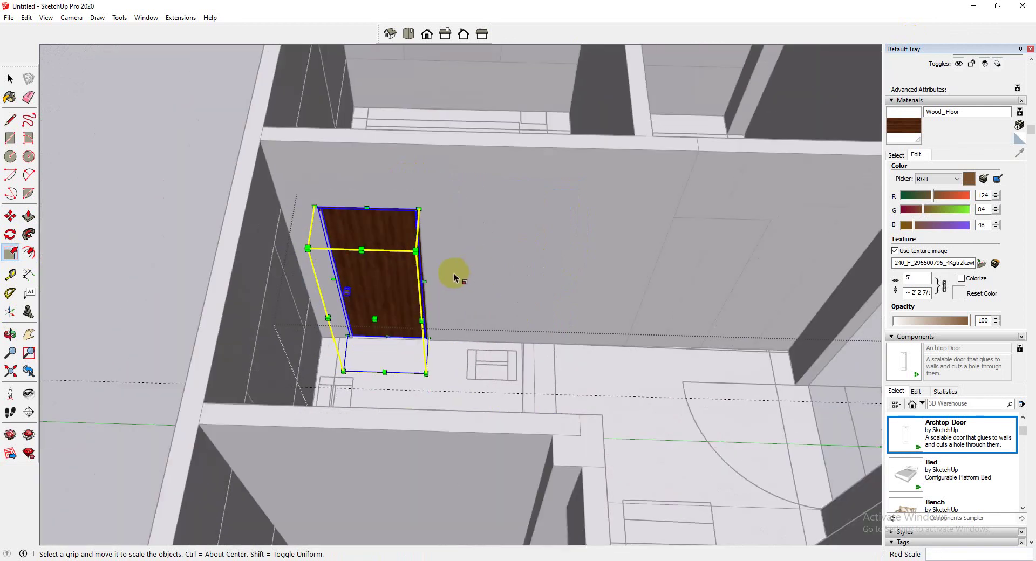
click(376, 288)
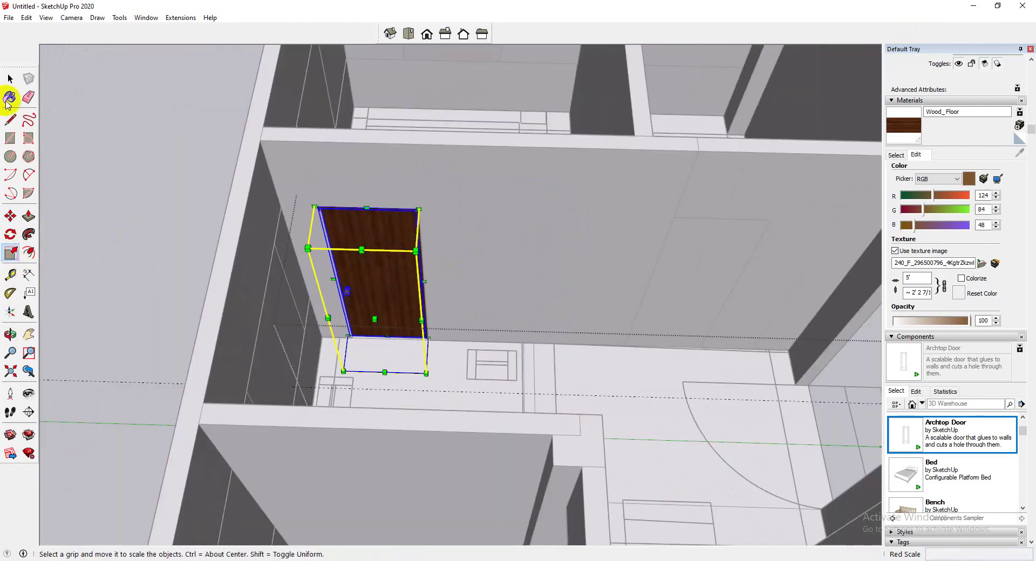
click(10, 79)
Erase the wall face covering the other door opening in the same partition wall.
scroll(474, 300, down, 5)
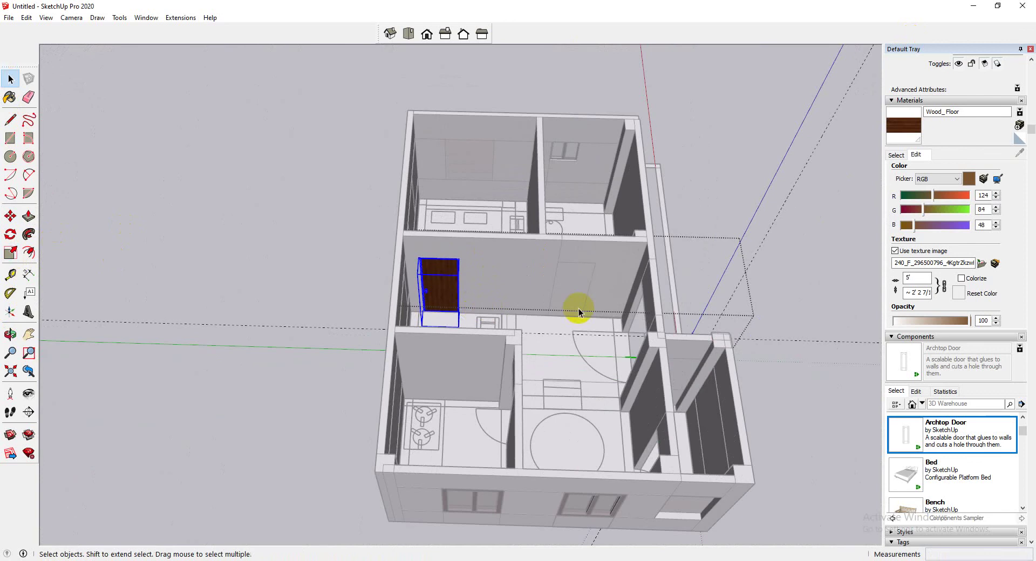
click(797, 222)
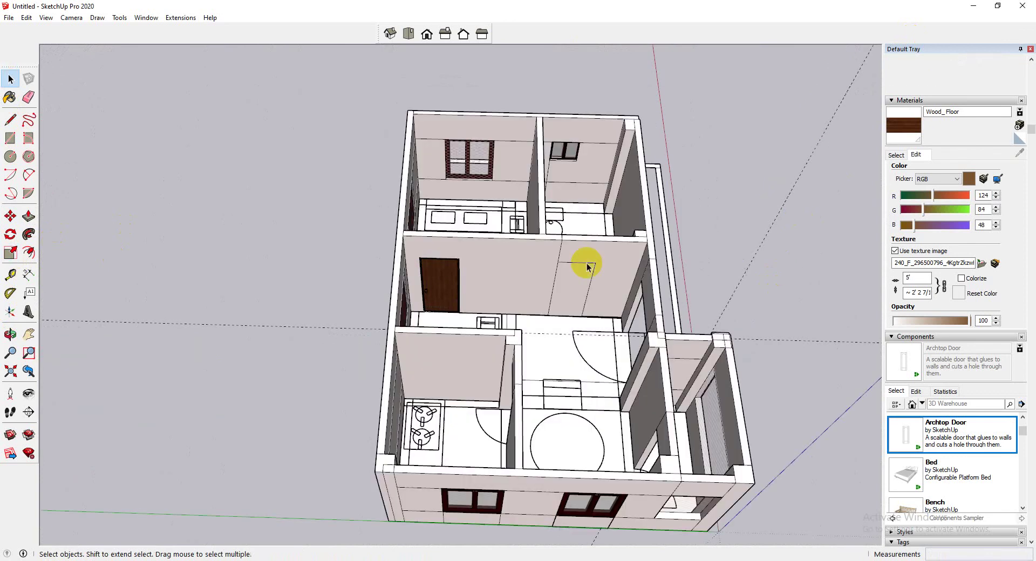
right_click(571, 276)
click(588, 286)
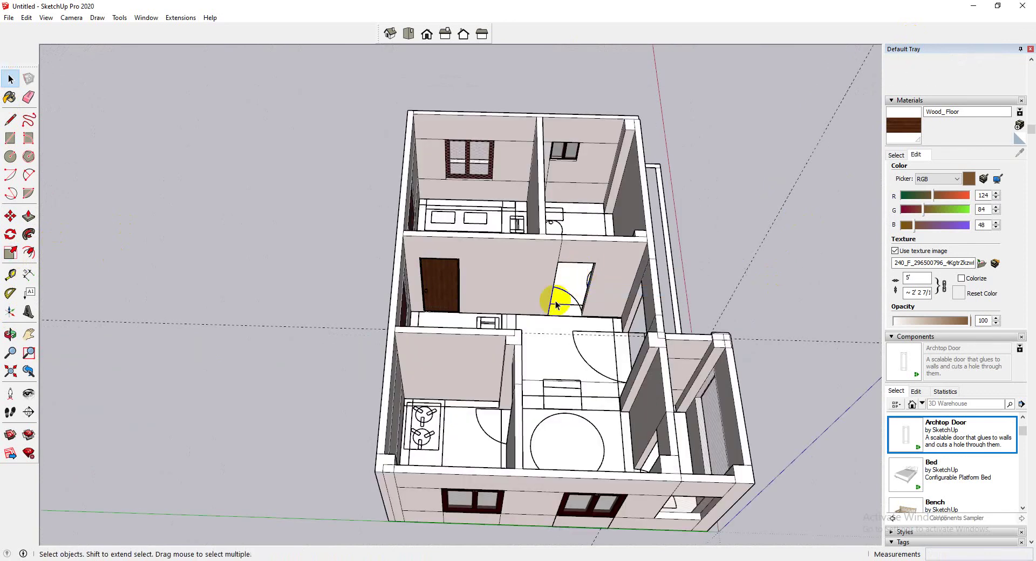
Open the door group and delete the stray guide lines that extend its bounding box beyond the door, then close the group.
mouse_move(555, 296)
middle_down()
mouse_move(505, 319)
mouse_move(529, 410)
mouse_move(528, 333)
middle_up()
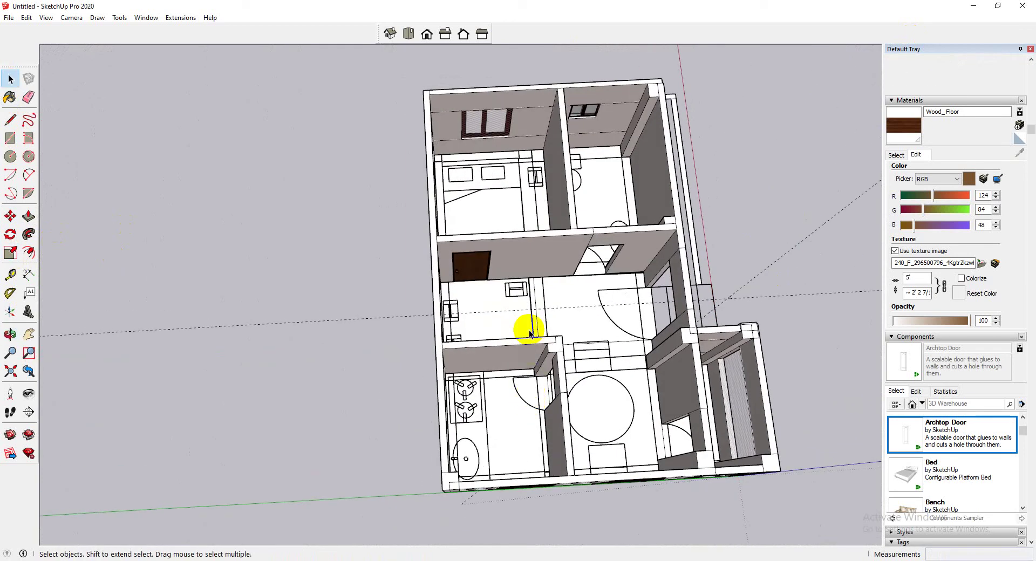
click(481, 280)
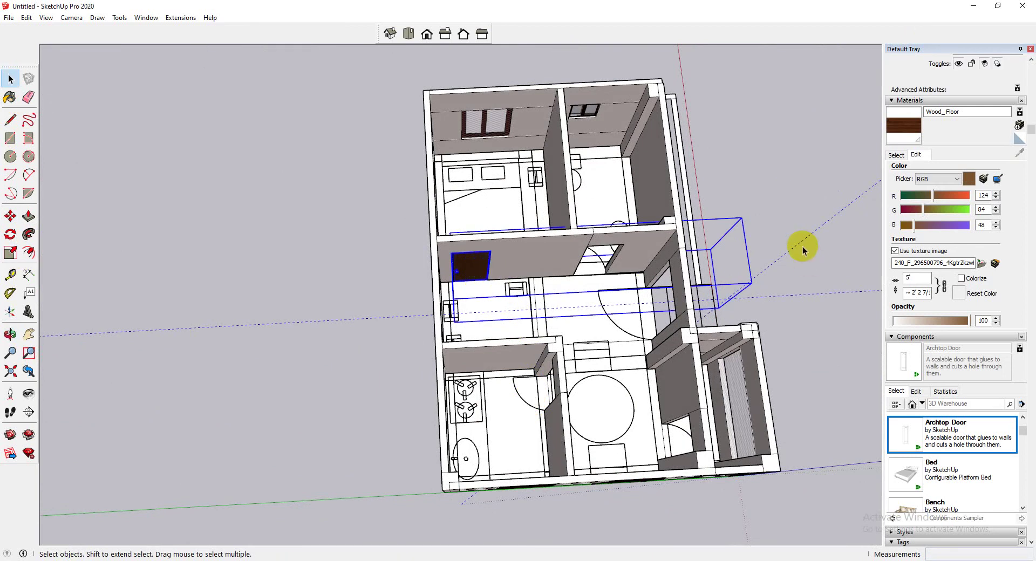
click(802, 249)
click(499, 277)
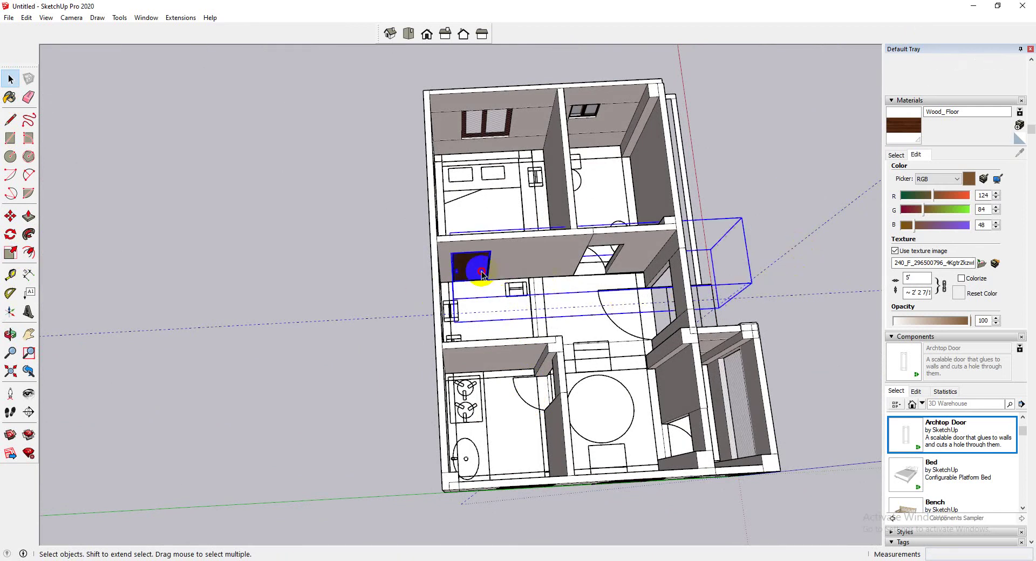
drag(809, 249, 731, 307)
double_click(734, 304)
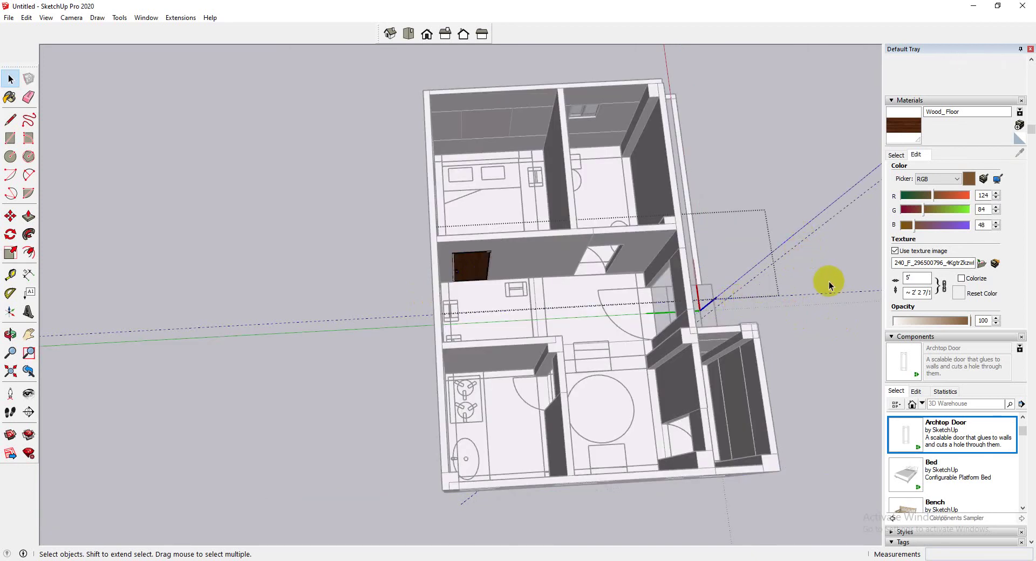
click(836, 320)
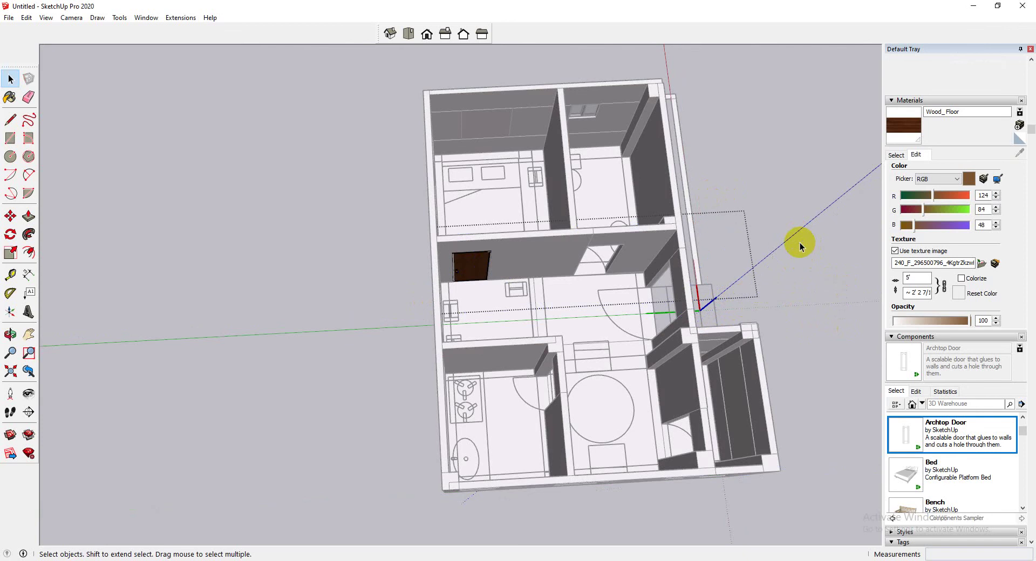
click(838, 296)
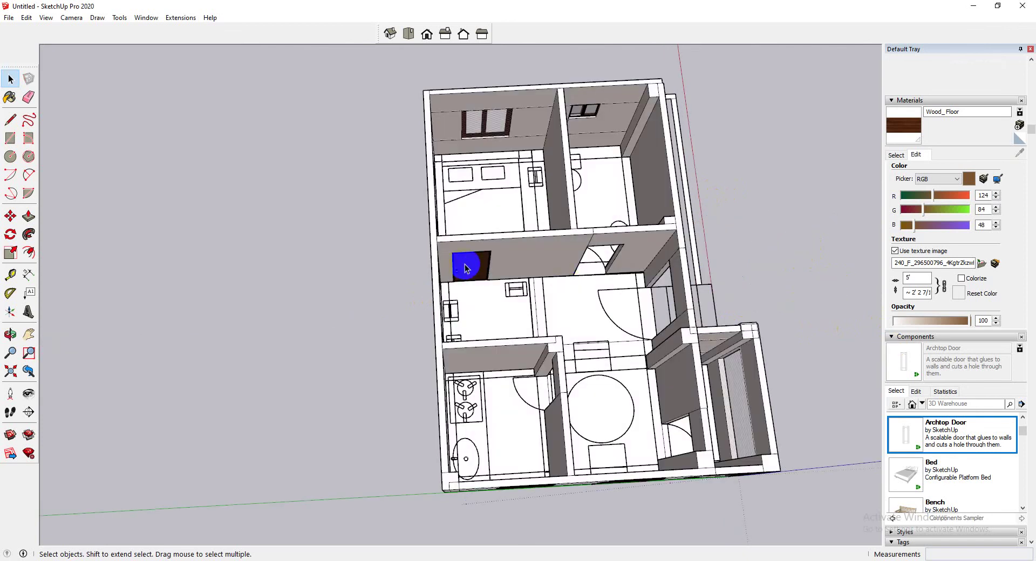
Copy the door about 16' 2 5/8" to the dining area's side wall and rotate the copy parallel with that wall.
click(9, 214)
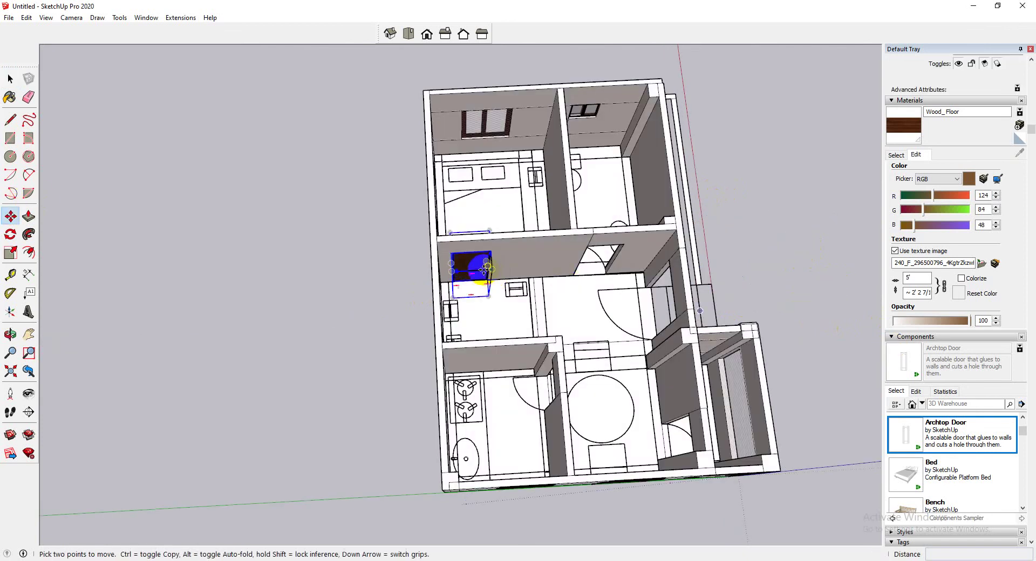
key(ctrl)
click(489, 266)
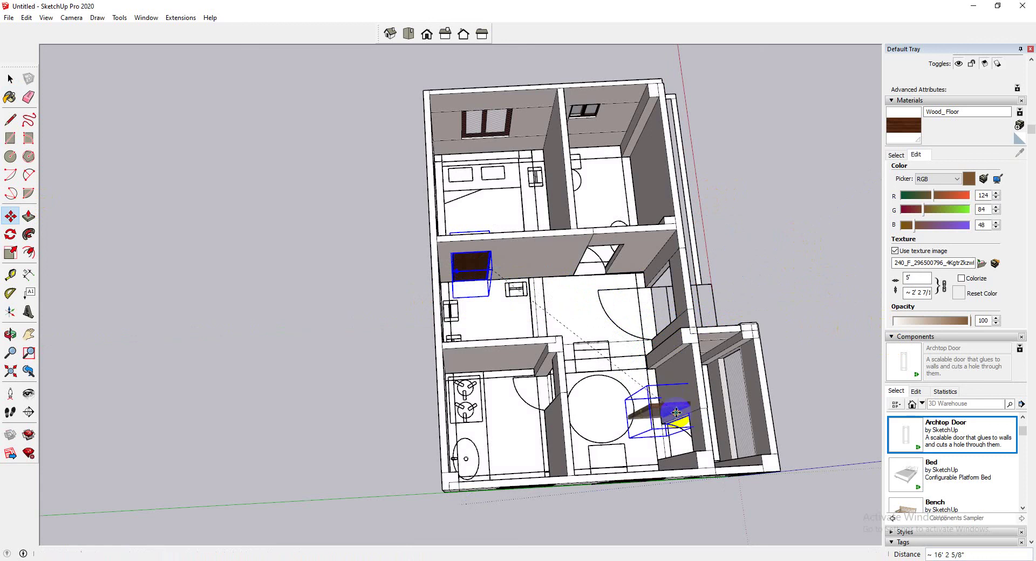
click(685, 407)
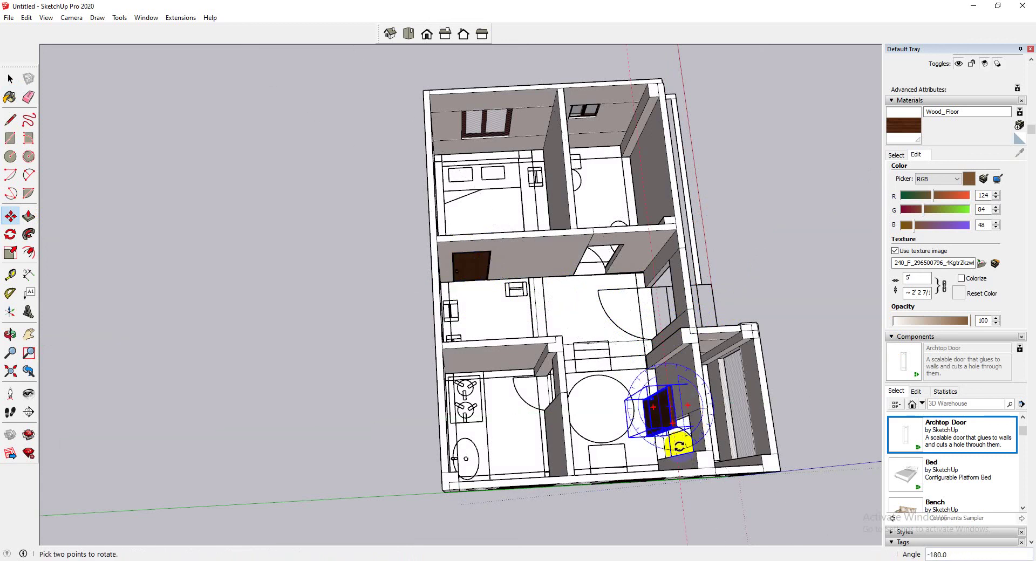
click(679, 446)
Move the door copy into the side-wall opening, shifting it a final 4 15/16" to meet the opening's edge.
click(670, 427)
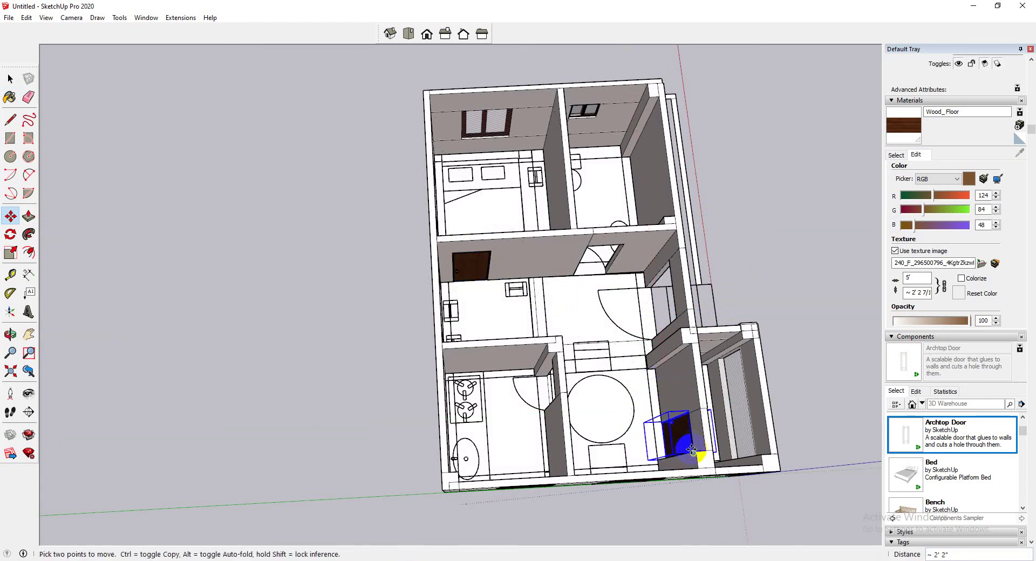
scroll(689, 452, up, 4)
middle_drag(711, 455, 1010, 370)
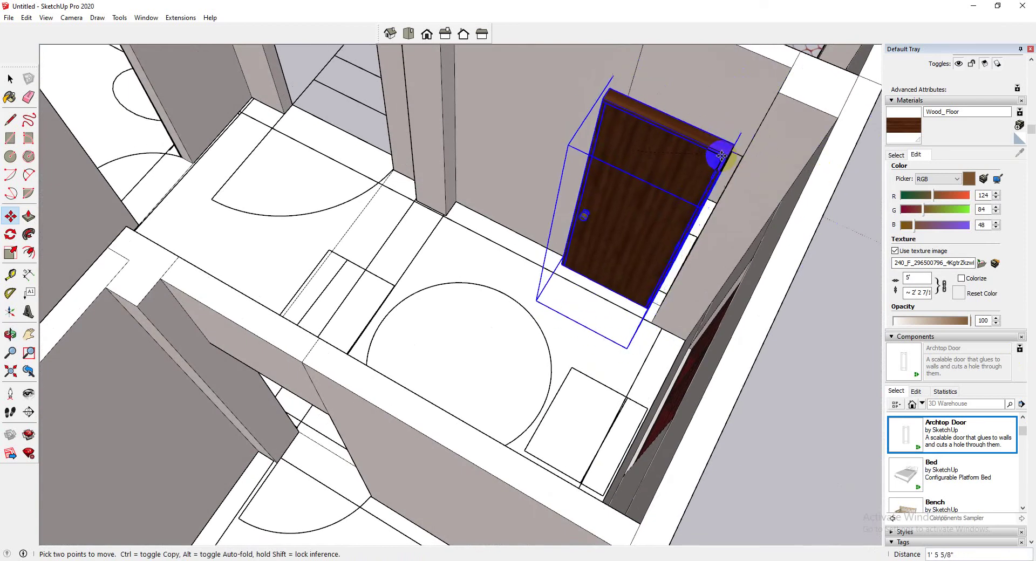
middle_drag(721, 153, 700, 92)
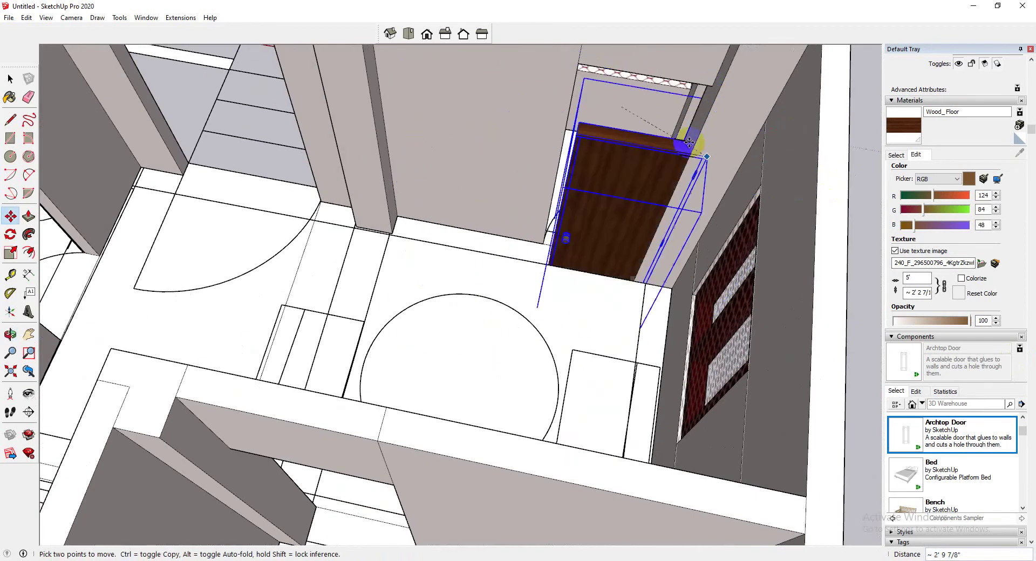
click(701, 86)
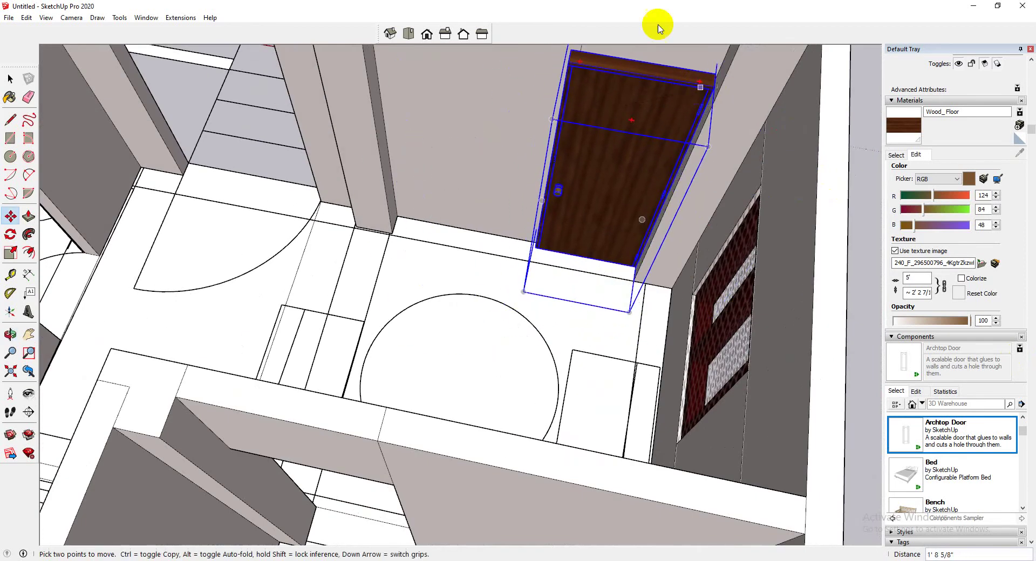
middle_drag(645, 235, 504, 70)
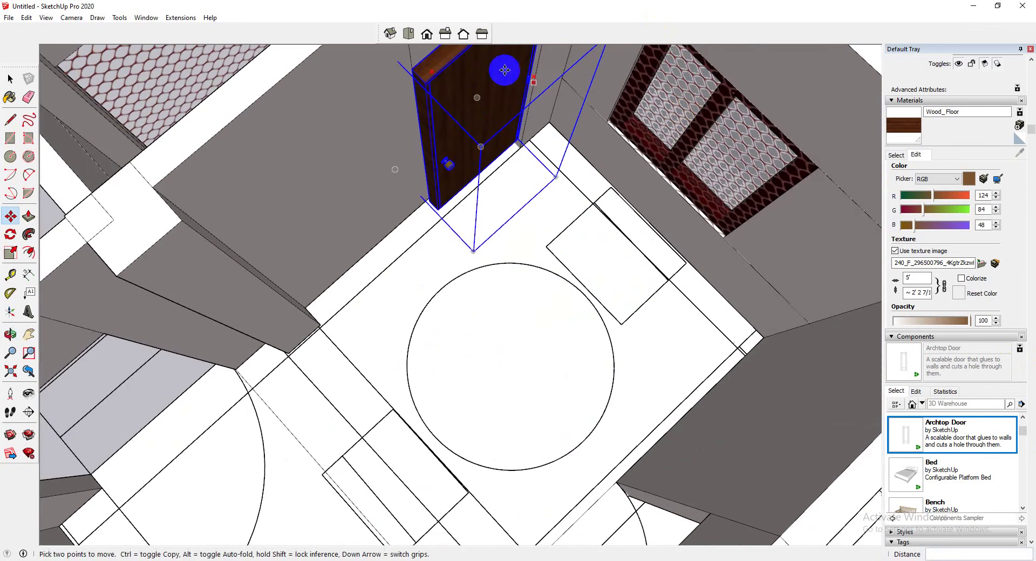
click(422, 85)
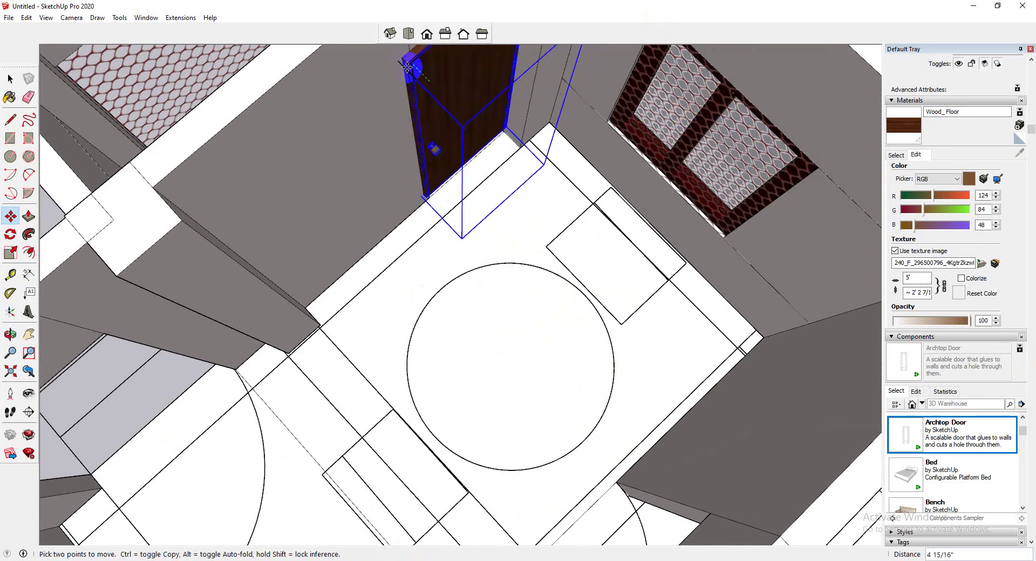
click(414, 68)
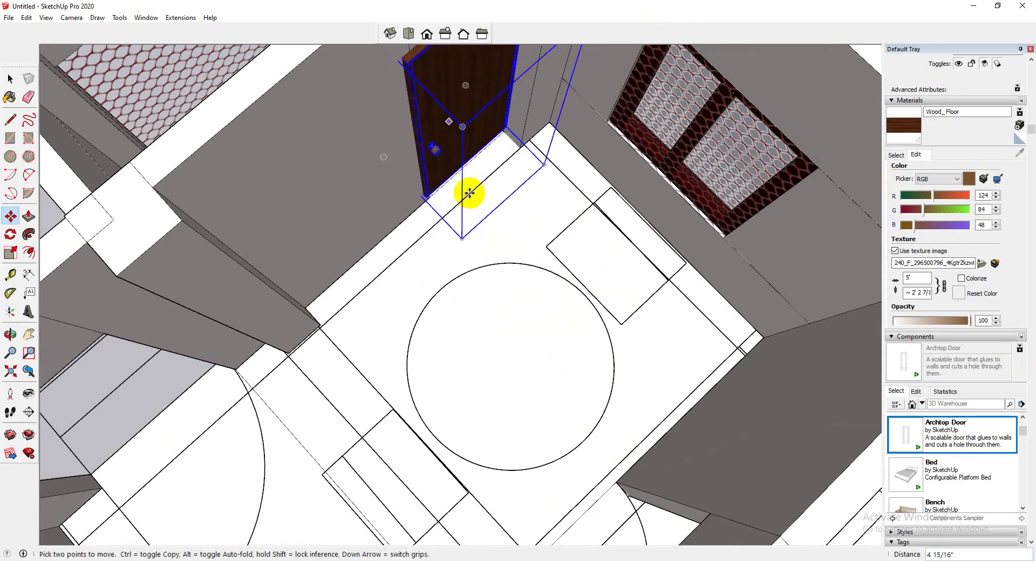
Scale the door copy's height to fit the opening, by about 0.92 from its upper edge and about 1.11 down to the floor.
click(10, 253)
scroll(428, 266, down, 4)
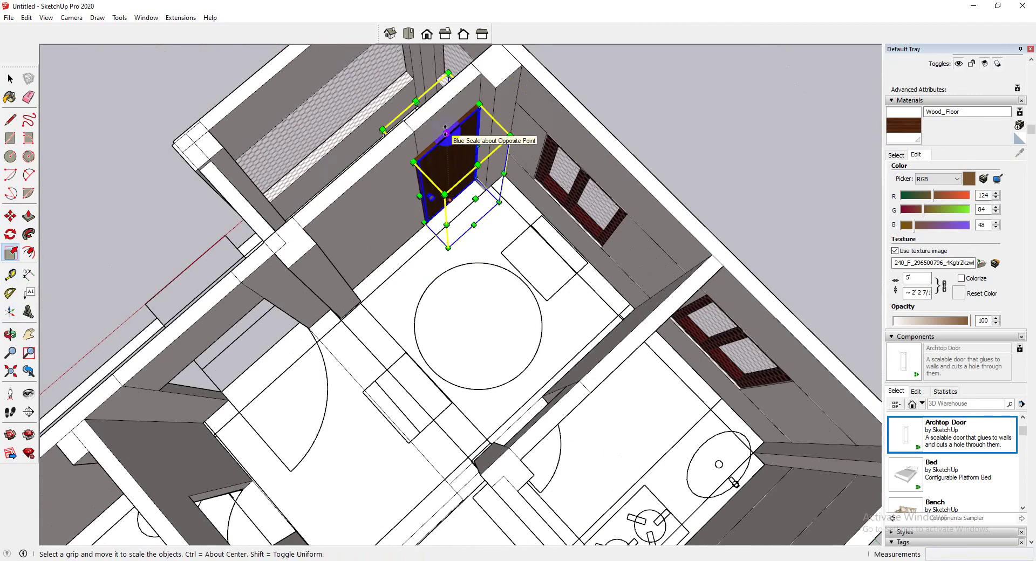
drag(445, 128, 436, 146)
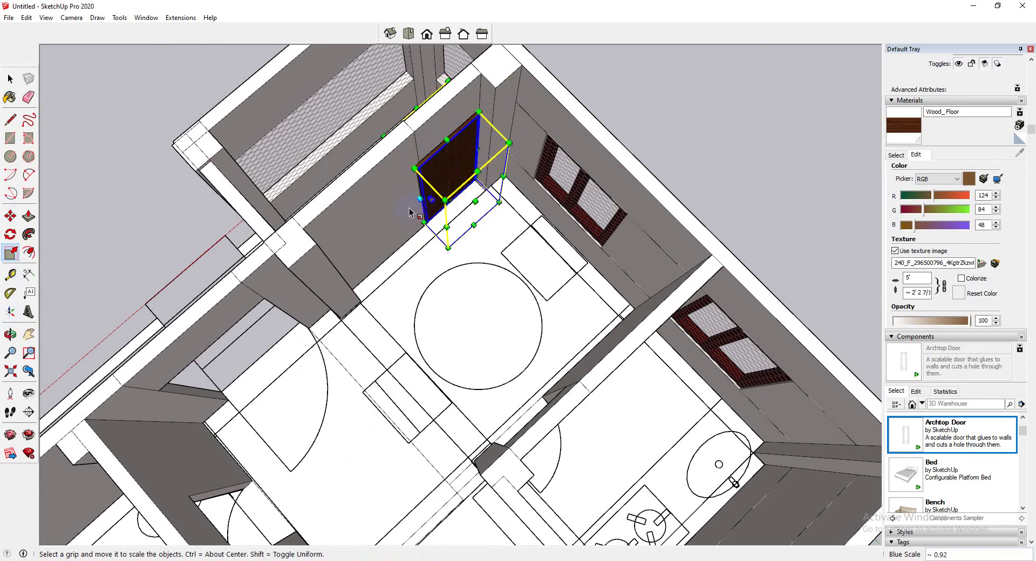
drag(419, 200, 468, 194)
scroll(439, 215, up, 3)
middle_drag(439, 214, 542, 164)
scroll(460, 222, up, 3)
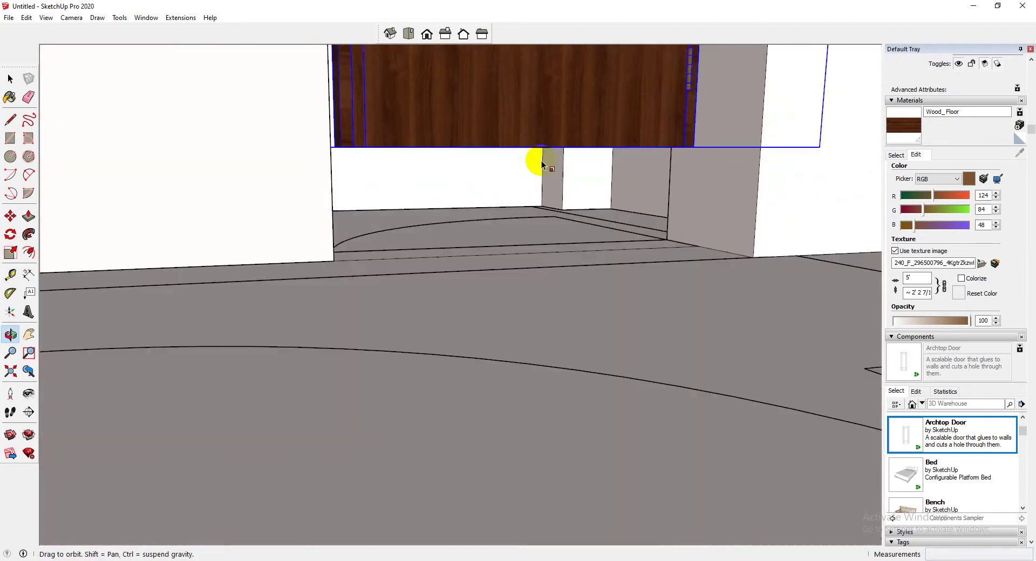
drag(519, 153, 526, 233)
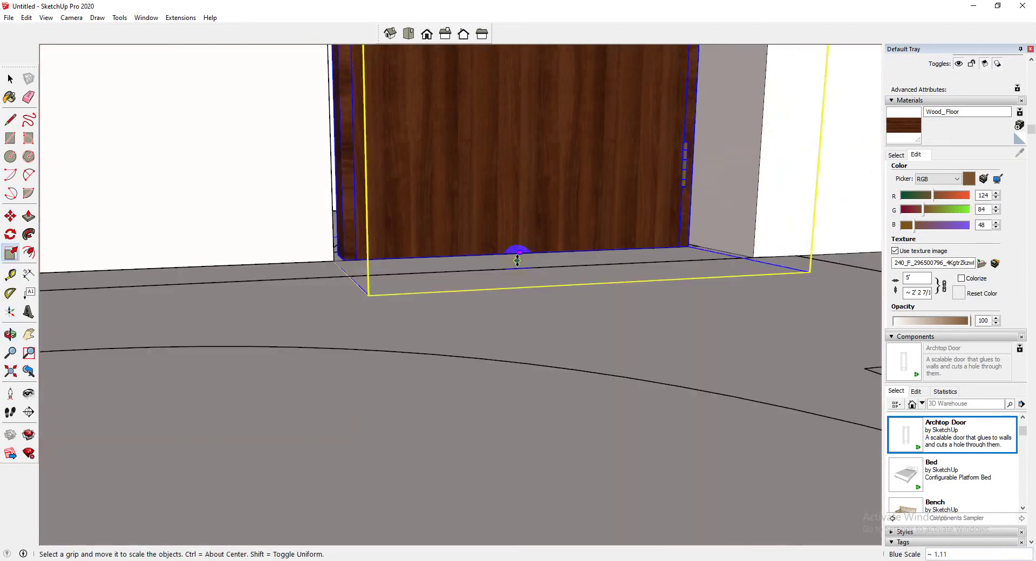
click(516, 260)
Scale the door copy's width along the green axis so it reaches the free side of the opening.
scroll(488, 296, down, 2)
middle_drag(452, 260, 464, 372)
scroll(472, 283, down, 5)
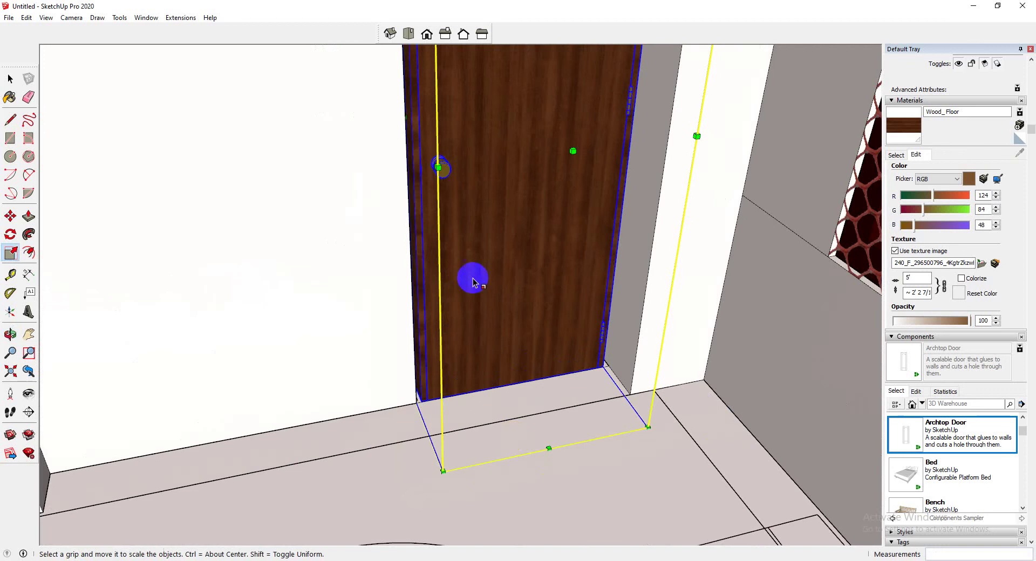
middle_drag(426, 213, 518, 384)
scroll(556, 411, down, 5)
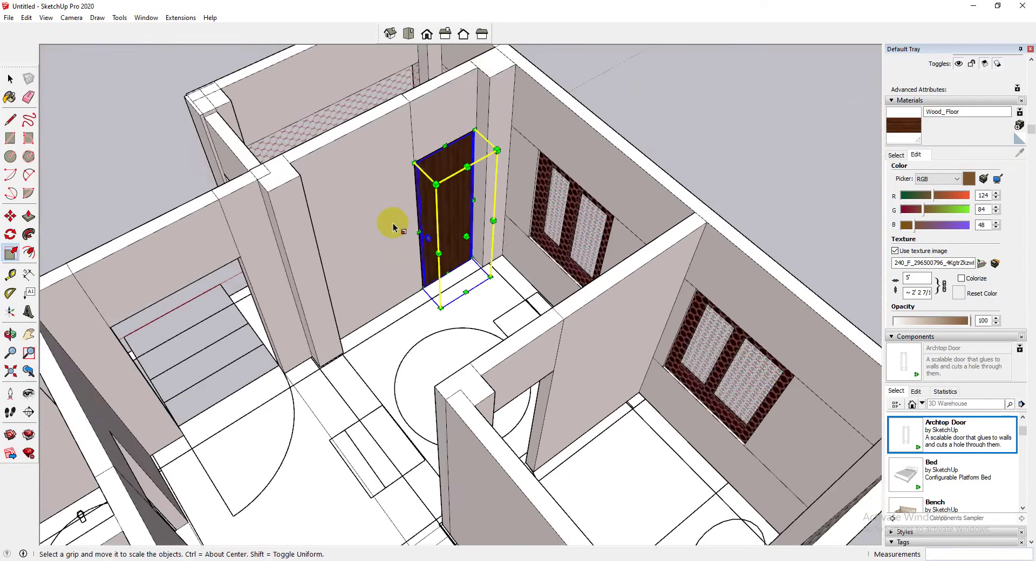
scroll(393, 224, up, 8)
drag(440, 232, 430, 236)
scroll(474, 329, down, 5)
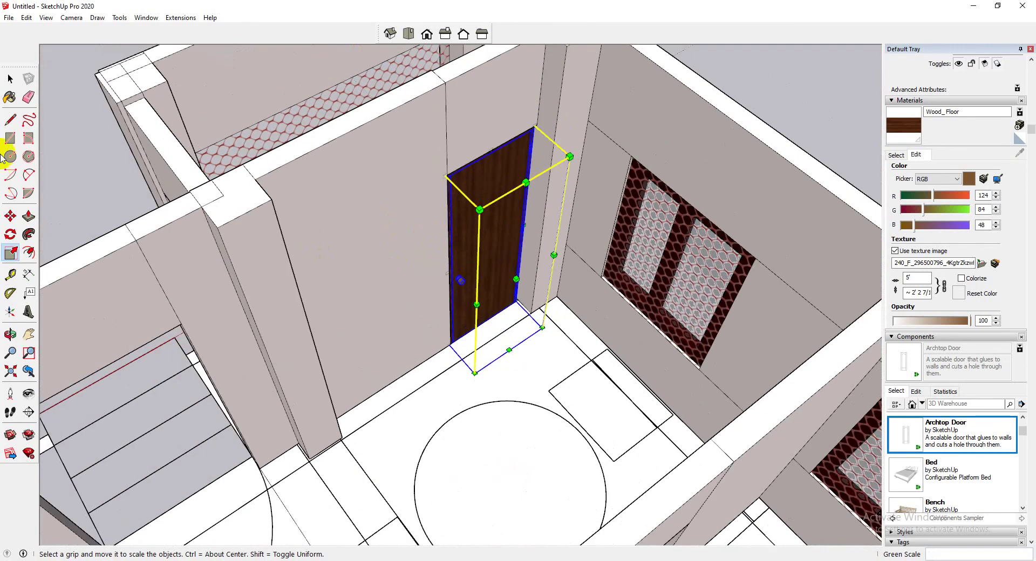
click(10, 79)
click(599, 290)
Copy the fitted dining-area door about 8' 8 1/8" to the opening in the kitchen wall.
click(483, 254)
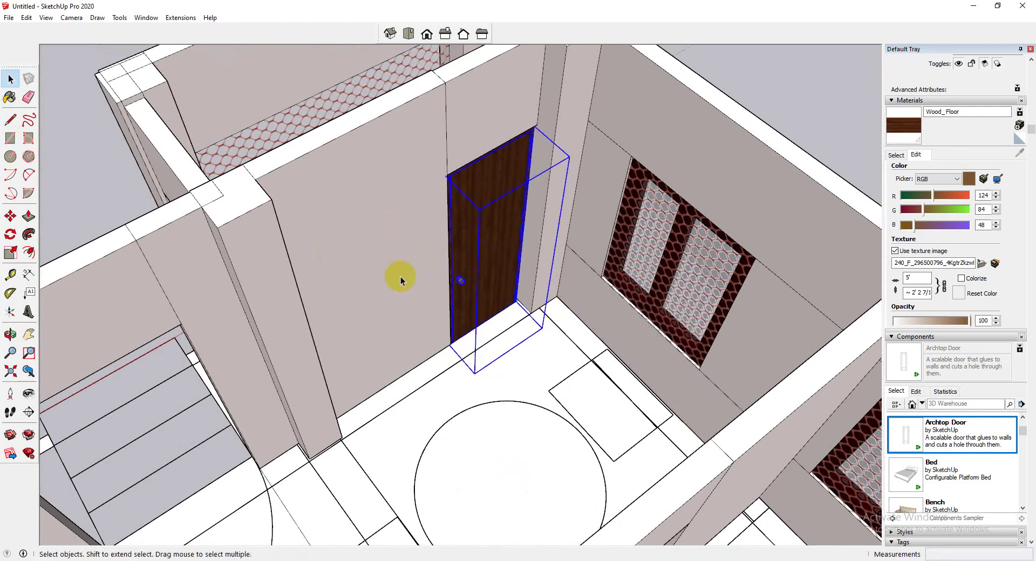
scroll(397, 277, down, 3)
click(10, 216)
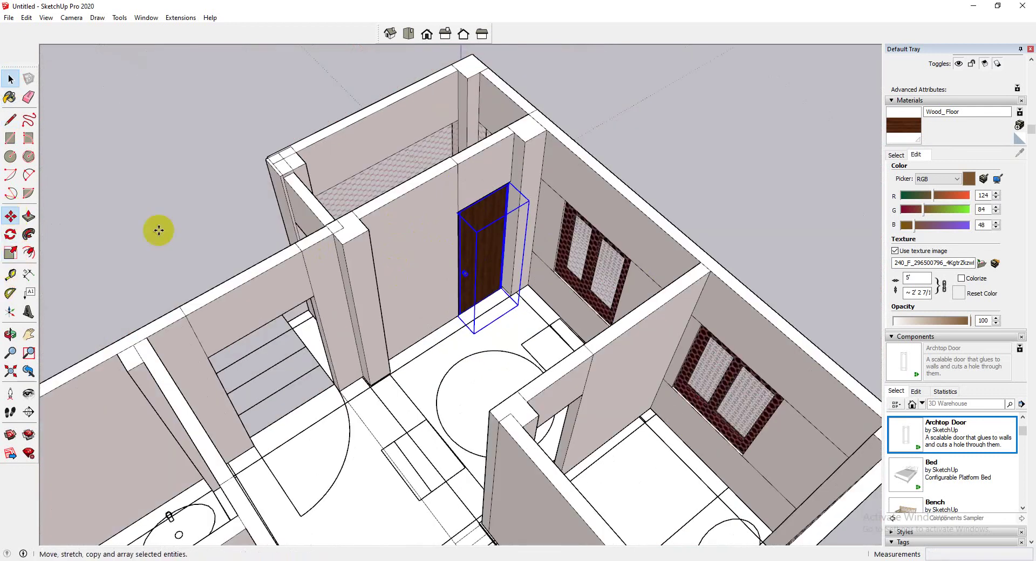
key(ctrl)
click(512, 238)
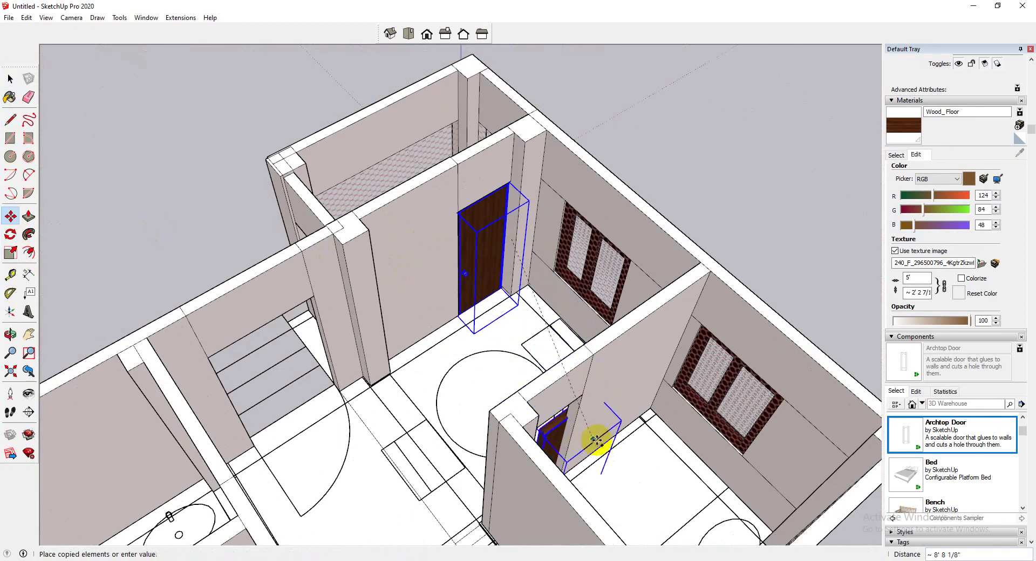
click(596, 440)
middle_drag(605, 428, 497, 428)
scroll(462, 479, up, 5)
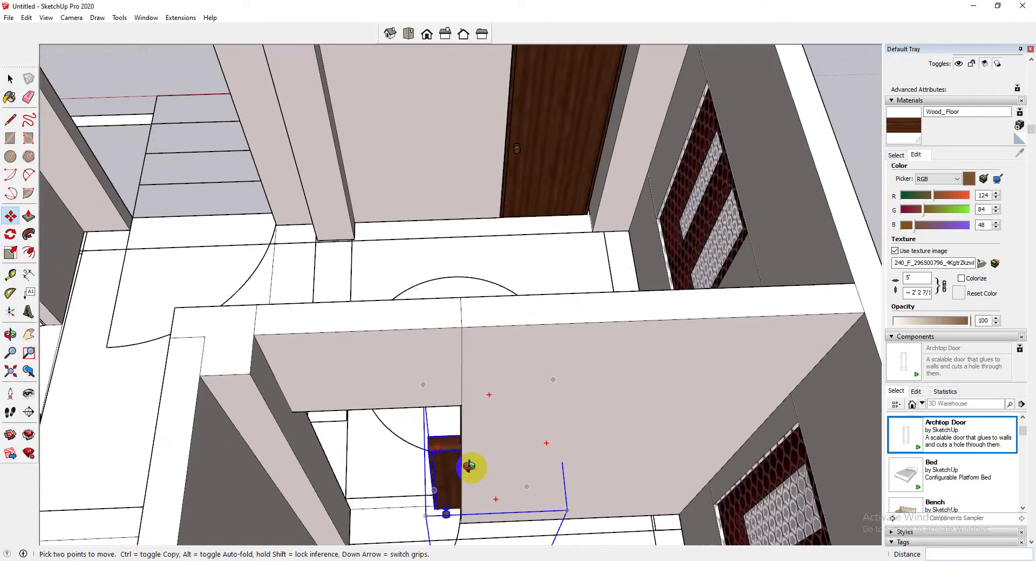
Rotate the door copy in line with the kitchen wall and move it into the wall's opening.
middle_drag(469, 466, 874, 492)
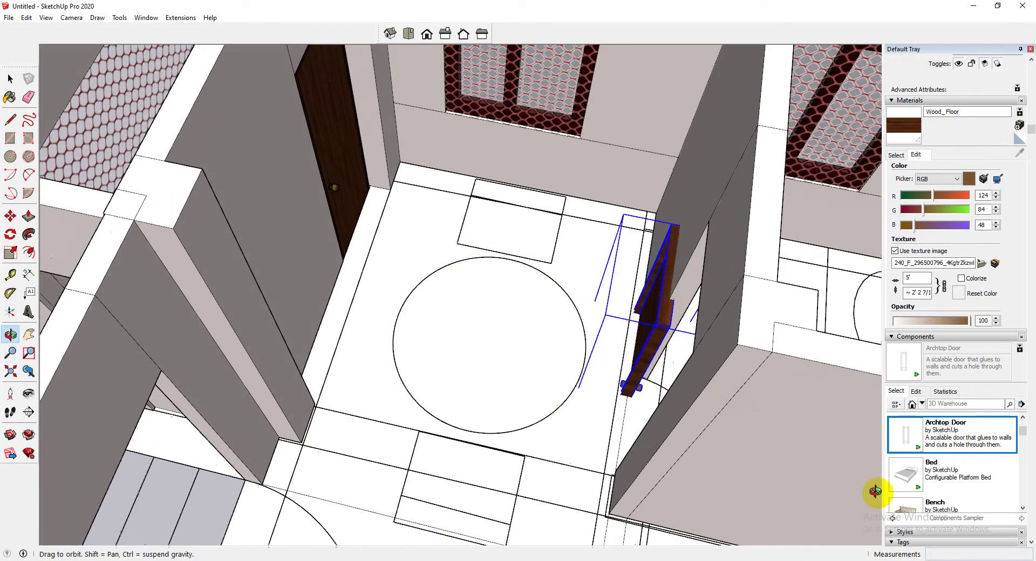
click(677, 234)
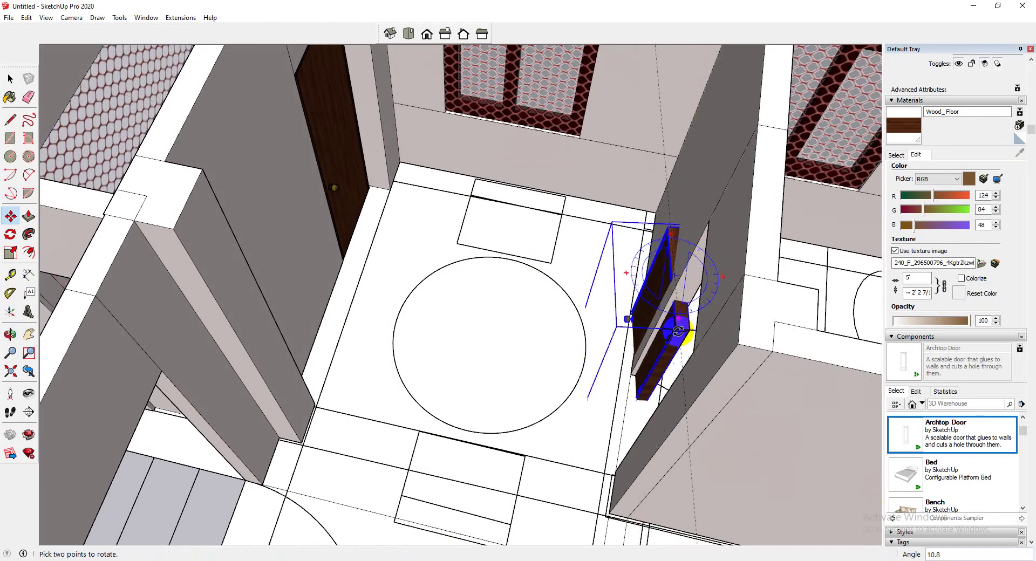
key(m)
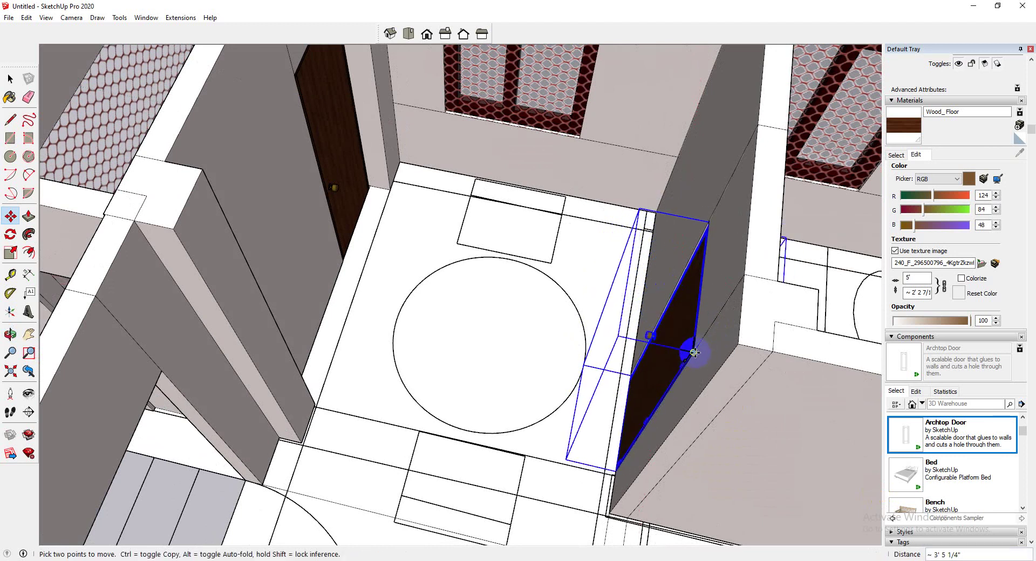
middle_drag(687, 351, 705, 307)
Copy the just-fitted door to the open ground outside the compound wall's front corner.
scroll(706, 308, down, 6)
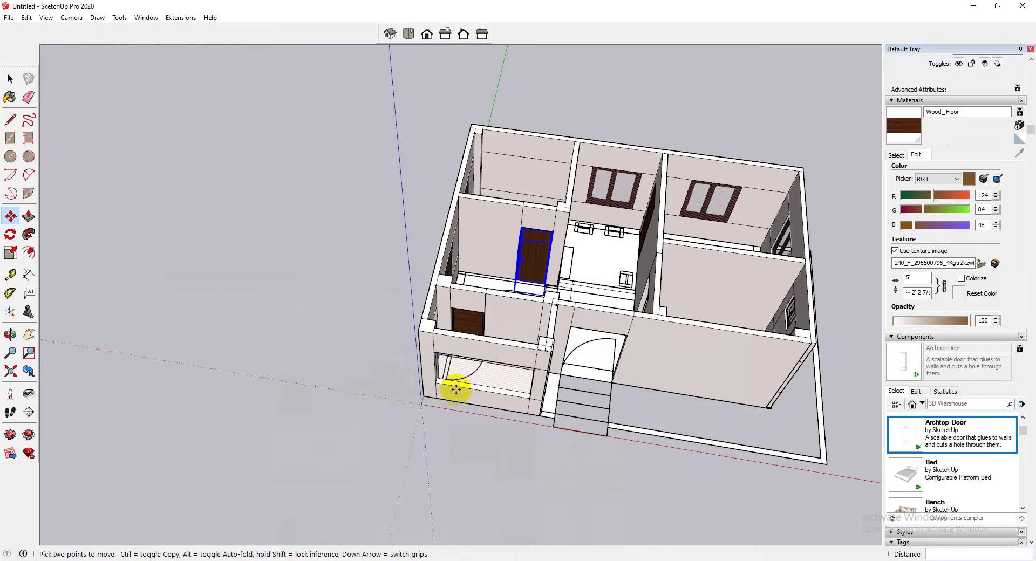
click(535, 250)
key(ctrl)
scroll(655, 370, down, 2)
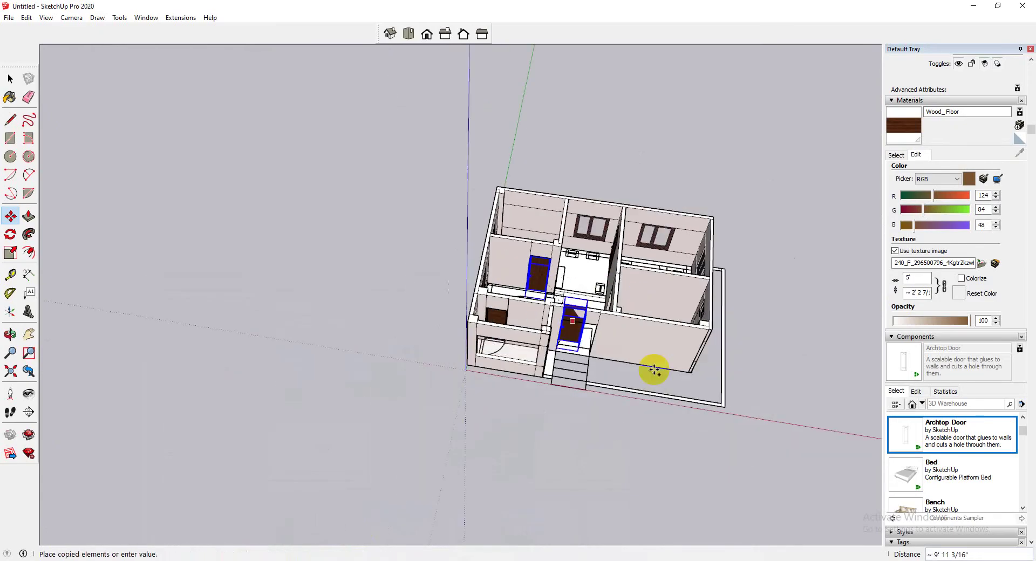
click(725, 424)
Rotate the outside door copy to face the long interior wall and move it into that wall's empty opening near the entrance.
scroll(747, 412, up, 2)
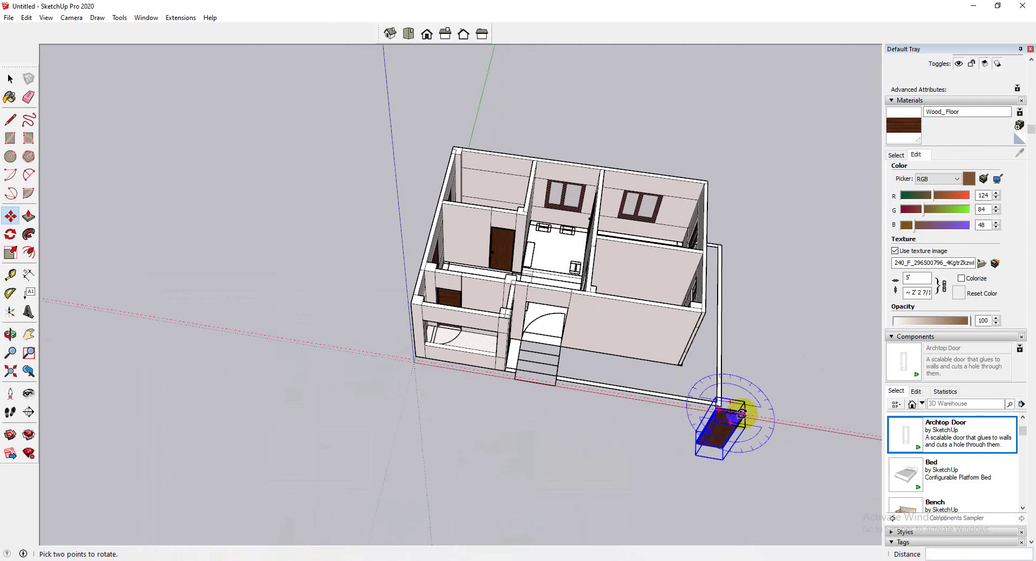
click(741, 410)
click(728, 440)
scroll(731, 431, up, 2)
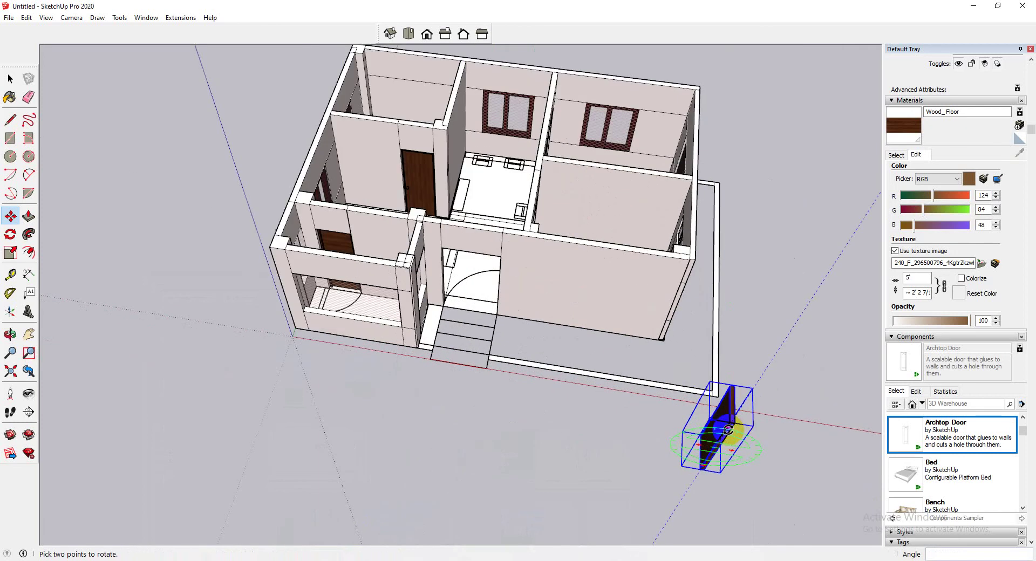
click(729, 423)
scroll(520, 188, up, 5)
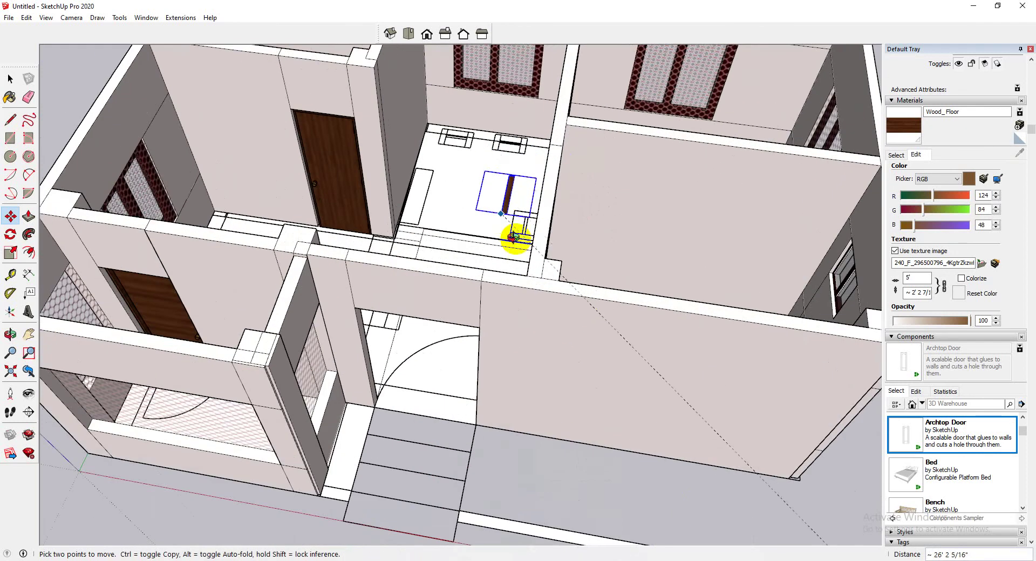
scroll(504, 162, up, 4)
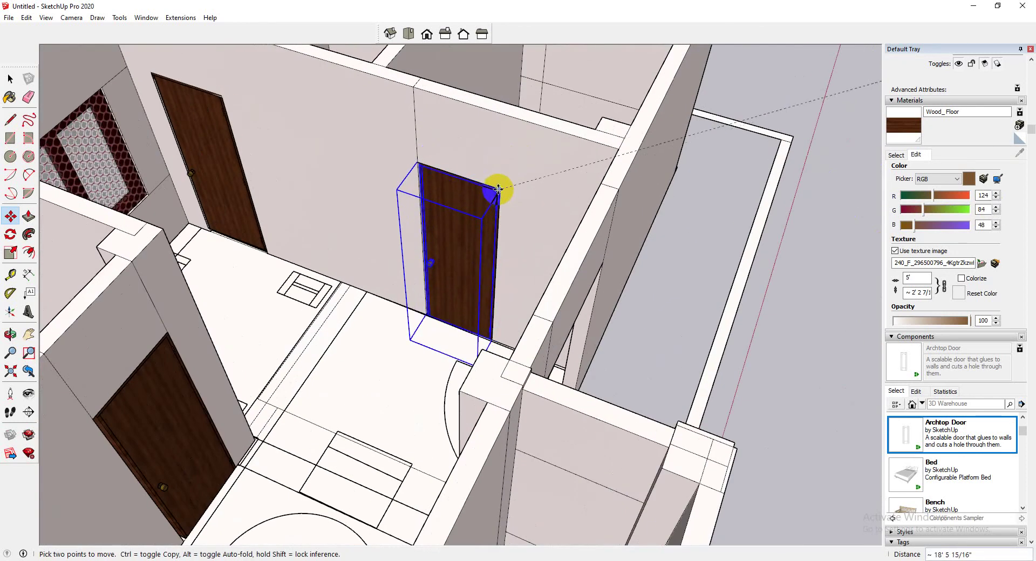
Make the door placed near the entrance a unique component.
right_click(439, 200)
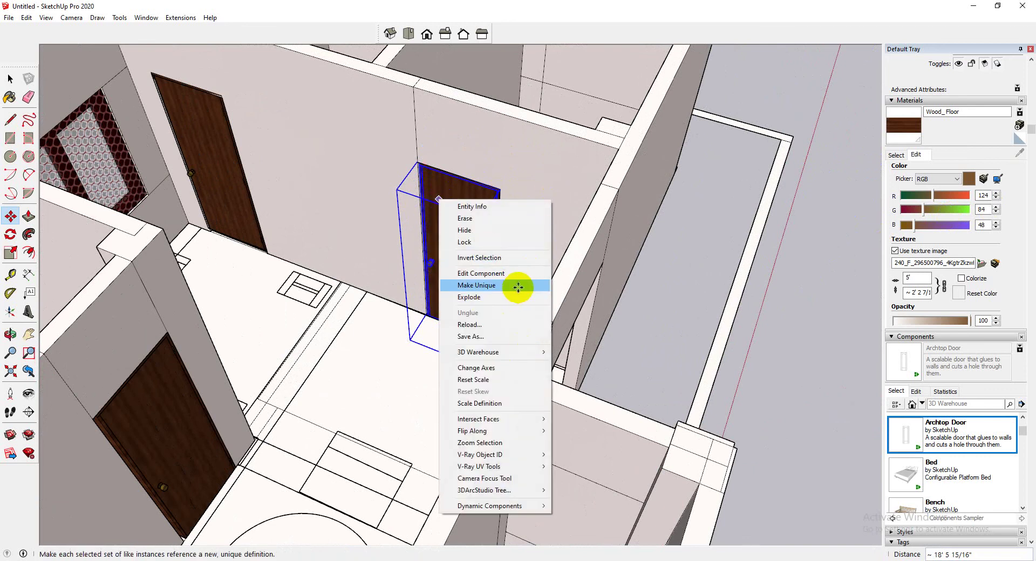
click(518, 285)
click(10, 79)
click(442, 190)
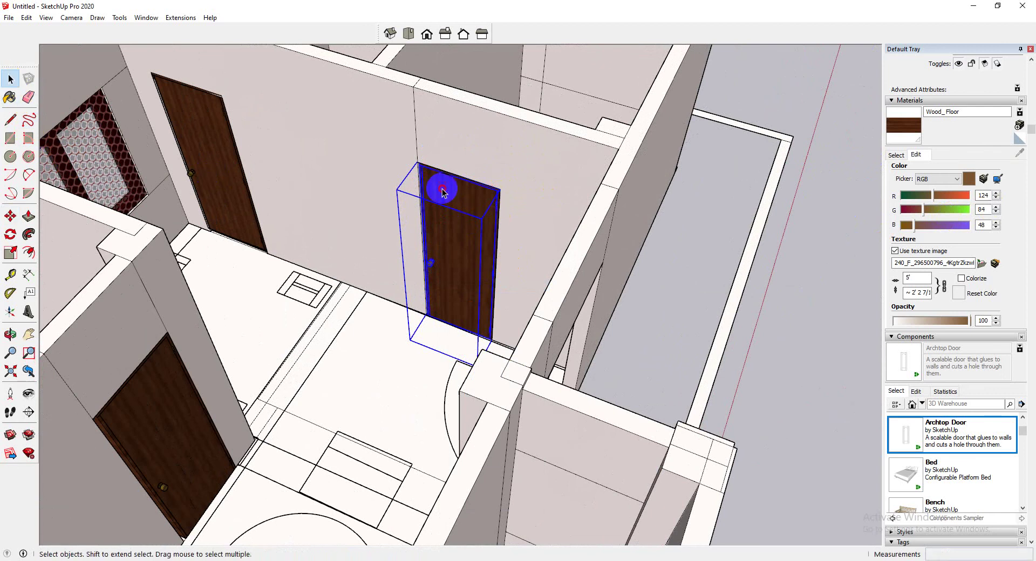
double_click(443, 191)
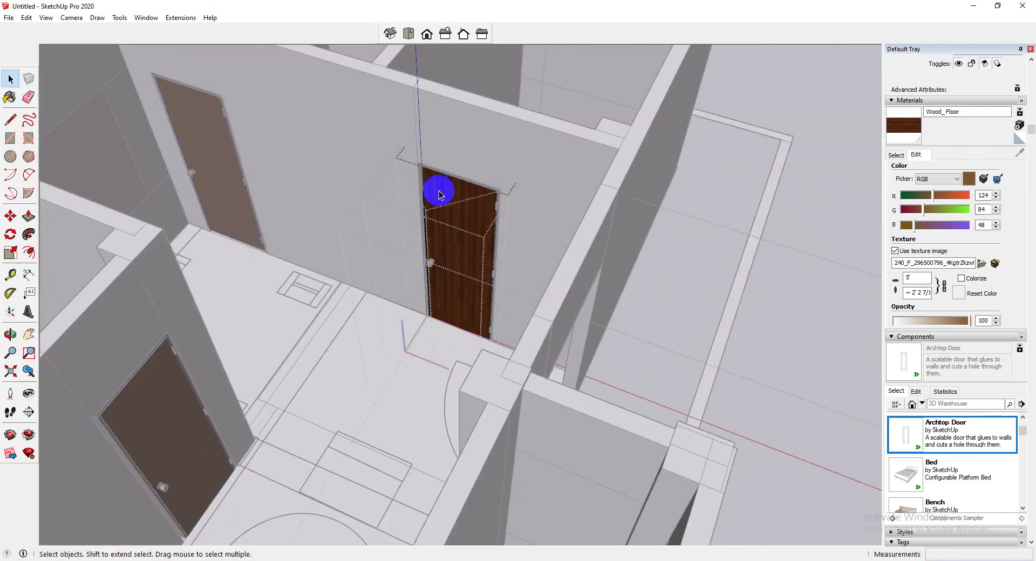
click(823, 306)
click(788, 296)
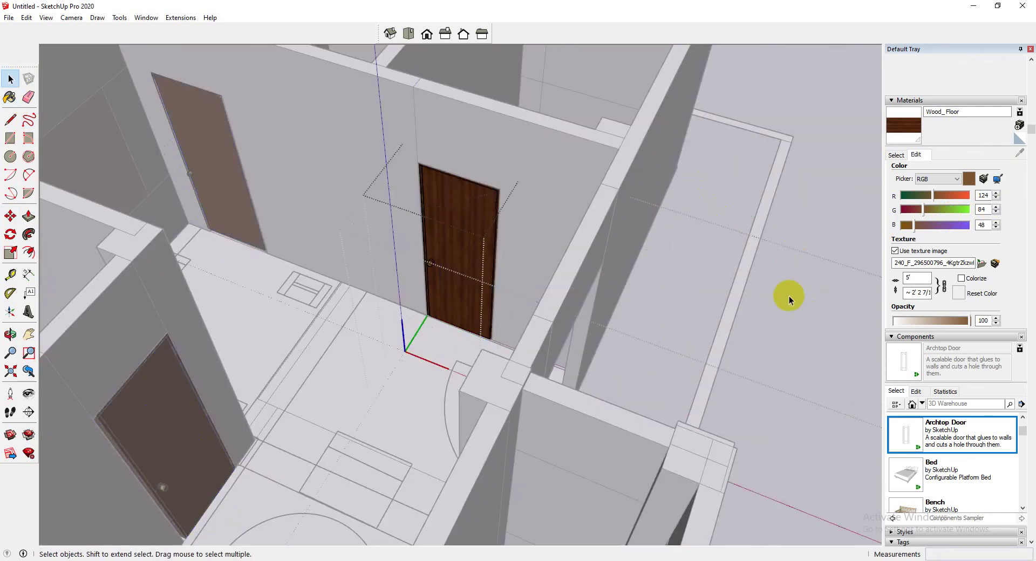
click(789, 296)
right_click(462, 196)
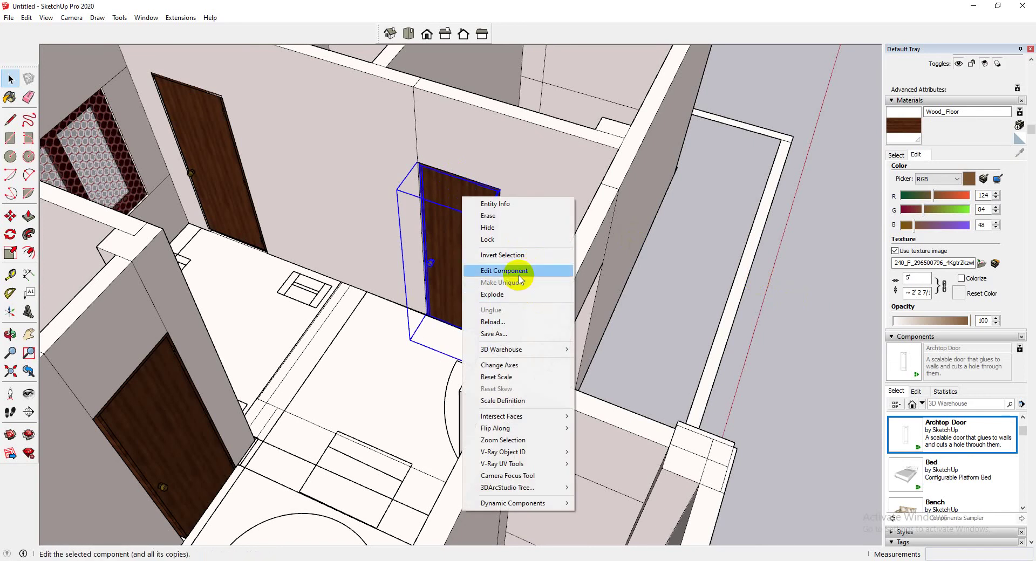
click(518, 275)
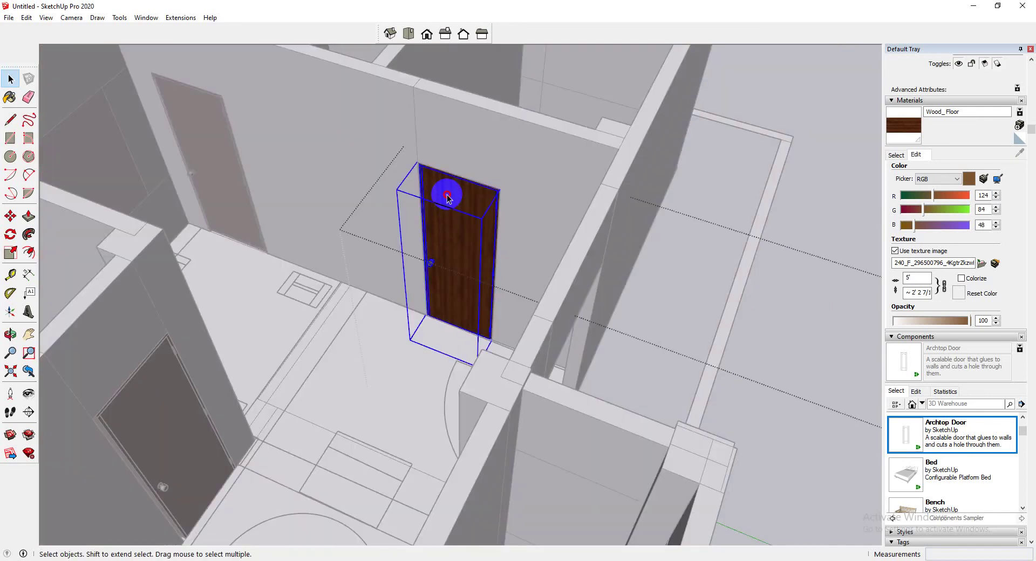
click(446, 197)
right_click(447, 198)
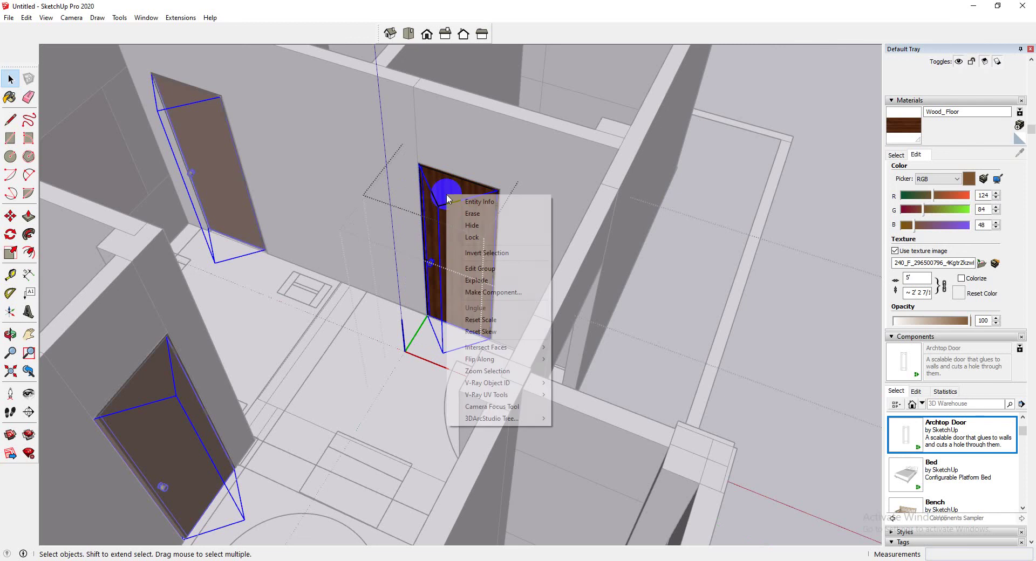
click(749, 240)
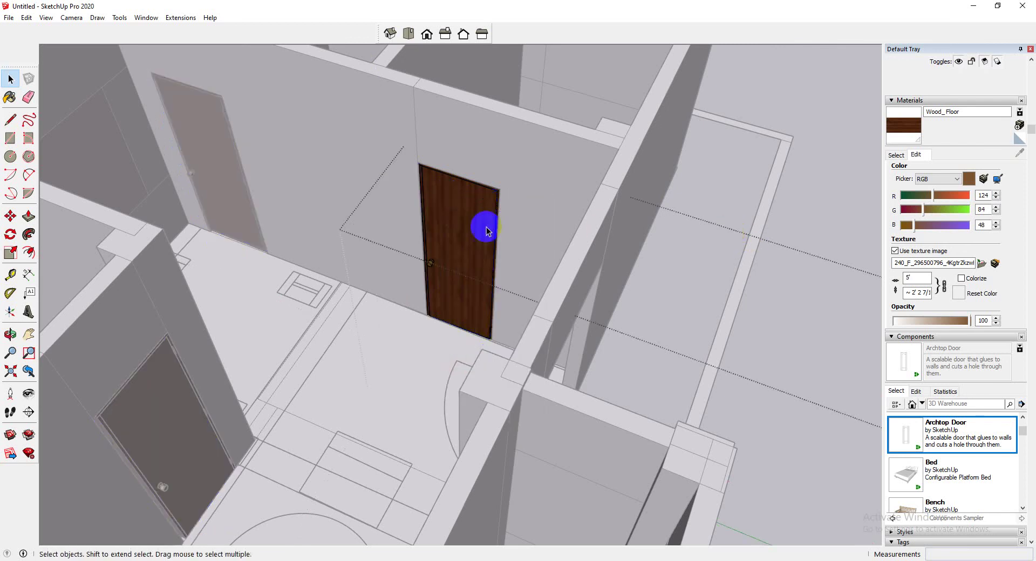
click(469, 210)
click(743, 233)
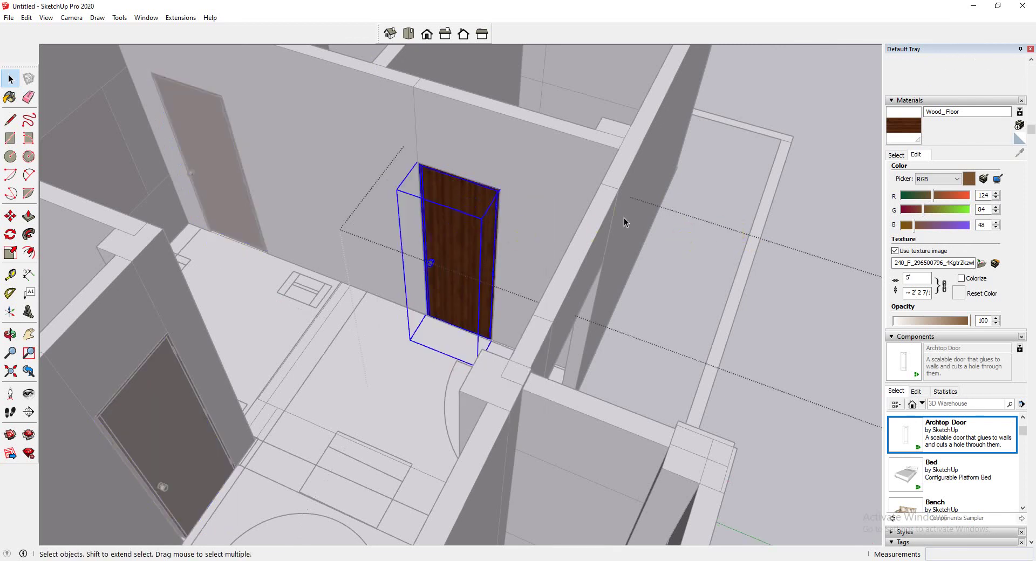
click(711, 236)
click(444, 215)
scroll(534, 213, down, 5)
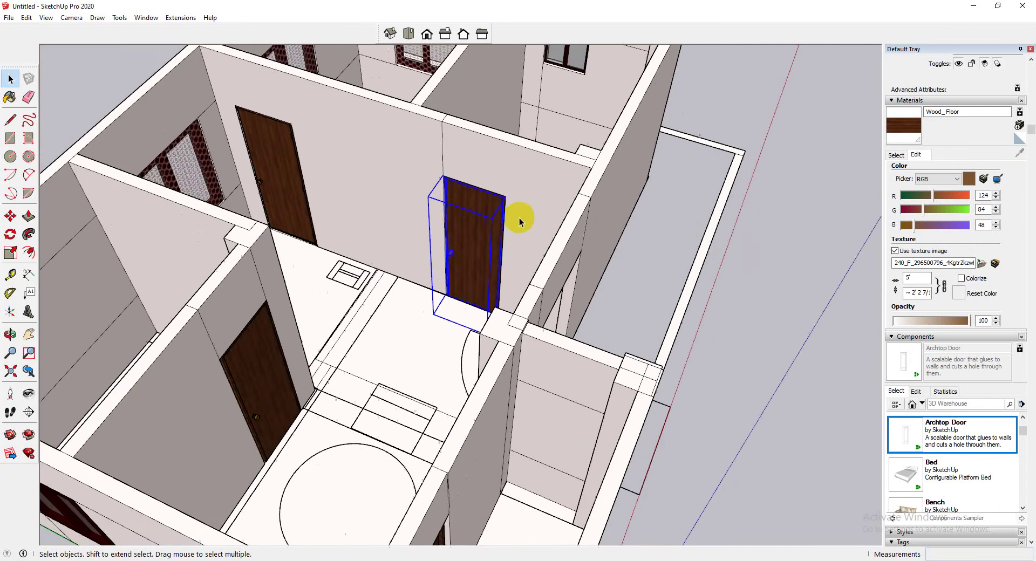
Create a new material named Material, using the light wood image starting with 72386452 from the wood texture folder.
click(895, 155)
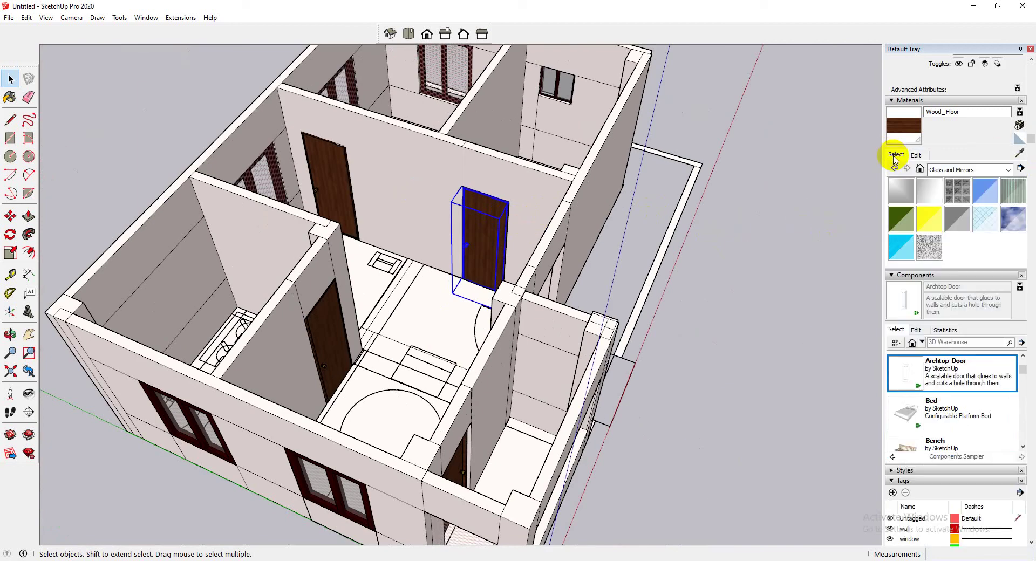
click(1018, 126)
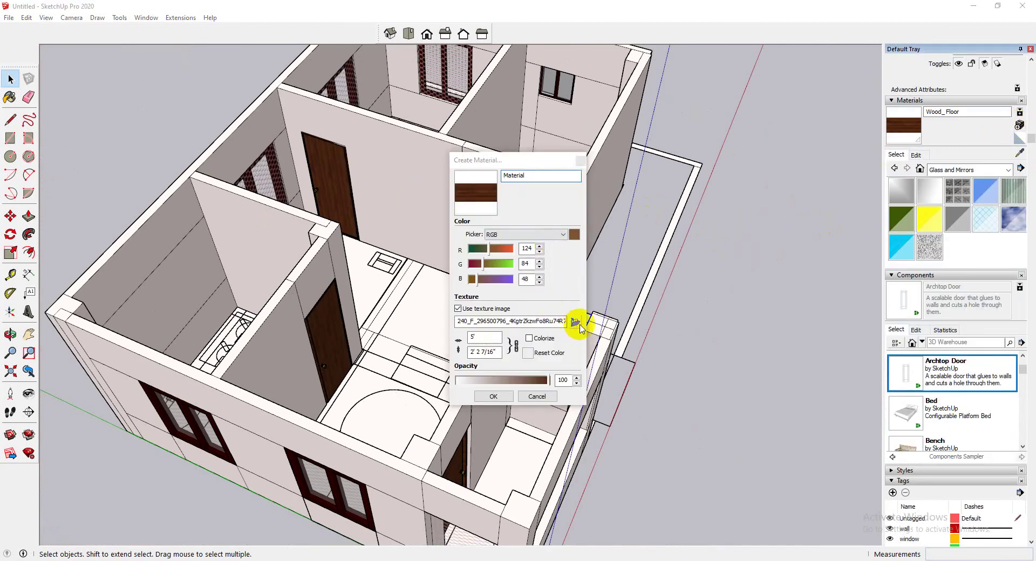
click(574, 322)
click(647, 270)
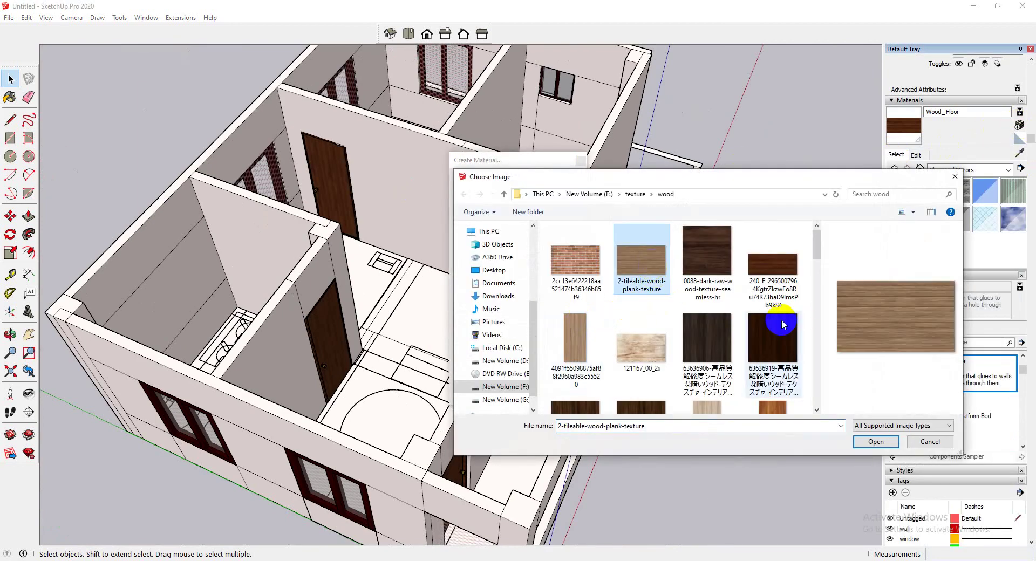
scroll(701, 302, down, 10)
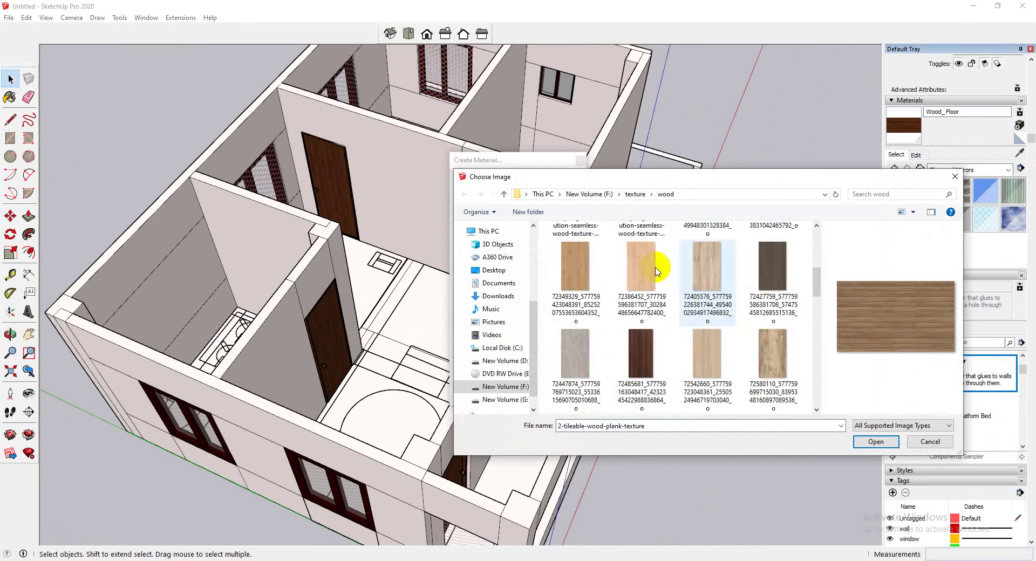
double_click(657, 272)
click(493, 397)
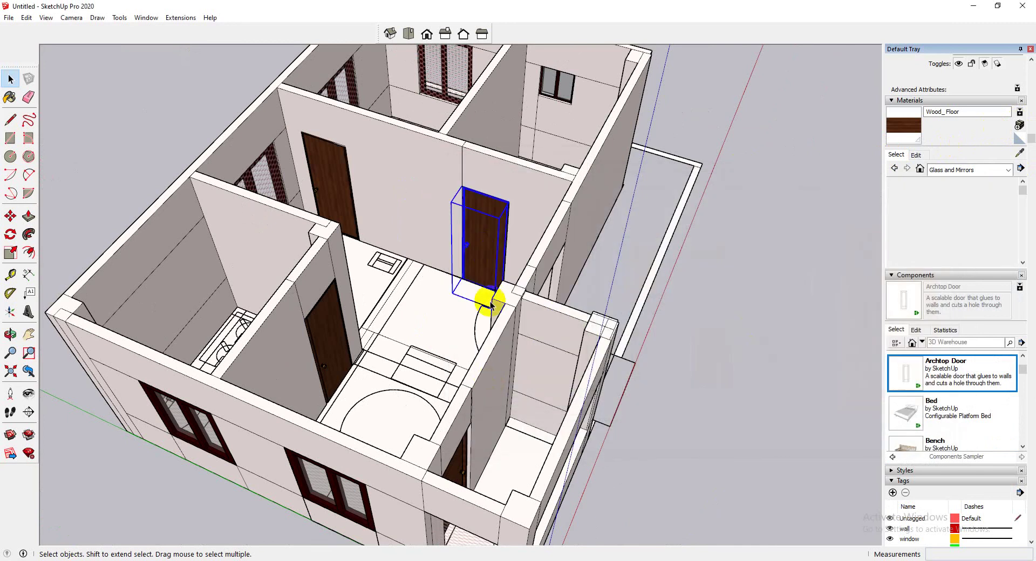
Try to reach the unique door's nested panel and frame groups for painting with the new light wood material.
click(10, 97)
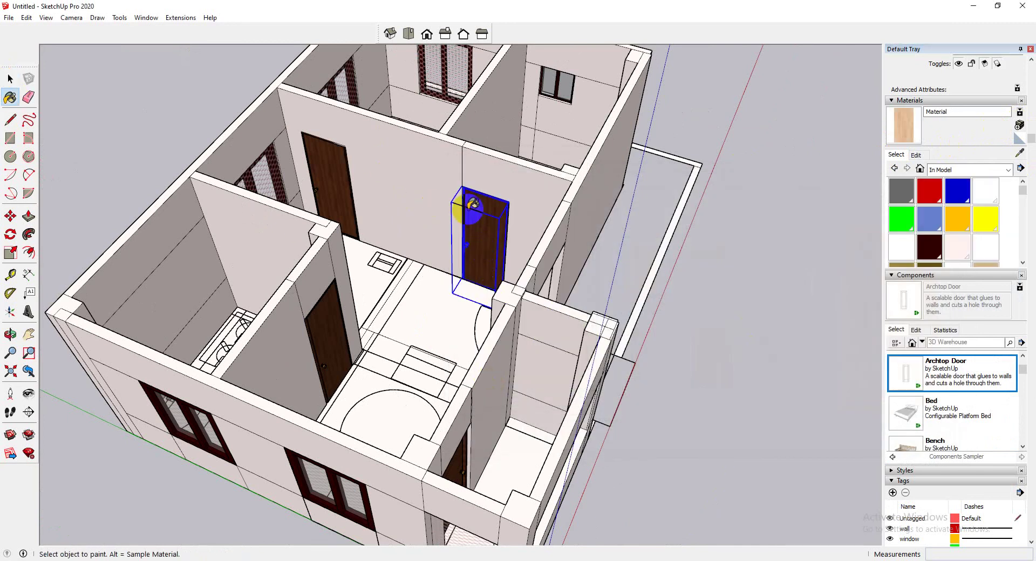
scroll(473, 203, up, 6)
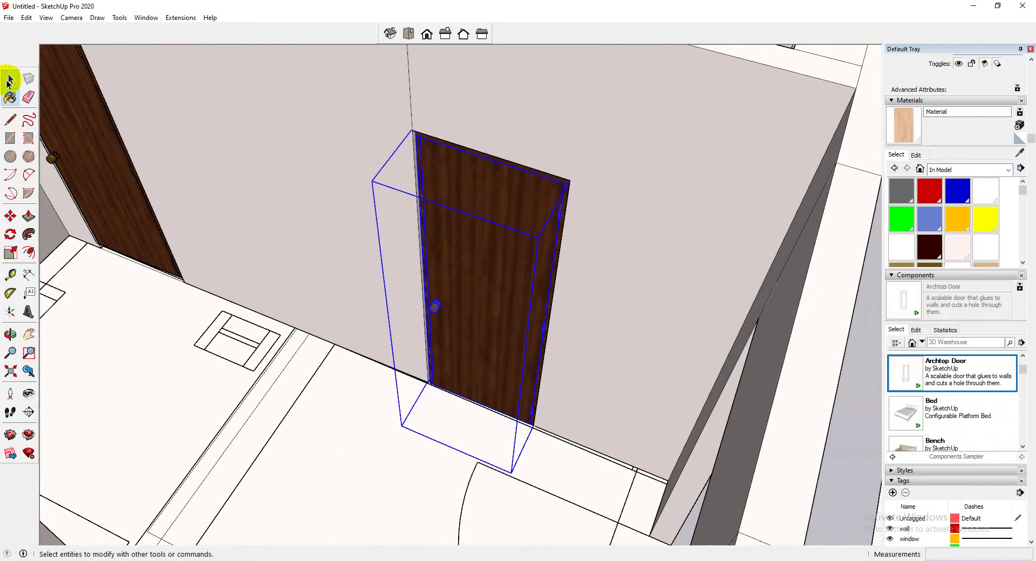
click(10, 81)
click(487, 193)
right_click(486, 191)
double_click(475, 180)
click(474, 179)
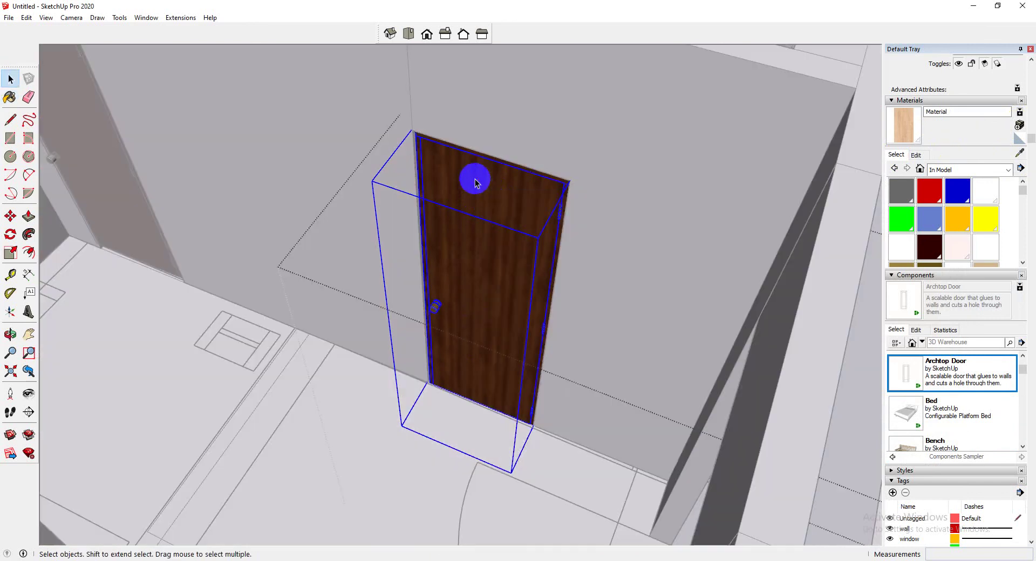
right_click(474, 179)
click(470, 188)
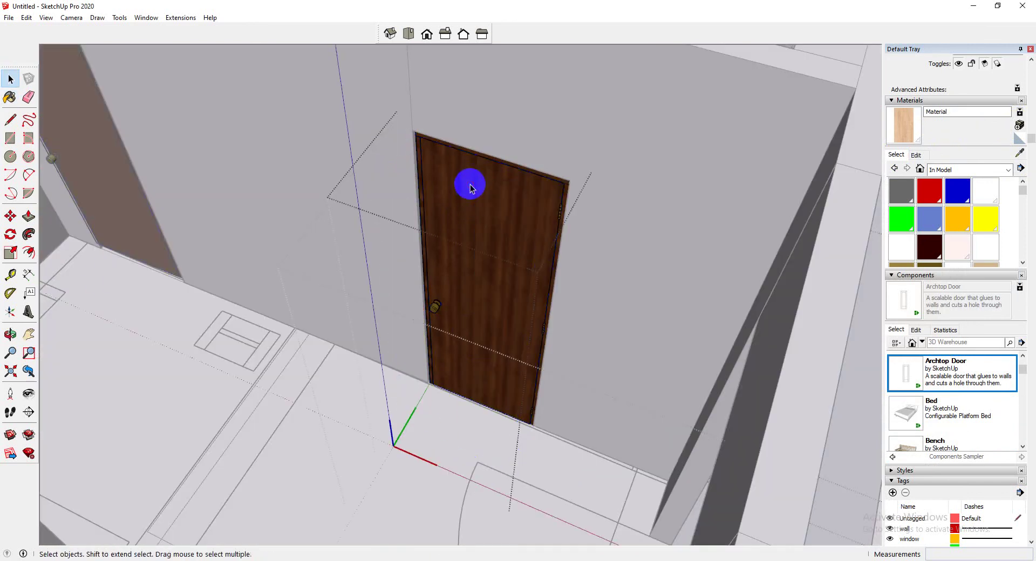
right_click(470, 188)
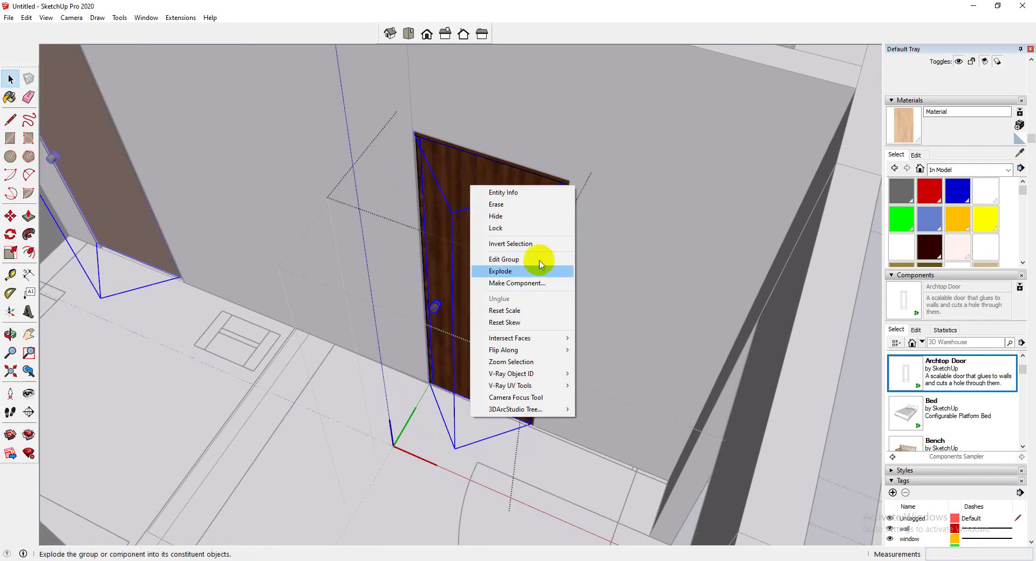
click(495, 189)
double_click(491, 170)
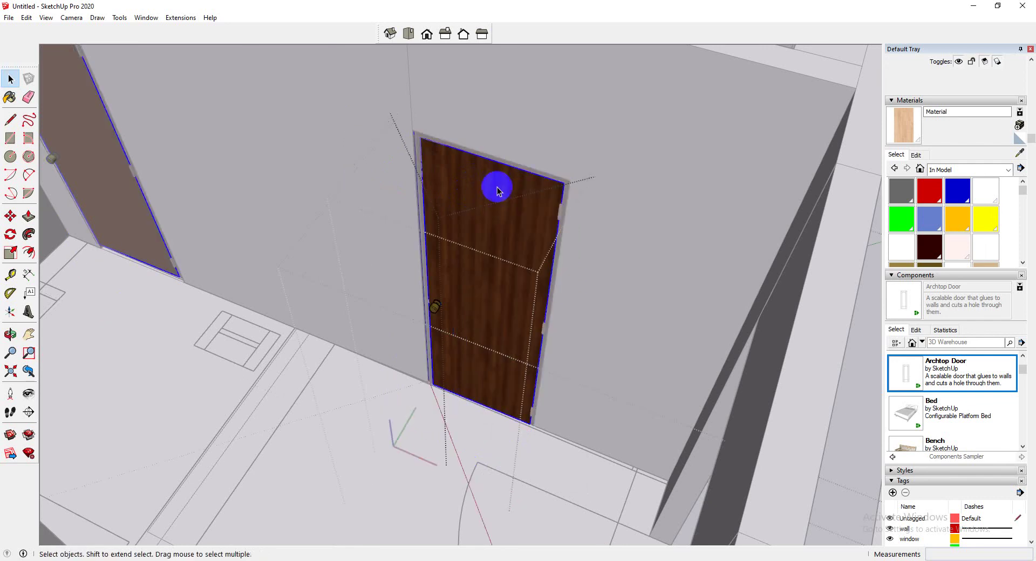
double_click(500, 167)
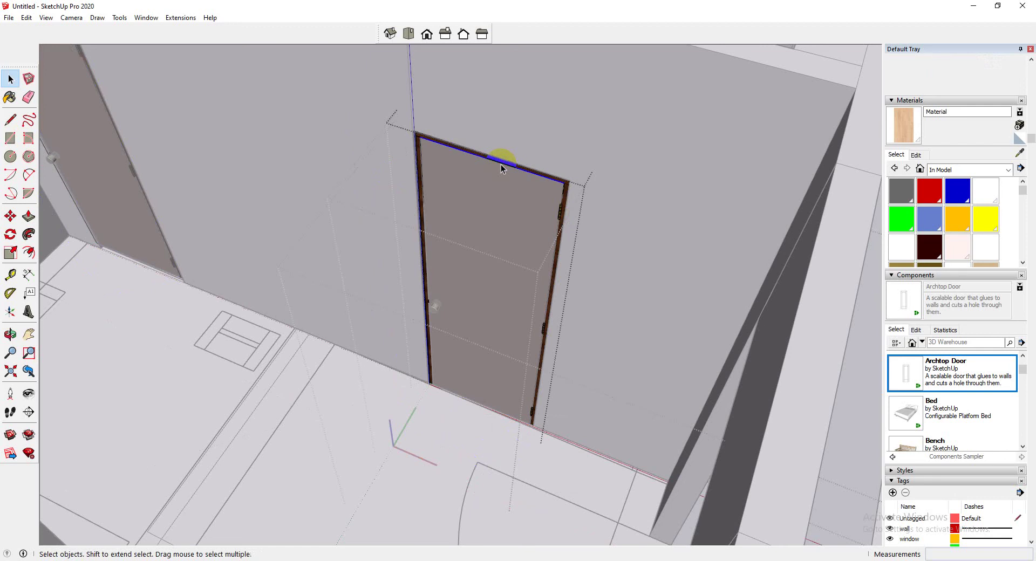
scroll(626, 286, down, 6)
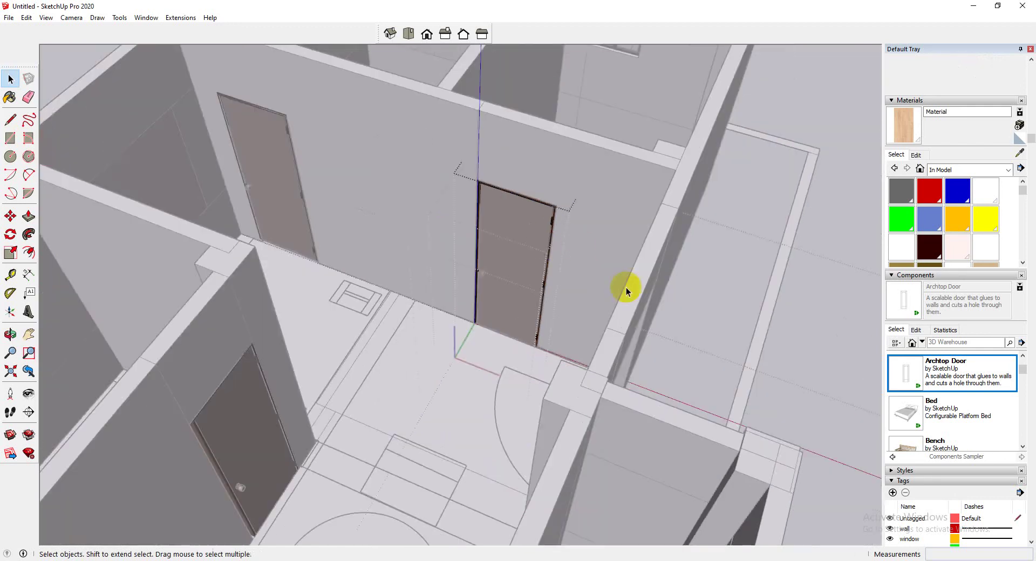
click(750, 290)
Copy the dark wood door near the entrance to the empty area outside the house.
scroll(809, 215, up, 2)
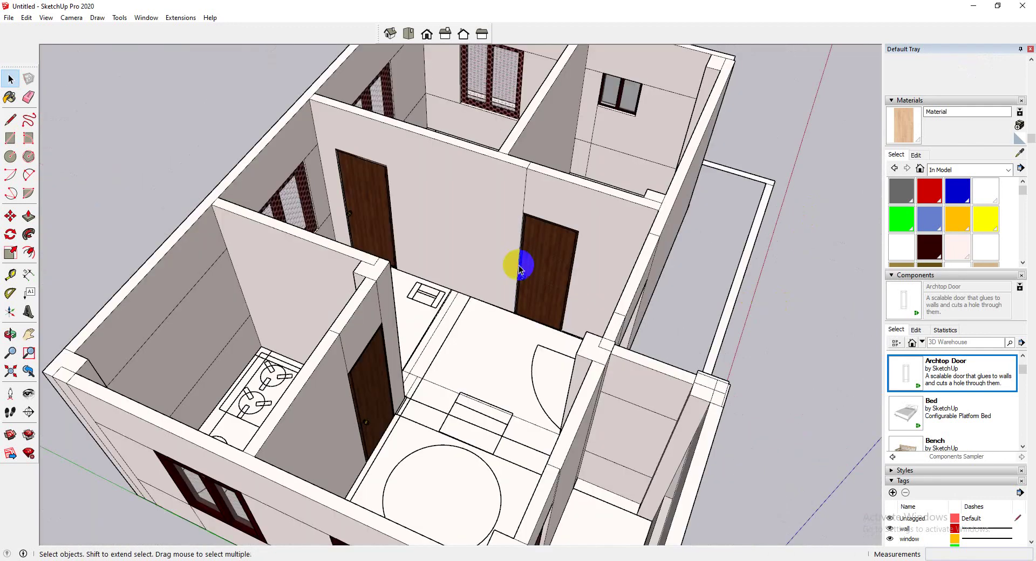
click(542, 262)
click(19, 219)
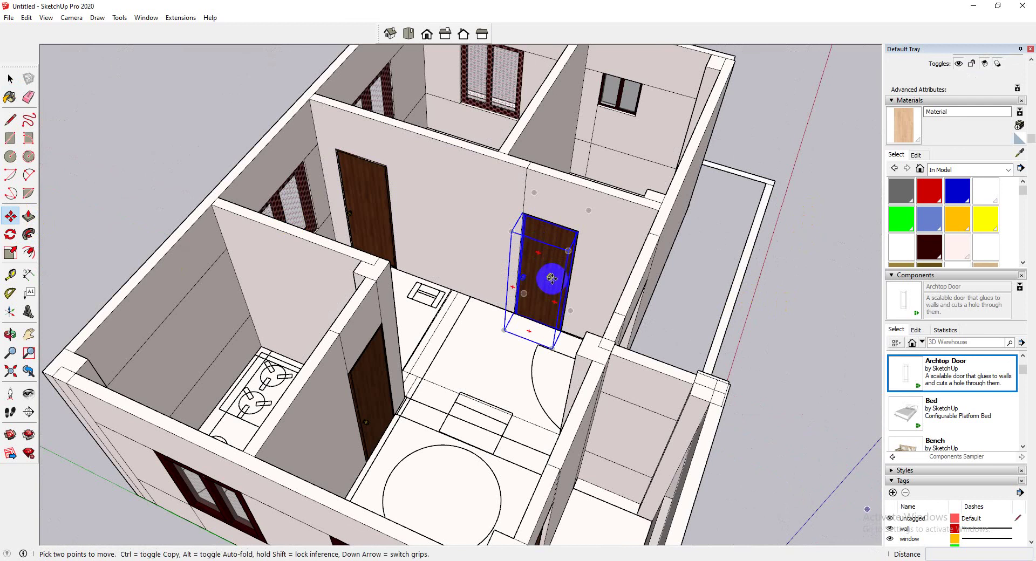
drag(550, 276, 157, 131)
Explode the outside door copy repeatedly until its nested components and groups become loose geometry.
right_click(156, 131)
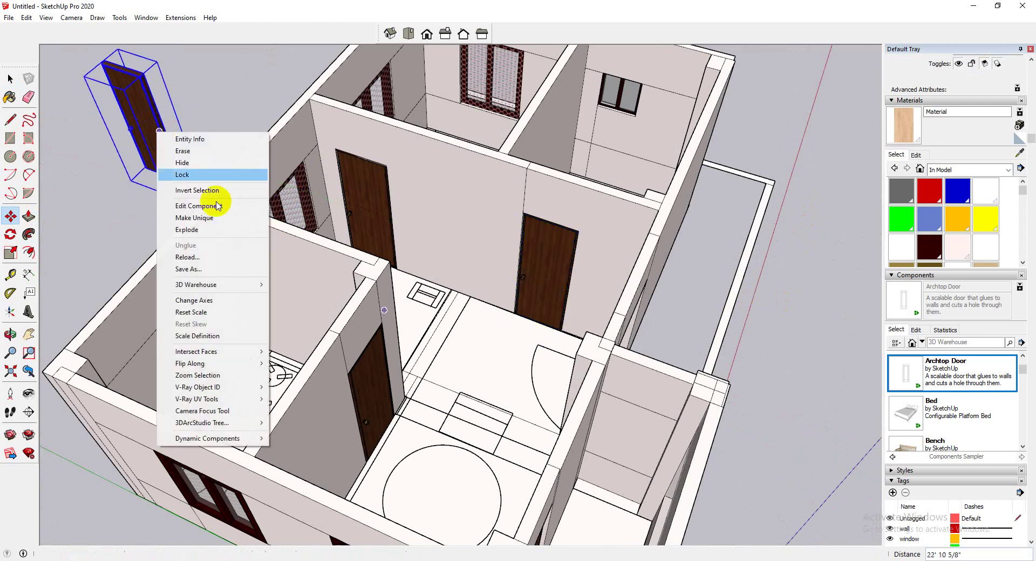
click(207, 231)
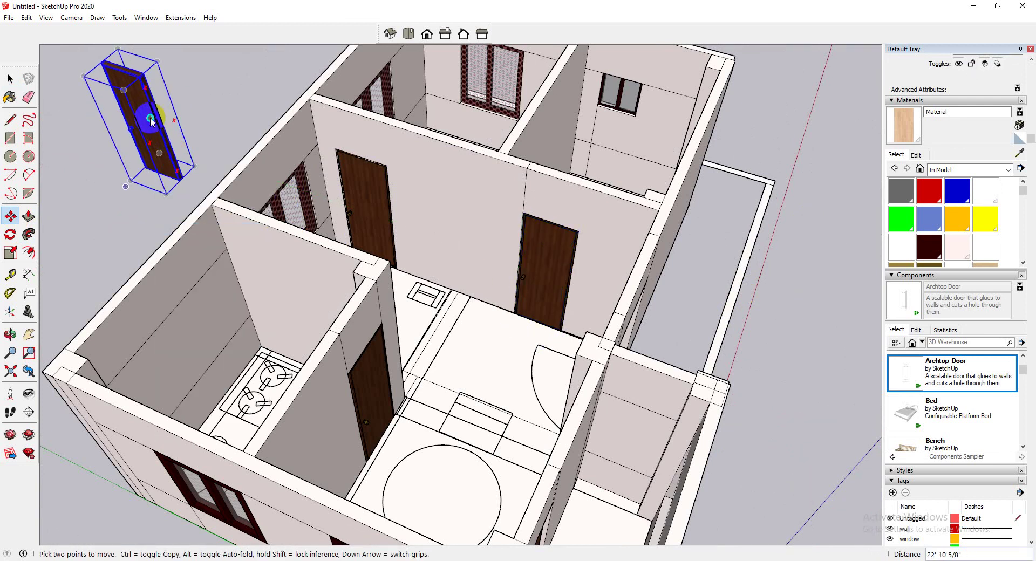
right_click(141, 116)
click(203, 224)
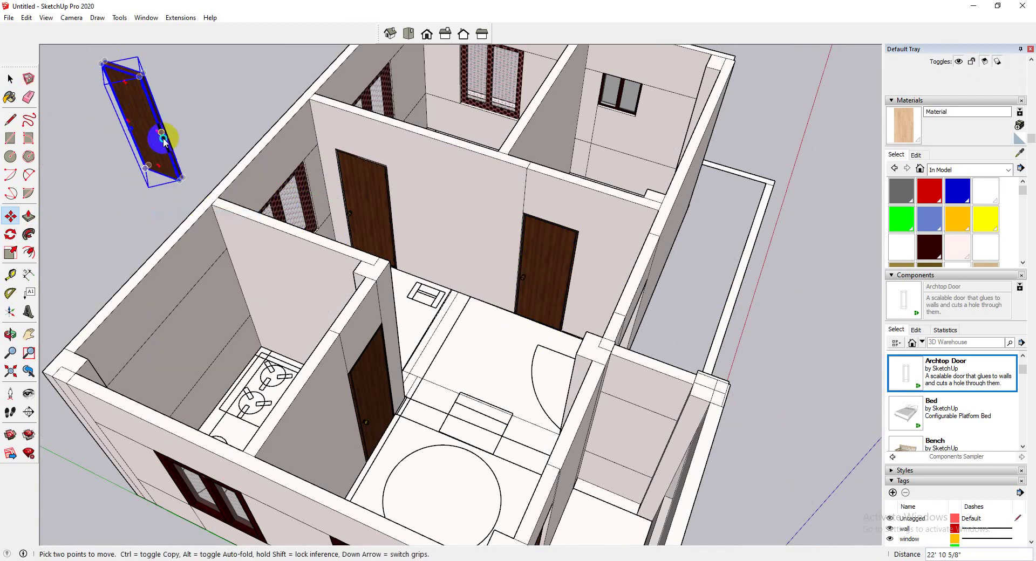
right_click(164, 141)
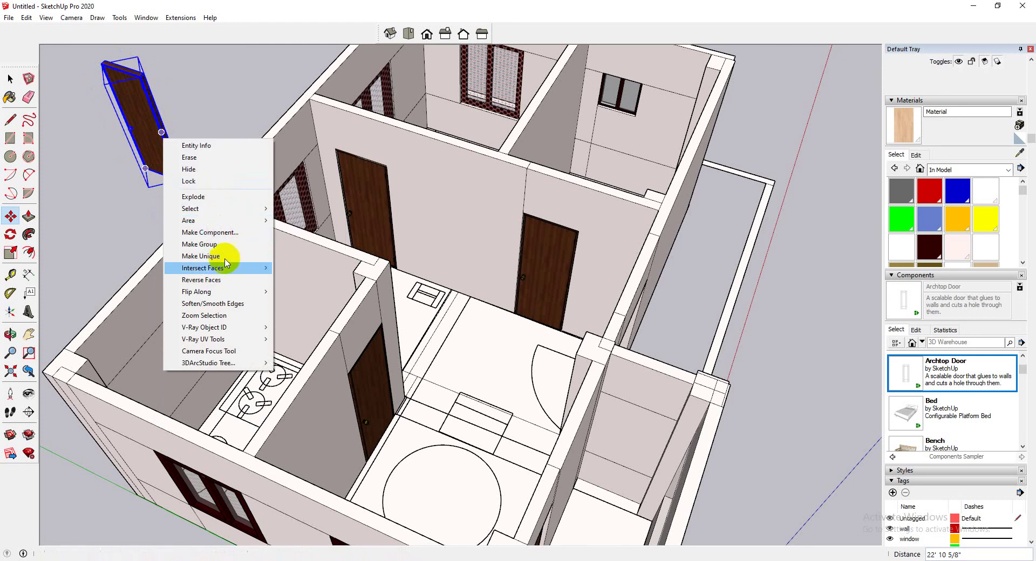
click(214, 196)
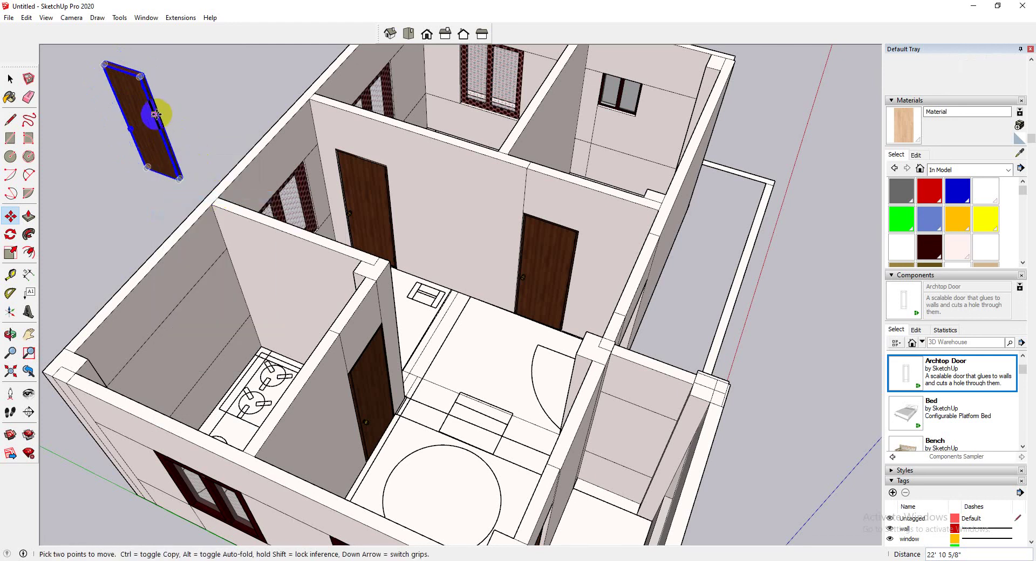
right_click(156, 115)
click(211, 173)
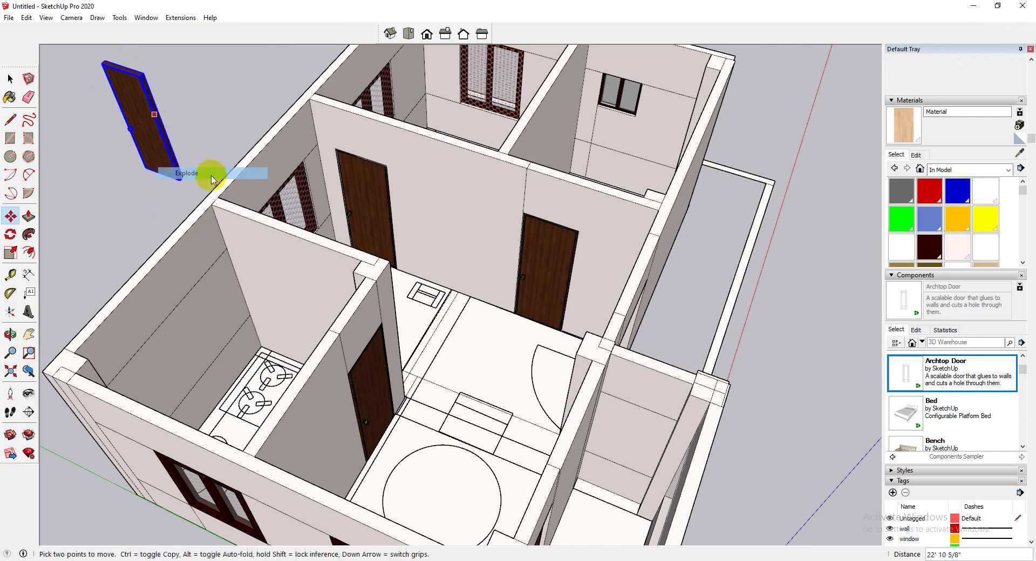
Select all the exploded door's panel and frame geometry and paint it with the light wood material.
click(9, 78)
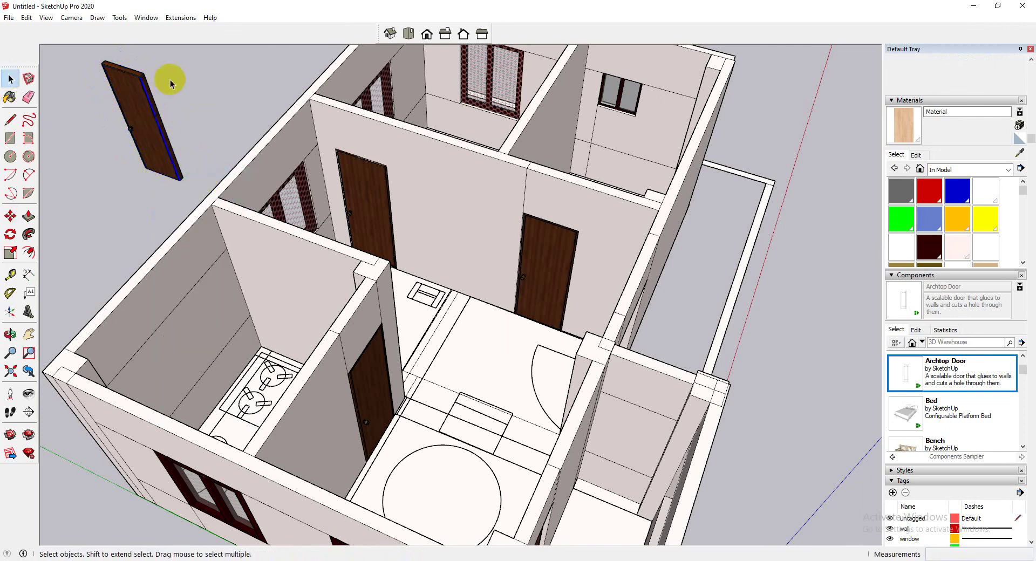
drag(183, 50, 61, 245)
middle_drag(93, 173, 379, 111)
scroll(342, 135, down, 3)
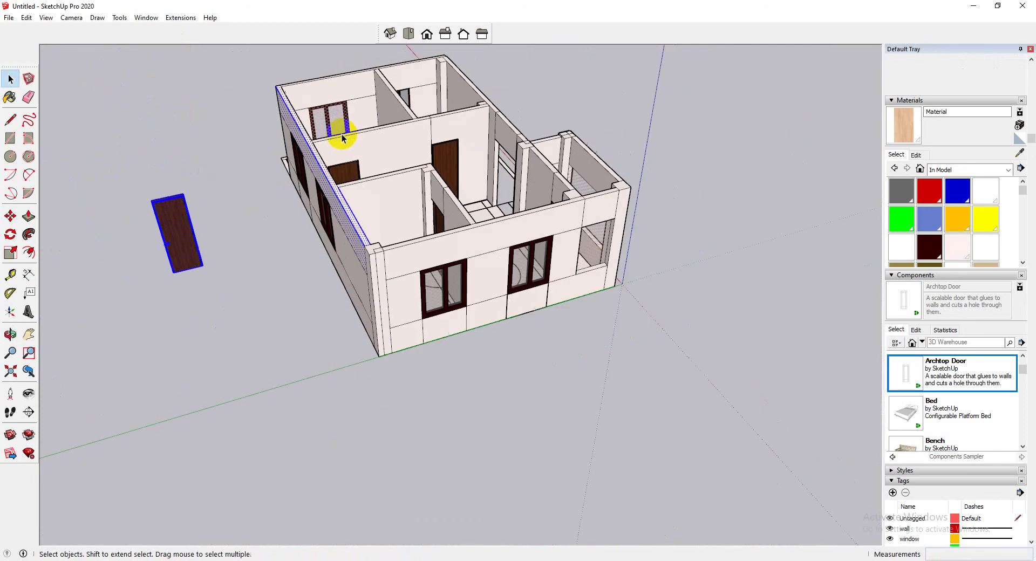
click(205, 196)
scroll(173, 231, up, 6)
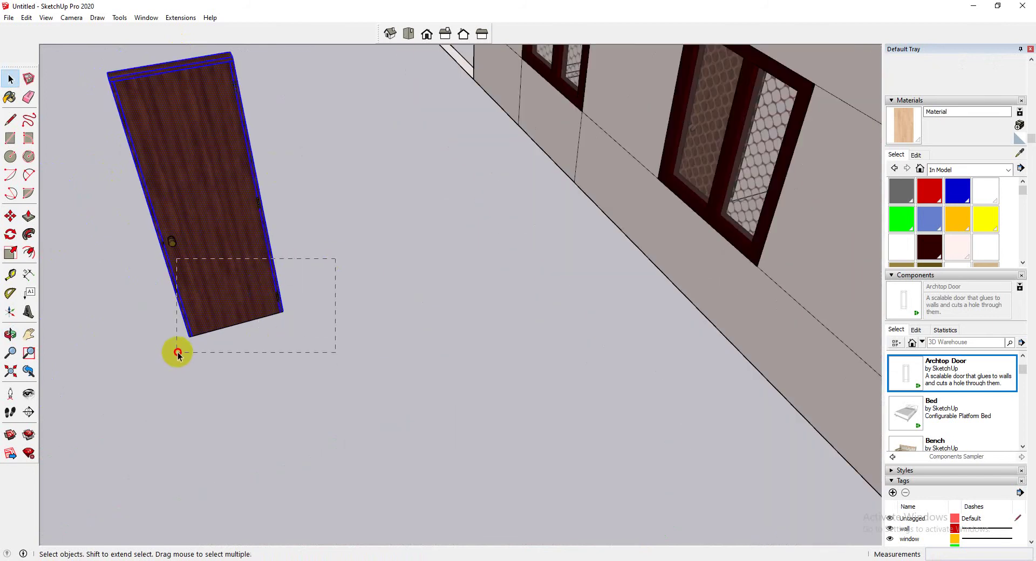
middle_drag(265, 123, 338, 70)
click(338, 71)
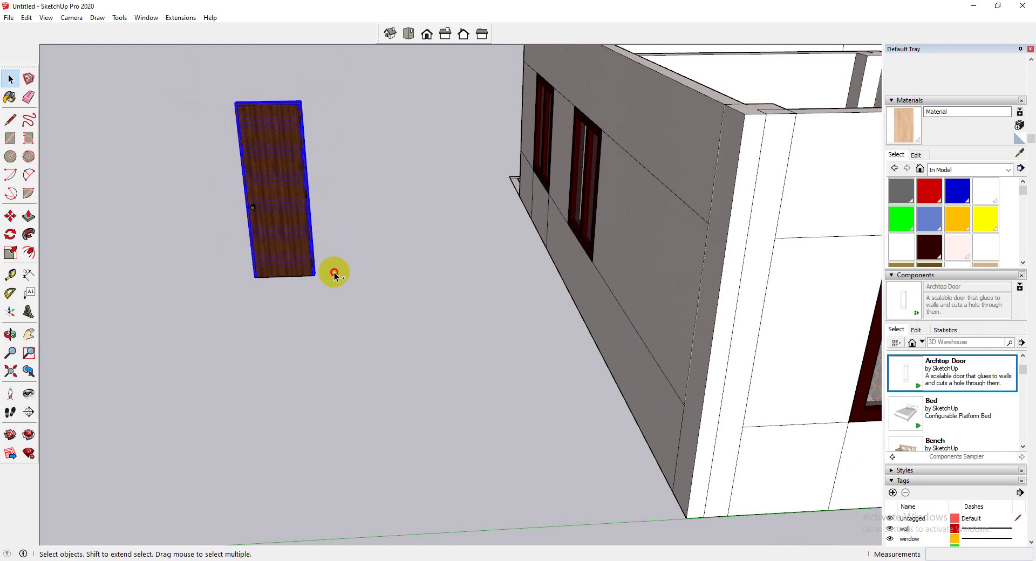
drag(228, 322, 228, 322)
click(9, 97)
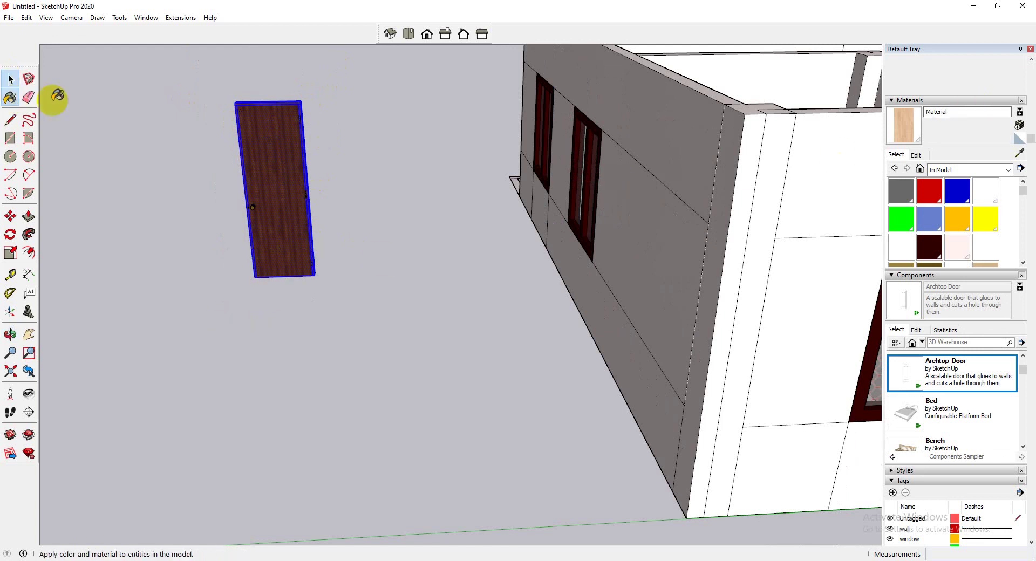
click(275, 120)
scroll(324, 221, up, 5)
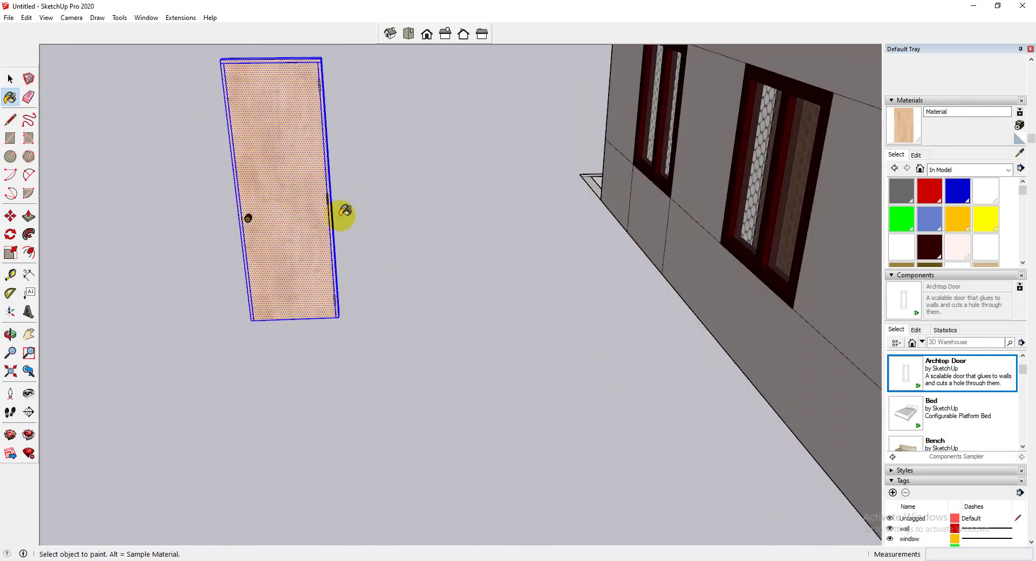
middle_drag(332, 241, 331, 266)
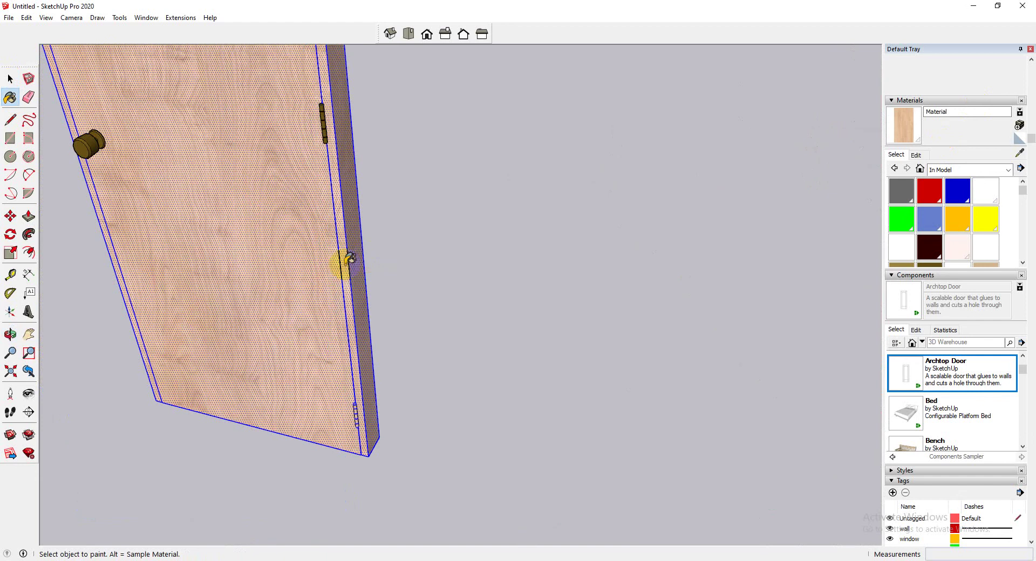
Reduce the light wood material's texture width to 6".
click(915, 156)
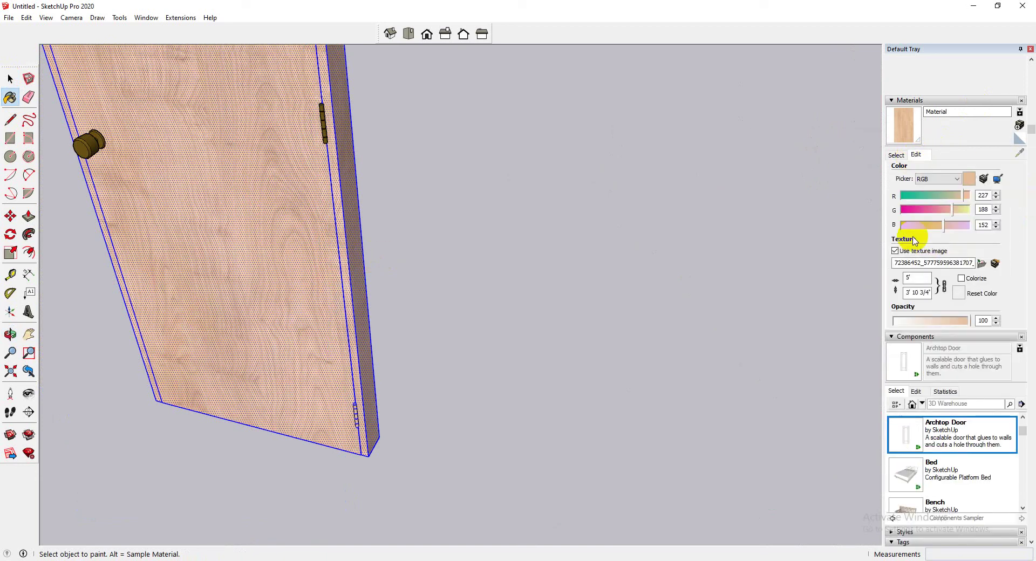
double_click(912, 277)
text(1)
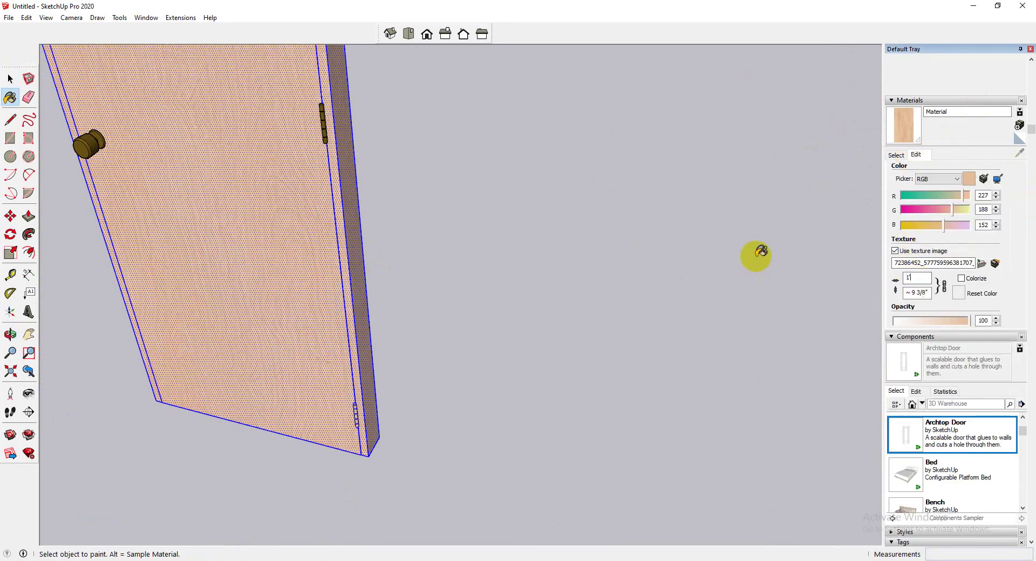
key(Return)
scroll(744, 276, down, 5)
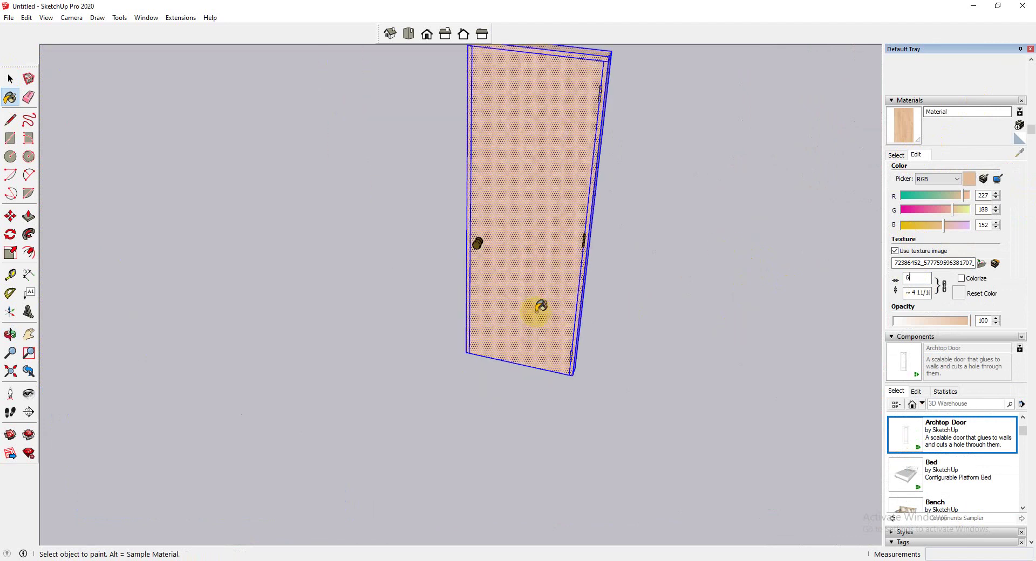
Select the entire light wood door, including its knob and hinges, and make it a group.
click(10, 79)
right_click(562, 139)
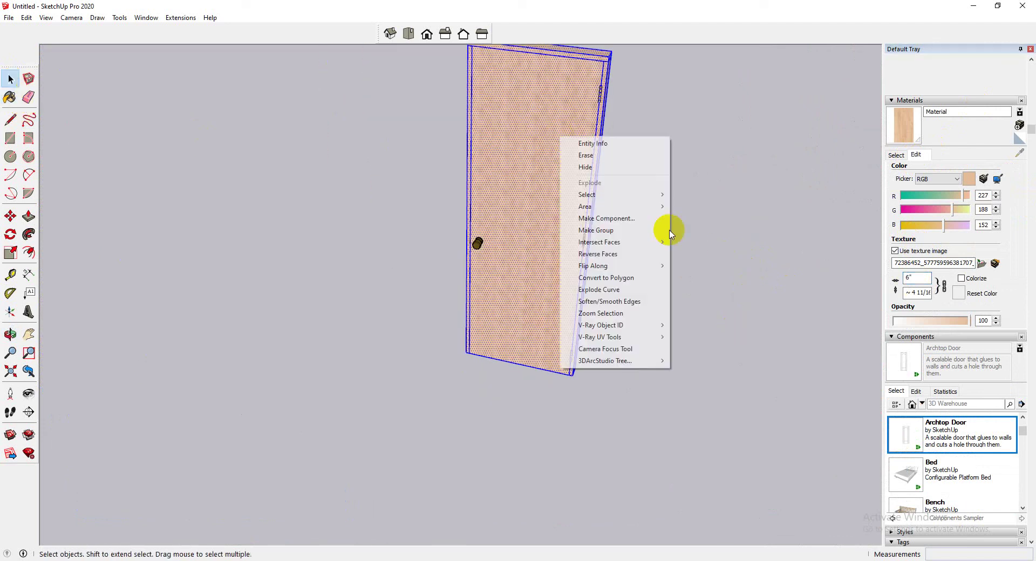
click(721, 88)
scroll(698, 183, down, 2)
shift+middle_drag(696, 43, 696, 60)
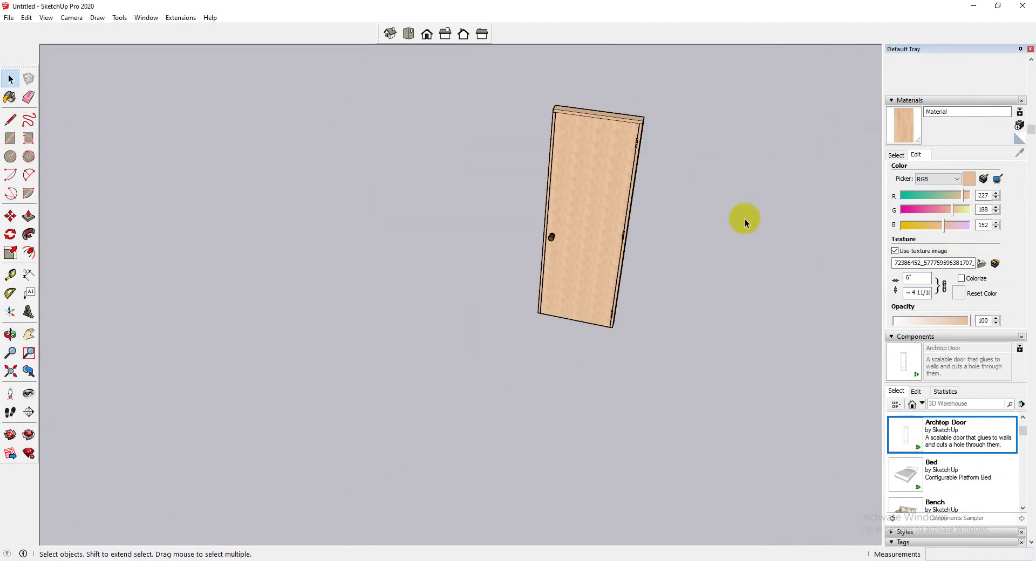
drag(515, 308, 451, 400)
right_click(552, 238)
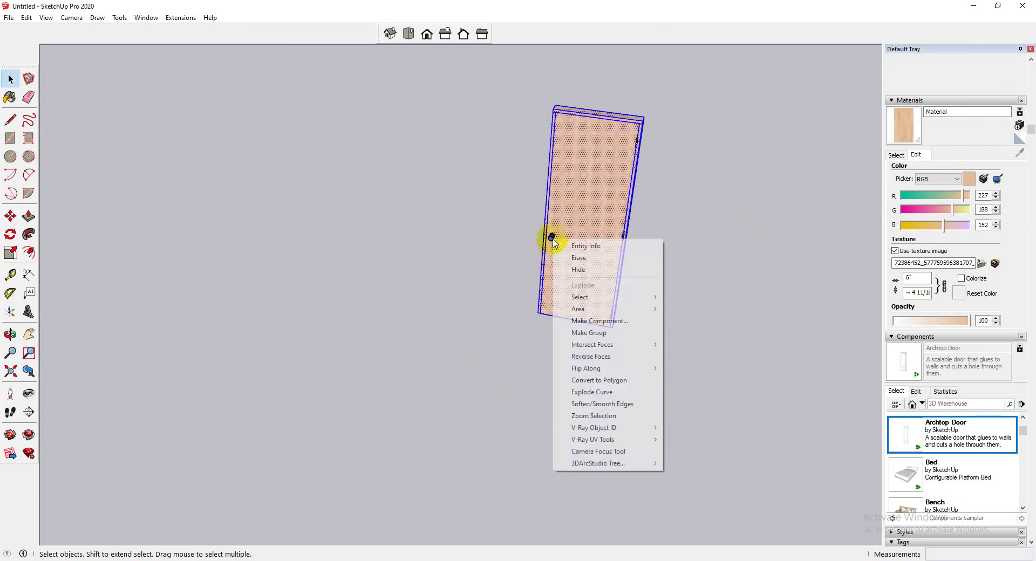
click(604, 336)
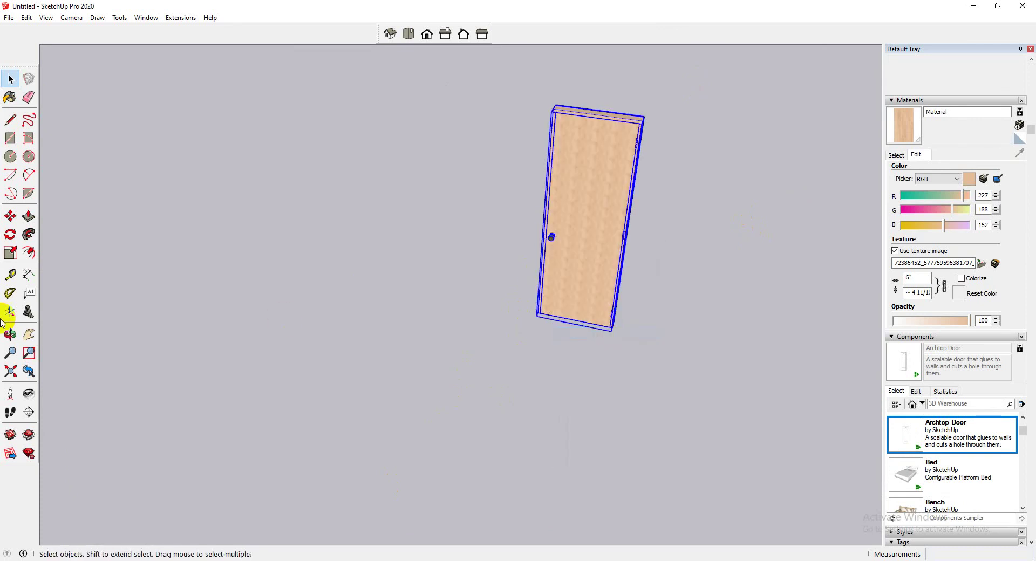
Move the light wood door group into the house, in front of the dark door near the entrance.
click(615, 328)
scroll(335, 386, down, 8)
scroll(622, 453, up, 2)
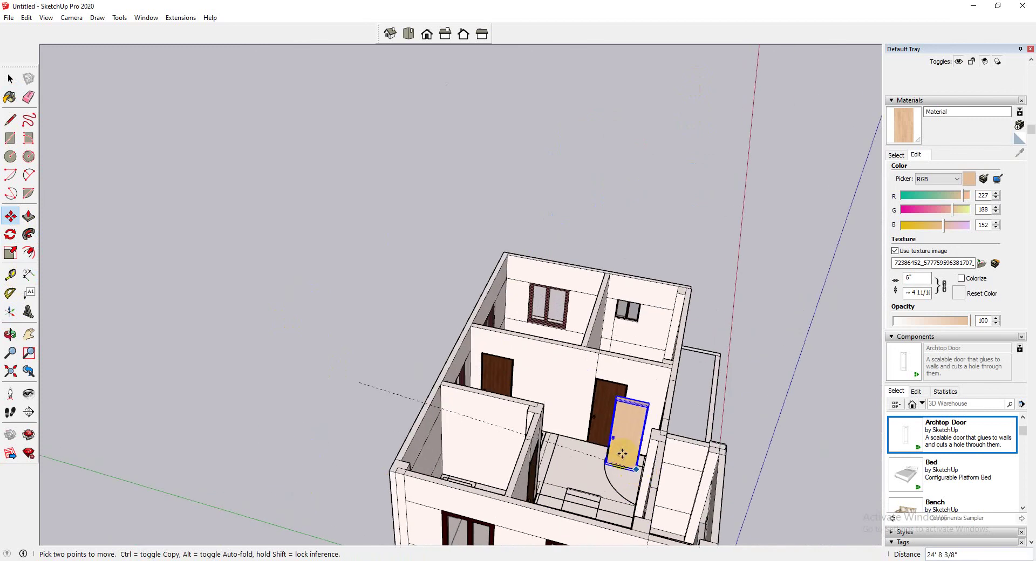
click(597, 455)
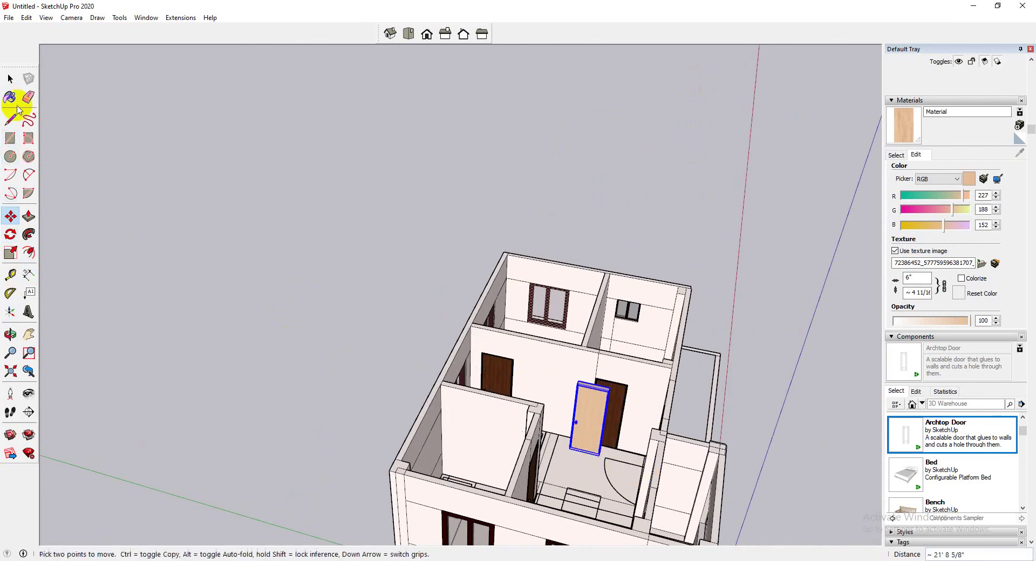
Erase the dark wood door from the long interior wall's opening near the entrance.
click(10, 79)
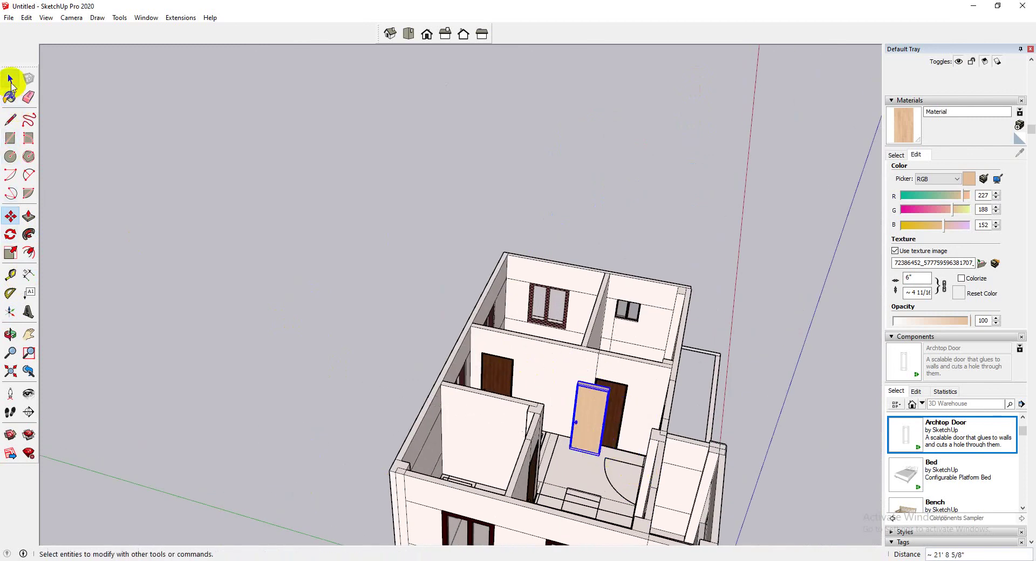
right_click(619, 394)
click(663, 105)
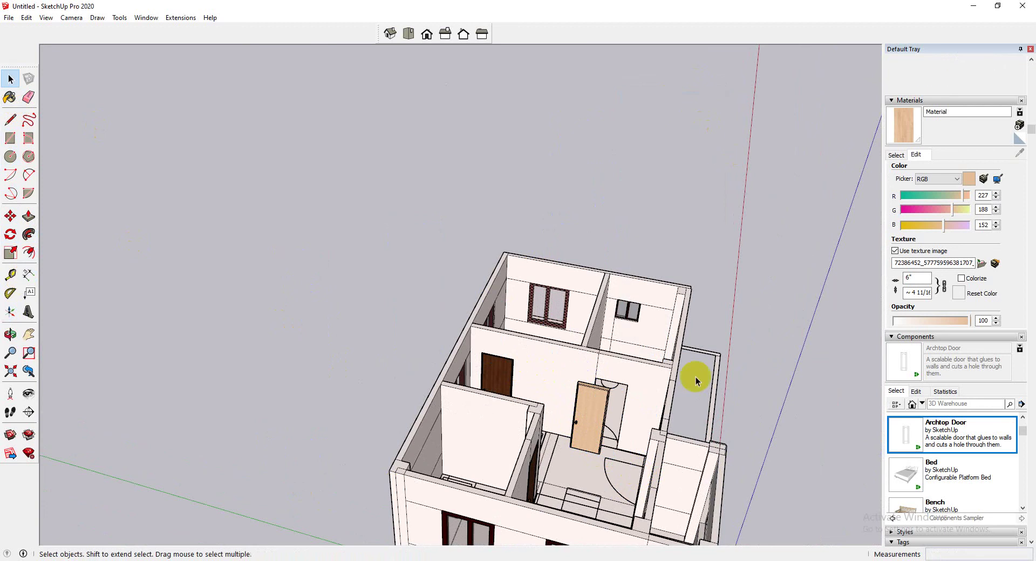
Move the light wood door by its upper corner into the emptied opening in the long interior wall.
scroll(647, 372, up, 5)
click(586, 377)
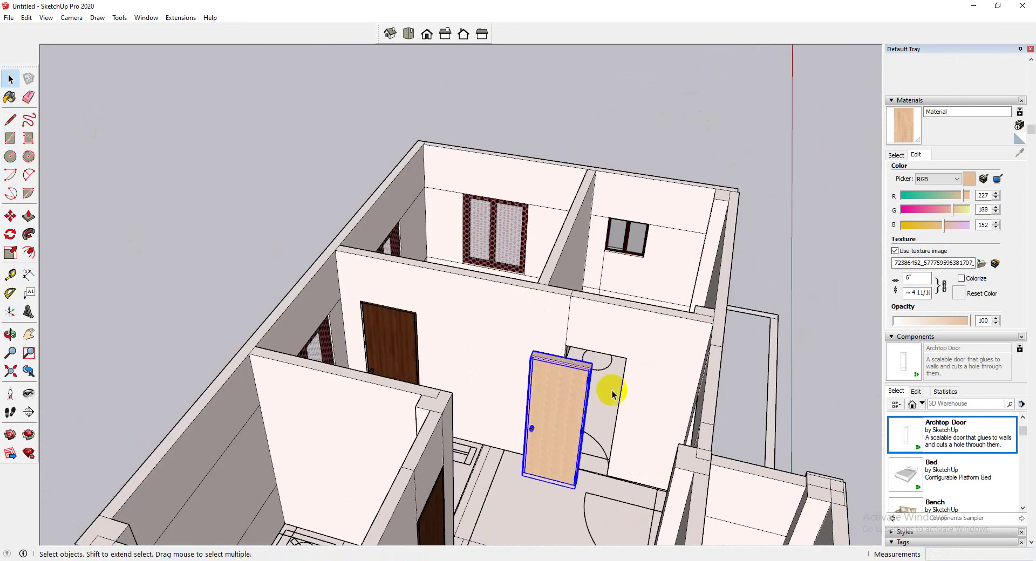
click(10, 217)
click(590, 367)
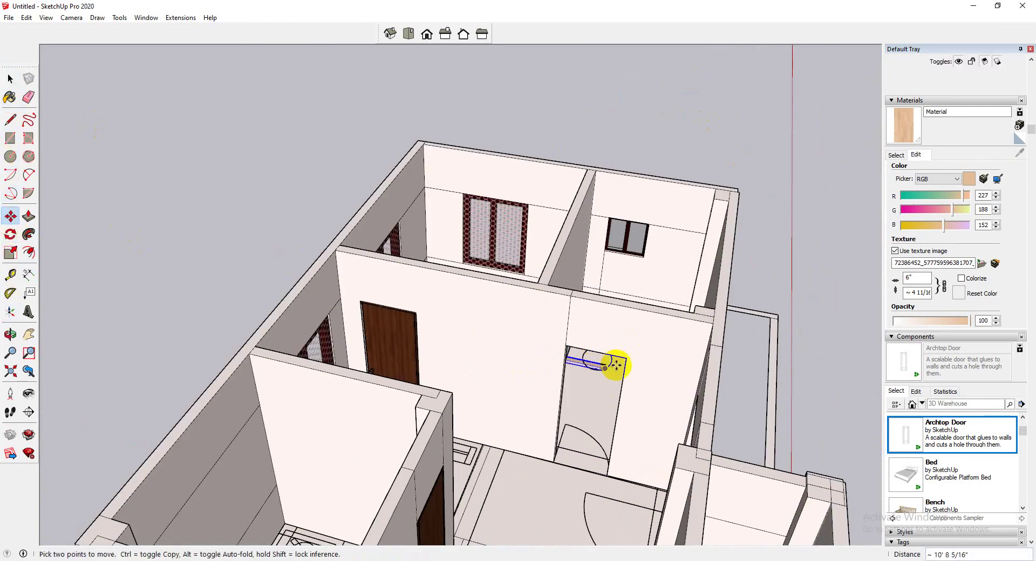
click(605, 345)
scroll(526, 309, down, 3)
middle_drag(526, 309, 687, 445)
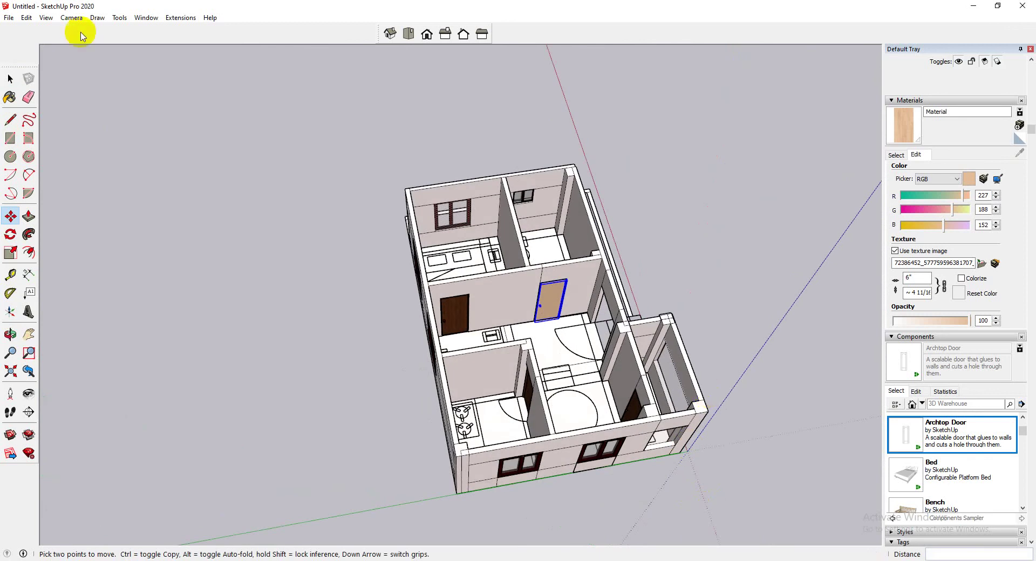
Start importing a SketchUp file and browse the Downloads folder for a component to bring in.
click(5, 19)
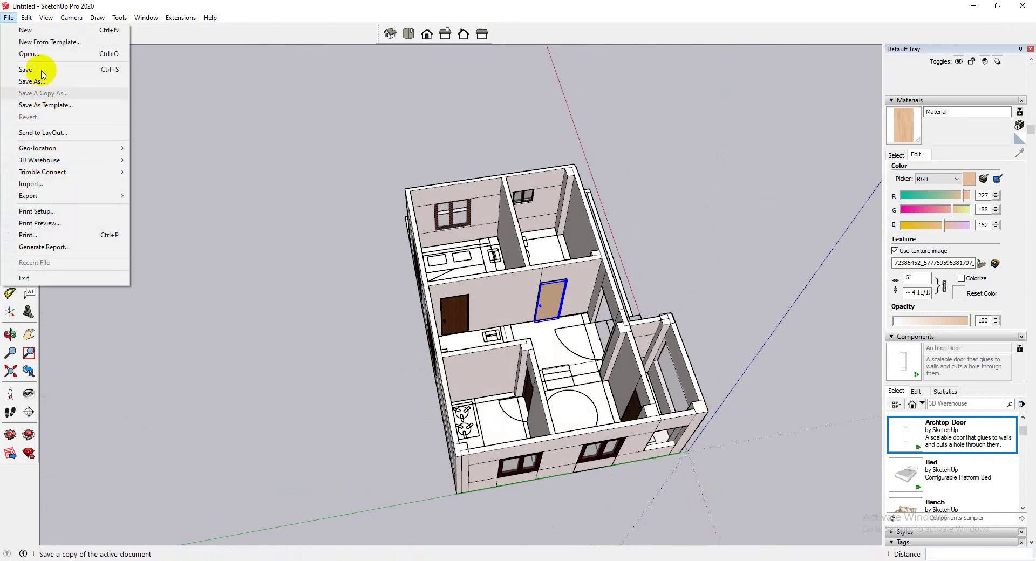
click(64, 184)
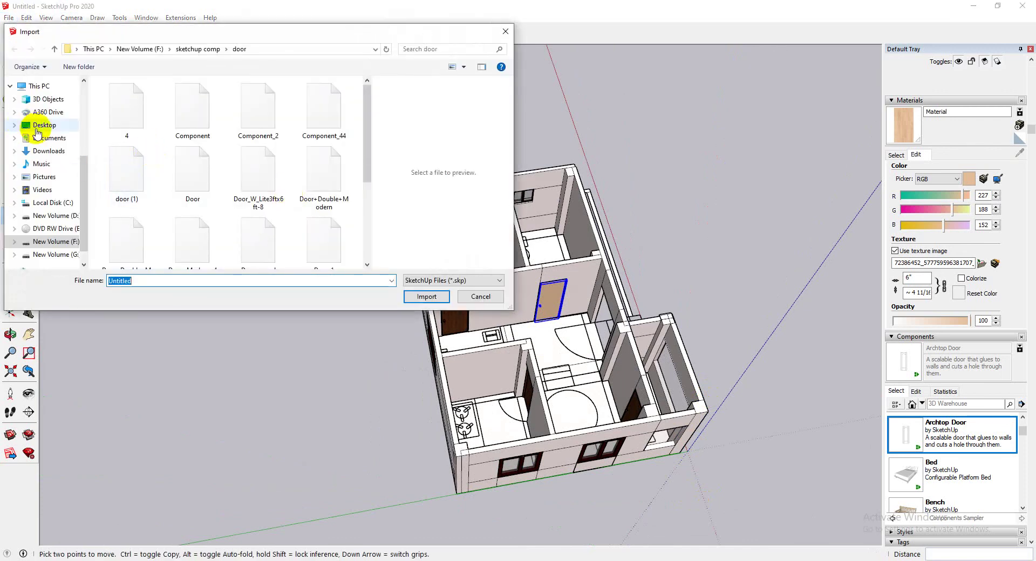
click(45, 163)
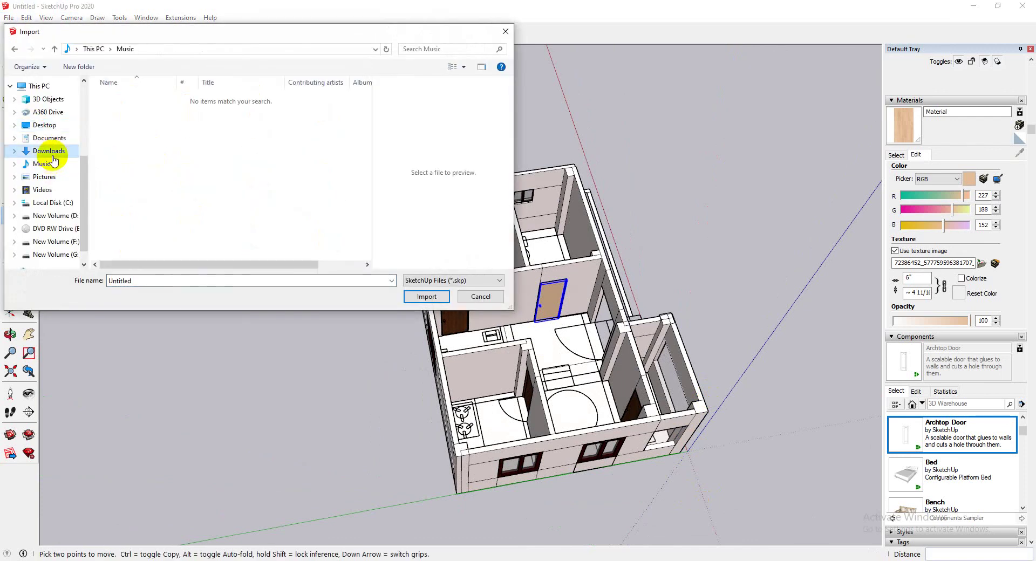
click(48, 151)
scroll(183, 209, down, 5)
scroll(166, 197, up, 5)
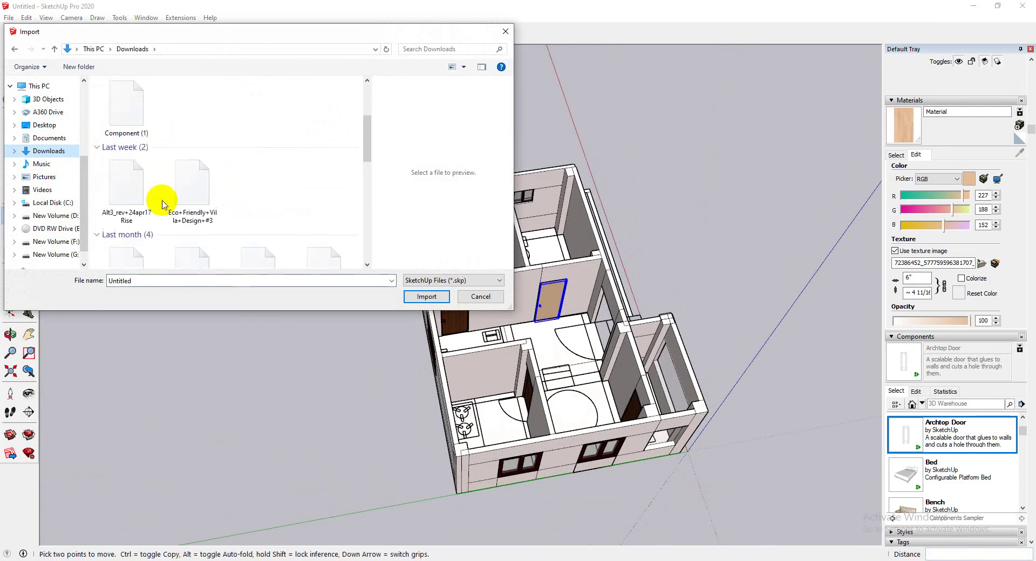
scroll(152, 229, down, 2)
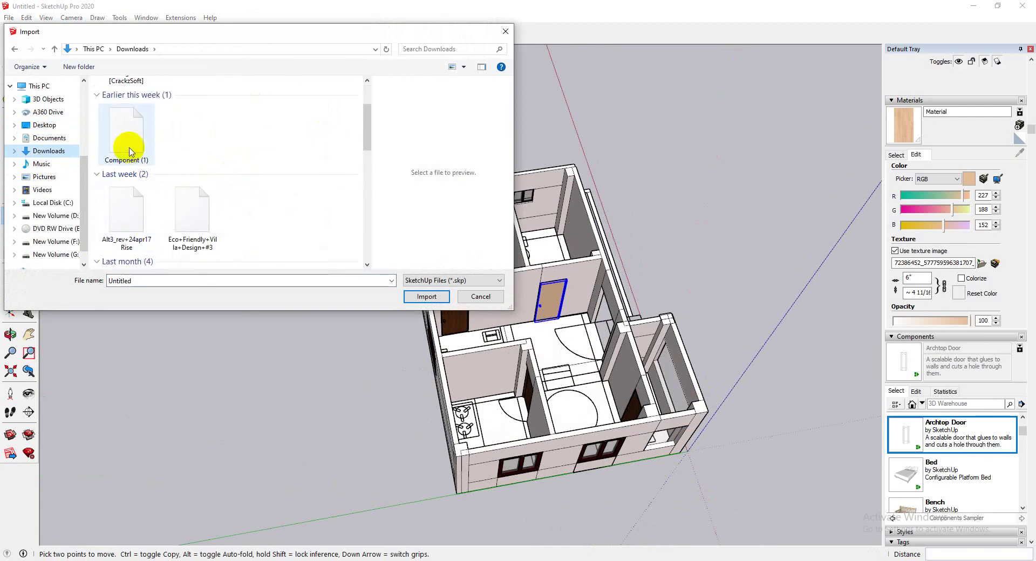
scroll(201, 199, down, 4)
scroll(200, 202, up, 2)
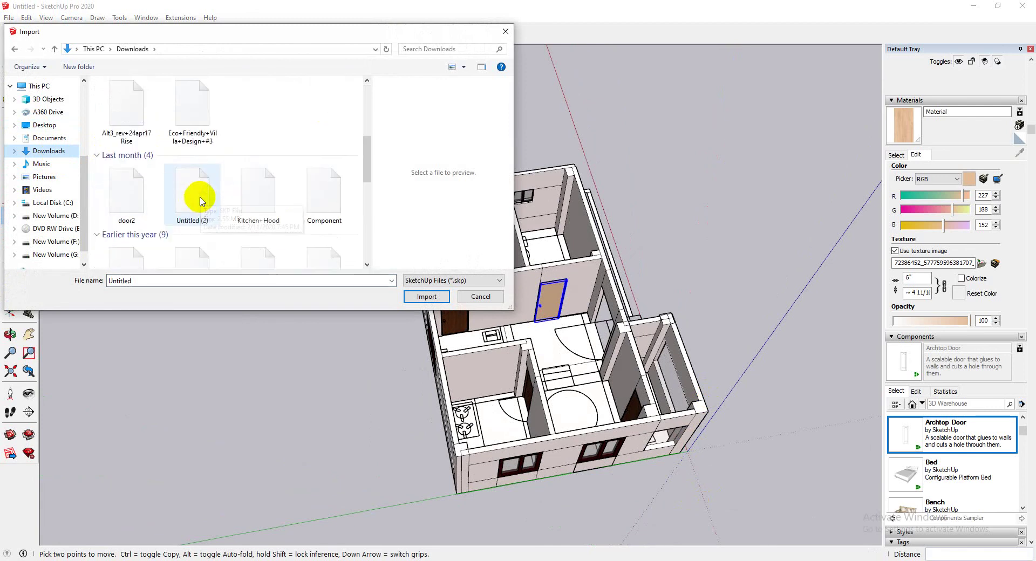
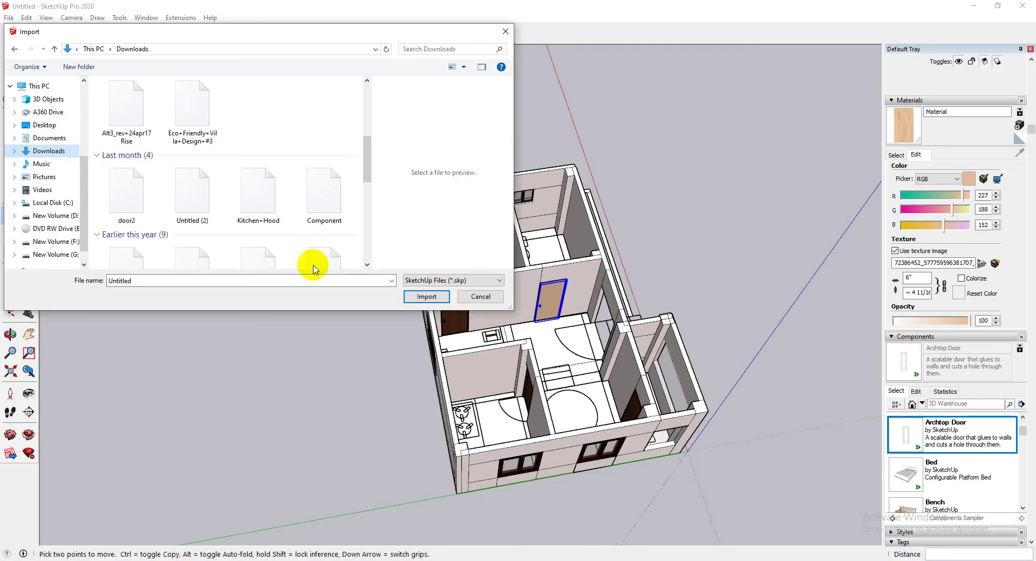
Import Component (1) from the Downloads folder and place the dark glazed door inside the house near the entrance opening.
click(200, 142)
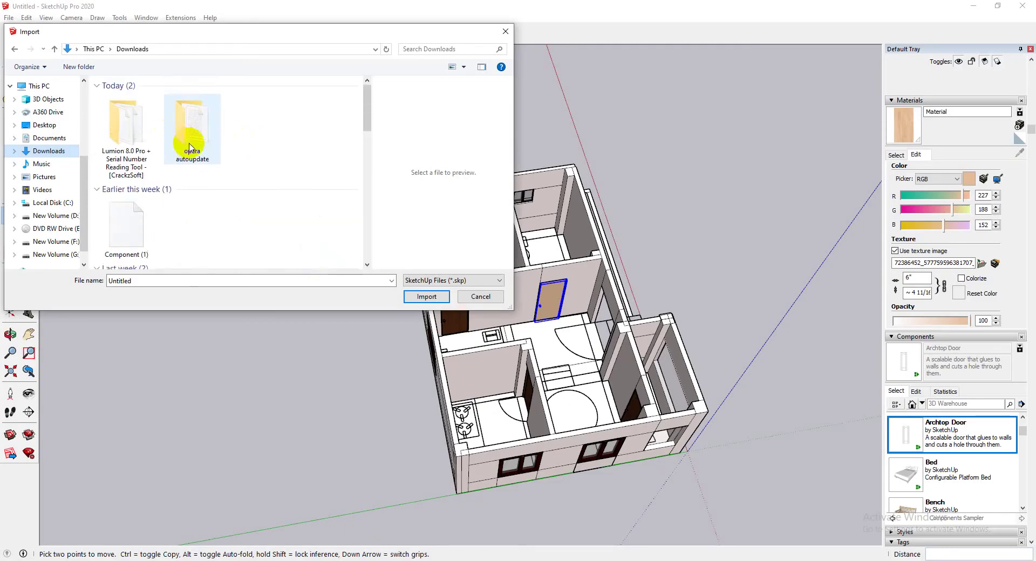
double_click(134, 233)
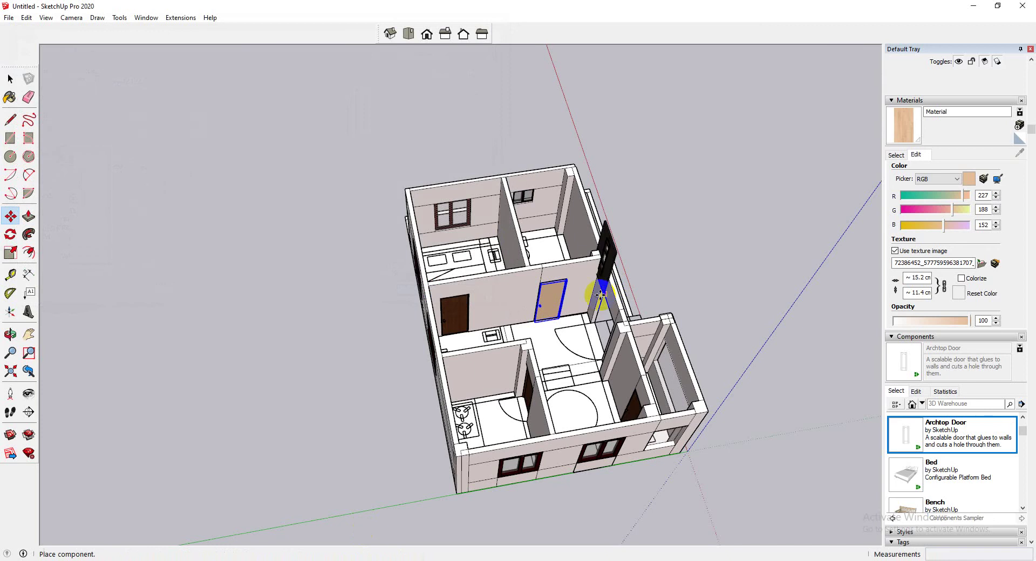
click(592, 352)
scroll(593, 324, up, 6)
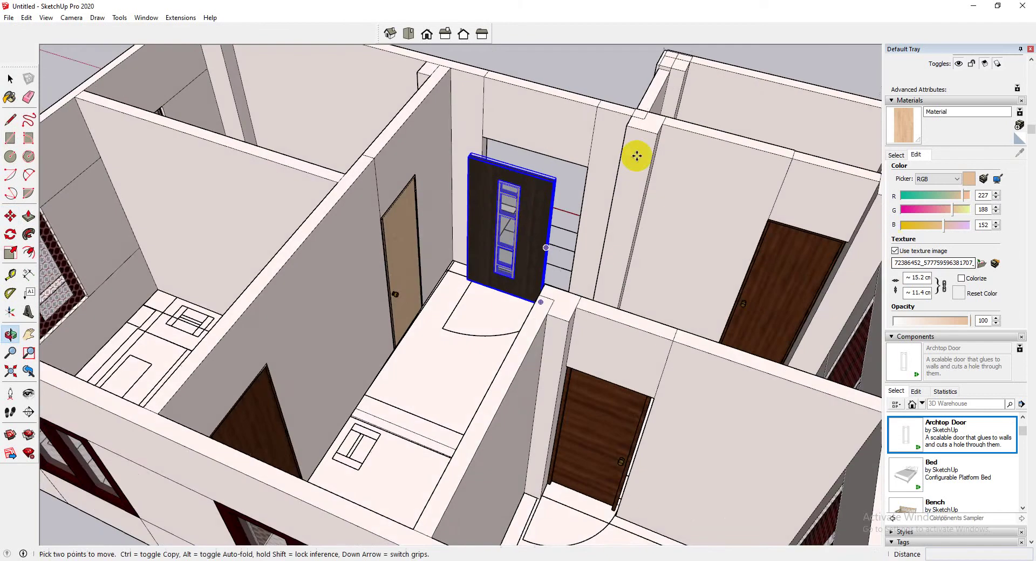
Move the glazed door into the entrance opening, leaving a gap of about 7 7/16" between its lower corner and the jamb.
click(600, 188)
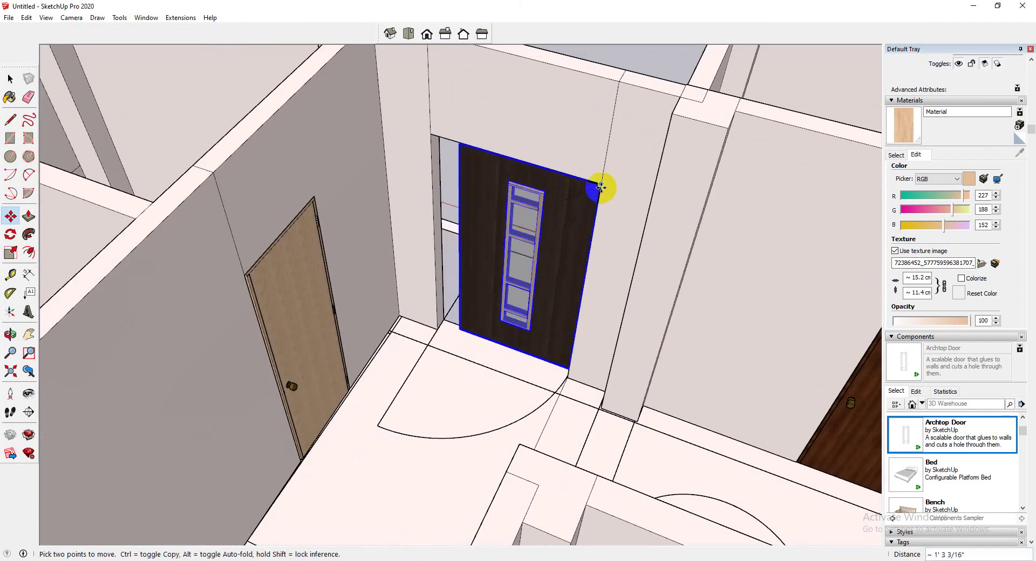
middle_drag(564, 240, 601, 233)
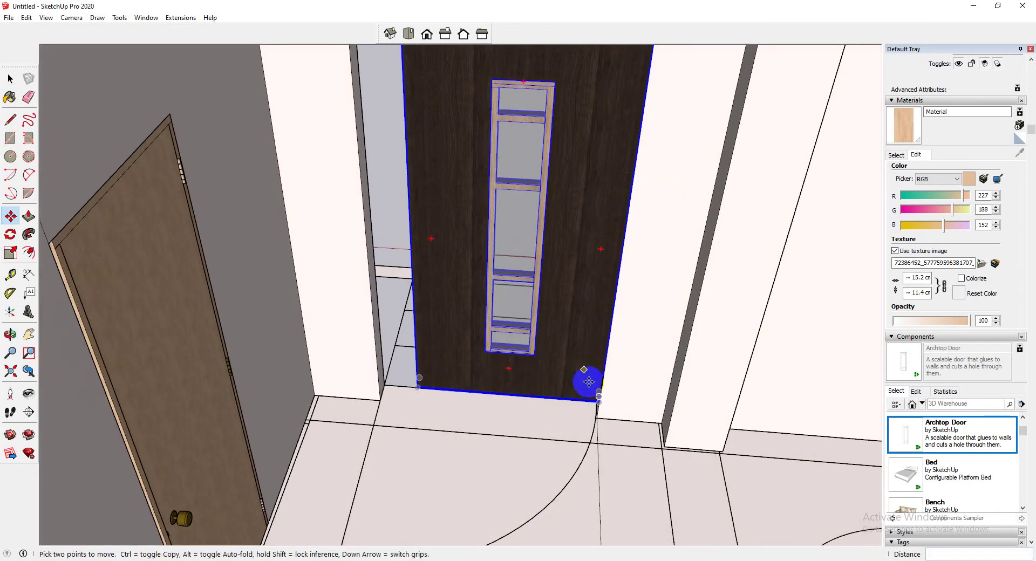
drag(601, 402, 570, 402)
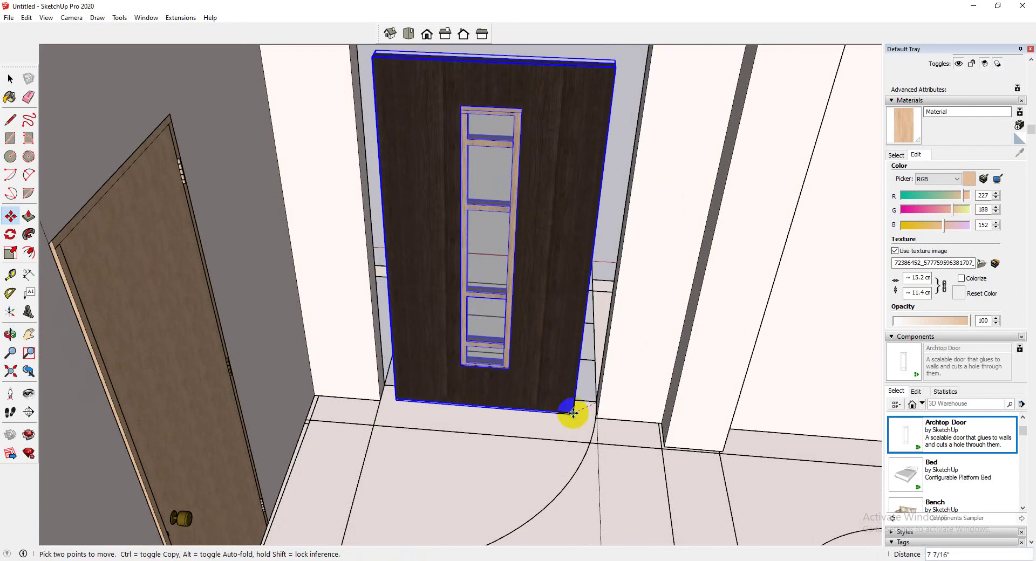
scroll(593, 415, down, 2)
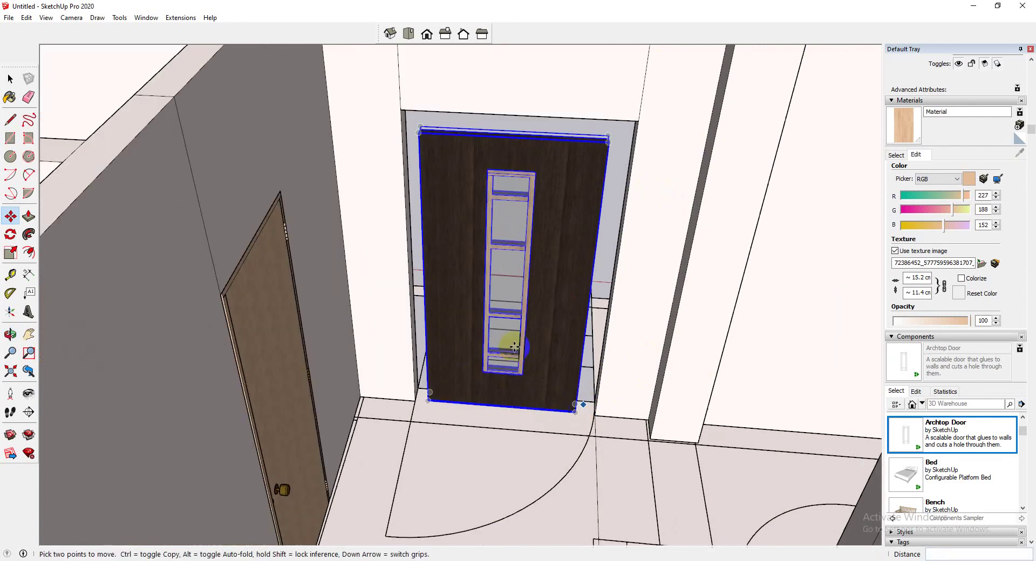
Draw a rectangle over the glazed door's top edge and pull it up to form a frame header.
click(10, 138)
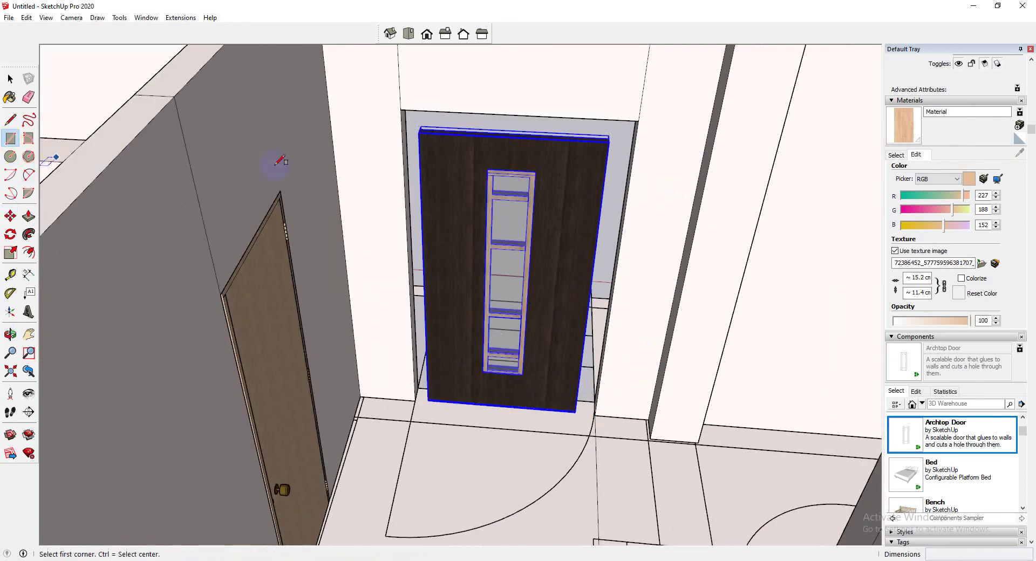
click(419, 131)
scroll(616, 140, up, 3)
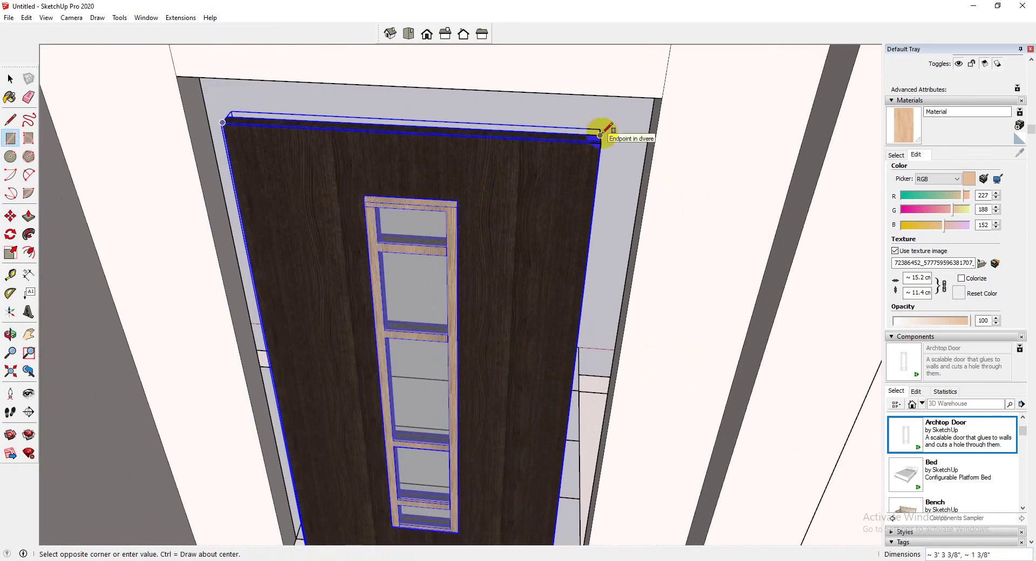
click(600, 135)
click(28, 216)
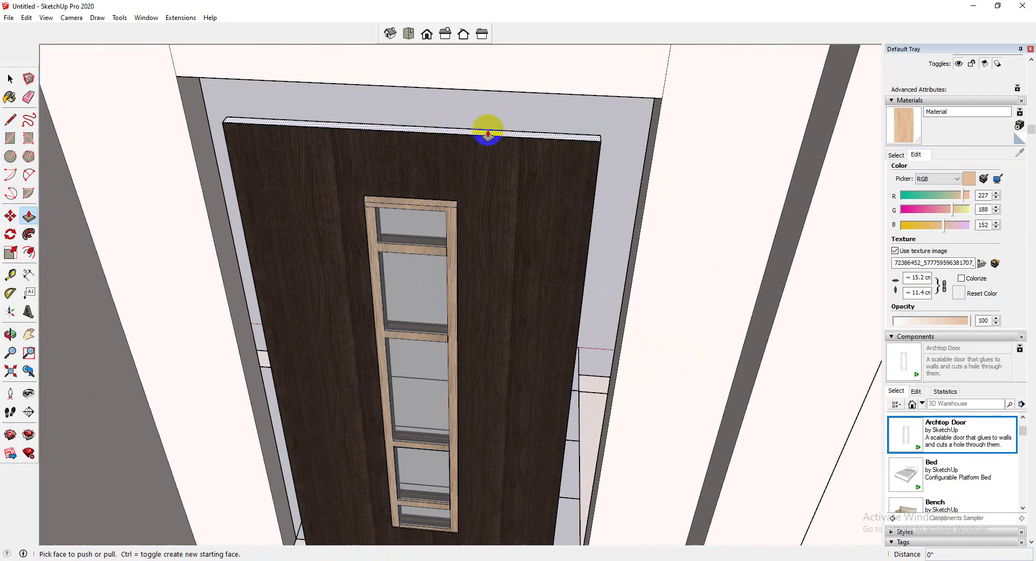
drag(488, 127, 490, 116)
Extend one end of the header past the door's edge and pull its underside down about 6' 7 3/16" as a side post.
middle_drag(490, 115, 507, 157)
scroll(508, 173, up, 2)
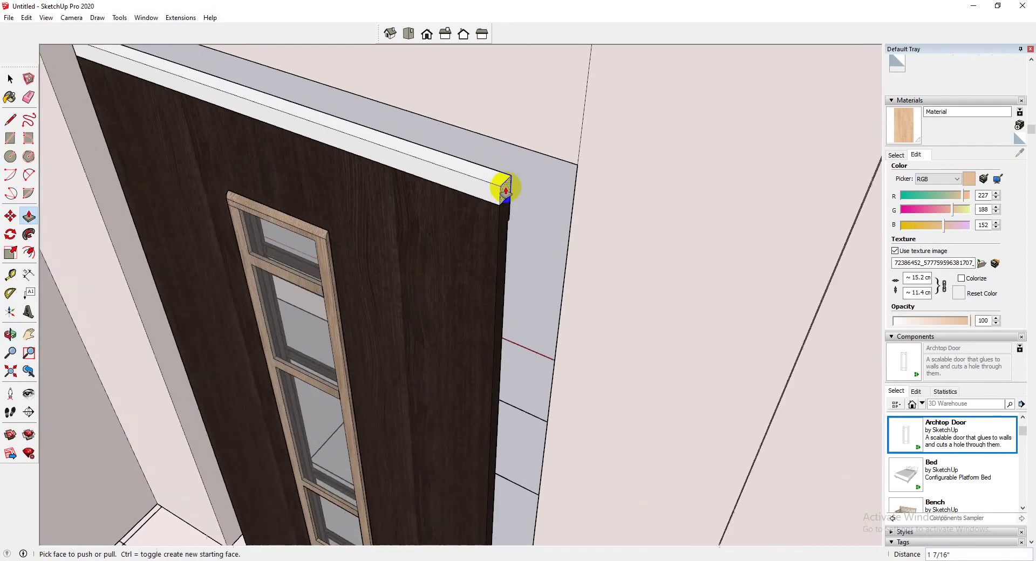
click(520, 219)
scroll(521, 206, up, 1)
middle_drag(522, 203, 513, 176)
scroll(527, 245, up, 6)
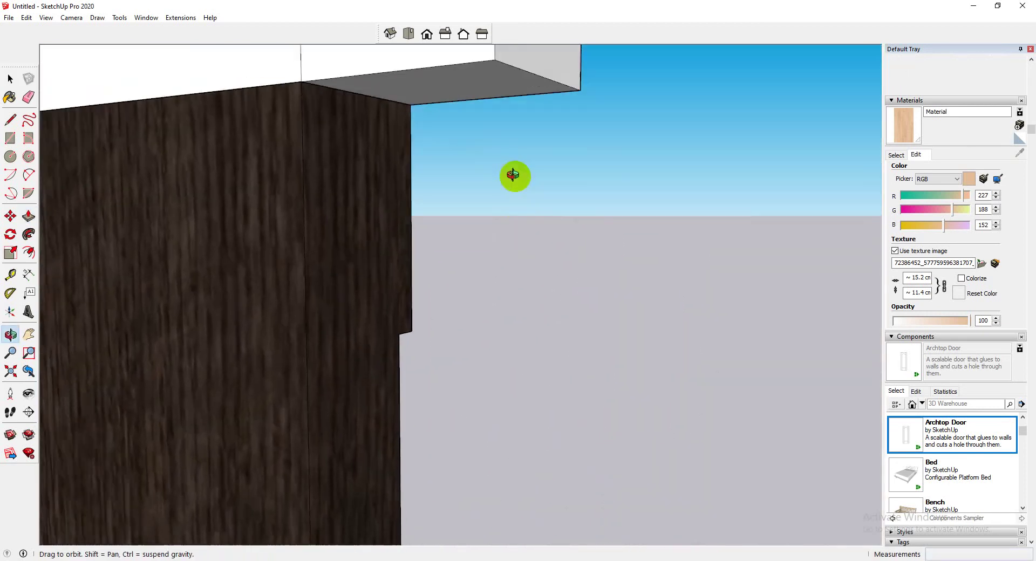
middle_drag(461, 93, 465, 379)
scroll(467, 382, down, 7)
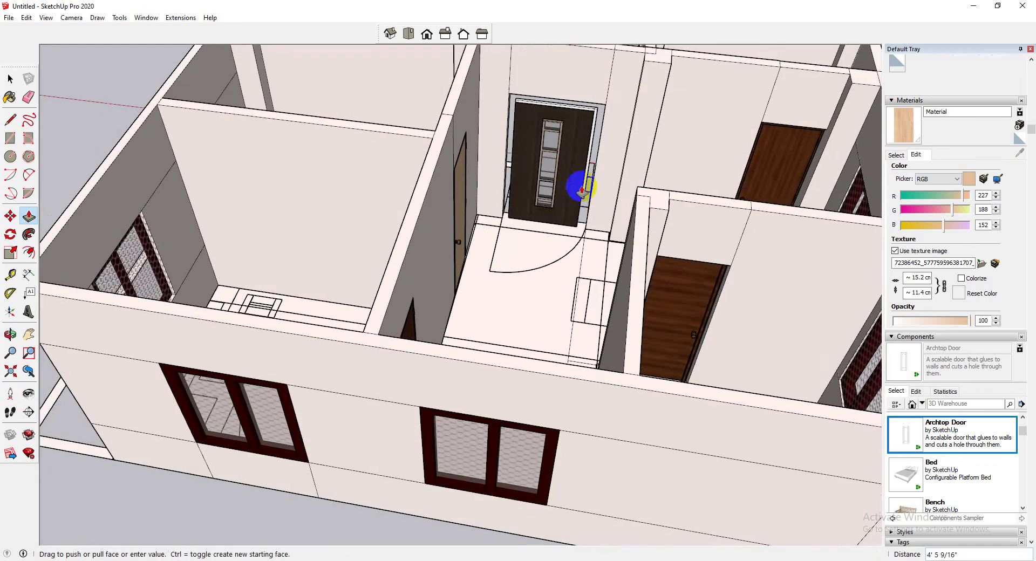
scroll(577, 186, up, 4)
scroll(576, 243, up, 1)
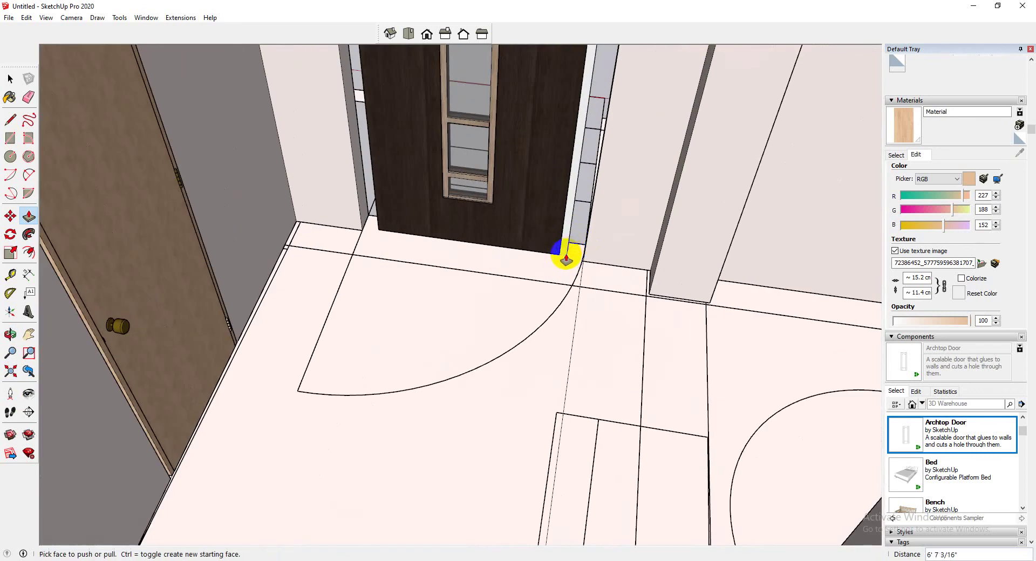
middle_drag(566, 256, 615, 275)
scroll(610, 264, down, 4)
scroll(402, 95, up, 8)
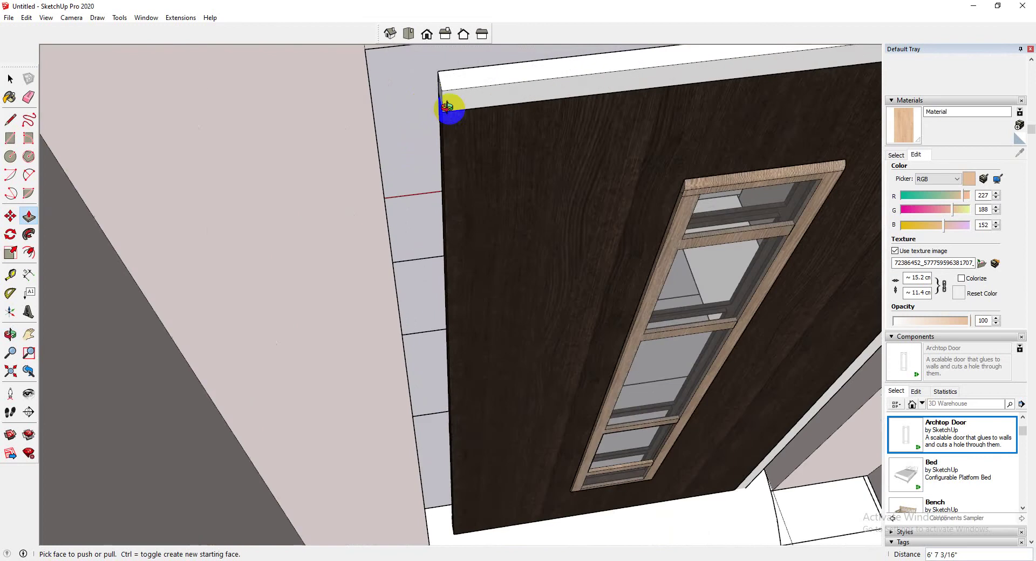
scroll(444, 109, up, 2)
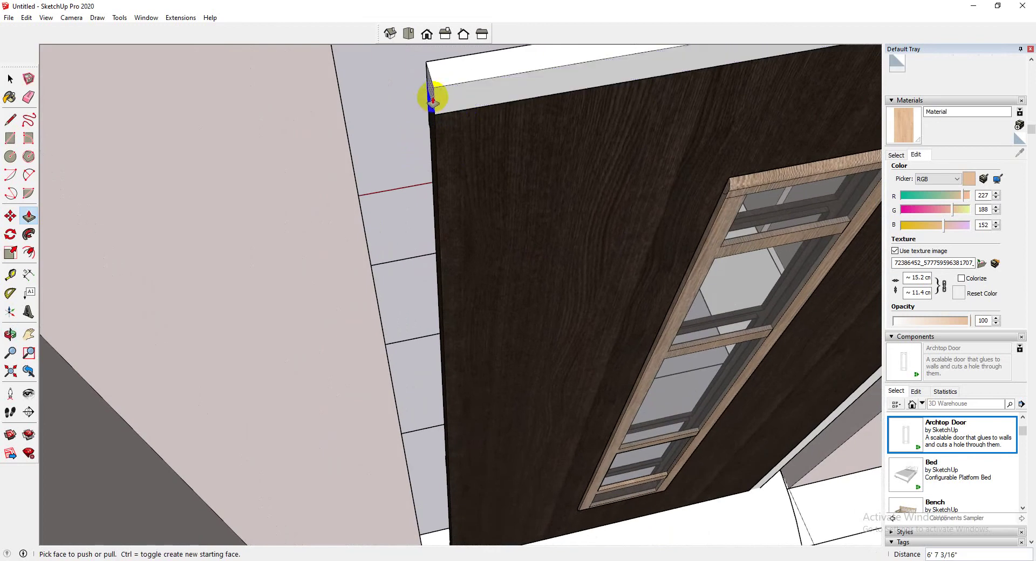
click(432, 100)
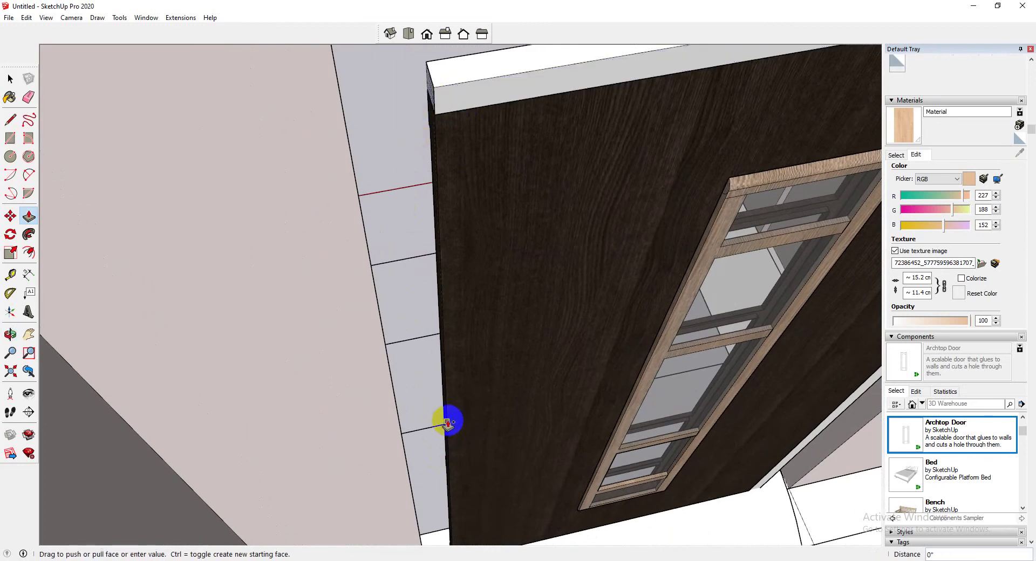
scroll(447, 421, down, 2)
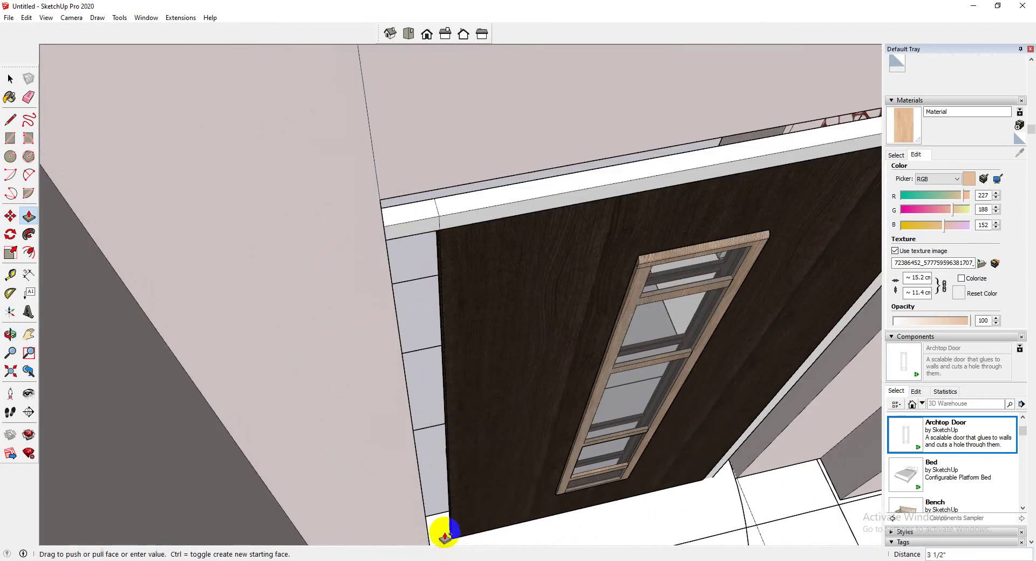
scroll(432, 421, down, 2)
click(427, 329)
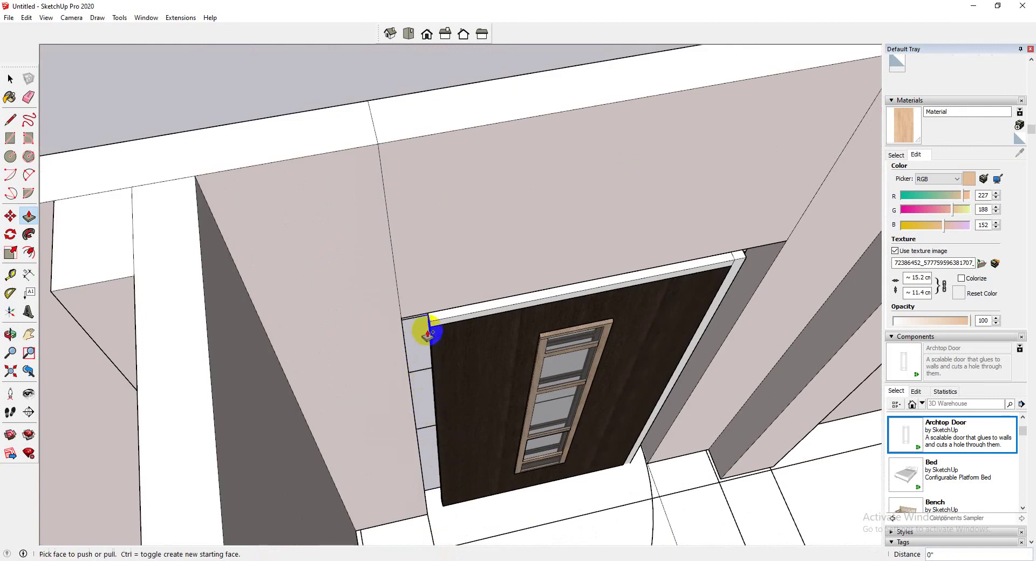
Extend the opposite end of the header about 1 15/16" beyond the door's edge.
scroll(428, 329, up, 2)
mouse_move(426, 324)
middle_down()
mouse_move(442, 314)
mouse_move(438, 323)
middle_up()
click(437, 323)
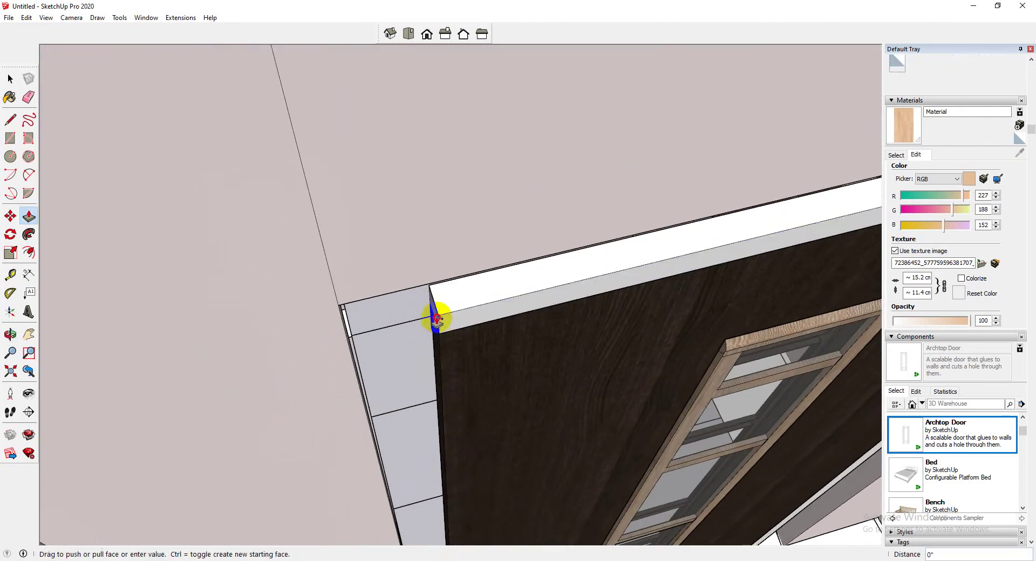
click(437, 322)
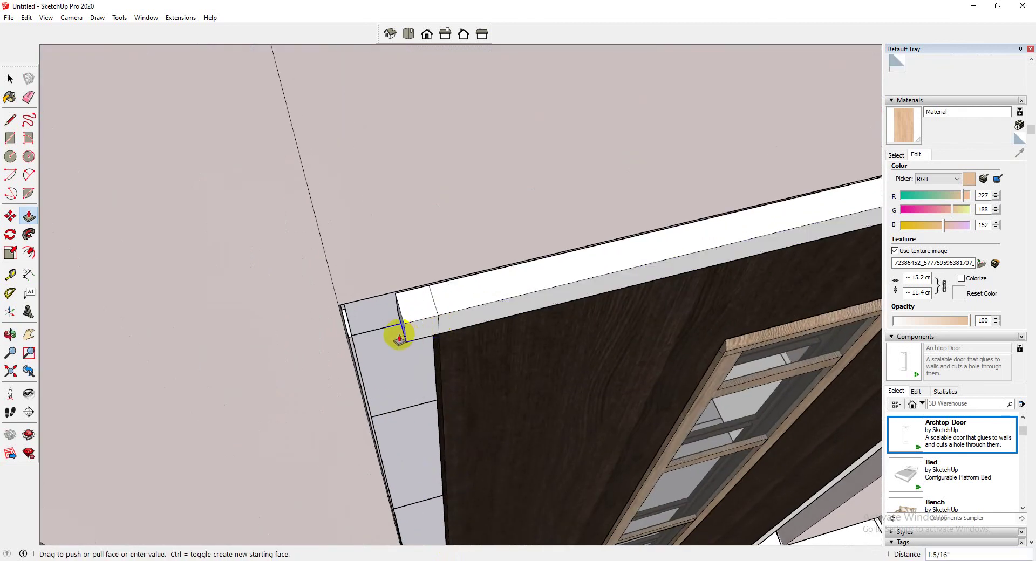
click(421, 351)
Pull the underside of the header's extended end down about 6' 6 3/4" to the floor as the second side post.
middle_drag(421, 351, 421, 386)
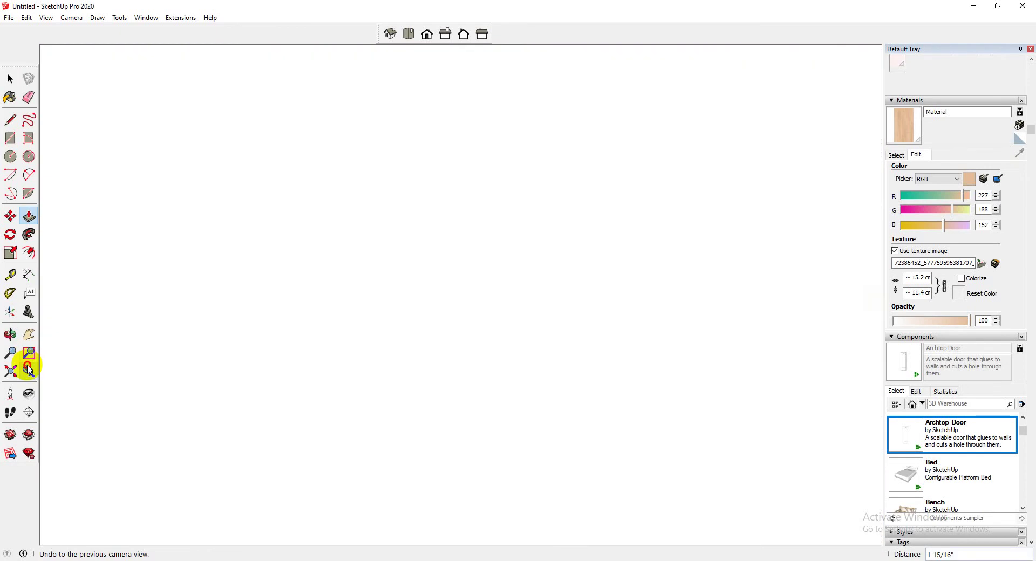
click(28, 367)
middle_drag(553, 295, 328, 394)
click(328, 393)
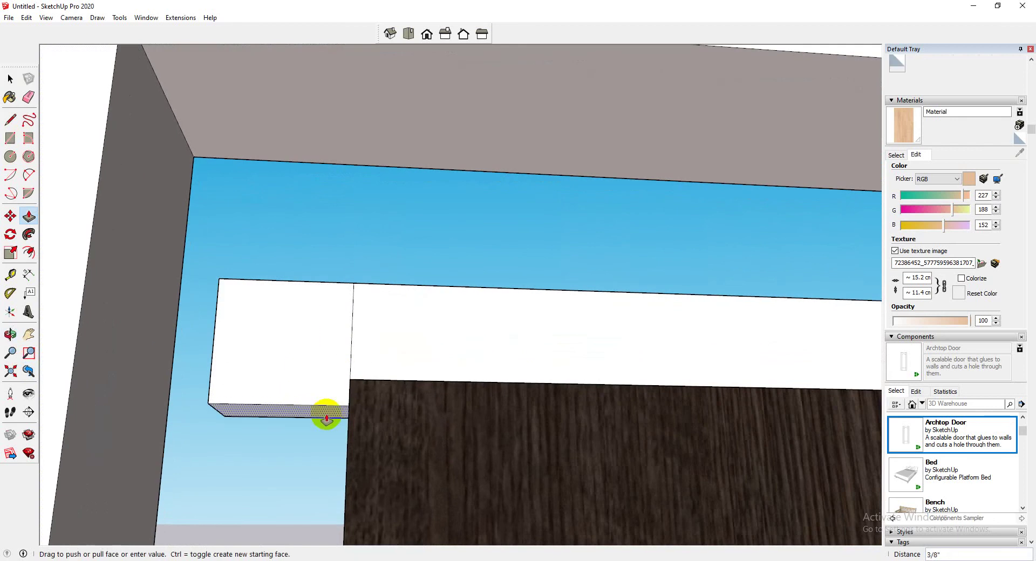
scroll(329, 389, down, 6)
scroll(332, 384, down, 1)
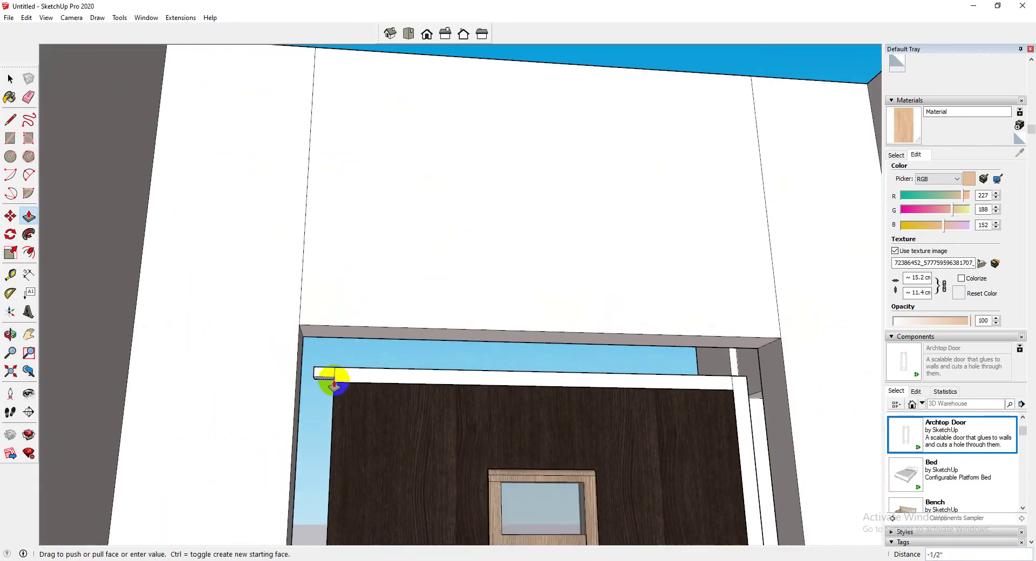
middle_drag(530, 453, 430, 404)
scroll(429, 404, down, 5)
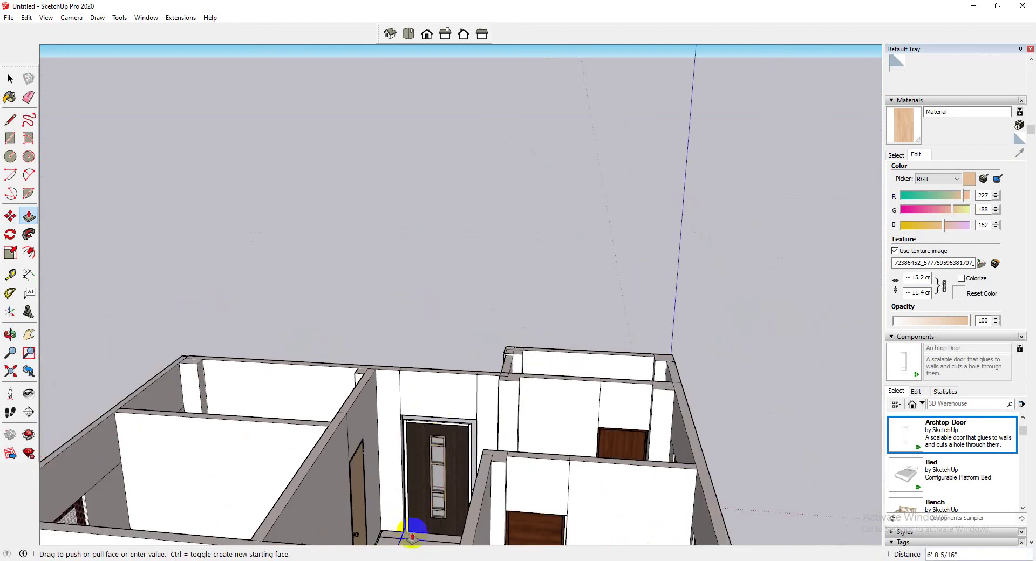
click(421, 534)
Pull the outer faces of the door frame's two side posts and header outward by 1 3/16".
scroll(442, 439, up, 5)
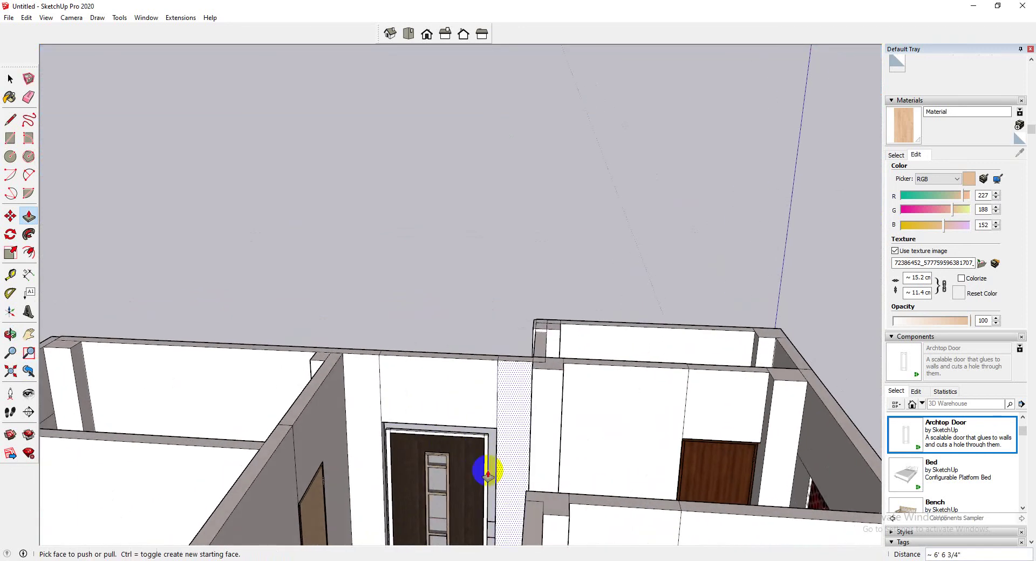
scroll(485, 474, up, 3)
middle_drag(494, 459, 513, 446)
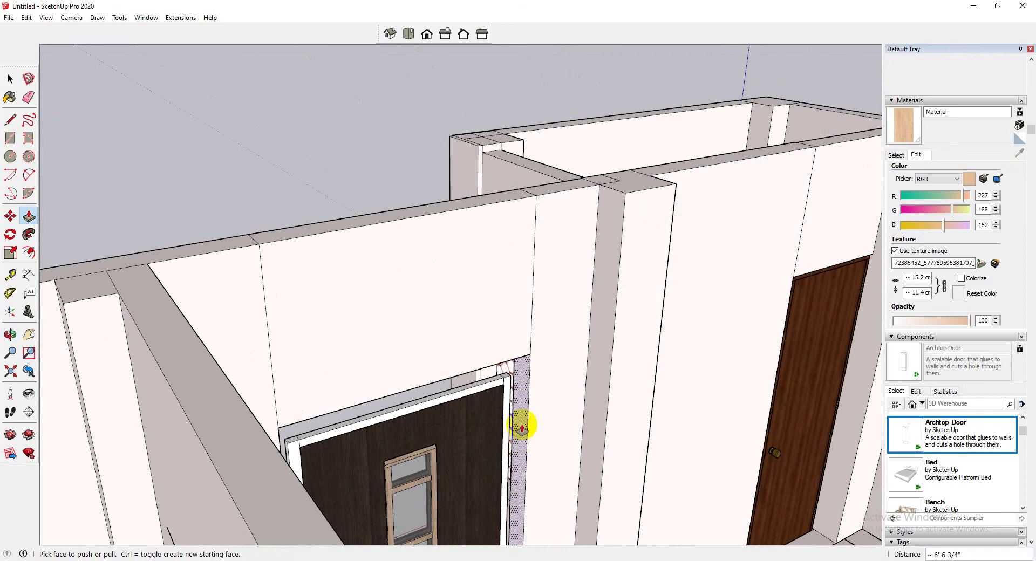
middle_drag(516, 405, 809, 324)
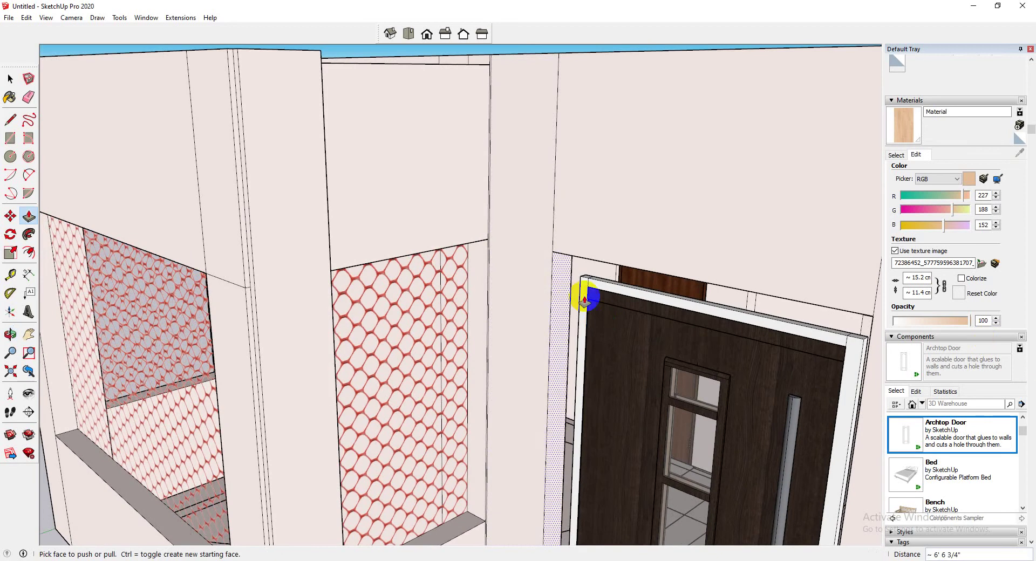
click(577, 302)
click(580, 297)
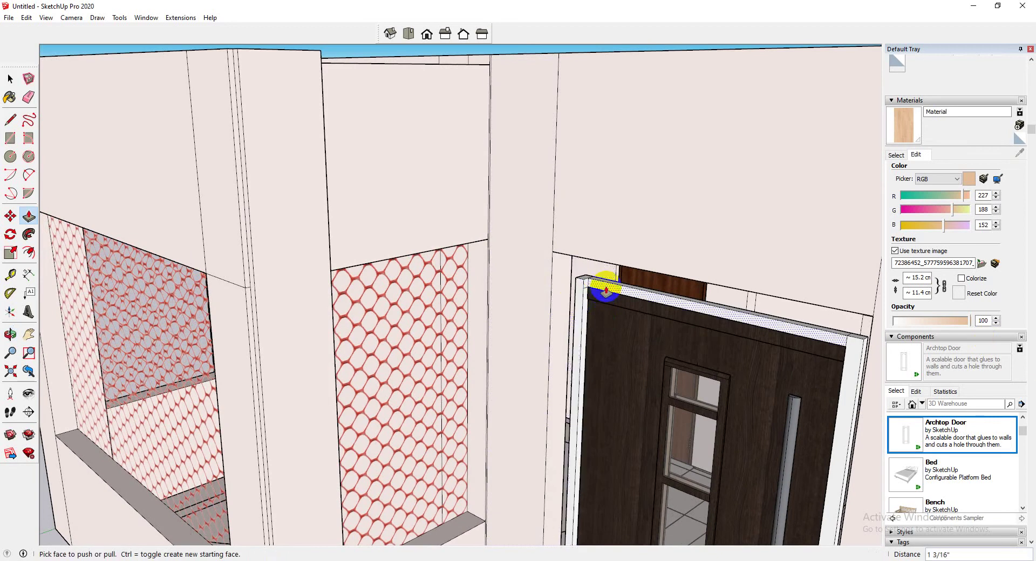
click(590, 292)
click(581, 286)
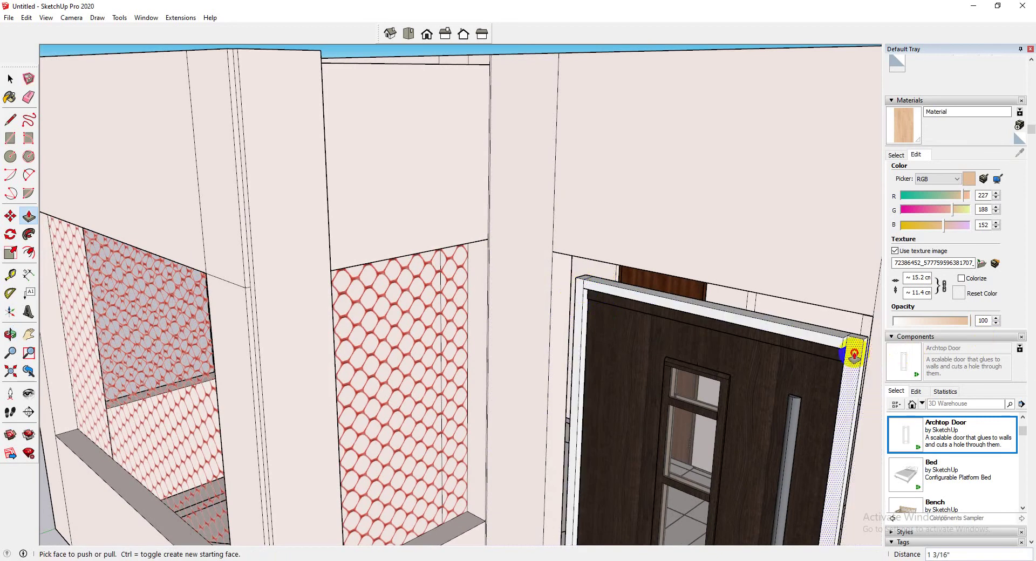
double_click(853, 357)
Sample the door's dark wood material MADEIRAS PORTAS MOD 4 and paint the door frame's header and side posts with it.
middle_drag(681, 335, 640, 286)
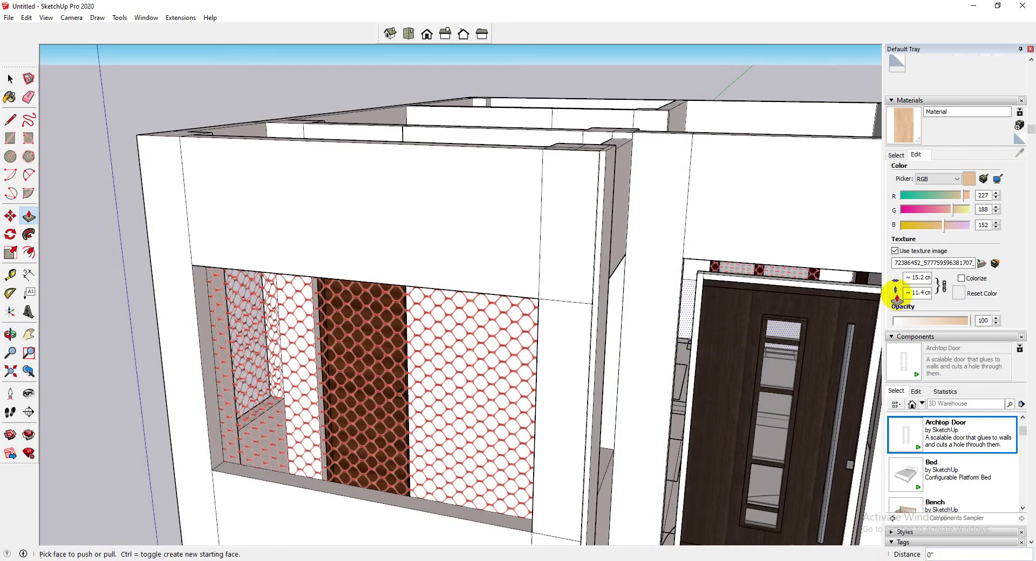
click(896, 155)
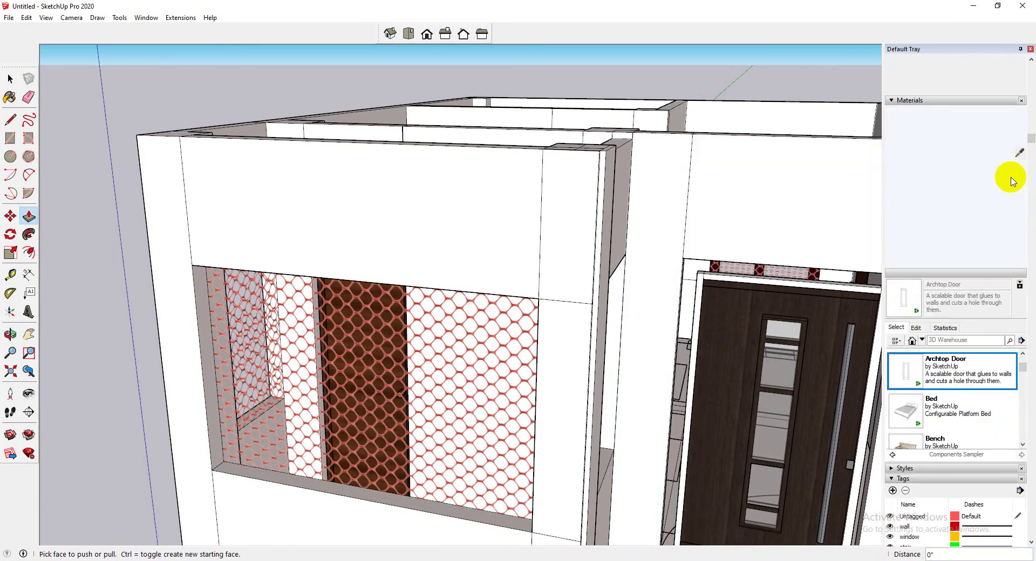
click(1019, 153)
click(725, 315)
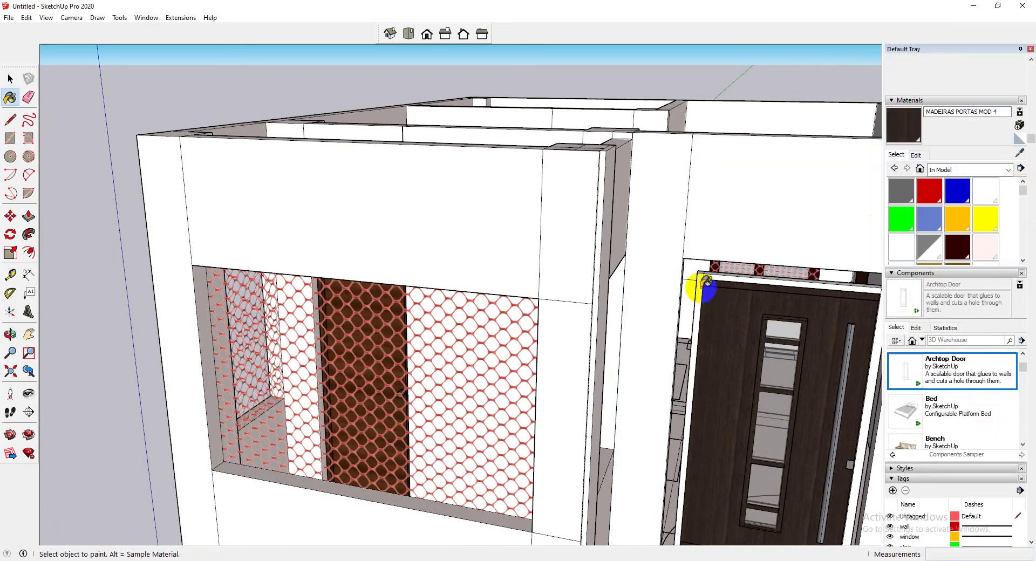
scroll(707, 273, up, 4)
click(710, 267)
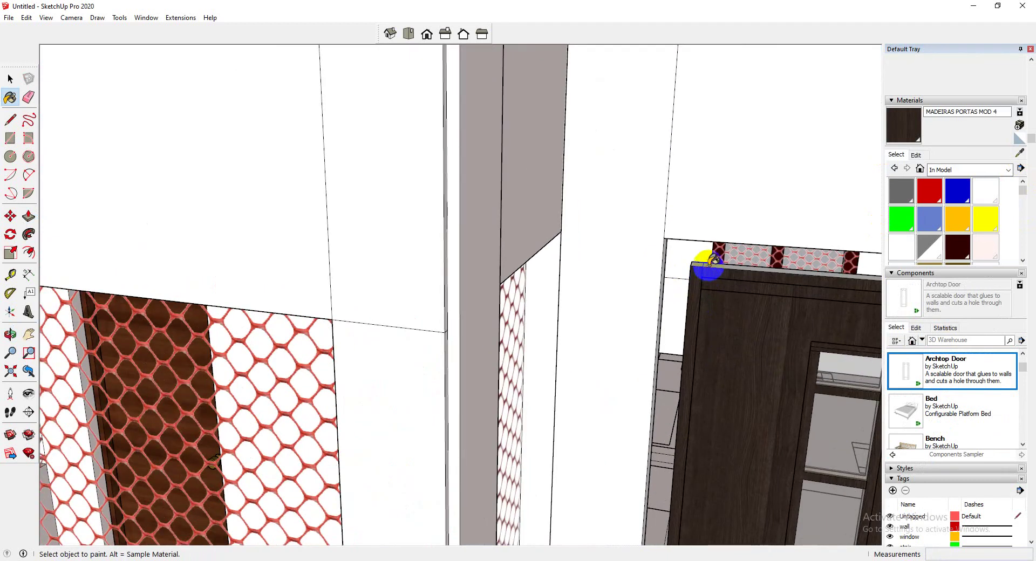
scroll(636, 324, down, 4)
click(870, 356)
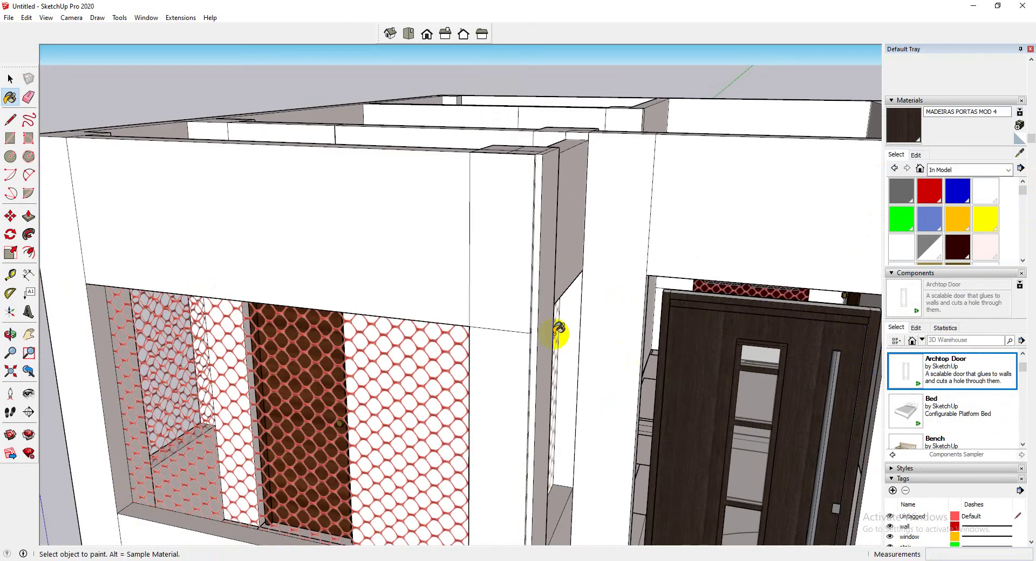
Paint the interior faces of the door frame's header and adjoining side post with MADEIRAS PORTAS MOD 4.
scroll(557, 330, down, 1)
middle_drag(547, 365, 4, 487)
scroll(233, 372, up, 2)
scroll(235, 371, up, 4)
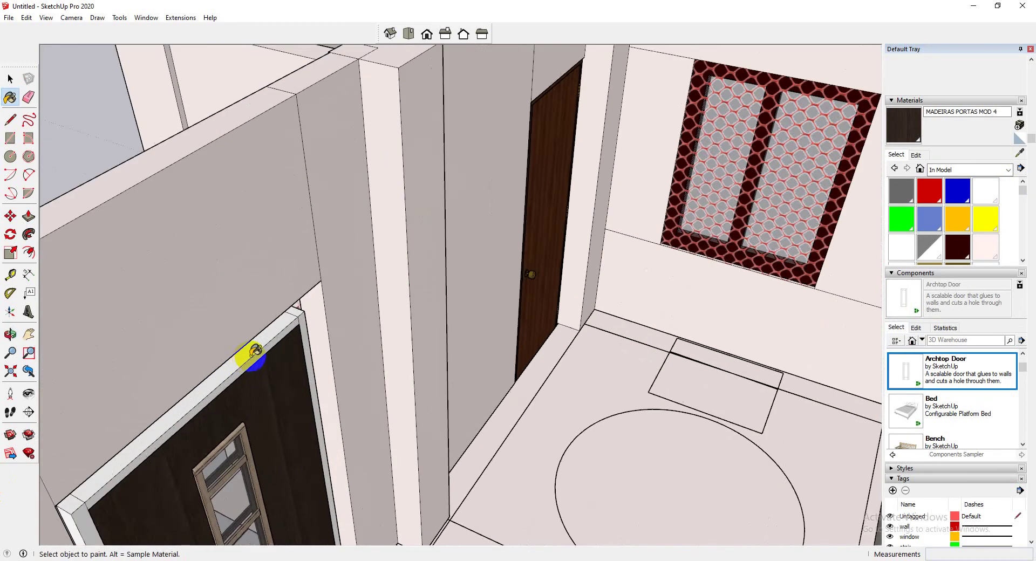
click(268, 349)
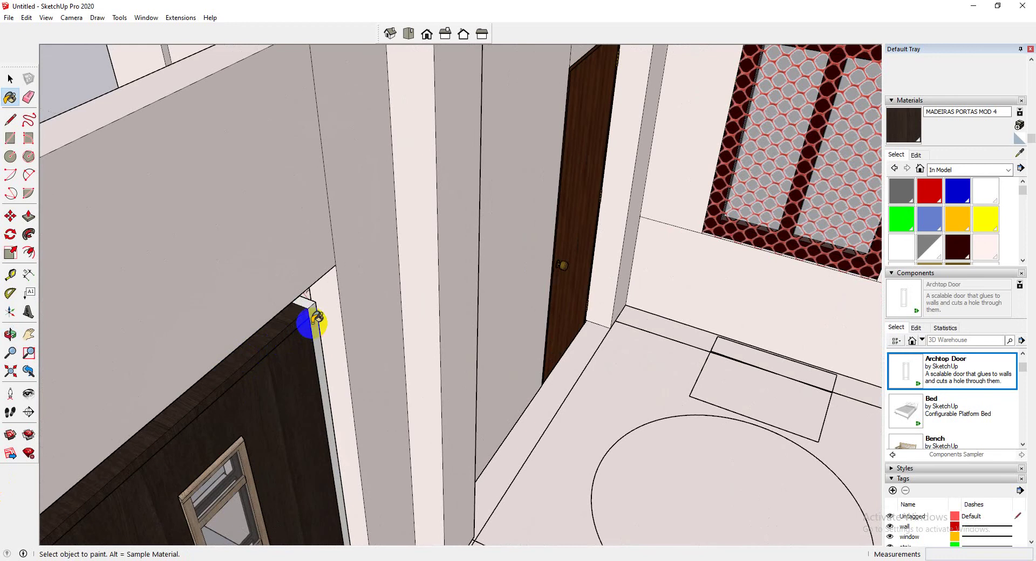
click(313, 322)
Paint the remaining grey face of the frame's side post opposite the handle with MADEIRAS PORTAS MOD 4.
scroll(377, 334, down, 3)
middle_drag(455, 353, 53, 430)
scroll(178, 313, up, 3)
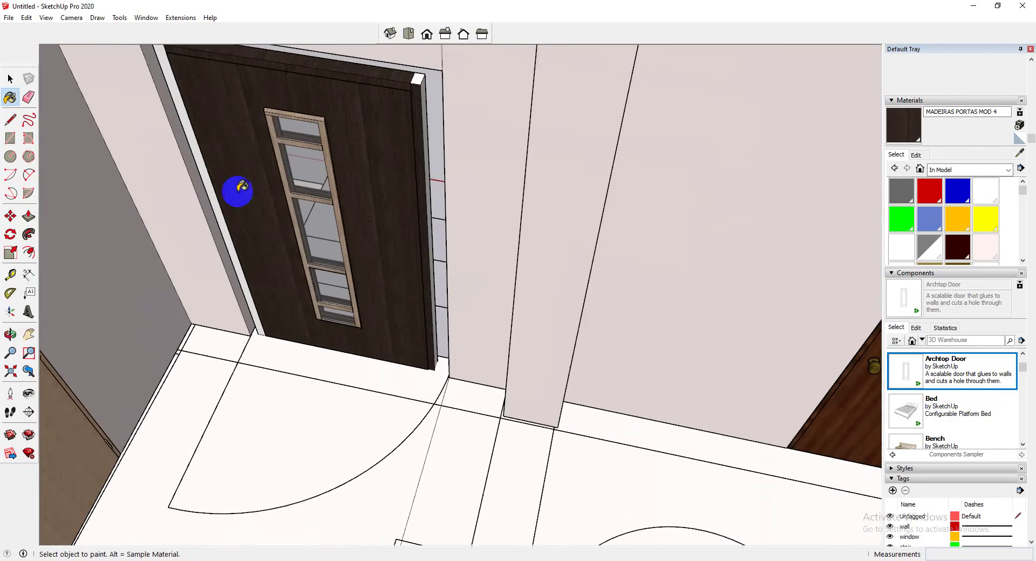
scroll(237, 189, up, 4)
middle_drag(203, 208, 688, 164)
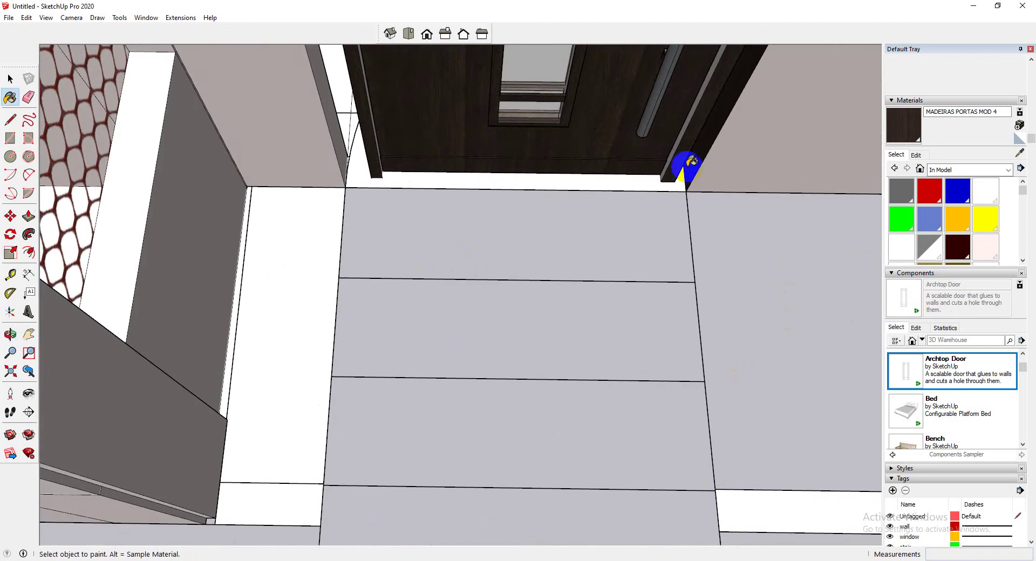
scroll(687, 164, up, 3)
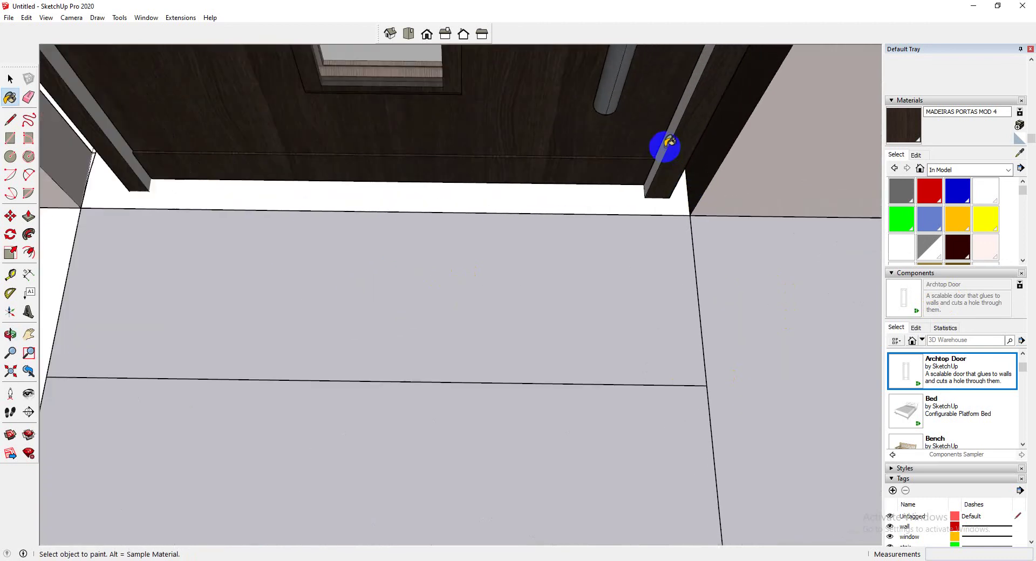
click(131, 156)
scroll(501, 342, down, 5)
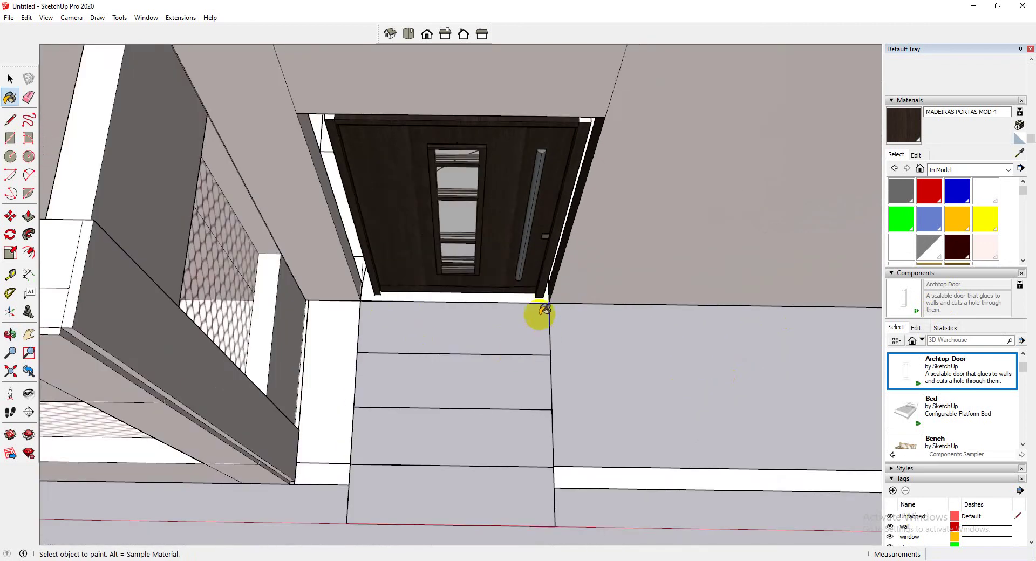
Pull the opening's jamb on the handle side about 1 3/16" toward the door frame, and try shifting the opposite jamb.
middle_drag(544, 310, 527, 173)
middle_drag(576, 67, 601, 176)
click(30, 218)
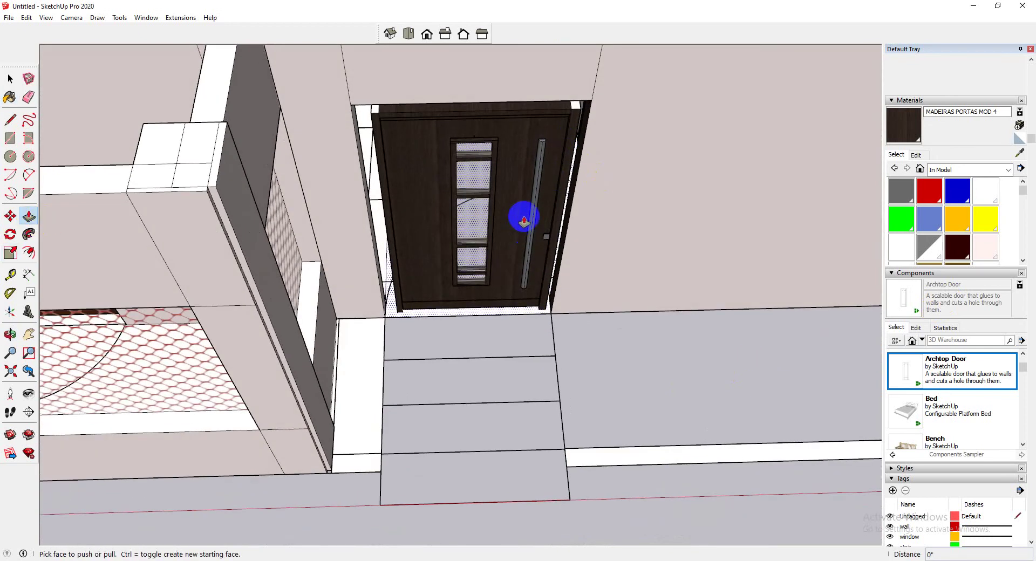
scroll(522, 217, up, 2)
click(582, 243)
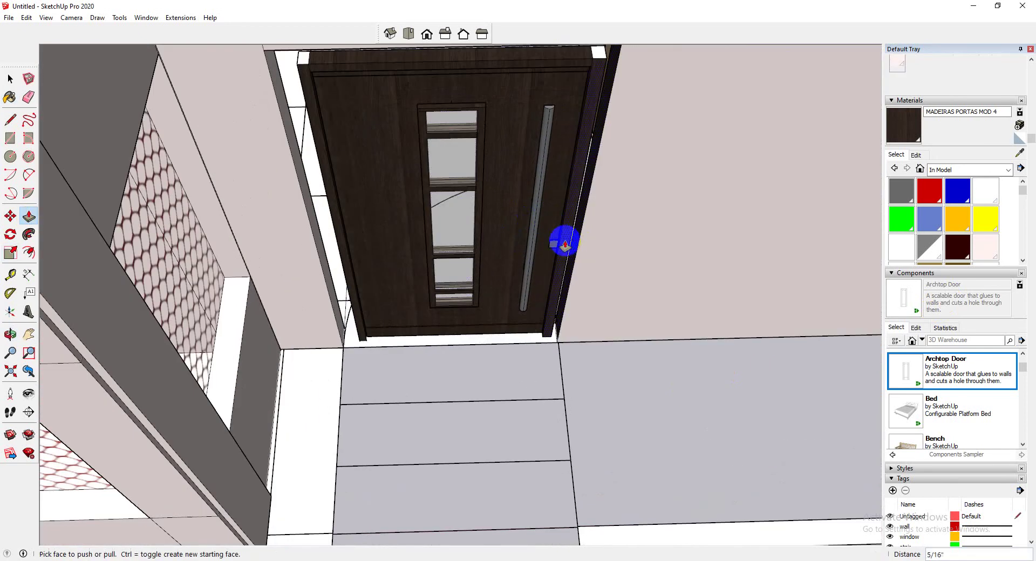
click(575, 250)
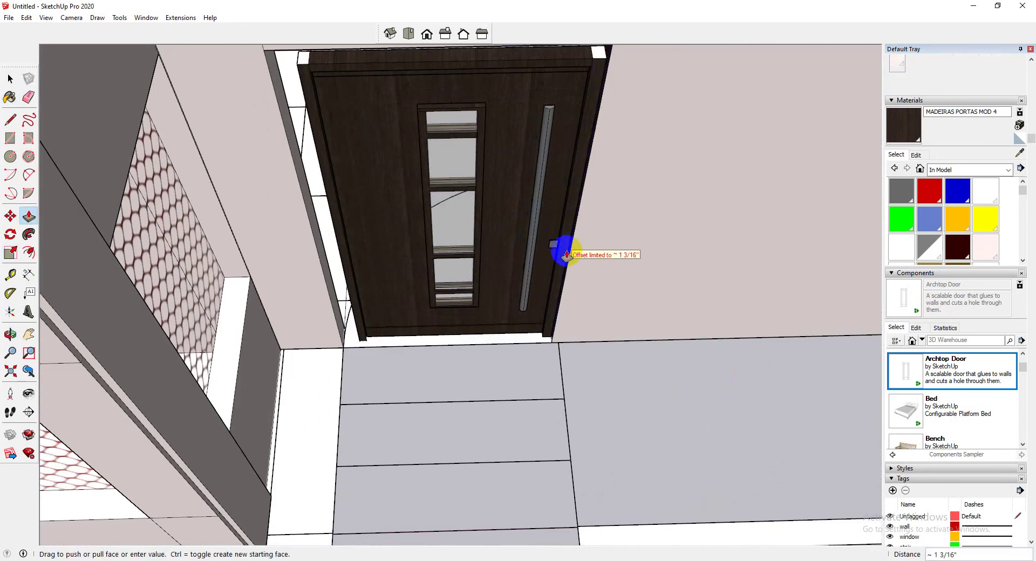
click(567, 252)
click(340, 311)
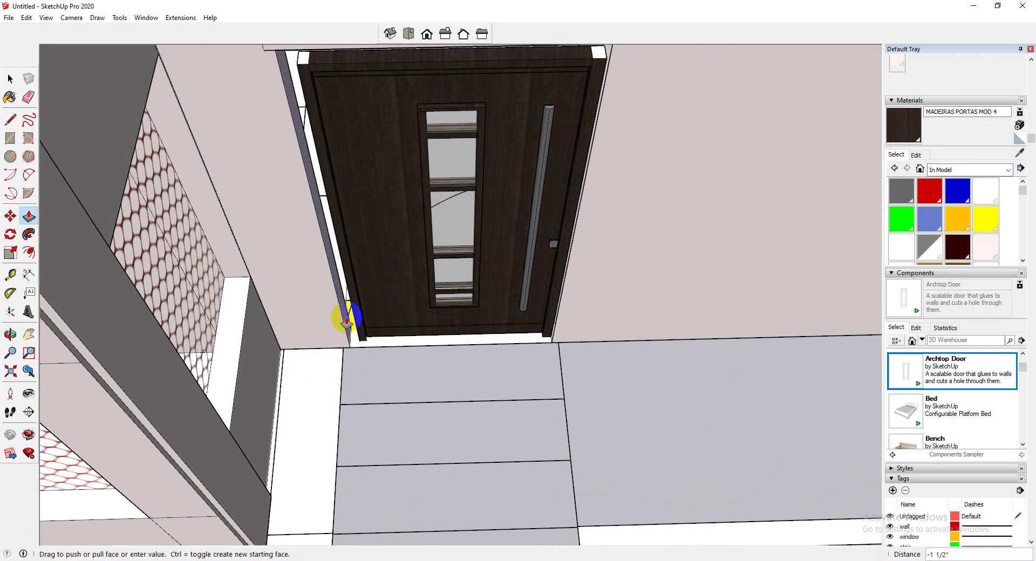
click(331, 317)
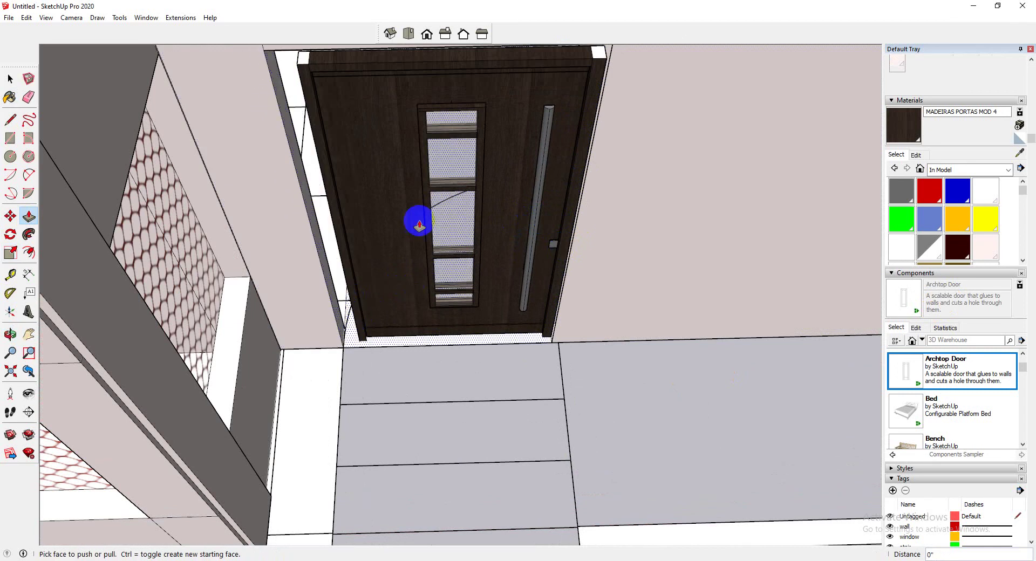
scroll(352, 122, down, 2)
click(9, 79)
click(453, 134)
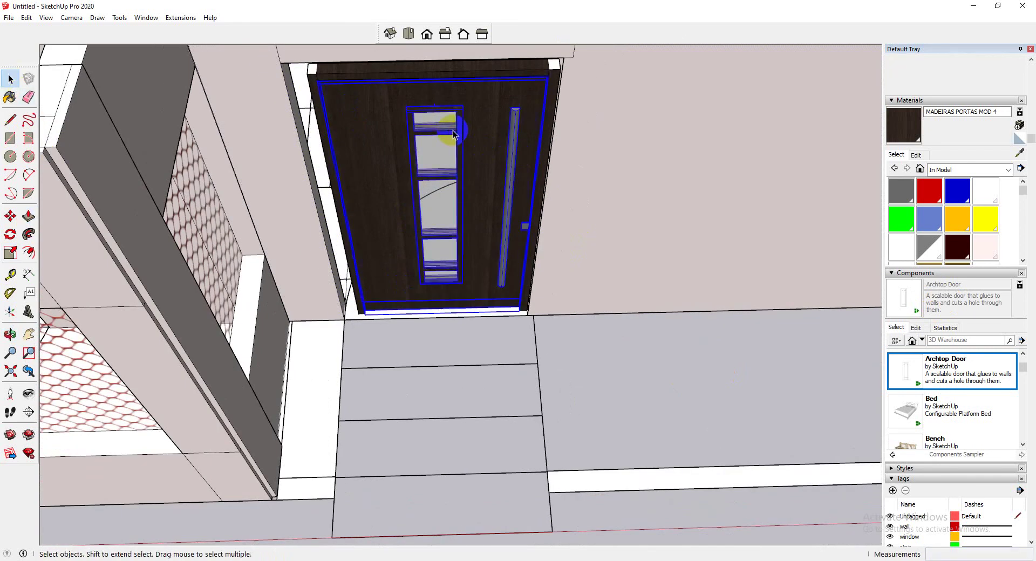
click(544, 89)
middle_drag(551, 91, 542, 56)
click(539, 61)
middle_drag(535, 111, 546, 181)
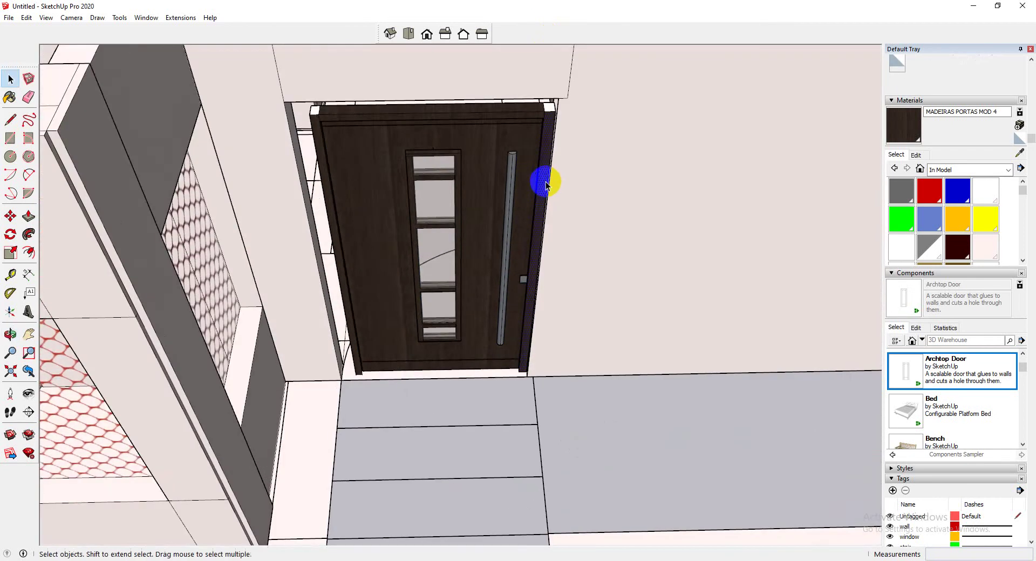
scroll(546, 181, down, 1)
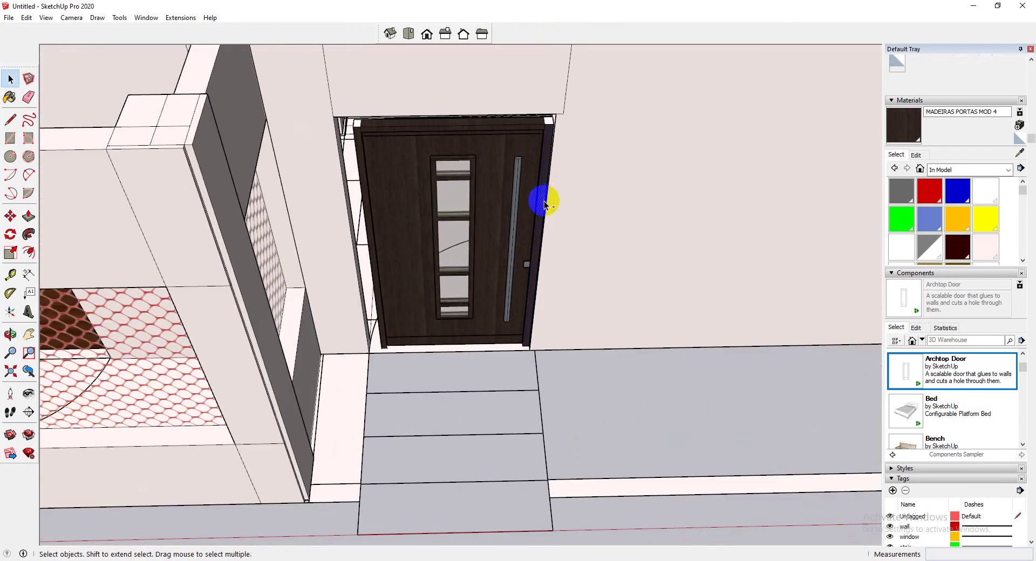
middle_drag(536, 208, 364, 205)
Select the entrance door together with its frame header and side posts from inside the house and group them.
click(30, 379)
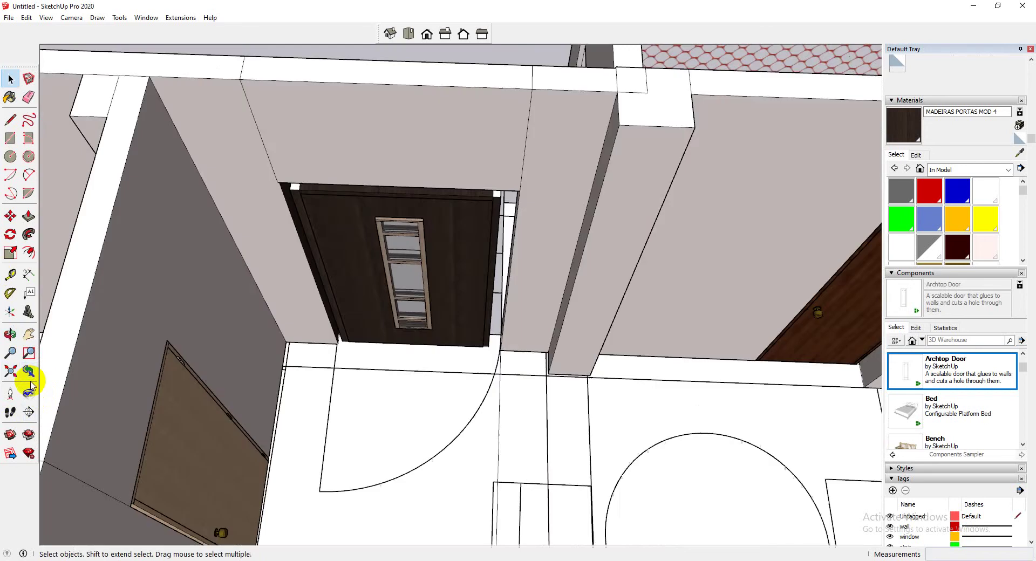
middle_drag(530, 299, 511, 72)
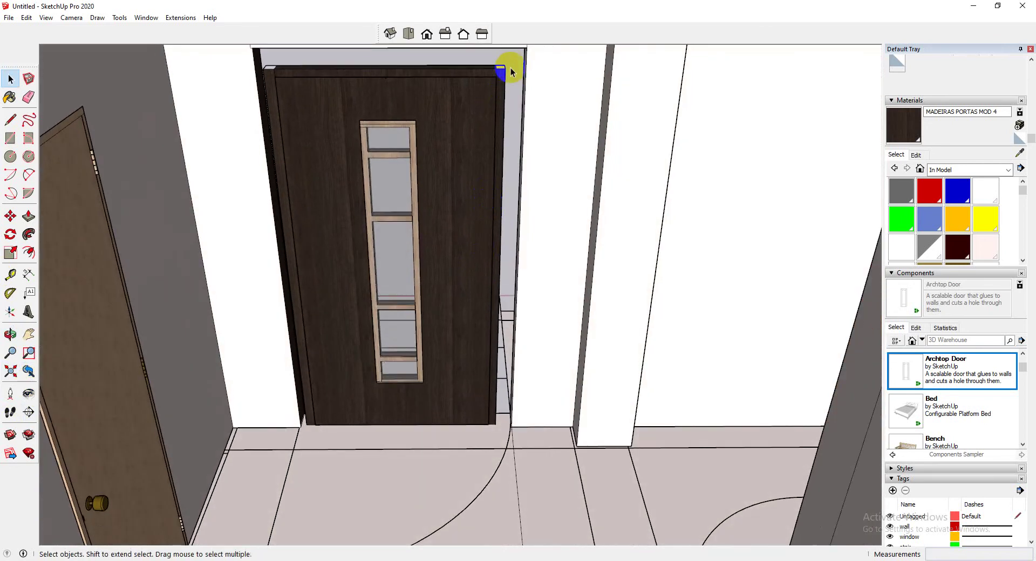
click(275, 132)
middle_drag(432, 176, 481, 195)
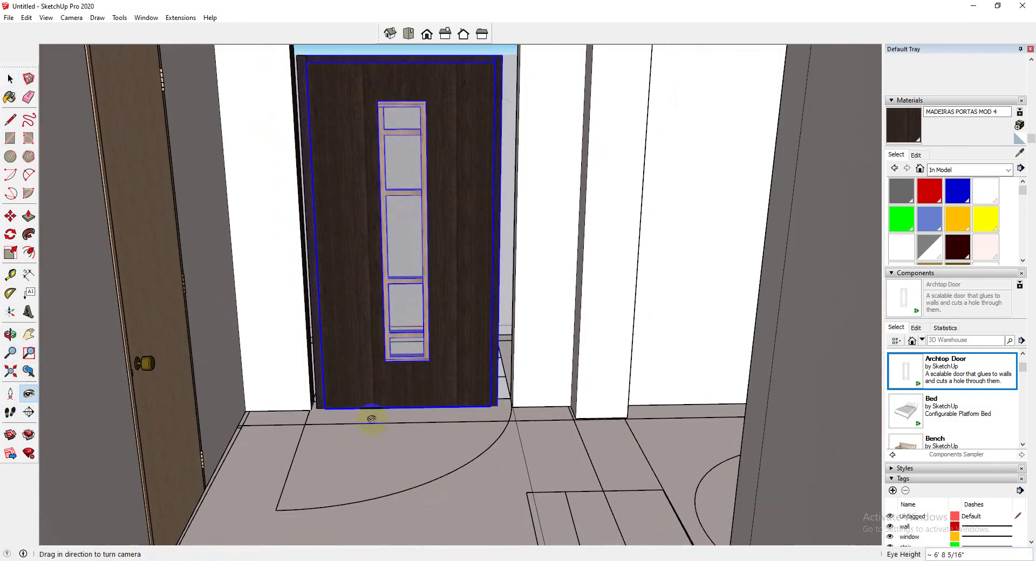
middle_drag(370, 419, 371, 343)
drag(372, 223, 412, 235)
mouse_move(434, 259)
middle_down()
mouse_move(446, 257)
mouse_move(435, 260)
middle_up()
click(9, 77)
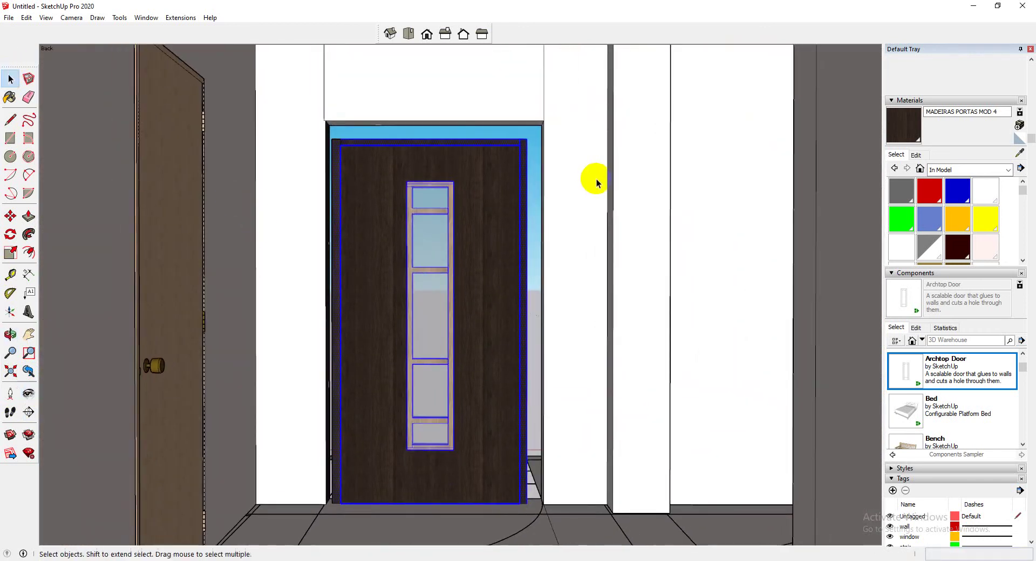
click(530, 139)
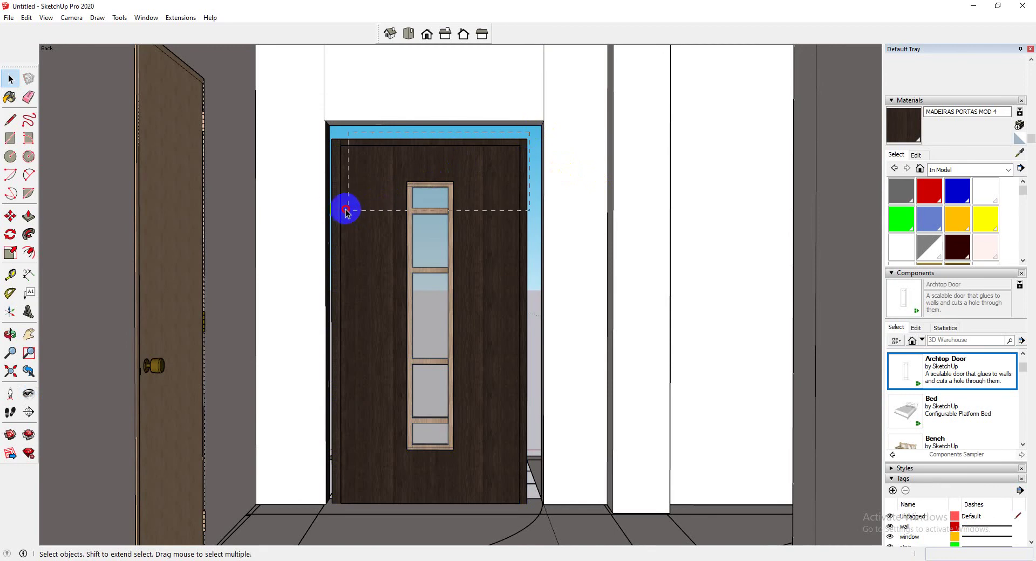
drag(331, 209, 333, 212)
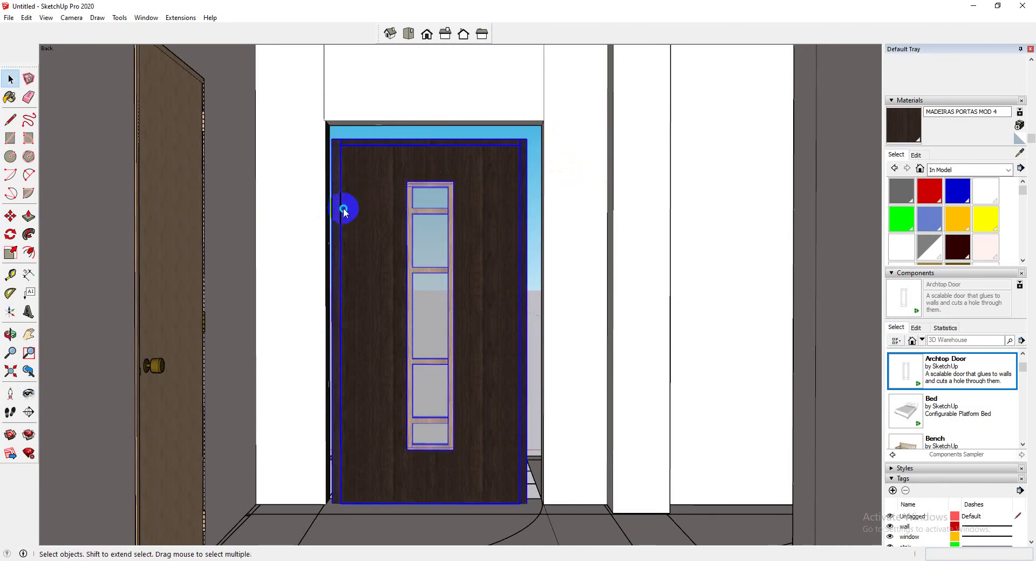
right_click(344, 211)
click(394, 312)
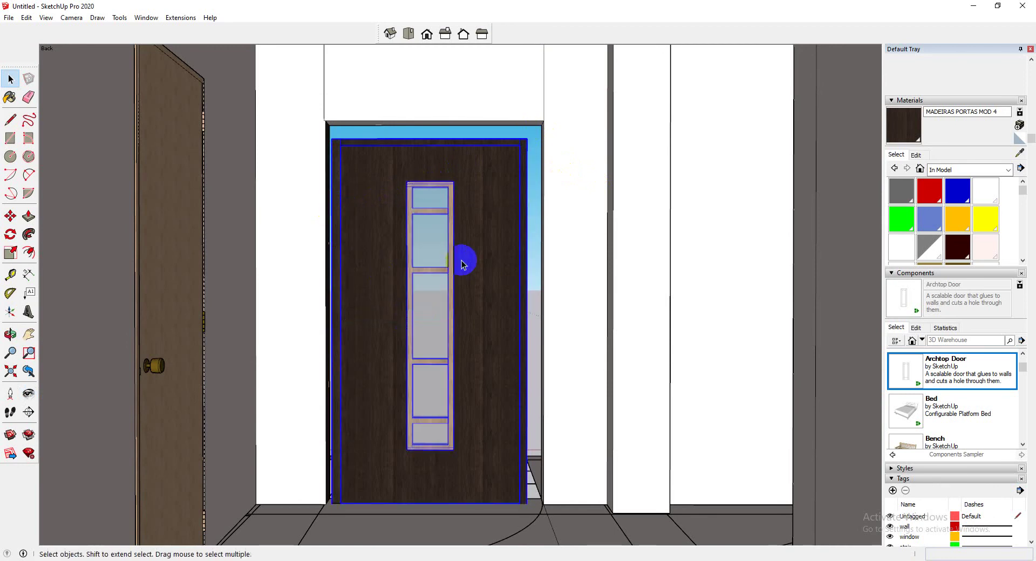
Scale the grouped door's width by about 1.08 to reach one jamb, and stretch its opposite side to the other jamb.
click(10, 216)
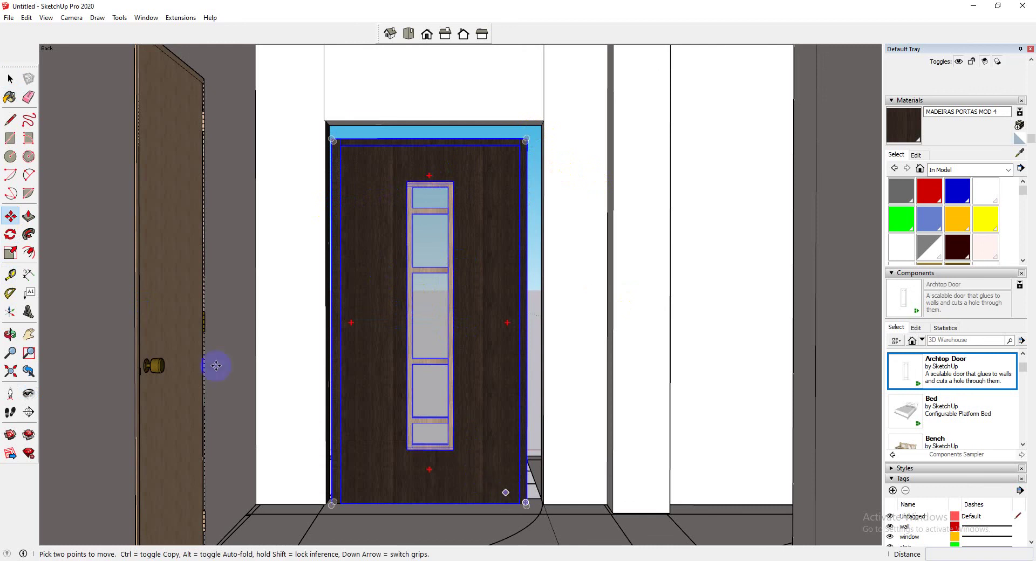
click(10, 252)
middle_drag(509, 257, 517, 339)
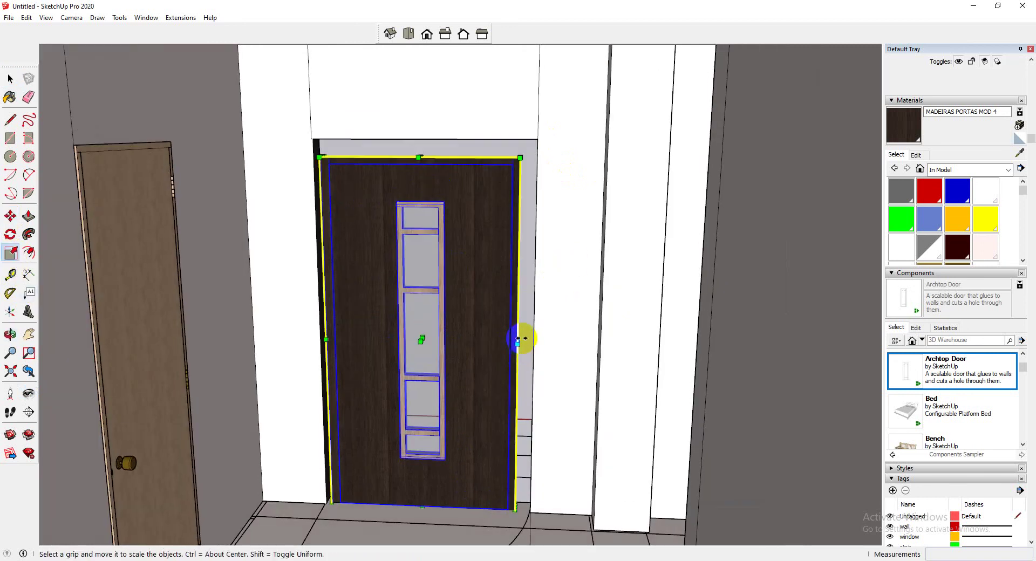
scroll(517, 339, up, 2)
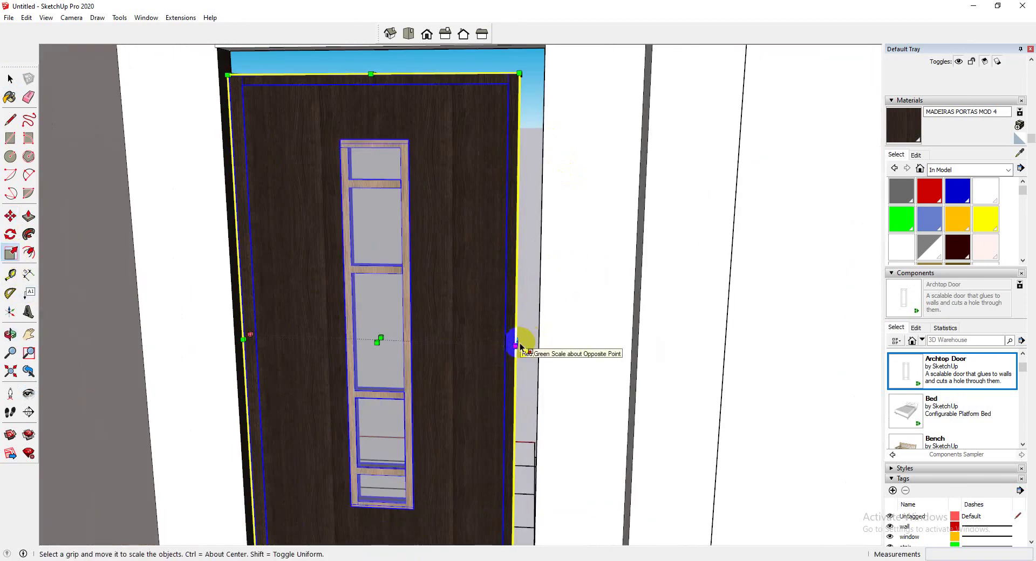
drag(516, 340, 538, 337)
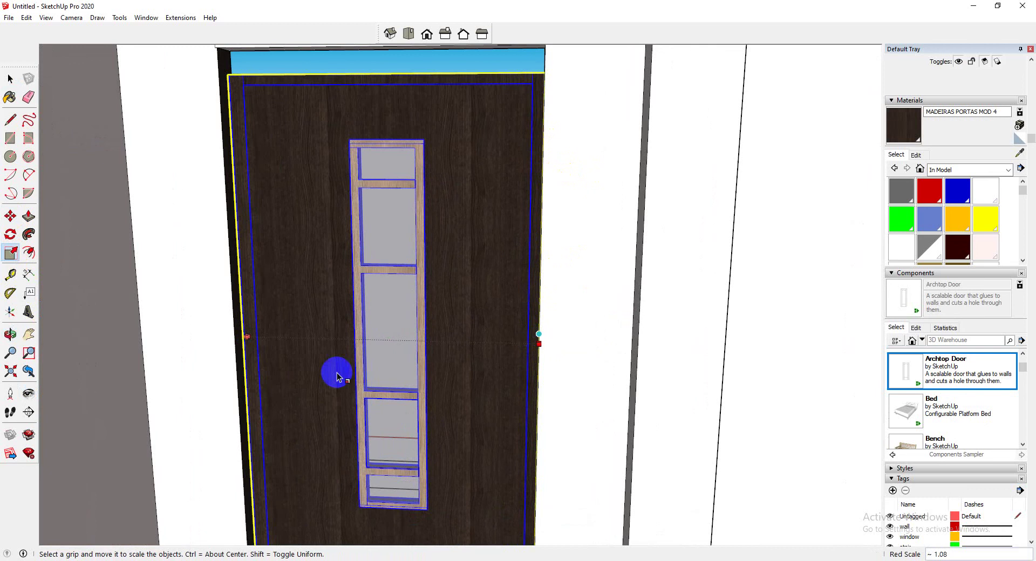
middle_drag(241, 335, 304, 349)
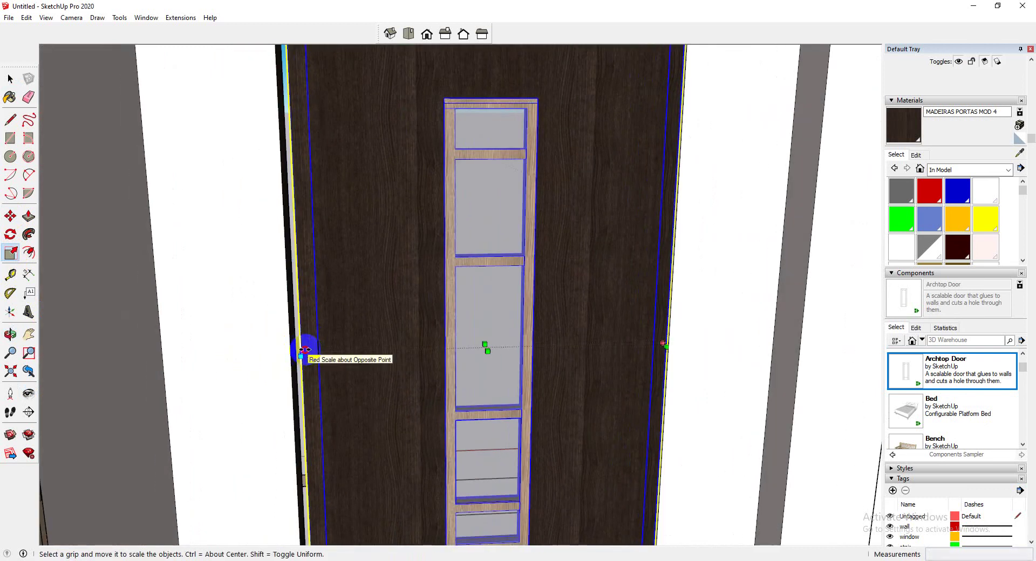
drag(305, 349, 292, 348)
Scale the grouped door's height by about 1.05 up to the underside of the wall above the opening.
middle_drag(469, 370, 522, 149)
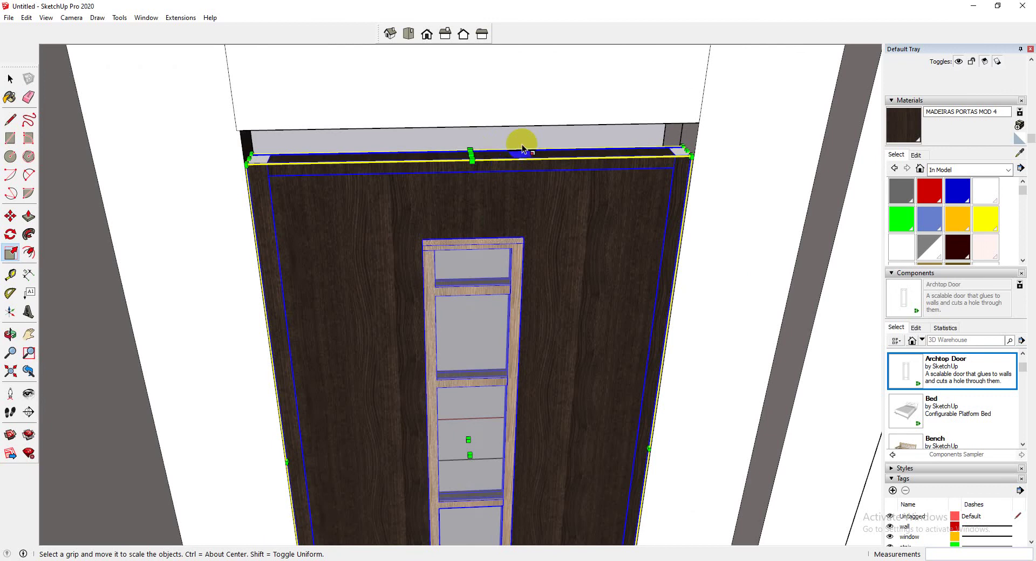
drag(472, 153, 472, 125)
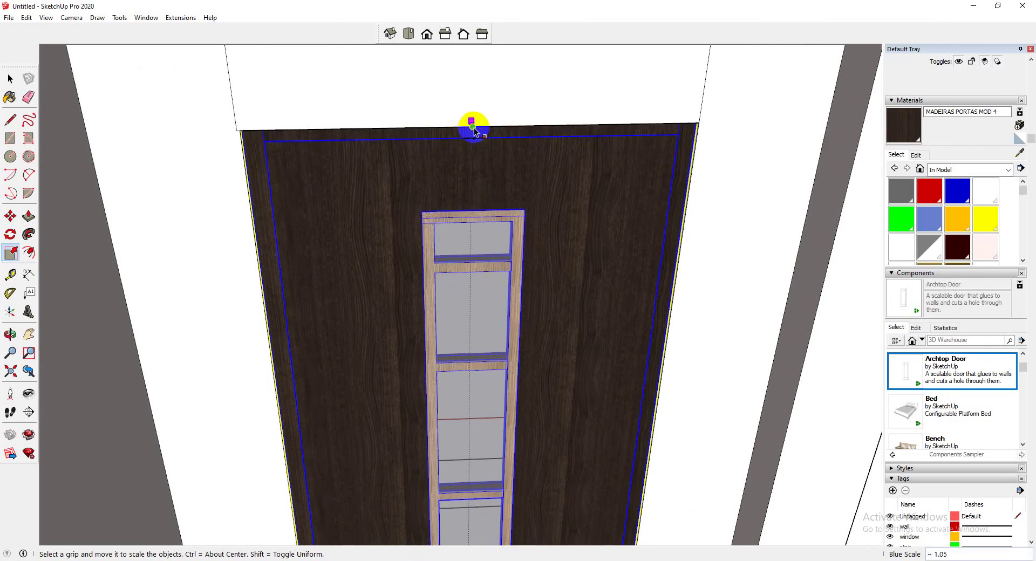
scroll(500, 203, down, 4)
middle_drag(534, 281, 340, 302)
middle_drag(359, 353, 389, 385)
key(s)
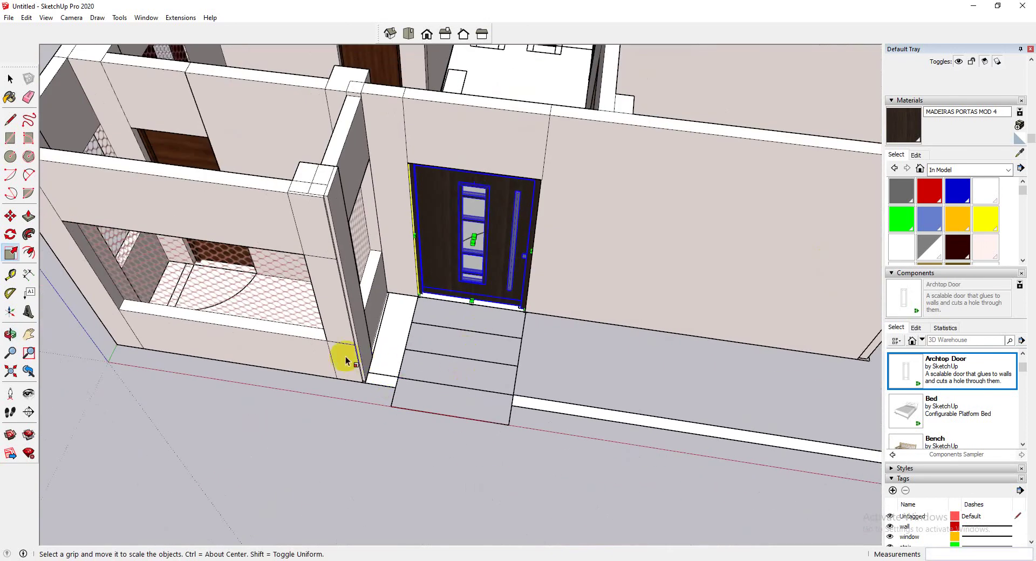
Select the entire house model together with its floor plan in a front view.
scroll(333, 331, down, 2)
middle_drag(434, 357, 480, 200)
scroll(455, 313, down, 2)
click(29, 216)
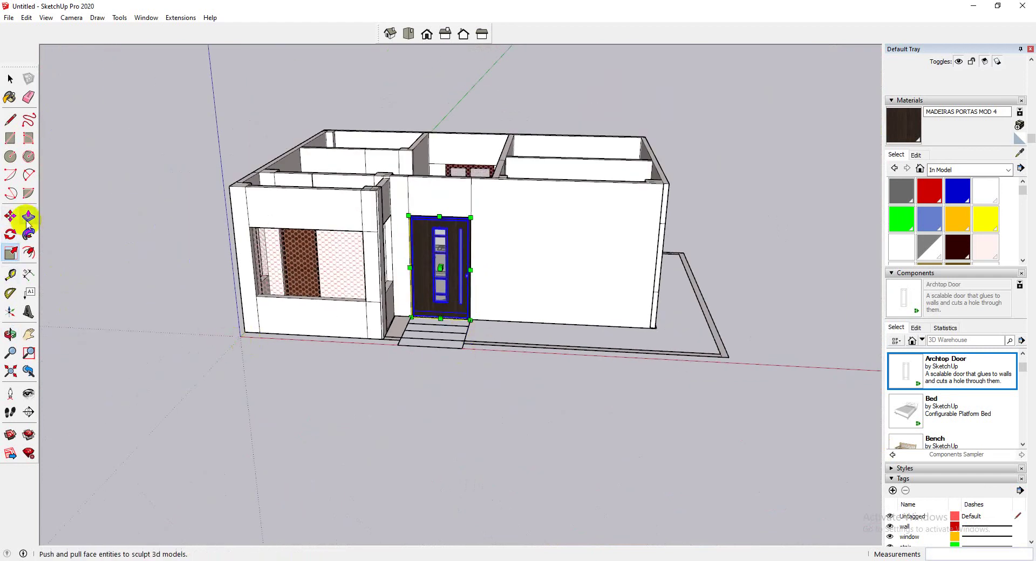
middle_drag(310, 356, 503, 171)
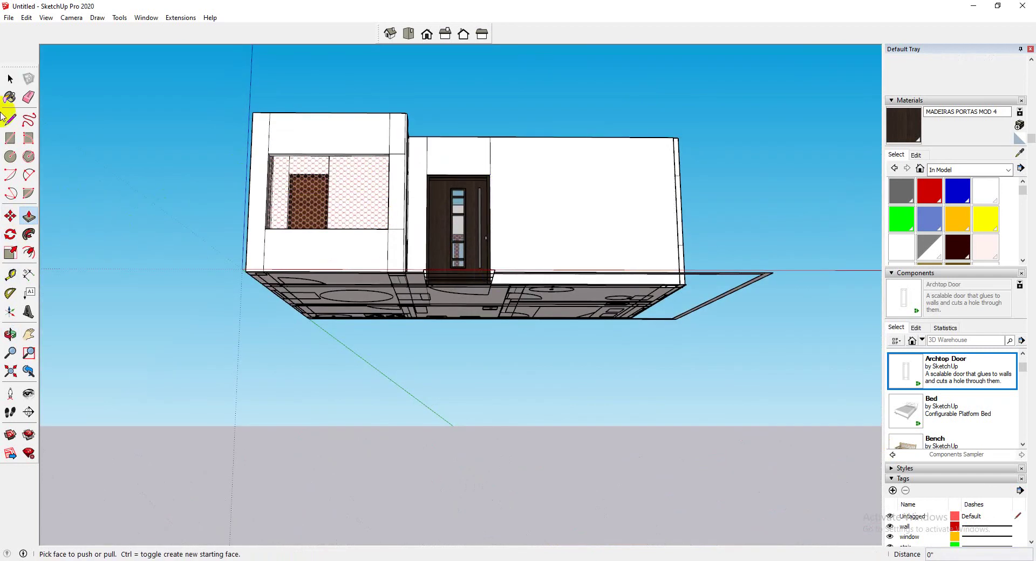
click(9, 79)
middle_drag(732, 92, 689, 231)
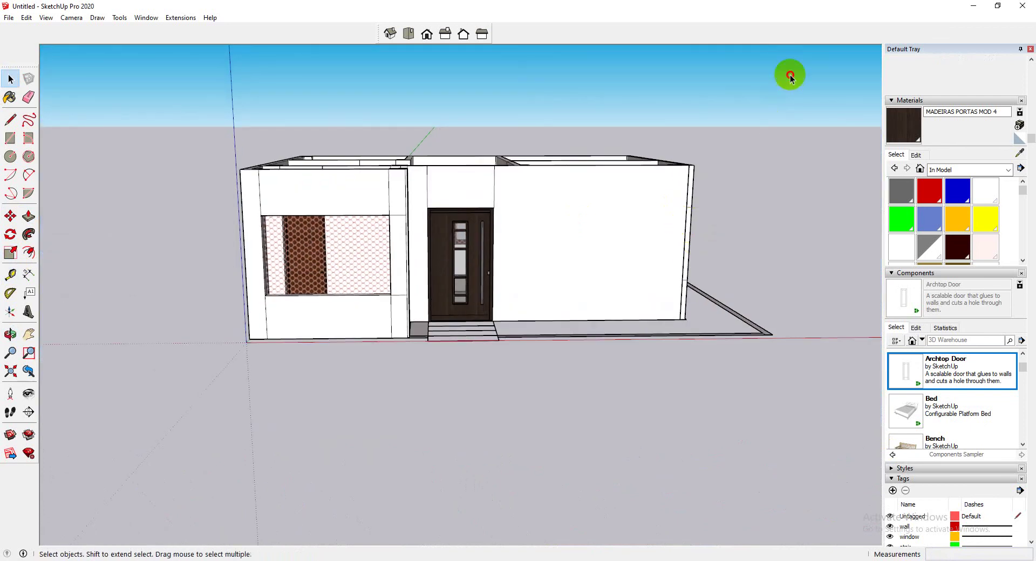
drag(789, 77, 111, 316)
middle_drag(289, 304, 286, 299)
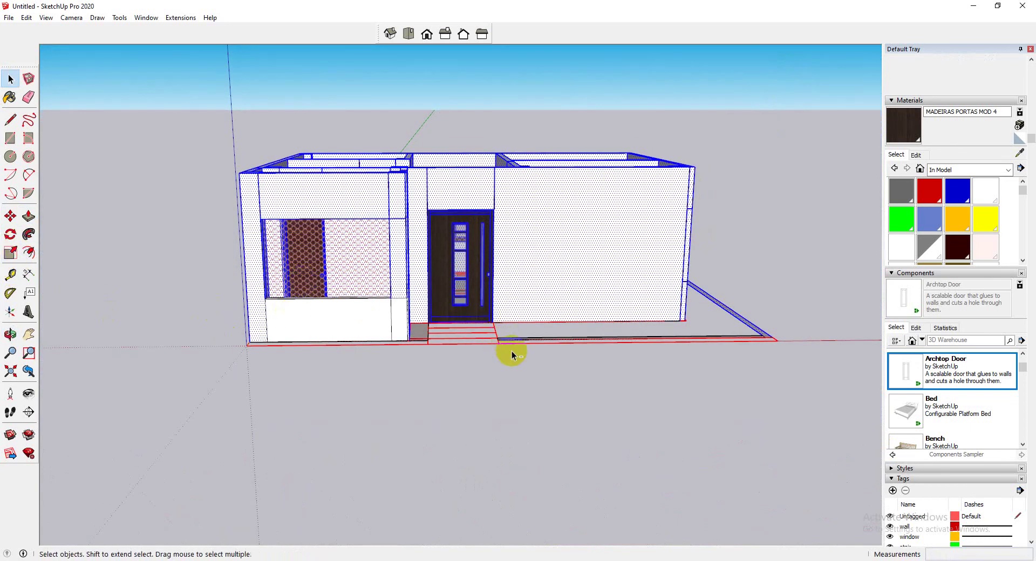
Try to copy the selected house 2' straight up along the blue axis.
click(11, 216)
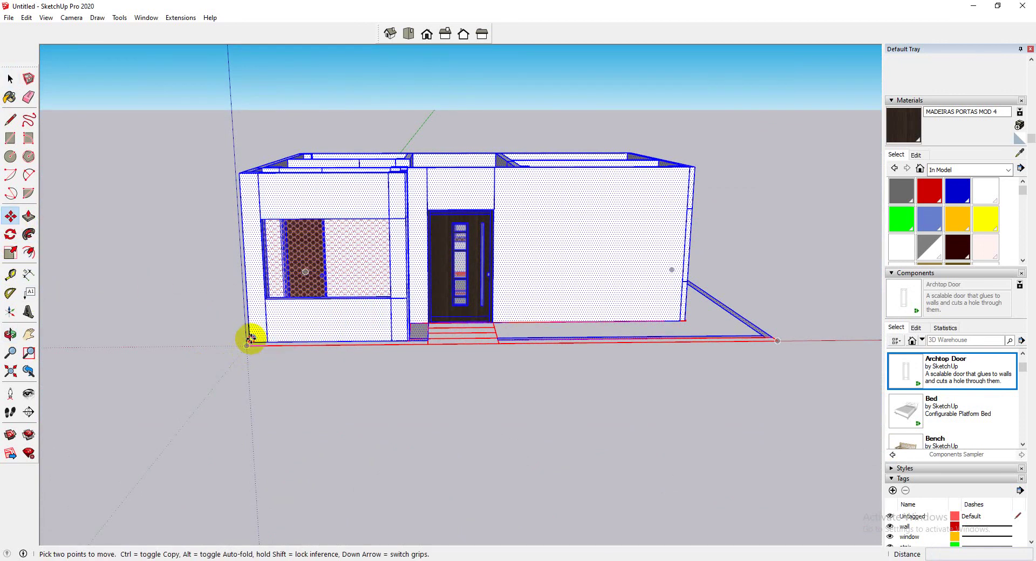
drag(250, 339, 252, 292)
key(ctrl)
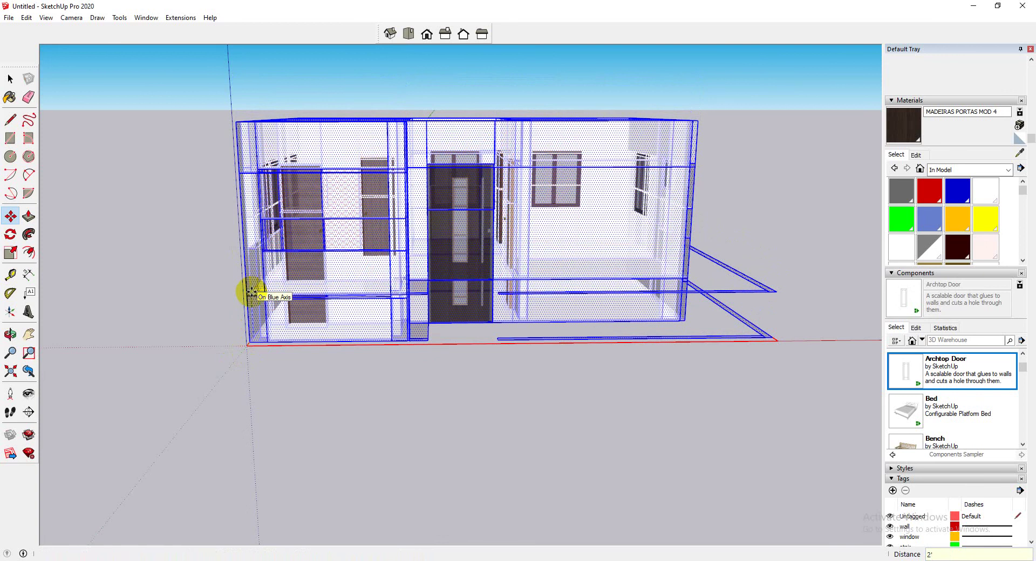
key(Return)
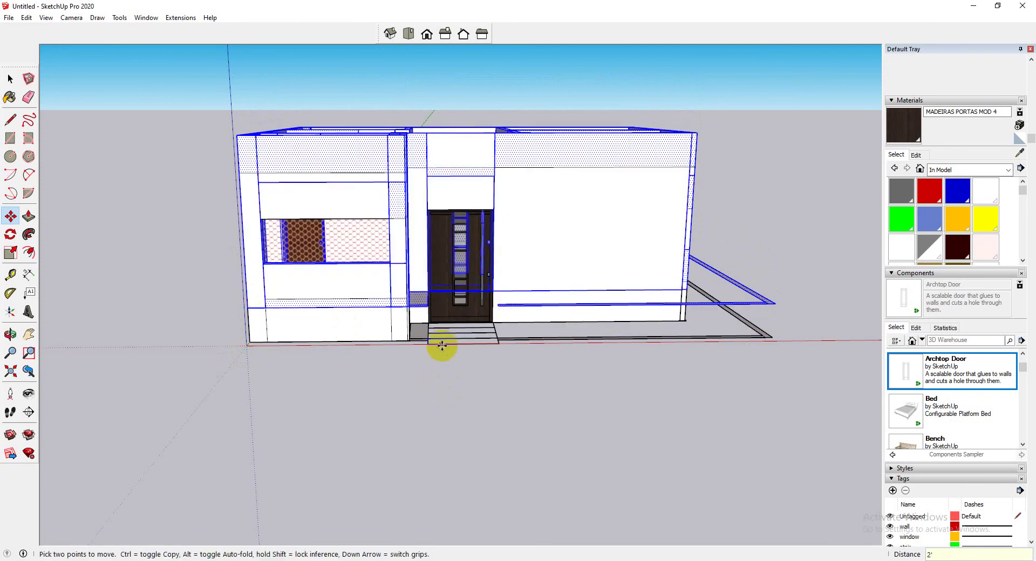
key(ctrl+z)
Move the selected house 2' straight up along the blue axis from its front corner.
click(251, 343)
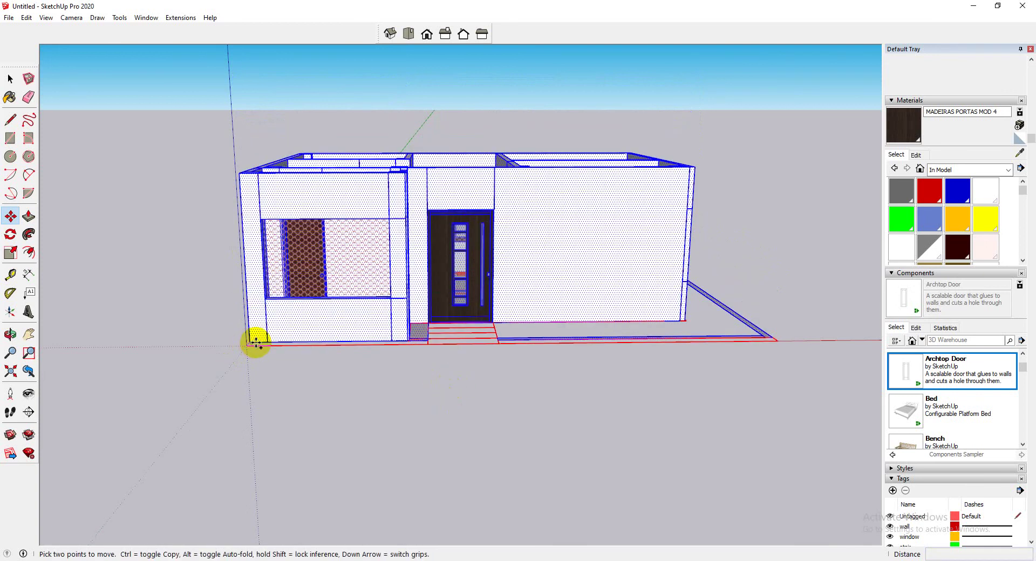
drag(250, 343, 247, 293)
key(Return)
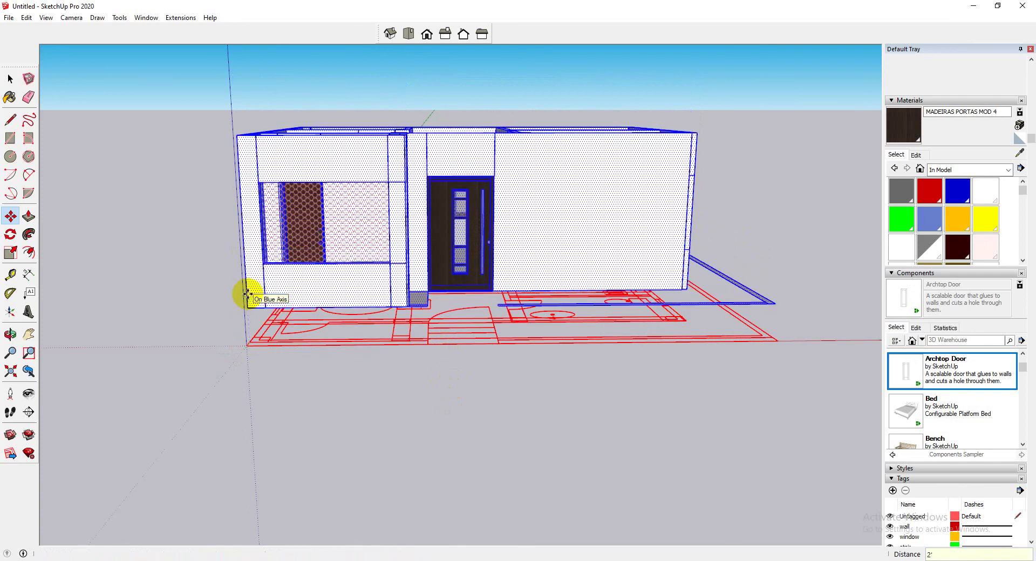
Extrude the underside of the small slab beside the entrance down 2' to the floor plan.
scroll(395, 375, up, 3)
mouse_move(483, 330)
middle_down()
mouse_move(498, 452)
mouse_move(427, 474)
mouse_move(427, 413)
middle_up()
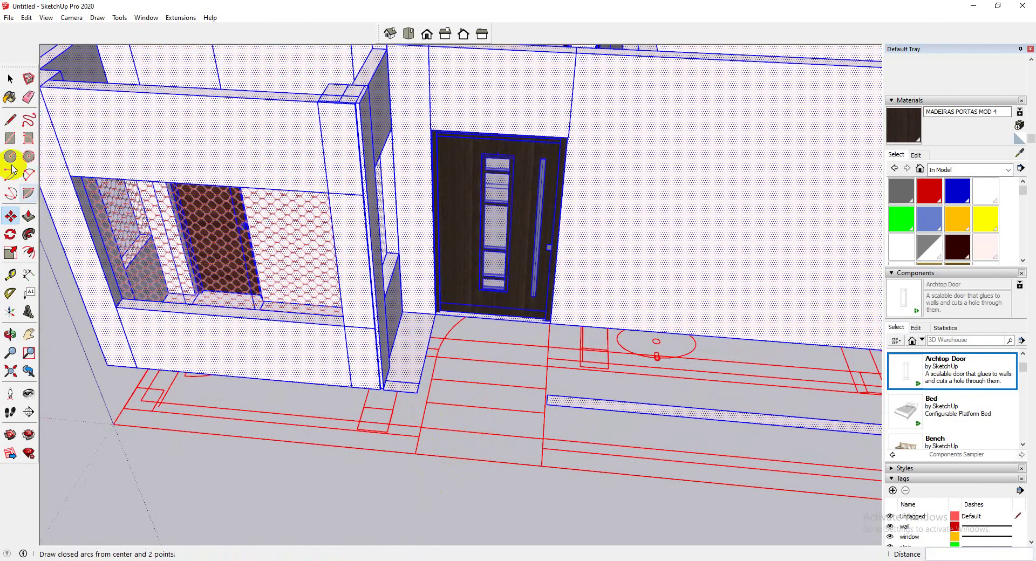
click(17, 139)
click(29, 216)
scroll(405, 342, up, 1)
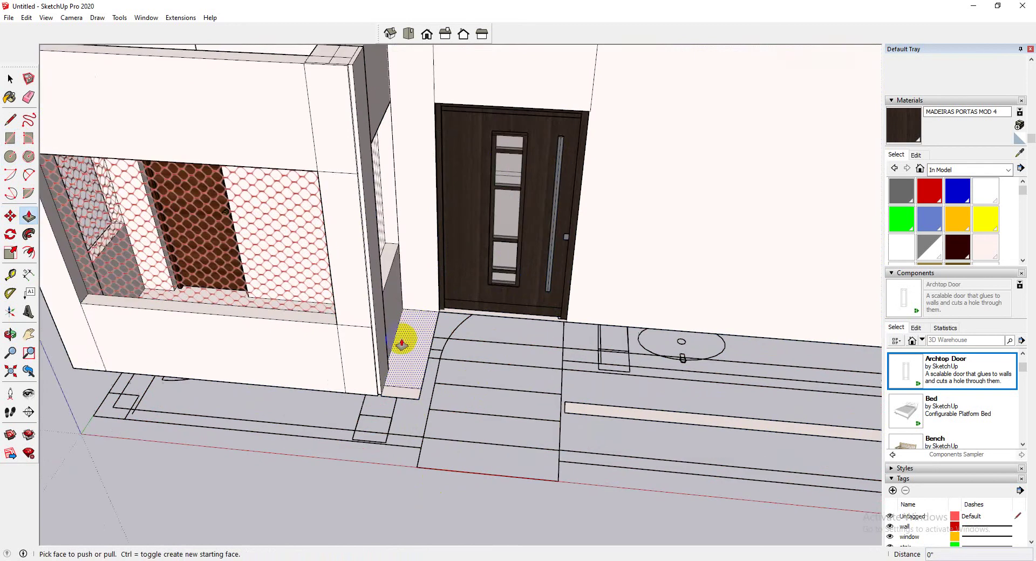
middle_drag(405, 342, 449, 75)
middle_drag(425, 215, 400, 253)
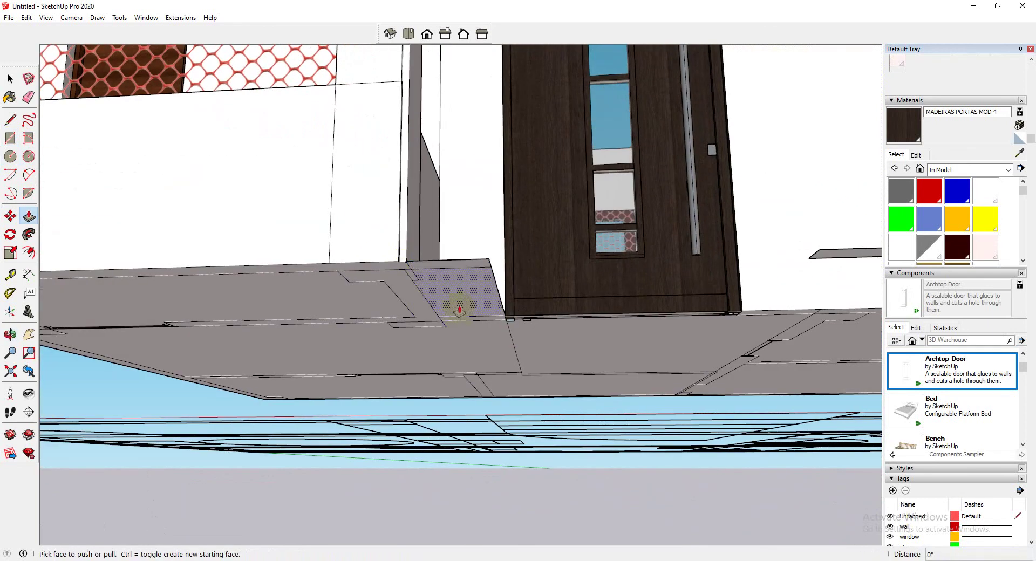
drag(460, 309, 498, 428)
drag(415, 275, 446, 416)
click(447, 426)
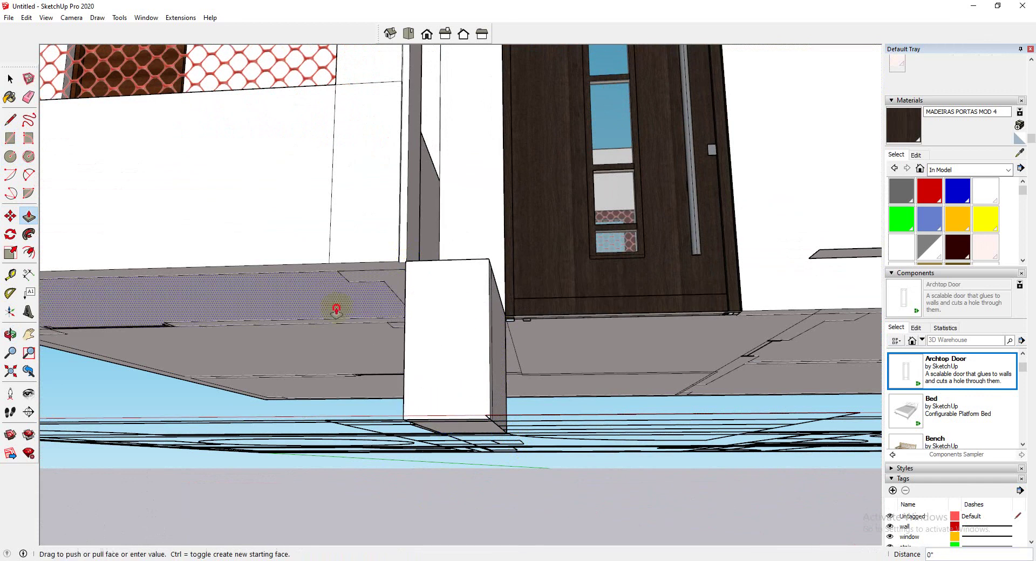
Extrude the undersides of the front room floor and the adjoining column section down 2'.
drag(335, 308, 425, 418)
click(425, 418)
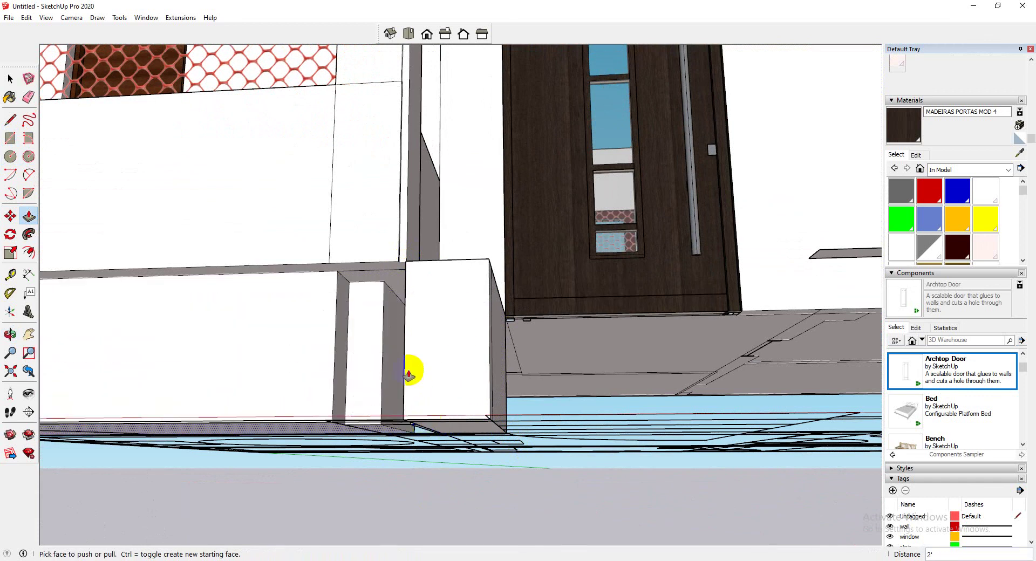
double_click(392, 290)
middle_drag(363, 273, 390, 265)
scroll(390, 265, down, 5)
Extrude the floor of the large room behind the front room down 2' to the plan level.
middle_drag(356, 176, 480, 373)
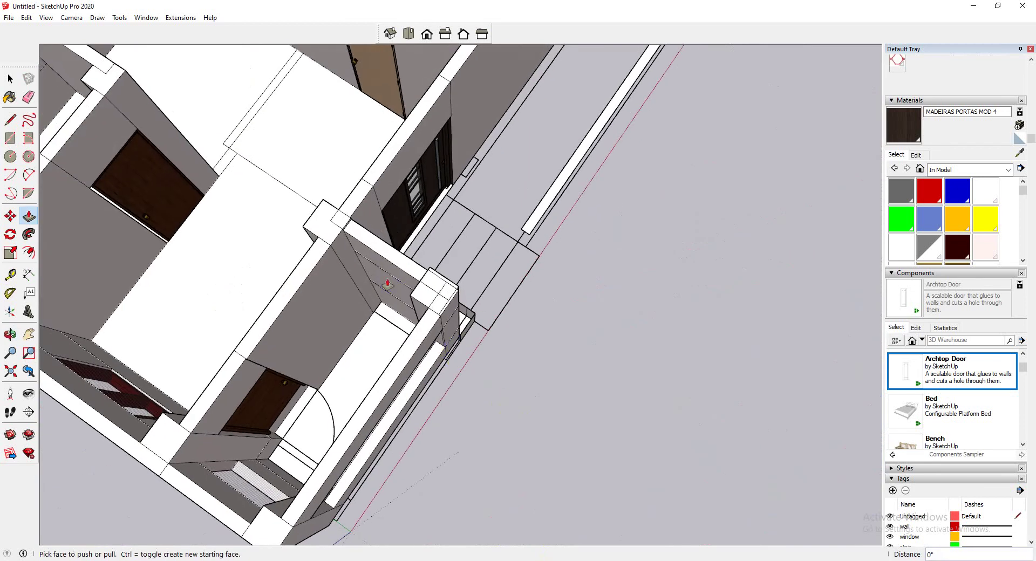
scroll(348, 237, down, 2)
middle_drag(334, 236, 272, 253)
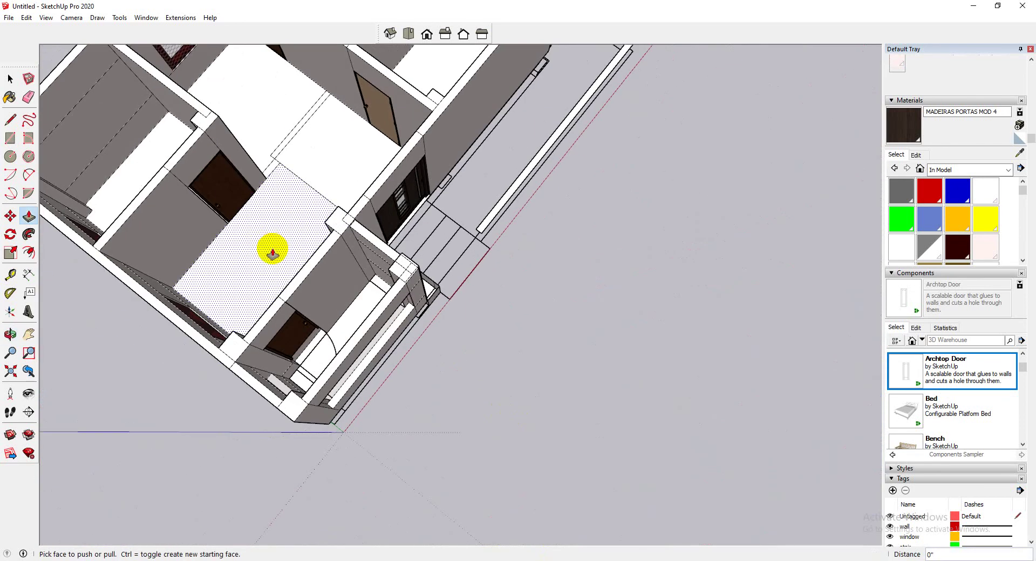
click(273, 253)
middle_drag(312, 309, 171, 38)
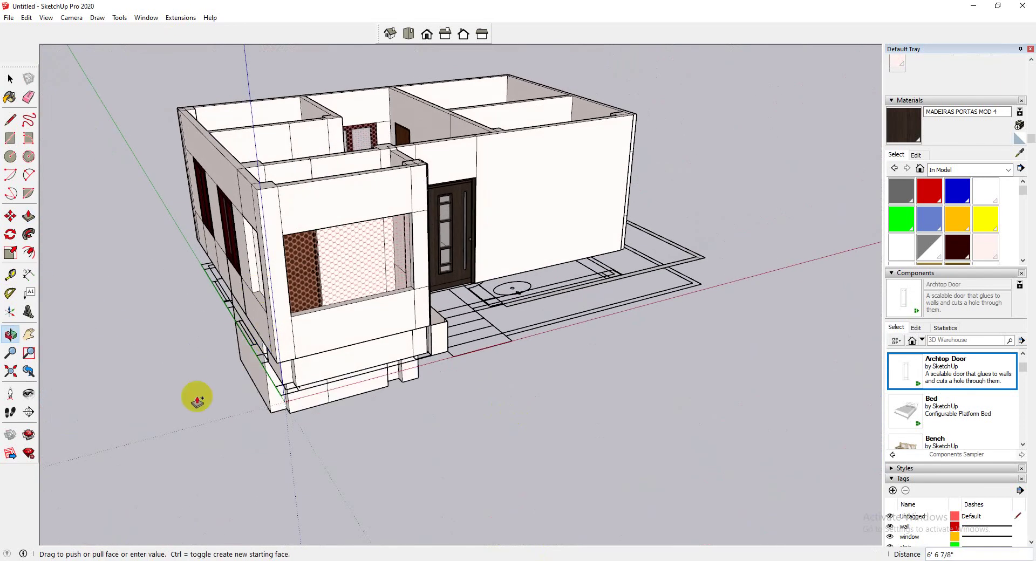
middle_drag(259, 354, 363, 323)
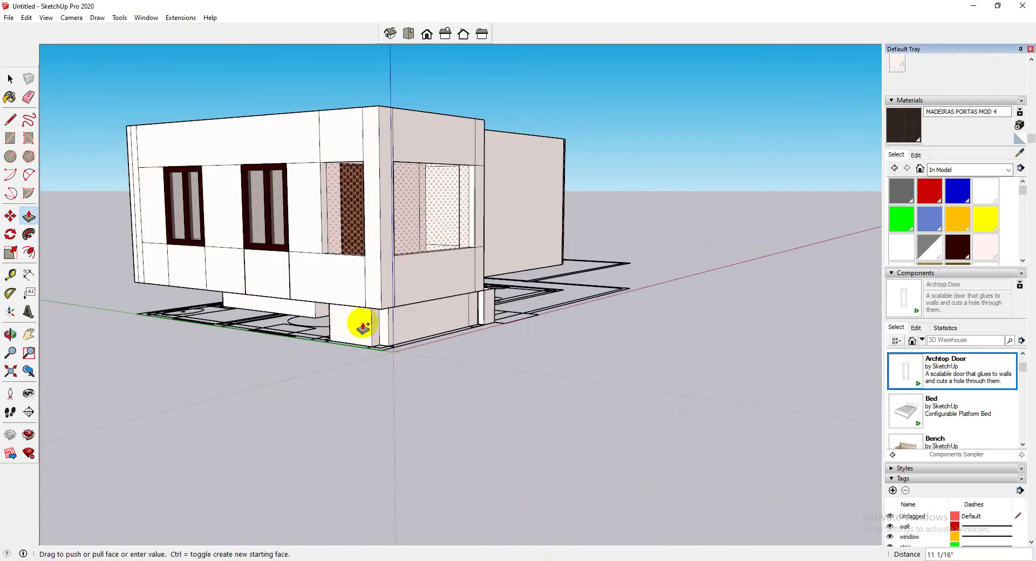
text(2')
key(Return)
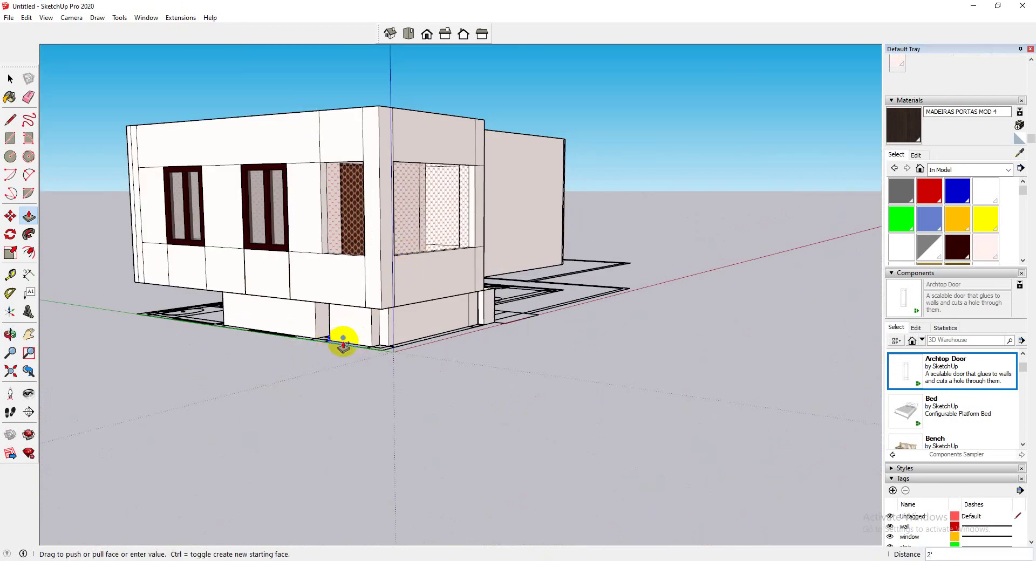
Pull the side faces of the base blocks below the windowed wall outward, flush with the wall above.
click(371, 327)
middle_drag(302, 316, 422, 319)
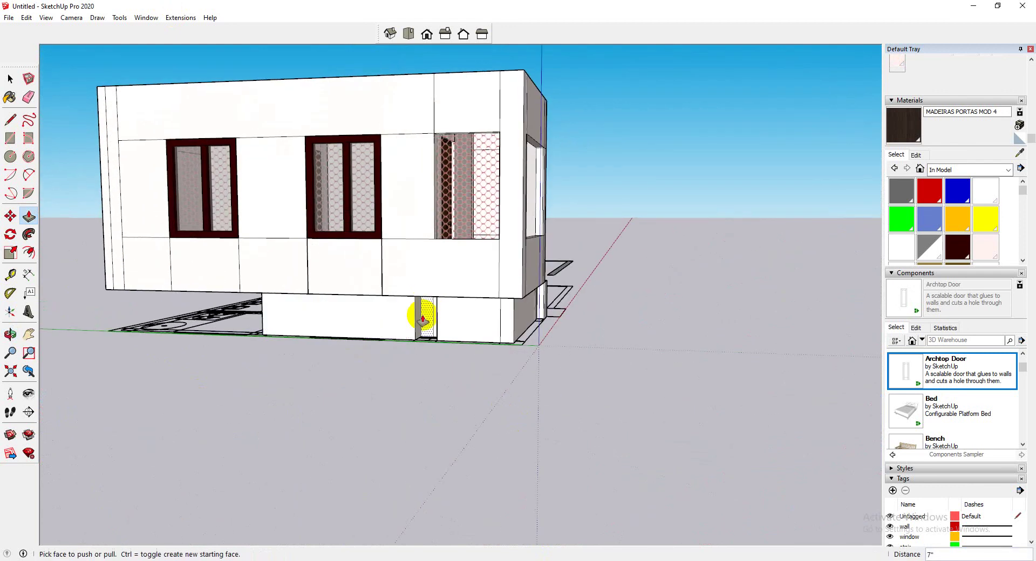
scroll(398, 303, up, 3)
click(397, 303)
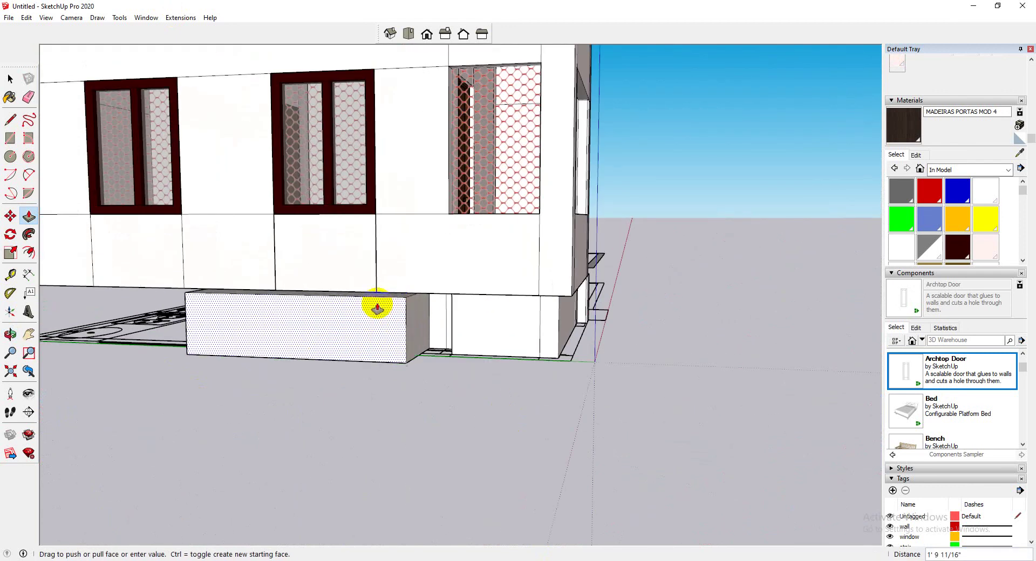
click(372, 289)
Extrude the remaining undersides along the windowed side wall down 2' to the floor plan.
middle_drag(456, 314, 437, 218)
click(438, 214)
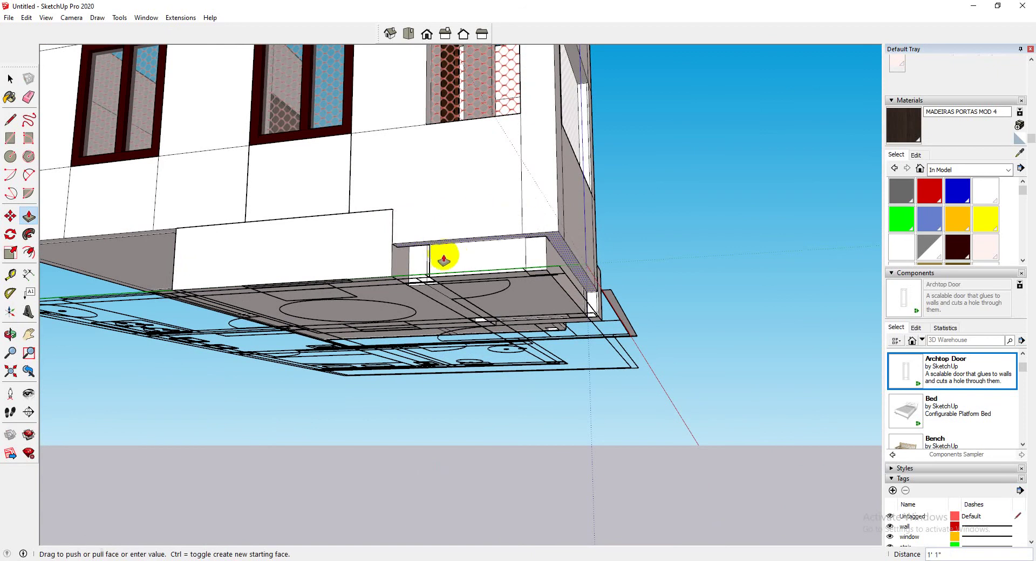
click(391, 280)
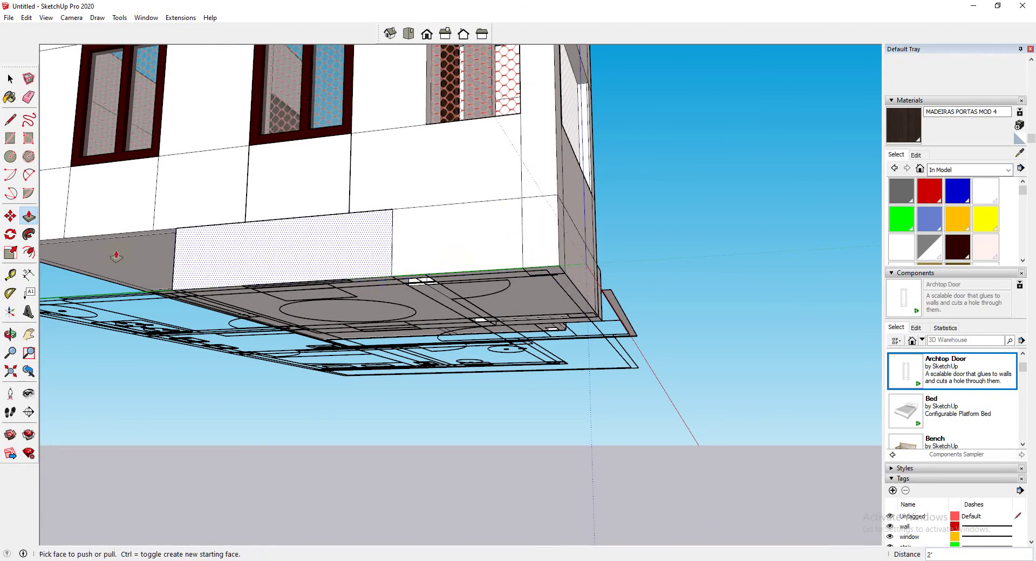
click(158, 234)
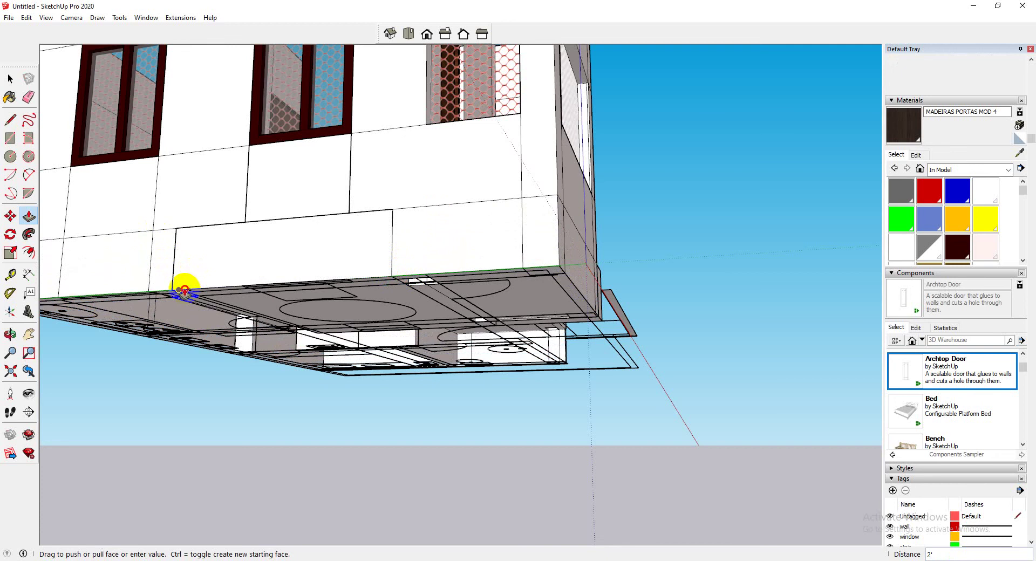
click(185, 290)
Extrude the raised side and front boundary wall strips down 2' to the floor plan.
scroll(458, 340, down, 4)
middle_drag(260, 355, 858, 237)
scroll(323, 275, up, 3)
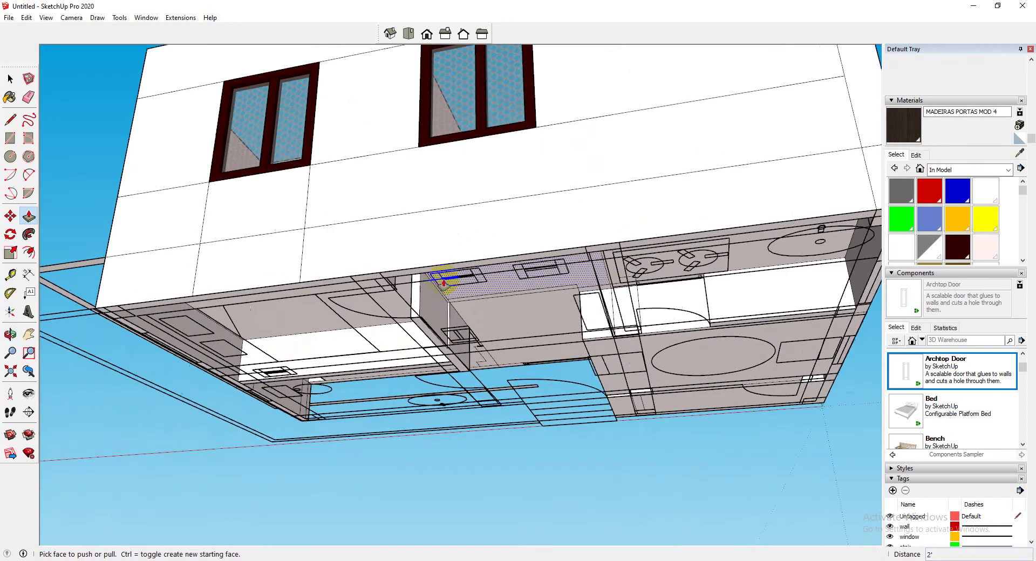
middle_drag(443, 282, 548, 461)
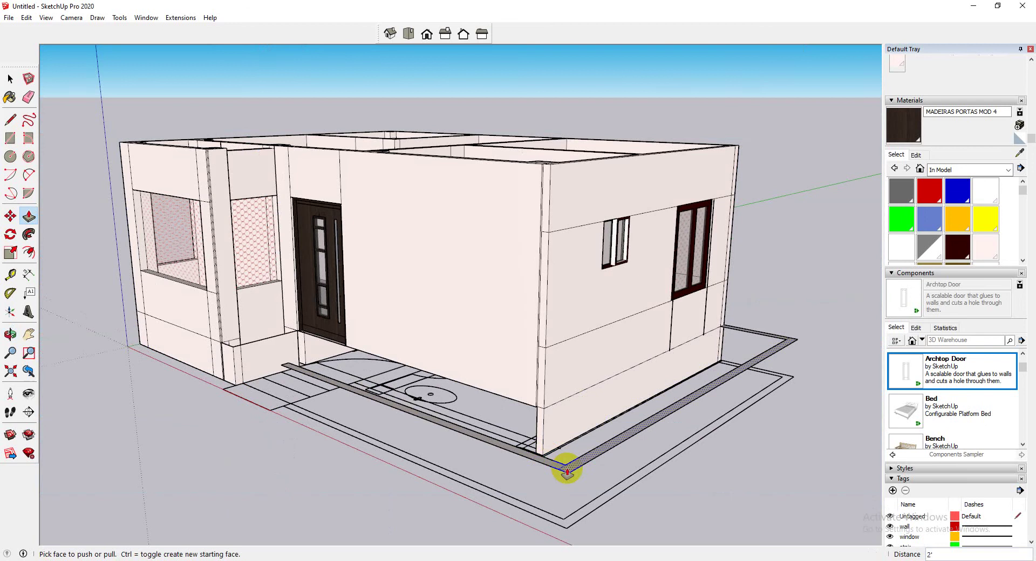
drag(567, 472, 567, 534)
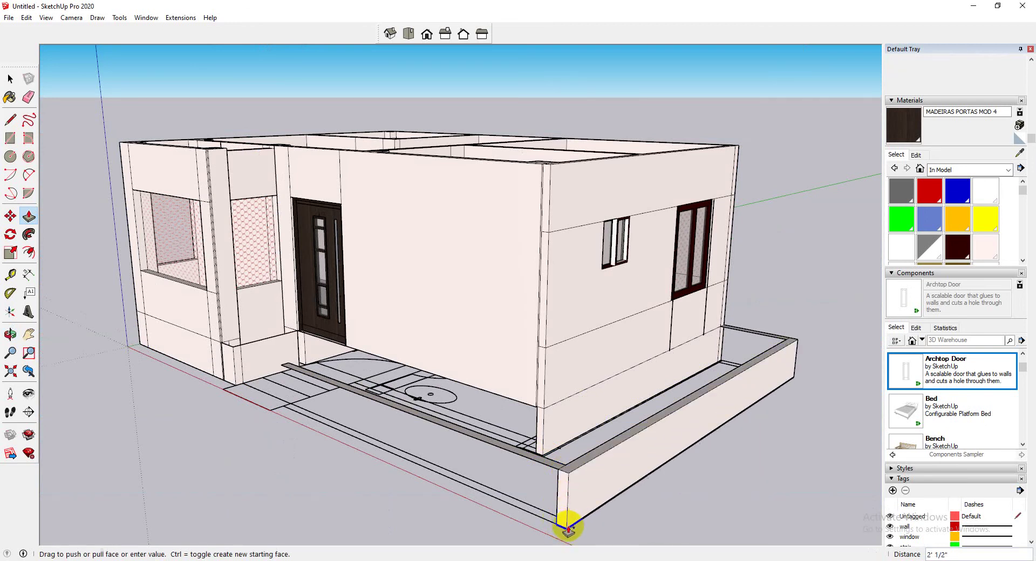
drag(555, 526, 555, 525)
drag(555, 462, 559, 525)
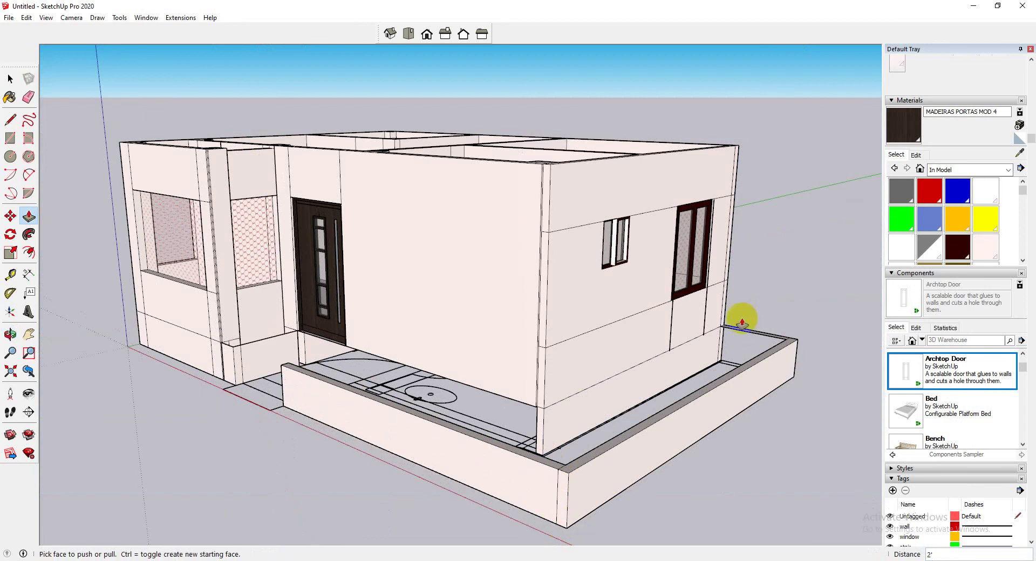
Extrude the short rear boundary wall strip down 2' to the base of the side boundary wall.
middle_drag(740, 317, 419, 431)
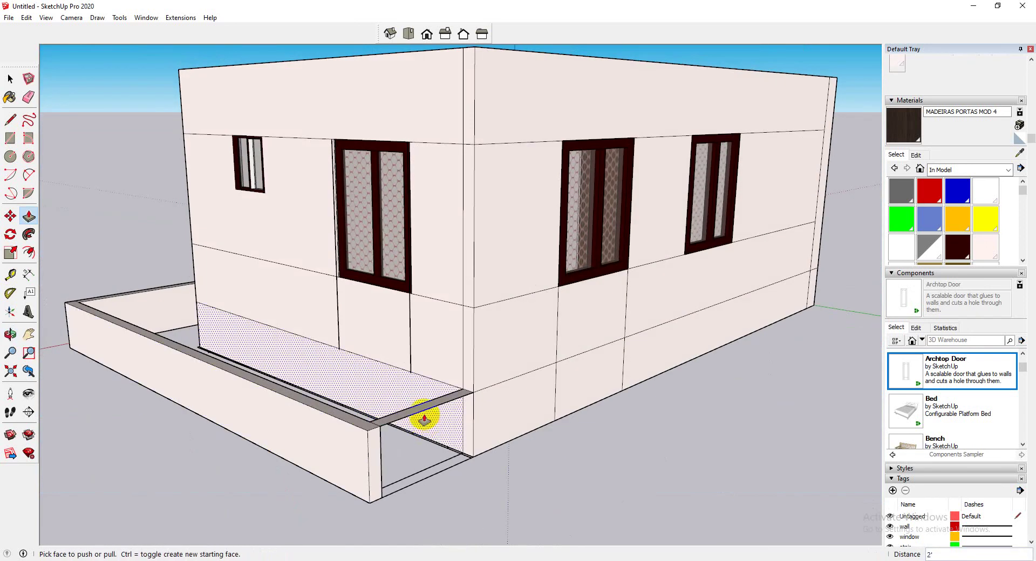
drag(423, 417, 390, 488)
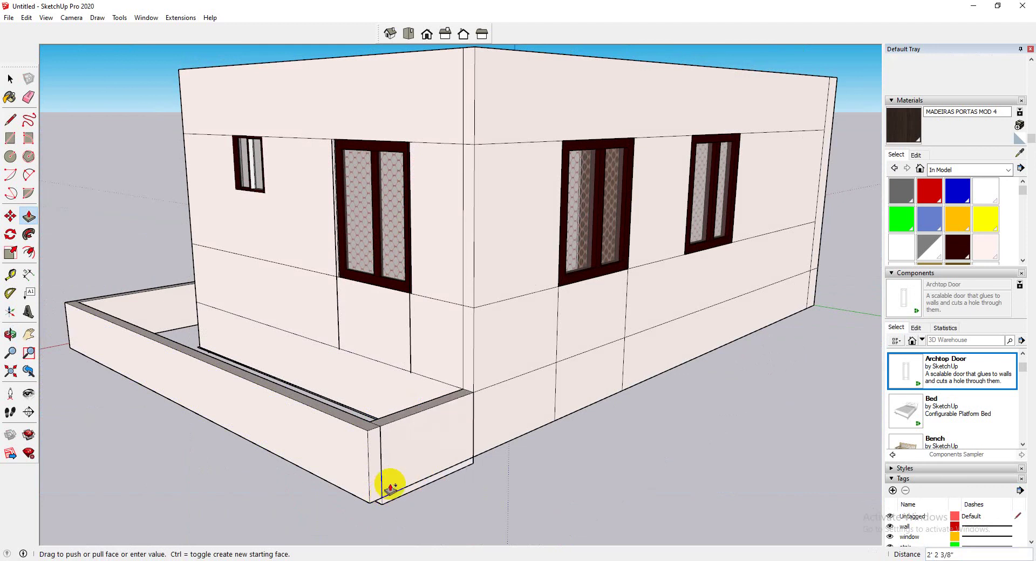
click(382, 497)
Raise the tops of the rear and side boundary walls by 2' 6".
scroll(383, 497, up, 1)
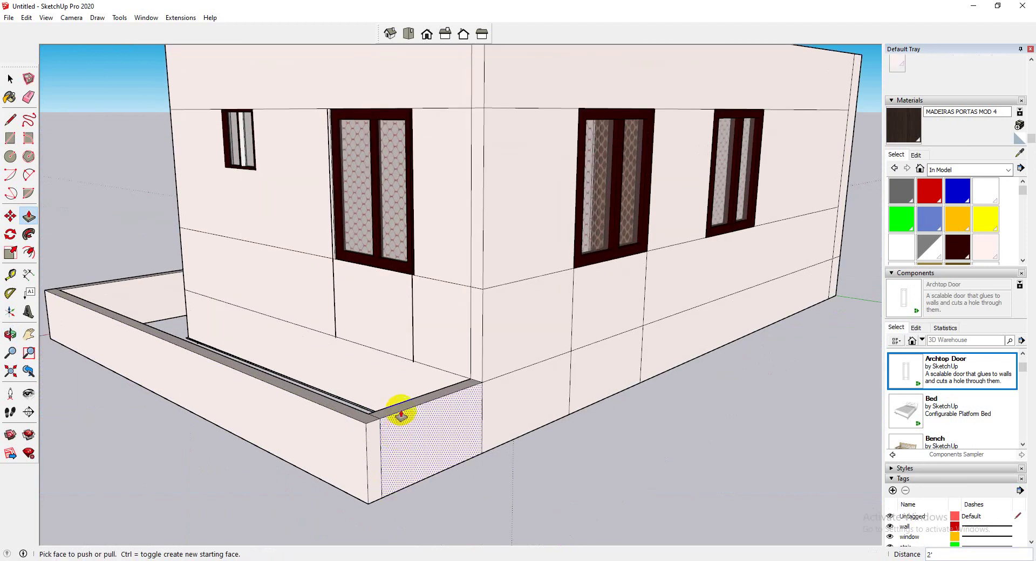
drag(401, 416, 486, 292)
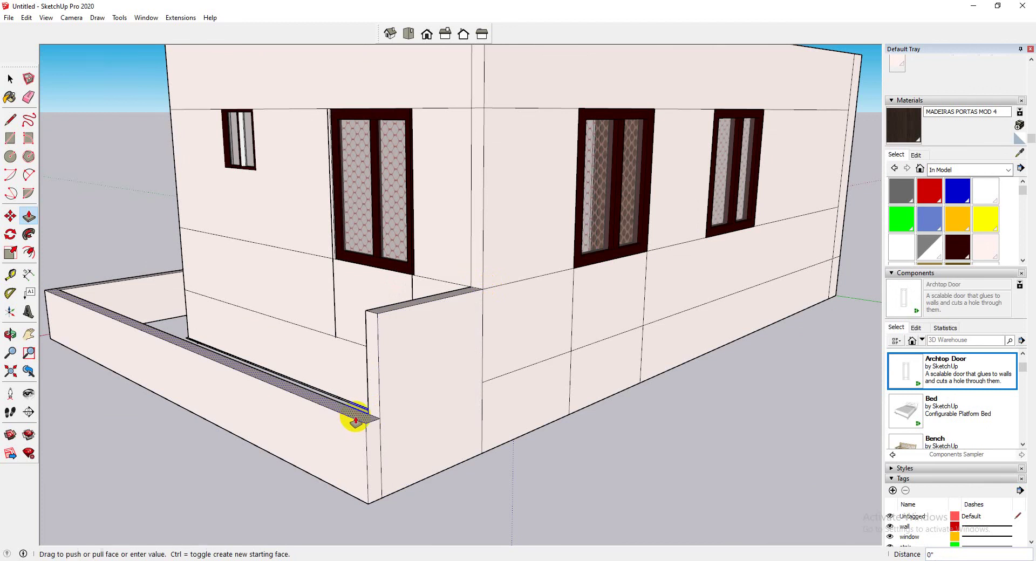
drag(356, 421, 377, 323)
scroll(372, 316, down, 2)
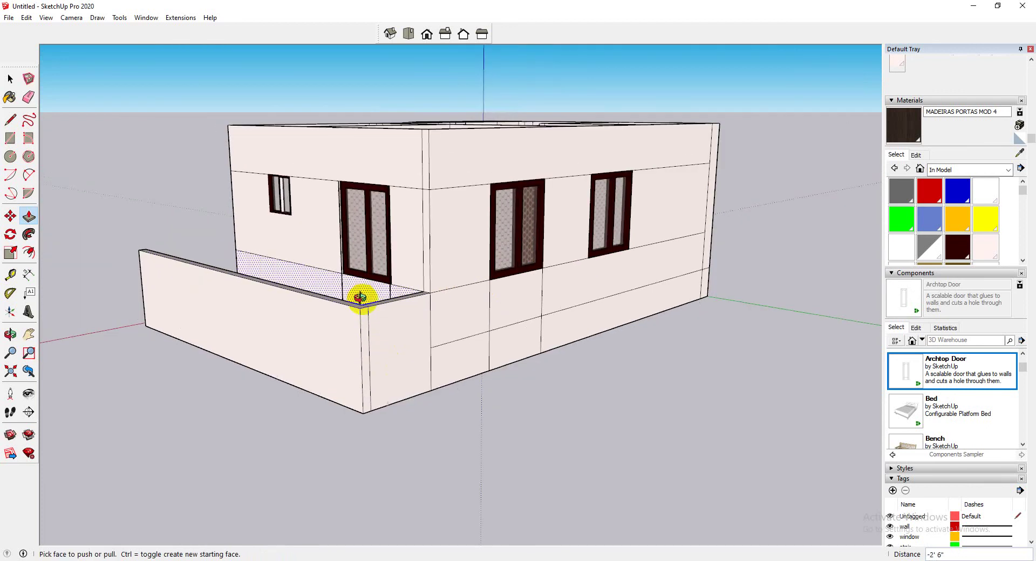
Raise the top of the front boundary wall beside the entrance steps by 2' 6".
middle_drag(360, 296, 684, 358)
drag(431, 404, 665, 273)
middle_drag(447, 336, 432, 316)
scroll(441, 311, up, 3)
scroll(319, 286, up, 3)
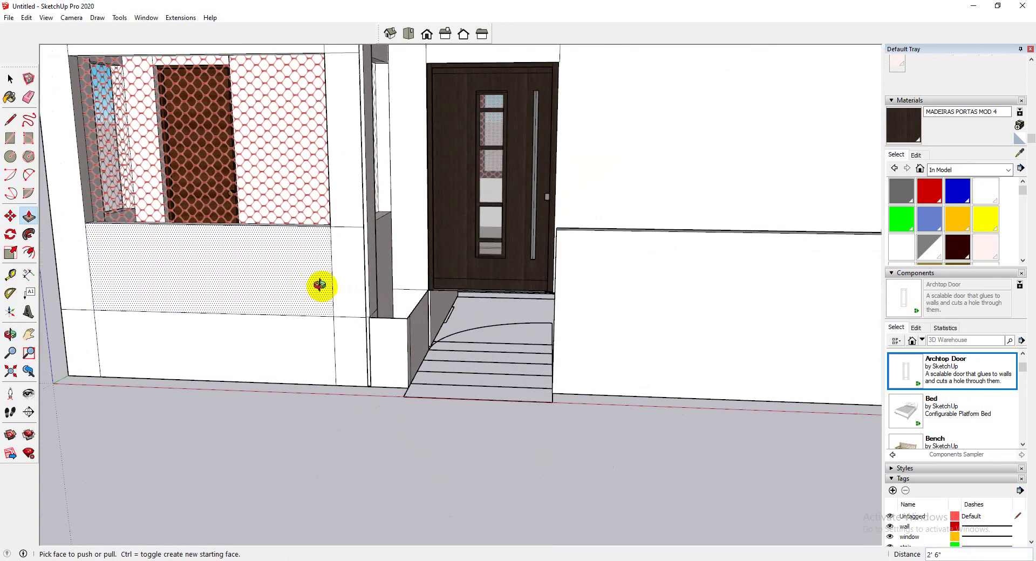
scroll(562, 358, up, 1)
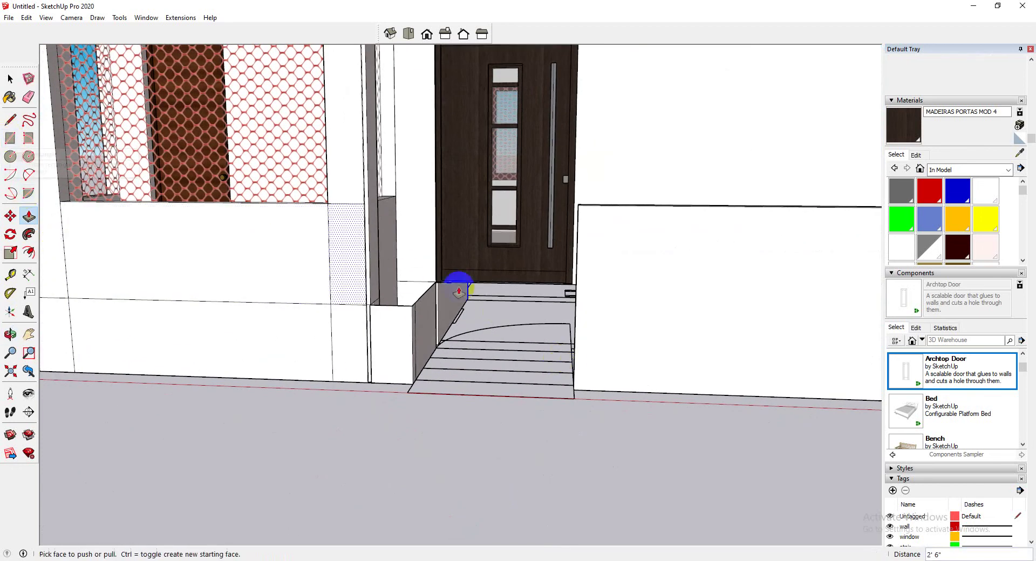
Draw a 3' 10" by 1' 1 7/8" rectangle to close the top of the low wall beside the entrance steps.
middle_drag(270, 302, 32, 324)
click(10, 138)
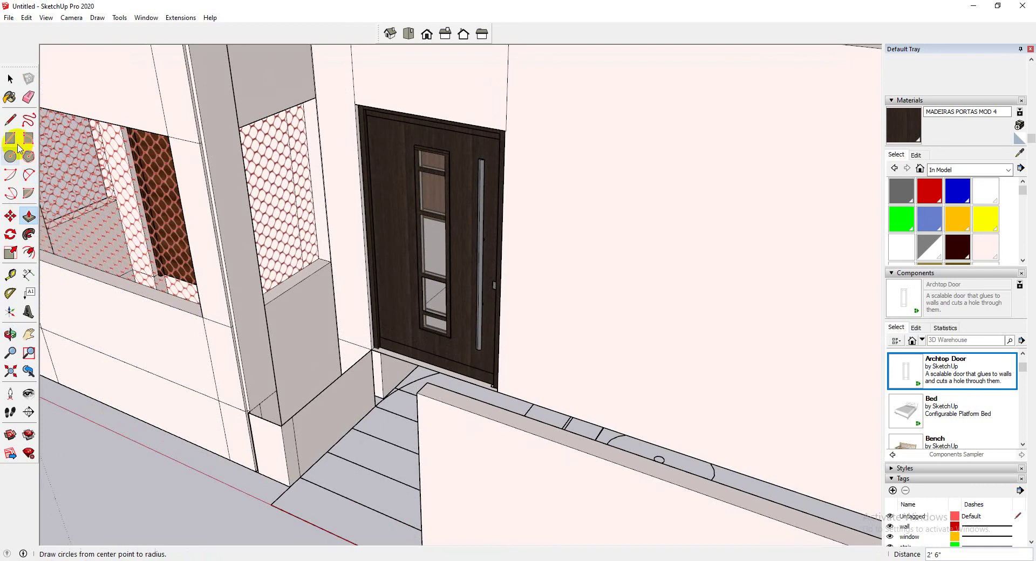
click(338, 338)
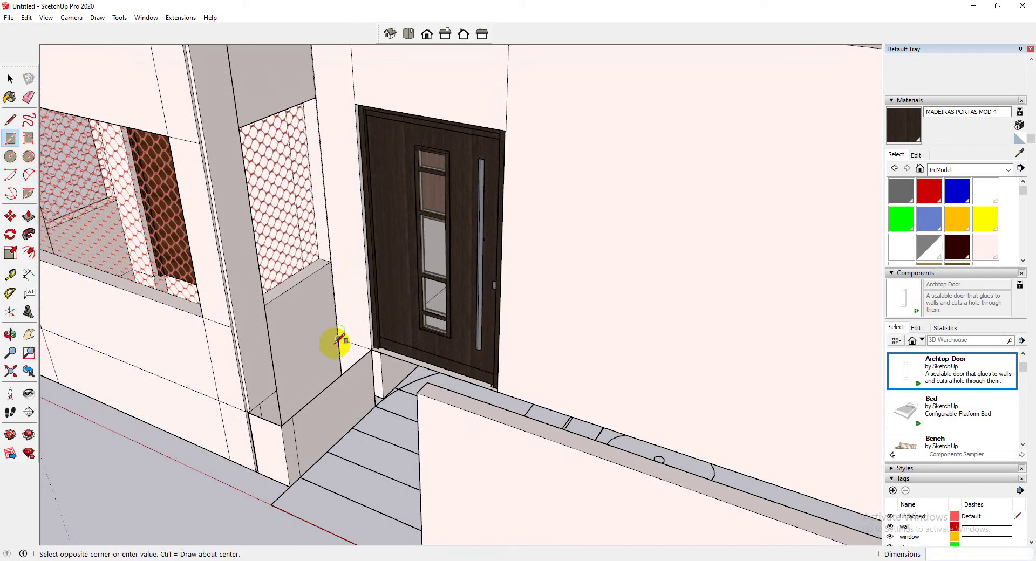
click(280, 426)
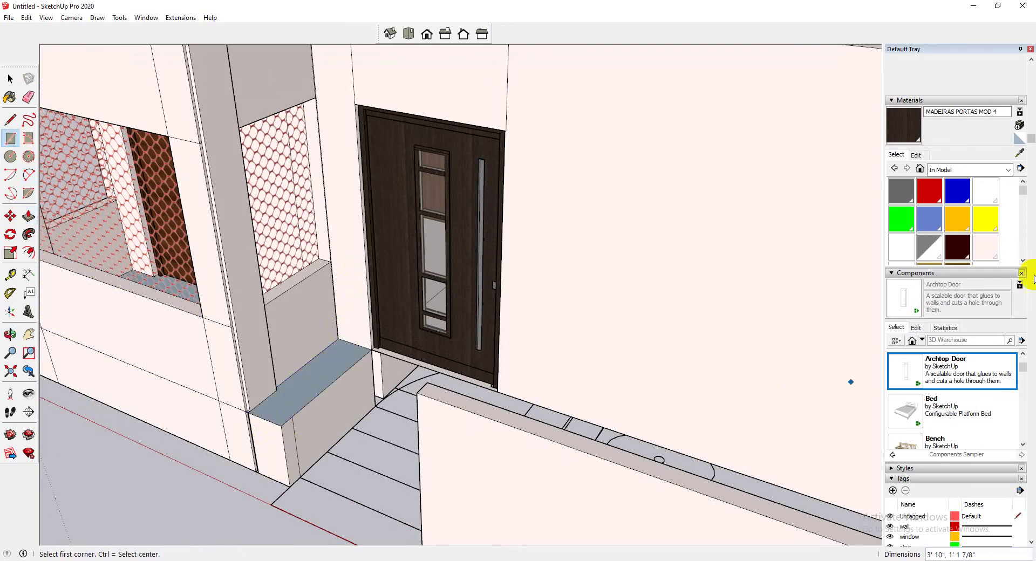
Sample the wall's Color D01 material and paint the new low wall top and the front room's floor with it.
click(1020, 155)
scroll(259, 366, down, 3)
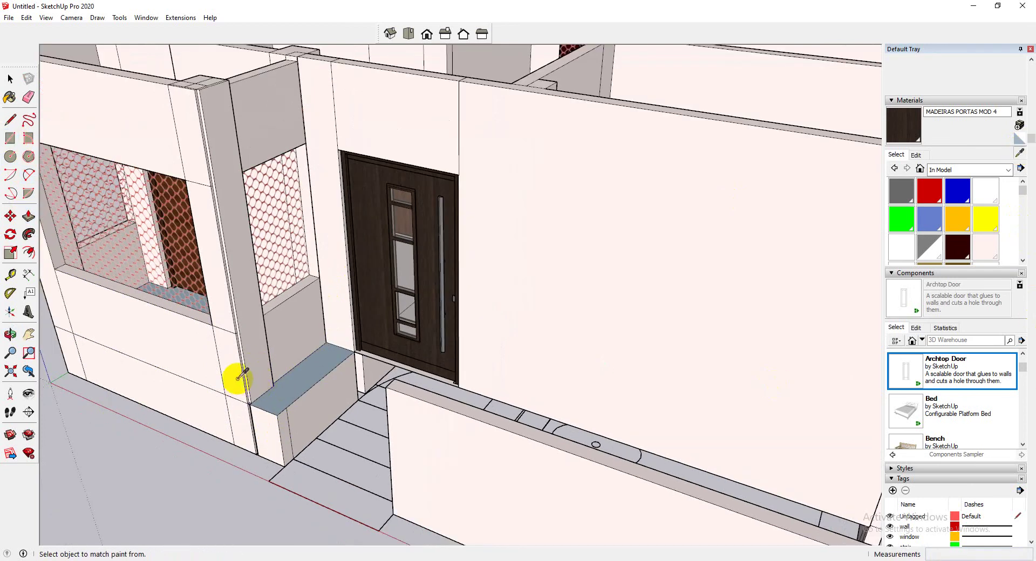
click(231, 376)
click(295, 383)
middle_drag(294, 383, 184, 474)
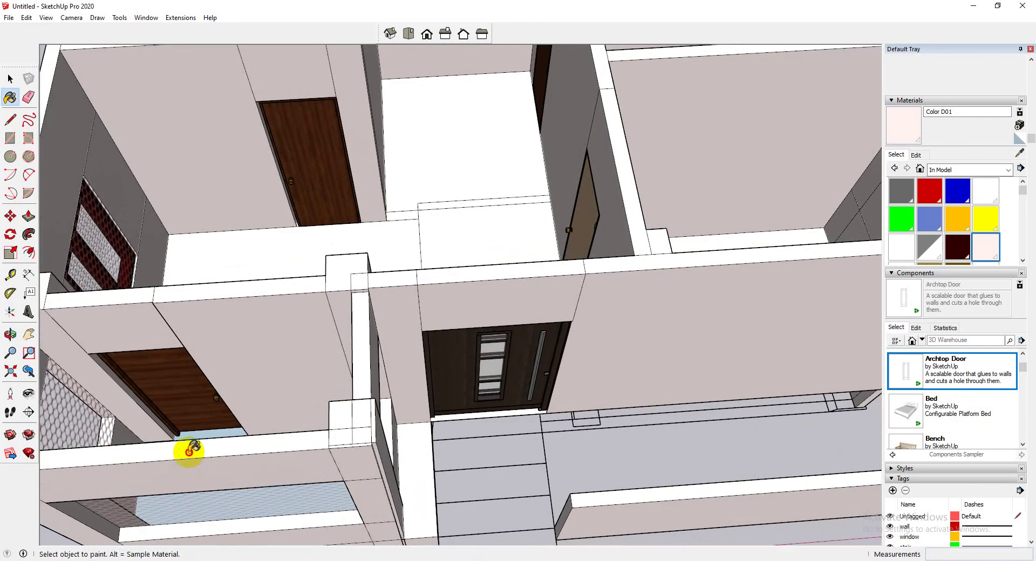
mouse_move(195, 432)
middle_down()
mouse_move(208, 363)
mouse_move(342, 339)
mouse_move(268, 322)
mouse_move(475, 337)
middle_up()
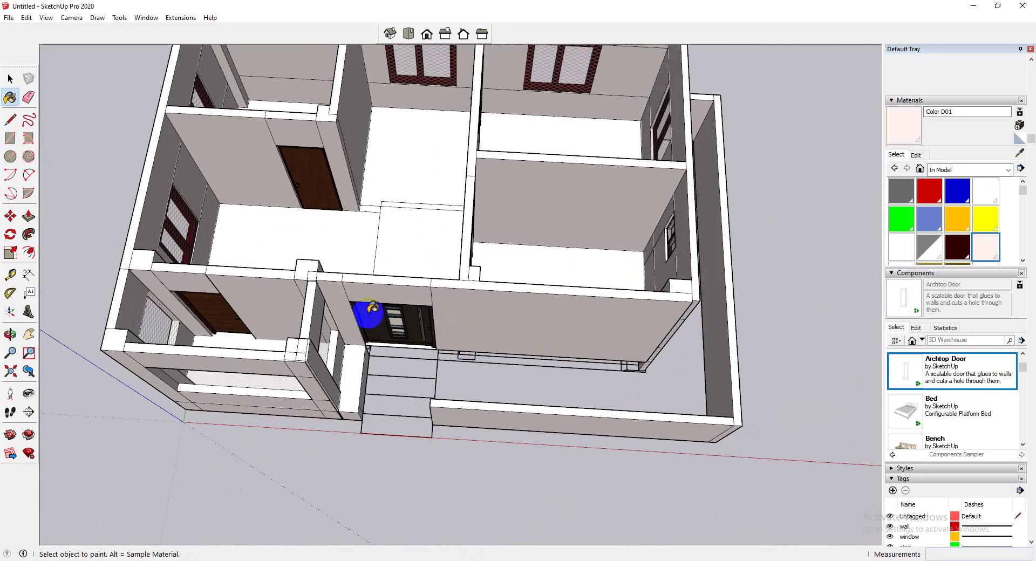
Draw a rectangle 4' by about 1' 1 3/4" over the lowest entrance step outline on the floor plan.
scroll(380, 406, up, 6)
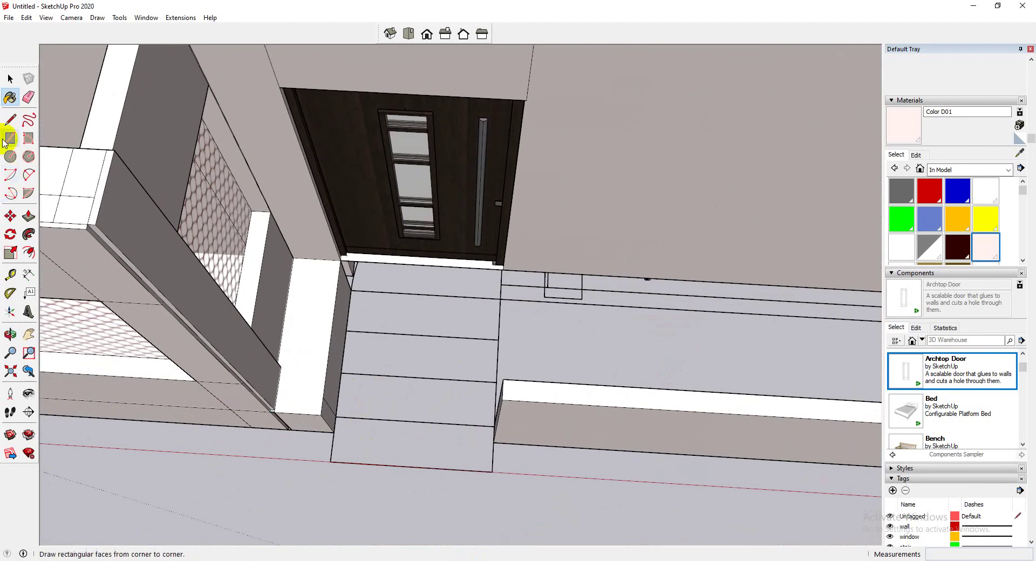
click(8, 138)
click(335, 417)
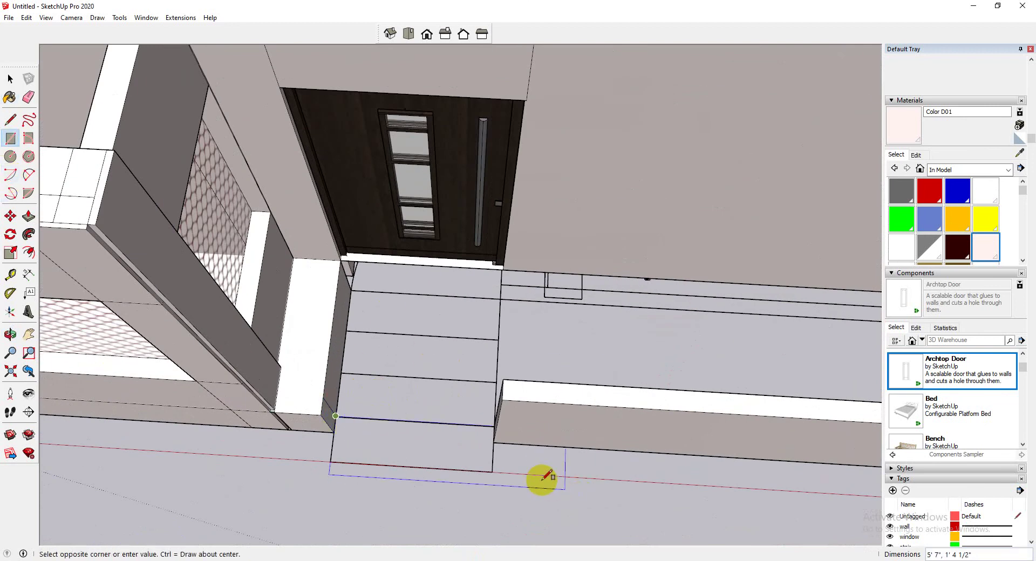
click(492, 471)
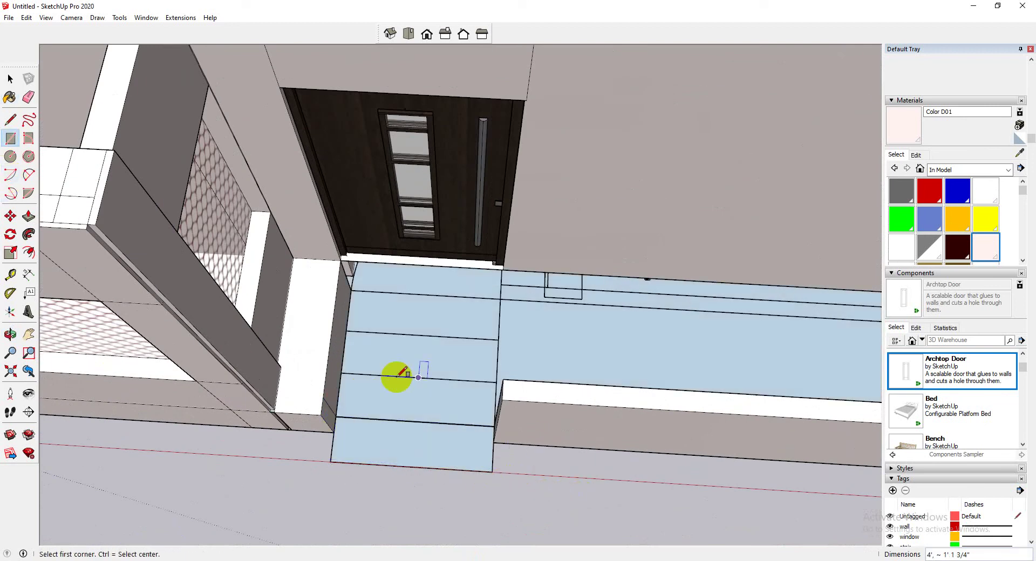
click(341, 372)
click(29, 275)
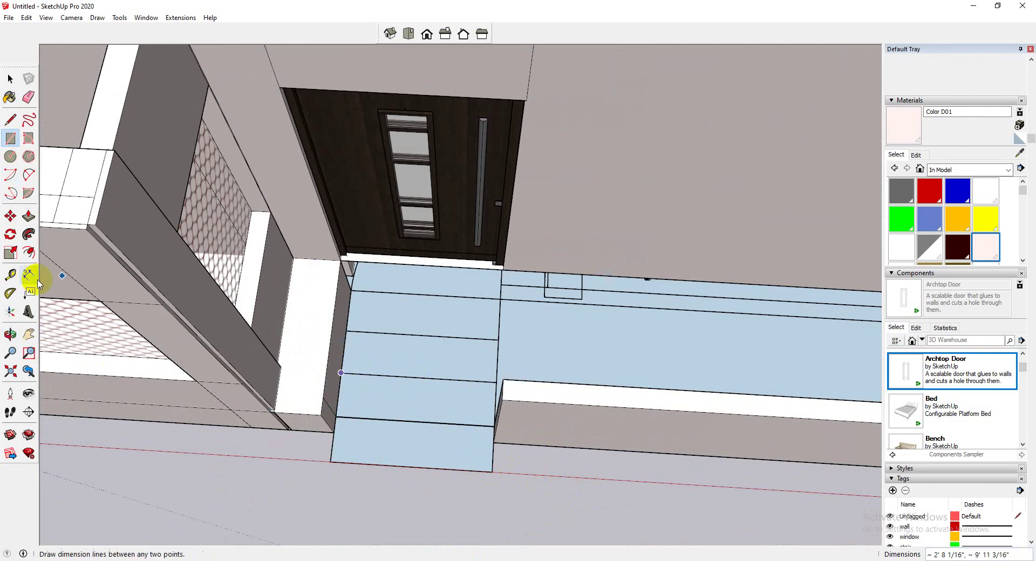
Extrude the lowest entrance step 6" upward.
click(30, 216)
click(450, 429)
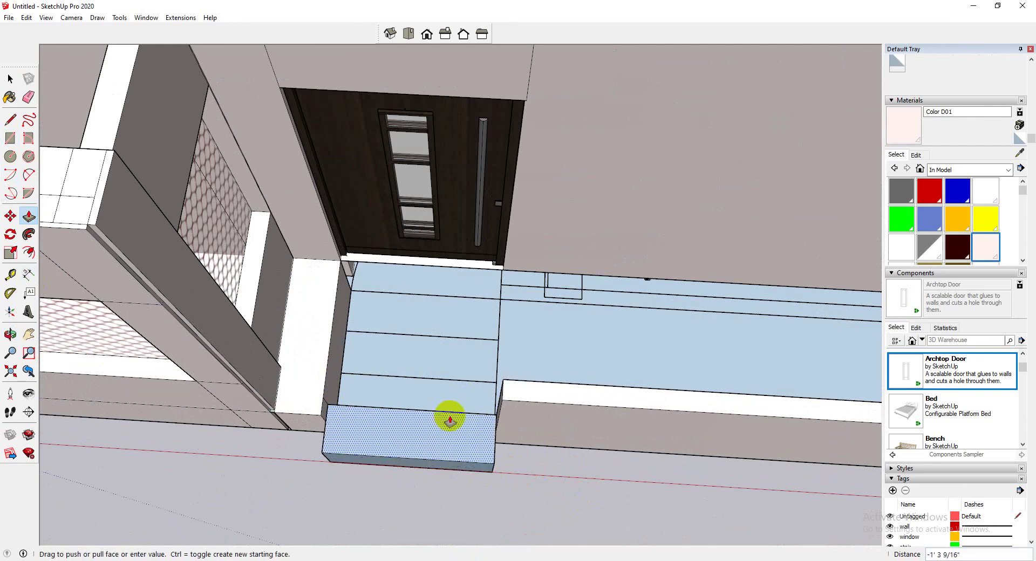
text(6)
key(Return)
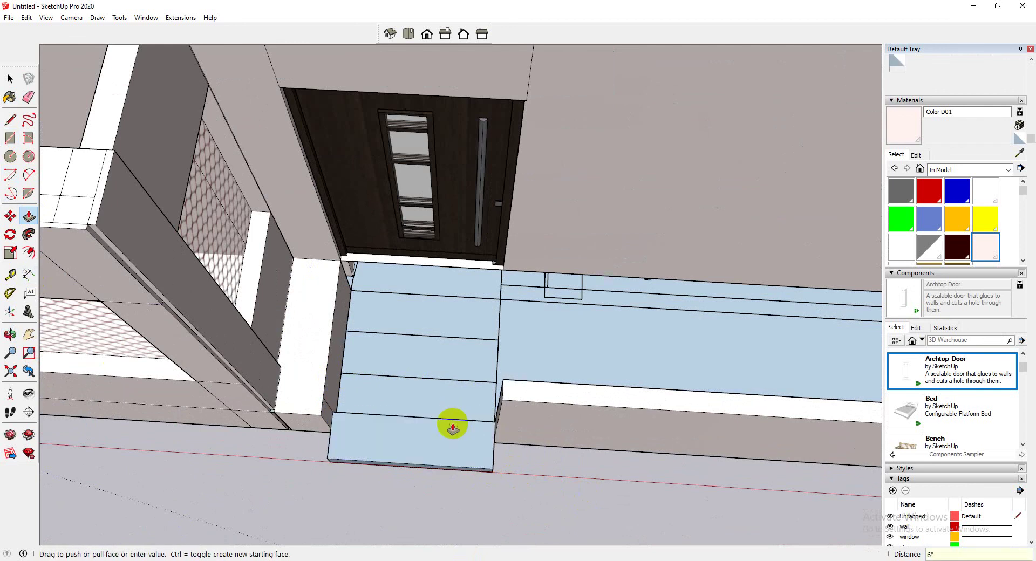
Draw a rectangle 4' by about 1' 1 9/16" over the second step outline to separate it from the surrounding face.
click(435, 402)
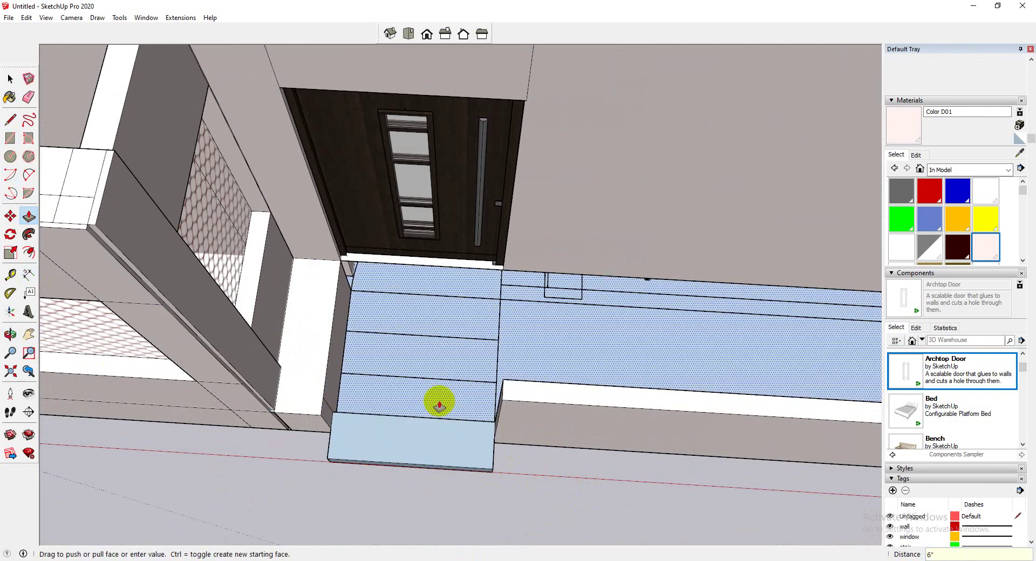
click(411, 412)
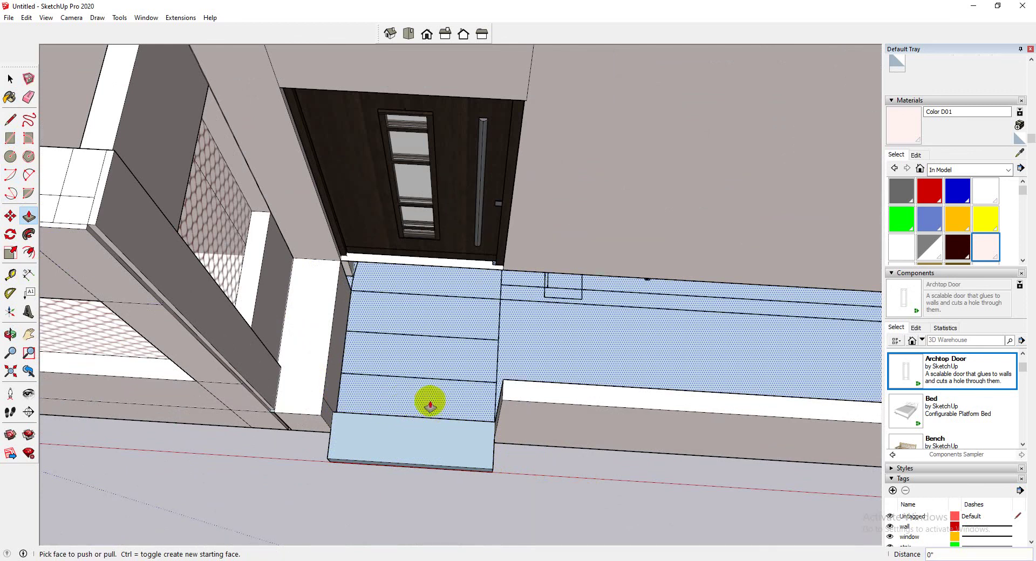
click(10, 137)
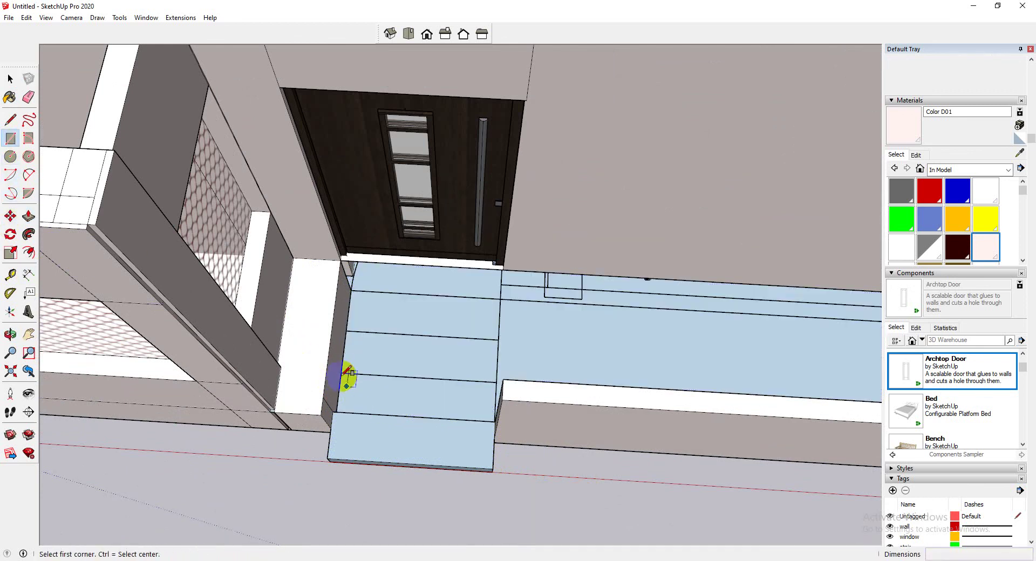
click(340, 370)
scroll(500, 410, up, 4)
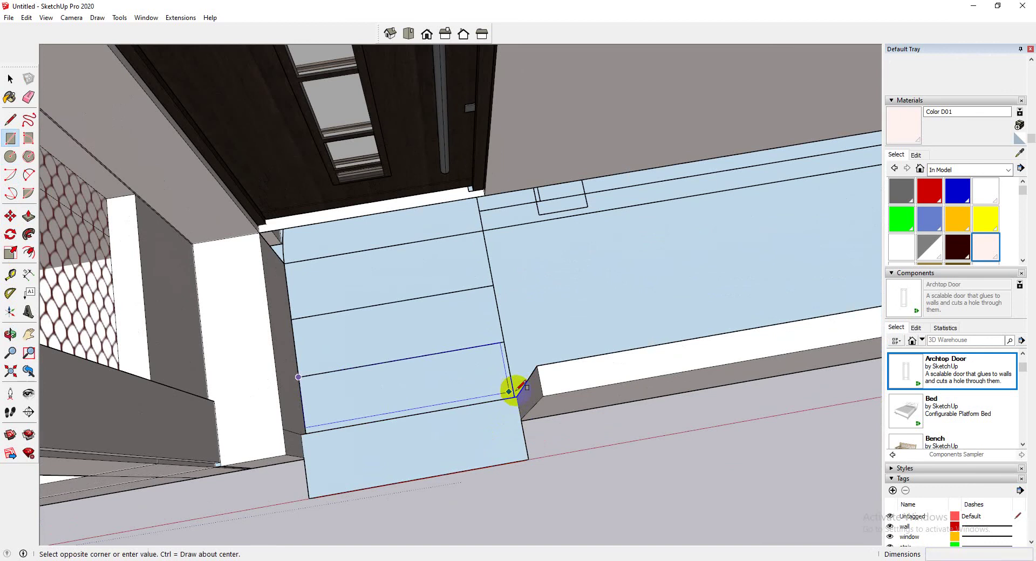
scroll(519, 399, up, 6)
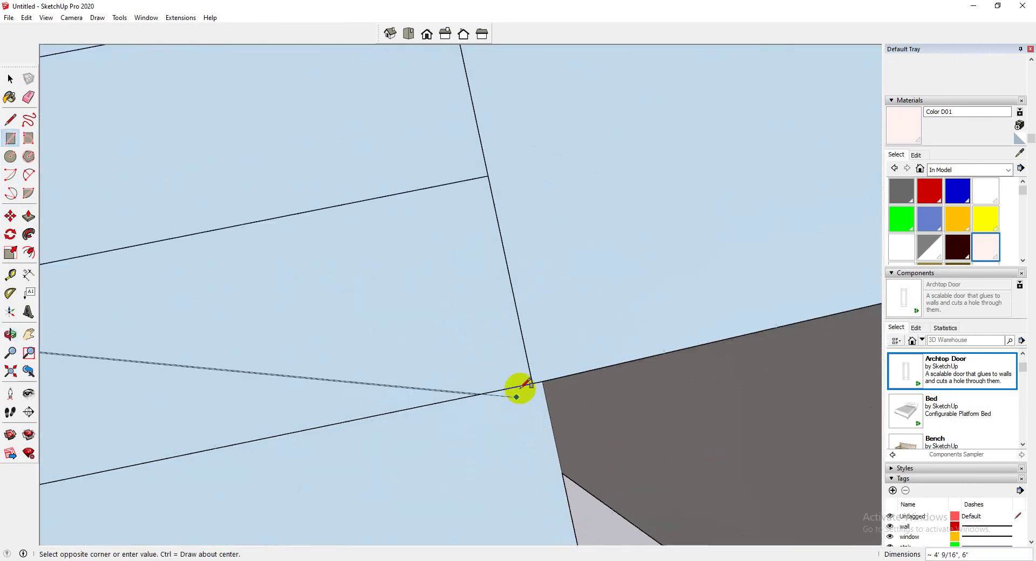
middle_drag(526, 393, 540, 374)
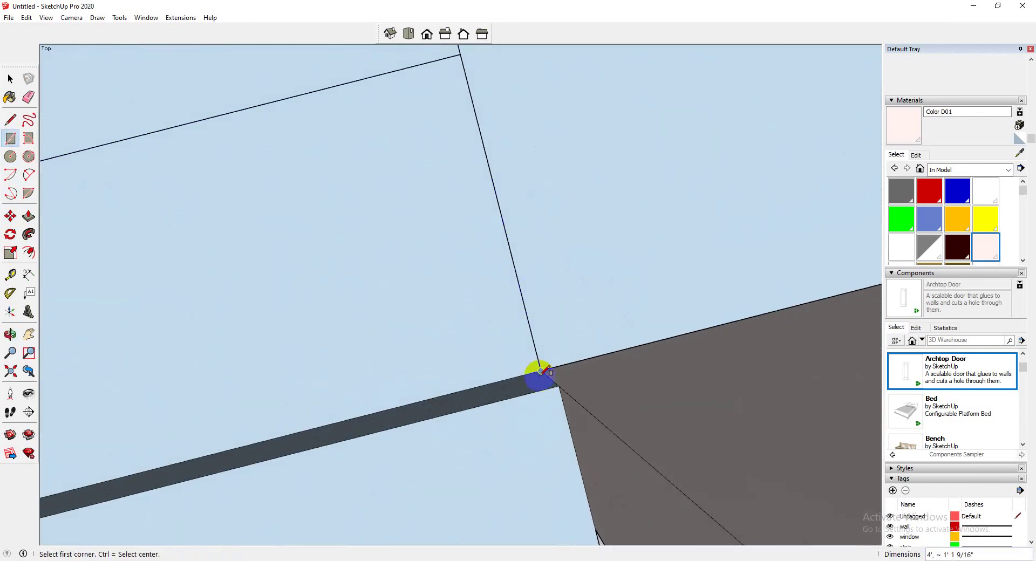
scroll(540, 371, down, 5)
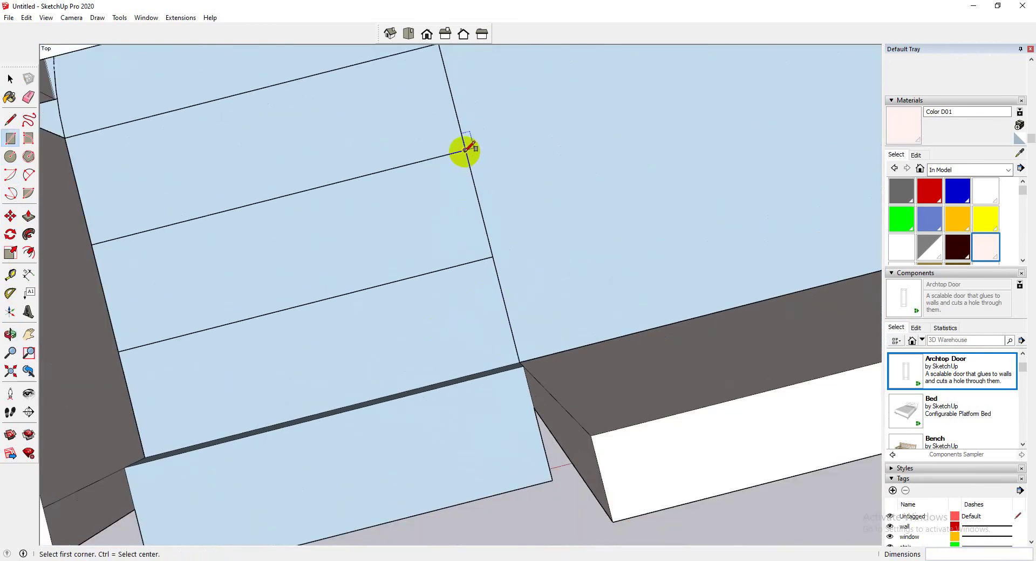
Draw rectangles 4' by about 1' 1 3/4" over the third and fourth step outlines.
click(465, 150)
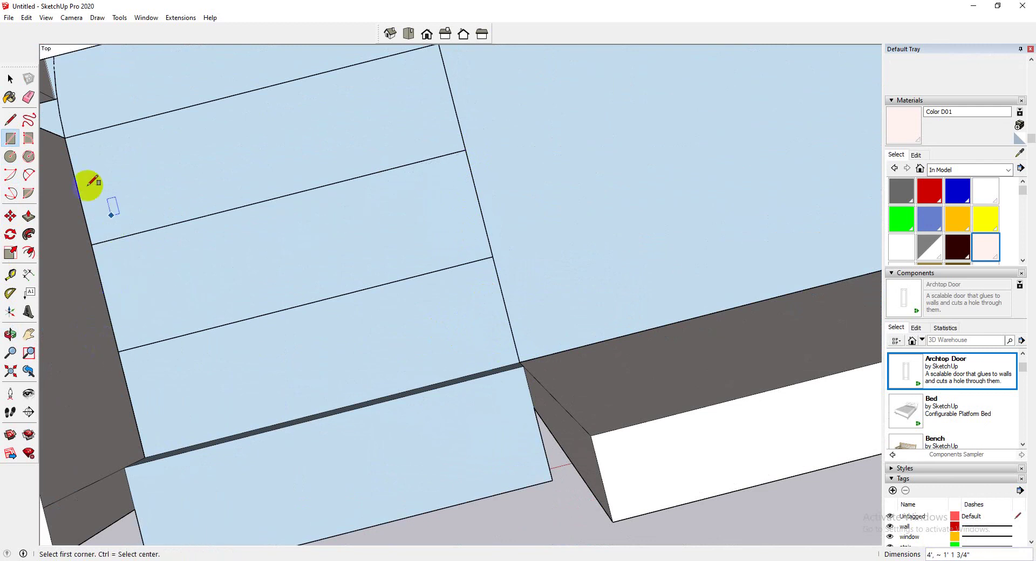
click(65, 137)
click(465, 149)
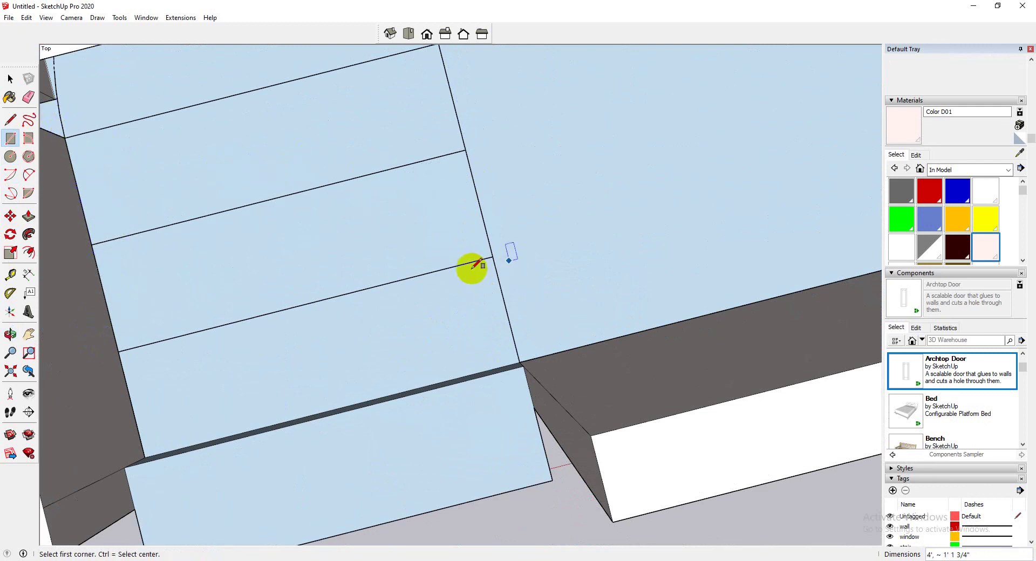
Draw a 4' by 5" rectangle over the narrow strip between the fourth step and the entrance door.
scroll(476, 264, down, 2)
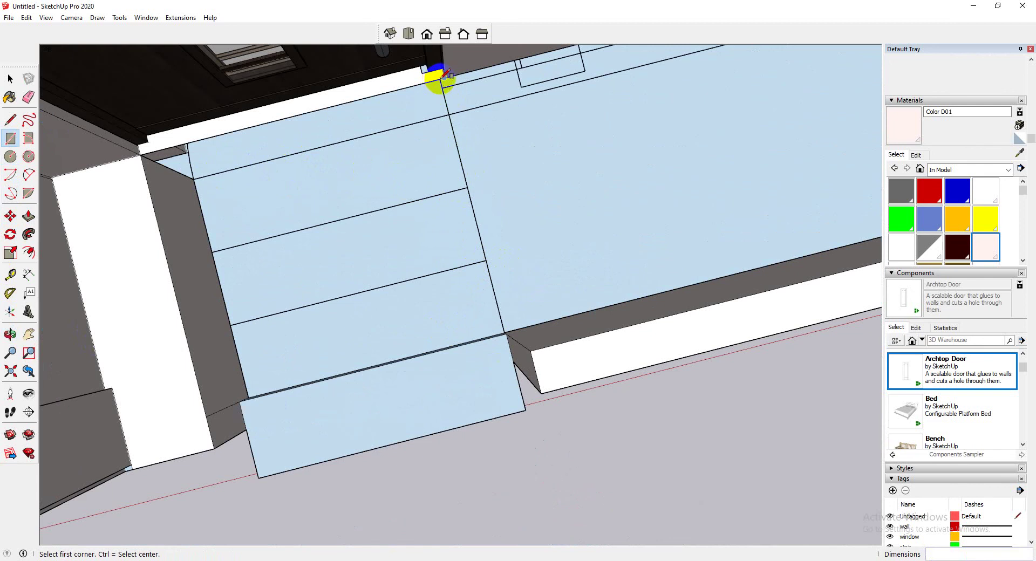
scroll(445, 94, up, 1)
key(Escape)
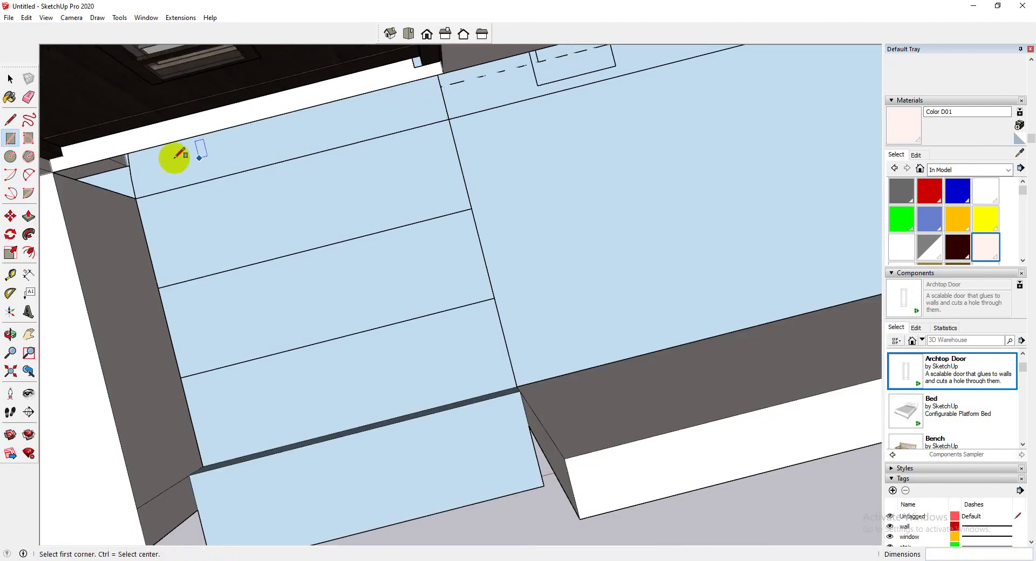
scroll(156, 156, up, 1)
click(131, 207)
scroll(480, 97, down, 1)
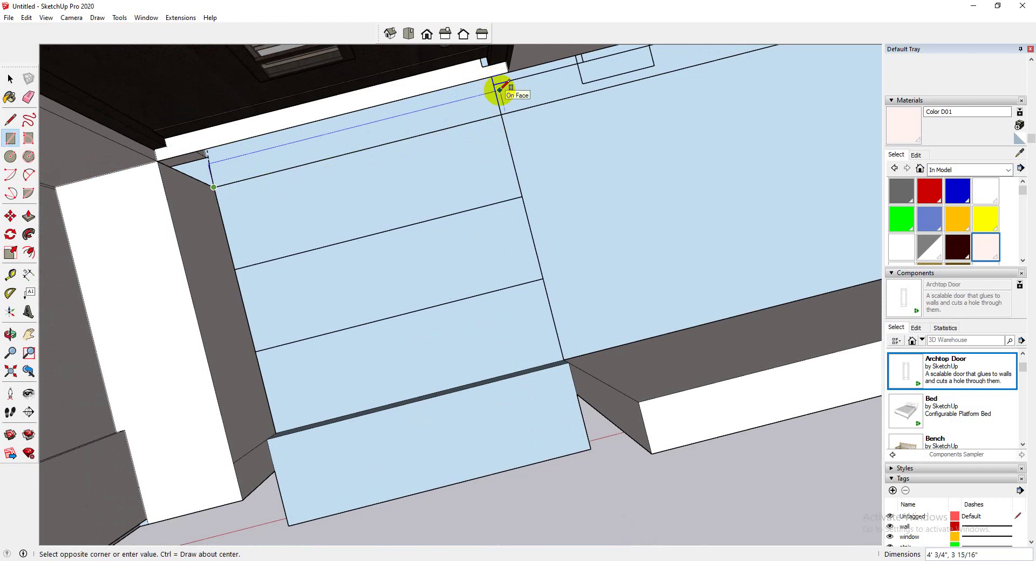
click(494, 85)
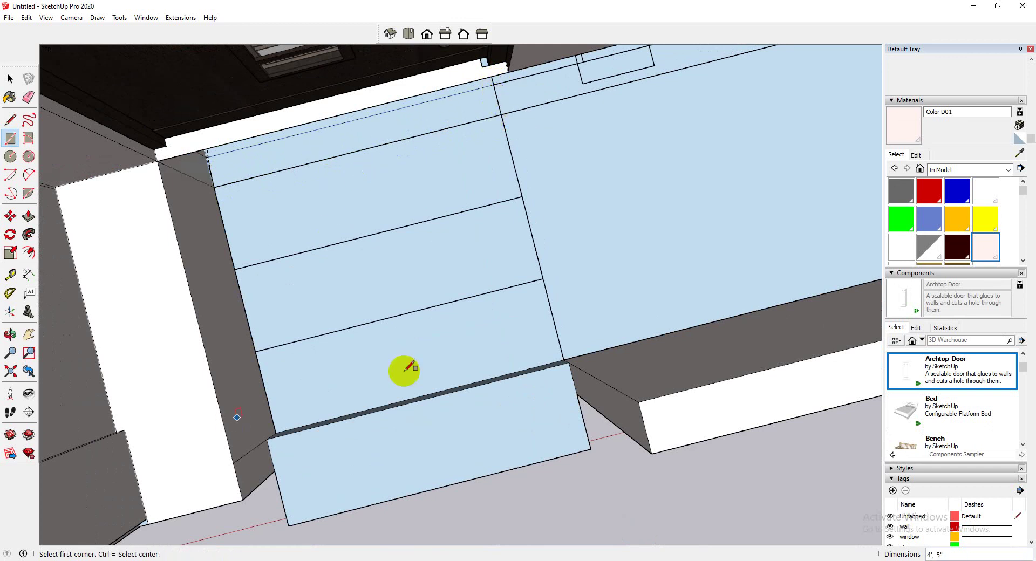
Raise the second step level with the first step, plus a further 6".
click(29, 215)
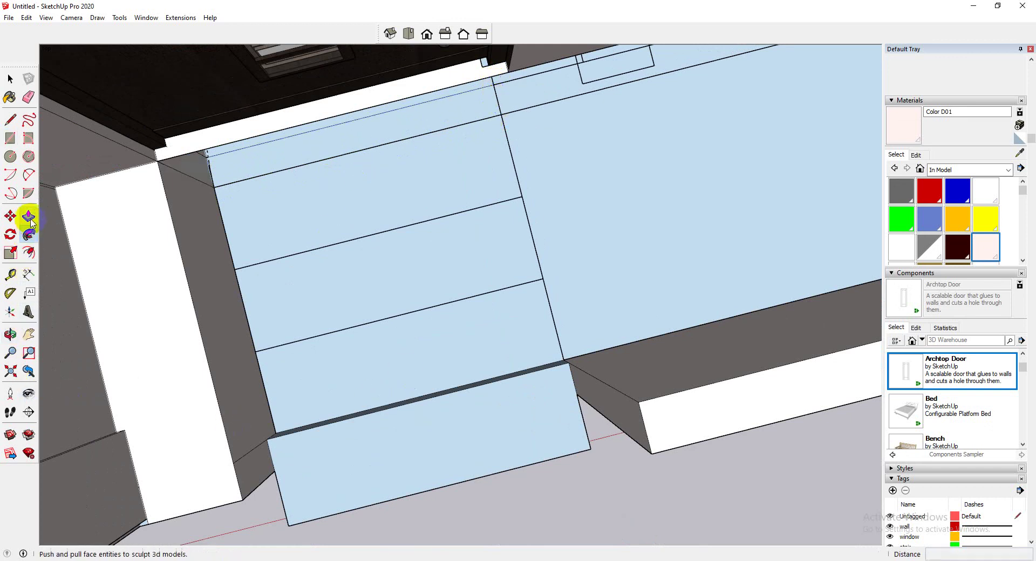
click(359, 393)
click(356, 414)
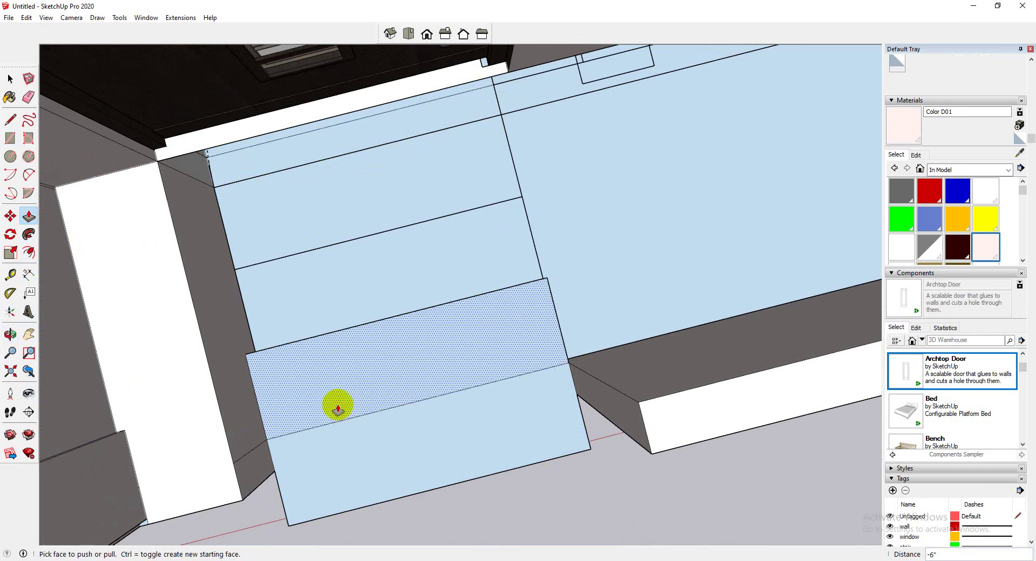
click(338, 408)
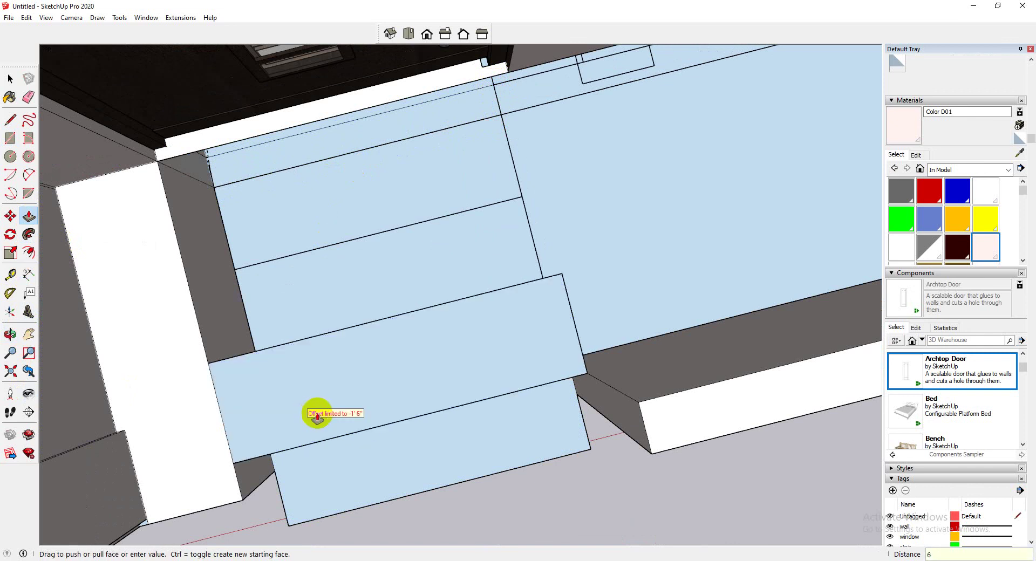
key(Return)
Raise the third step to 6" above the second, and the fourth step level with the base at the door.
click(310, 278)
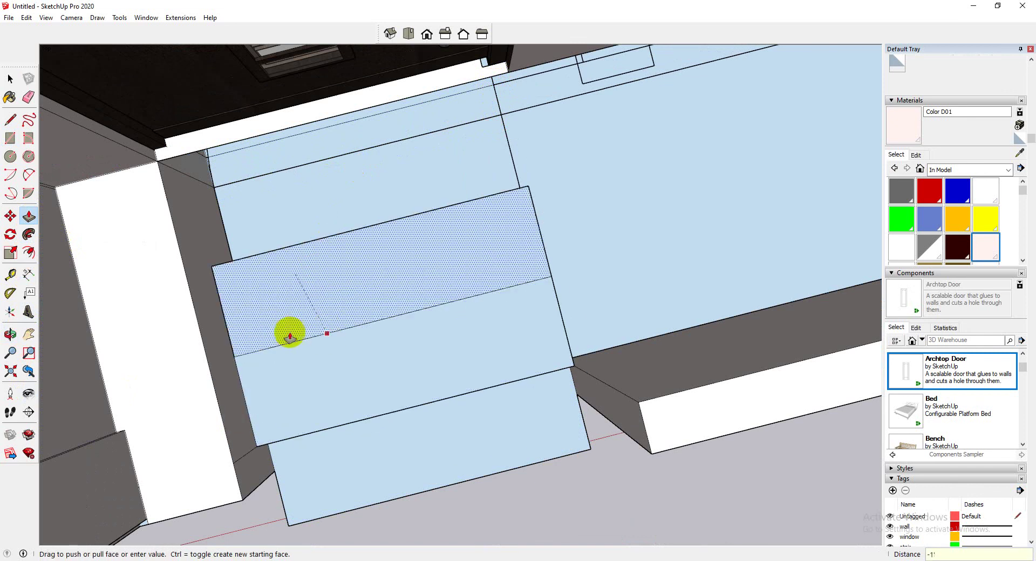
click(303, 333)
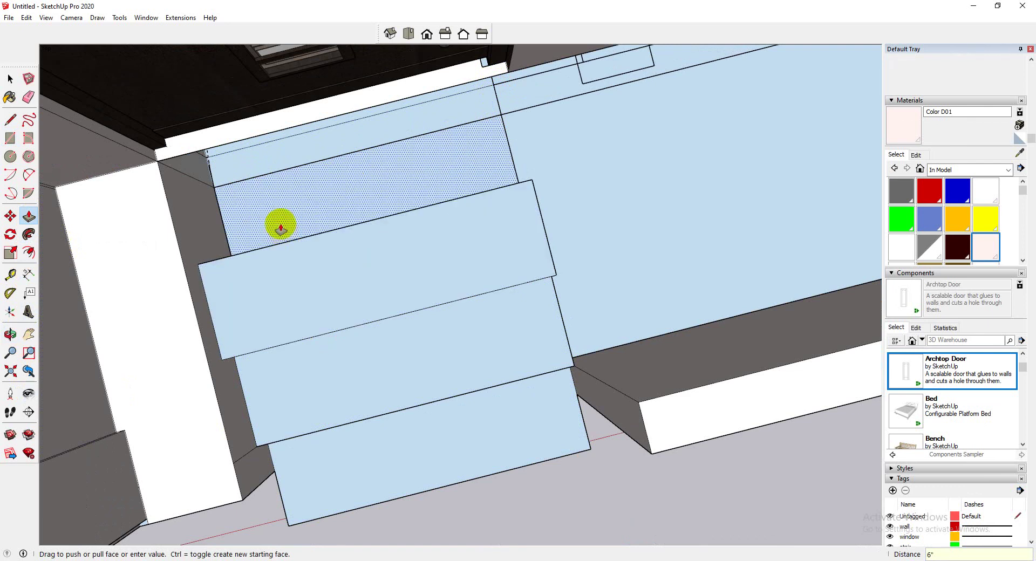
click(232, 254)
drag(258, 246, 211, 192)
click(177, 161)
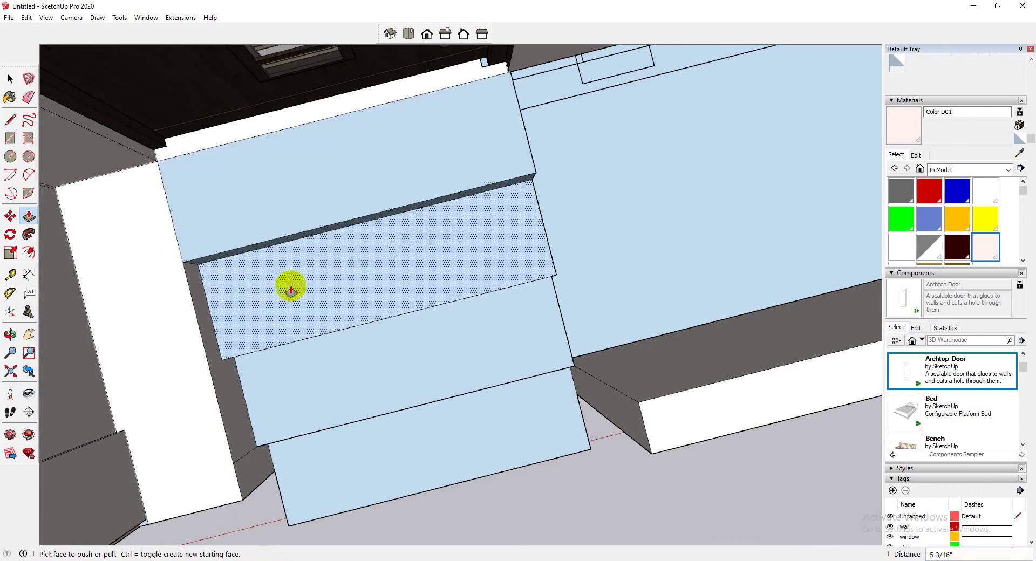
Paint the tread of the lowest entrance step with the red in-model material.
middle_drag(289, 286, 414, 219)
scroll(413, 218, down, 3)
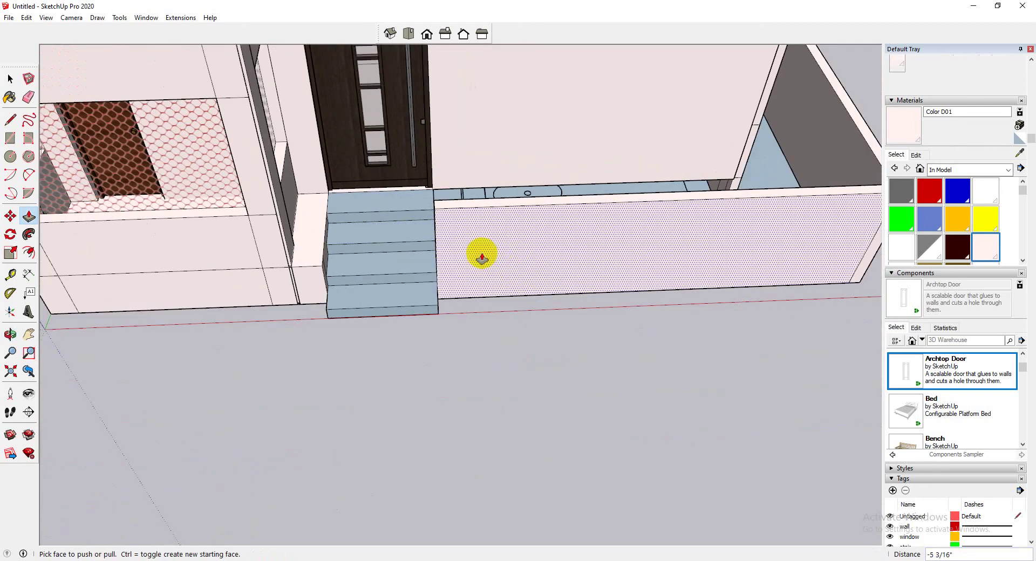
scroll(481, 258, down, 3)
middle_drag(455, 286, 809, 305)
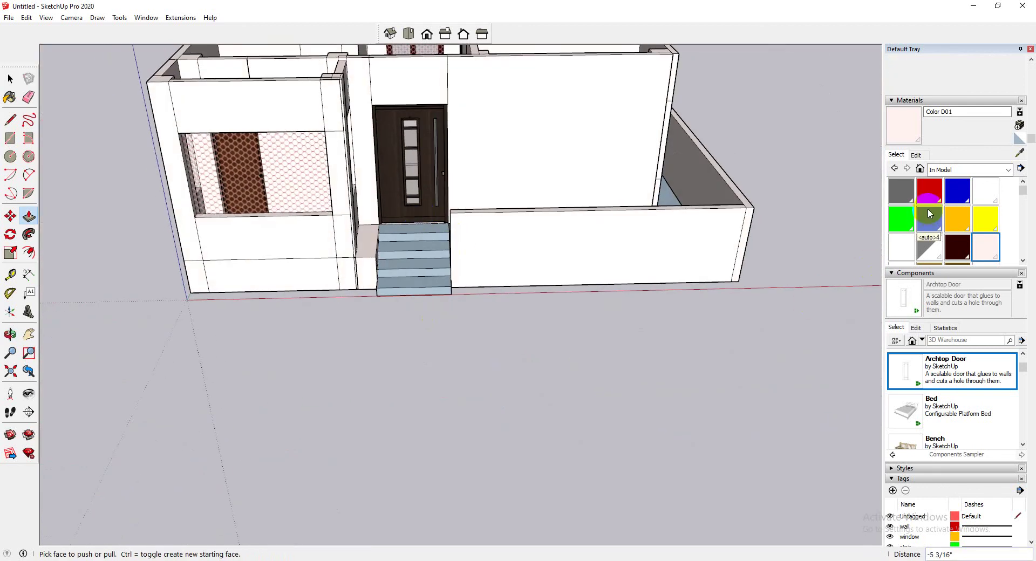
click(929, 193)
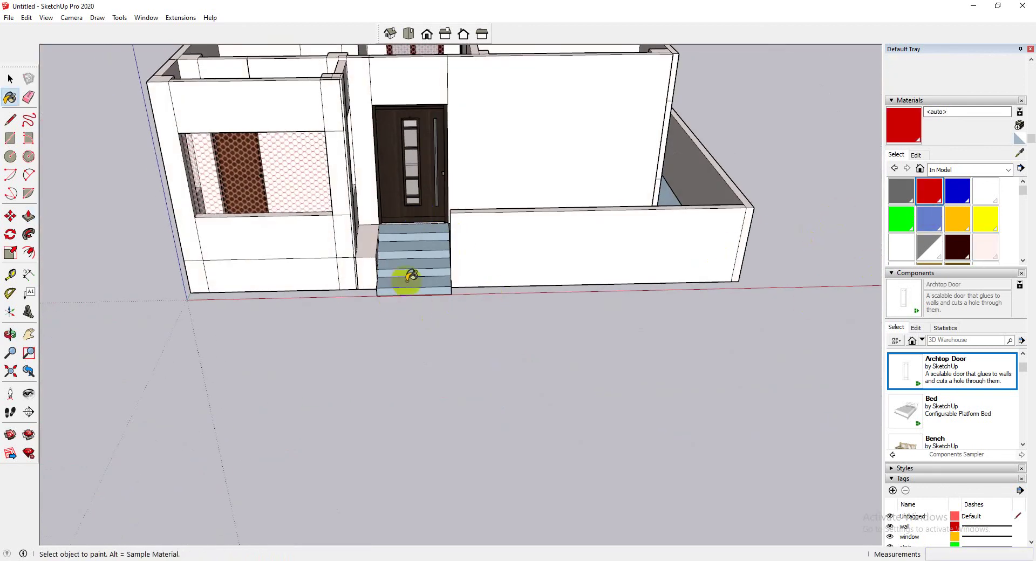
scroll(437, 289, up, 3)
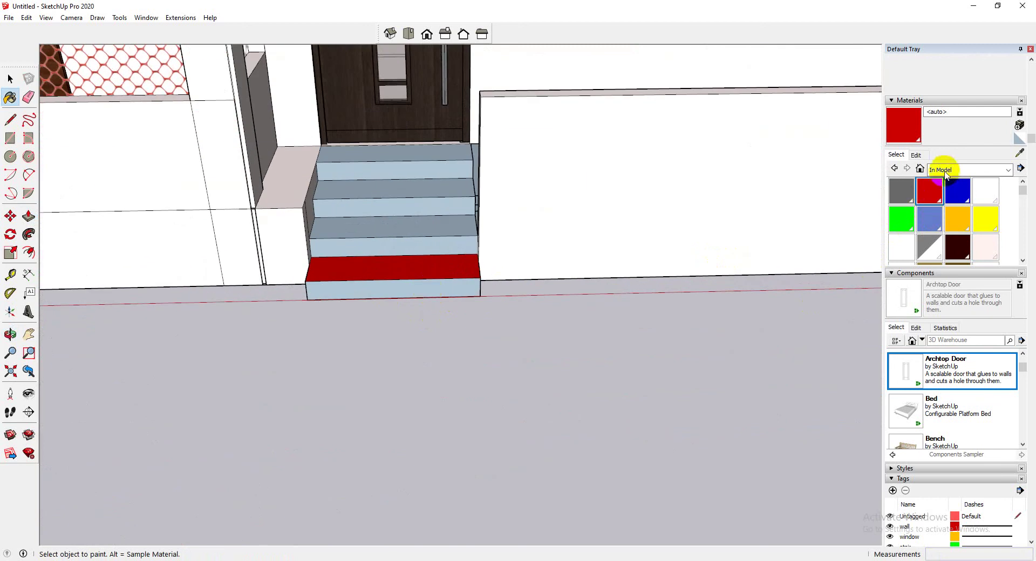
Paint the lowest entrance step's tread, riser and exposed end with Color A08 from the Colors collection.
click(945, 170)
click(933, 242)
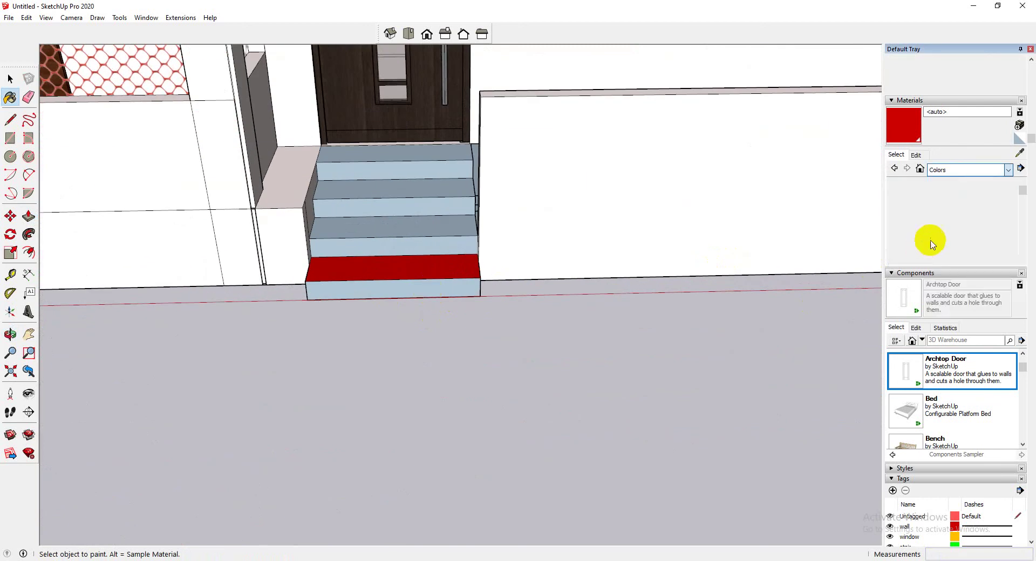
click(991, 215)
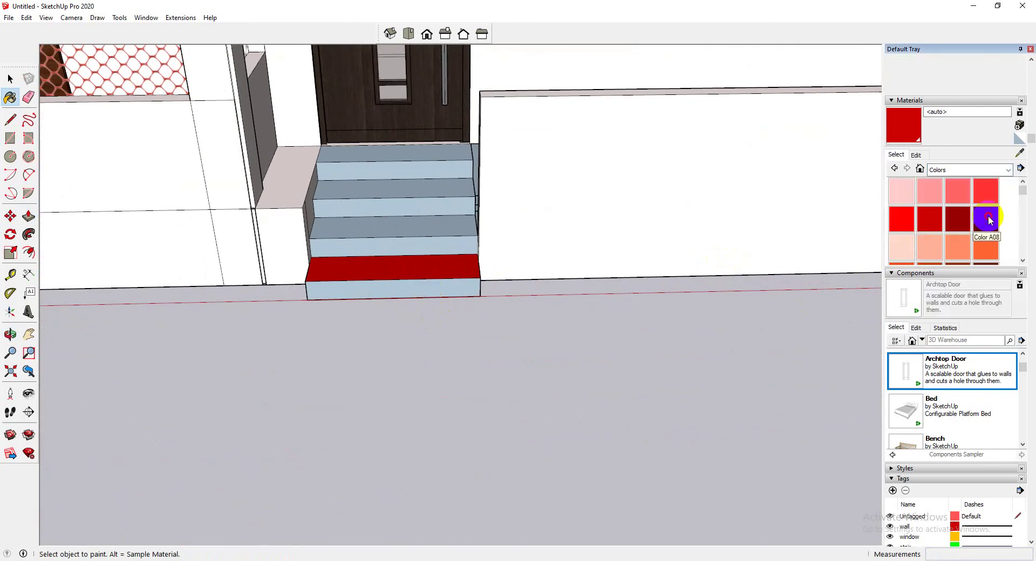
click(437, 274)
click(983, 222)
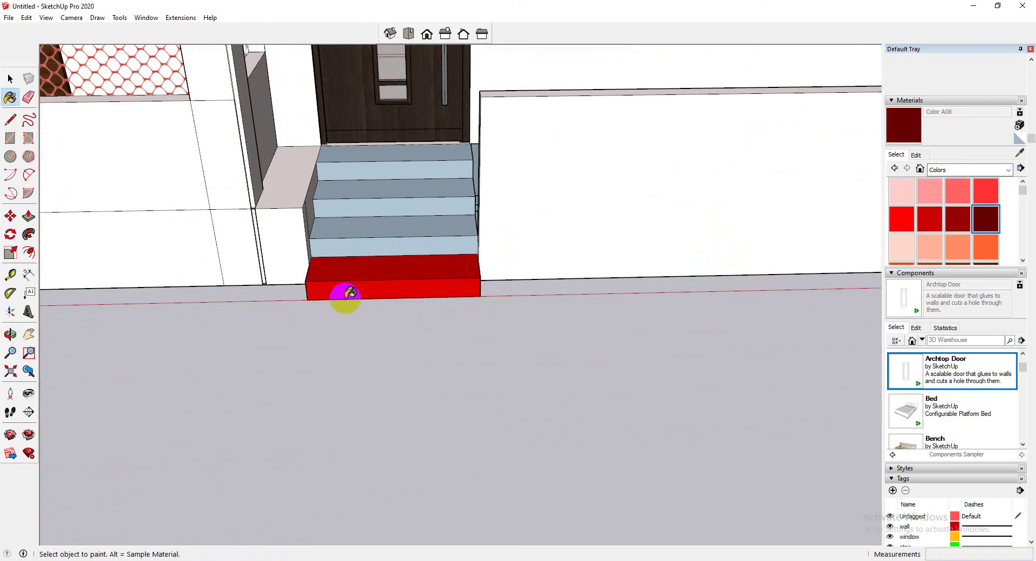
click(422, 279)
click(400, 279)
middle_drag(325, 275, 490, 260)
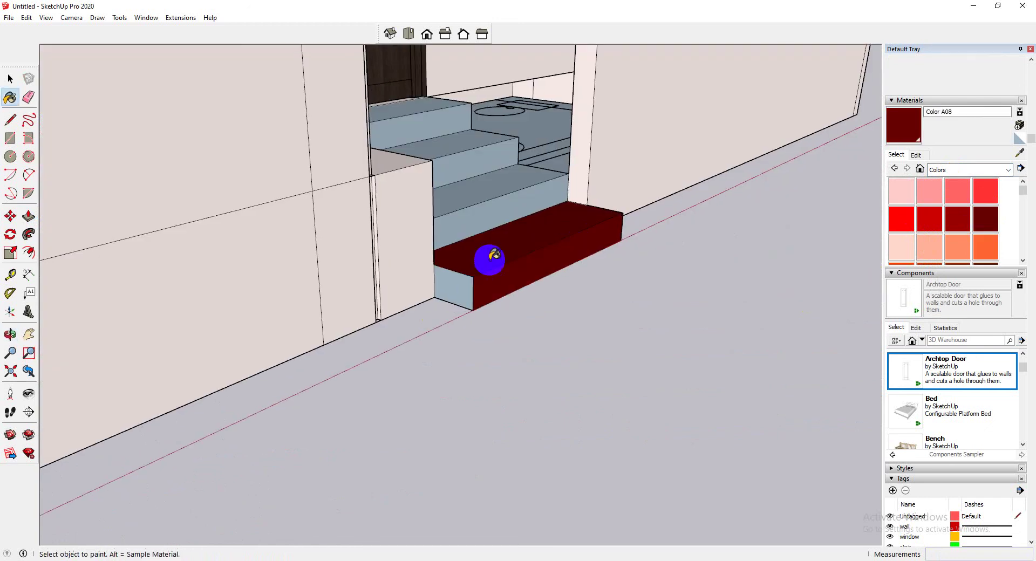
click(465, 279)
Paint the treads and risers of the three upper entrance steps with Color A08.
click(495, 219)
click(490, 176)
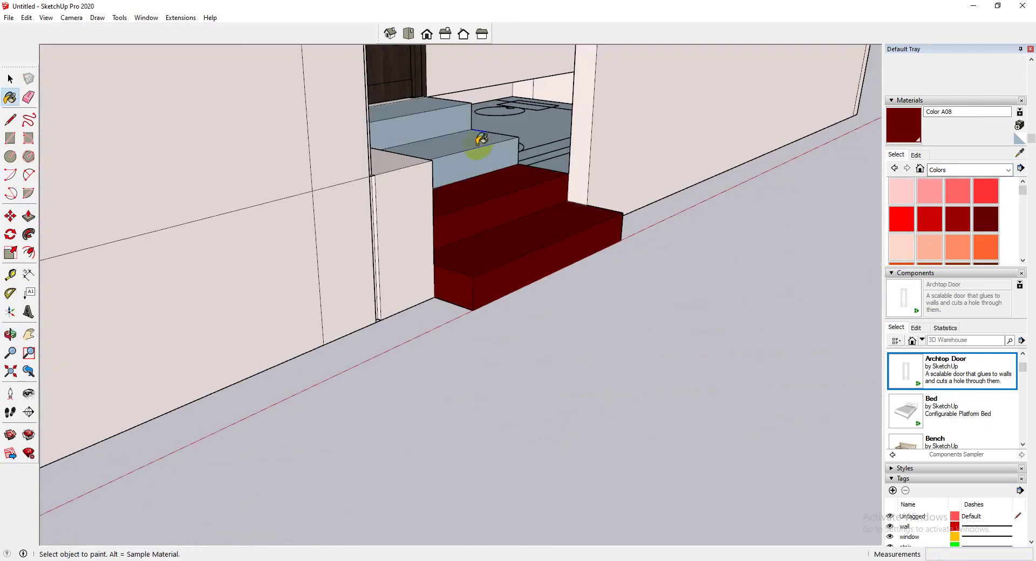
click(475, 142)
middle_drag(436, 157, 439, 180)
click(446, 157)
click(455, 127)
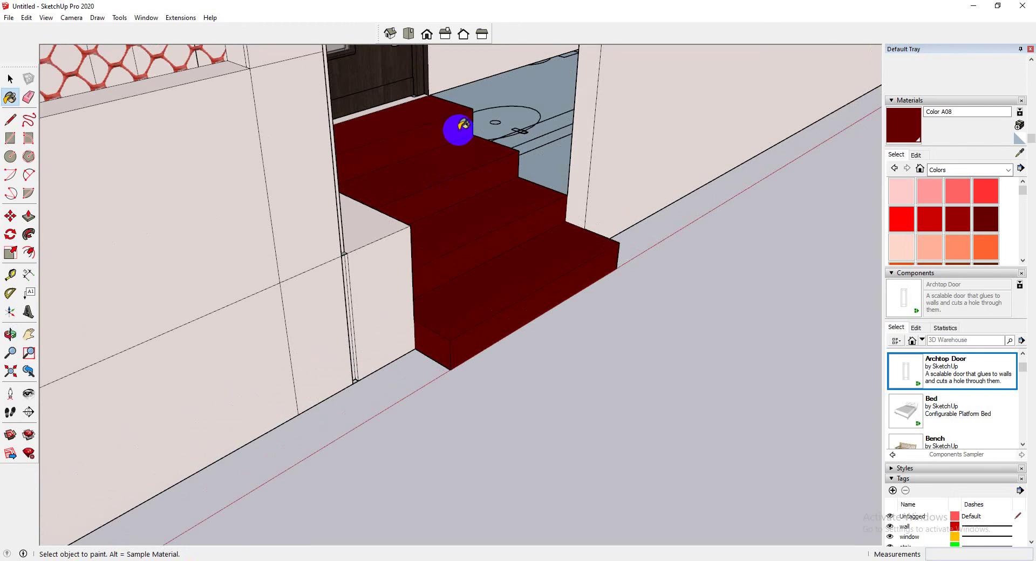
Paint the top and front face of the ledge beside the entrance steps with Color A08.
mouse_move(455, 127)
middle_down()
mouse_move(304, 186)
mouse_move(335, 167)
middle_up()
scroll(331, 176, up, 2)
click(331, 176)
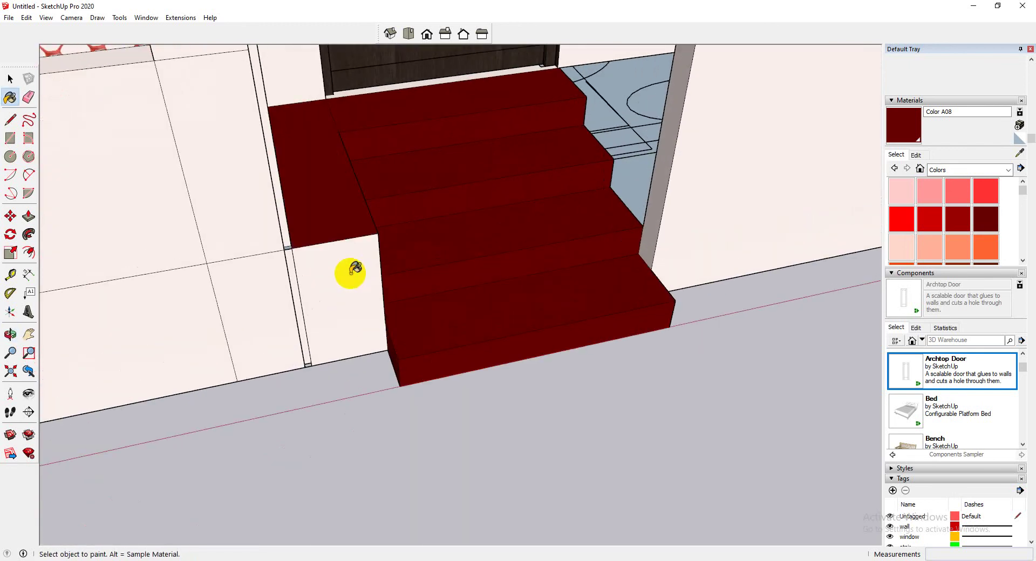
click(347, 273)
Paint the base strip along the front wall, from the ledge to the house corner, with Color A08.
click(227, 334)
scroll(289, 287, up, 2)
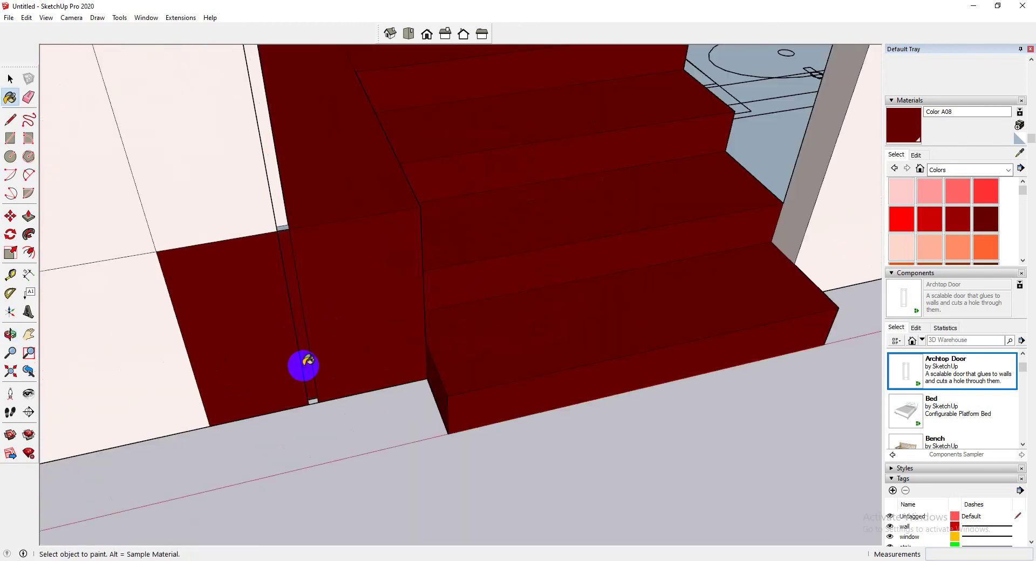
scroll(493, 268, down, 2)
click(197, 355)
scroll(707, 243, down, 6)
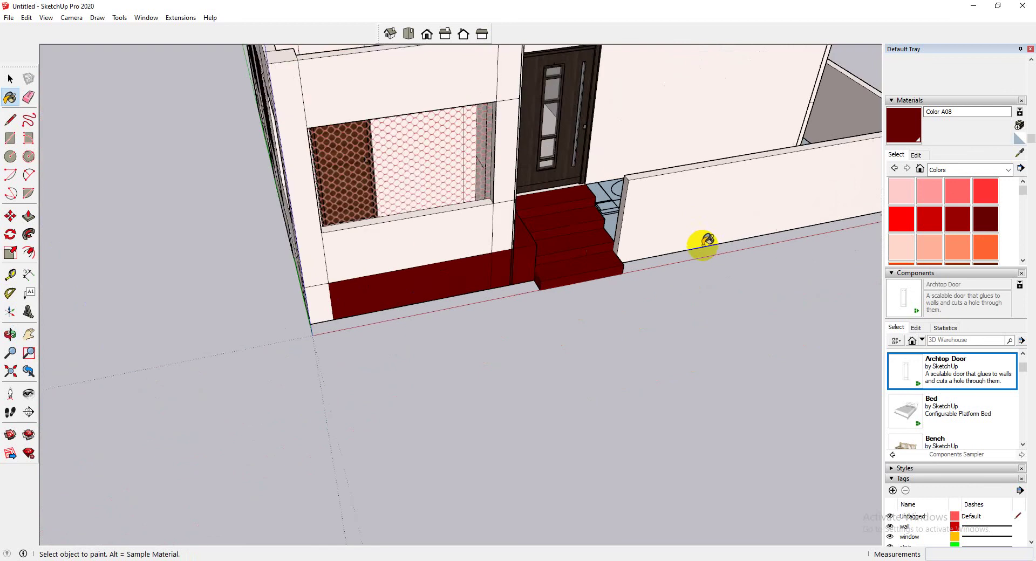
scroll(367, 345, up, 2)
click(400, 267)
Paint all base strip segments along the side wall on the green axis with Color A08.
mouse_move(370, 254)
middle_down()
mouse_move(543, 208)
mouse_move(394, 231)
middle_up()
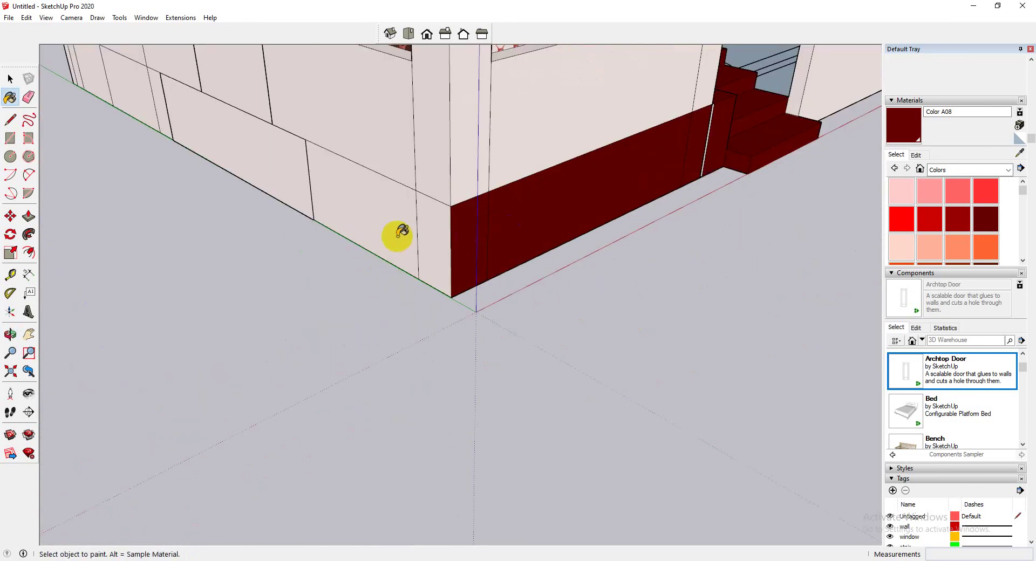
click(416, 236)
click(420, 222)
click(213, 138)
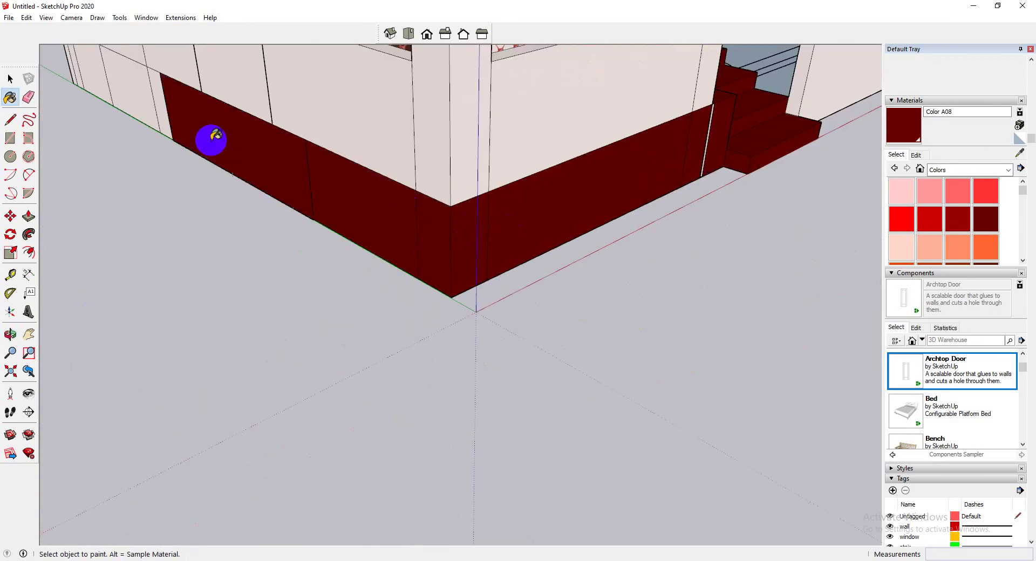
click(154, 101)
mouse_move(99, 73)
middle_down()
mouse_move(753, 185)
mouse_move(412, 88)
mouse_move(363, 115)
mouse_move(966, 46)
mouse_move(255, 187)
middle_up()
click(356, 102)
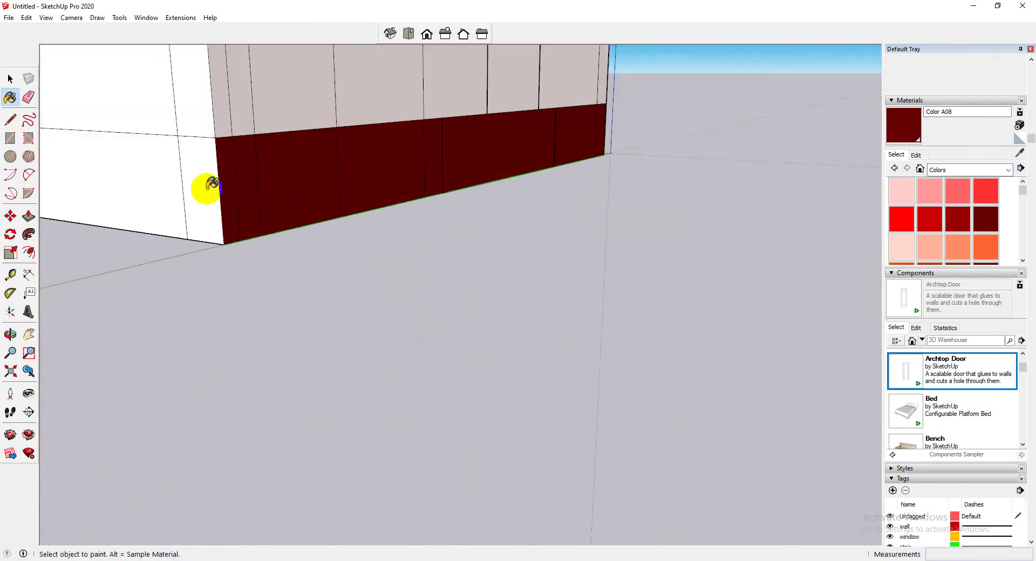
Paint the base strip along the rear wall and the wall facing the side yard with Color A08.
click(189, 194)
click(129, 203)
scroll(693, 255, down, 5)
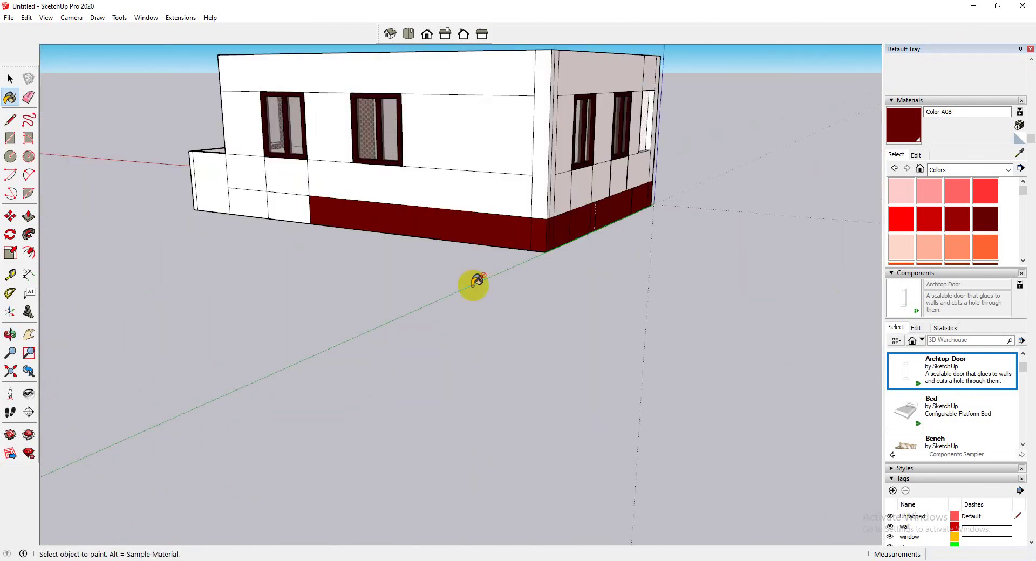
click(295, 212)
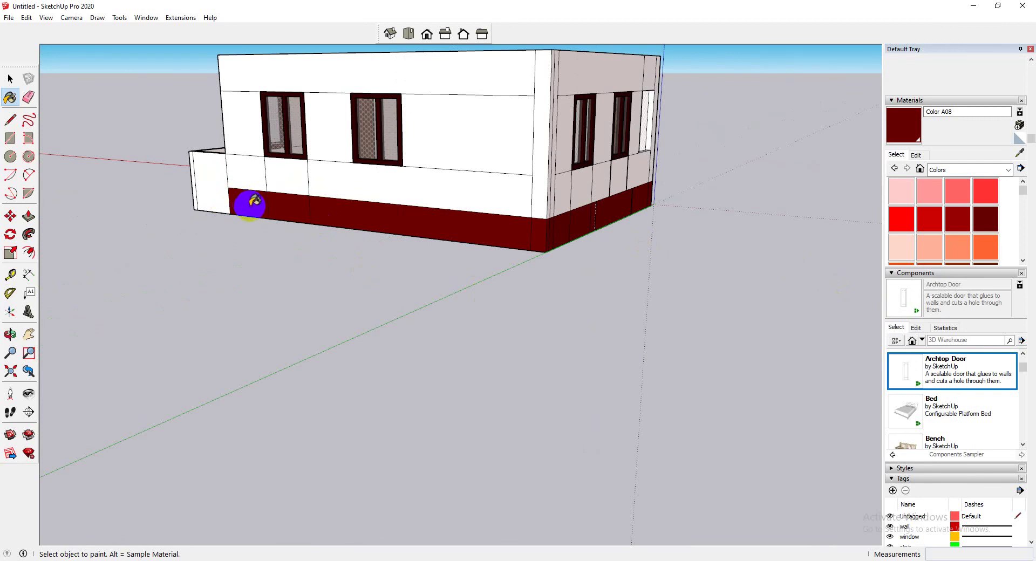
mouse_move(254, 204)
middle_down()
mouse_move(643, 178)
mouse_move(754, 358)
mouse_move(317, 353)
mouse_move(883, 320)
mouse_move(1015, 297)
middle_up()
scroll(324, 351, up, 3)
click(335, 348)
Draw a rectangle about 11' 8 5/16" by 2' over the base between the entrance steps and yard corner, and paint it Color A08.
mouse_move(633, 357)
middle_down()
mouse_move(626, 467)
mouse_move(536, 404)
mouse_move(547, 416)
middle_up()
scroll(547, 415, down, 2)
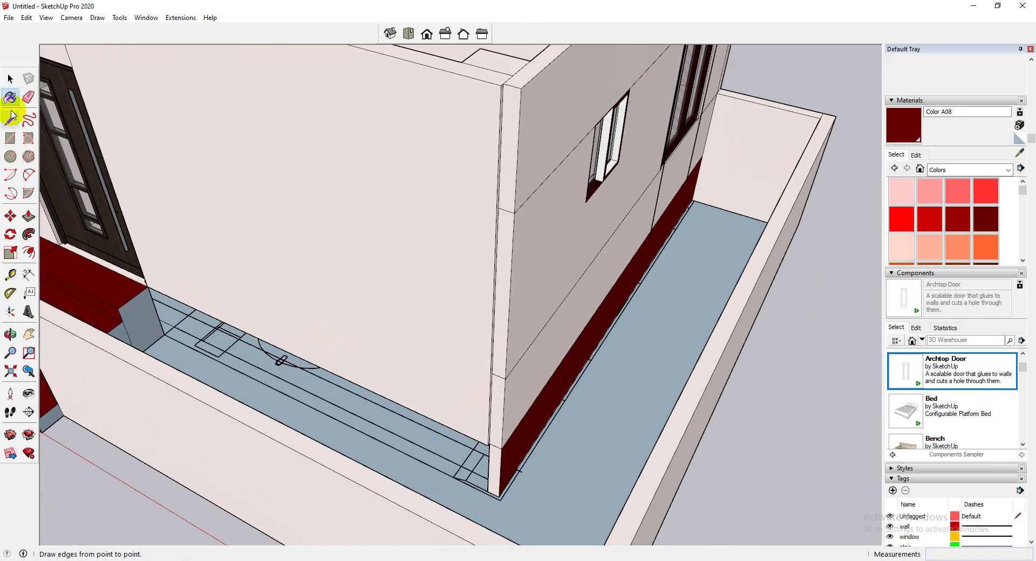
click(9, 139)
click(147, 286)
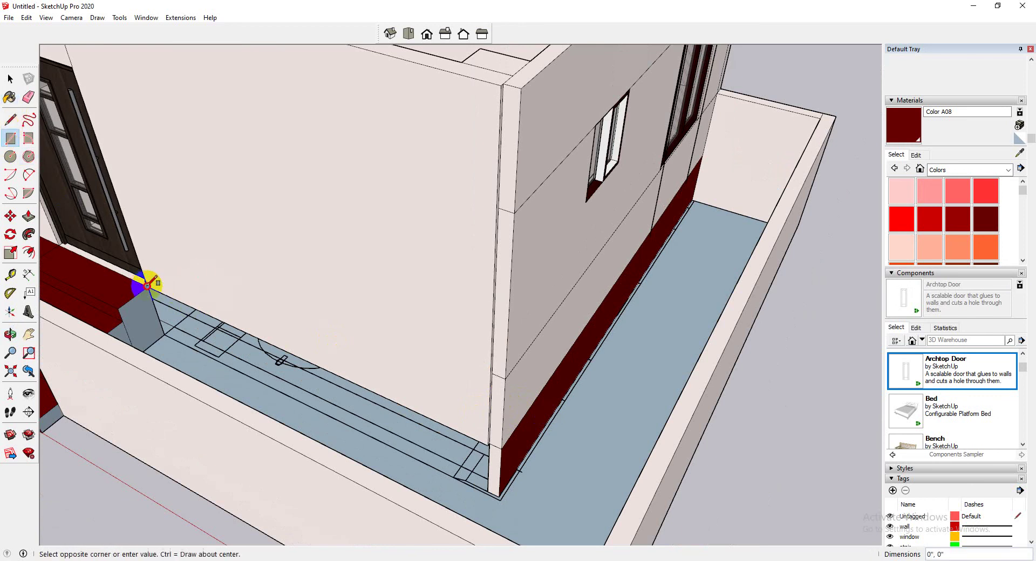
click(491, 483)
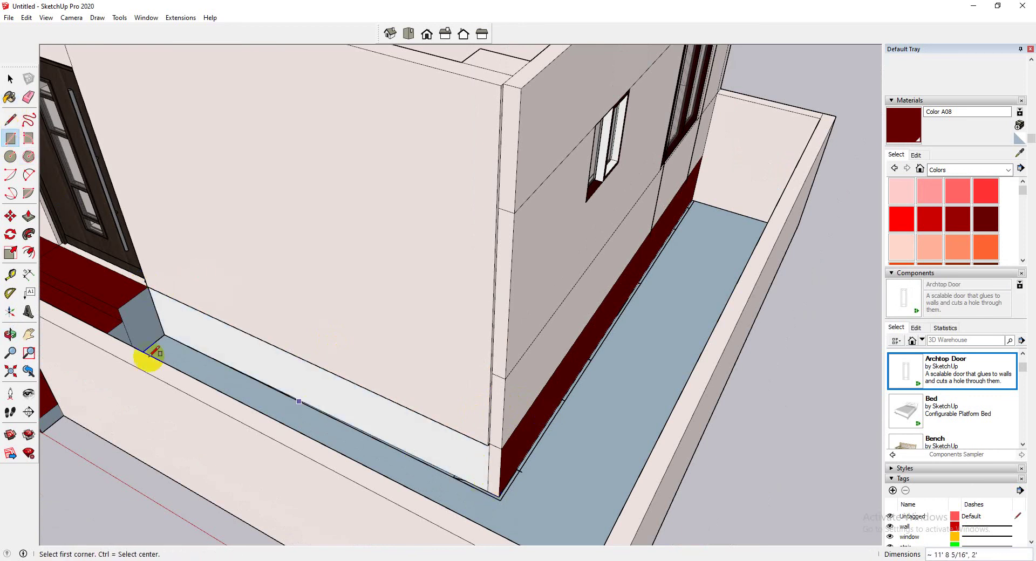
click(240, 354)
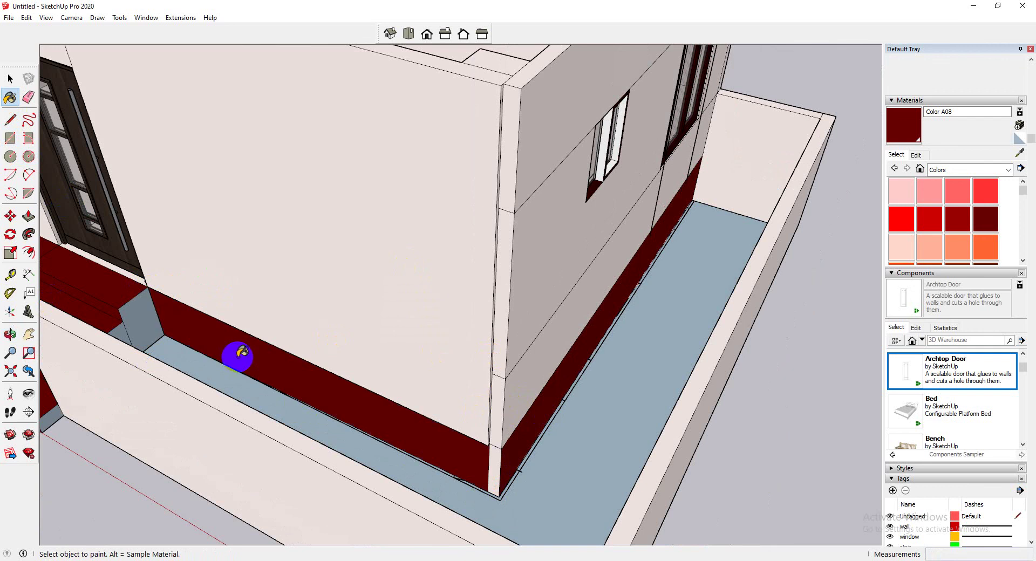
Paint the exposed end faces of the entrance steps on the yard side with Color A08.
middle_drag(141, 325, 128, 343)
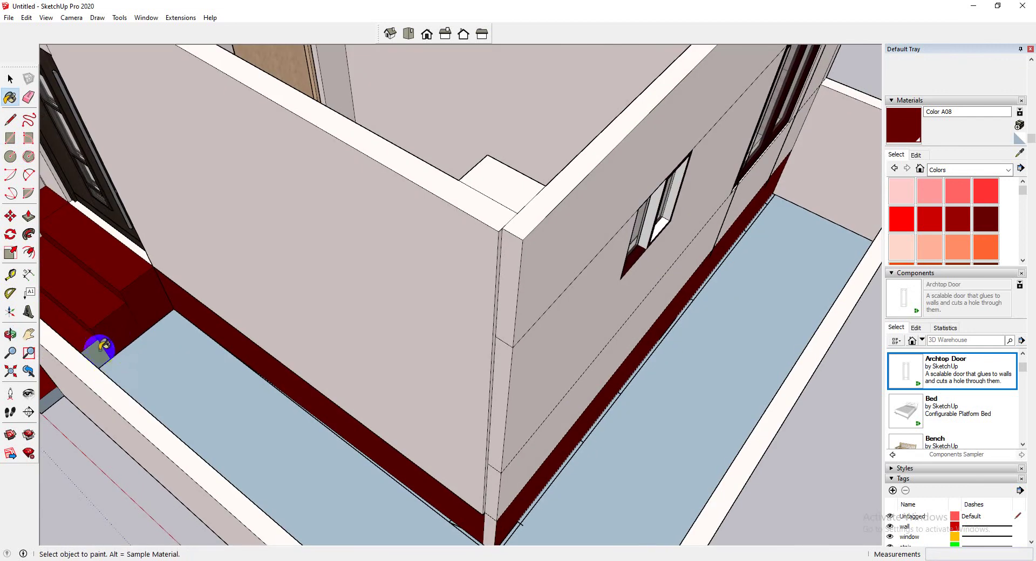
scroll(371, 319, down, 5)
scroll(189, 351, up, 6)
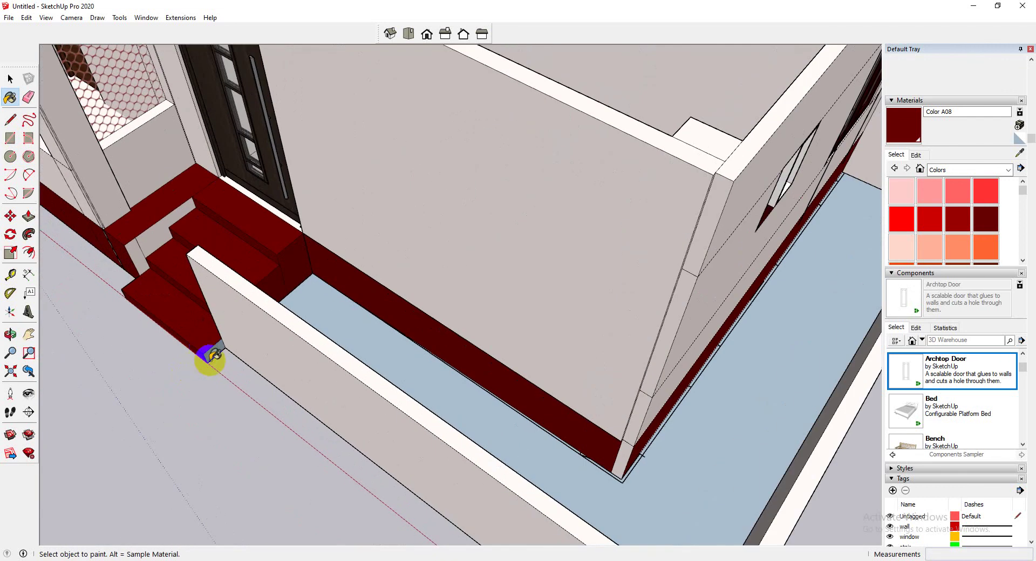
scroll(211, 351, down, 5)
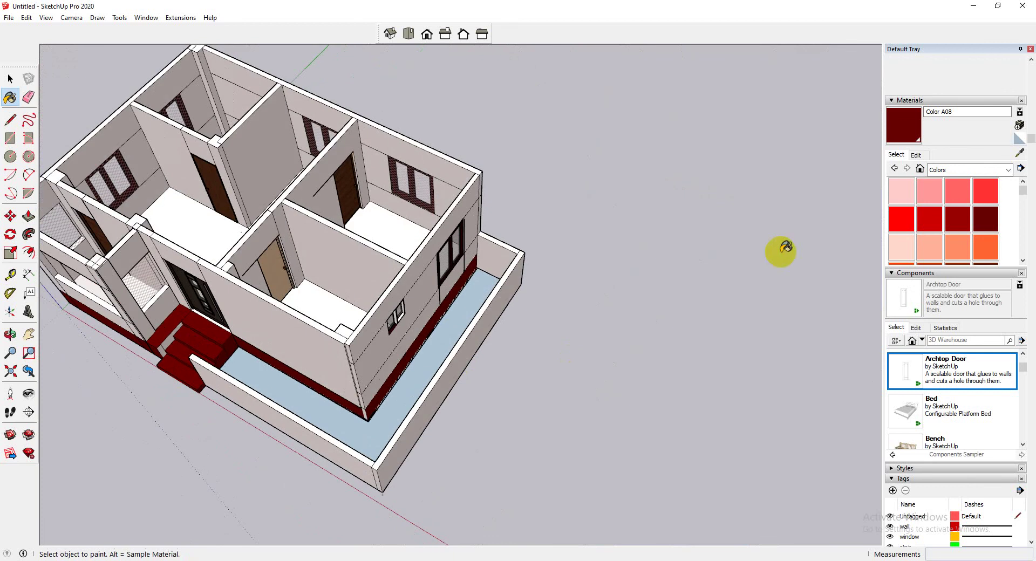
Cover the yard floor between the house and the boundary wall with Brick Antique 02 from Brick, Cladding and Siding.
click(1016, 155)
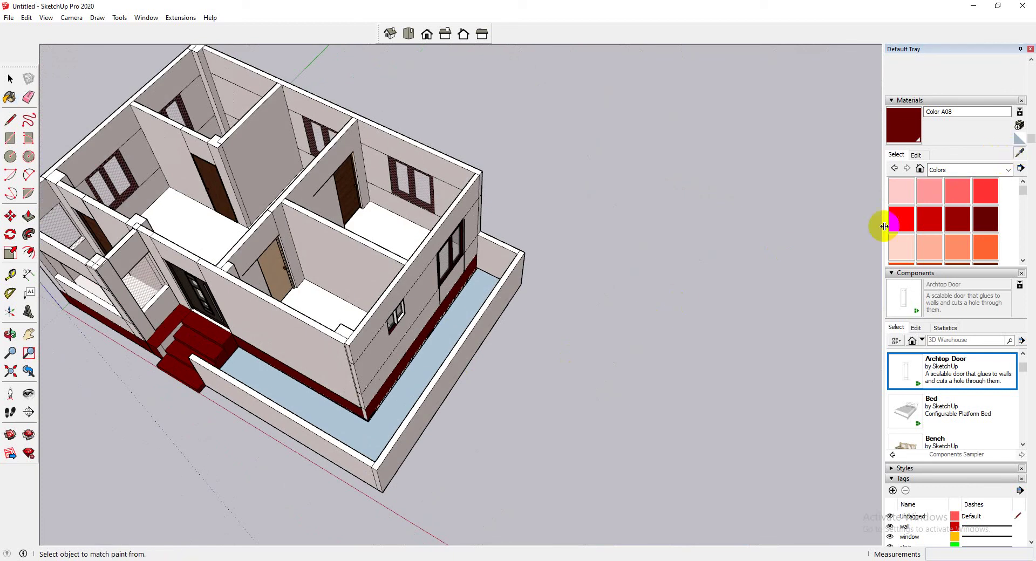
click(1006, 169)
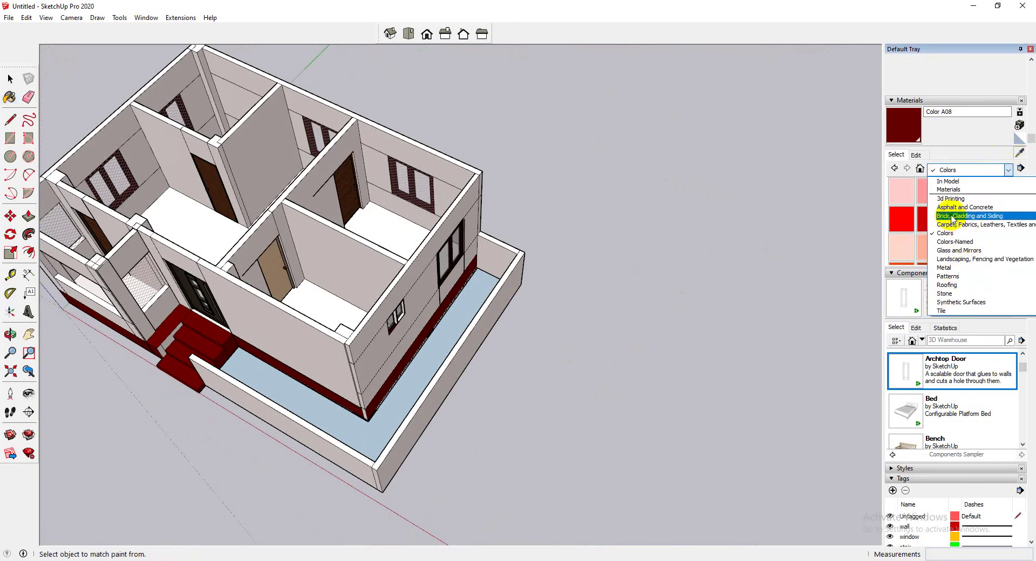
click(952, 216)
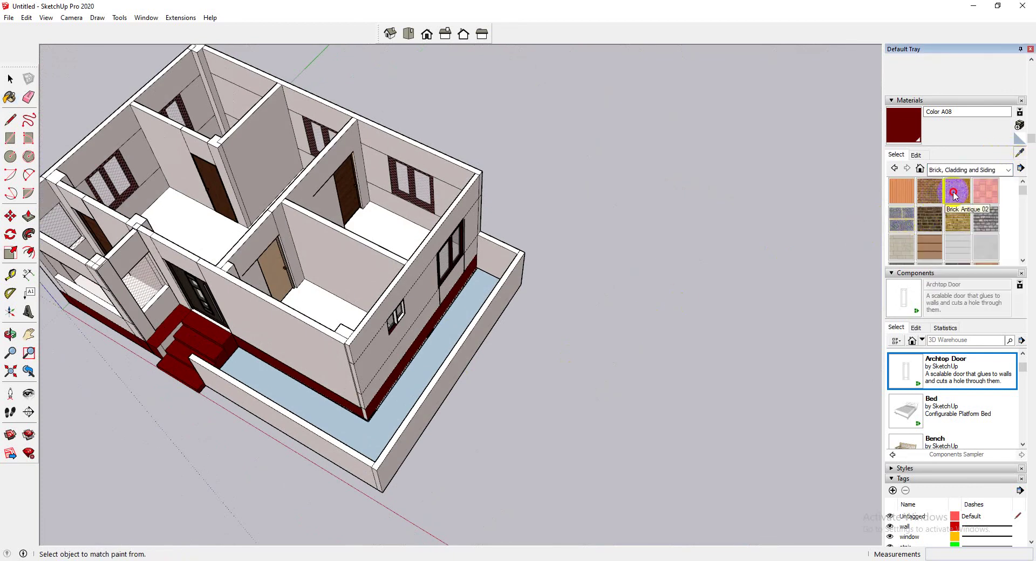
click(954, 195)
click(458, 312)
scroll(400, 356, up, 3)
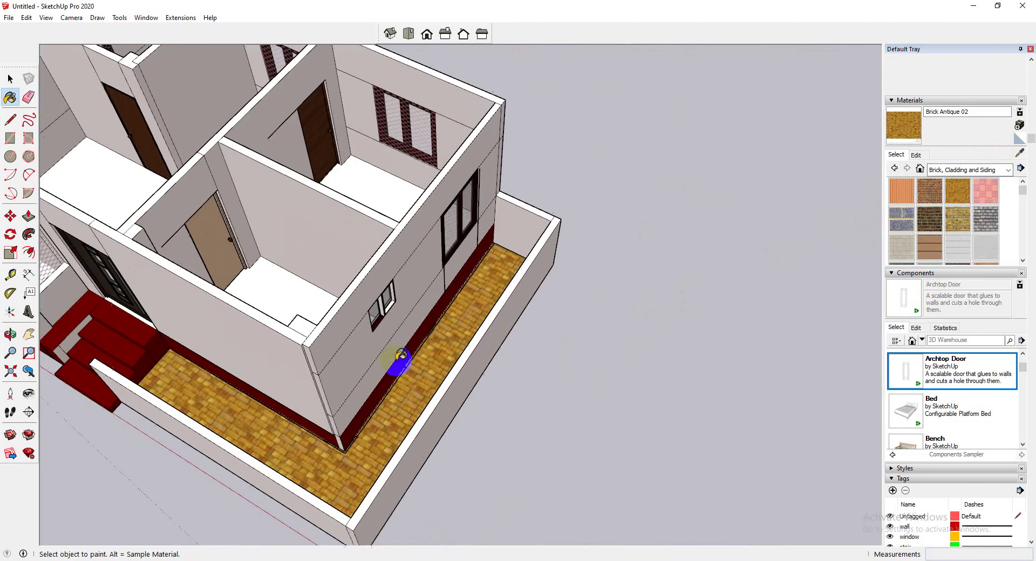
scroll(396, 453, up, 1)
click(417, 451)
scroll(458, 366, down, 2)
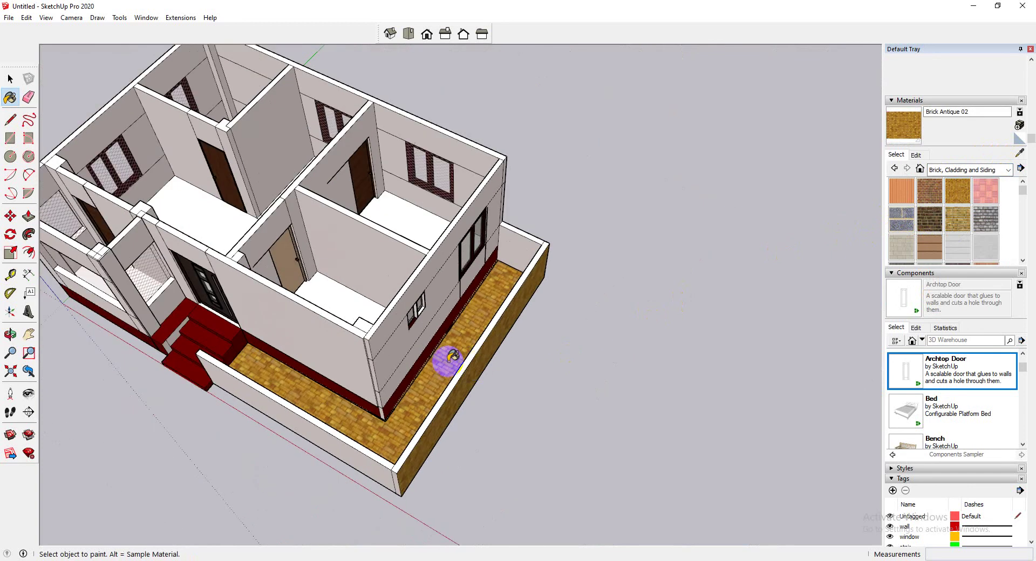
Paint the faces of the front boundary wall beside the entrance steps with Brick Antique 02.
scroll(116, 401, up, 1)
middle_drag(144, 358, 208, 381)
scroll(172, 410, up, 3)
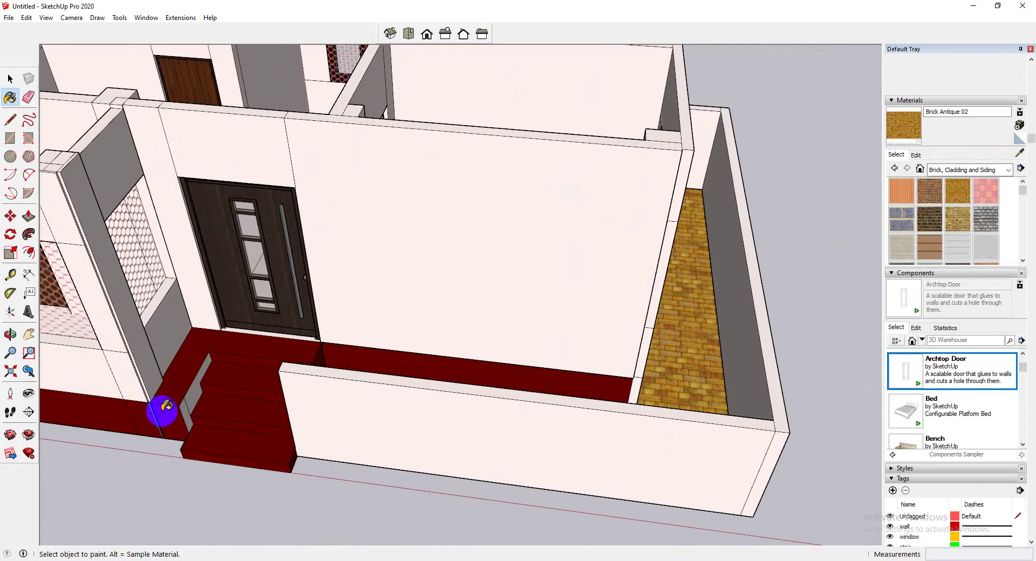
scroll(155, 423, up, 3)
scroll(247, 393, down, 2)
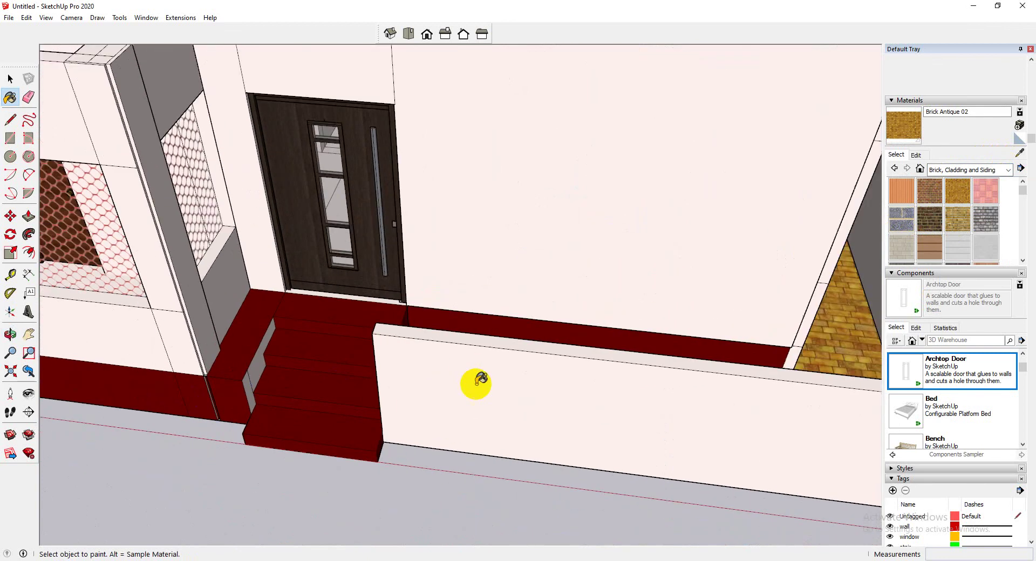
click(496, 388)
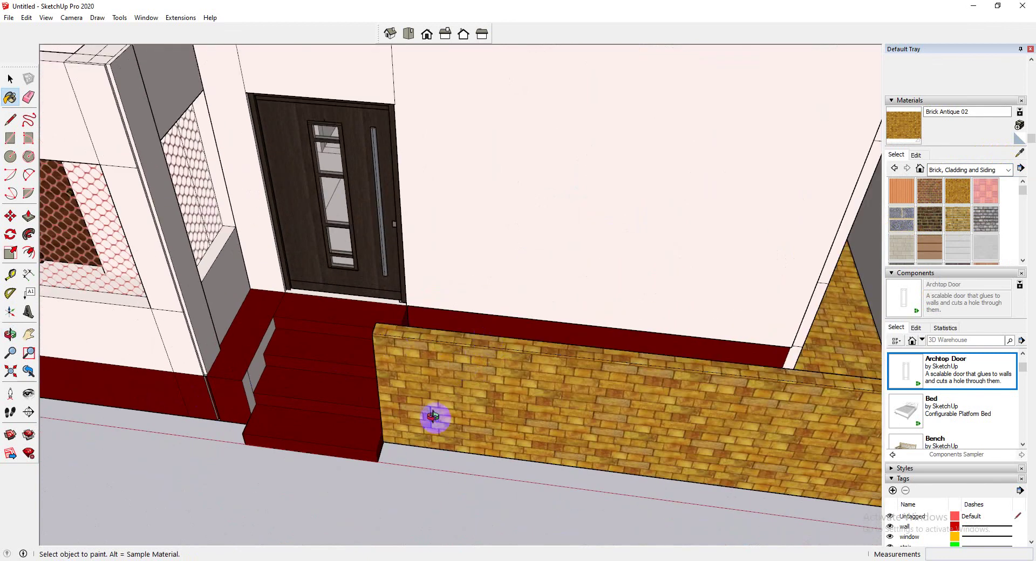
mouse_move(433, 416)
middle_down()
mouse_move(710, 312)
mouse_move(620, 364)
mouse_move(620, 346)
middle_up()
click(625, 346)
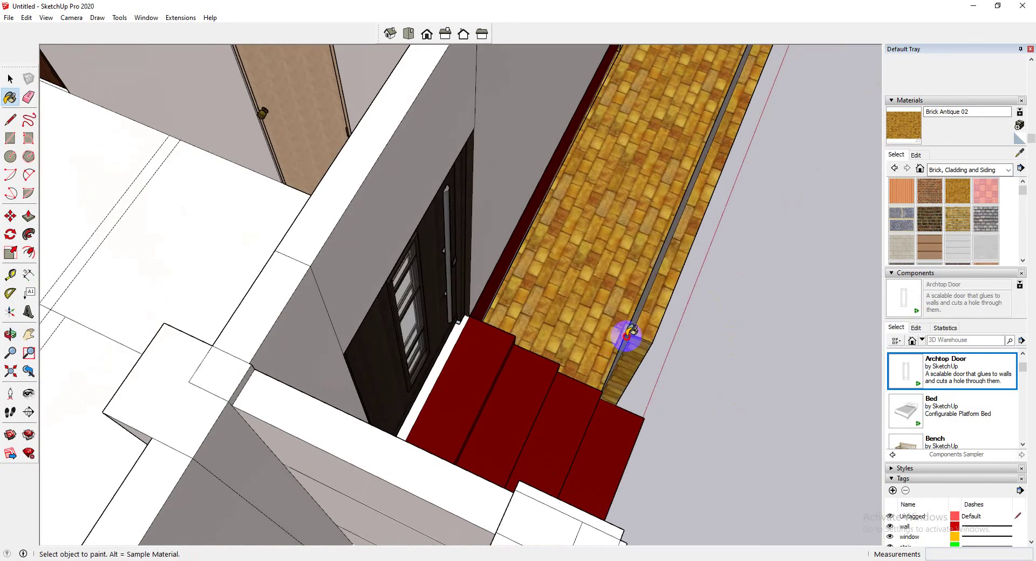
scroll(625, 335, down, 5)
click(666, 114)
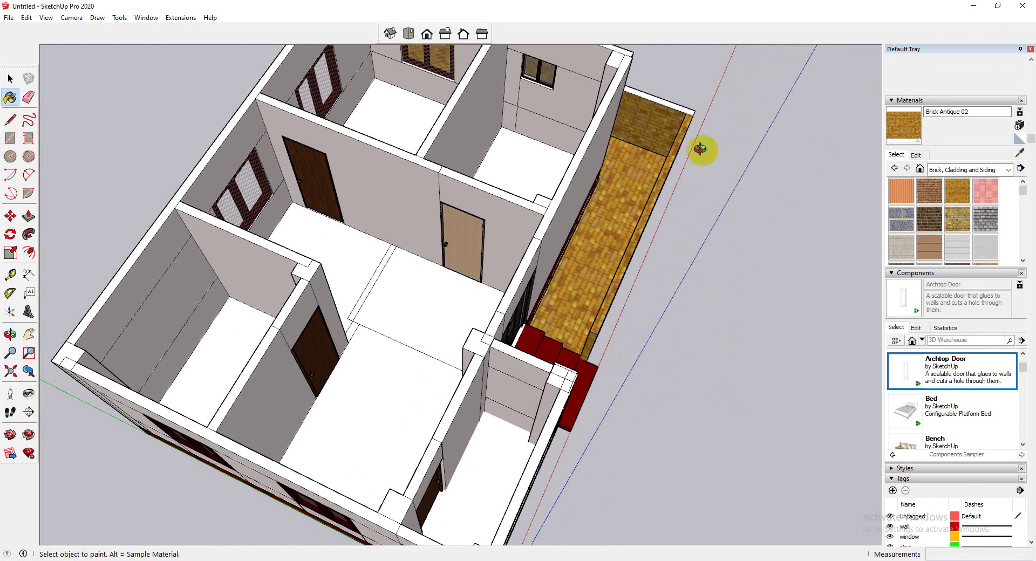
Paint the remaining side and rear boundary wall faces with Brick Antique 02.
middle_drag(701, 151, 473, 233)
scroll(432, 231, down, 2)
scroll(603, 394, up, 3)
click(652, 437)
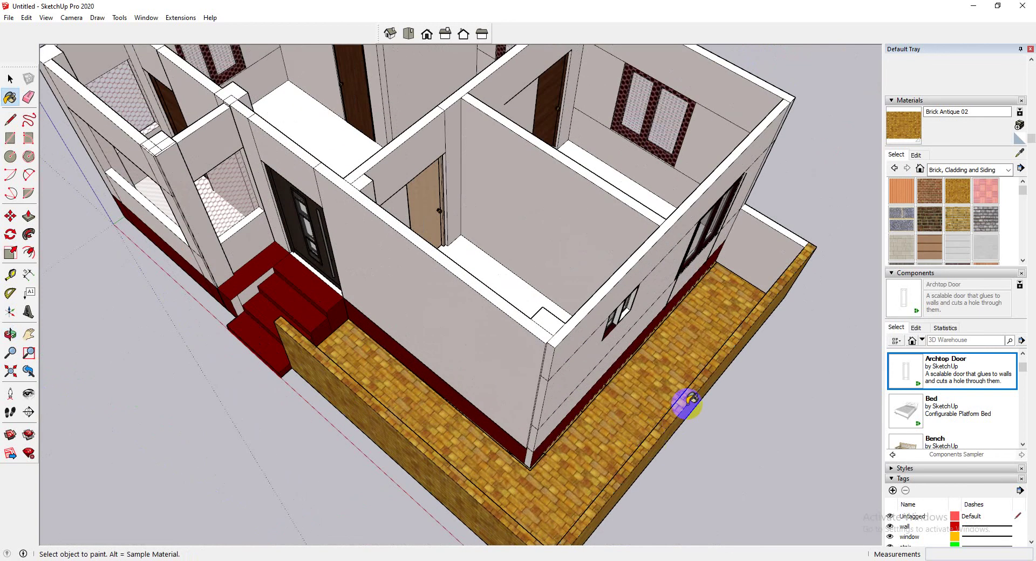
scroll(795, 243, up, 2)
click(776, 222)
click(777, 222)
middle_drag(777, 223, 190, 143)
click(348, 447)
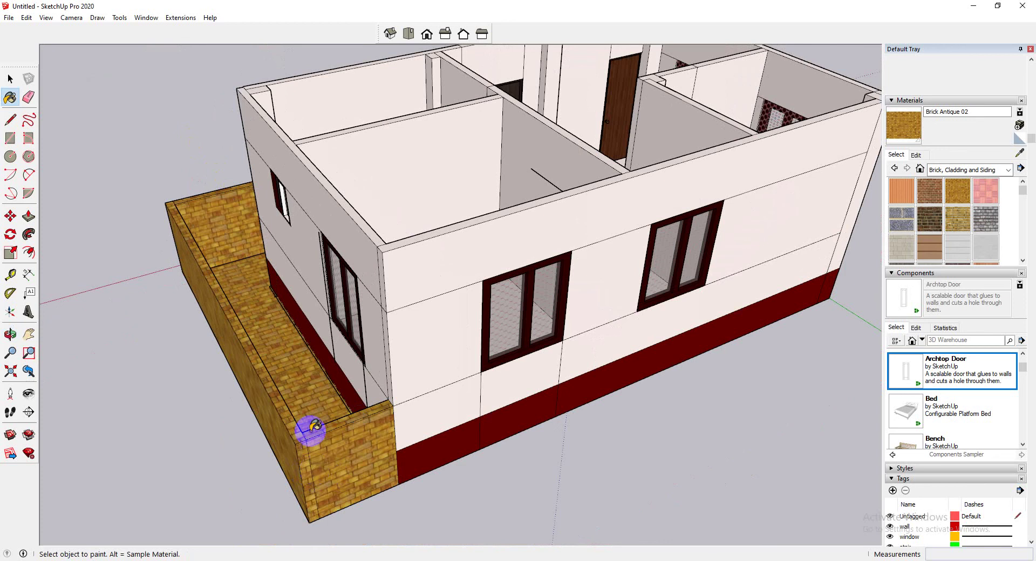
Paint the exposed inner face of the ledge beside the entrance steps with Brick Antique 02.
mouse_move(308, 432)
middle_down()
mouse_move(608, 480)
mouse_move(396, 278)
mouse_move(464, 398)
middle_up()
scroll(319, 366, up, 6)
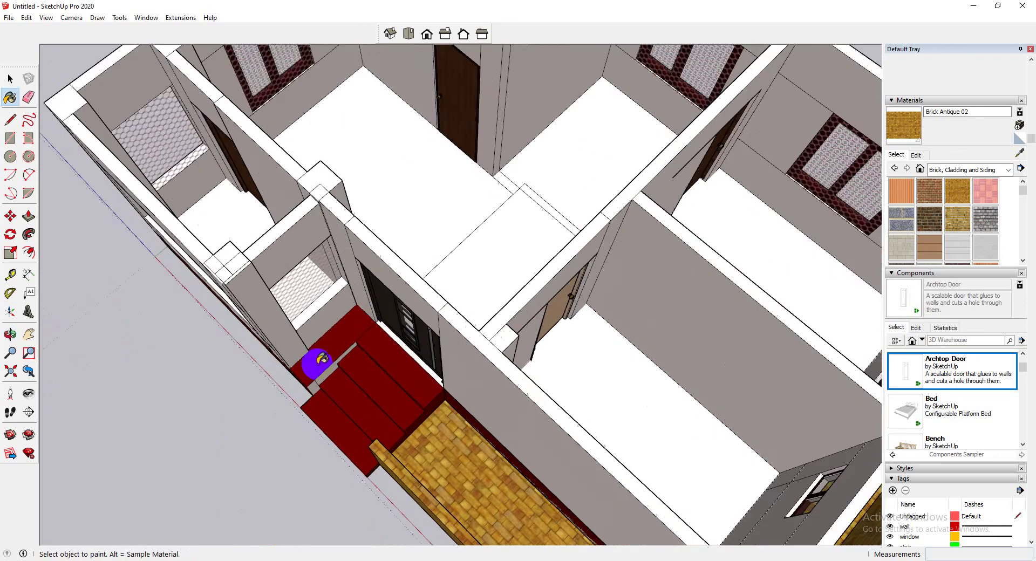
click(324, 388)
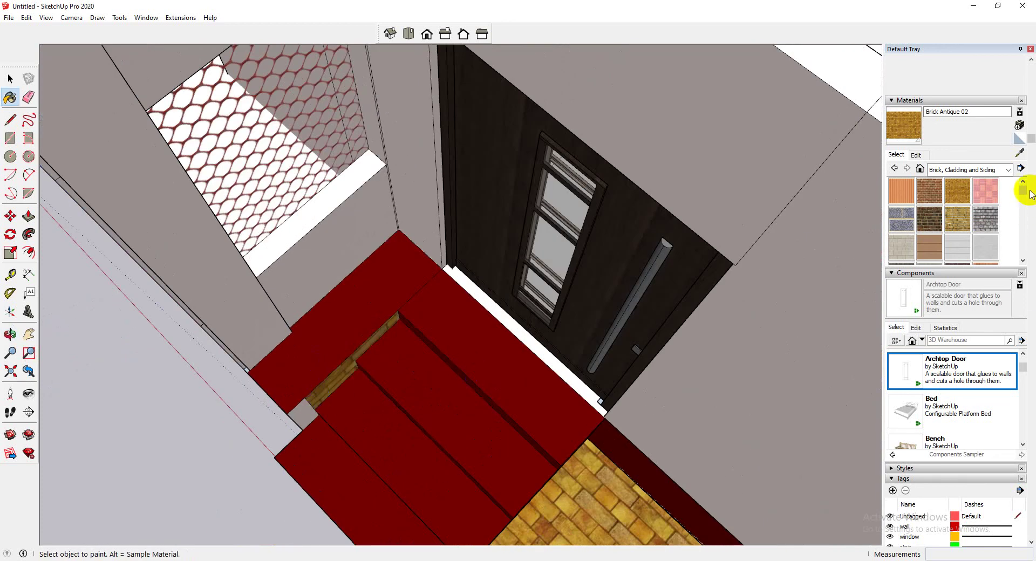
click(1018, 151)
click(436, 330)
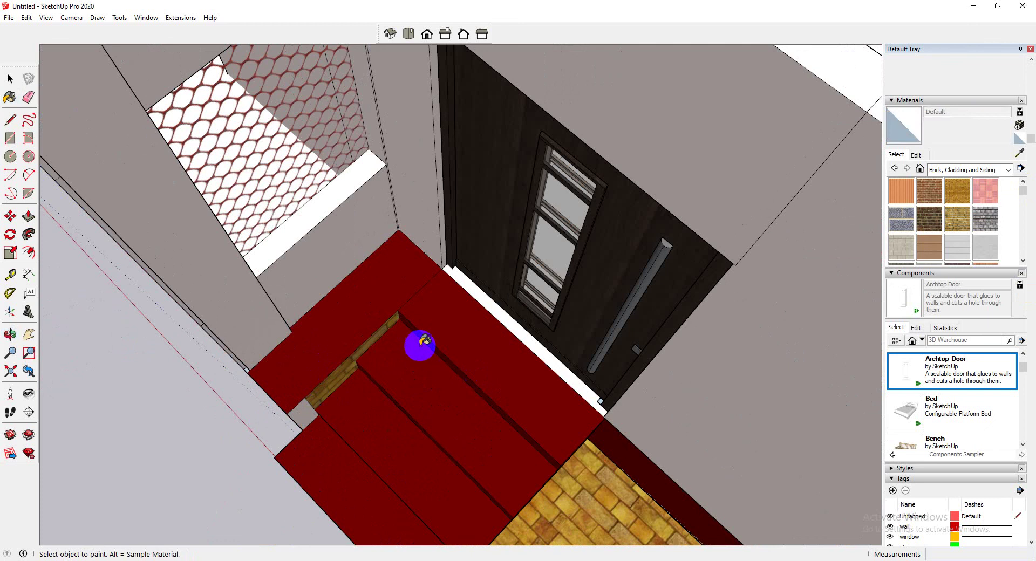
click(358, 366)
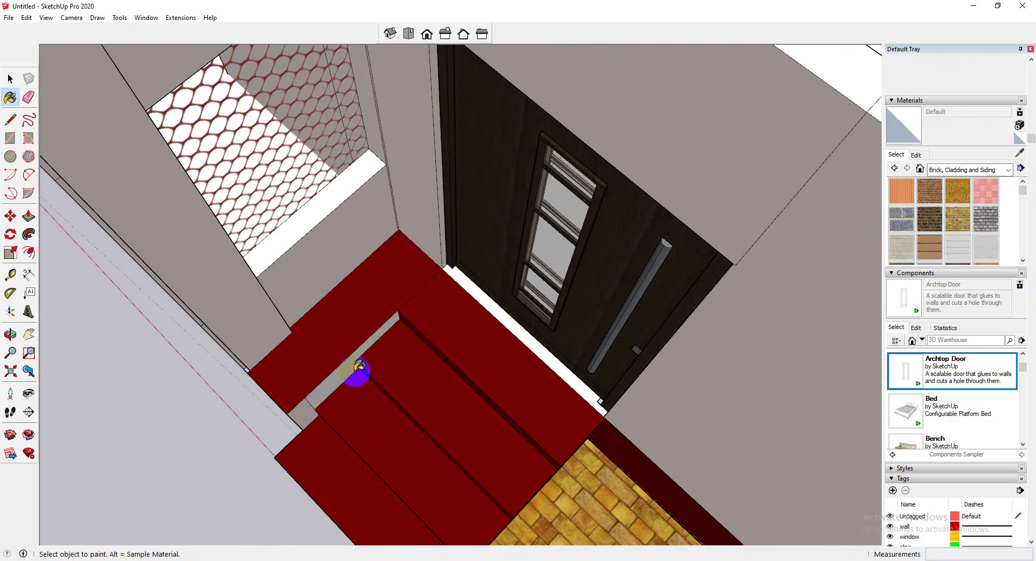
Sample the dark red Color A08 from the entrance steps and paint the ledge's inner side face beside them.
click(1019, 154)
click(443, 322)
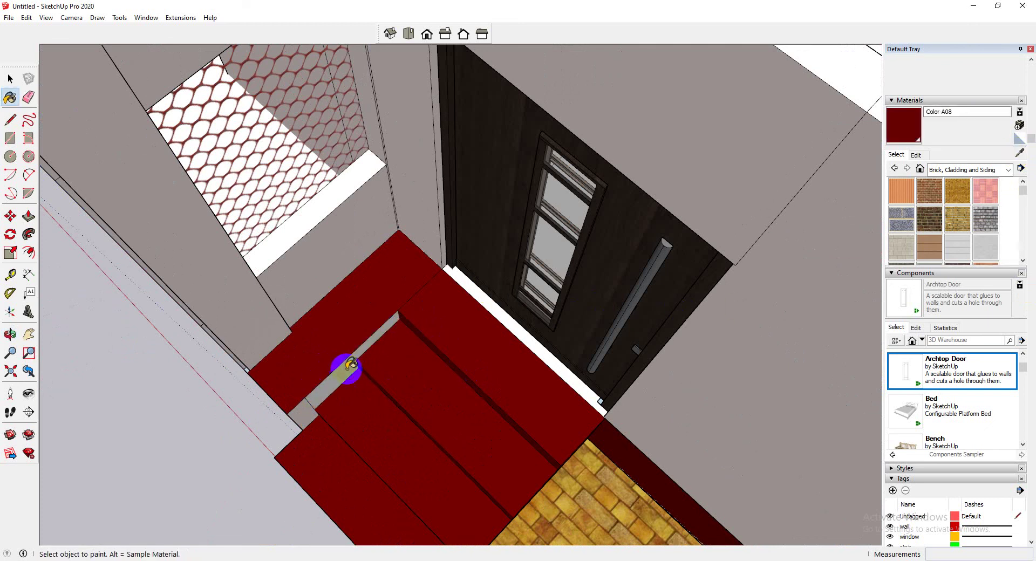
click(341, 380)
scroll(377, 394, down, 6)
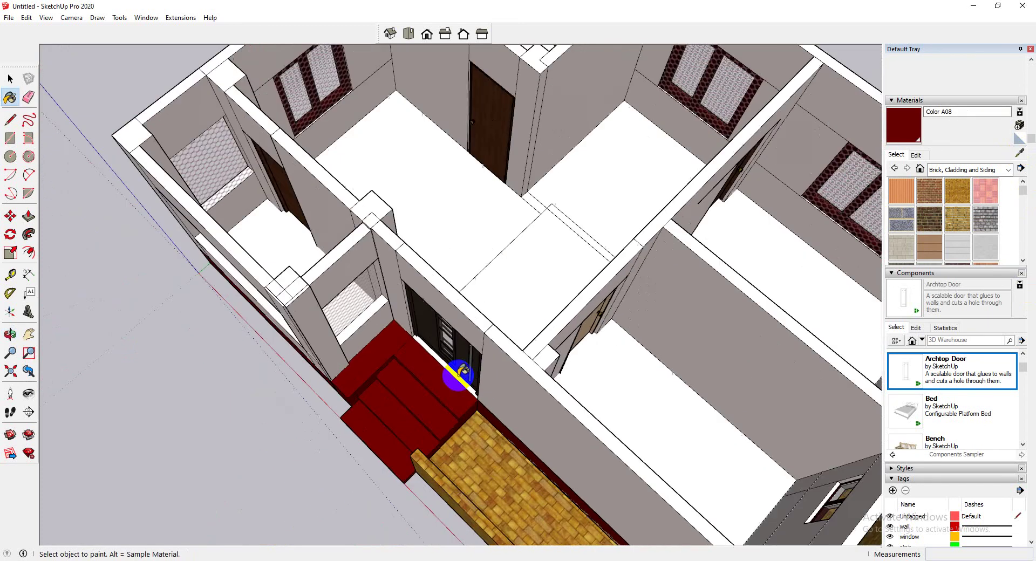
Switch the material library to the Tile collection for the house floors.
middle_drag(425, 375, 561, 425)
scroll(428, 331, up, 3)
scroll(561, 424, up, 3)
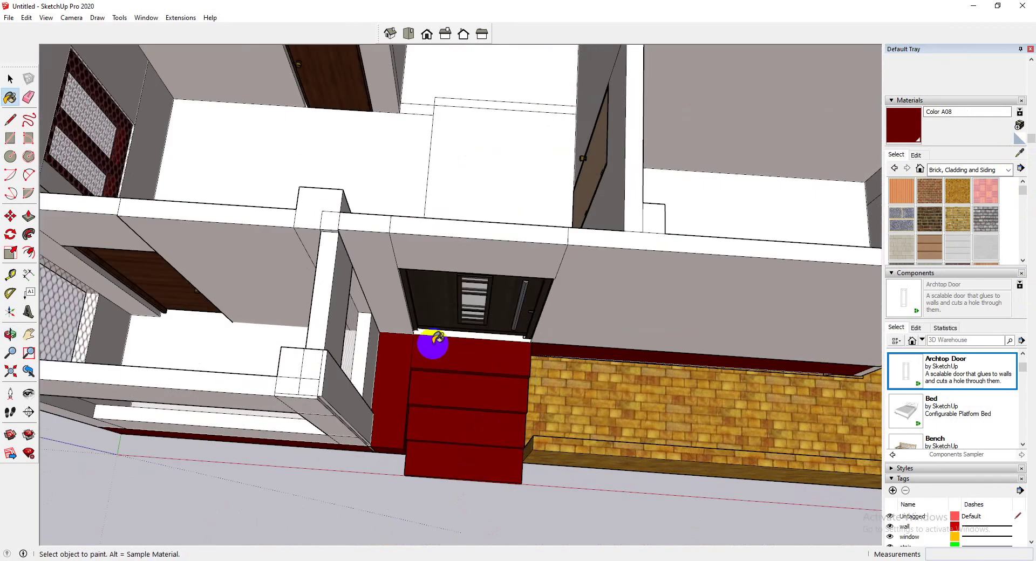
scroll(470, 365, down, 4)
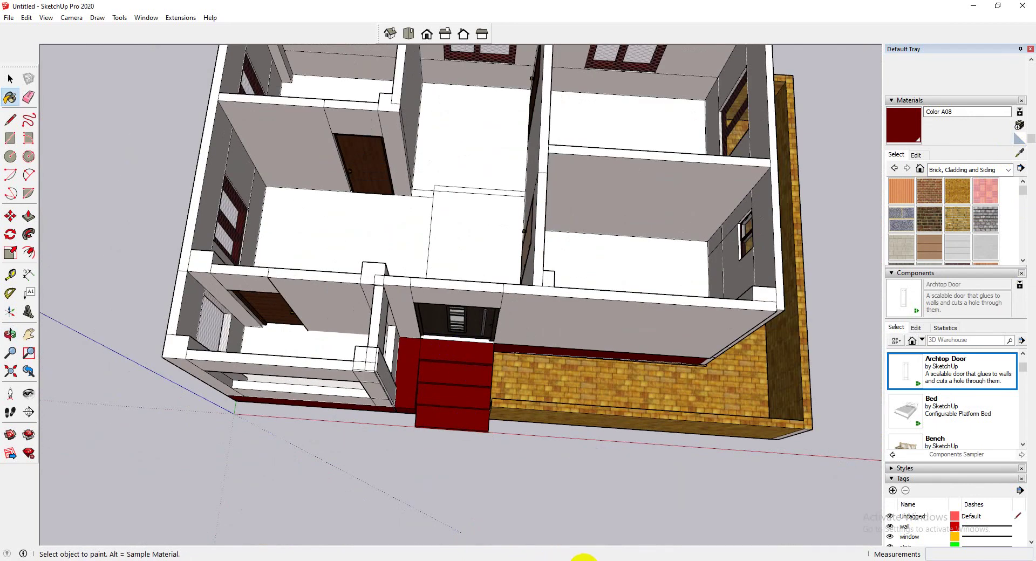
middle_drag(467, 410, 586, 480)
click(971, 168)
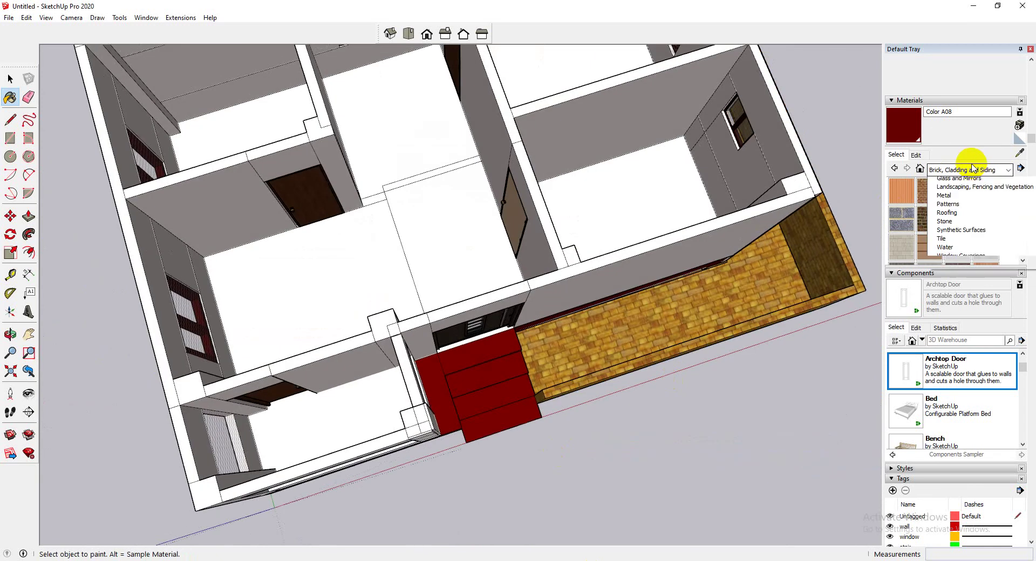
scroll(955, 226, up, 3)
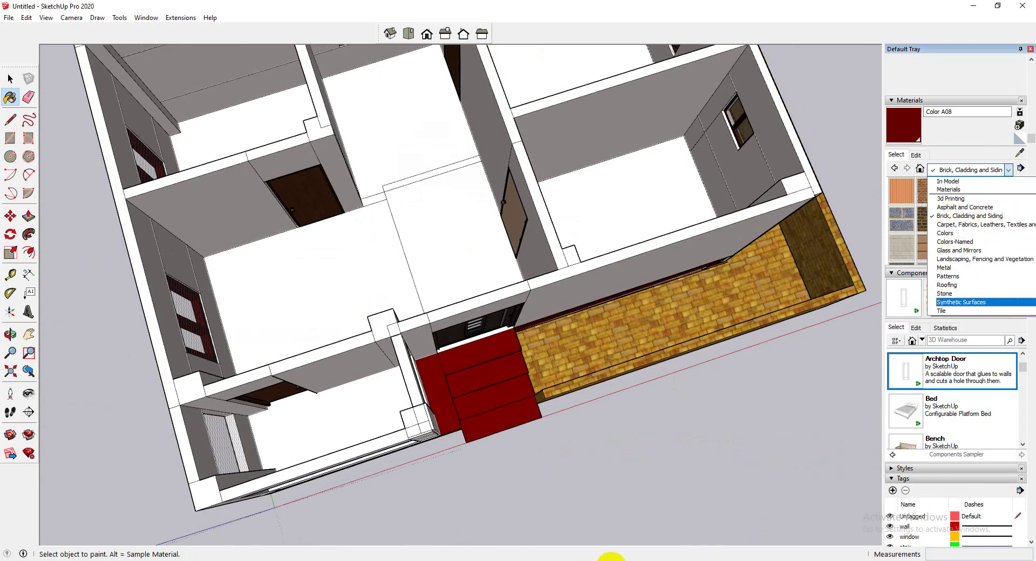
click(592, 556)
click(941, 169)
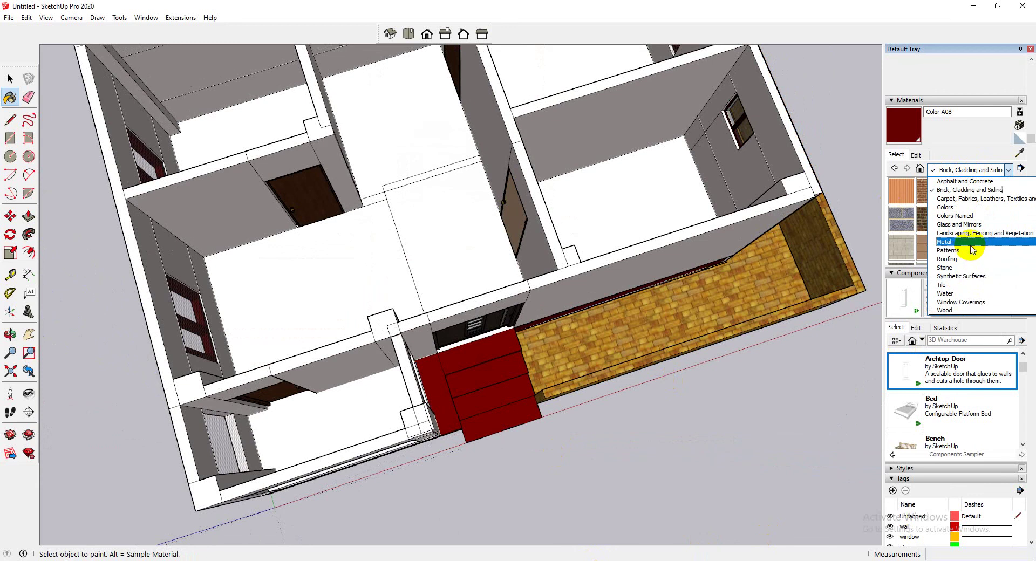
click(970, 244)
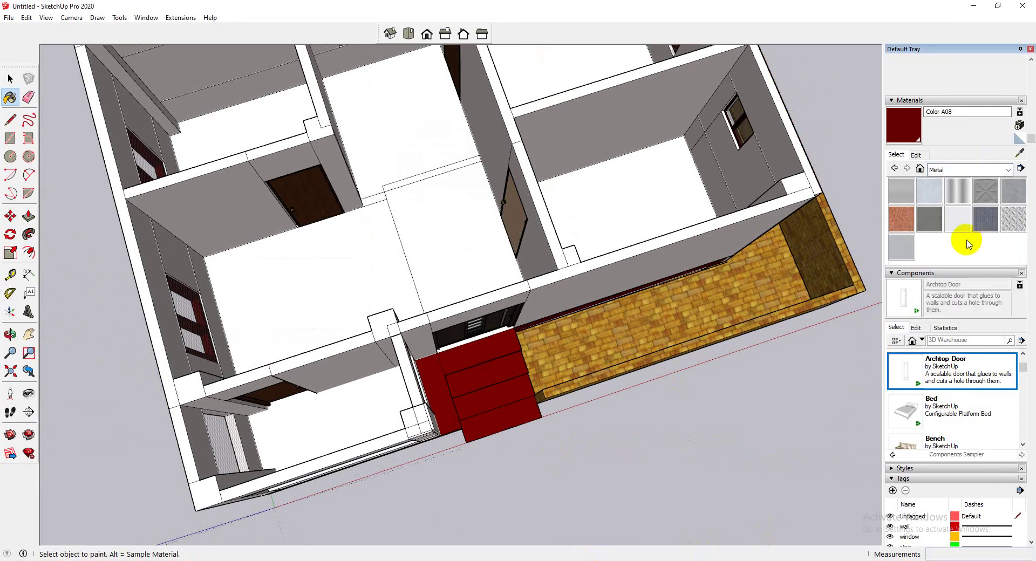
click(991, 171)
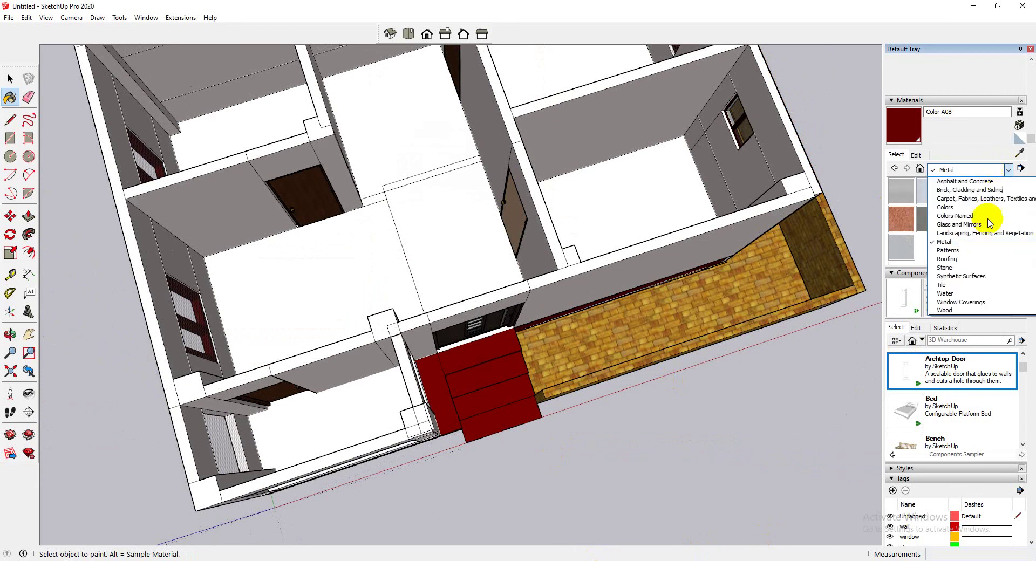
click(952, 281)
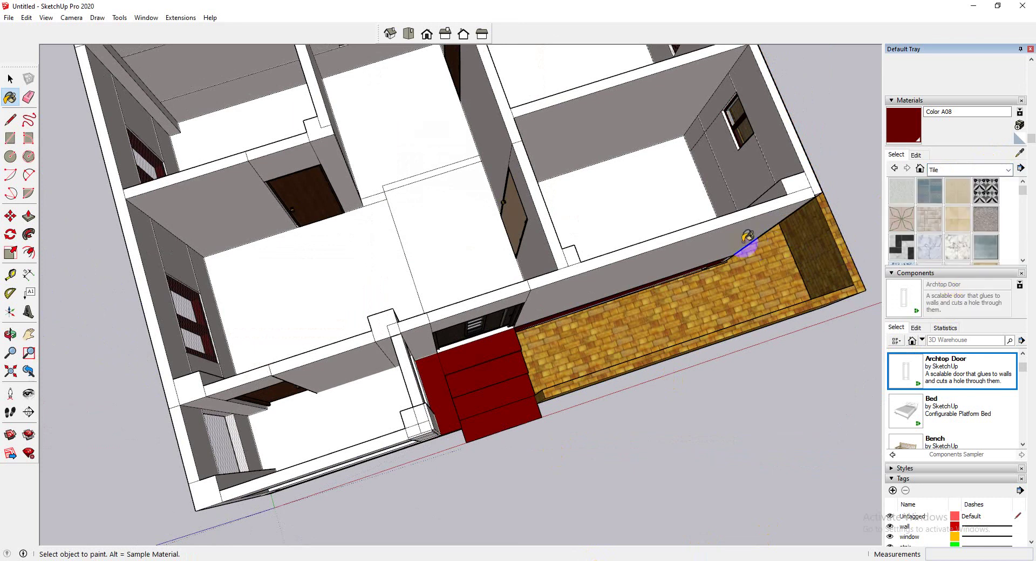
Cover the floor of the small room adjoining the brick yard with Tile Limestone Large.
scroll(994, 236, down, 5)
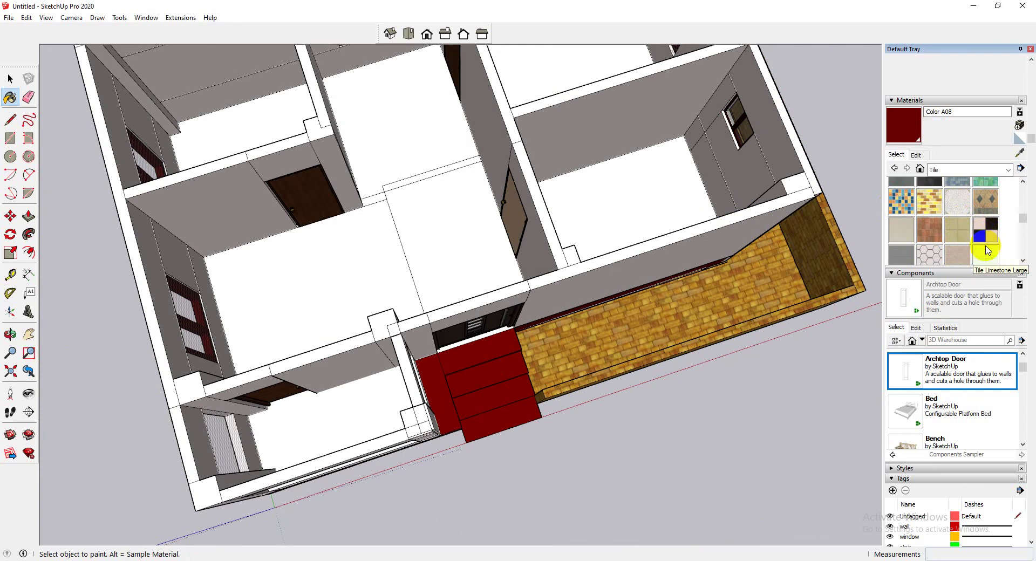
scroll(986, 232, down, 3)
click(986, 198)
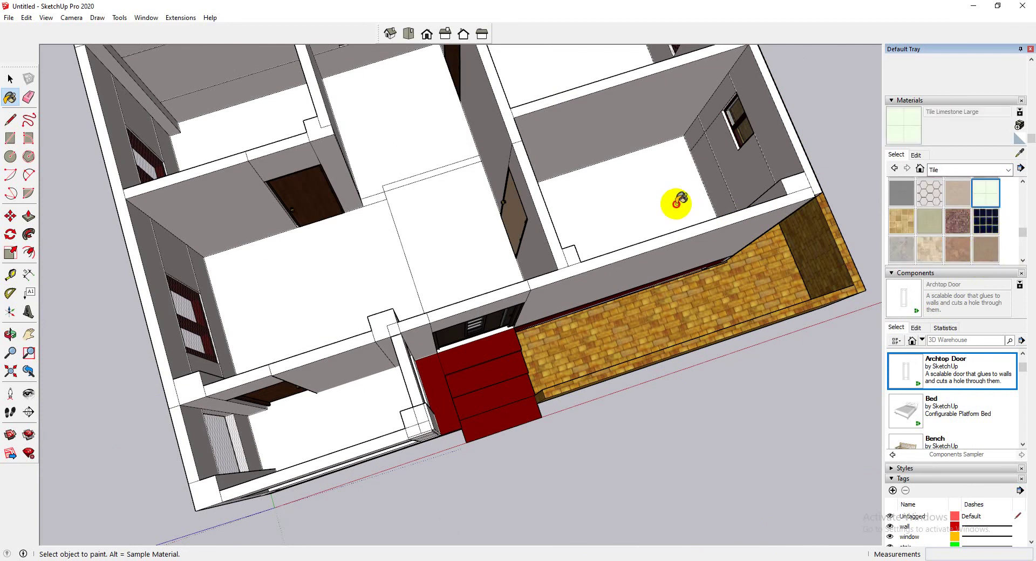
click(679, 201)
Cover the floor of the corner room on the side opposite the yard with White Square Tile.
scroll(180, 128, up, 2)
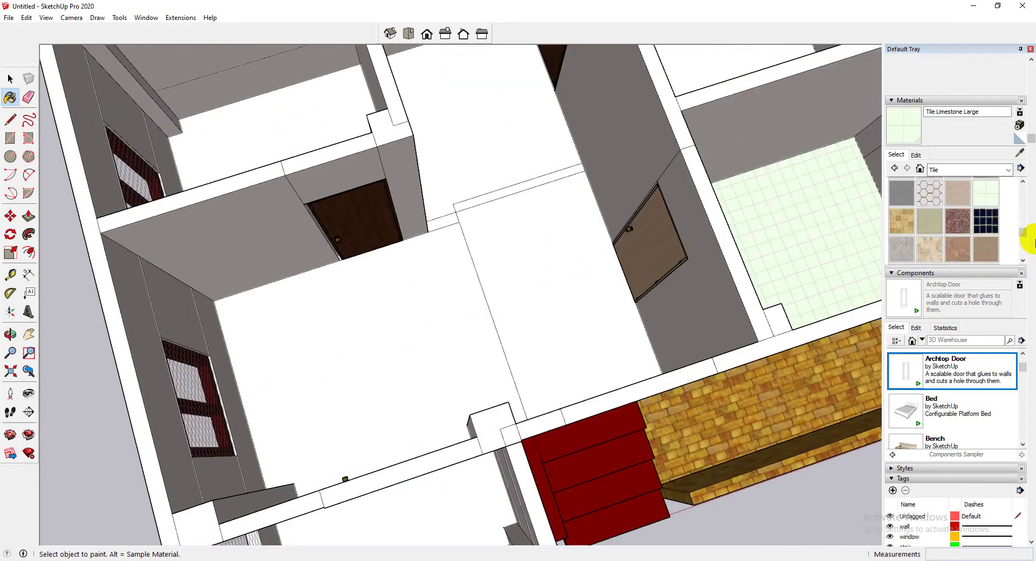
scroll(998, 236, down, 3)
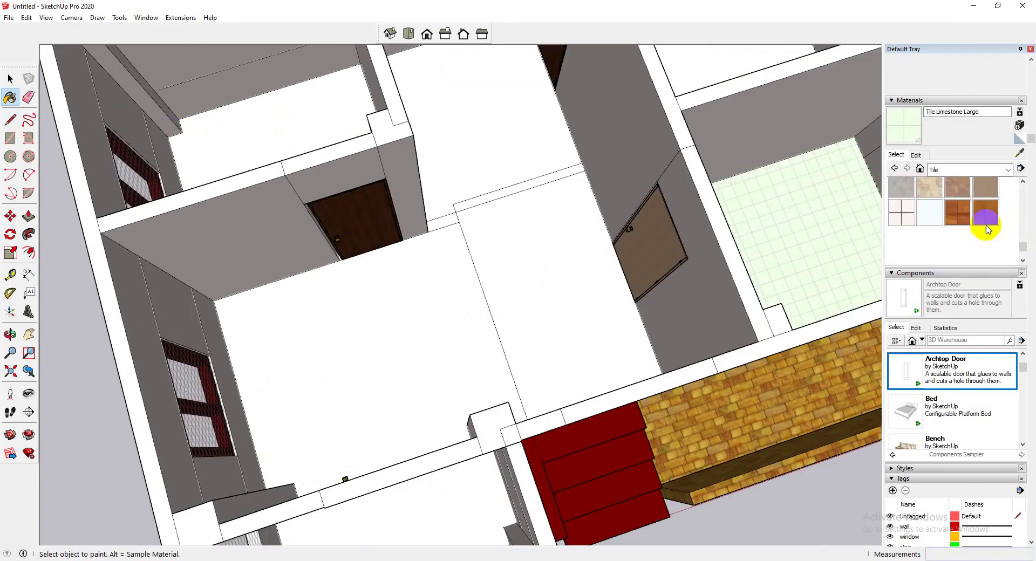
click(912, 213)
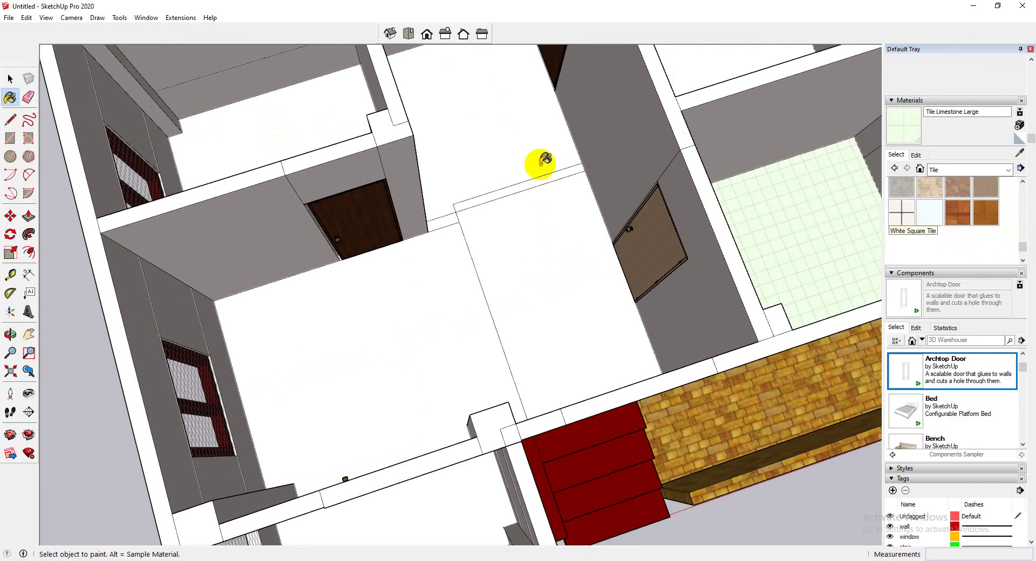
click(292, 145)
middle_drag(291, 144, 351, 220)
Cover the hall, passage, narrow connecting strip and the adjoining bedroom floor with Marble Carrara Gold Floor Tile.
scroll(577, 254, down, 2)
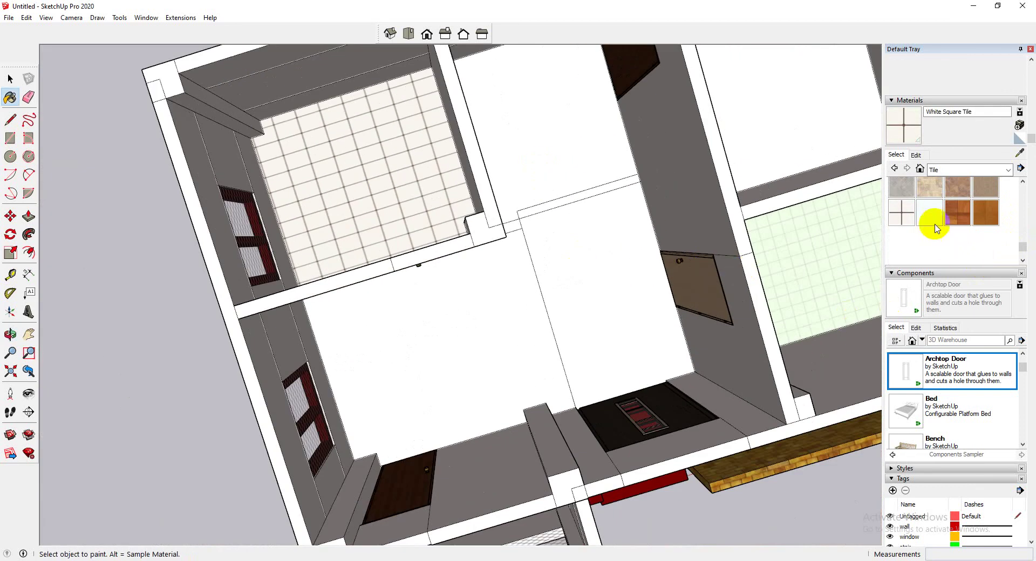
scroll(948, 211, up, 3)
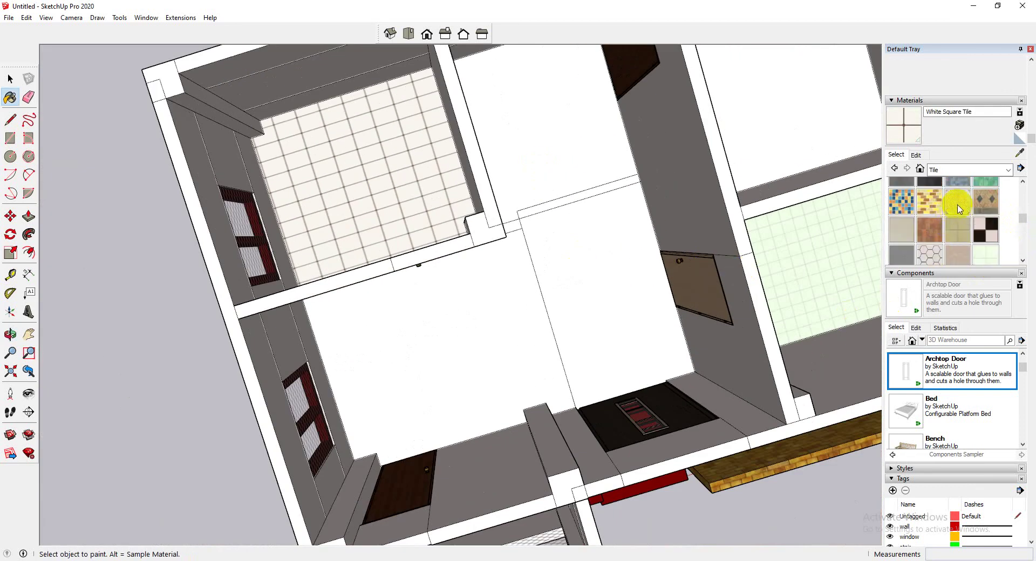
scroll(959, 210, up, 5)
click(955, 311)
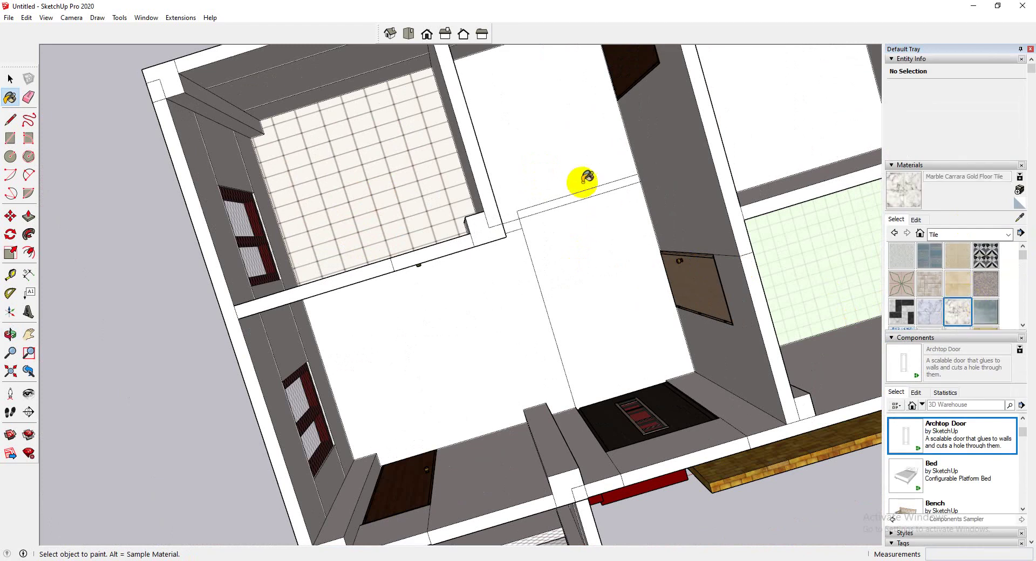
click(585, 178)
click(598, 243)
click(510, 296)
scroll(539, 209, up, 3)
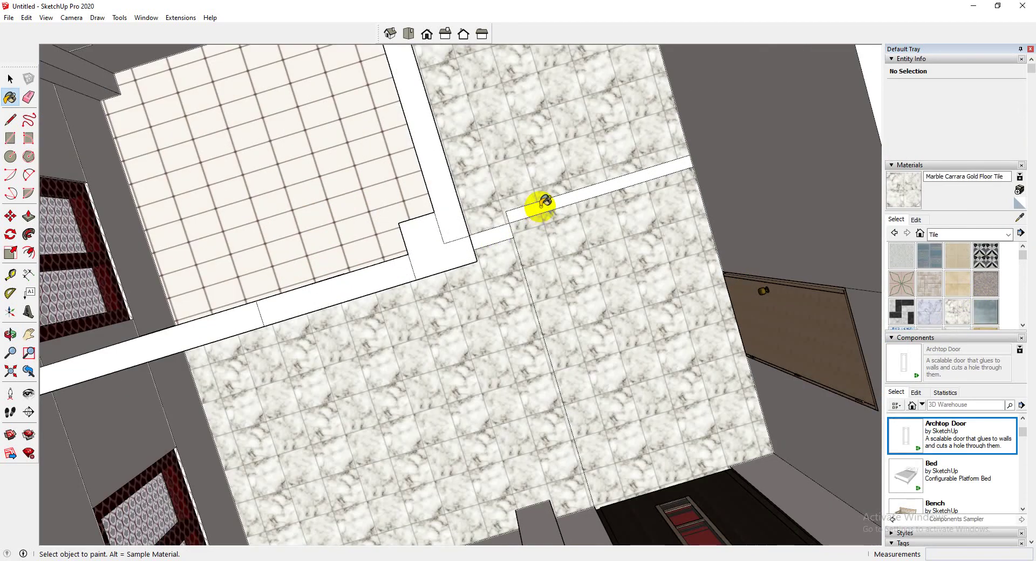
click(542, 203)
scroll(550, 265, down, 3)
click(793, 152)
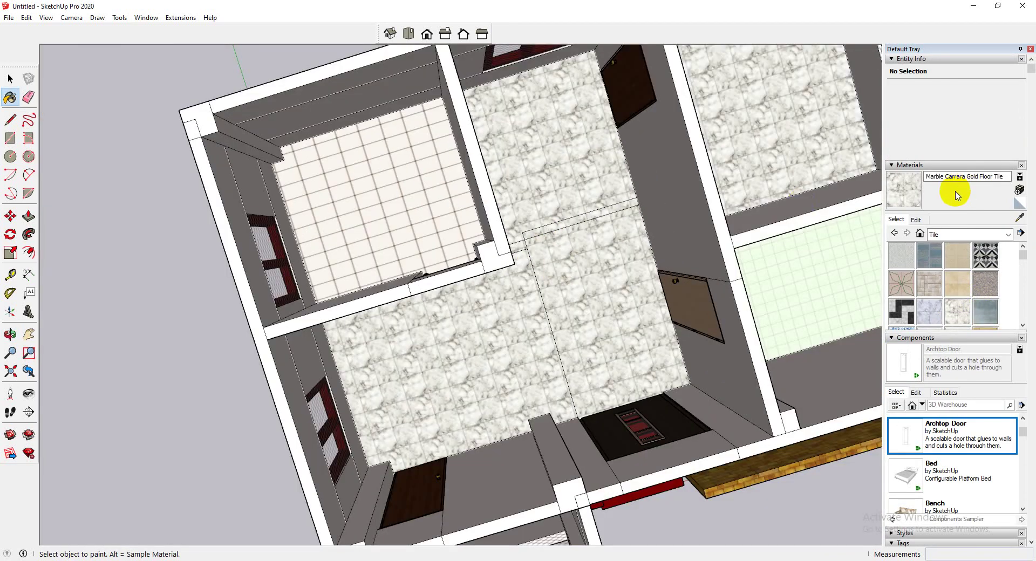
Set the texture size of Marble Carrara Gold Floor Tile to 4'.
click(916, 220)
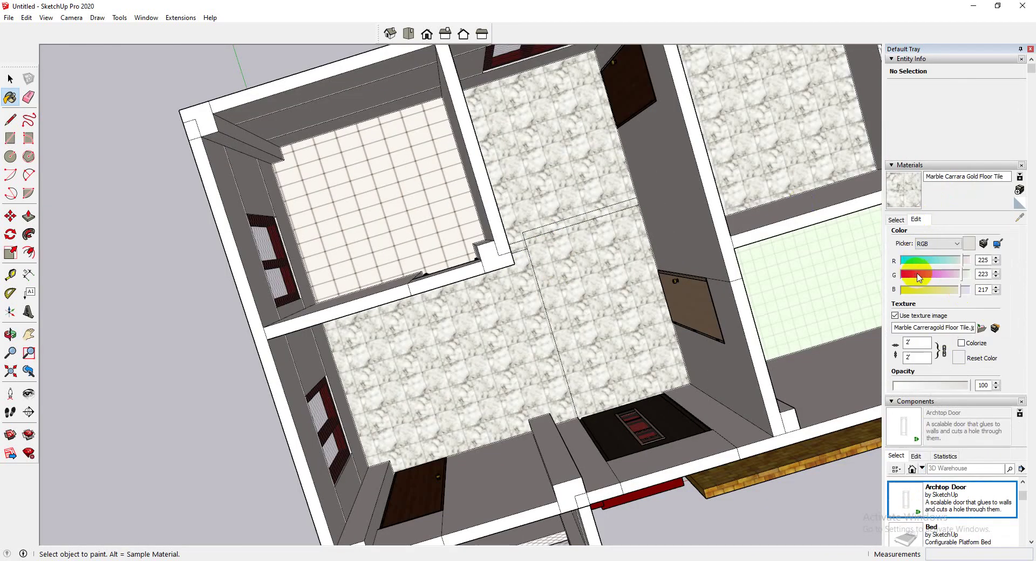
double_click(919, 343)
text(4)
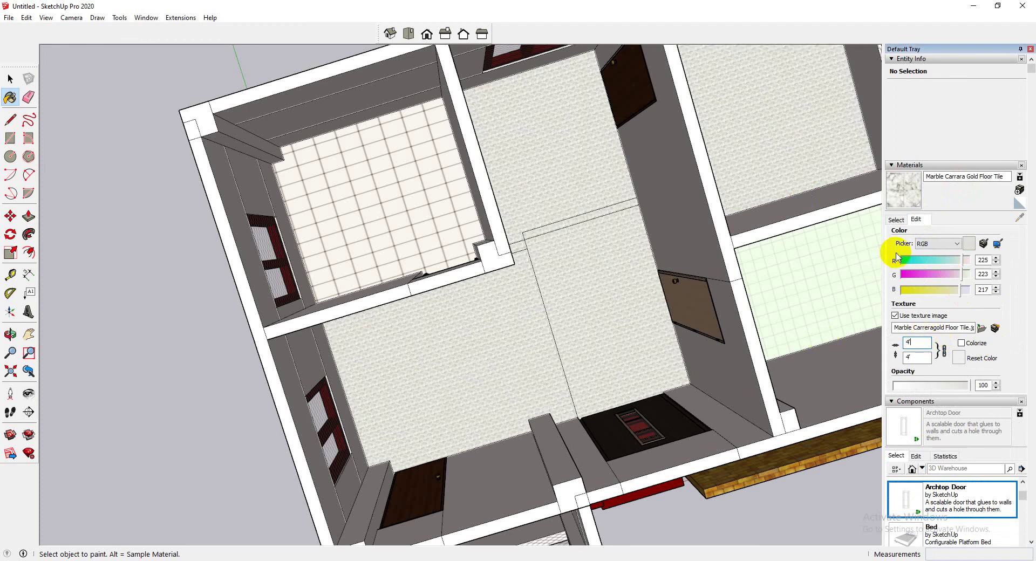
key(Return)
Examine the rescaled marble floors and the tiled rooms from above and from the window side of the house.
scroll(893, 224, down, 5)
scroll(538, 277, down, 2)
scroll(538, 441, up, 2)
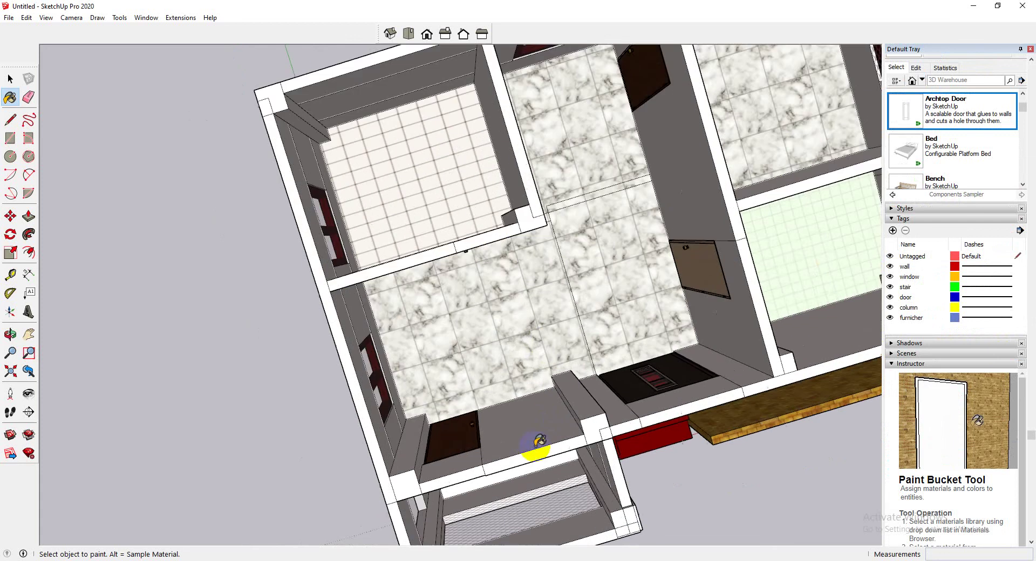
scroll(539, 440, up, 2)
scroll(532, 477, up, 3)
mouse_move(536, 473)
middle_down()
mouse_move(504, 361)
mouse_move(418, 310)
mouse_move(467, 327)
mouse_move(468, 343)
mouse_move(559, 301)
middle_up()
scroll(467, 328, down, 3)
scroll(460, 329, up, 2)
scroll(560, 301, down, 5)
middle_drag(473, 187, 474, 421)
scroll(501, 262, down, 2)
scroll(427, 238, up, 2)
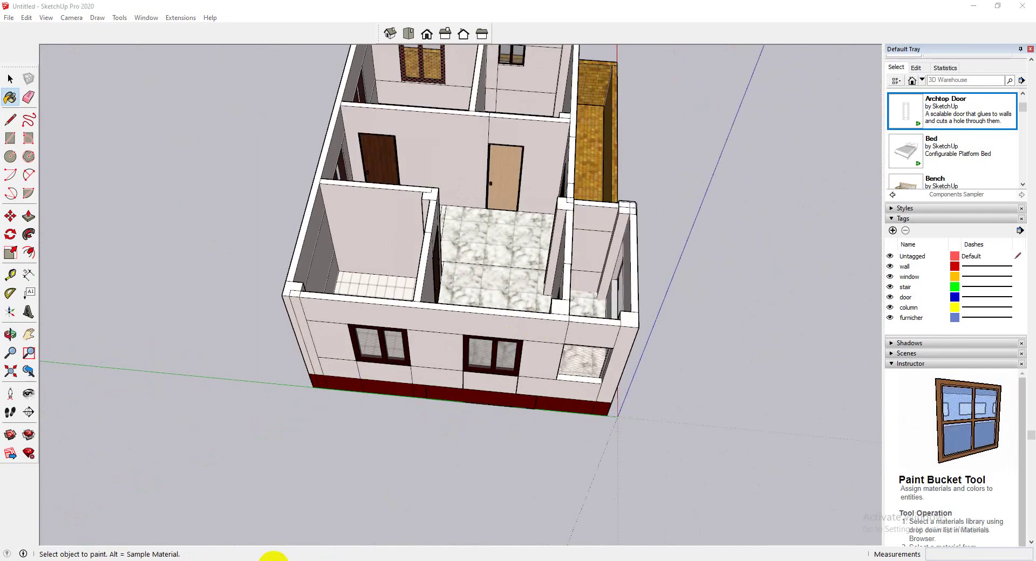
click(274, 558)
double_click(469, 162)
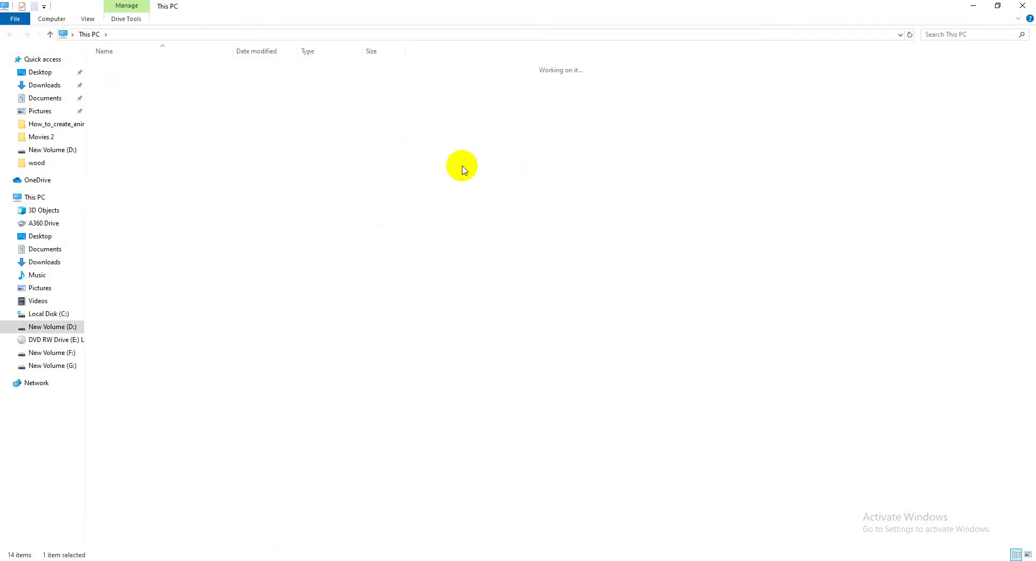
click(1025, 5)
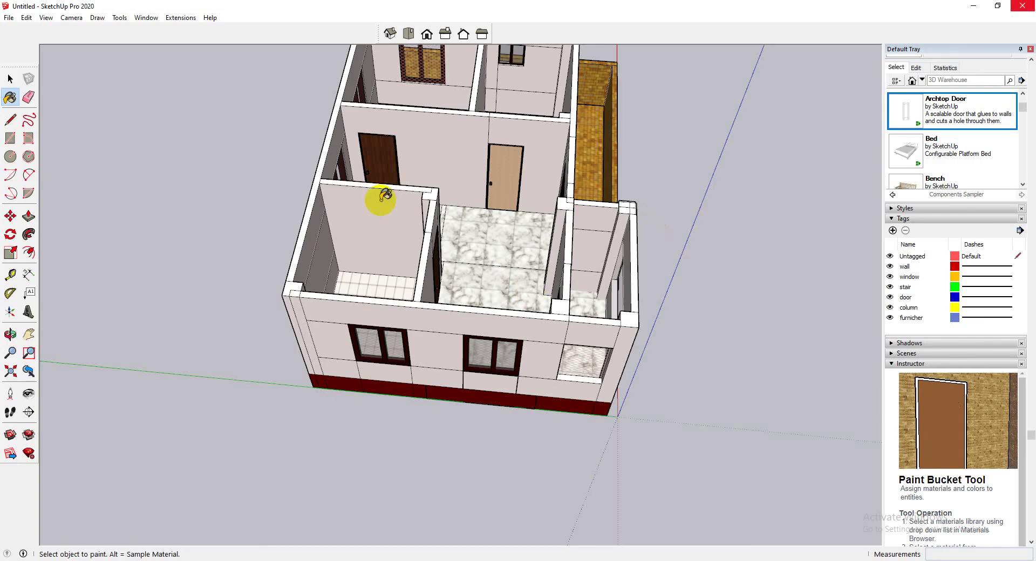
scroll(403, 307, up, 4)
scroll(431, 274, down, 5)
scroll(397, 178, up, 5)
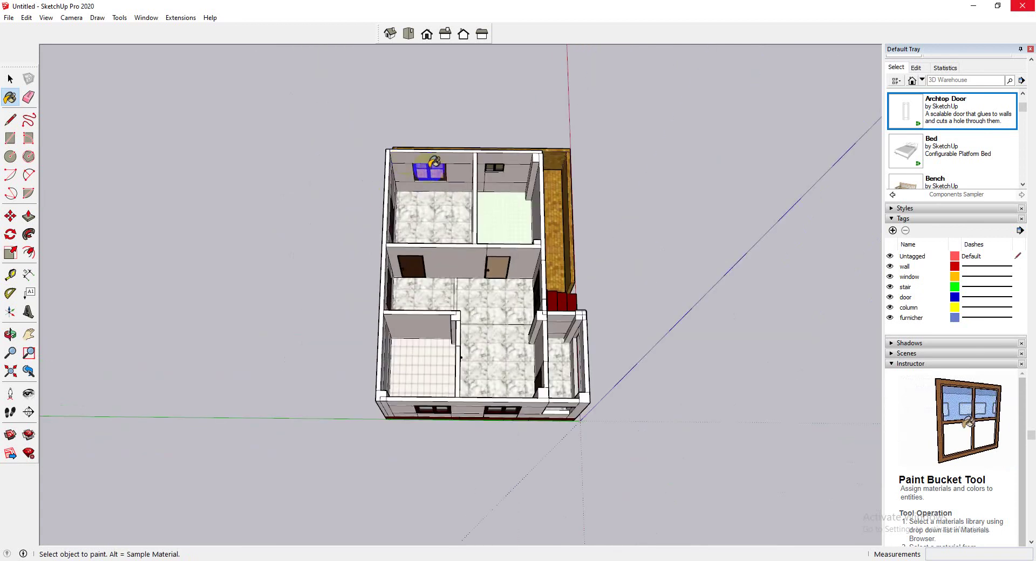
middle_drag(429, 166, 418, 141)
scroll(423, 216, up, 3)
middle_drag(453, 245, 439, 196)
scroll(440, 195, down, 6)
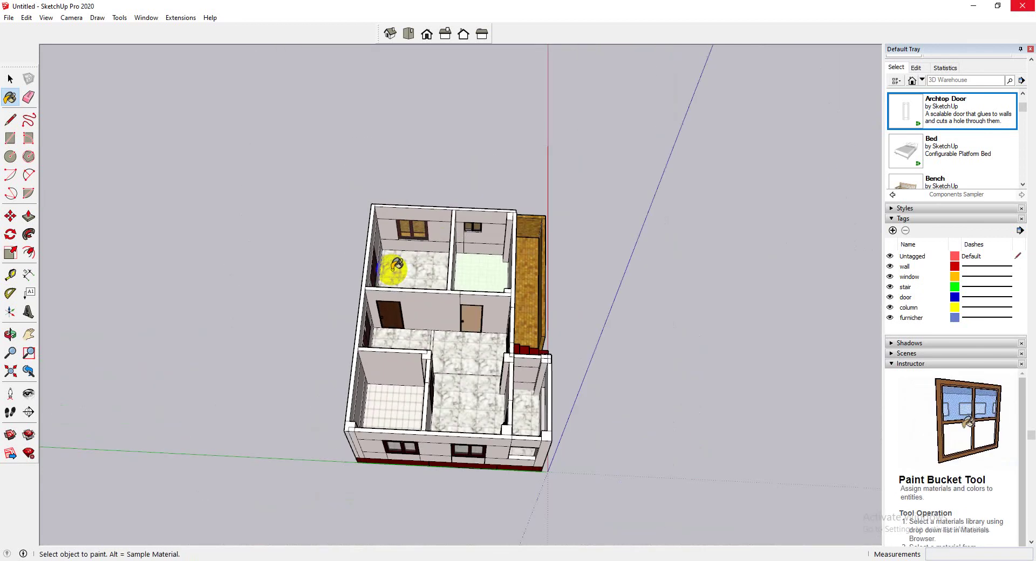
mouse_move(356, 560)
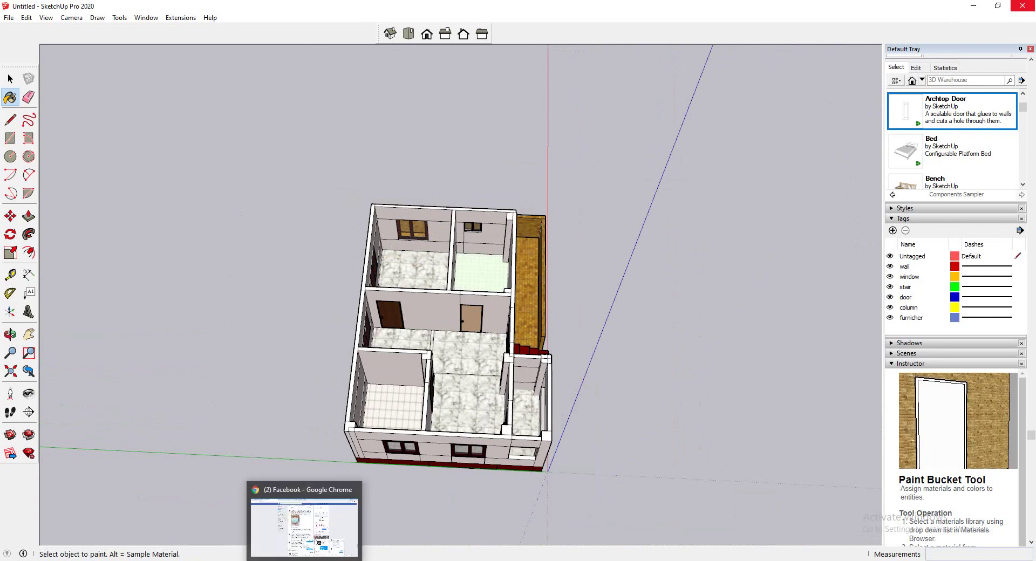
click(300, 560)
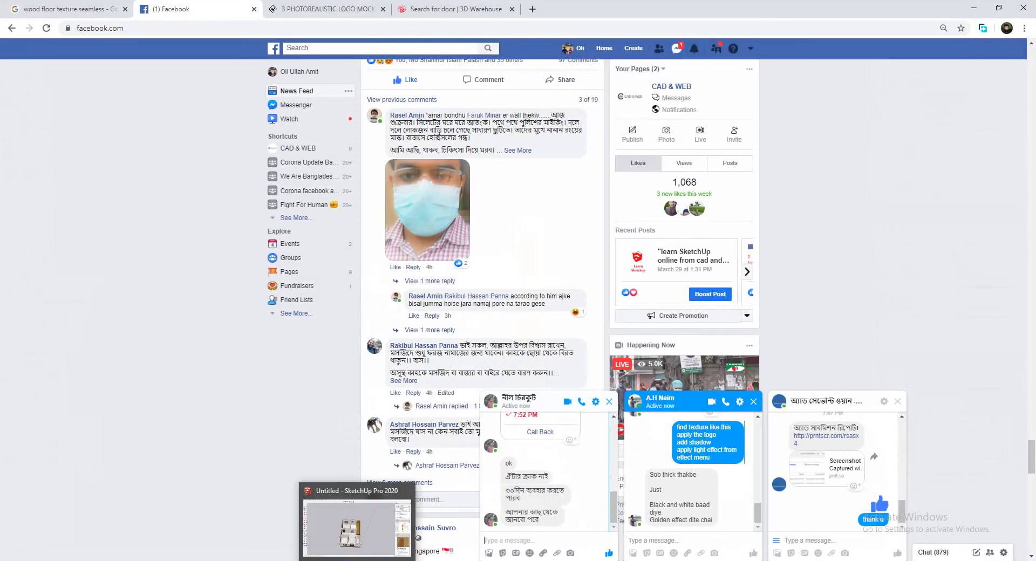
click(355, 560)
click(8, 18)
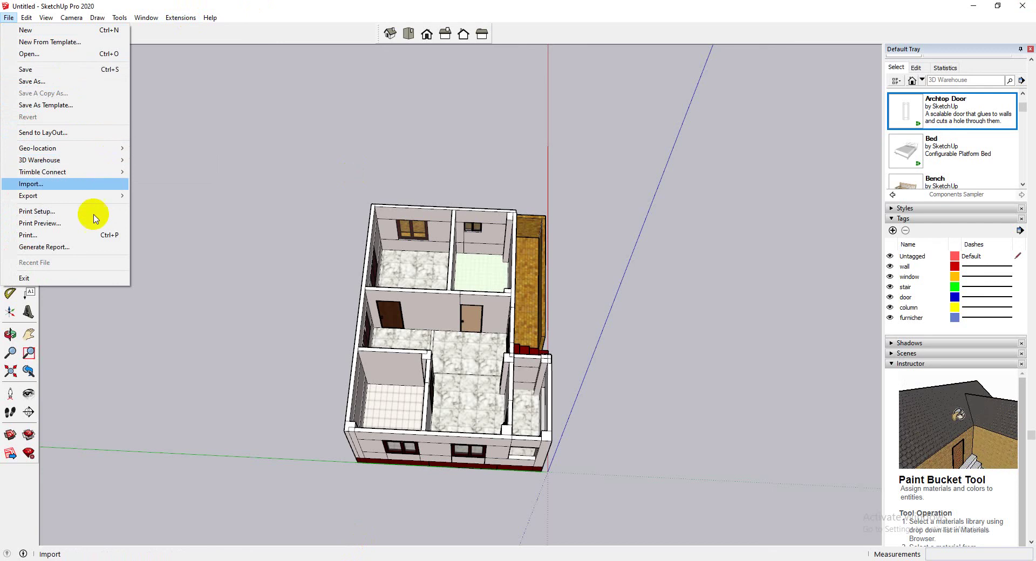
click(91, 184)
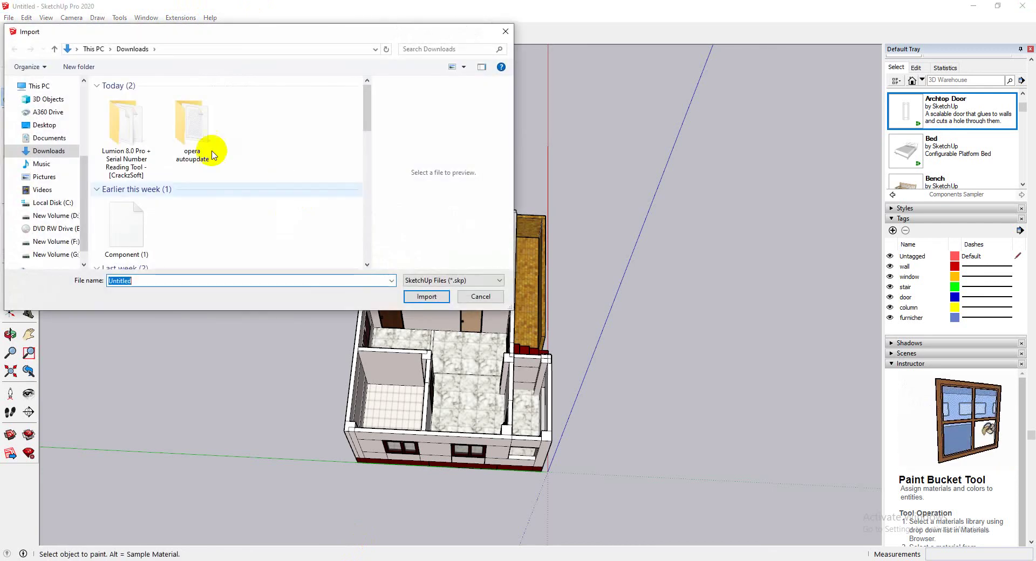
click(80, 242)
click(181, 231)
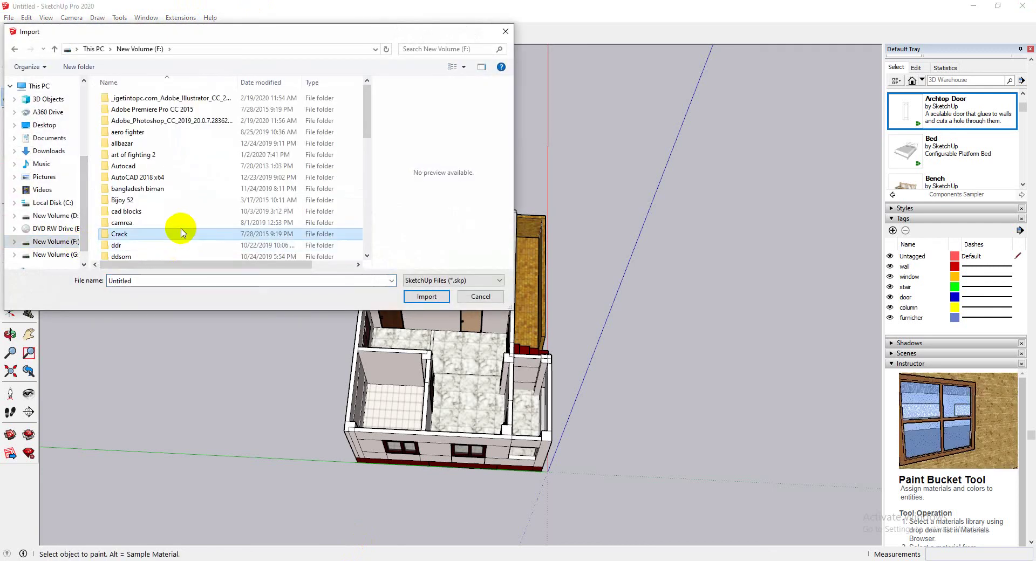
scroll(180, 231, down, 3)
click(74, 256)
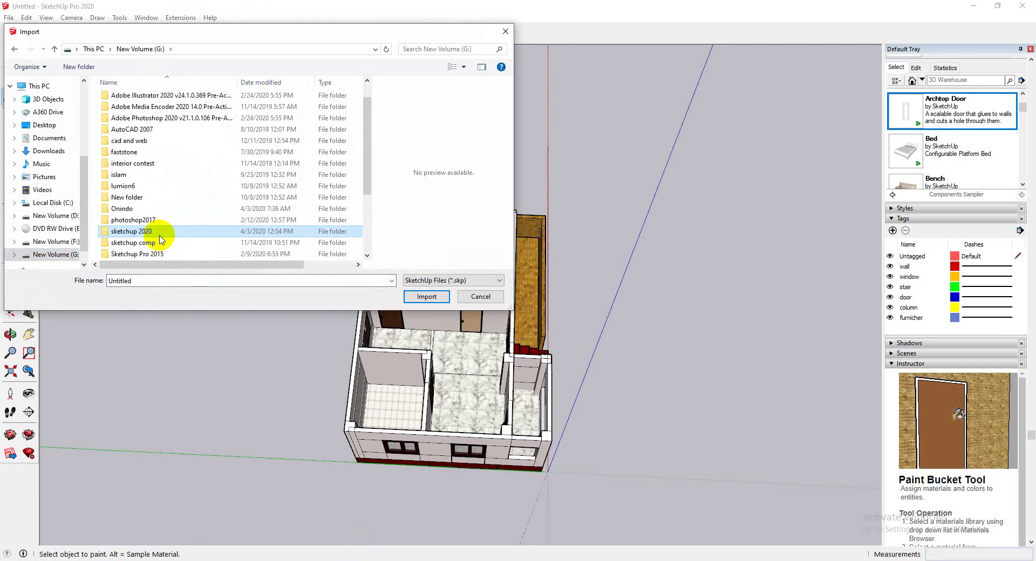
scroll(140, 212, down, 4)
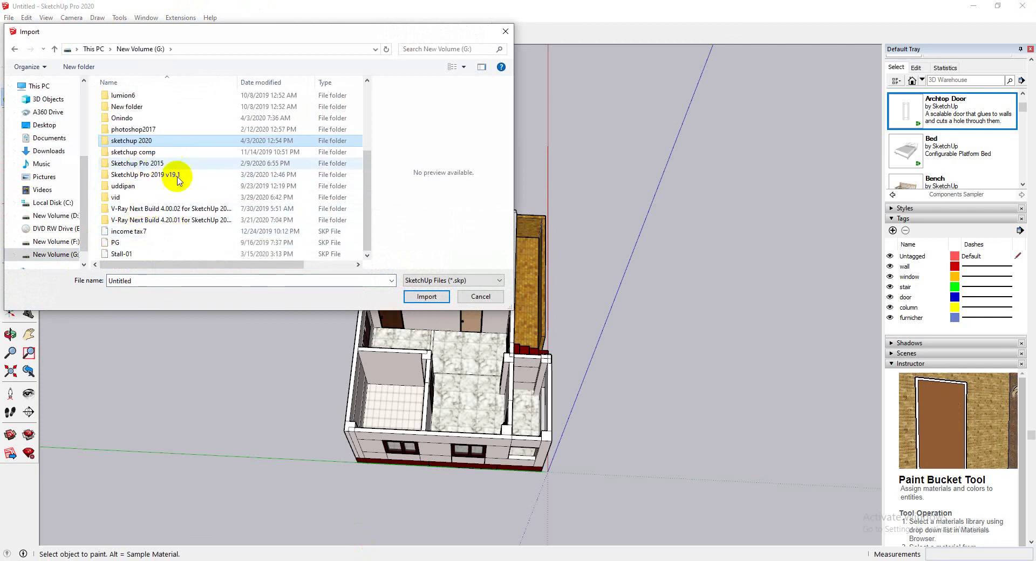
click(129, 231)
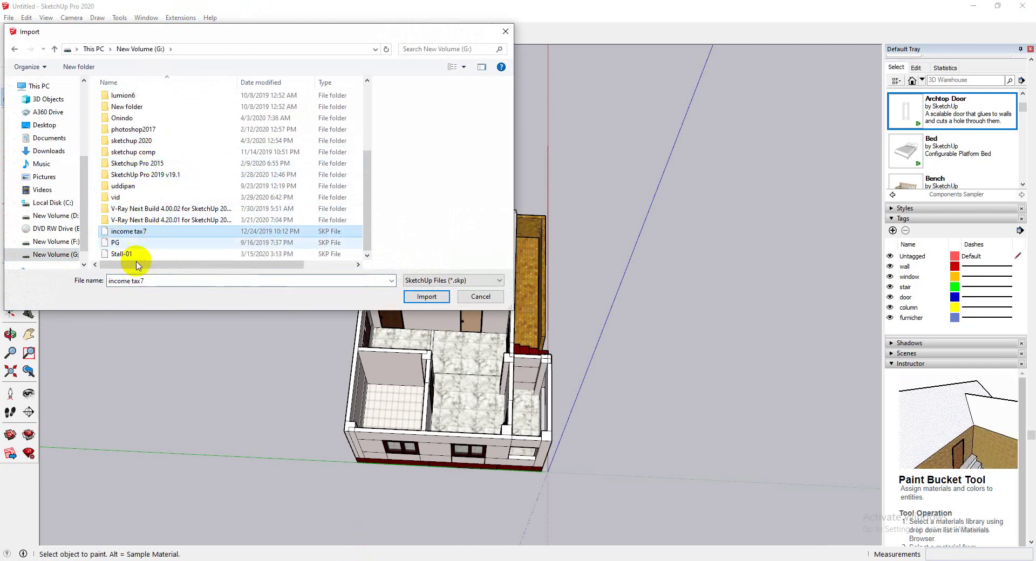
click(62, 242)
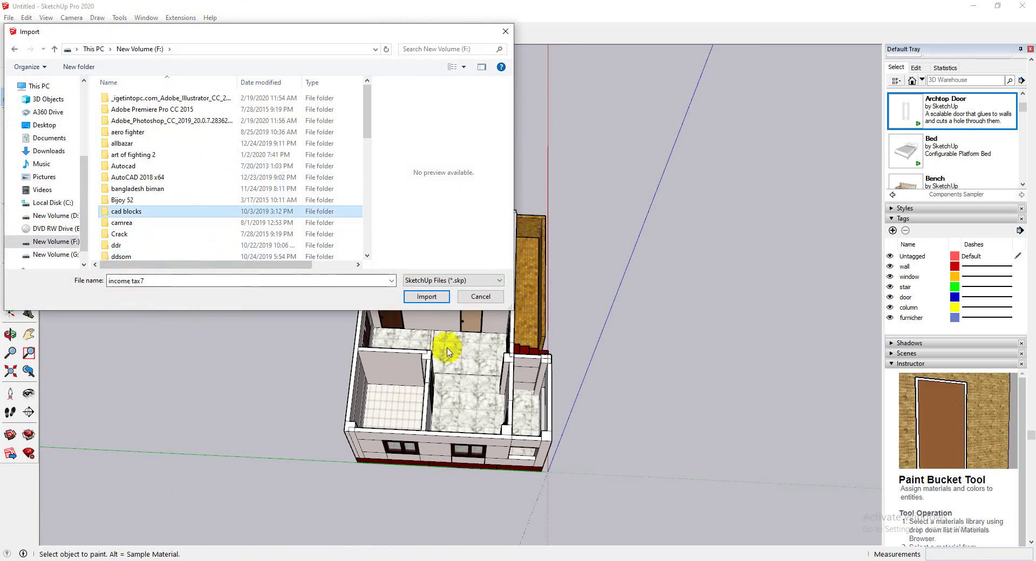
click(481, 297)
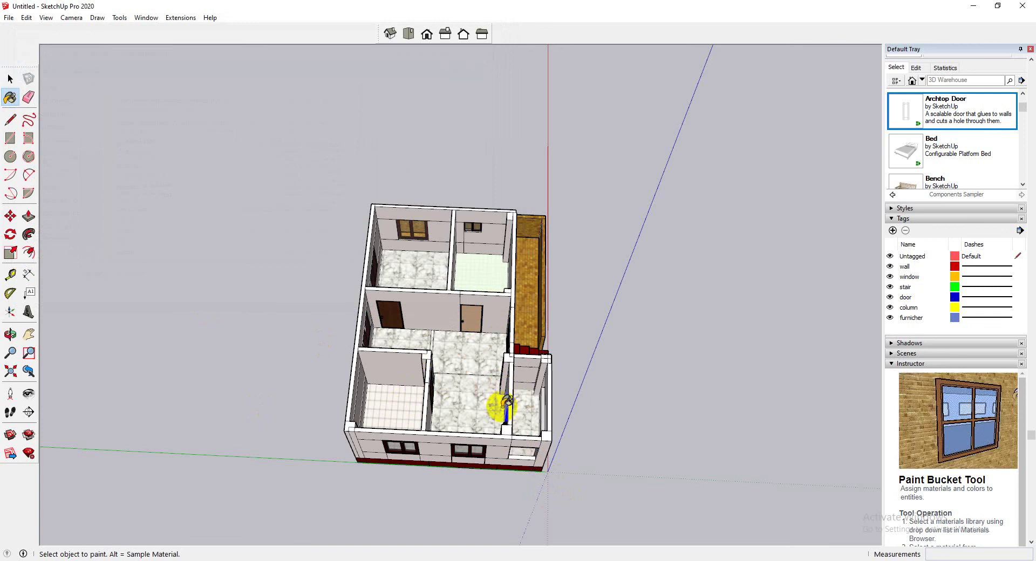
scroll(457, 363, up, 8)
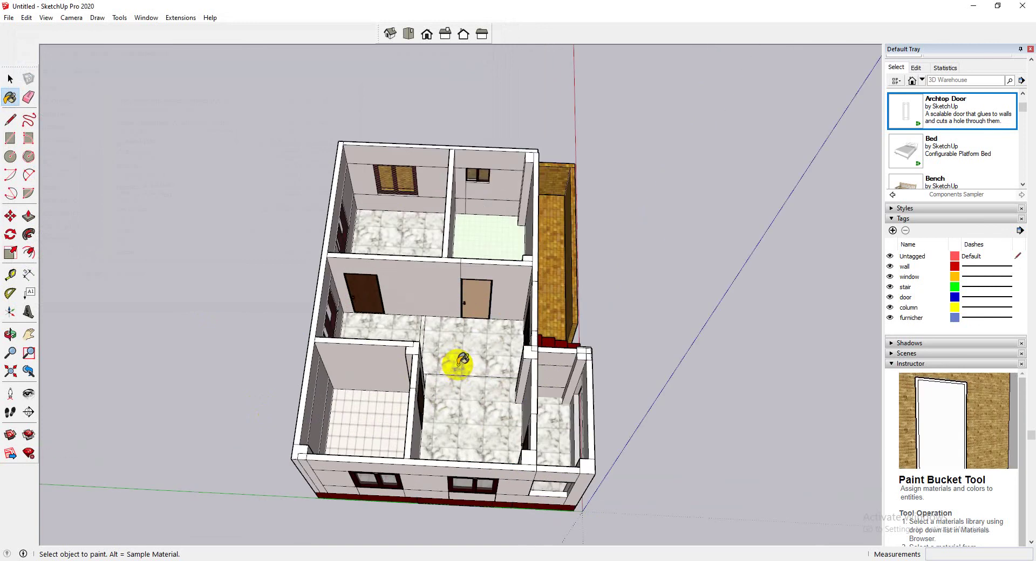
scroll(458, 363, down, 10)
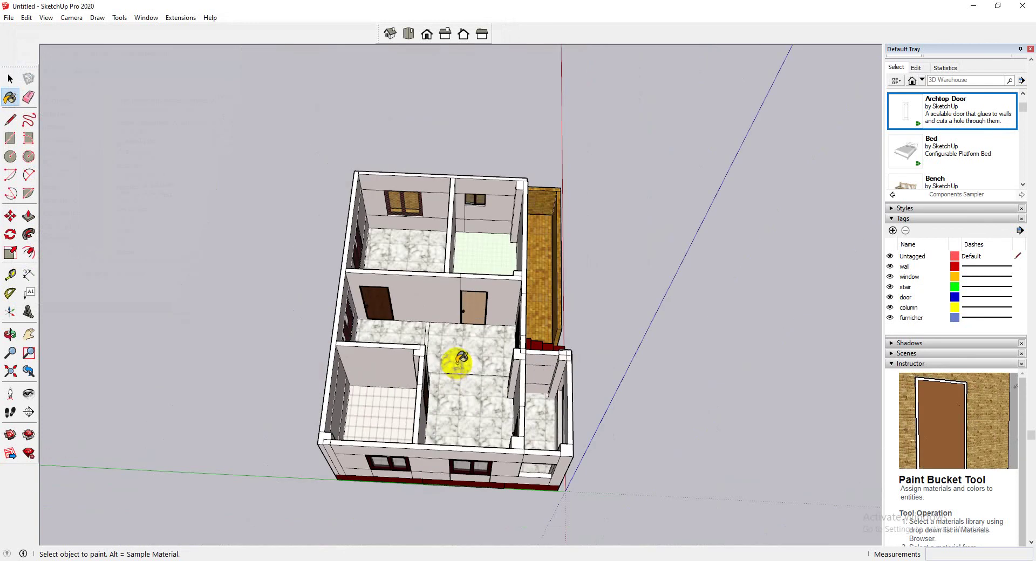
scroll(457, 359, up, 10)
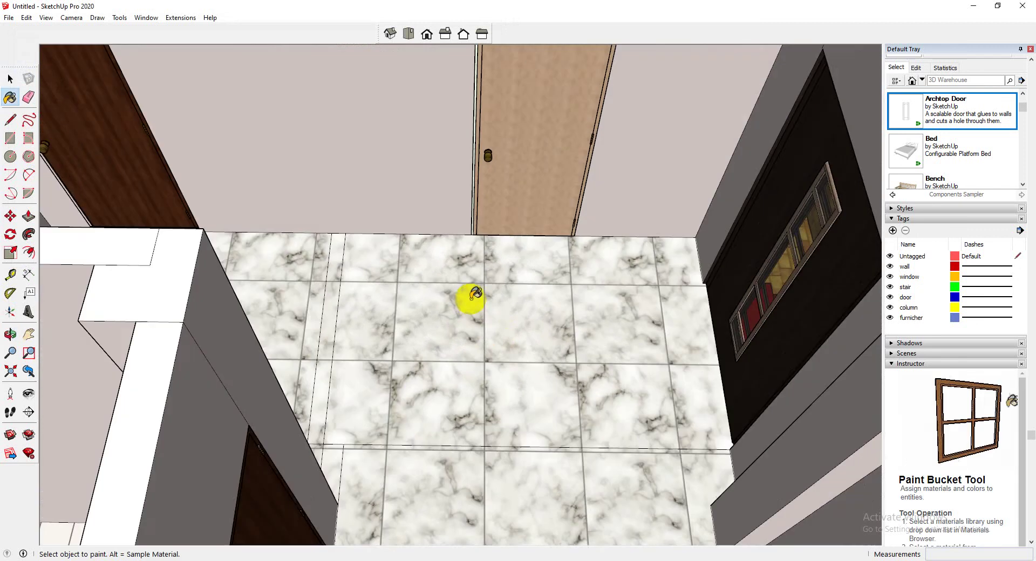
scroll(473, 294, down, 3)
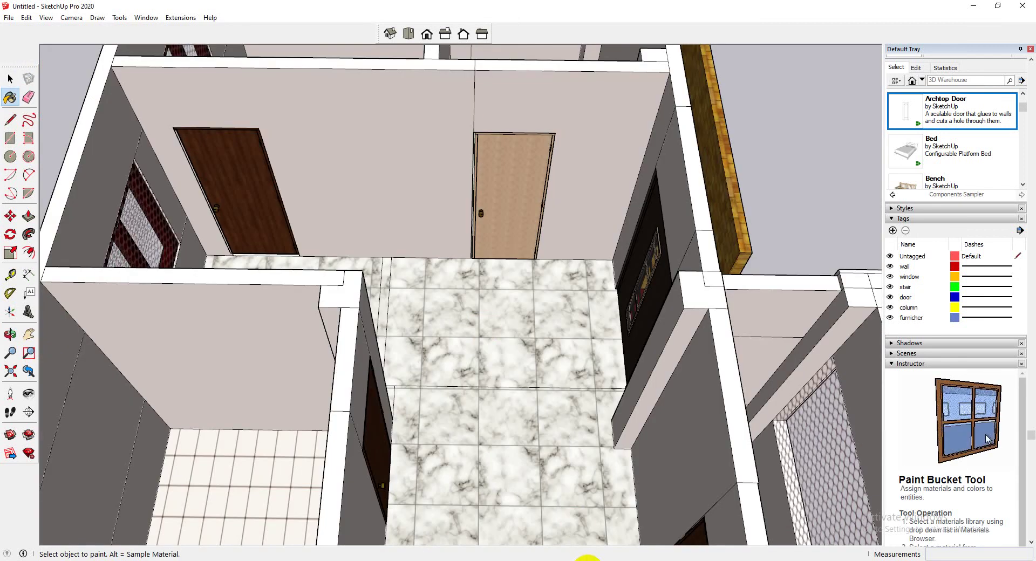